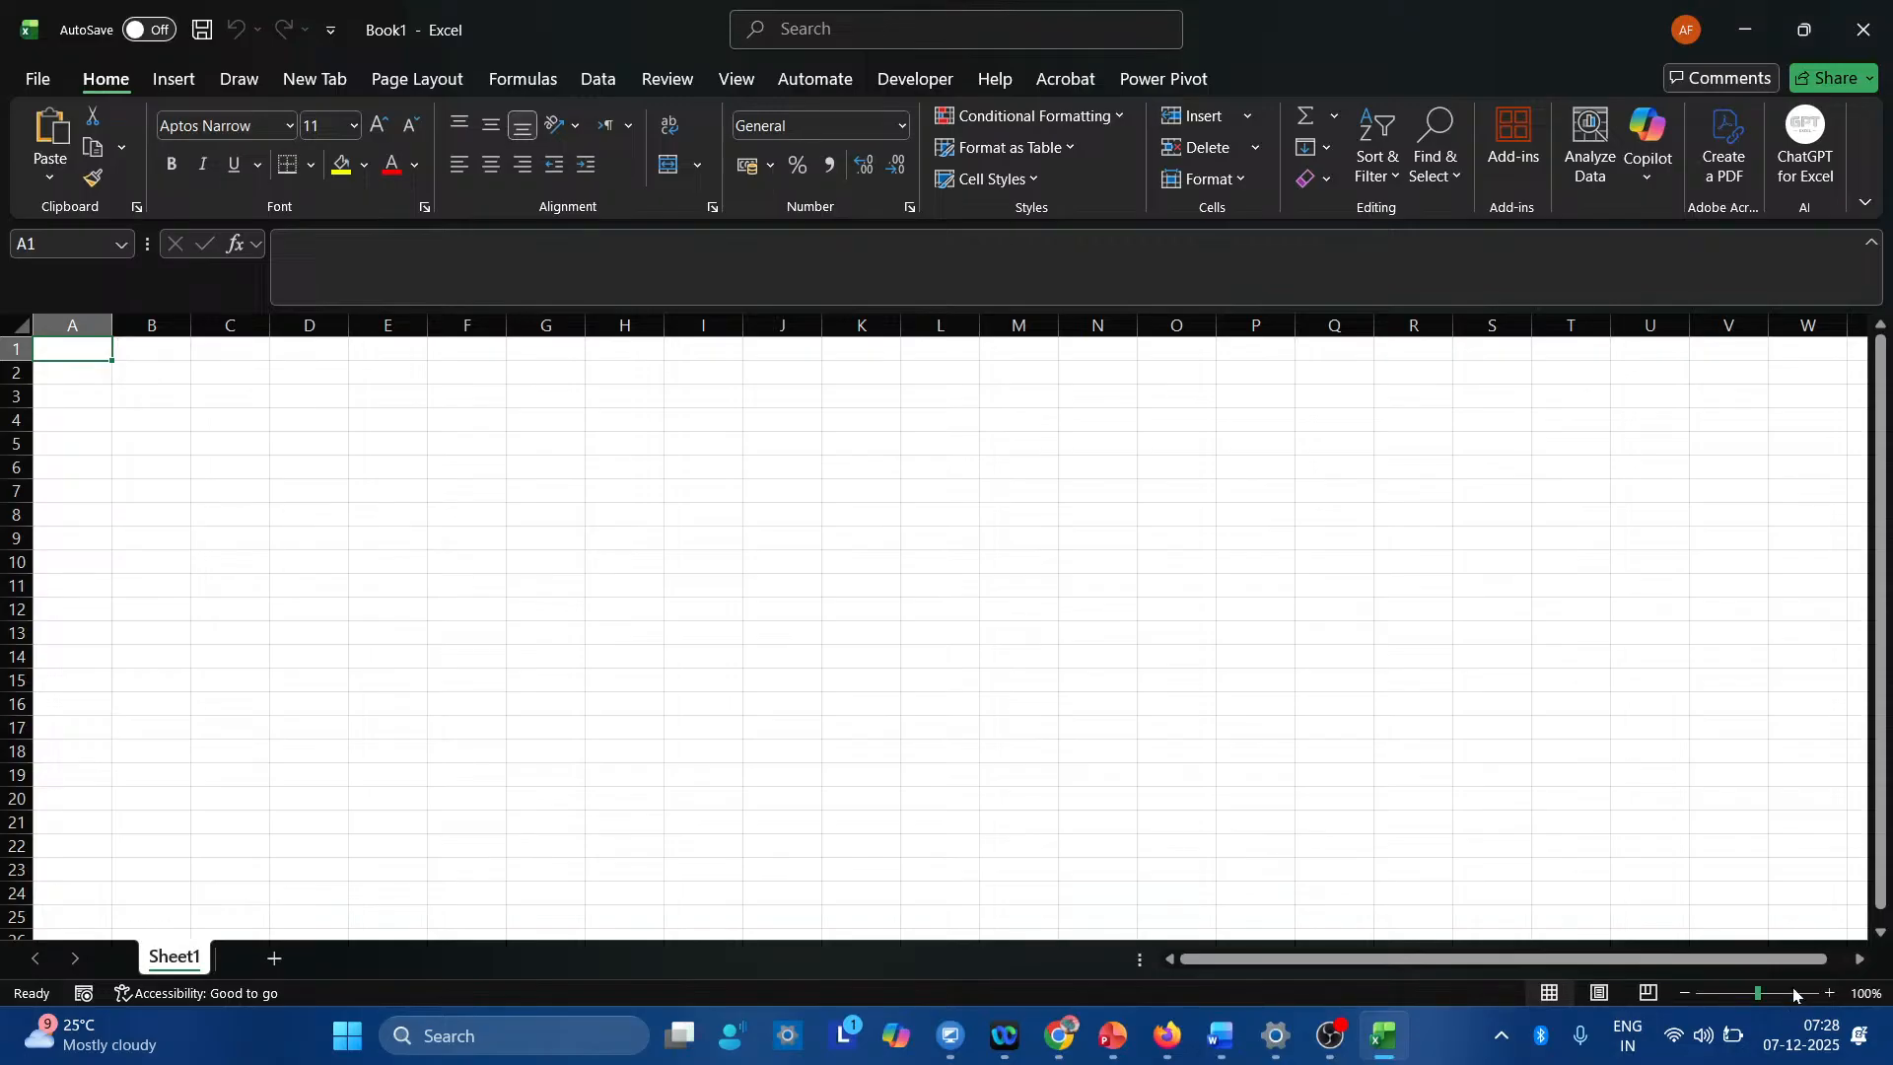
Enter the column headers Date, Des and Amount in cells A1 to C1.
{"action": "left_click", "coordinate": [1823, 990]}
{"action": "left_click", "coordinate": [1824, 990]}
{"action": "left_click", "coordinate": [1824, 990]}
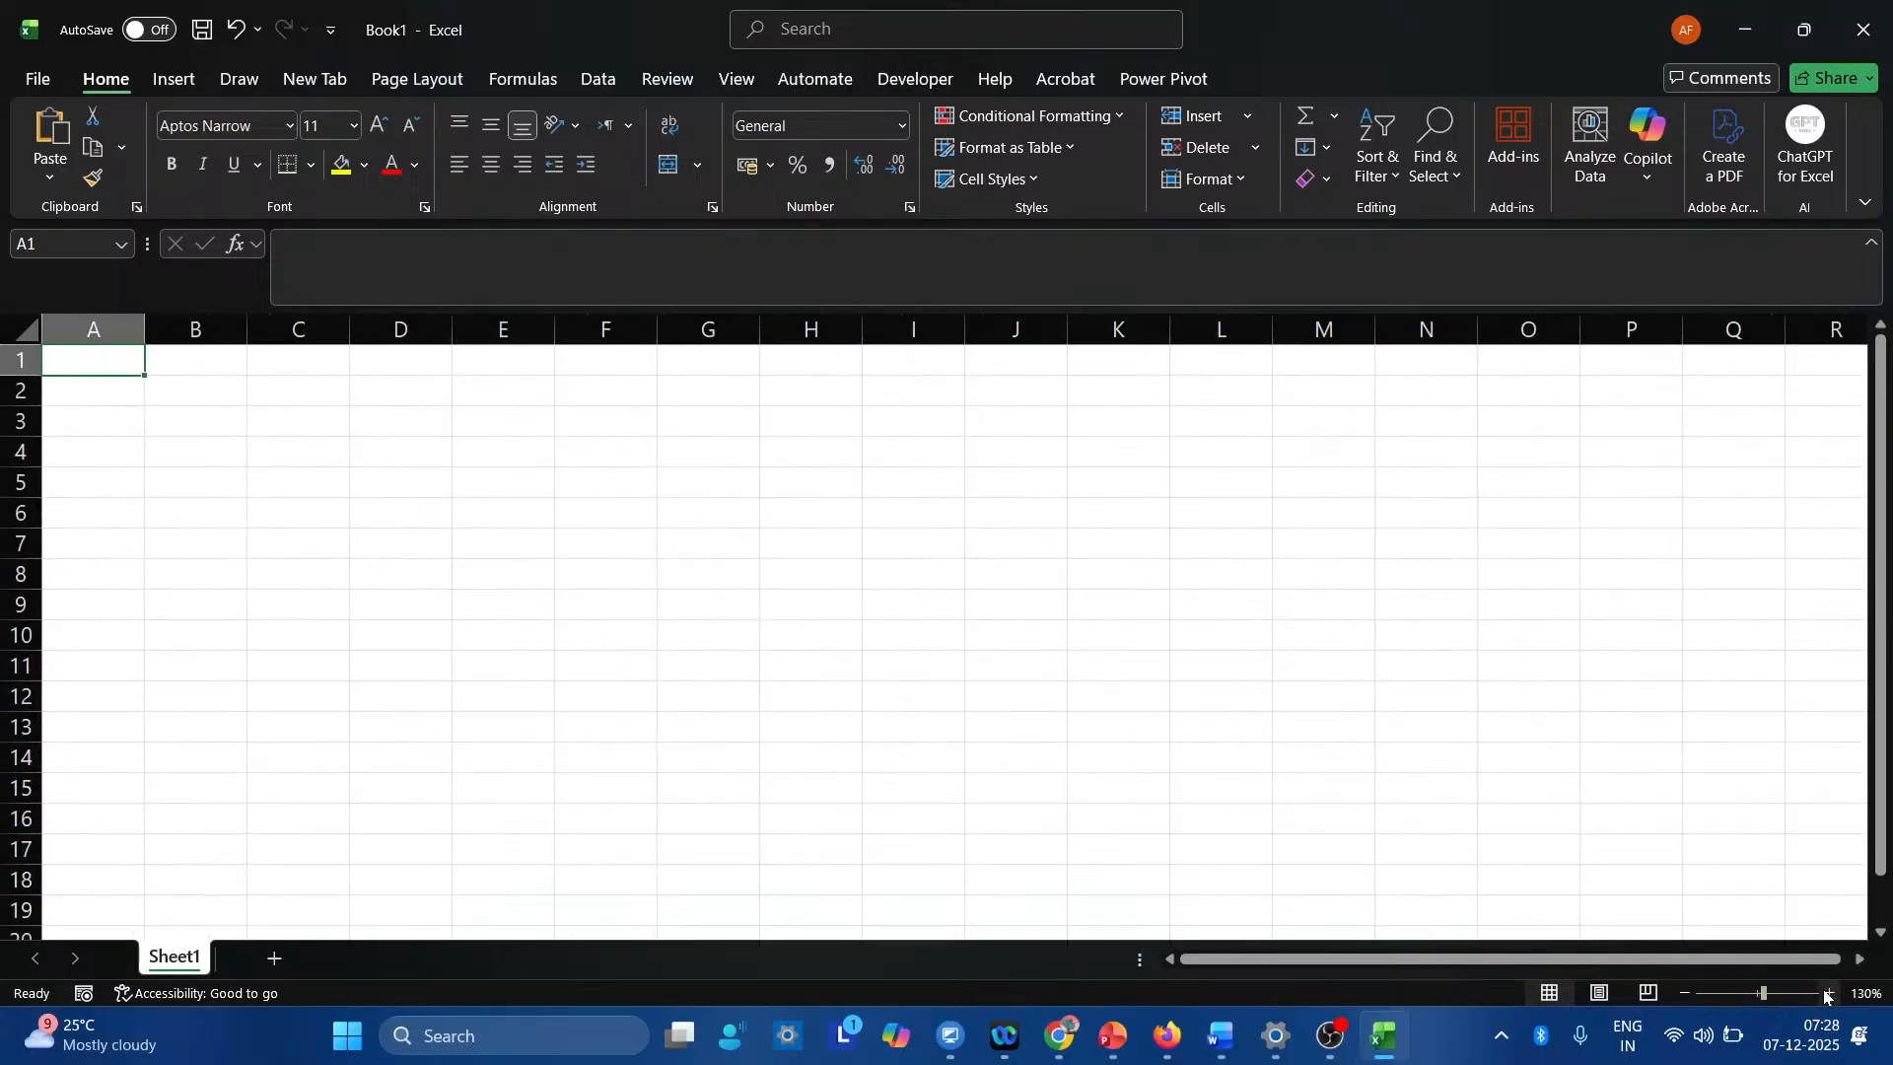
{"action": "left_click", "coordinate": [1823, 990]}
{"action": "left_click", "coordinate": [1824, 990]}
{"action": "left_click", "coordinate": [1824, 990]}
{"action": "left_click", "coordinate": [1824, 991]}
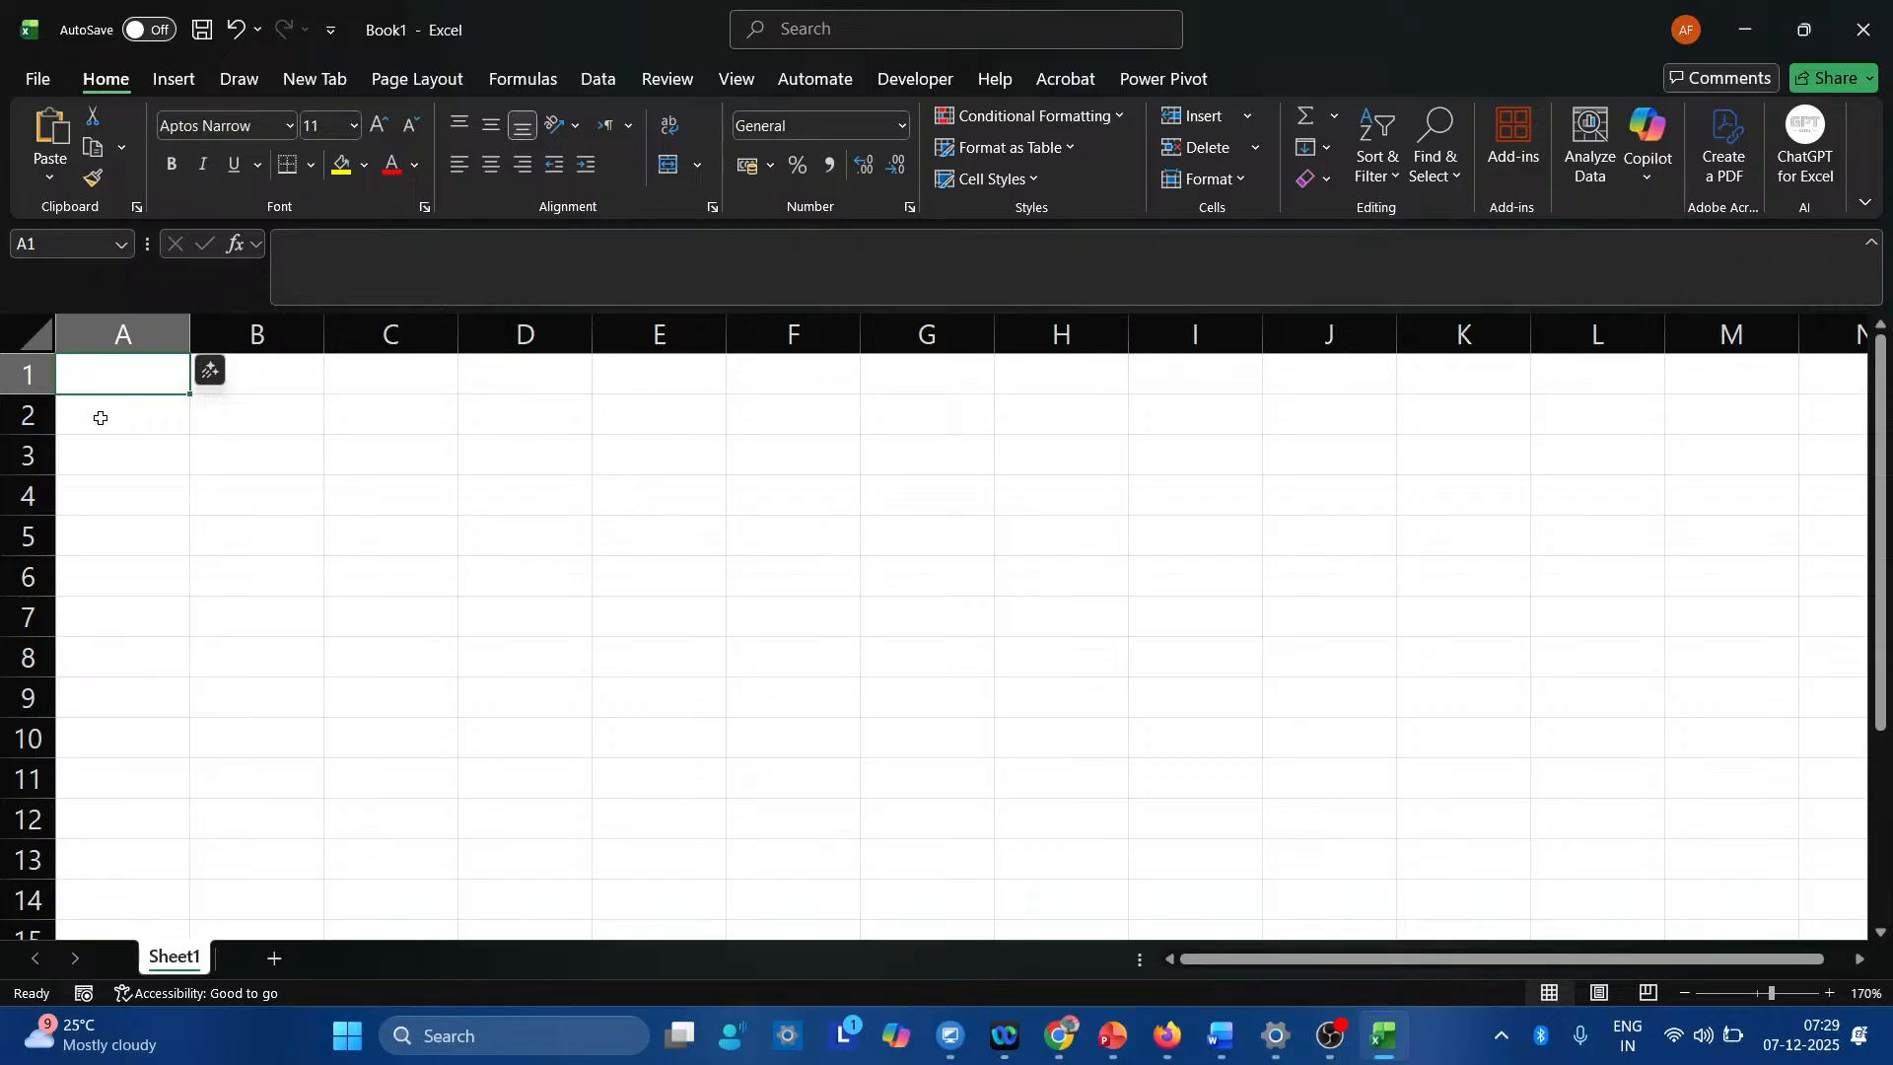
{"action": "type", "text": "Date"}
{"action": "key", "text": "Tab"}
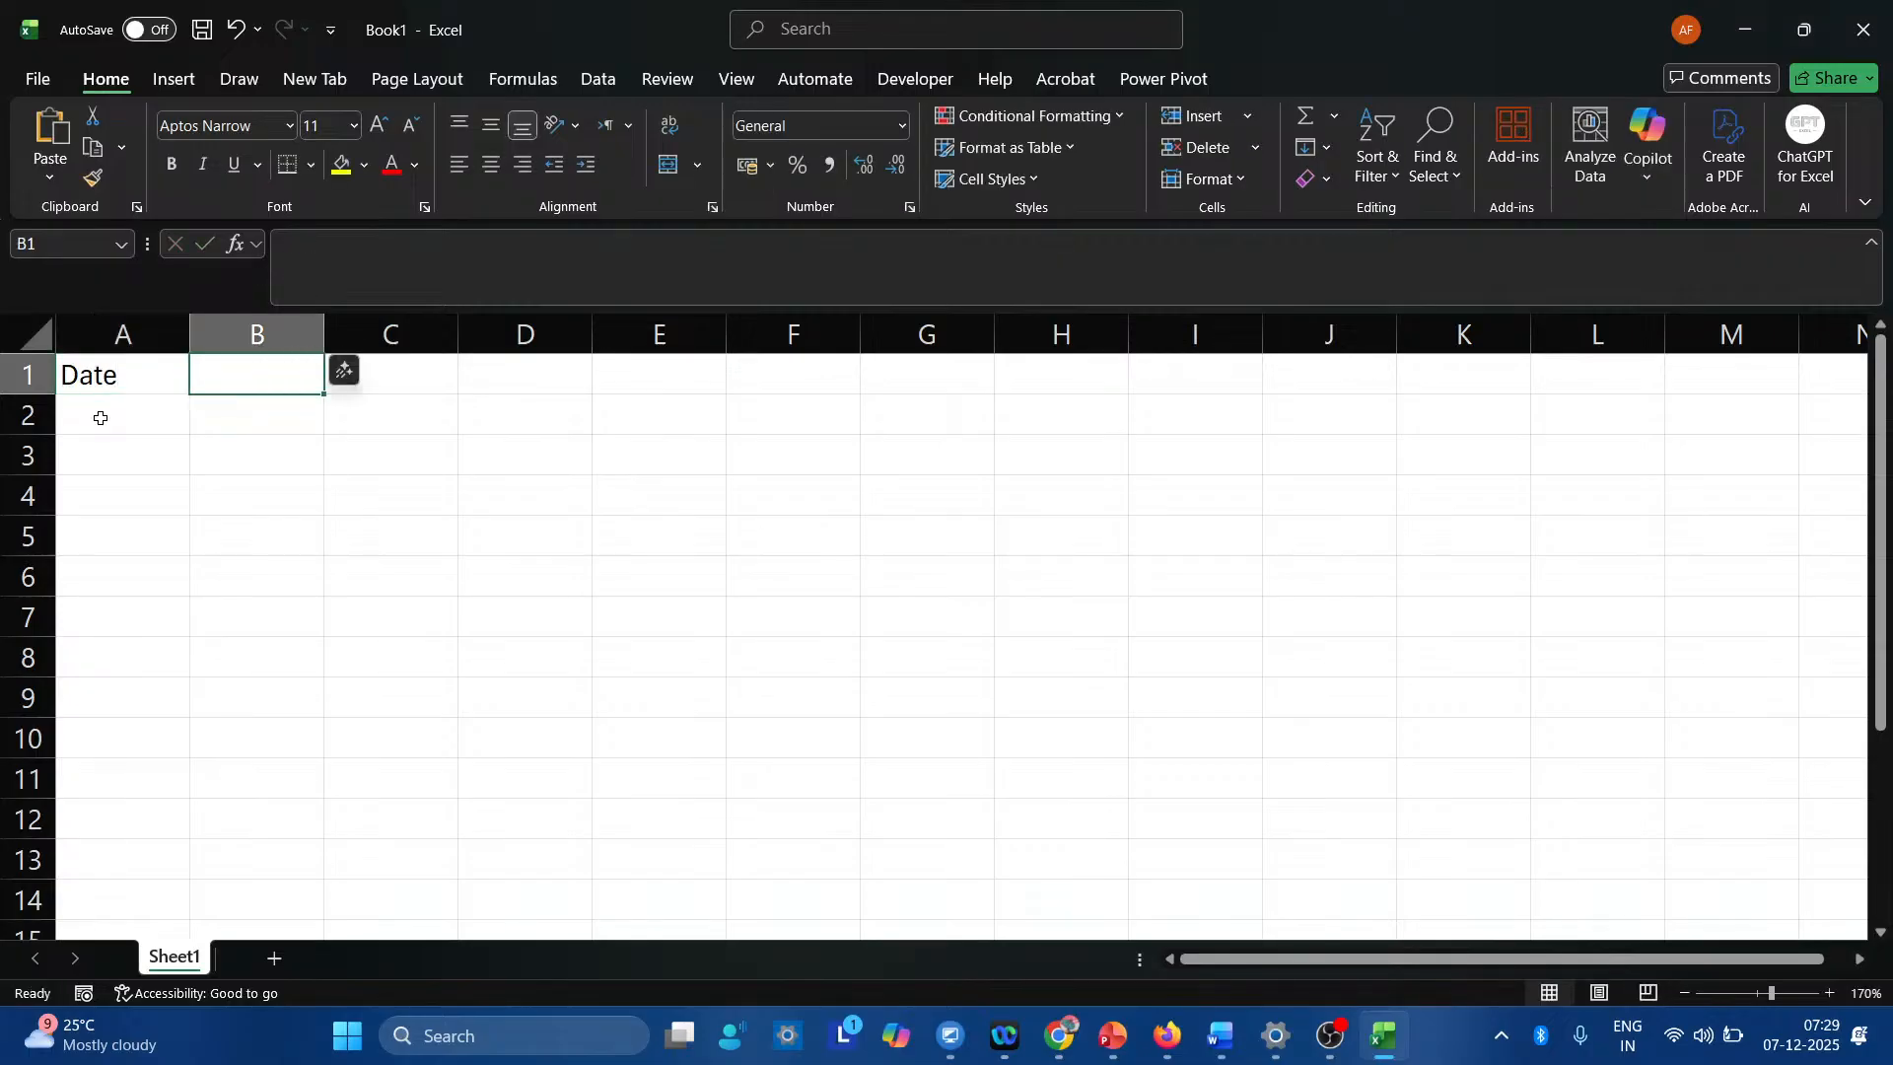
{"action": "type", "text": "Des"}
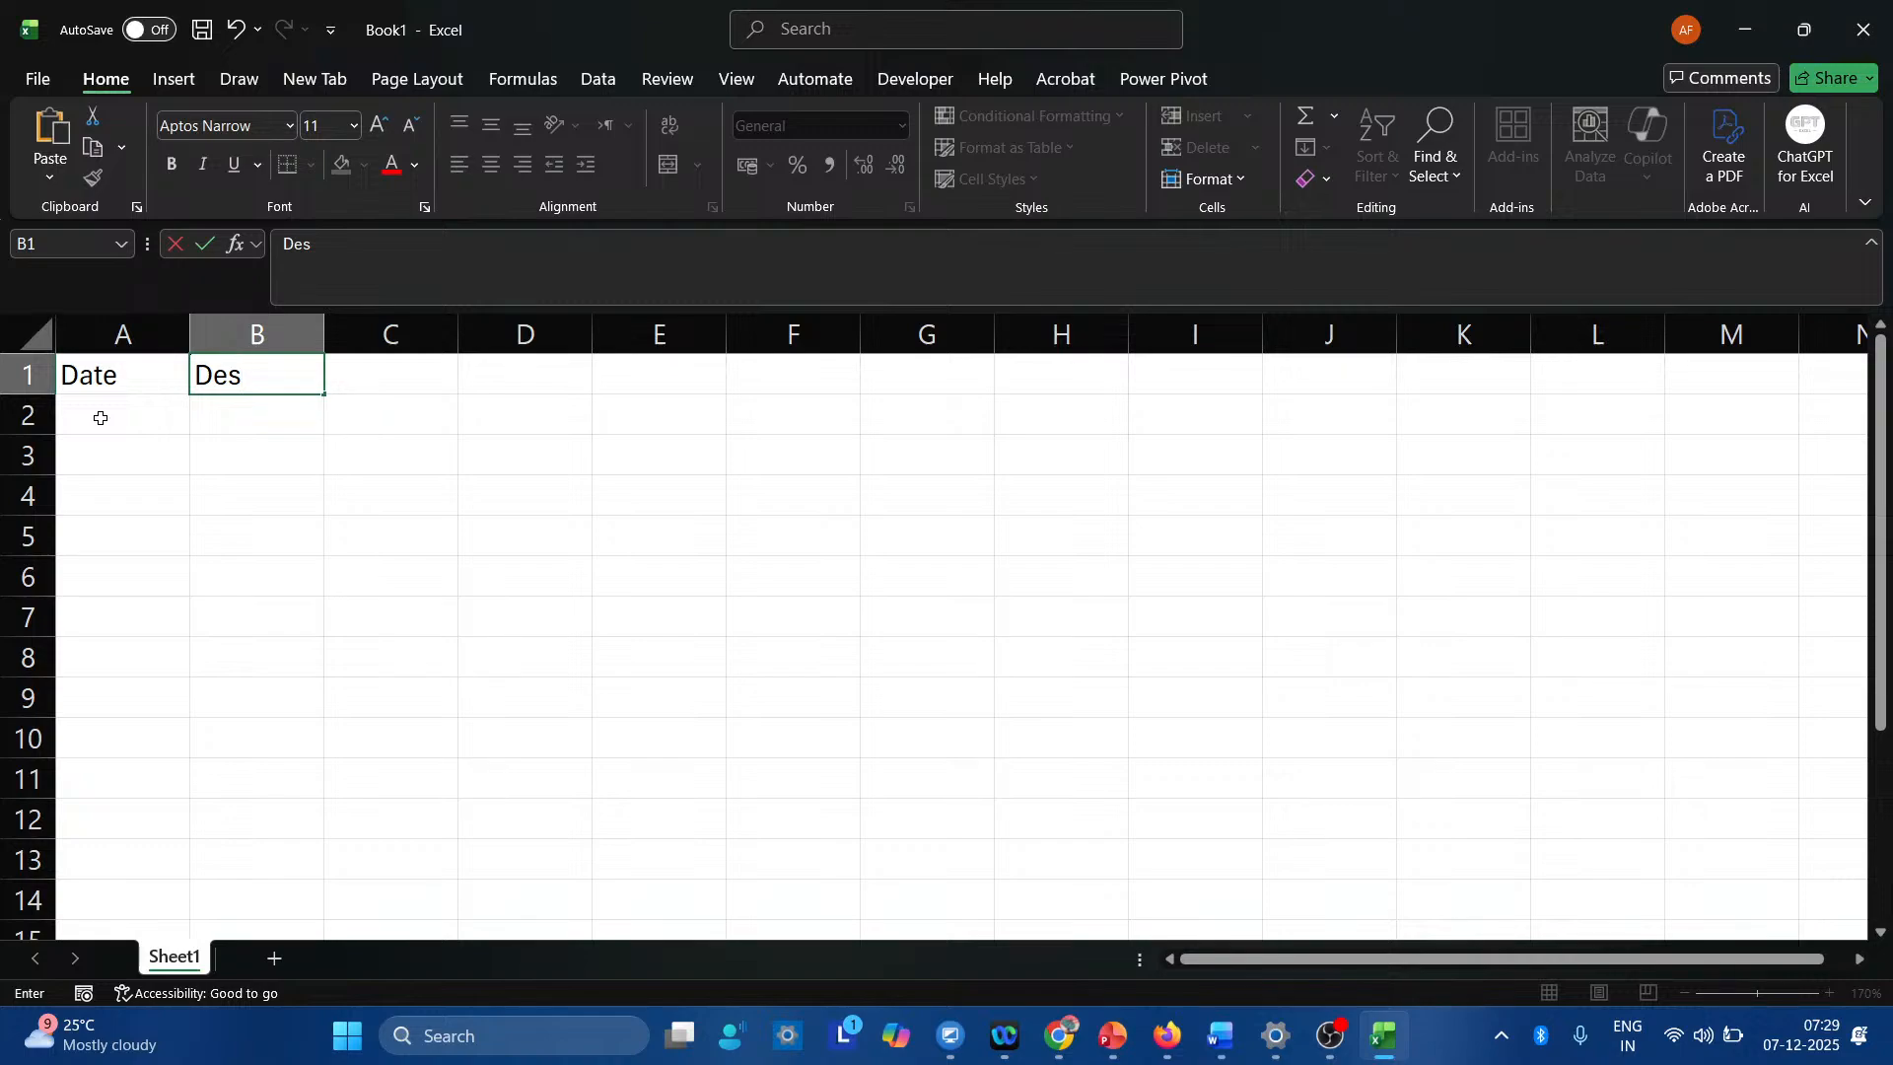
{"action": "key", "text": "Tab"}
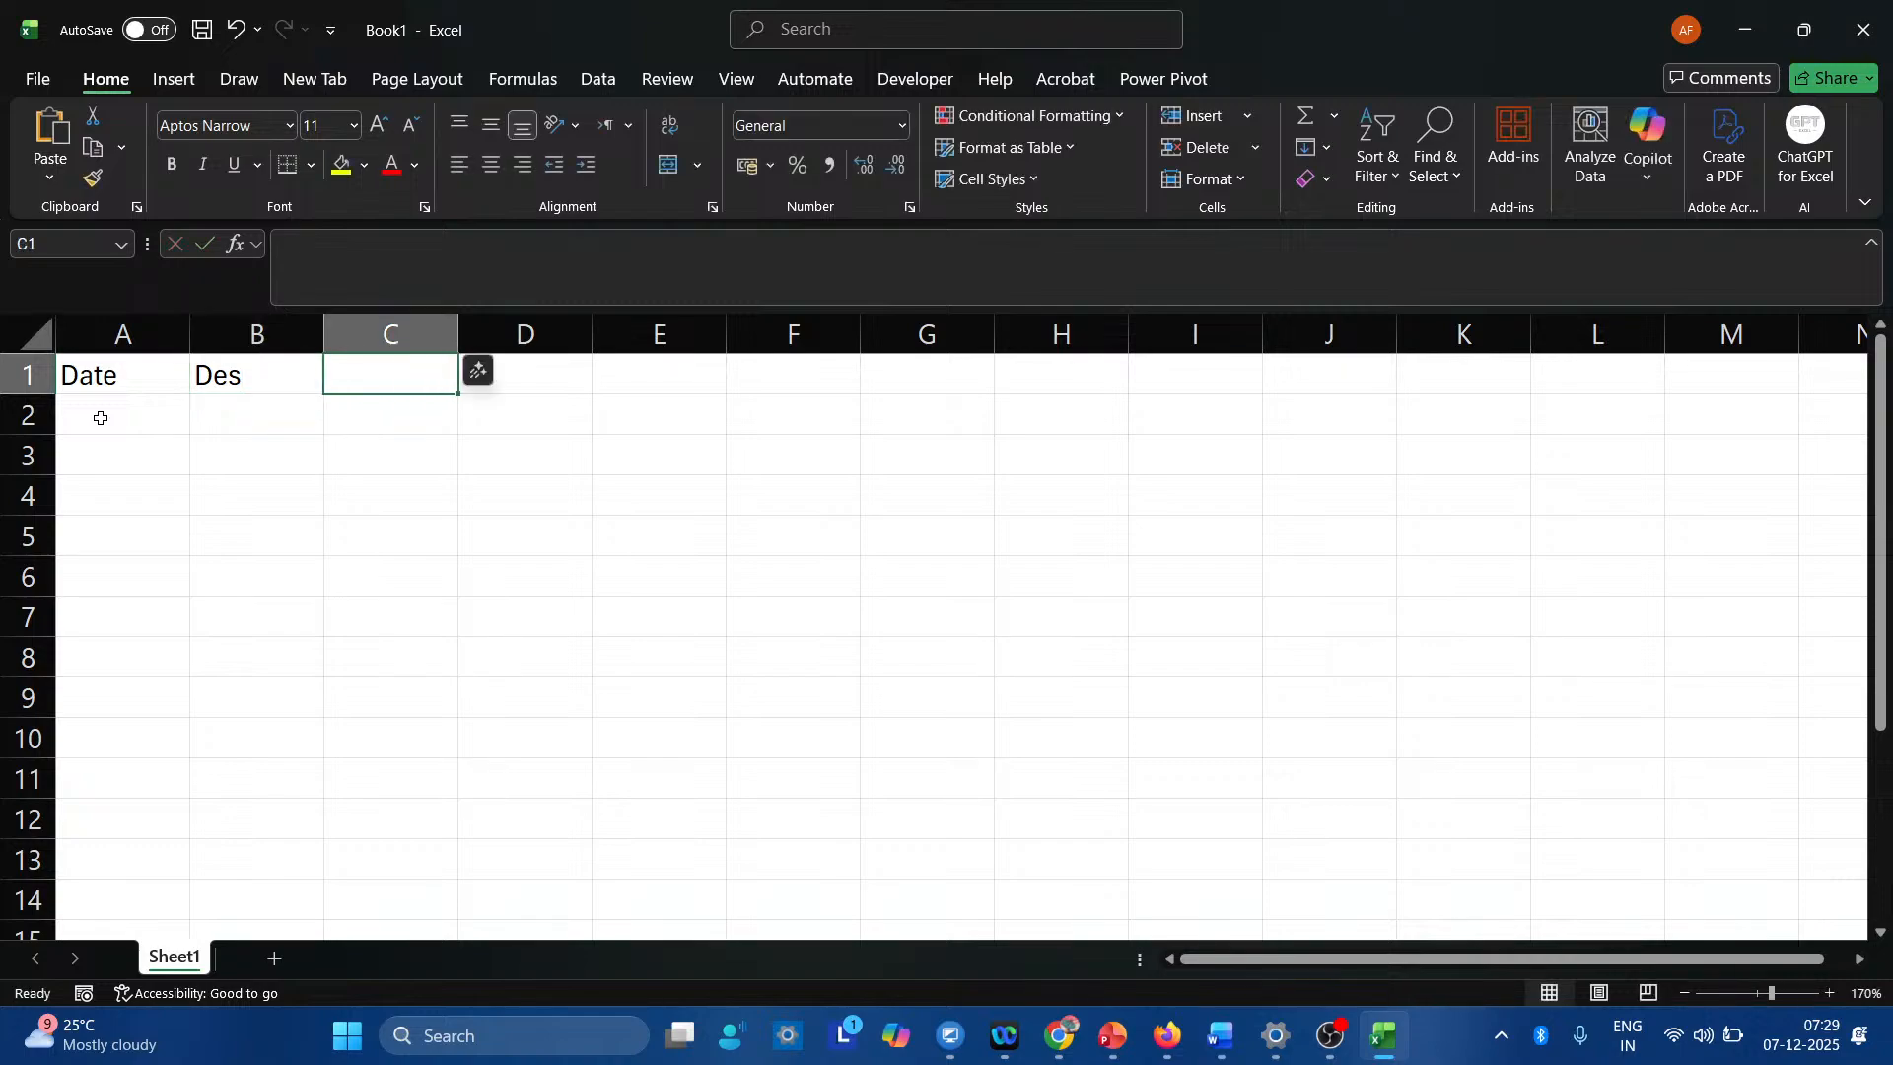
{"action": "type", "text": "Amount"}
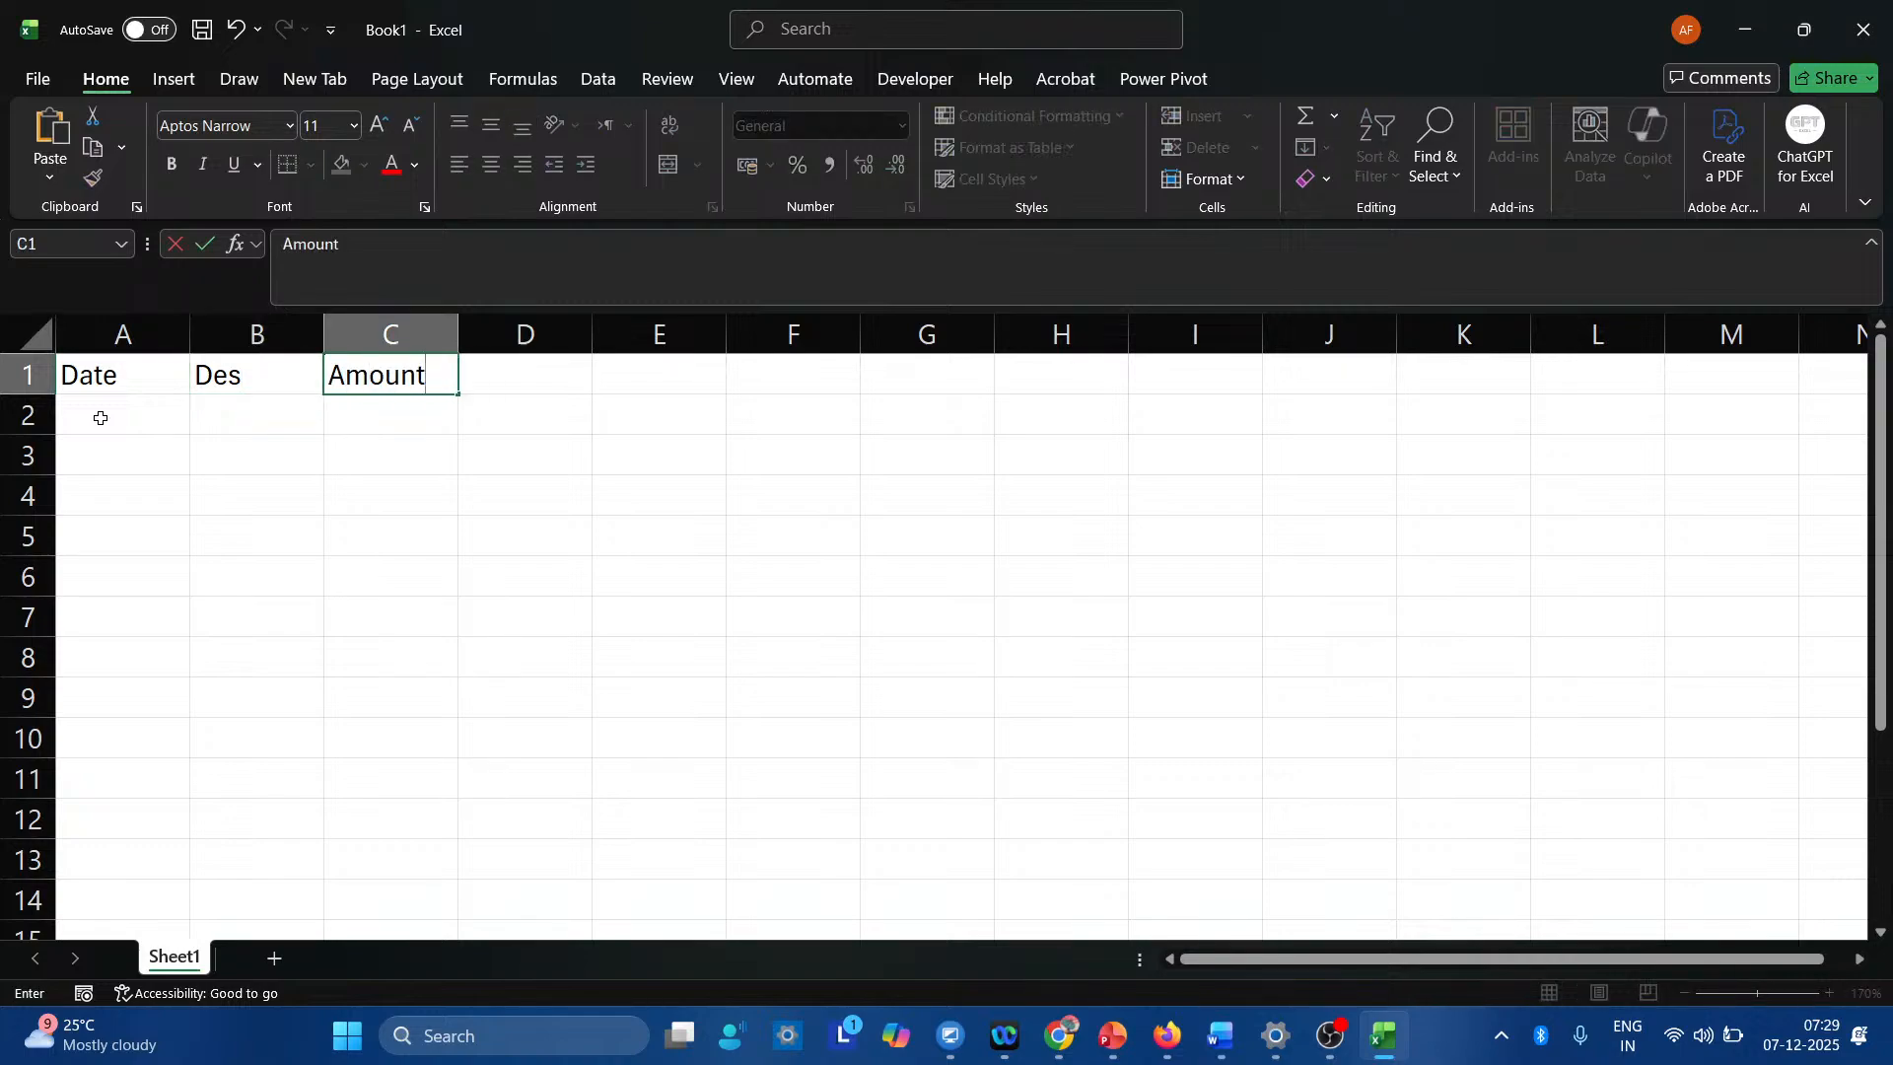
{"action": "key", "text": "Return"}
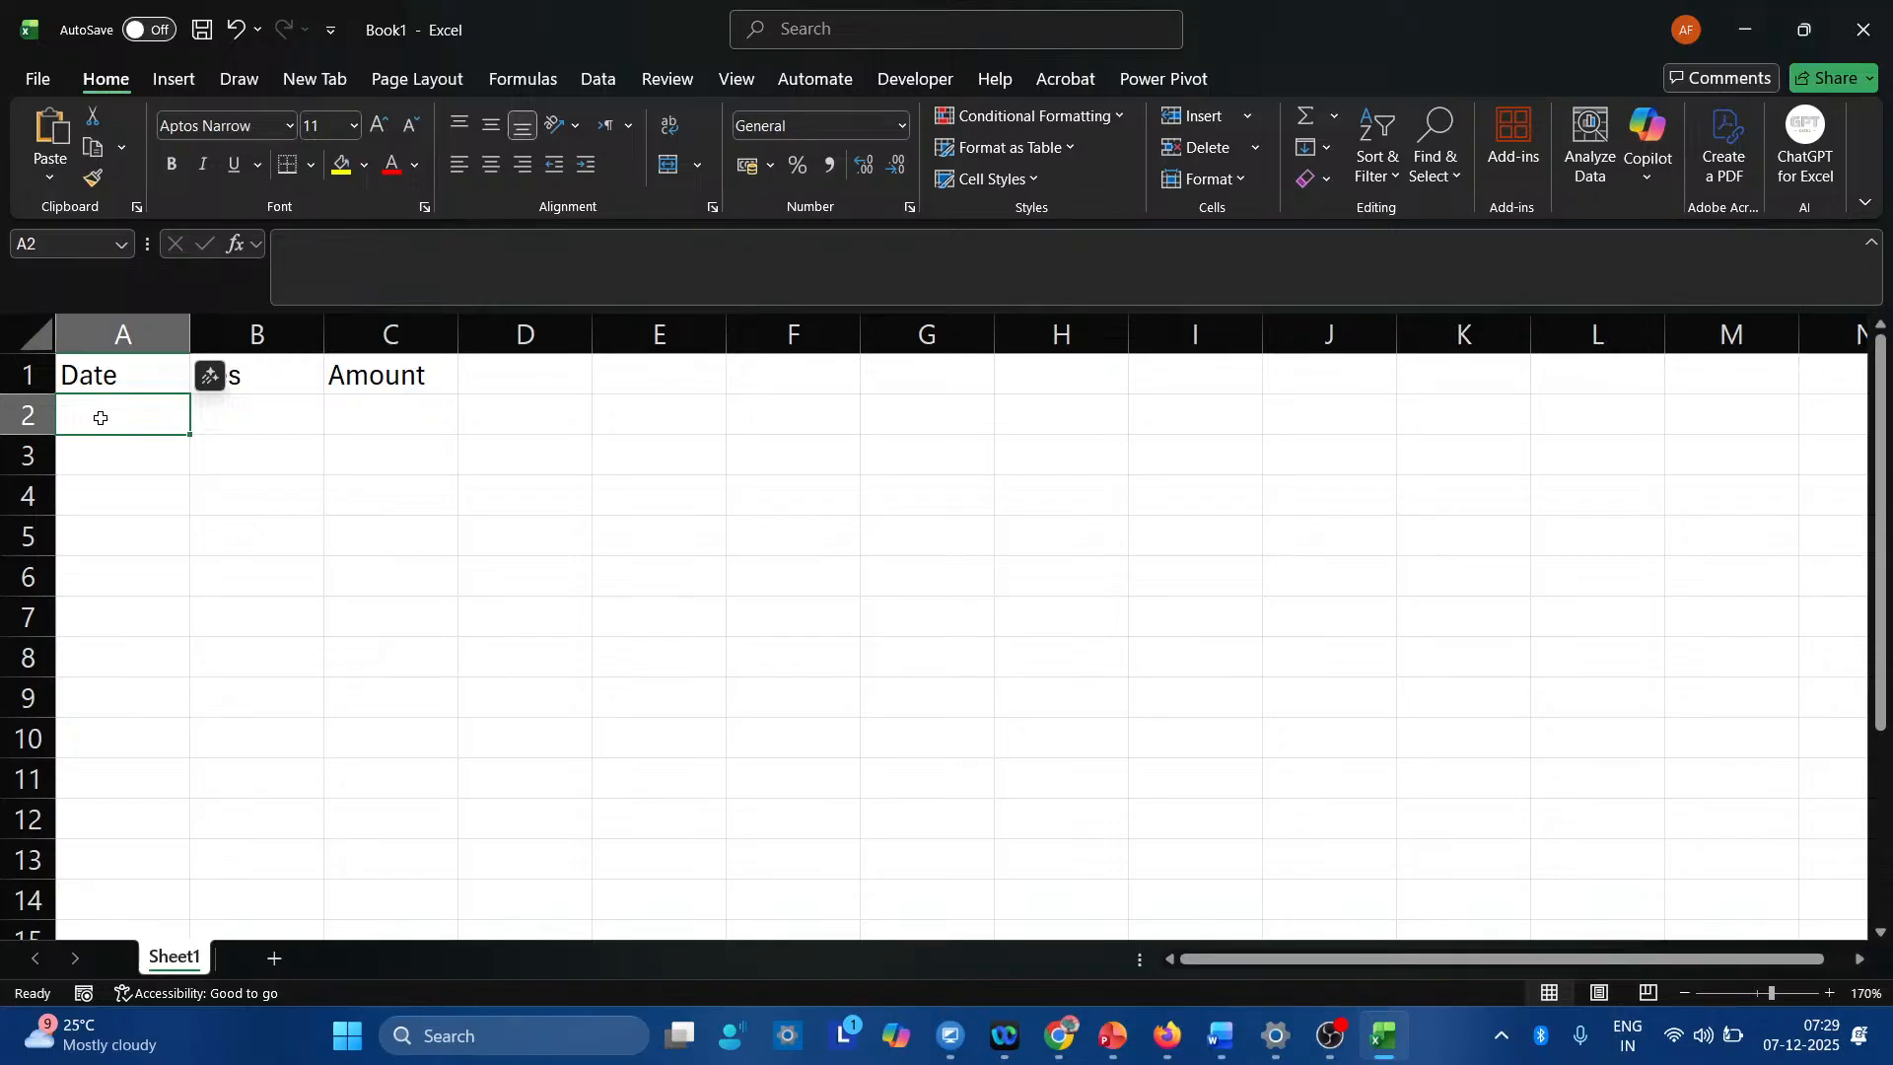
Examine the header cells in row 1 one by one, including the empty cells beyond Amount.
{"action": "key", "text": "Up"}
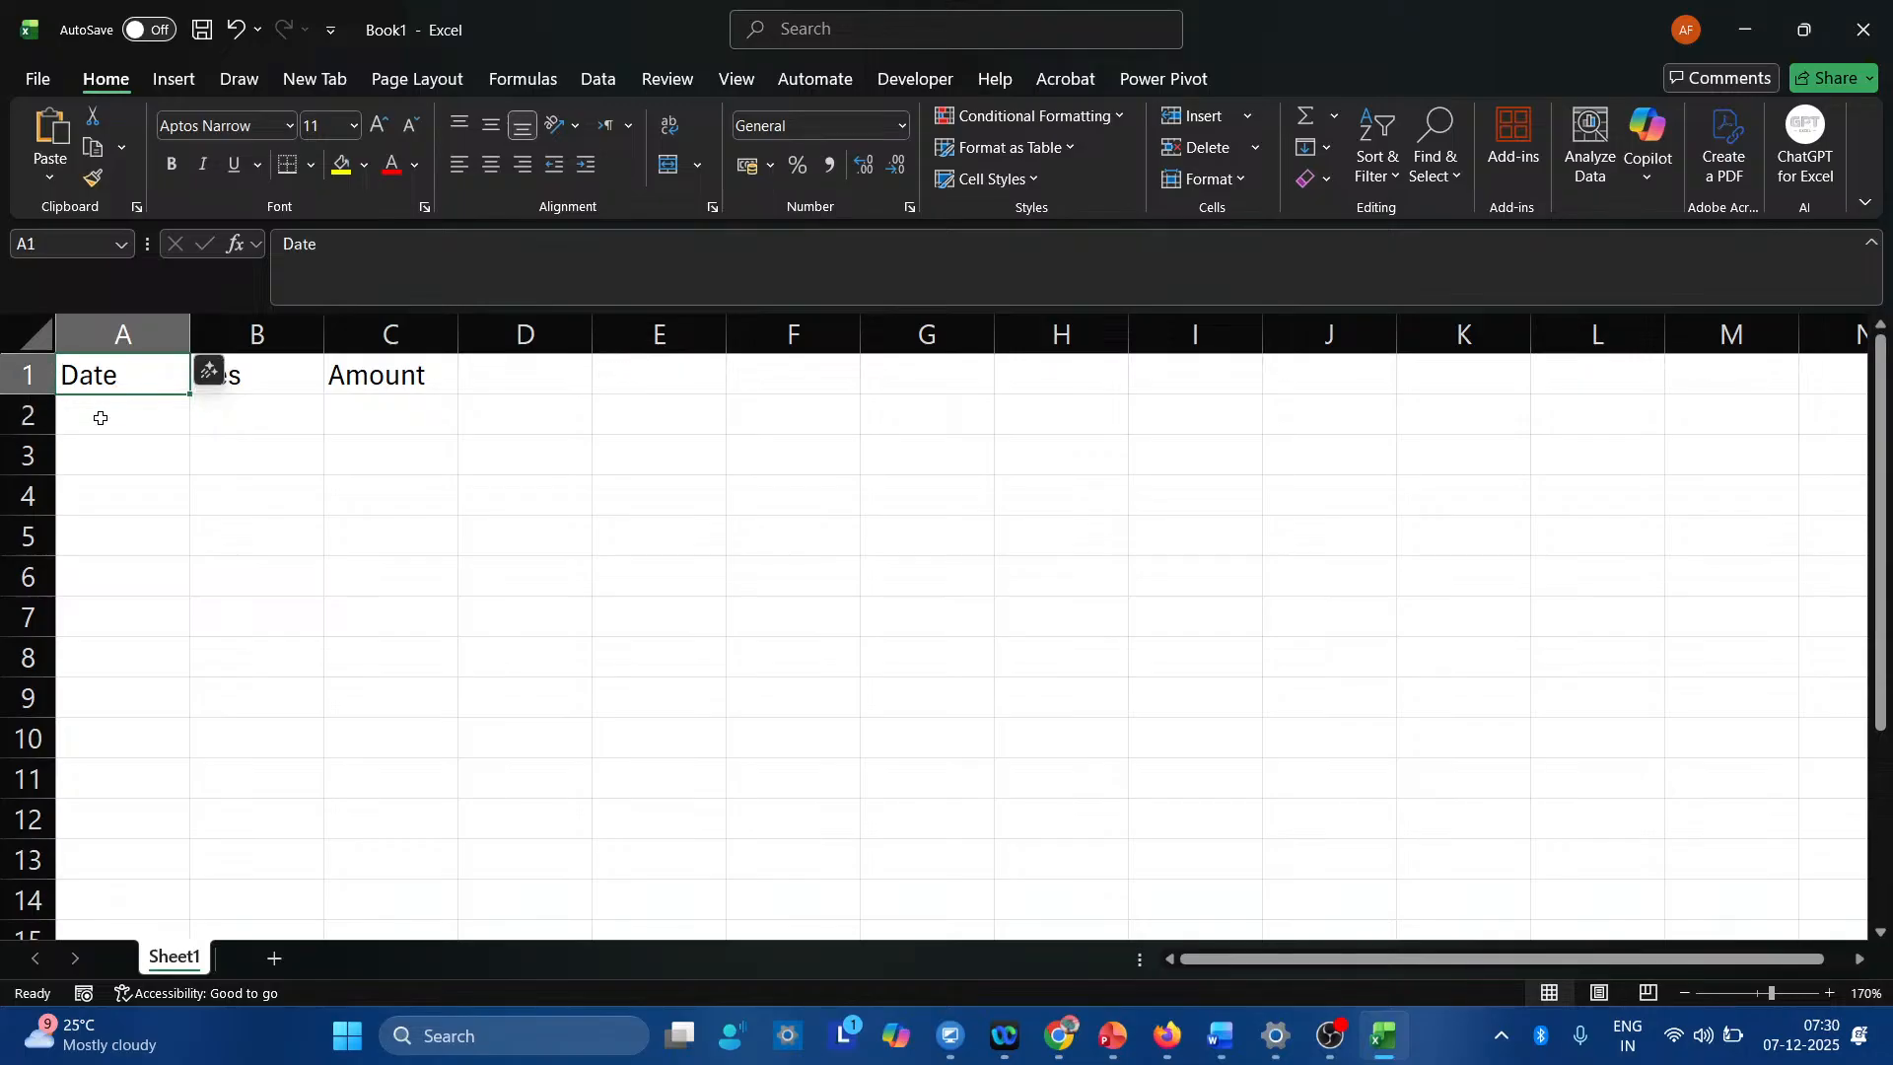
{"action": "key", "text": "Right"}
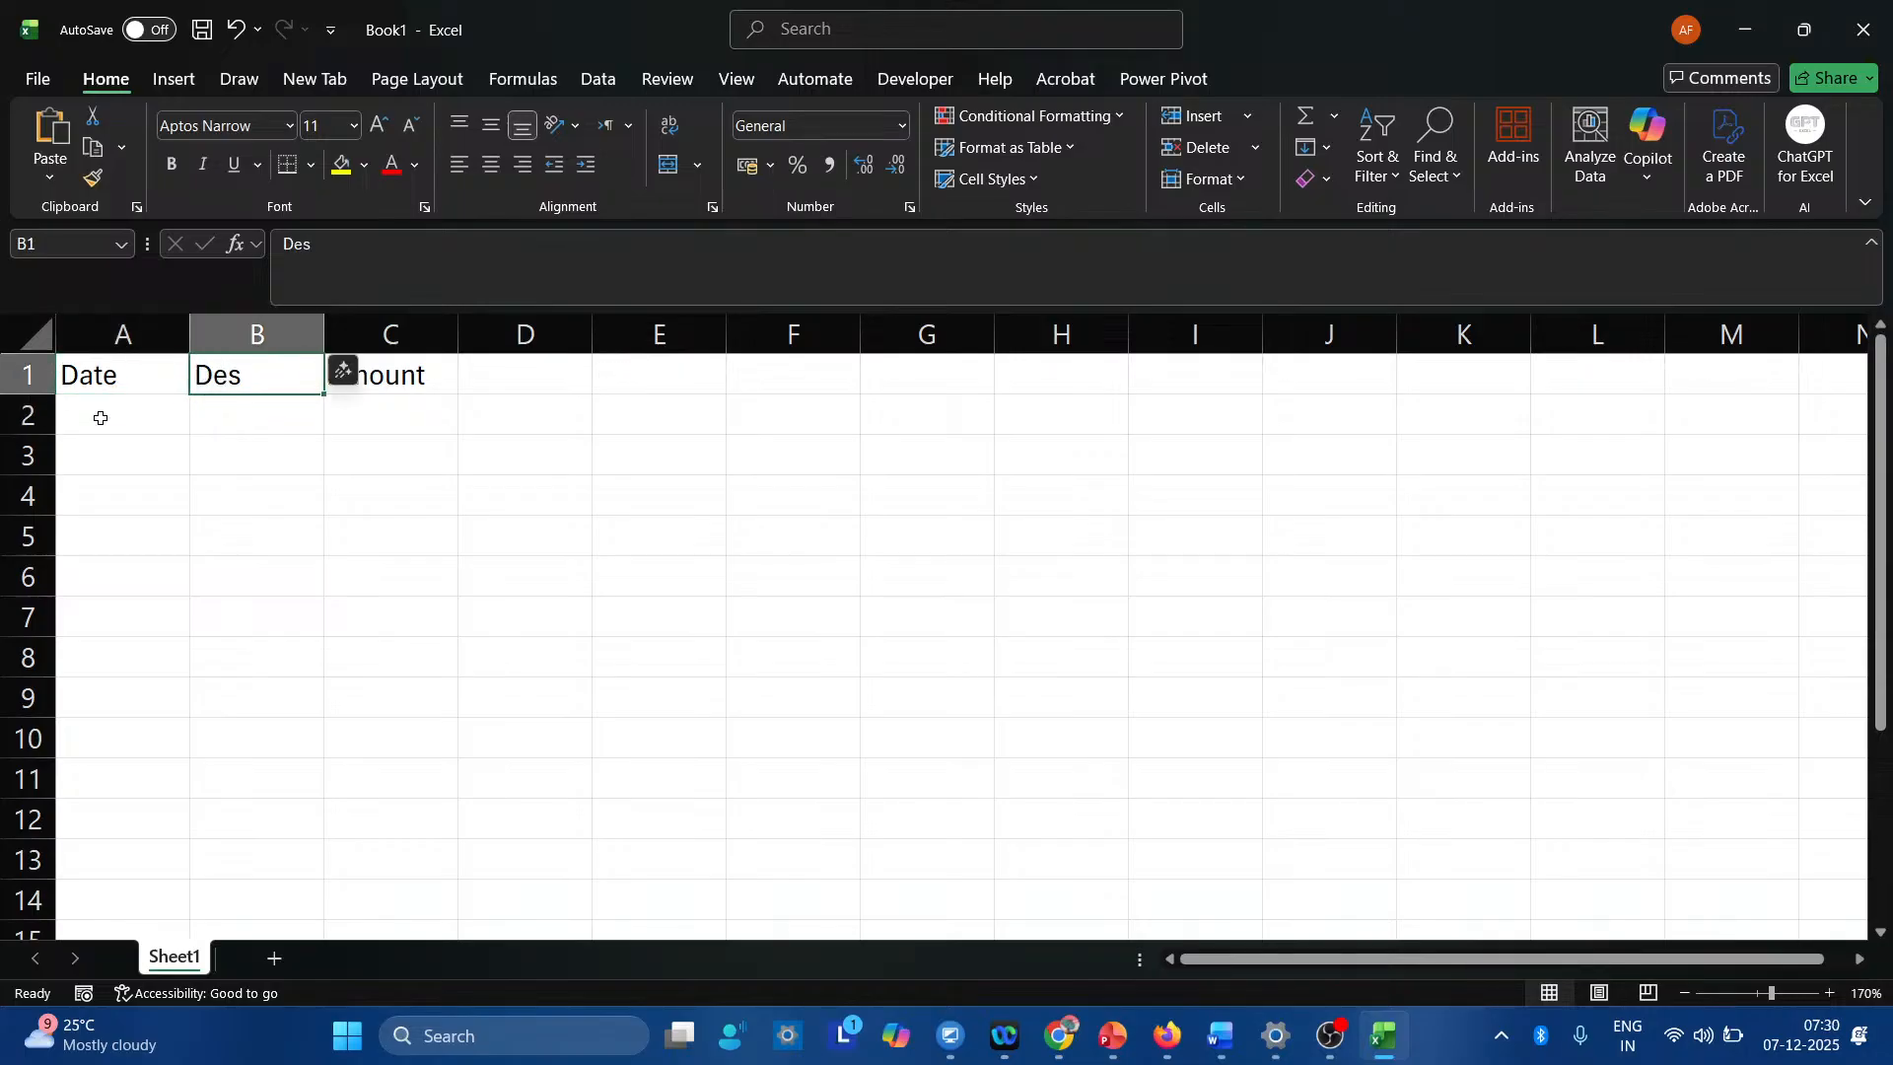
{"action": "key", "text": "Right"}
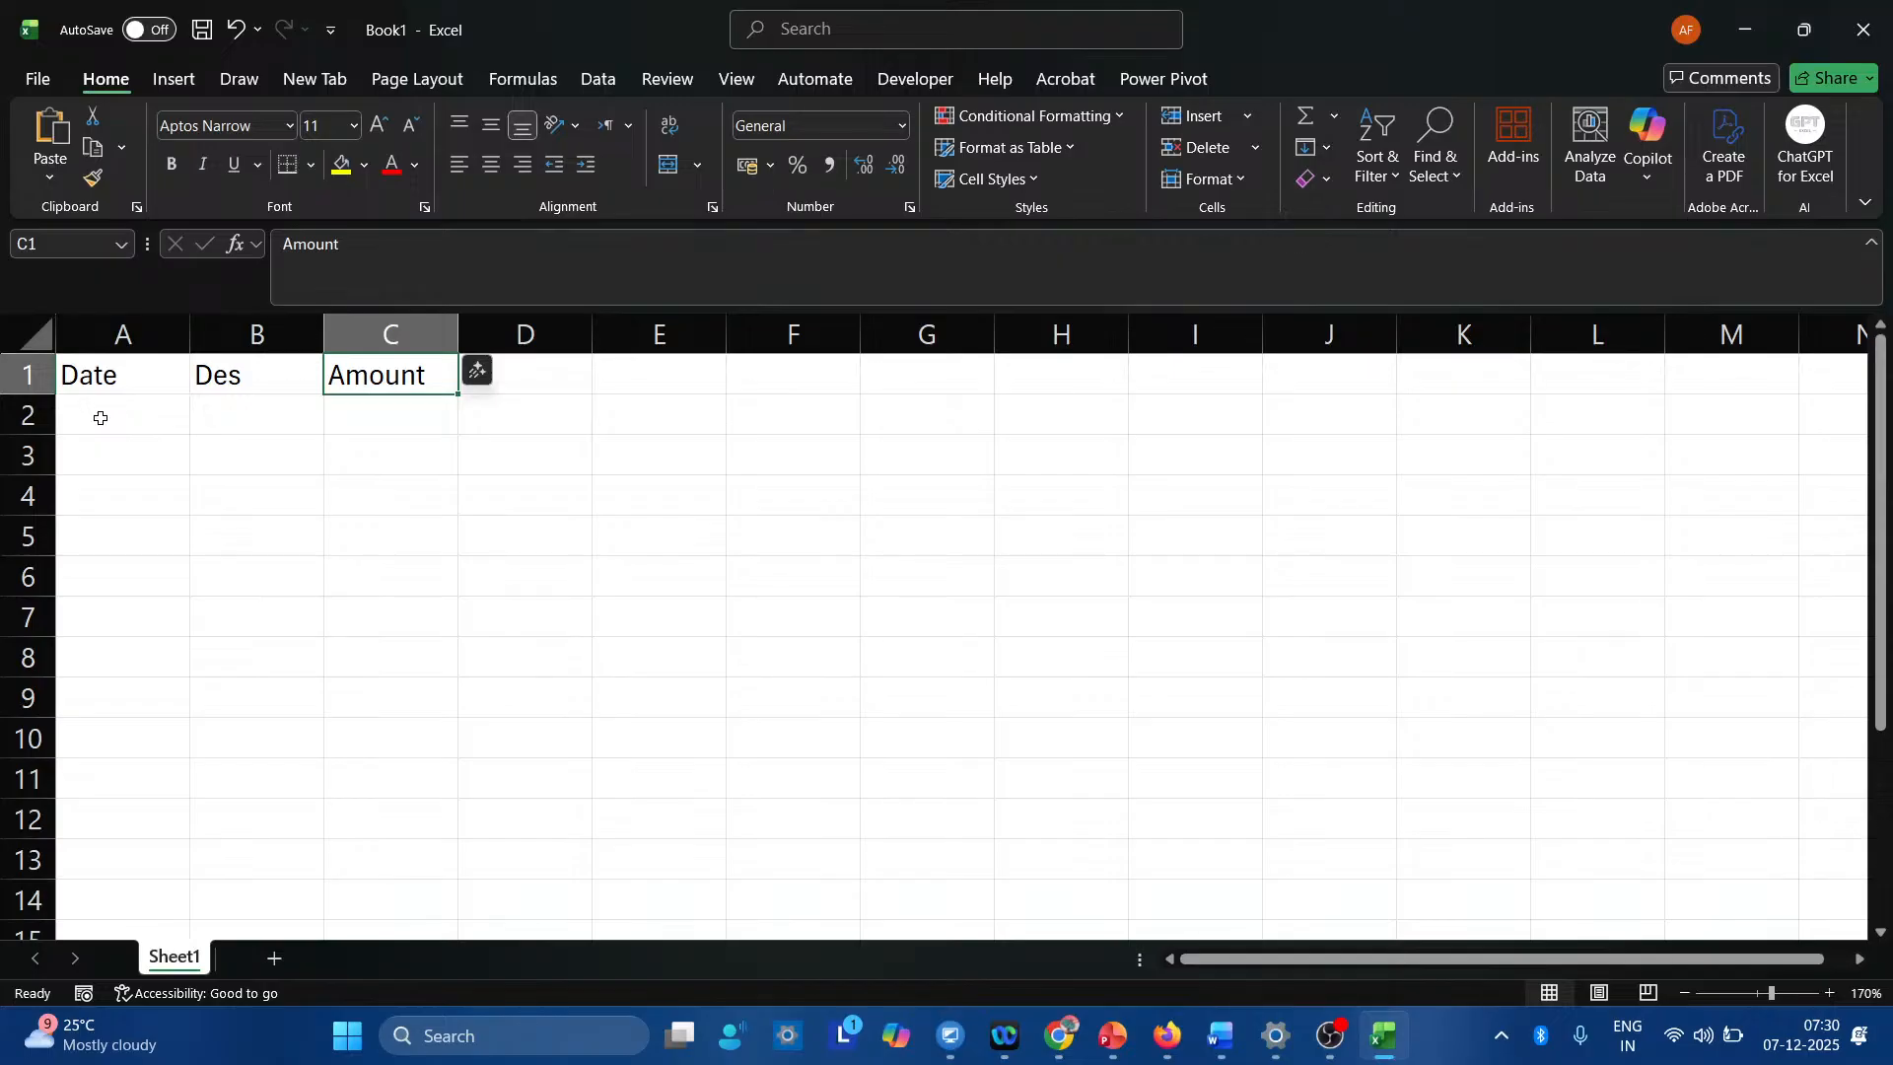
{"action": "key", "text": "Right"}
{"action": "key", "text": "Right"}
{"action": "key", "text": "Right"}
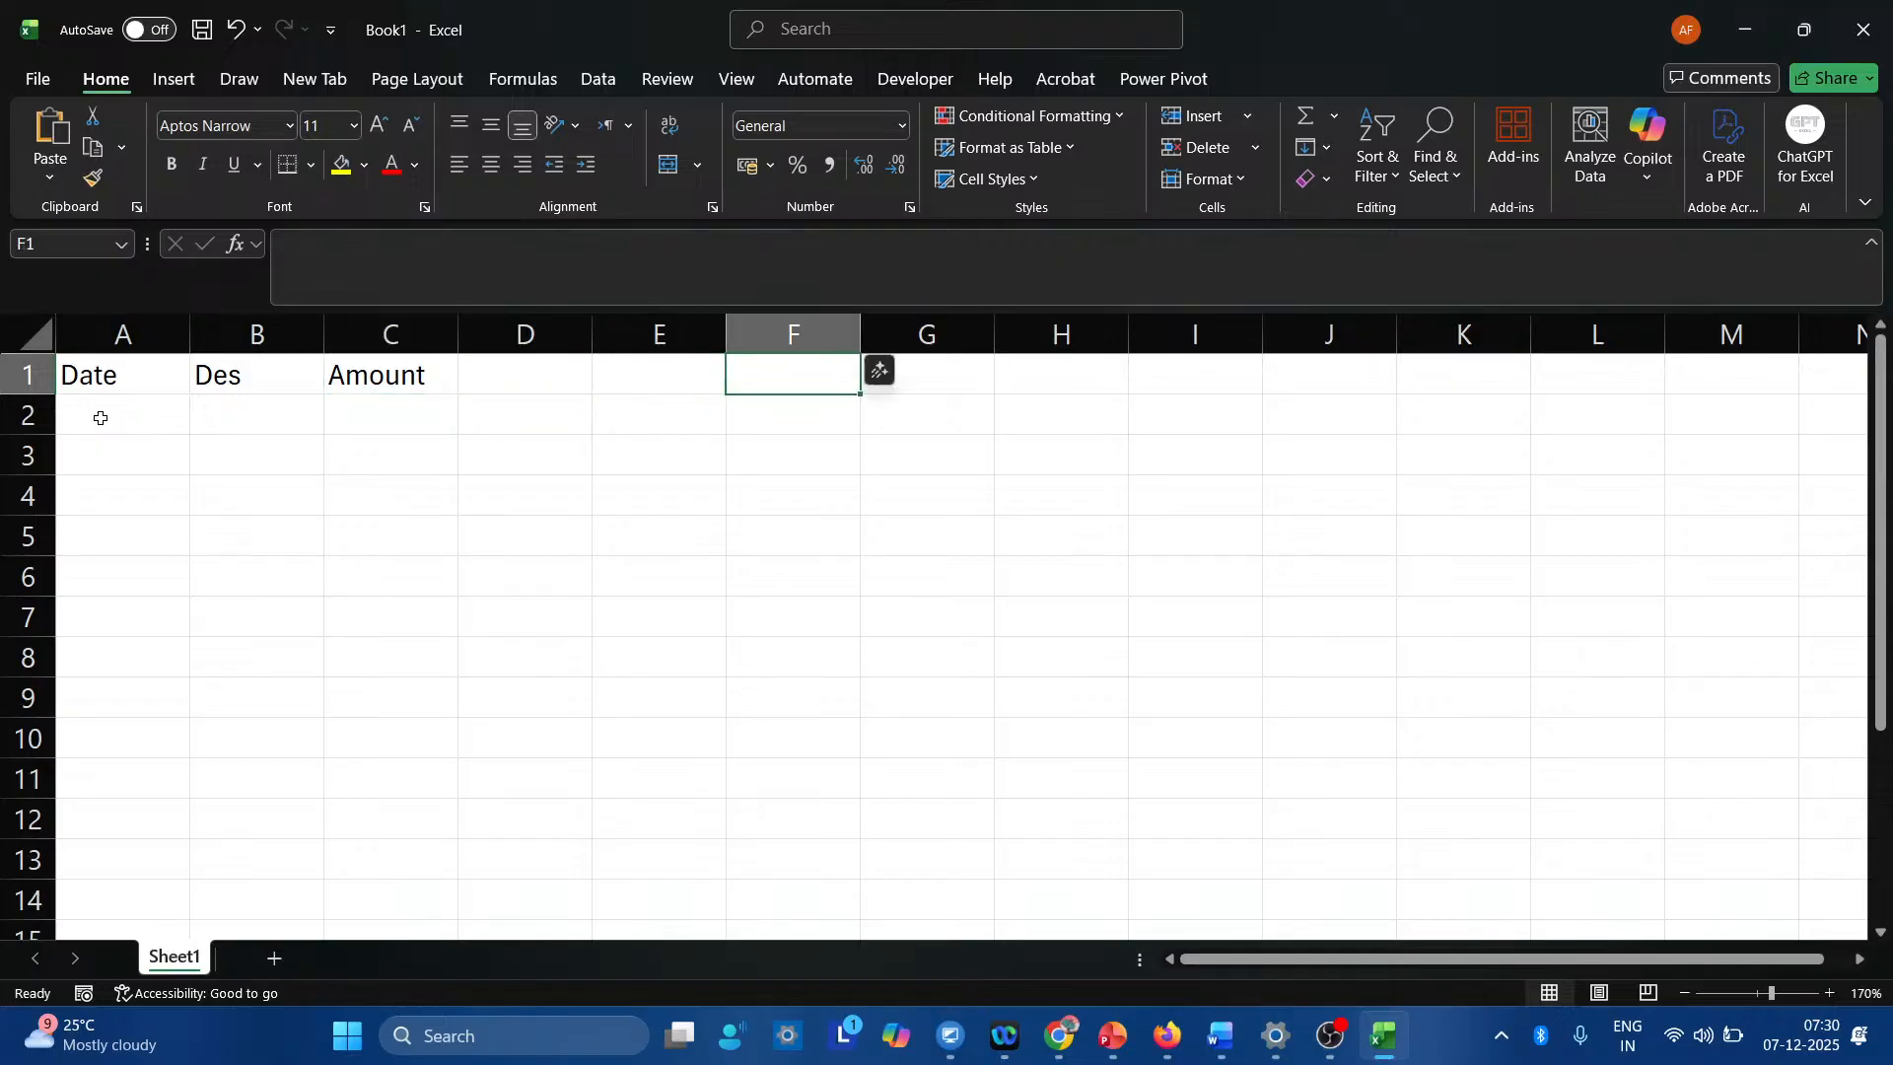
{"action": "key", "text": "Left"}
{"action": "key", "text": "Left"}
{"action": "key", "text": "Left"}
{"action": "key", "text": "Left"}
{"action": "key", "text": "Left"}
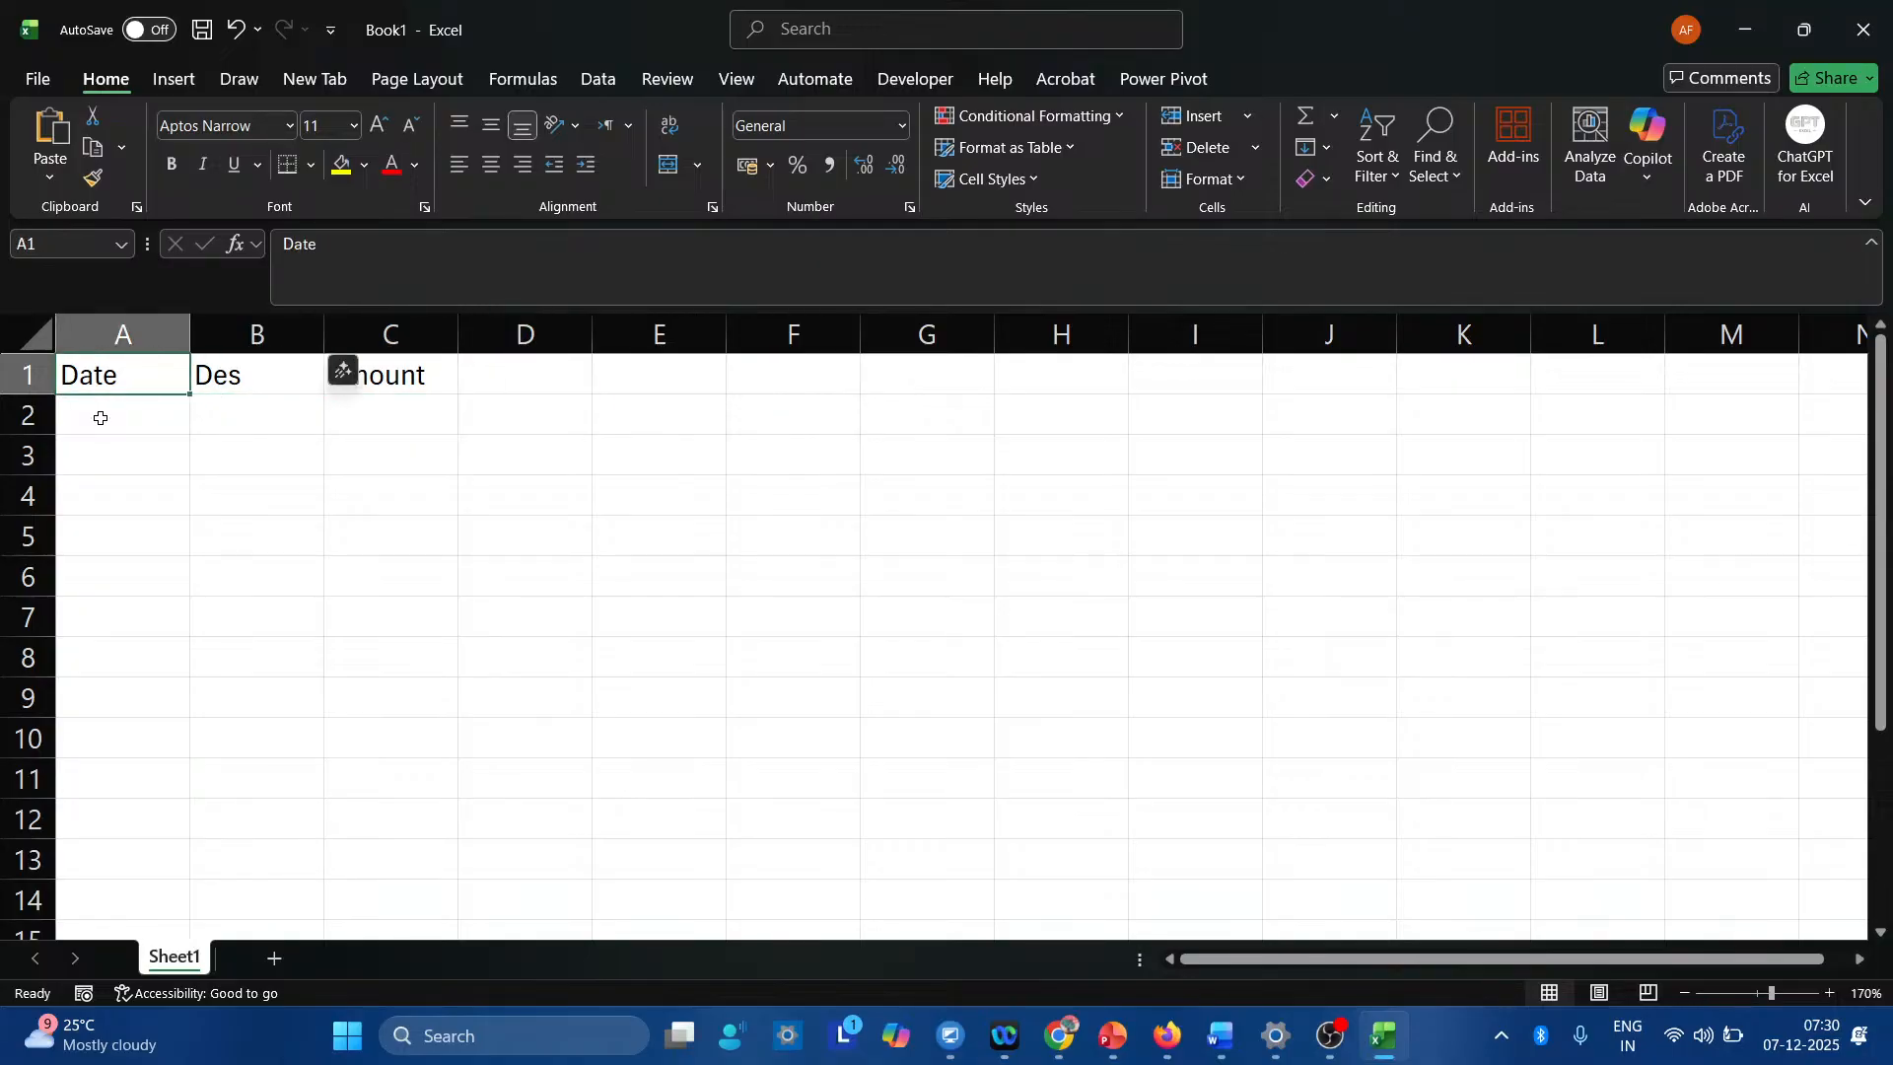
Enter the date 07-12-2025 in cell A2 and select that cell.
{"action": "key", "text": "Down"}
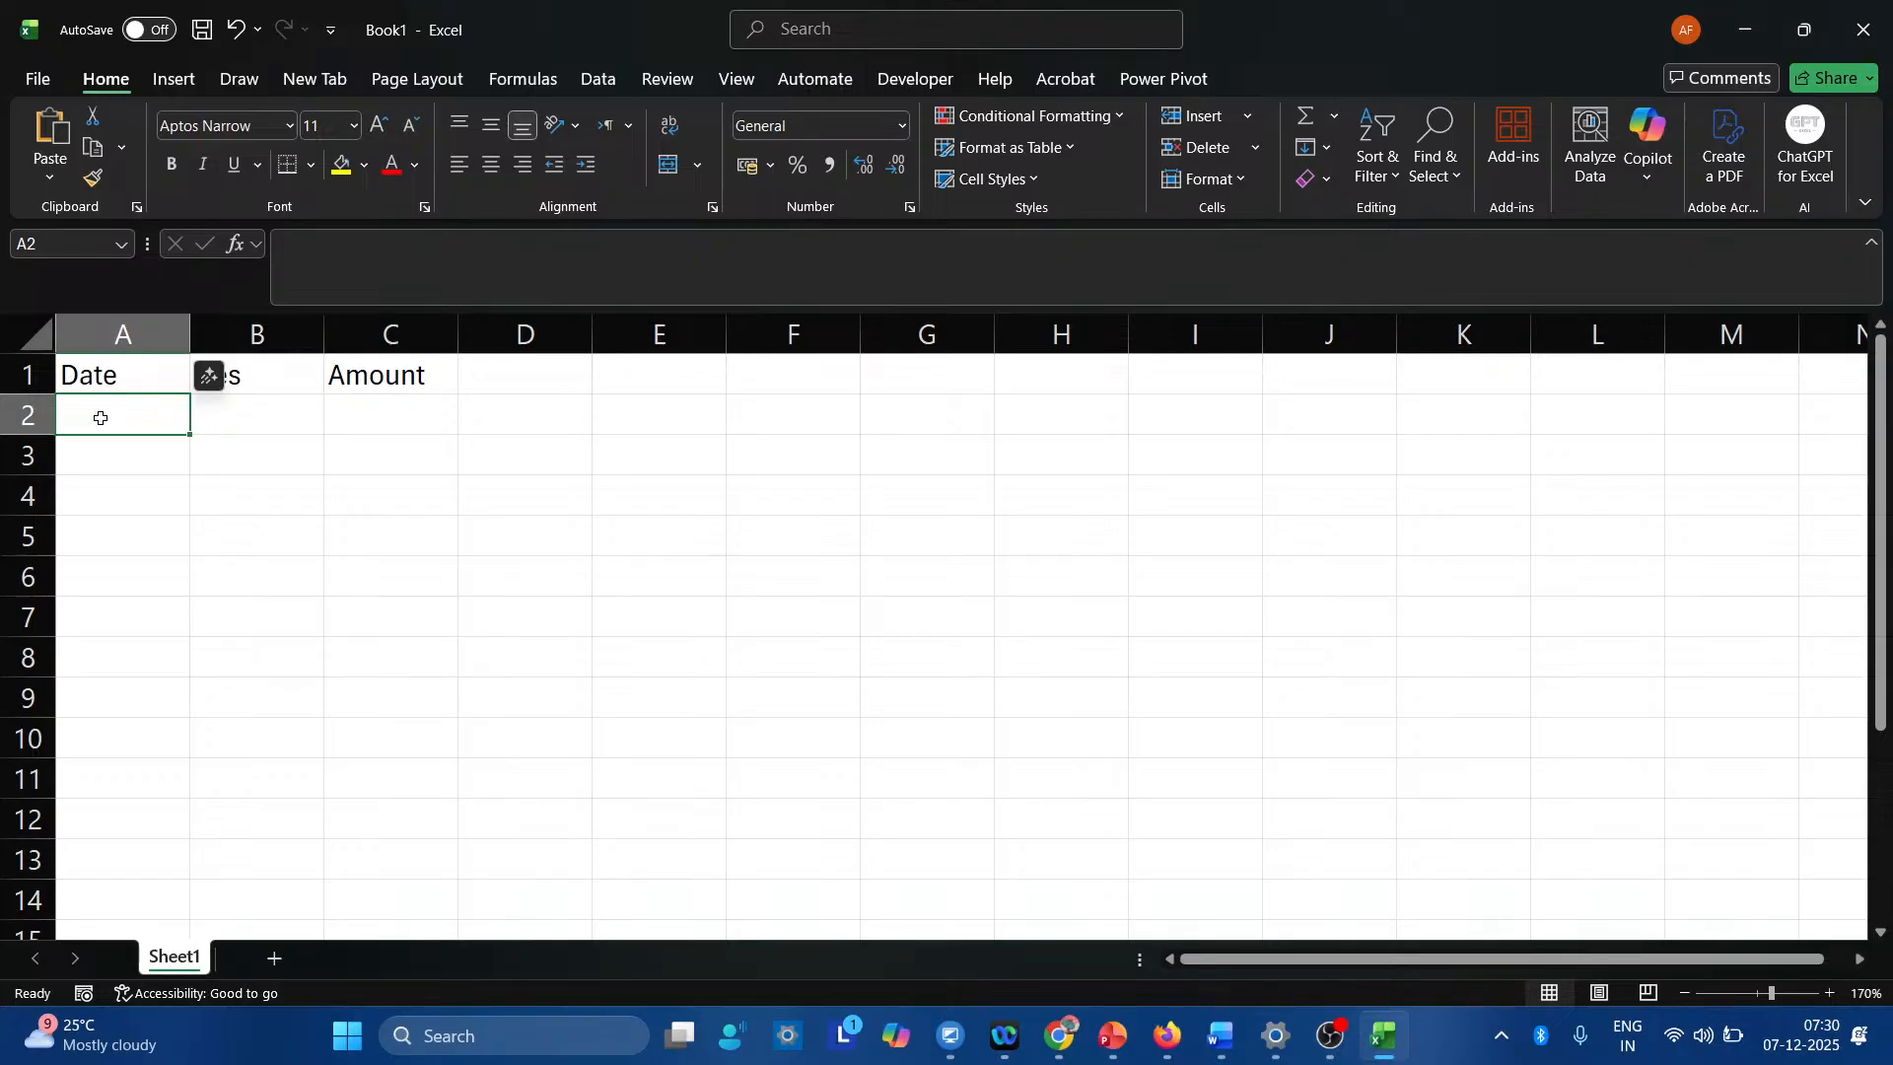
{"action": "type", "text": "07-12"}
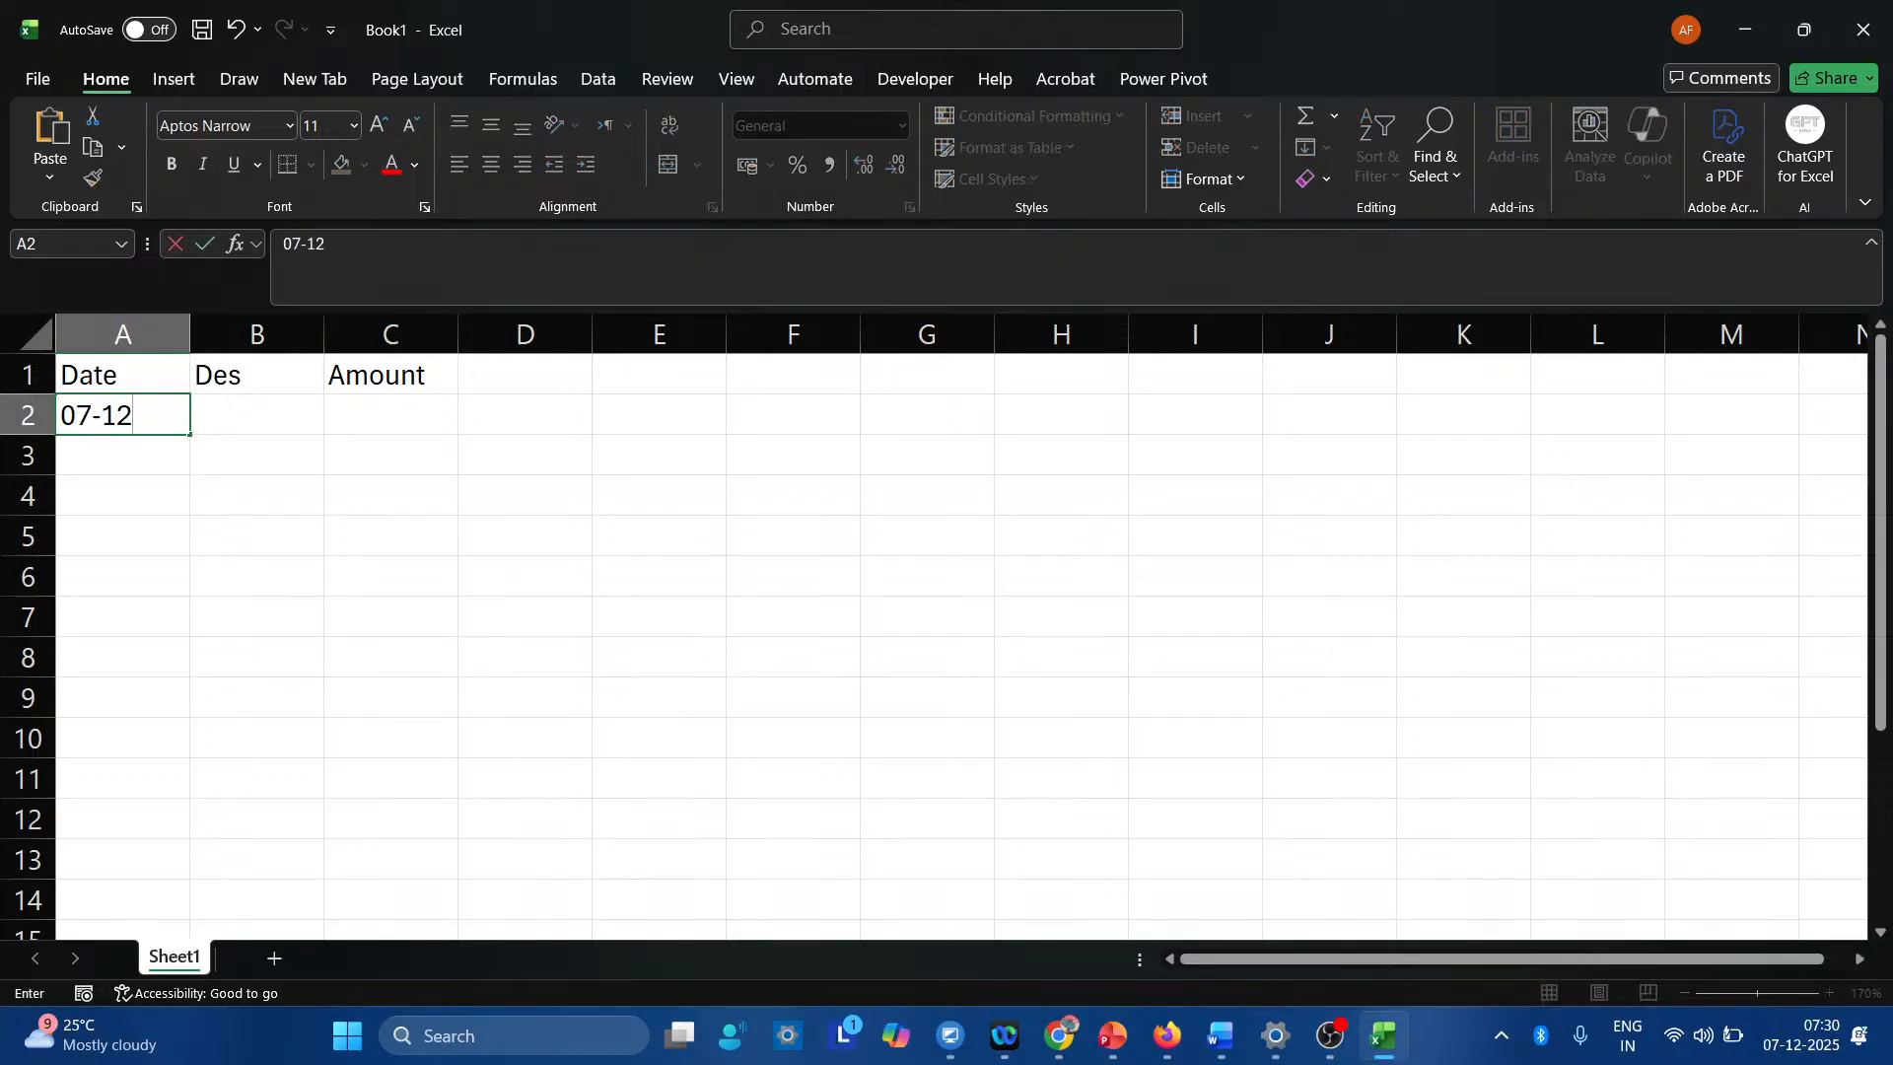
{"action": "type", "text": "-2025"}
{"action": "key", "text": "Return"}
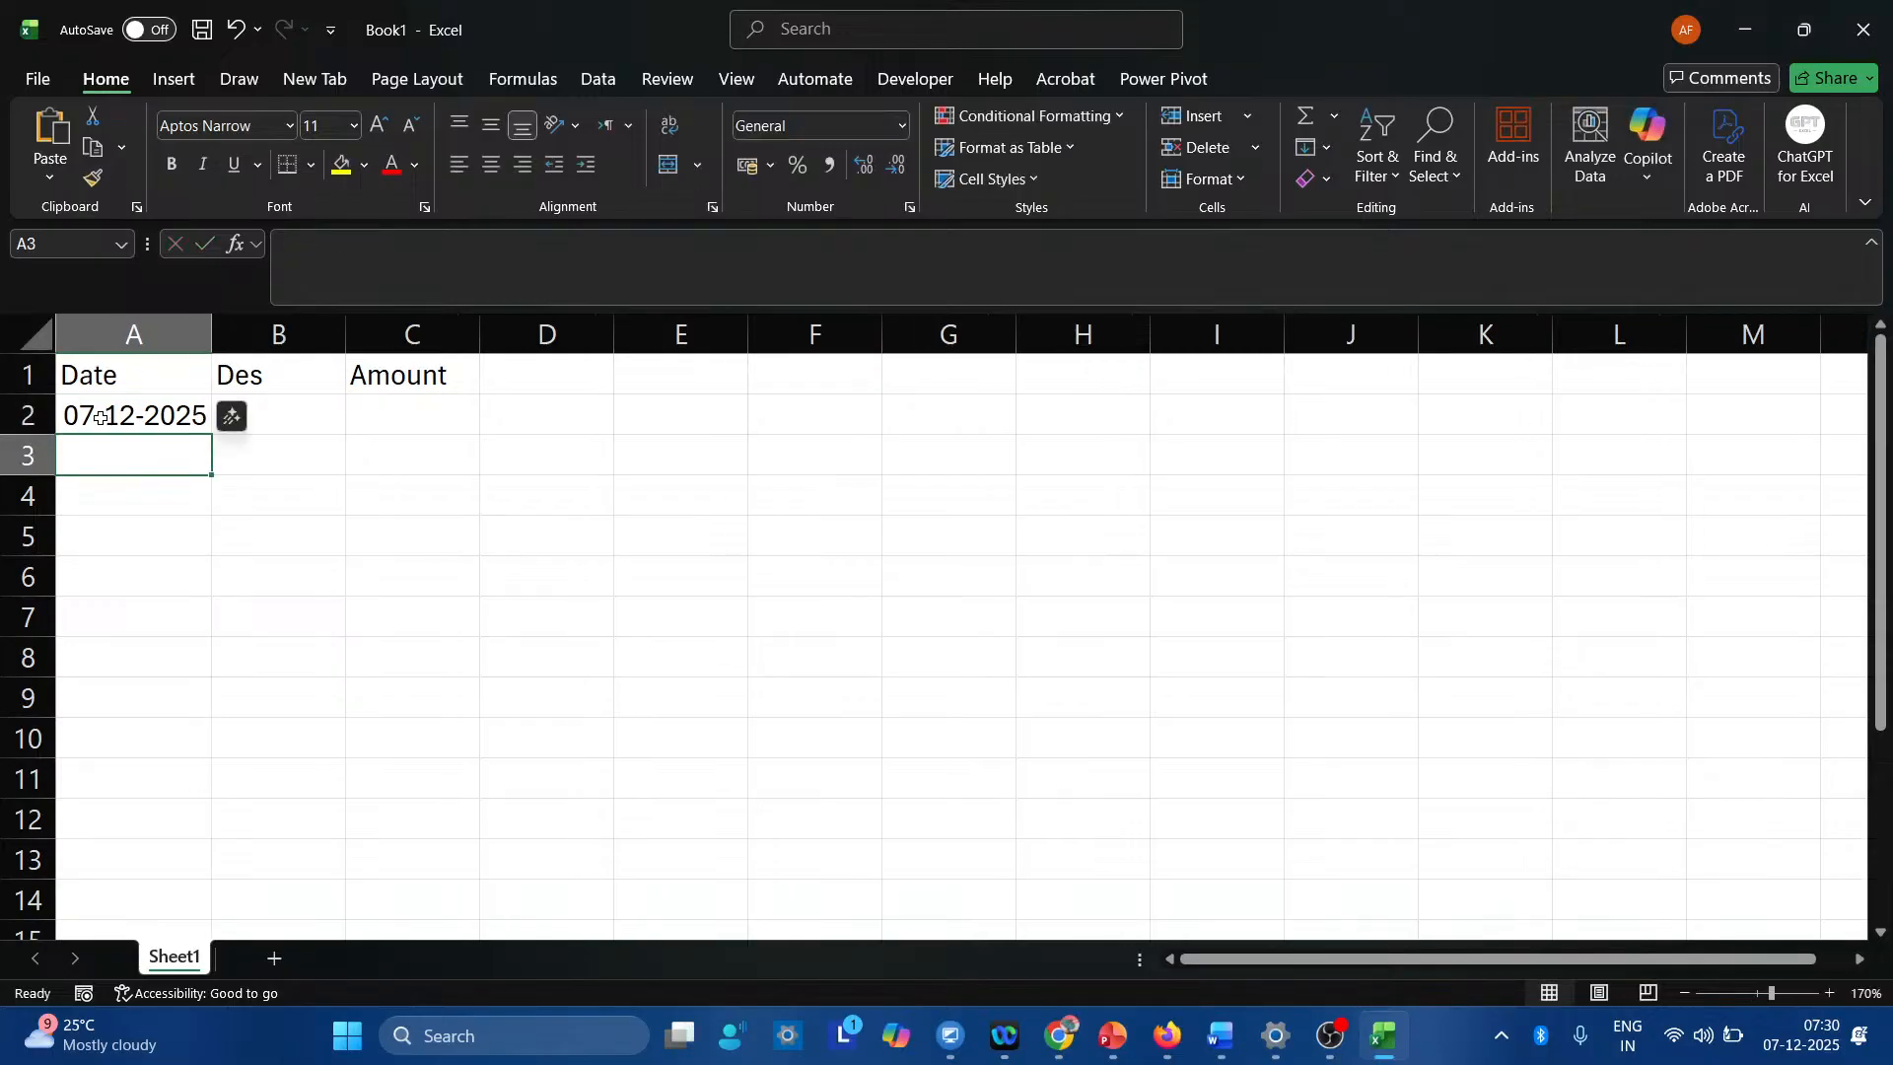
{"action": "left_click", "coordinate": [99, 417]}
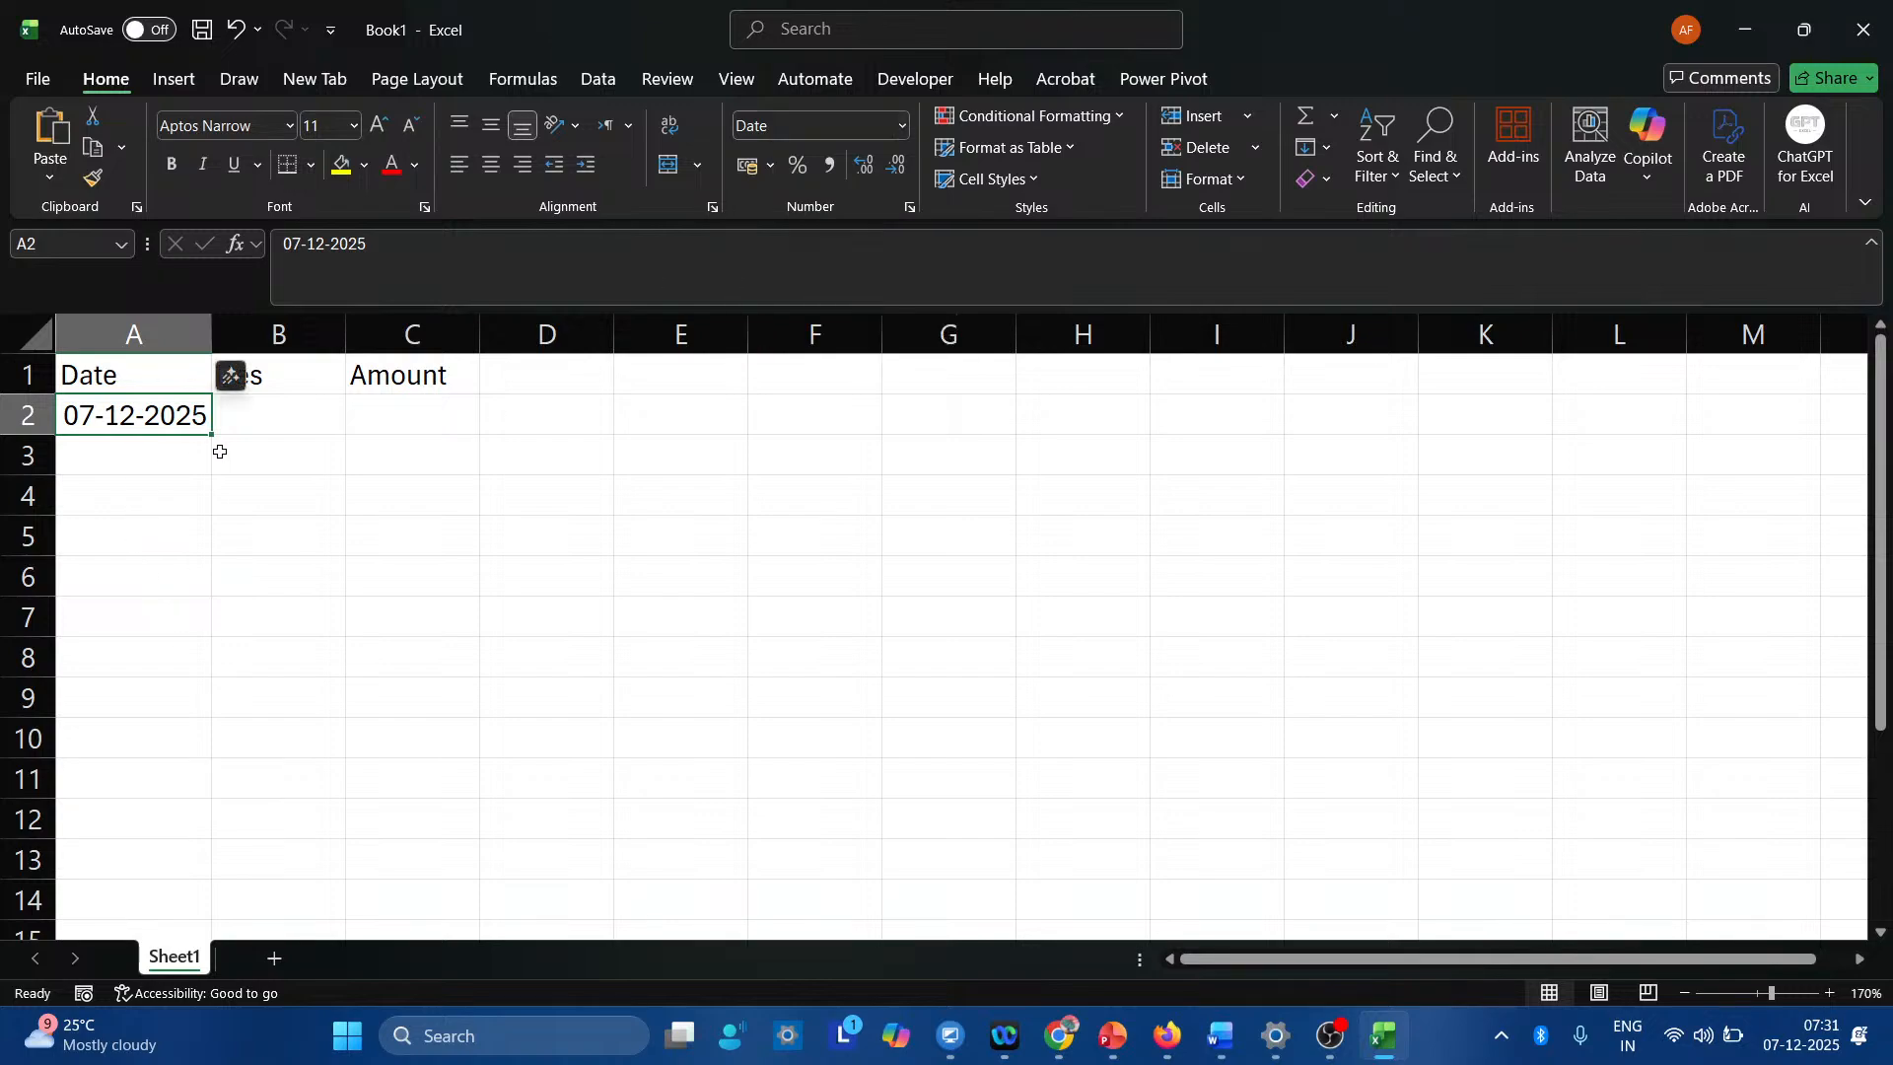
Complete the record in row 2 with the description Bill no 1 and the amount 34000.
{"action": "left_click", "coordinate": [289, 421]}
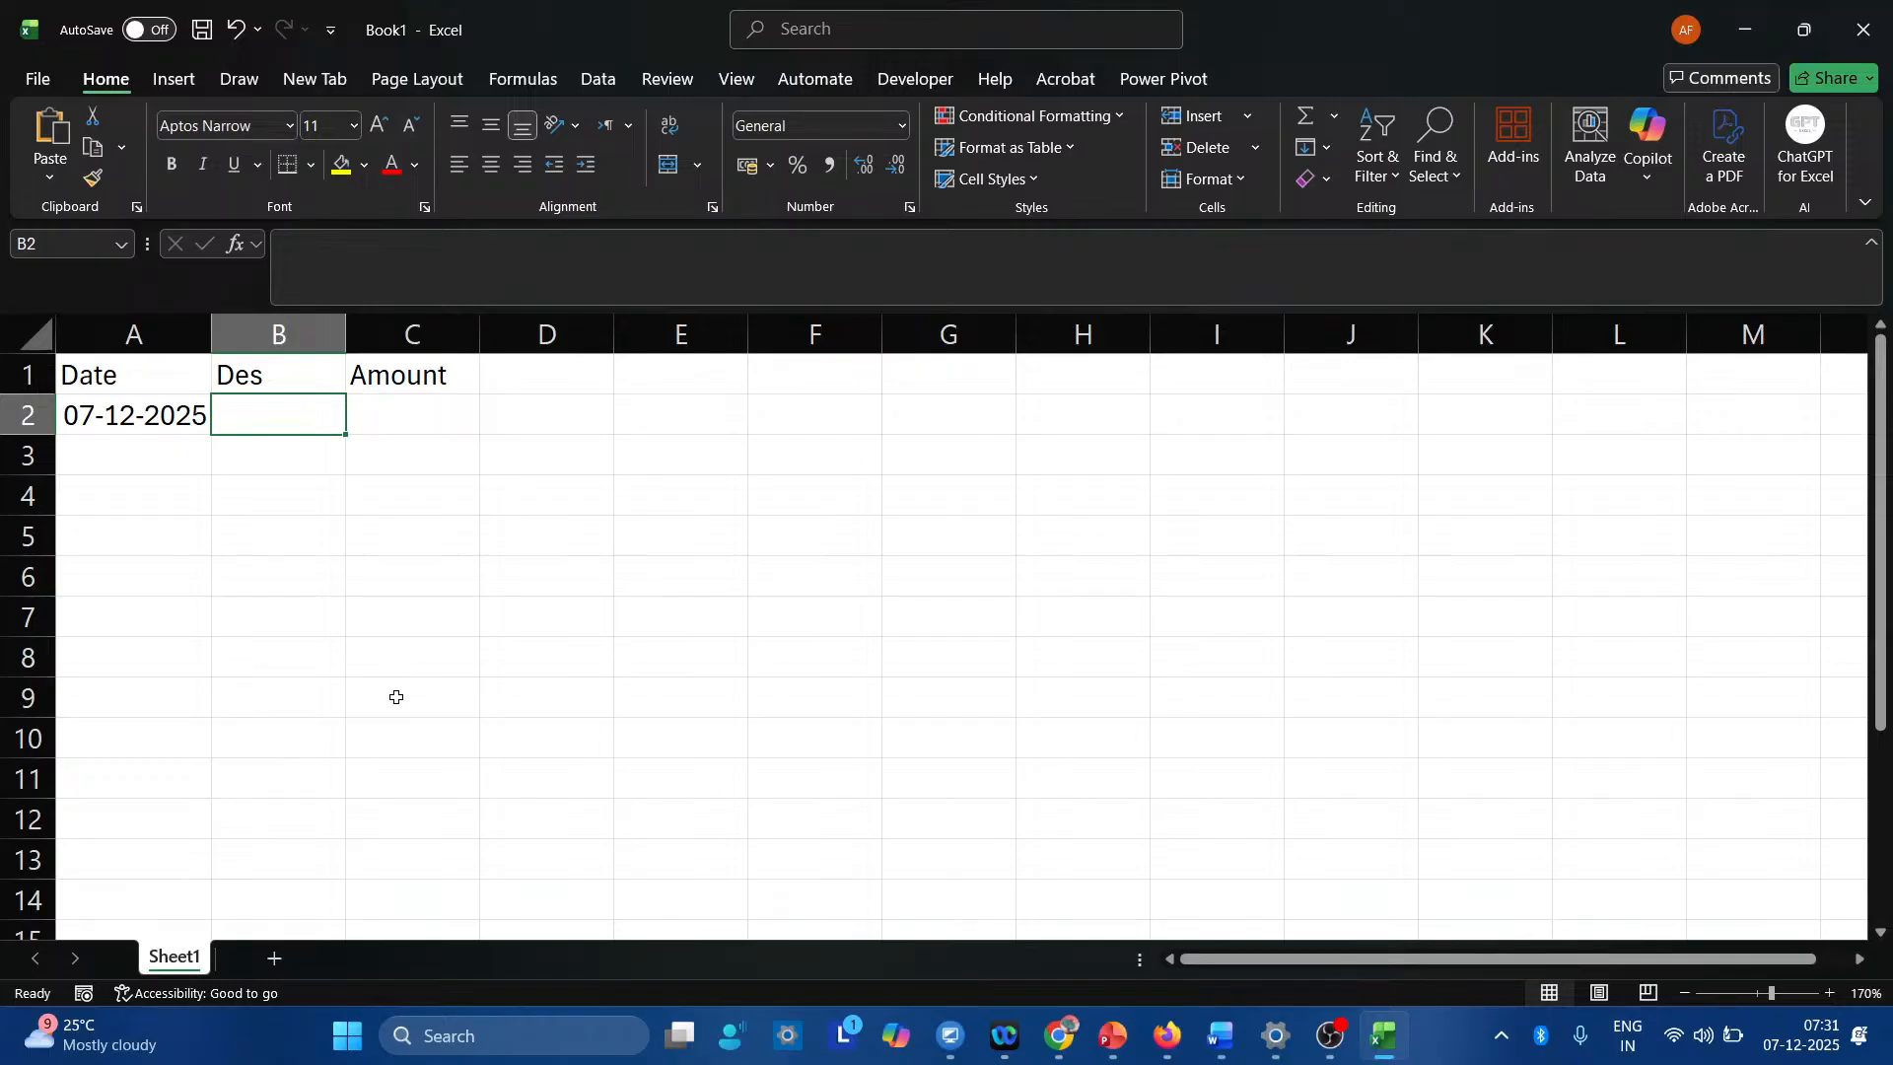
{"action": "type", "text": "Bill n"}
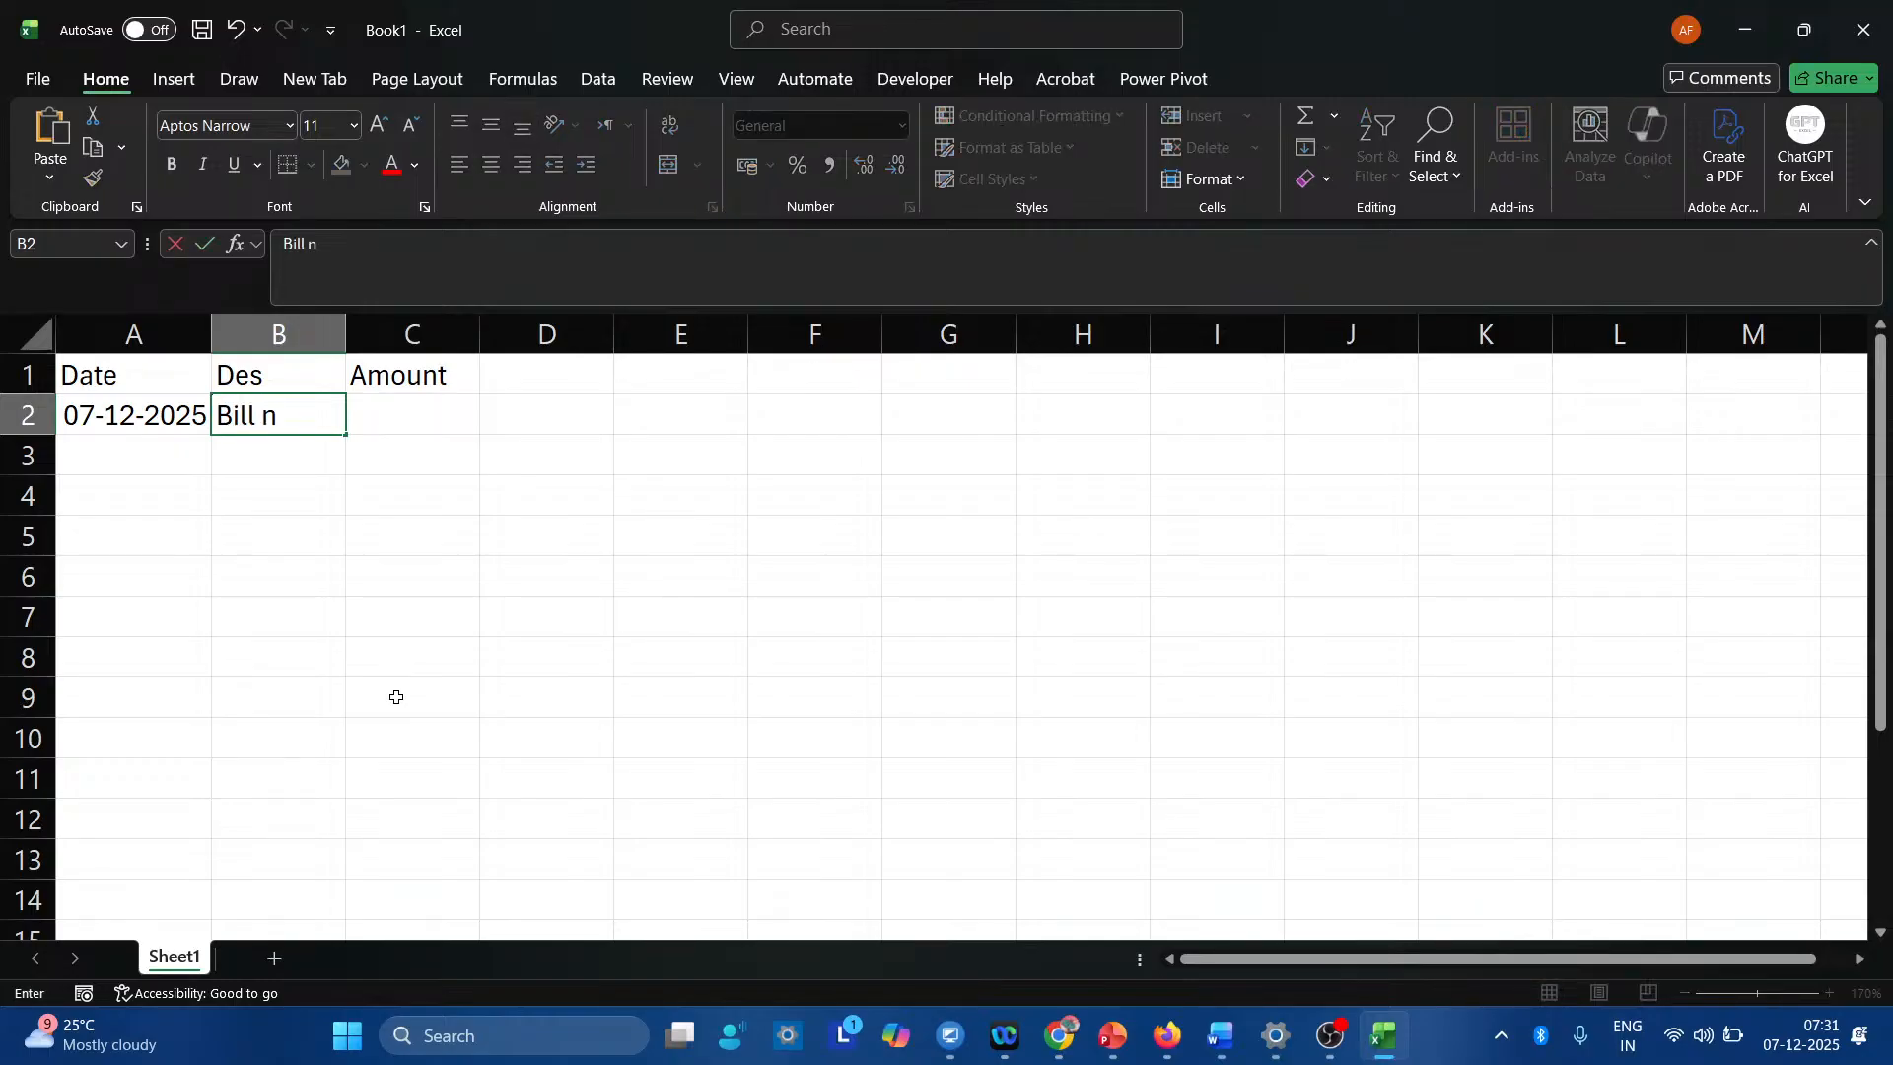
{"action": "type", "text": "o 1"}
{"action": "key", "text": "Tab"}
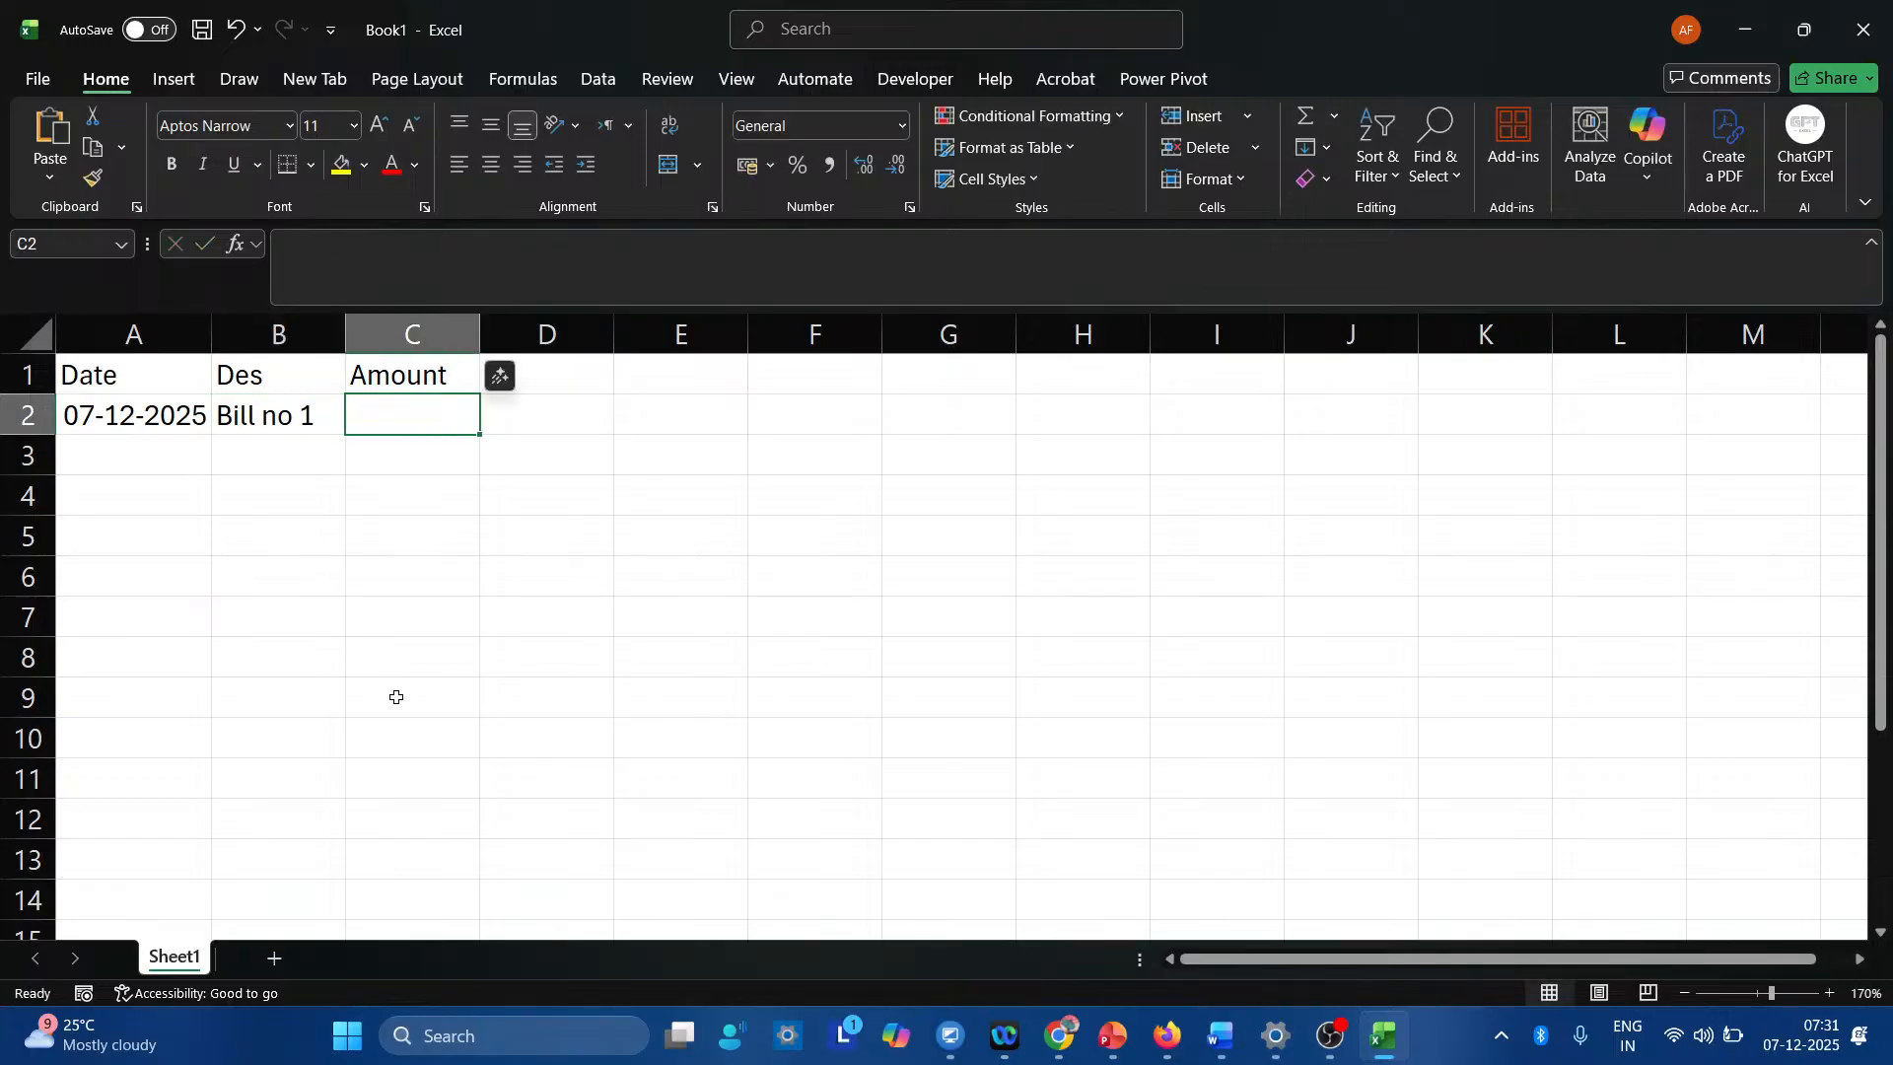
{"action": "type", "text": "34000"}
{"action": "key", "text": "Return"}
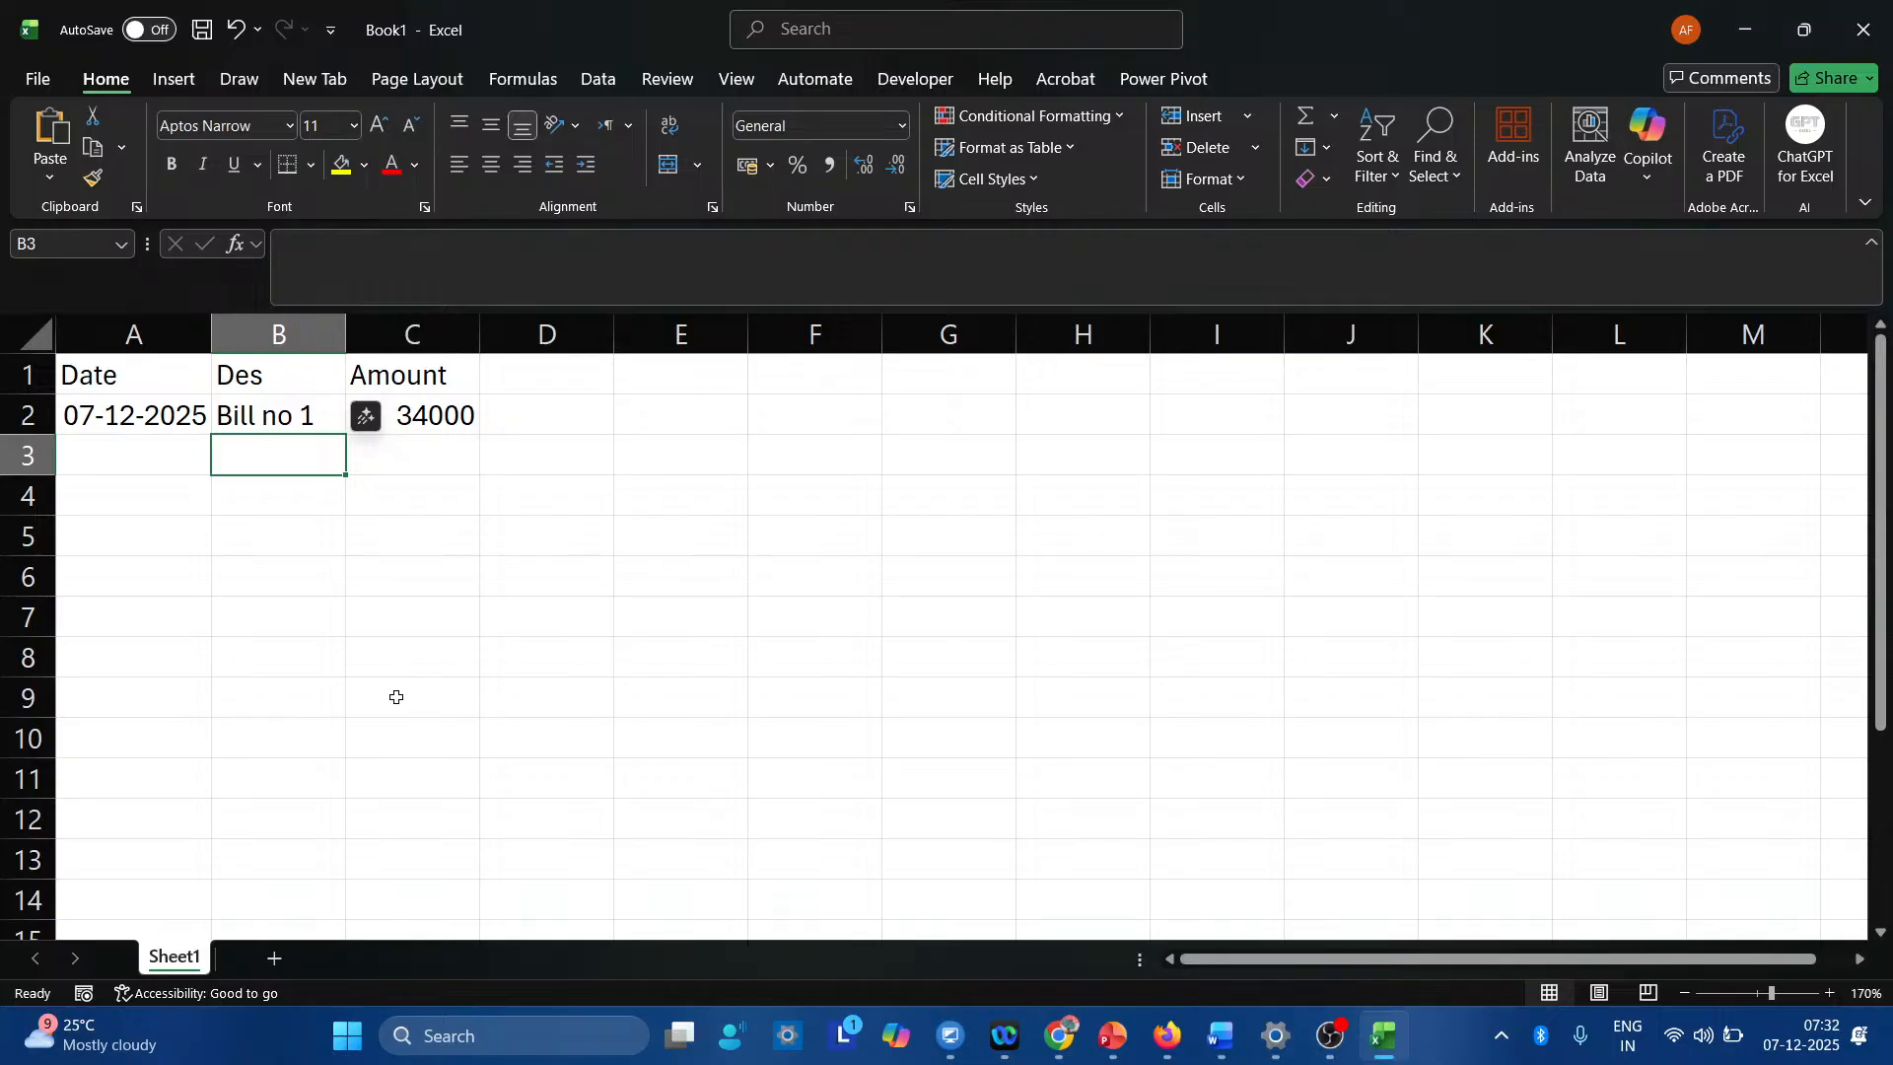
Examine the headers in row 1 and the record beneath them in row 2 cell by cell.
{"action": "key", "text": "Up"}
{"action": "key", "text": "Left"}
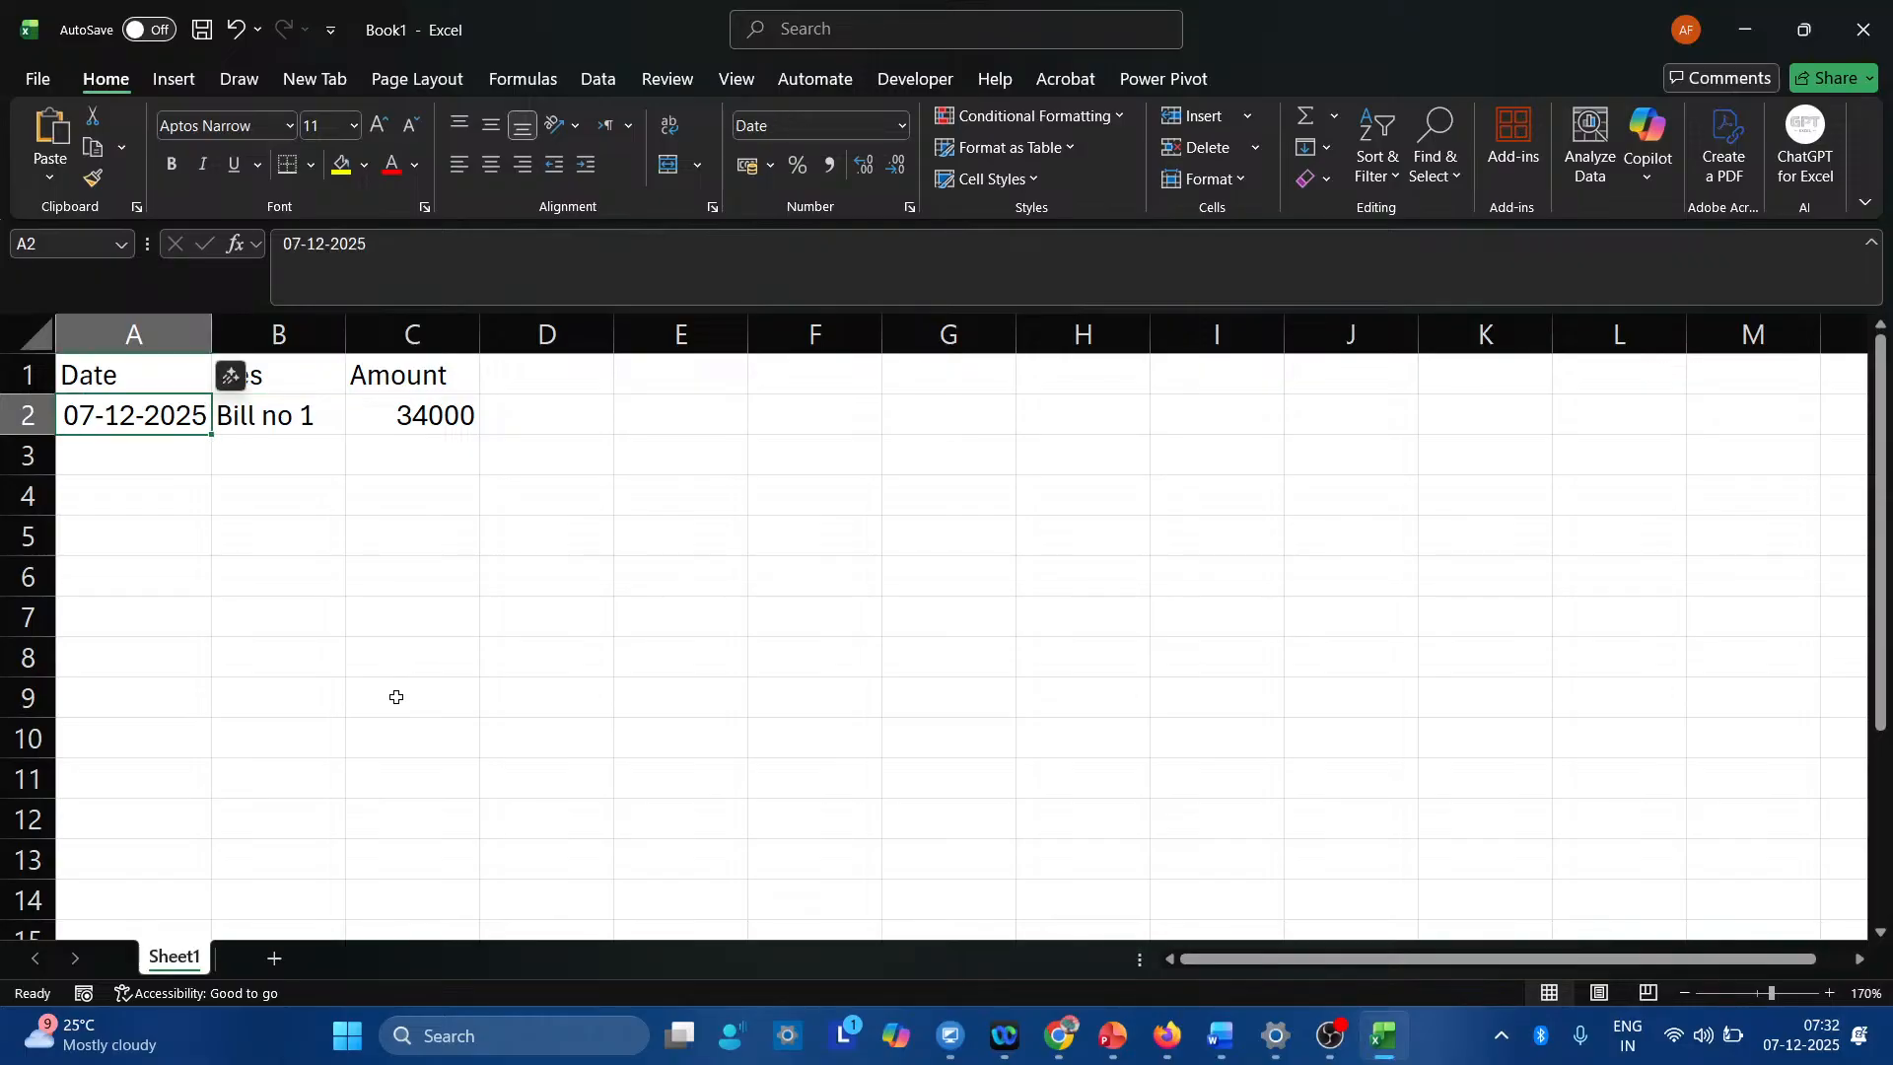
{"action": "key", "text": "Up"}
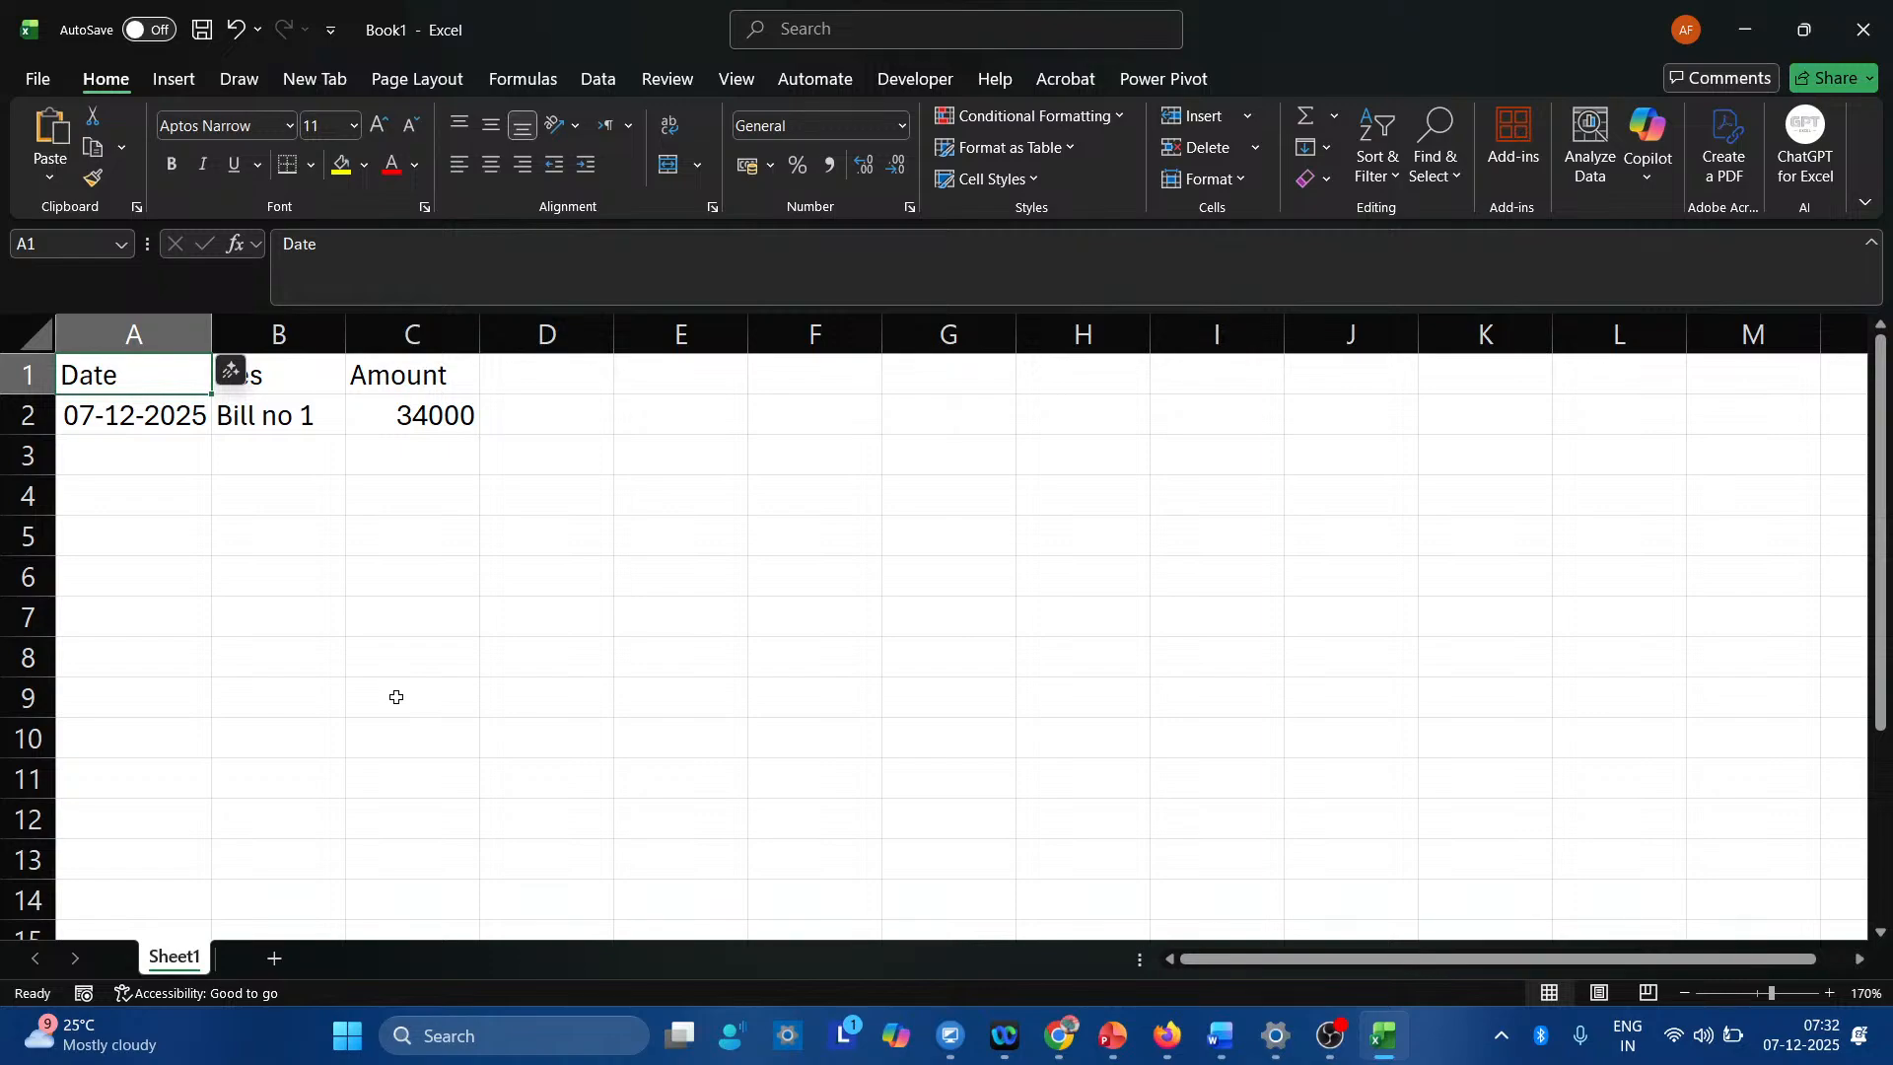
{"action": "key", "text": "Right"}
{"action": "key", "text": "Right"}
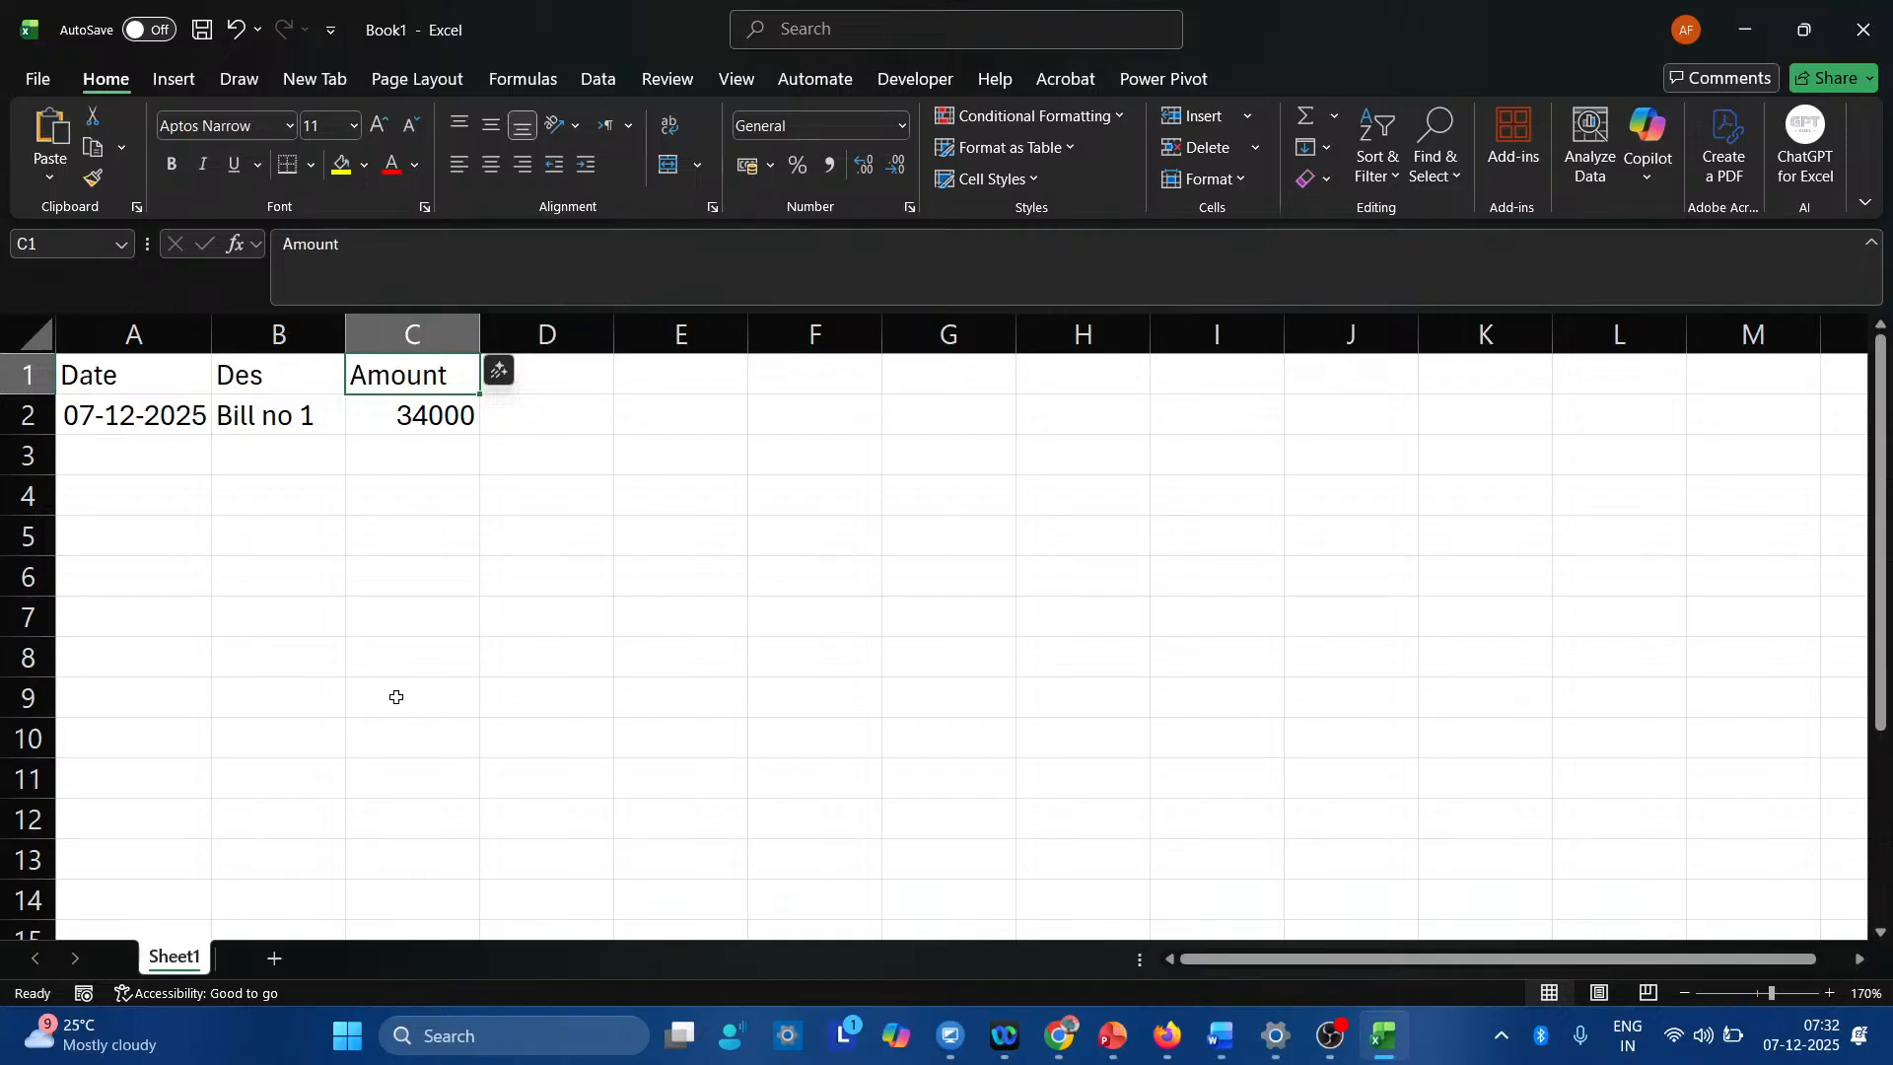
{"action": "key", "text": "Down"}
{"action": "key", "text": "Left"}
{"action": "key", "text": "Left"}
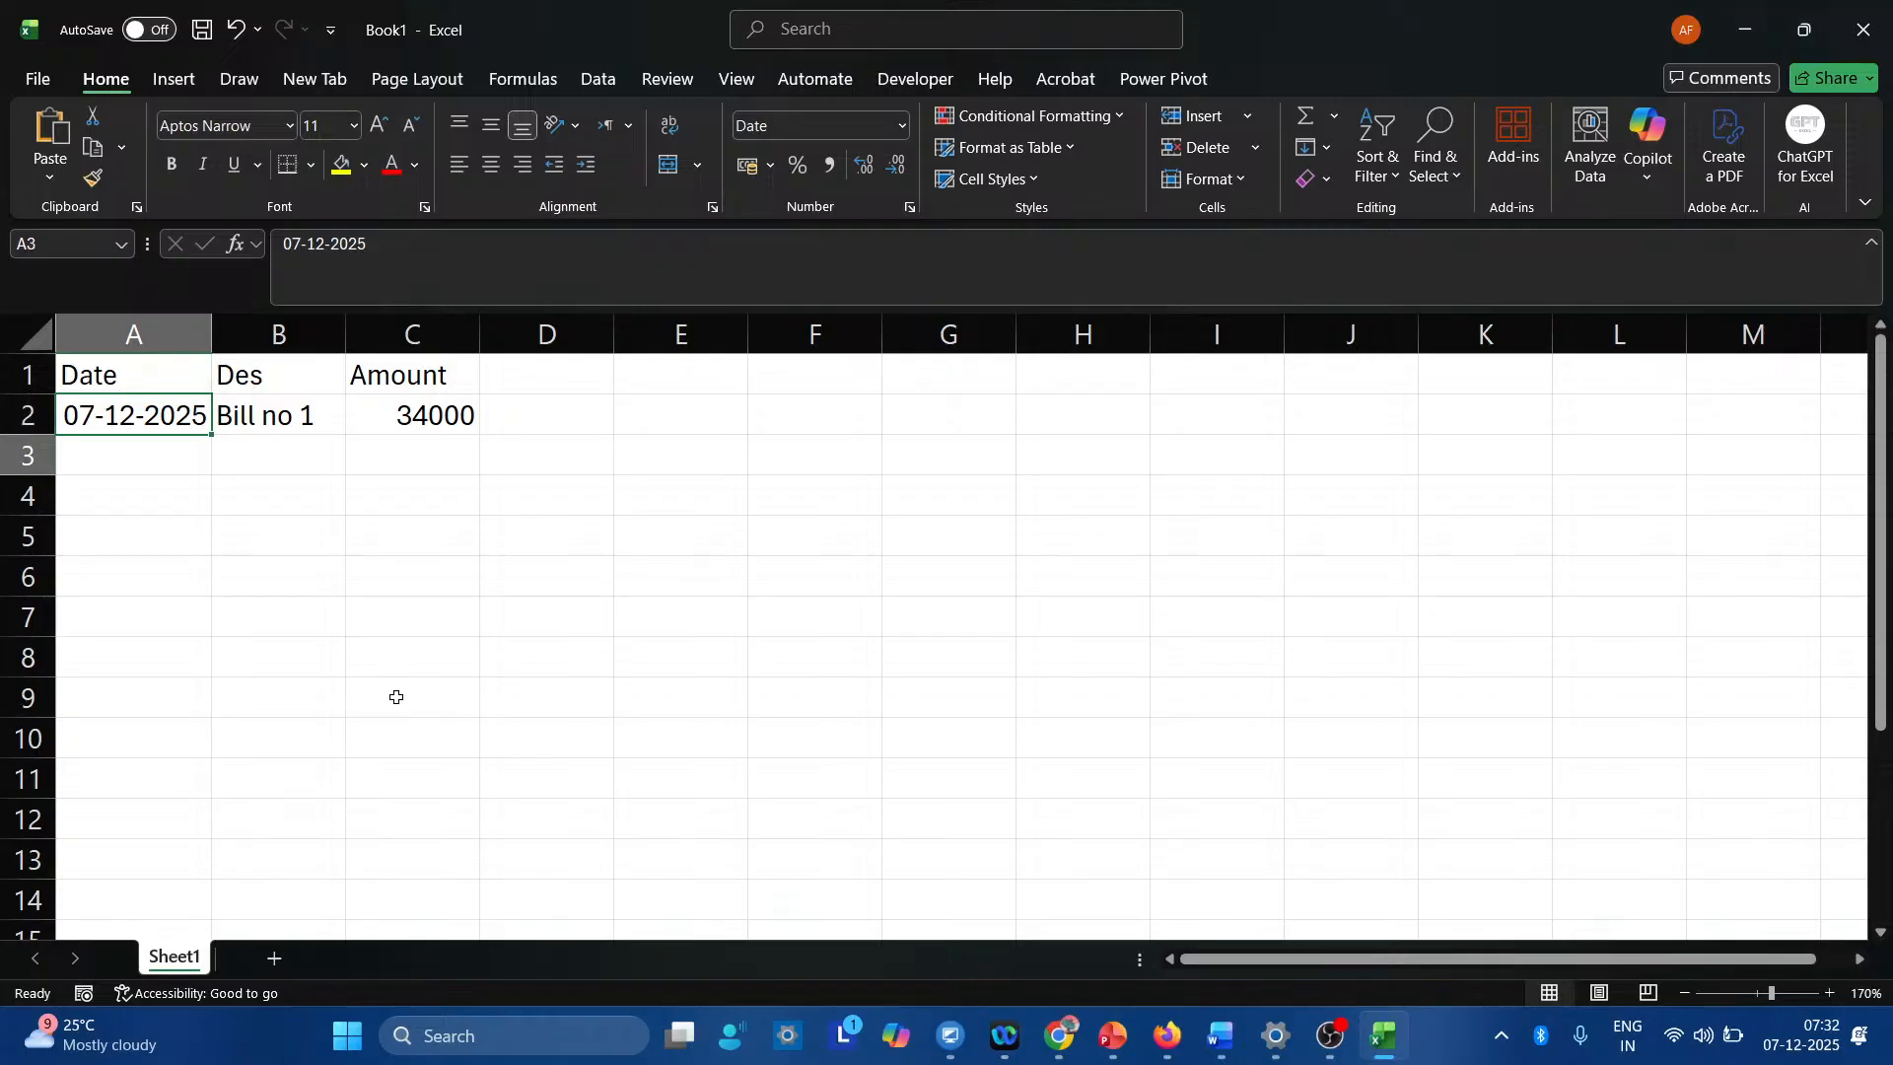
Enter the sample values 100, apple, 07-12-2025 and 34.56 in cells A4 to A7.
{"action": "key", "text": "Down"}
{"action": "key", "text": "Down"}
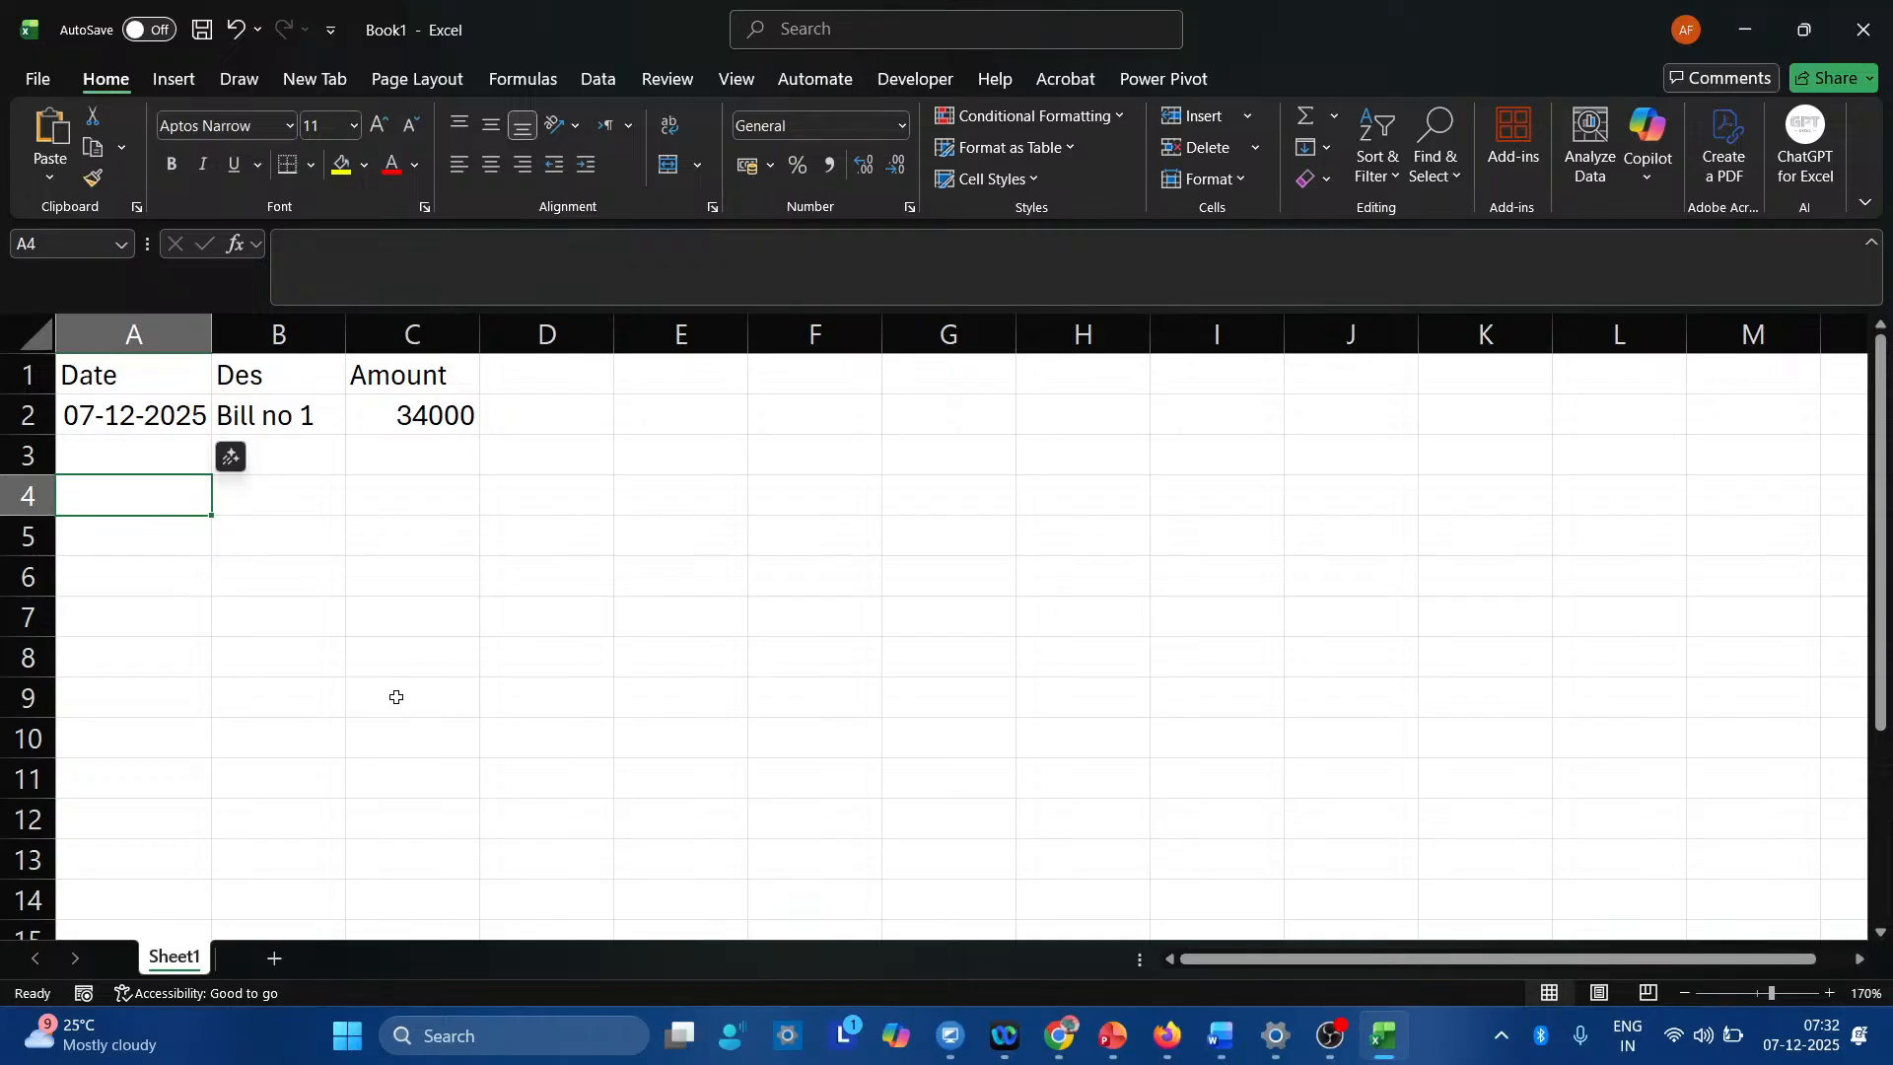
{"action": "type", "text": "100"}
{"action": "key", "text": "Return"}
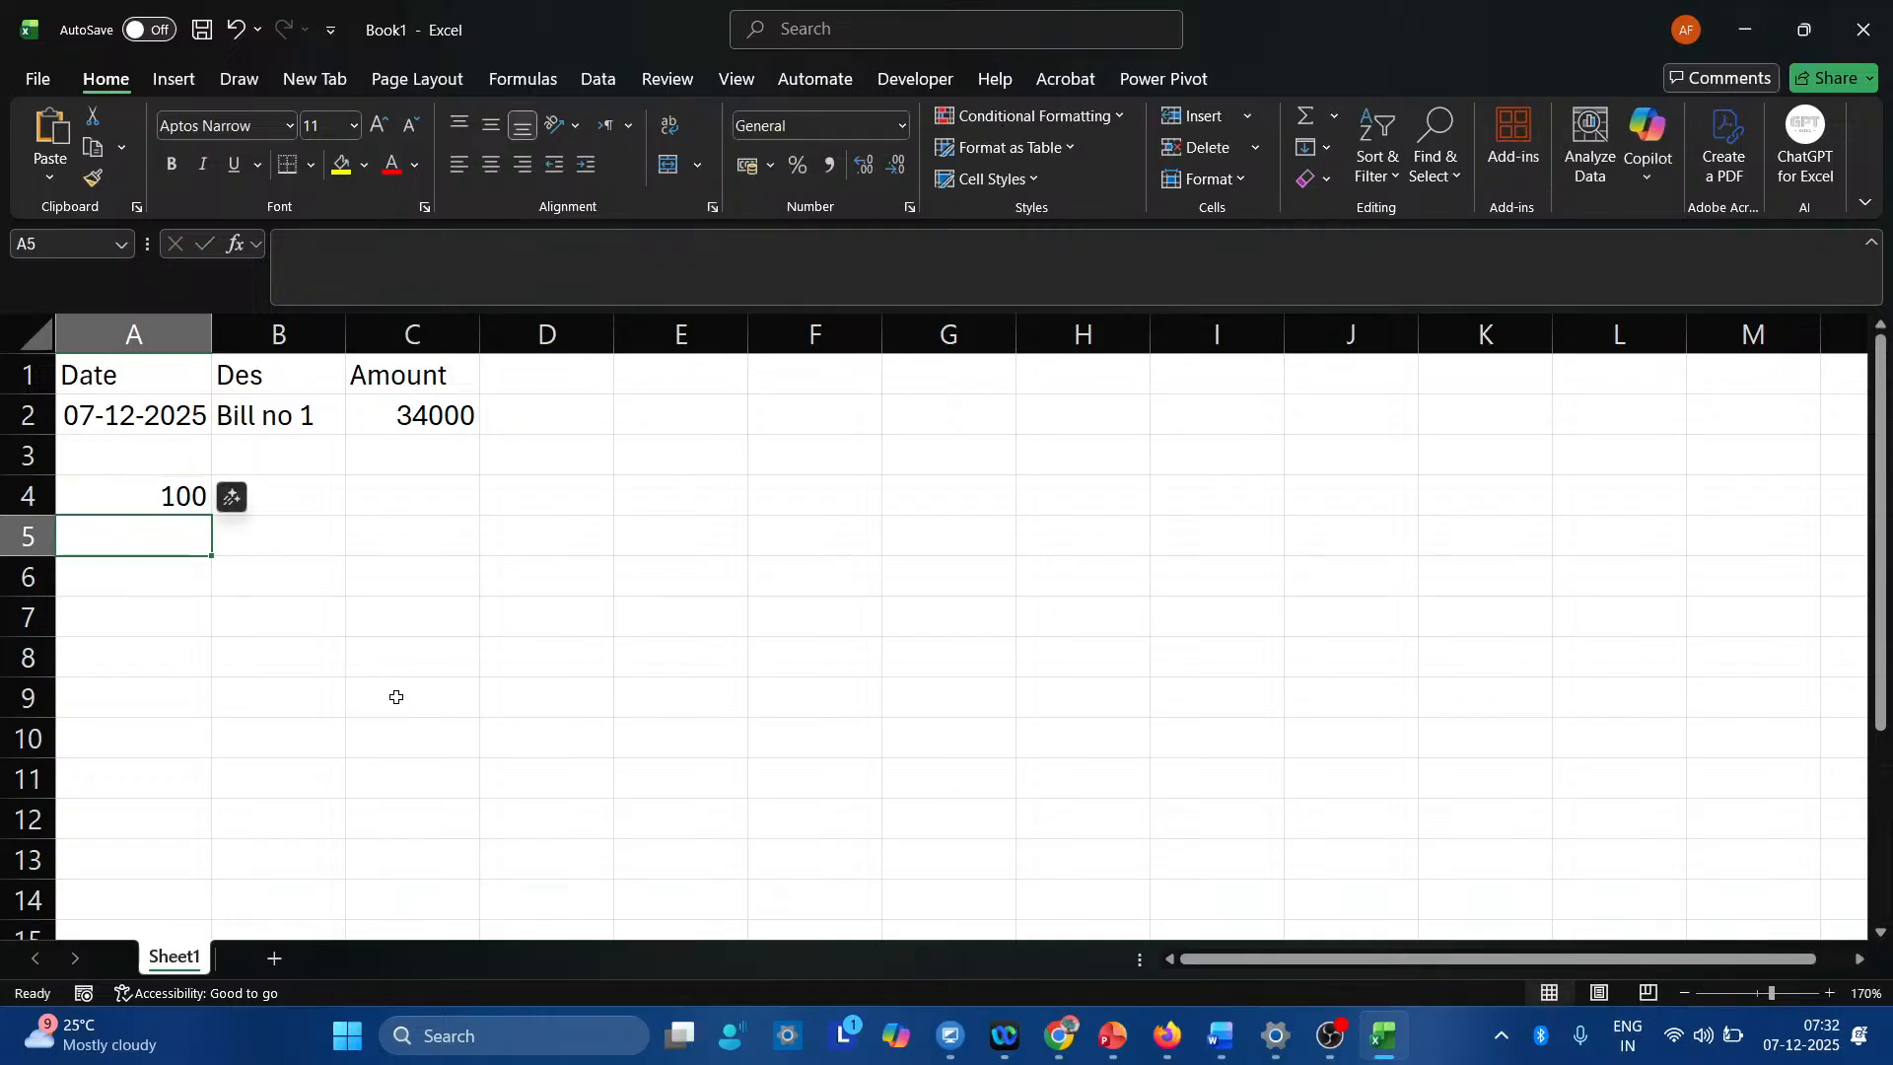
{"action": "type", "text": "apple"}
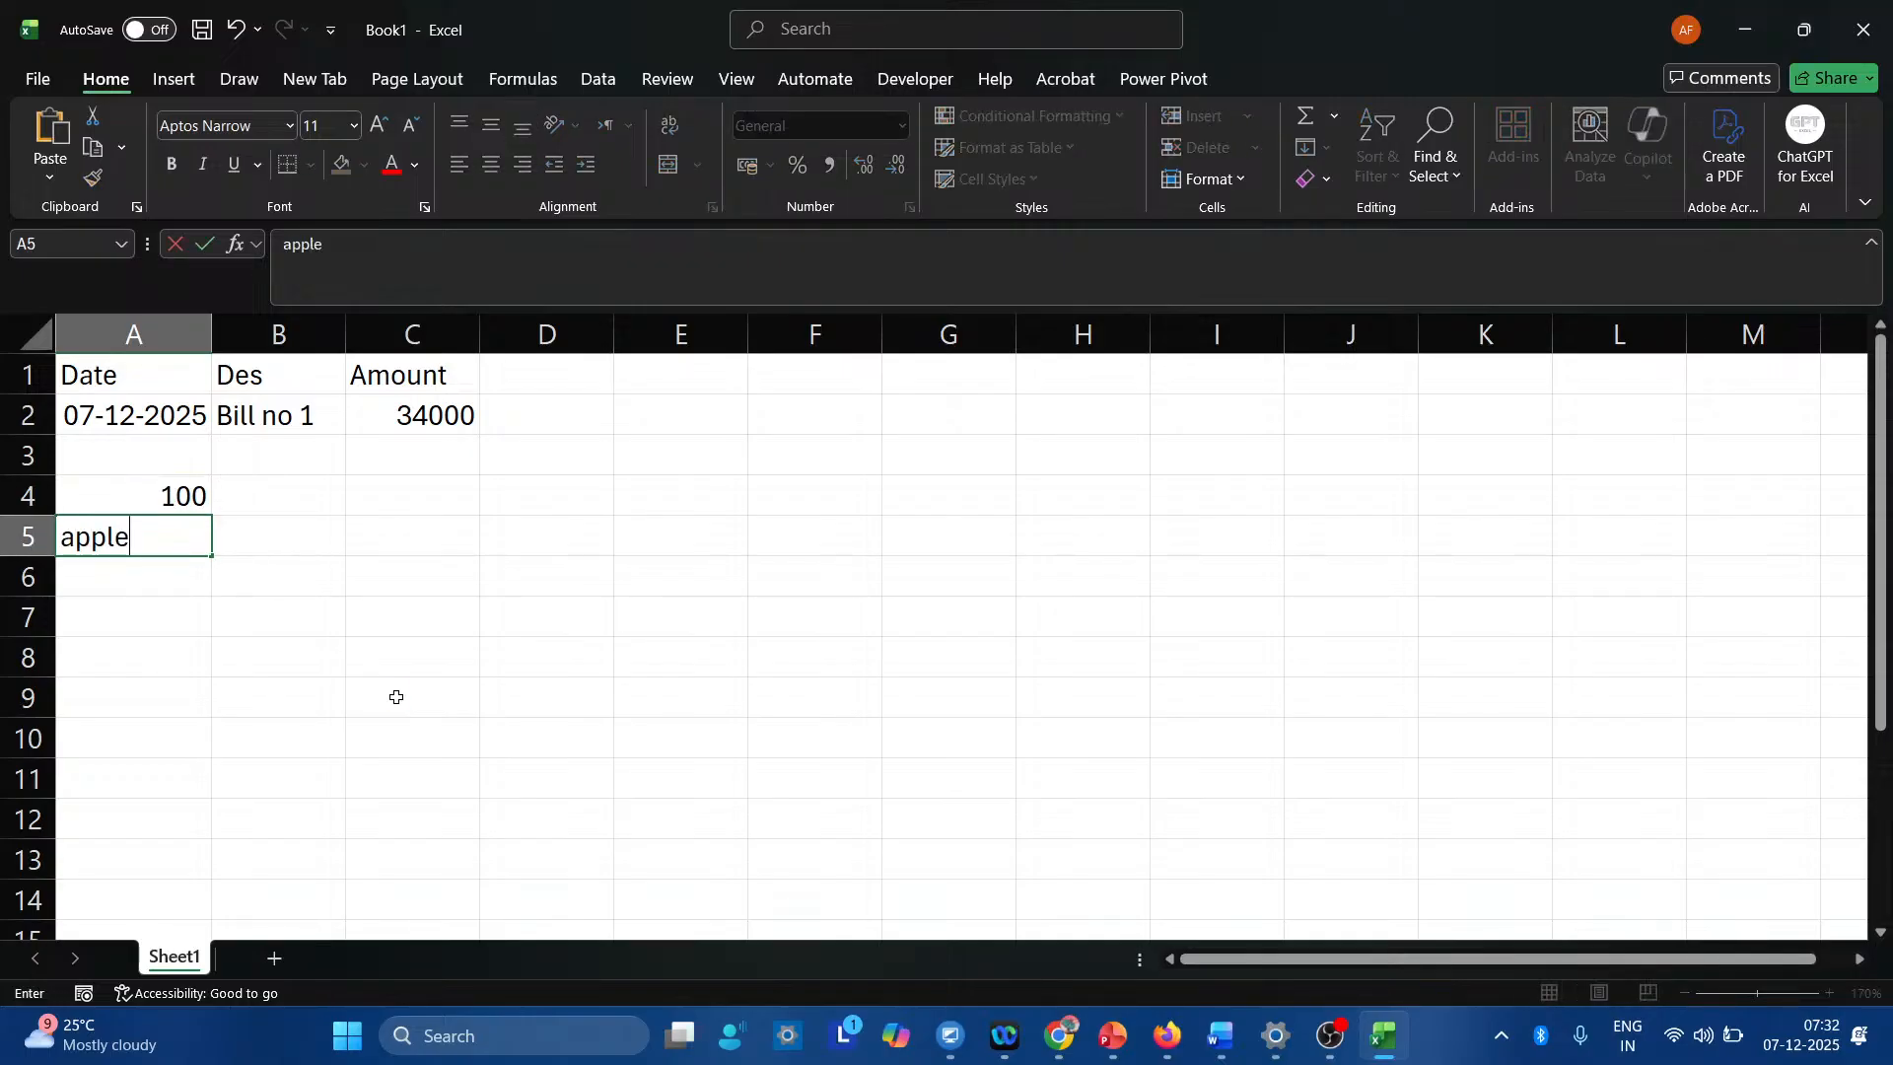
{"action": "key", "text": "Return"}
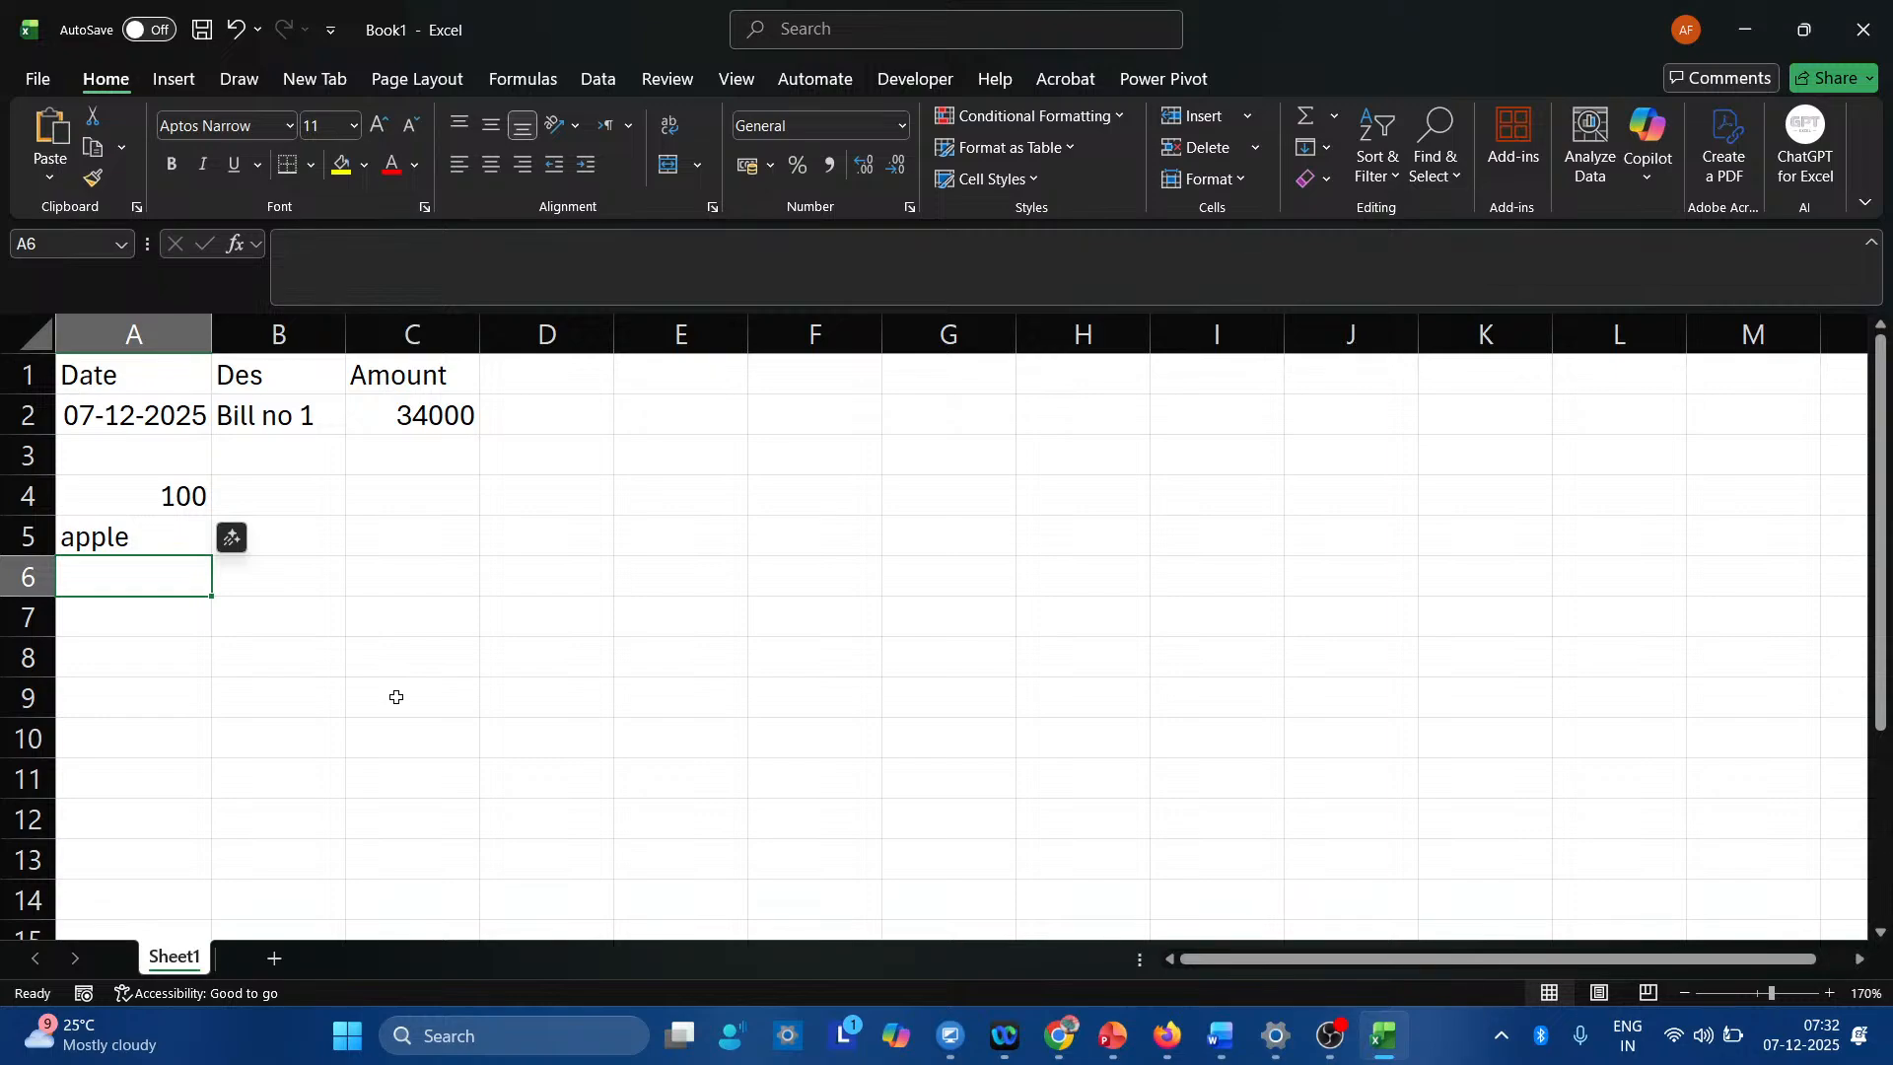
{"action": "type", "text": "07-1"}
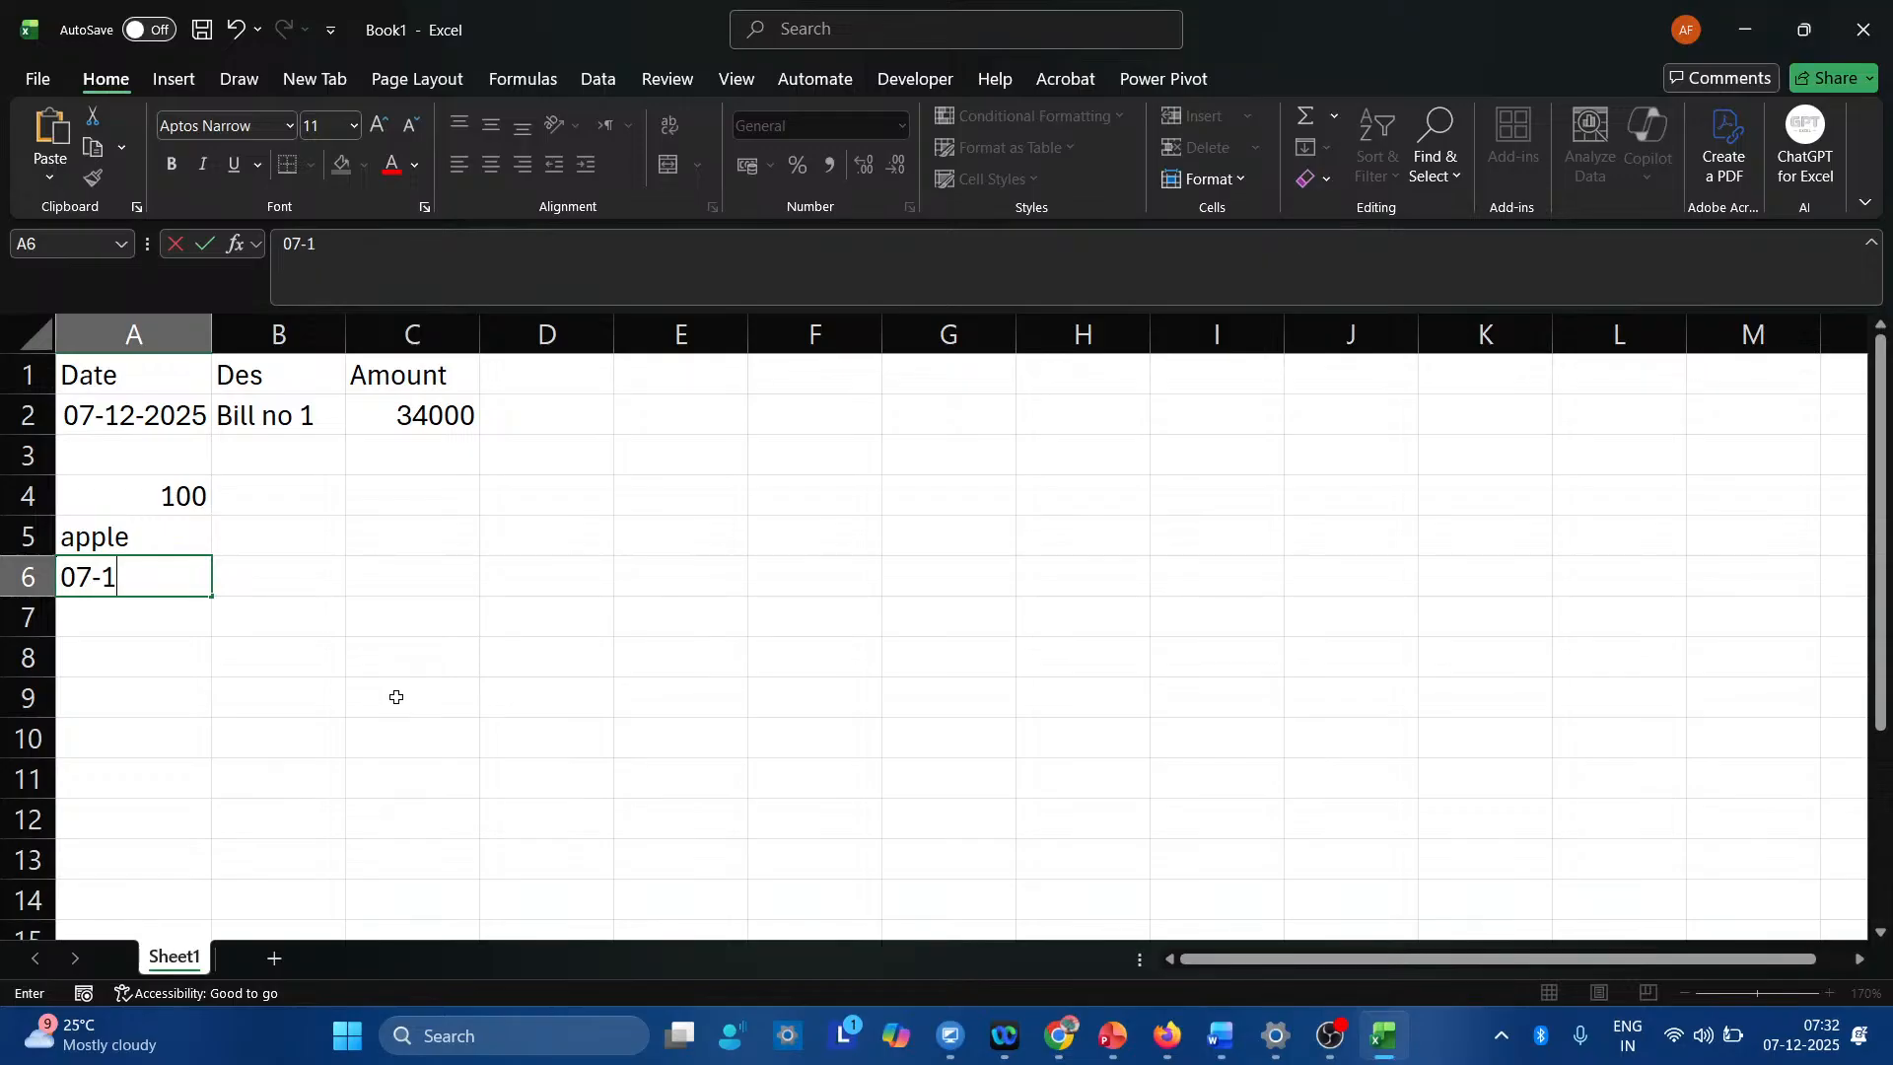
{"action": "type", "text": "2-2025"}
{"action": "key", "text": "Return"}
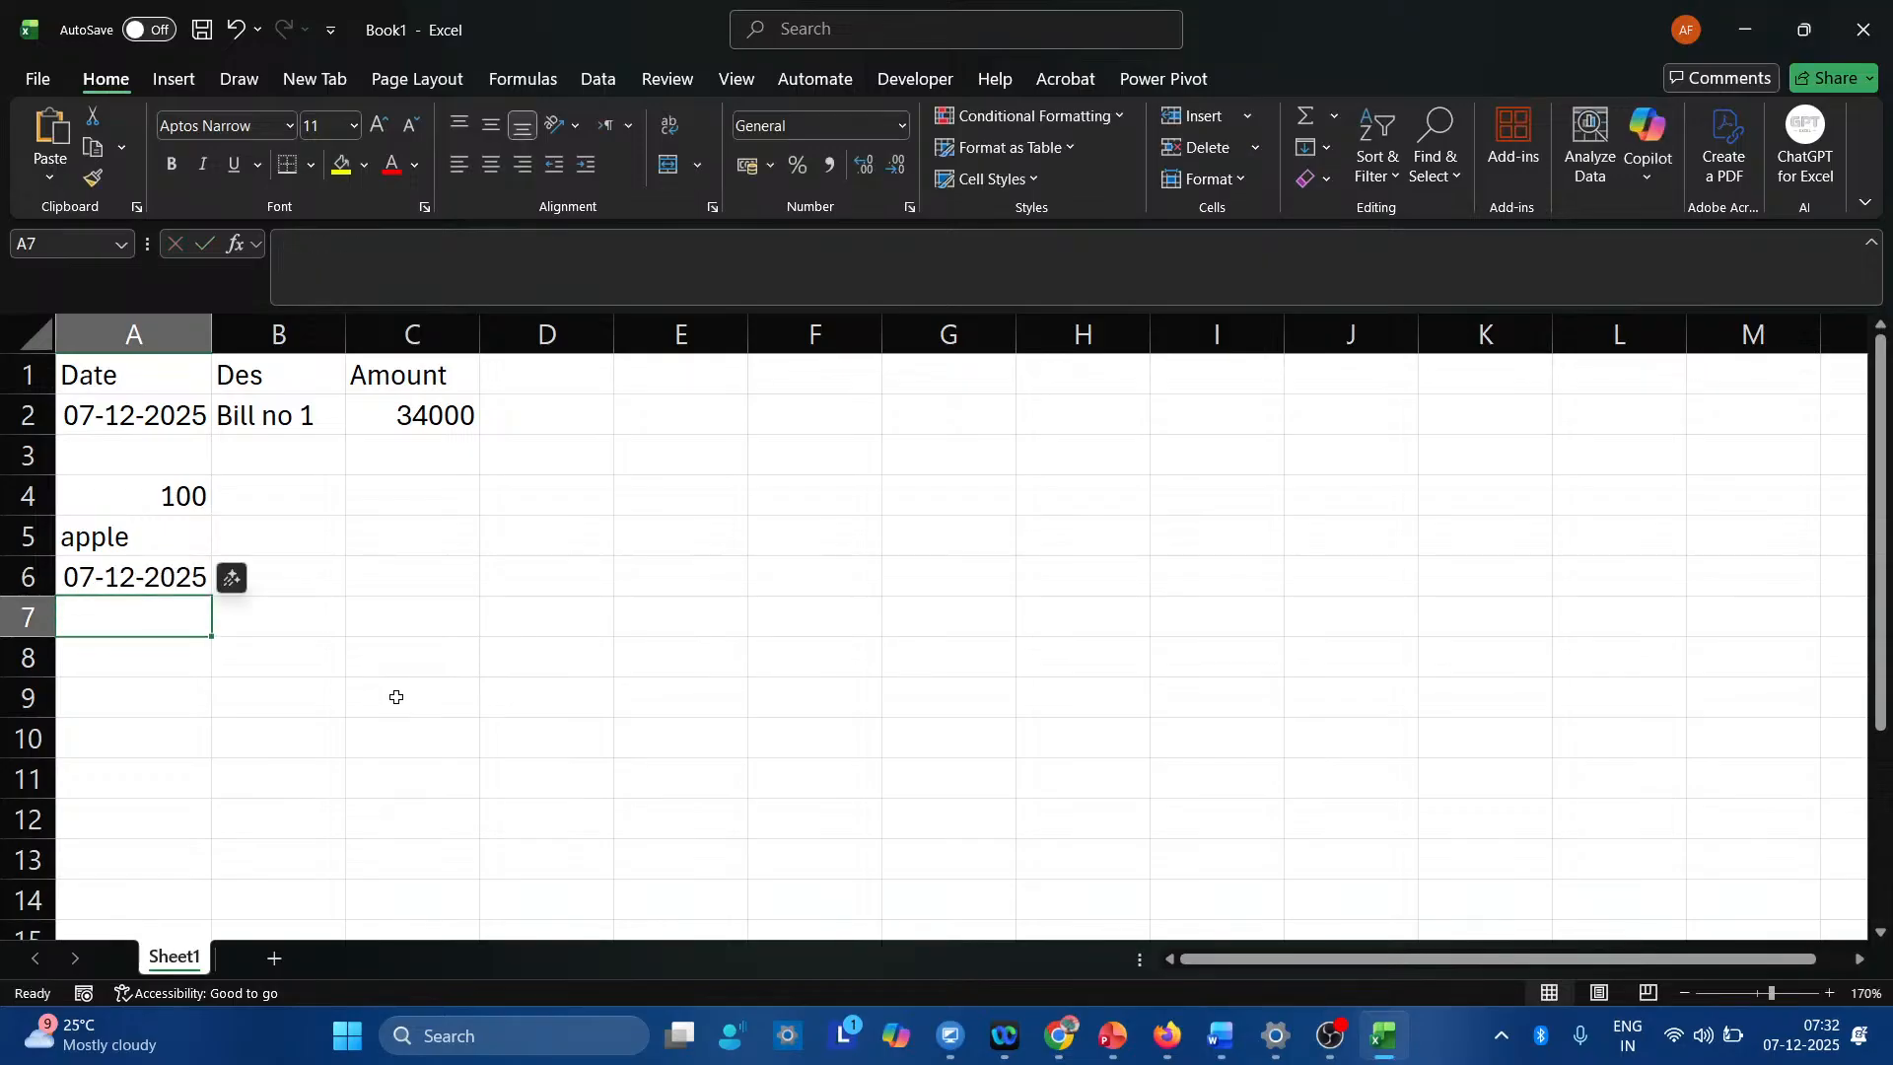
{"action": "type", "text": "34.56"}
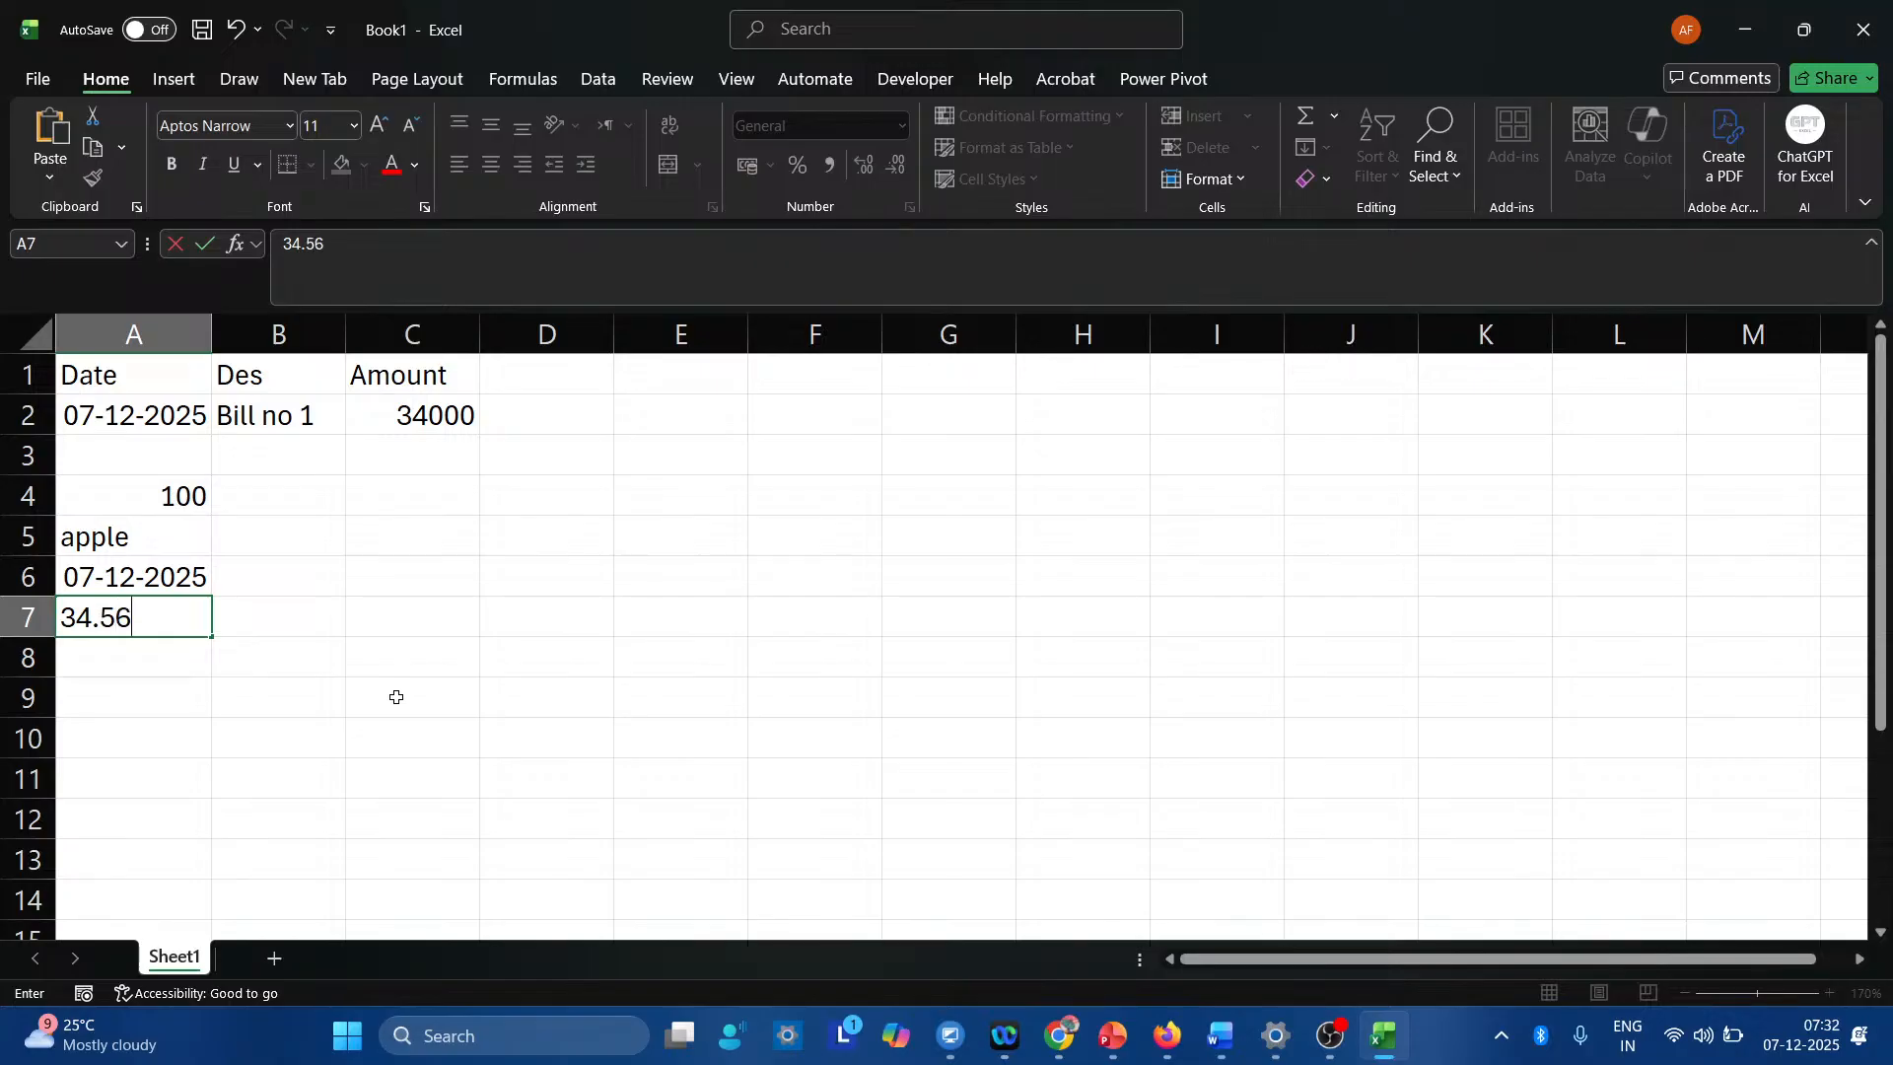
{"action": "key", "text": "Return"}
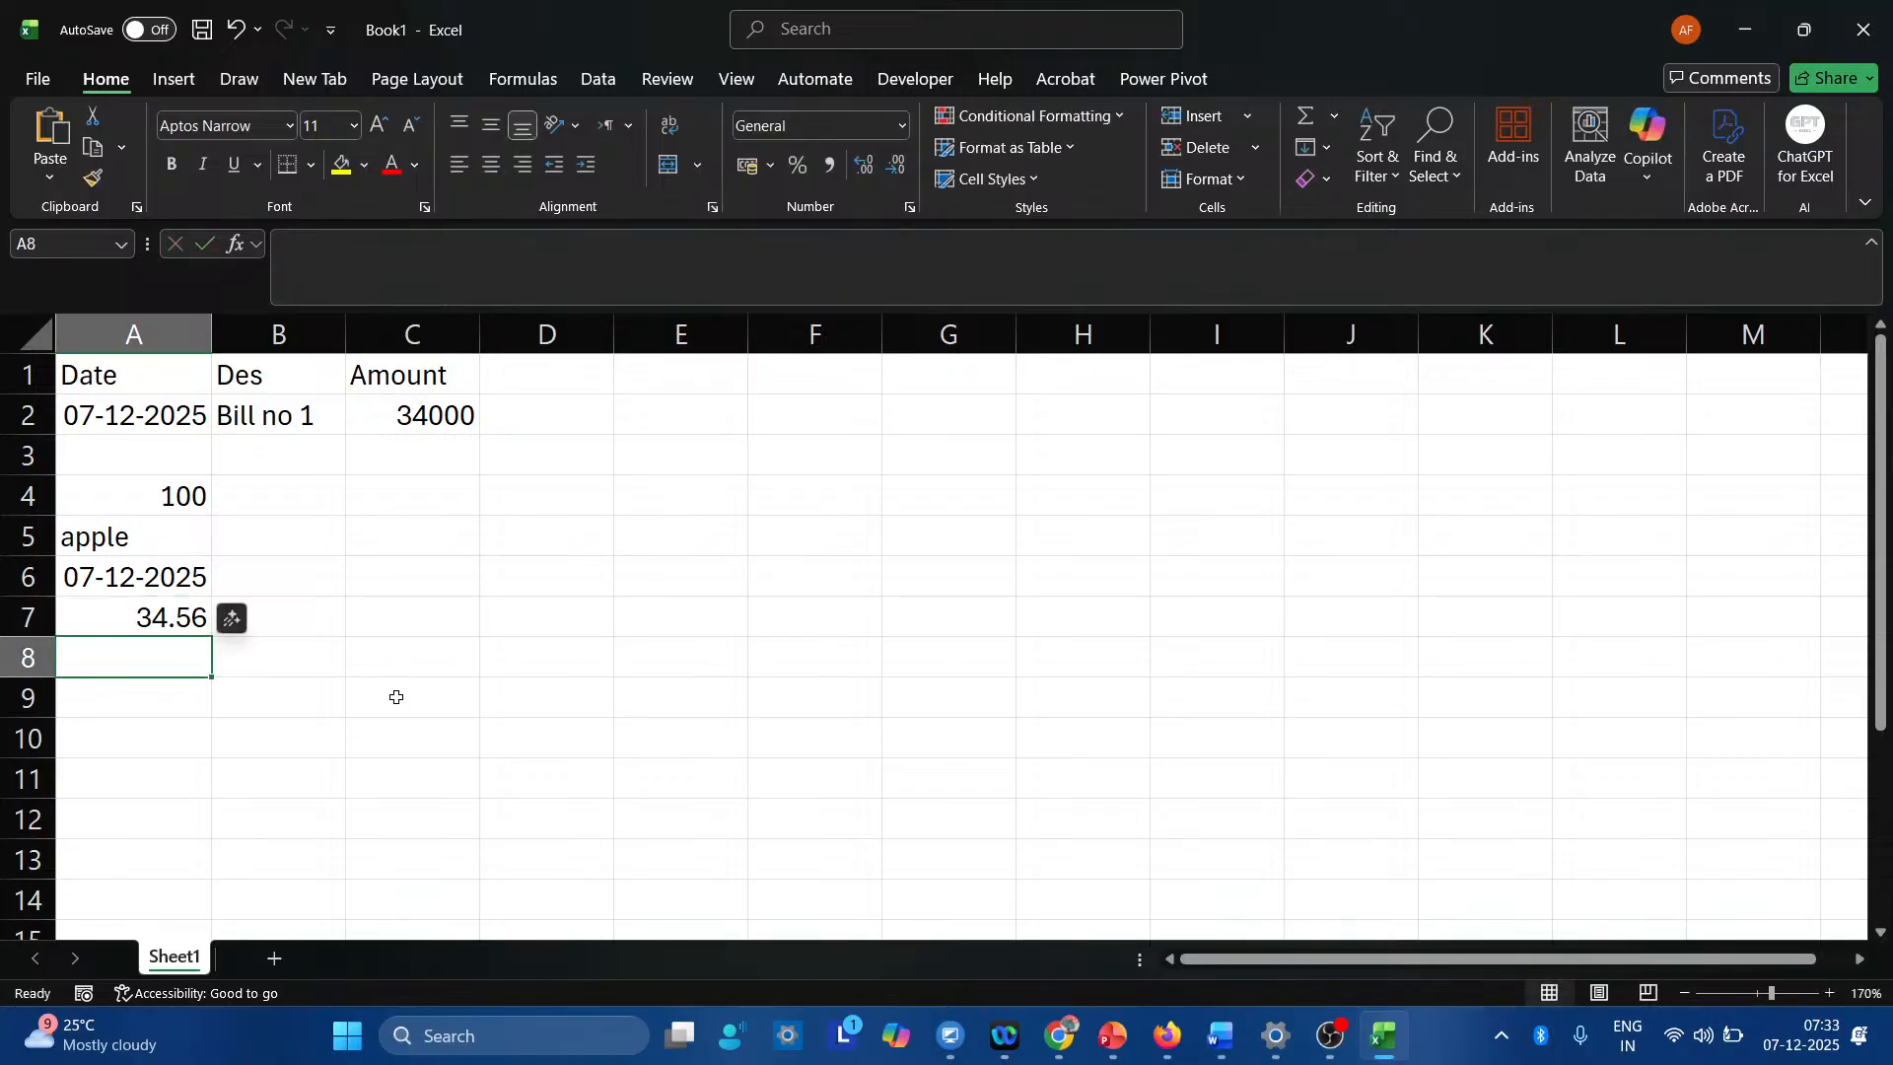
Examine the sample entries in cells A4 to A7 one at a time to compare their data types.
{"action": "key", "text": "Up"}
{"action": "key", "text": "Up"}
{"action": "key", "text": "Up"}
{"action": "key", "text": "Up"}
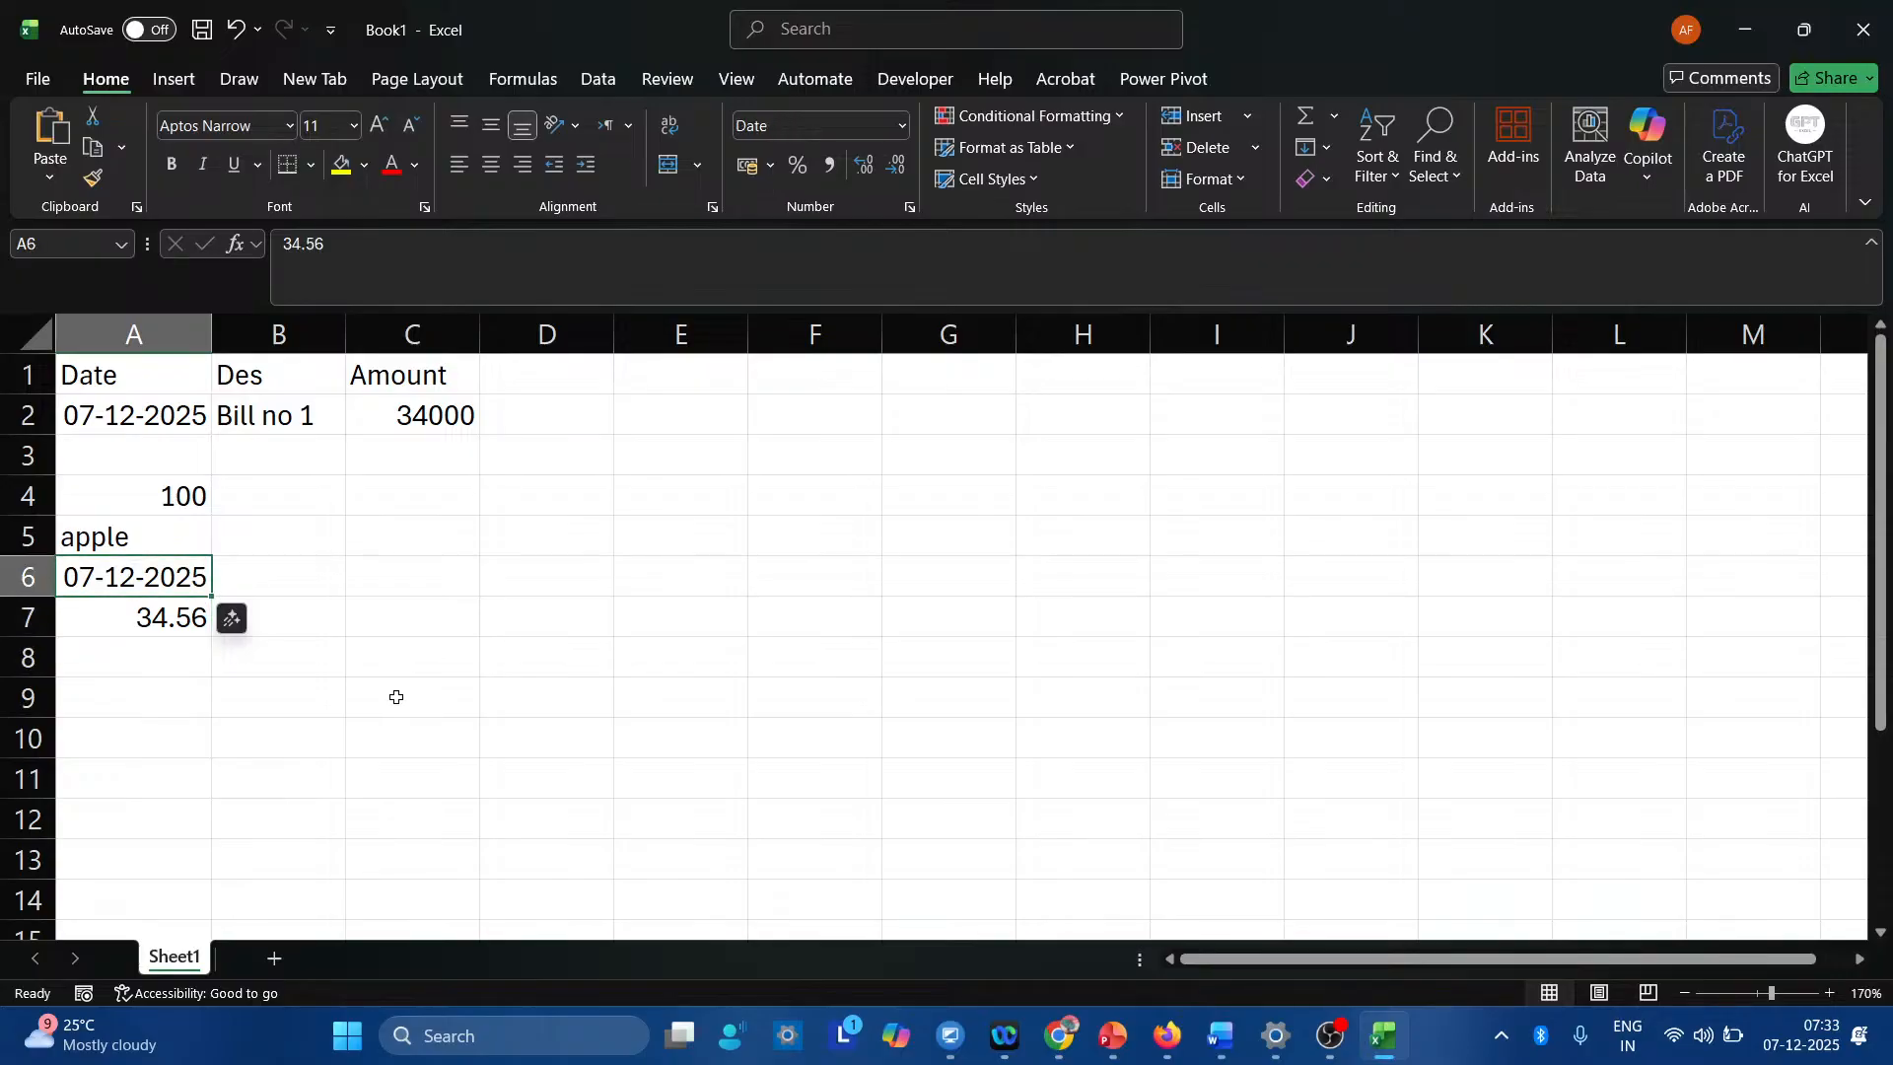
{"action": "key", "text": "Down"}
{"action": "key", "text": "Down"}
{"action": "key", "text": "Down"}
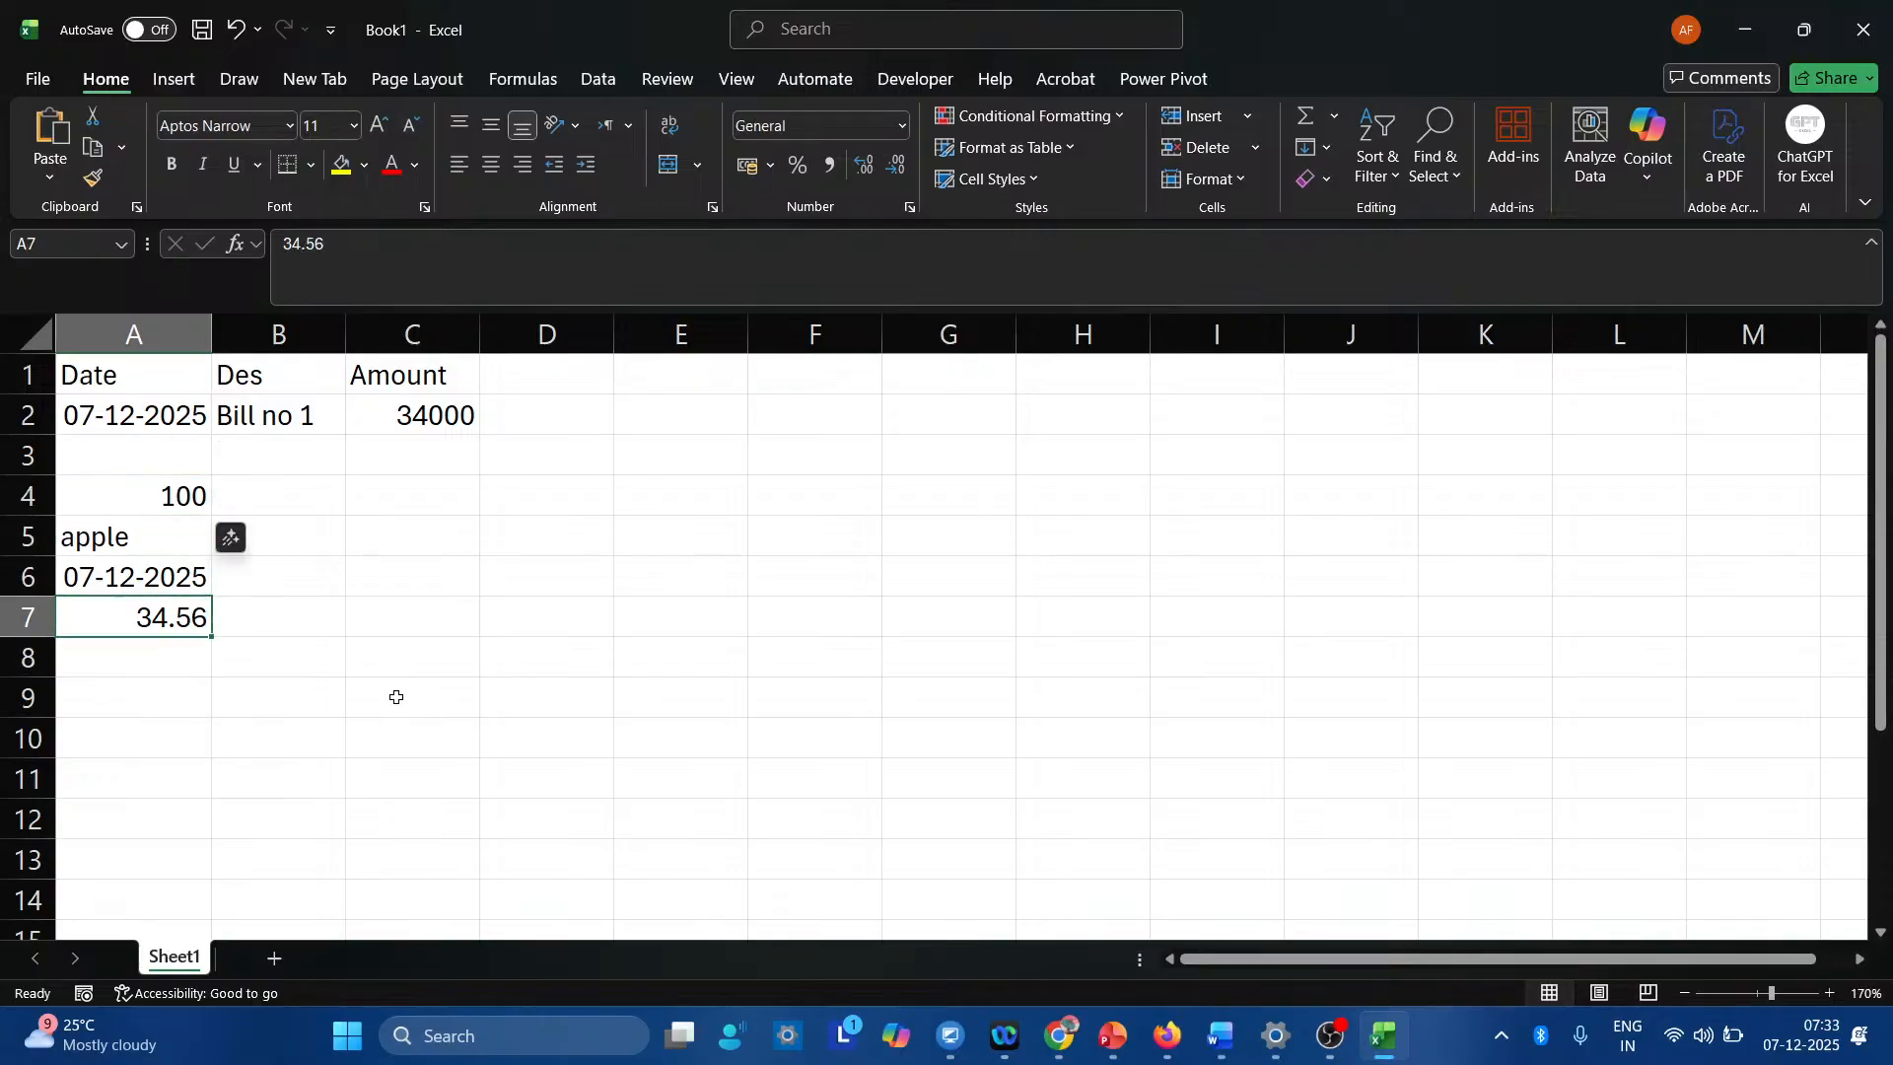
{"action": "key", "text": "Up"}
{"action": "key", "text": "Up"}
{"action": "key", "text": "Up"}
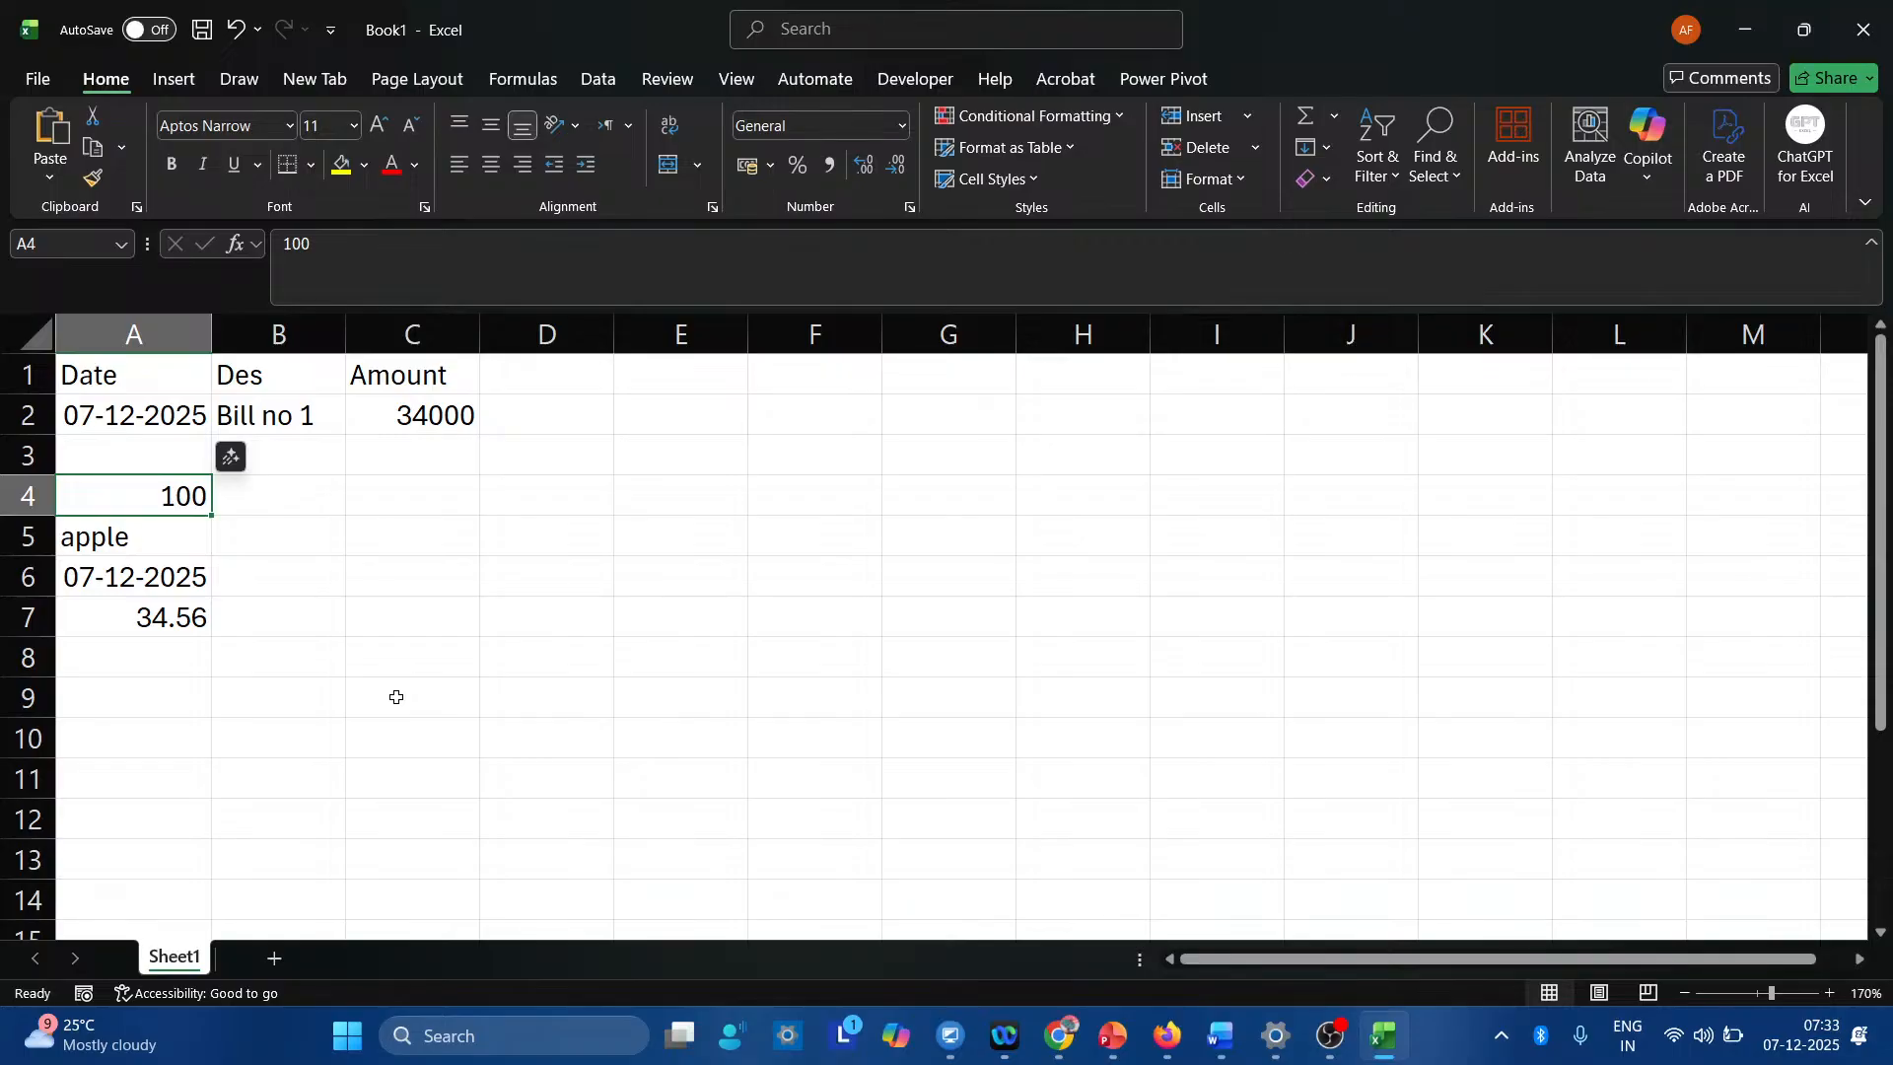
Review the number, text, date and decimal entries in cells A4 to A7 again, moving through them cell by cell.
{"action": "key", "text": "Down"}
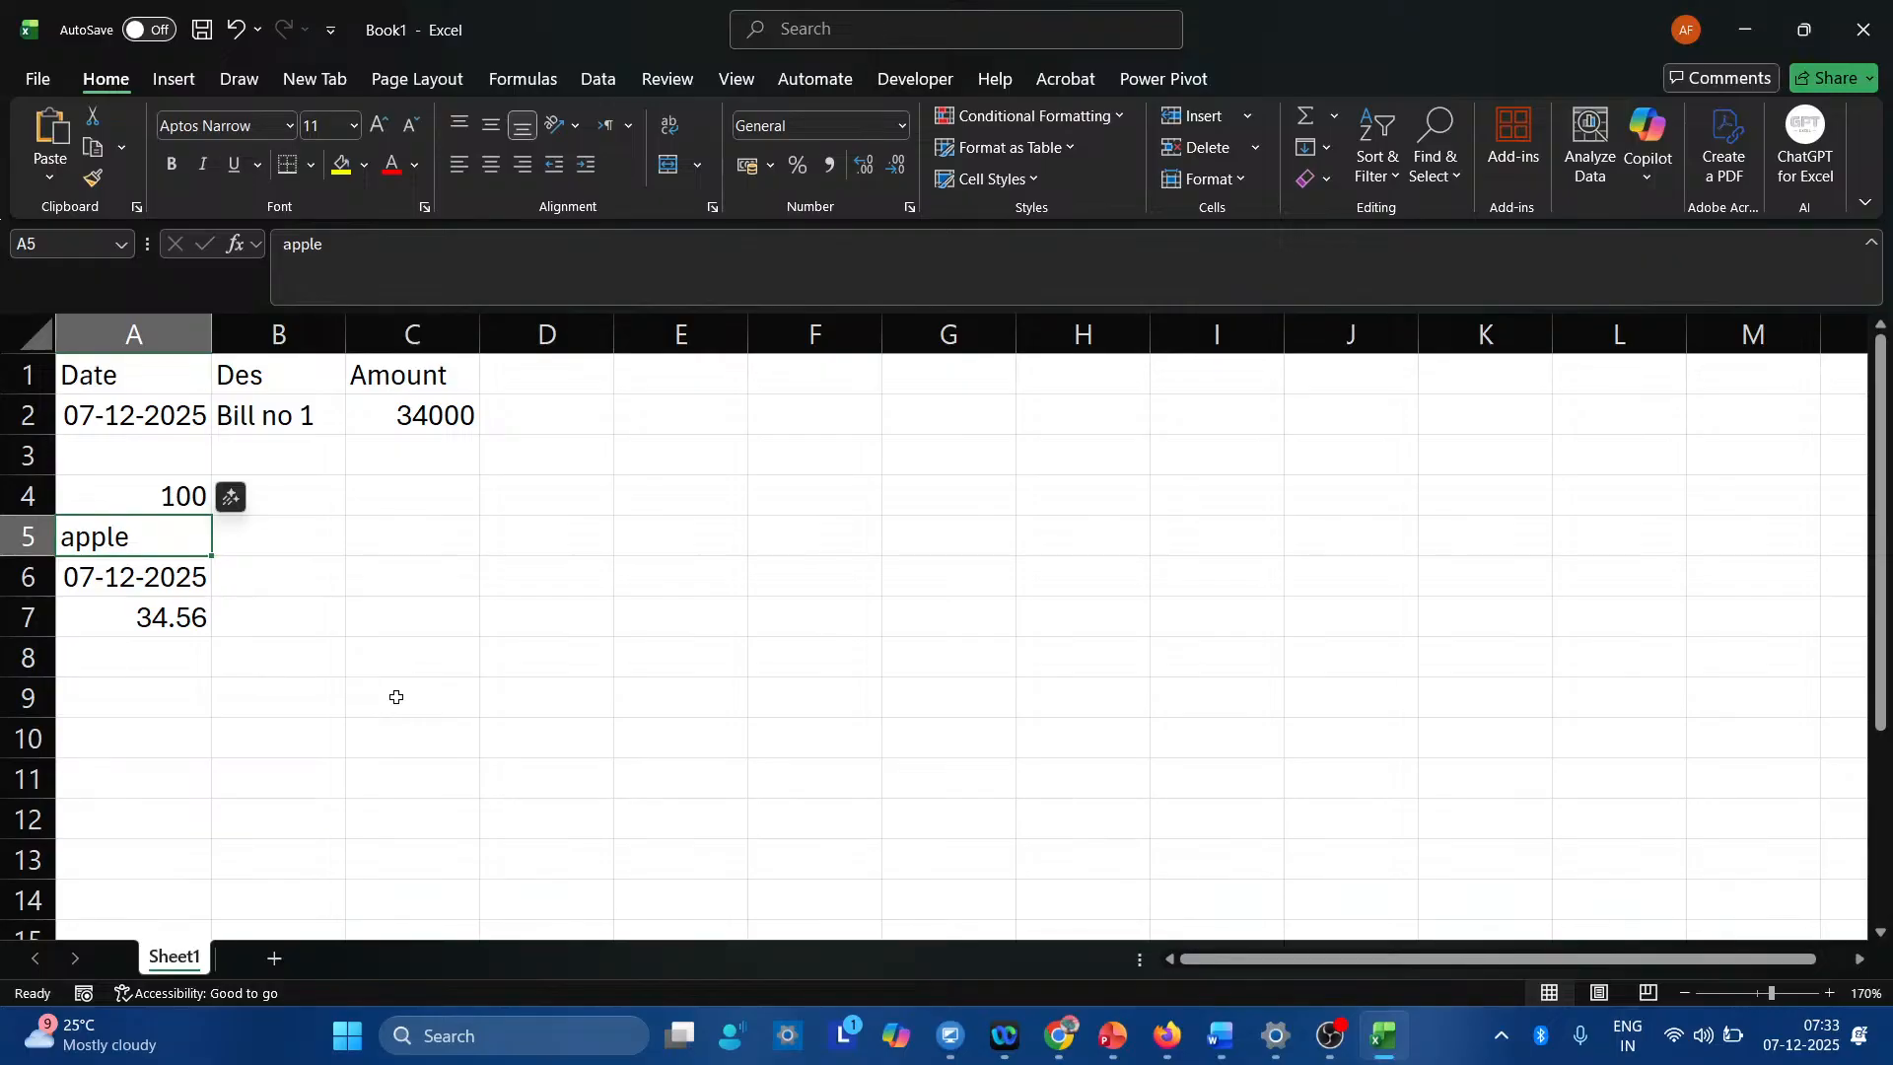
{"action": "key", "text": "Down"}
{"action": "key", "text": "Down"}
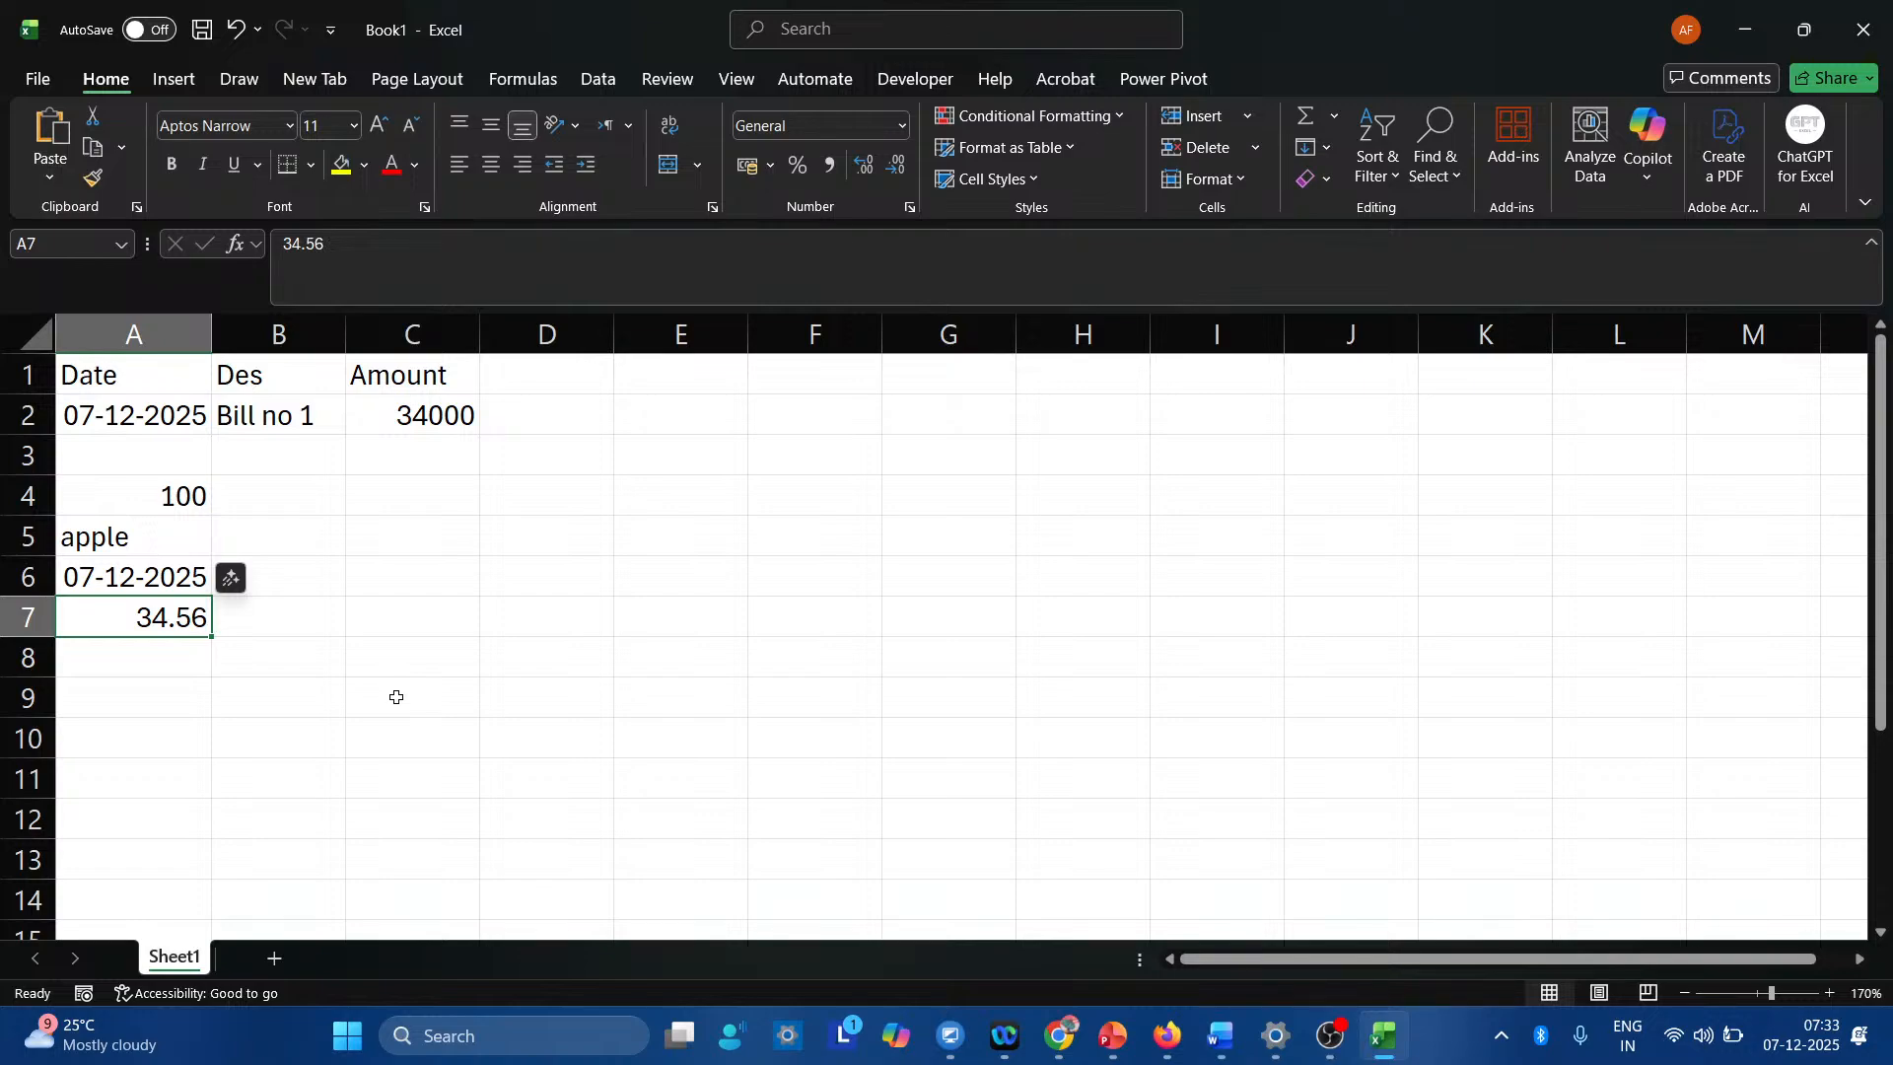
{"action": "key", "text": "Up"}
{"action": "key", "text": "Up"}
{"action": "key", "text": "Up"}
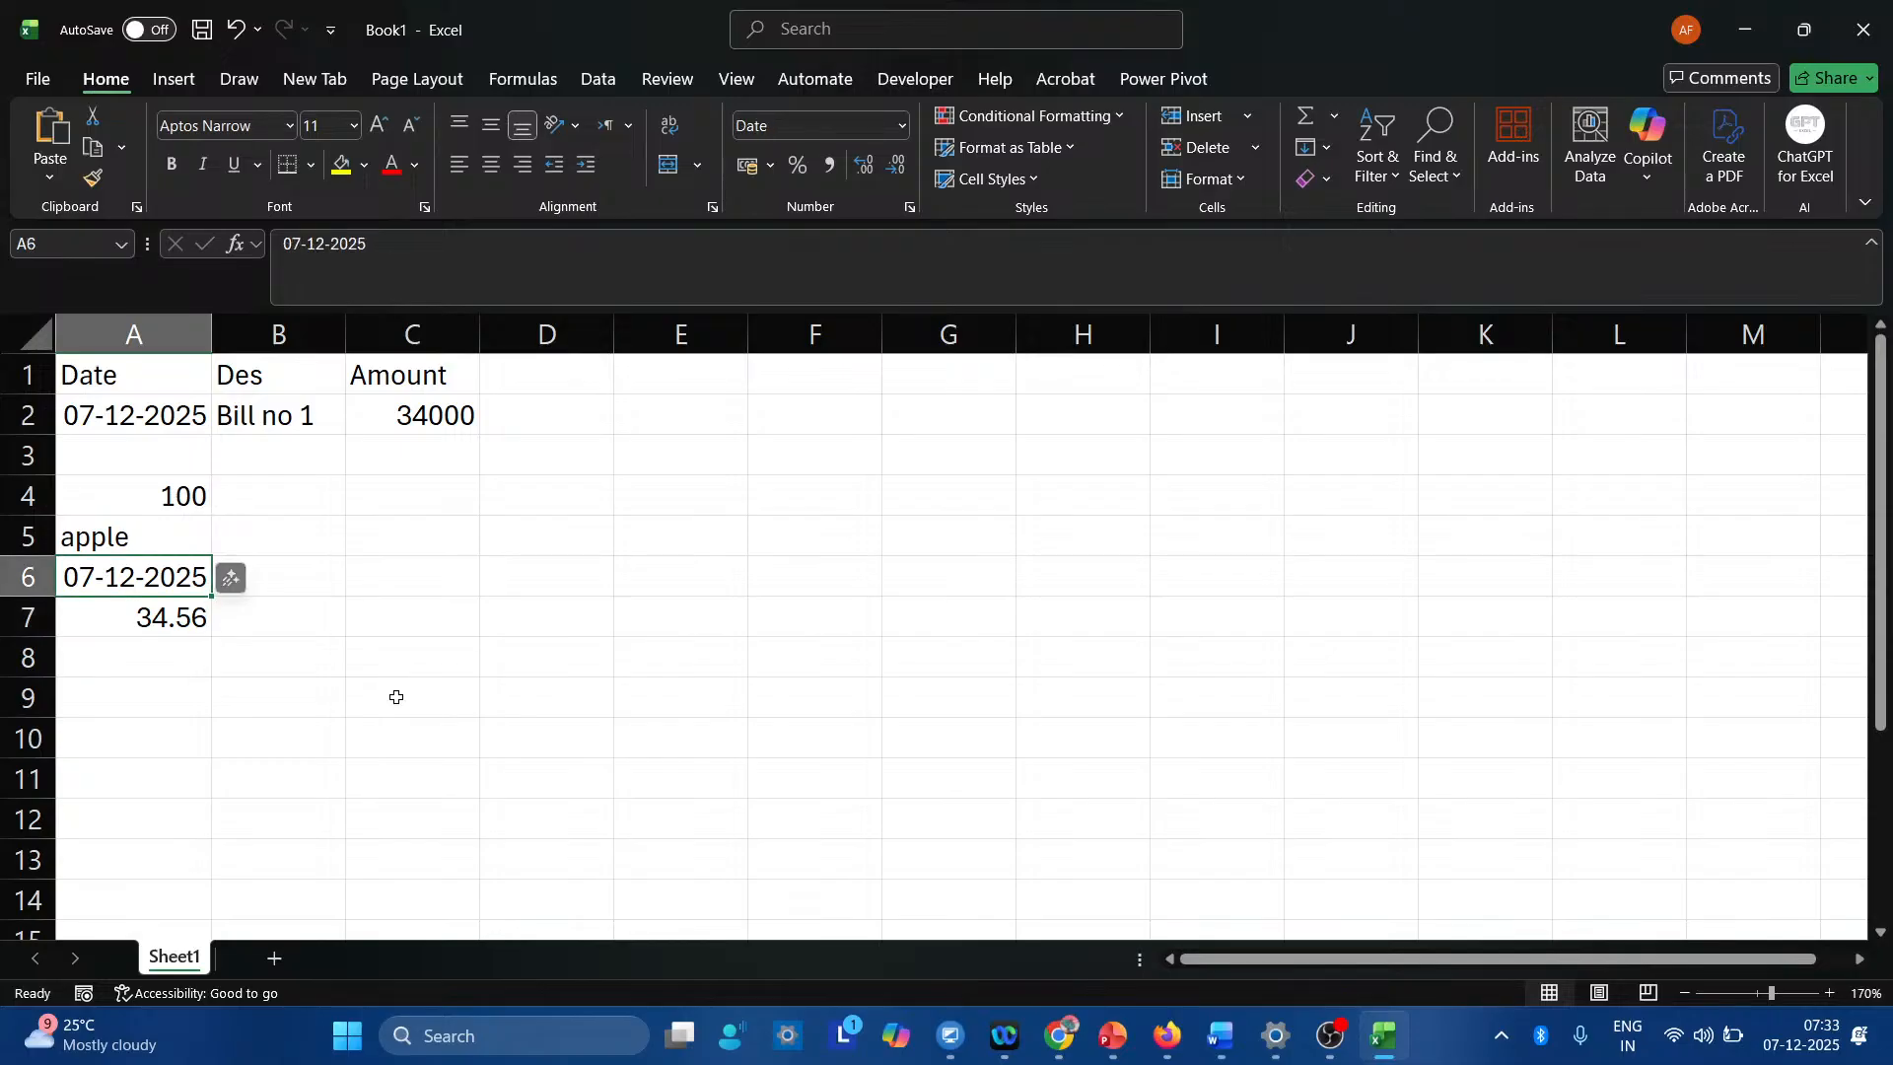
{"action": "key", "text": "Down"}
{"action": "key", "text": "Down"}
{"action": "key", "text": "Down"}
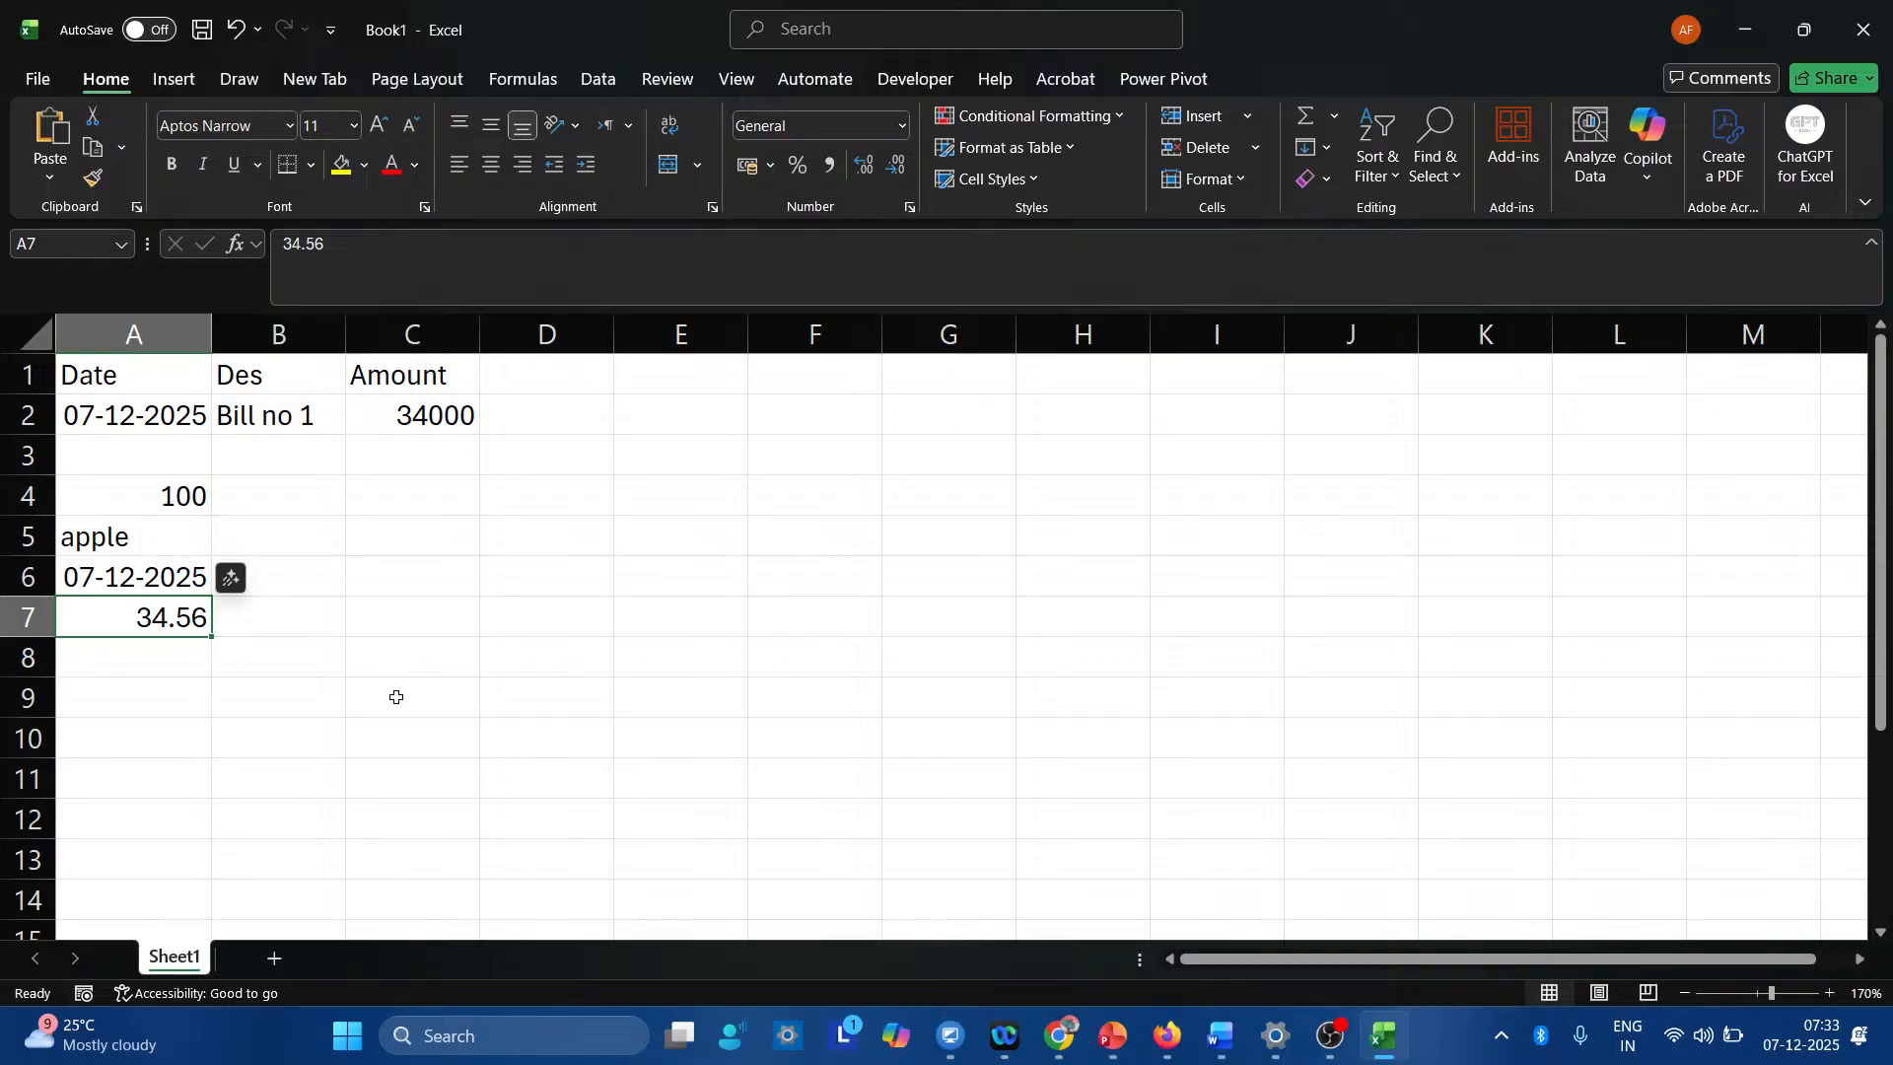
{"action": "key", "text": "Up"}
{"action": "key", "text": "Up"}
{"action": "key", "text": "Up"}
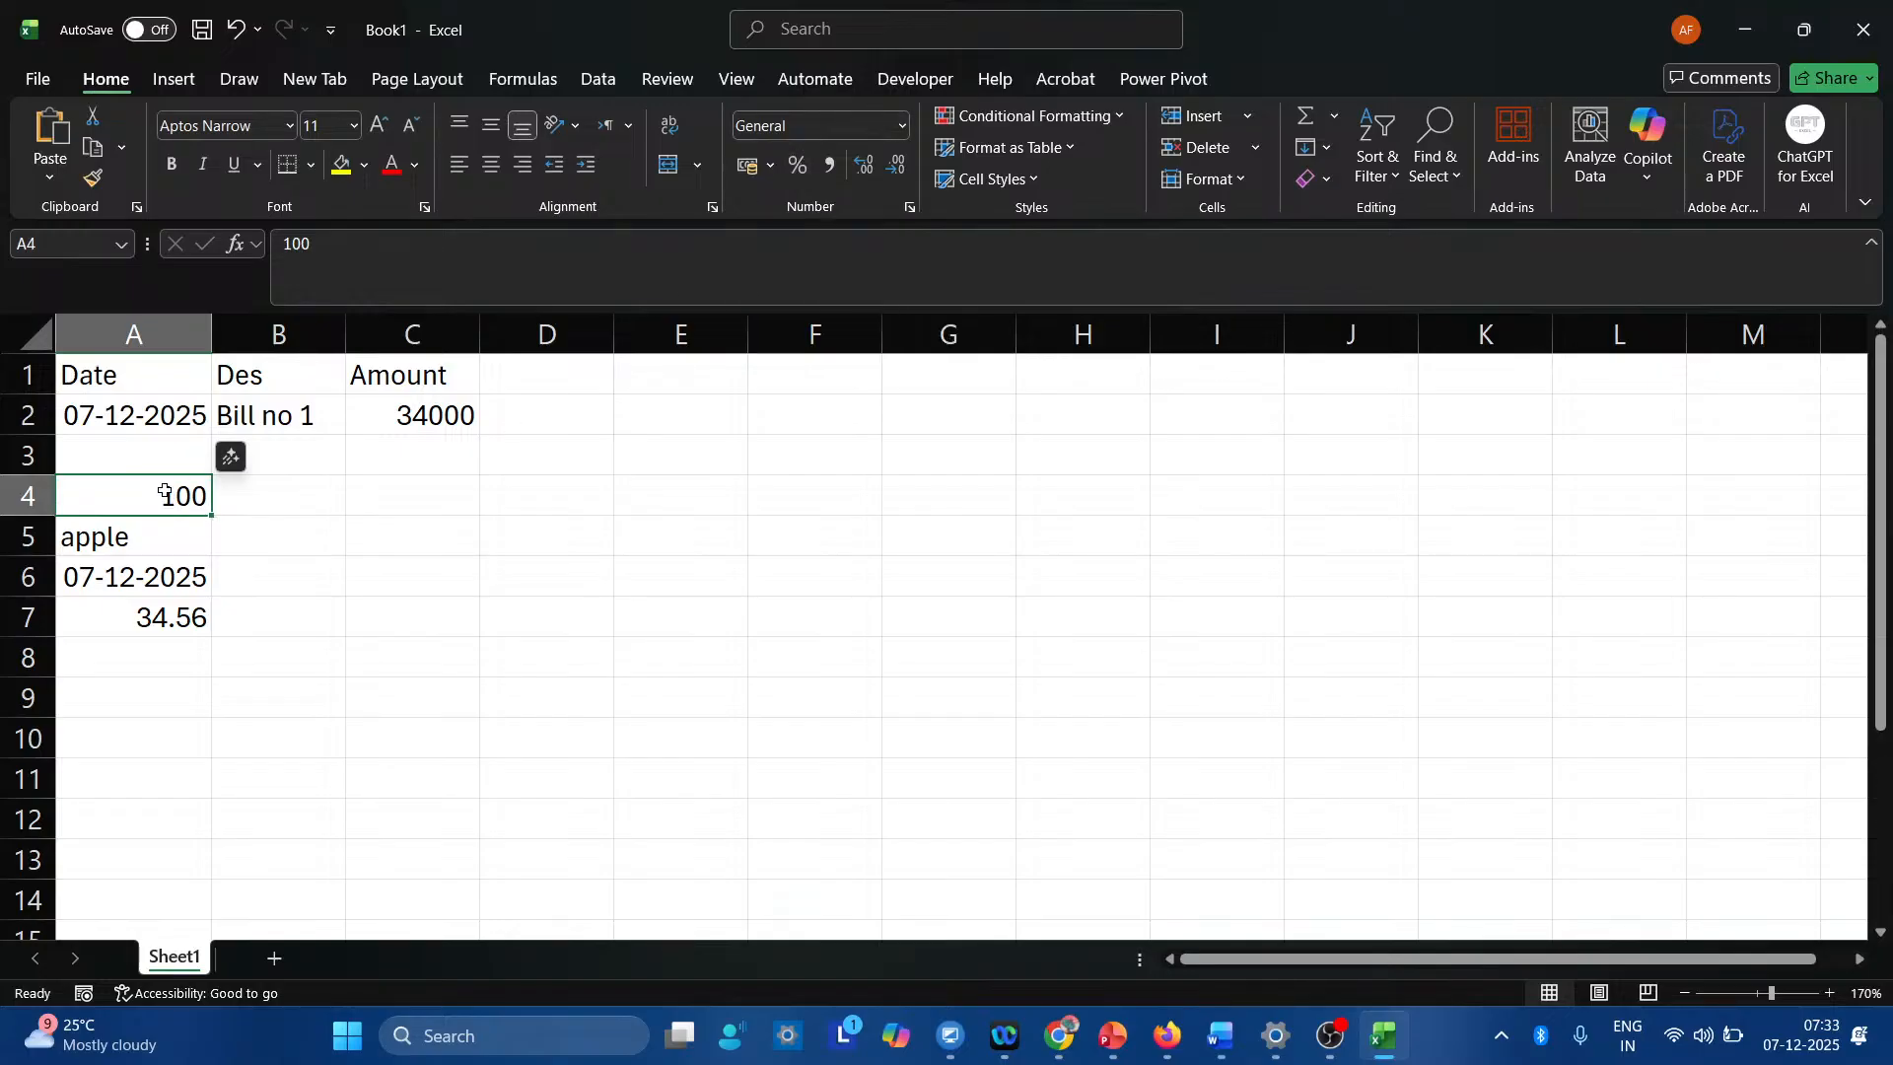
Format the number in cell A4 as Currency with the ₹ symbol and two decimal places.
{"action": "key", "text": "ctrl+1"}
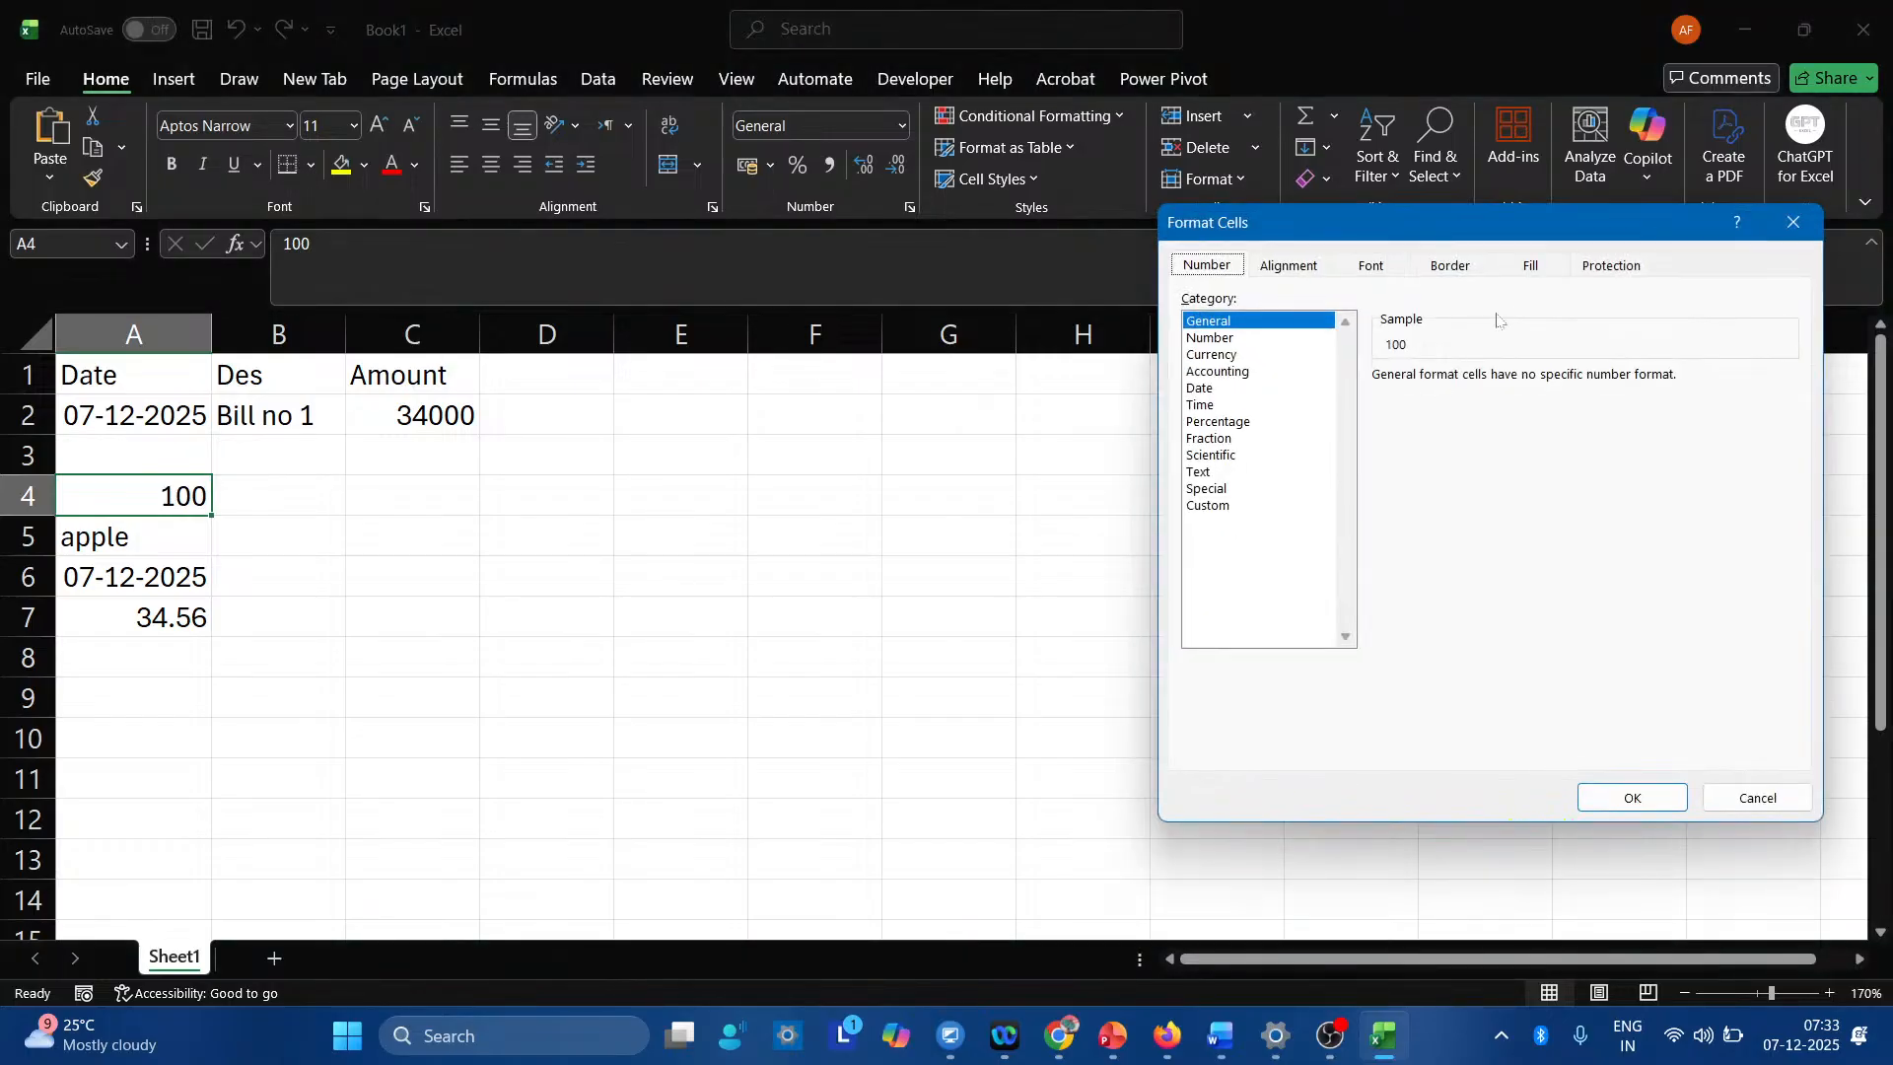
{"action": "left_click_drag", "start_coordinate": [1474, 242], "coordinate": [1095, 312]}
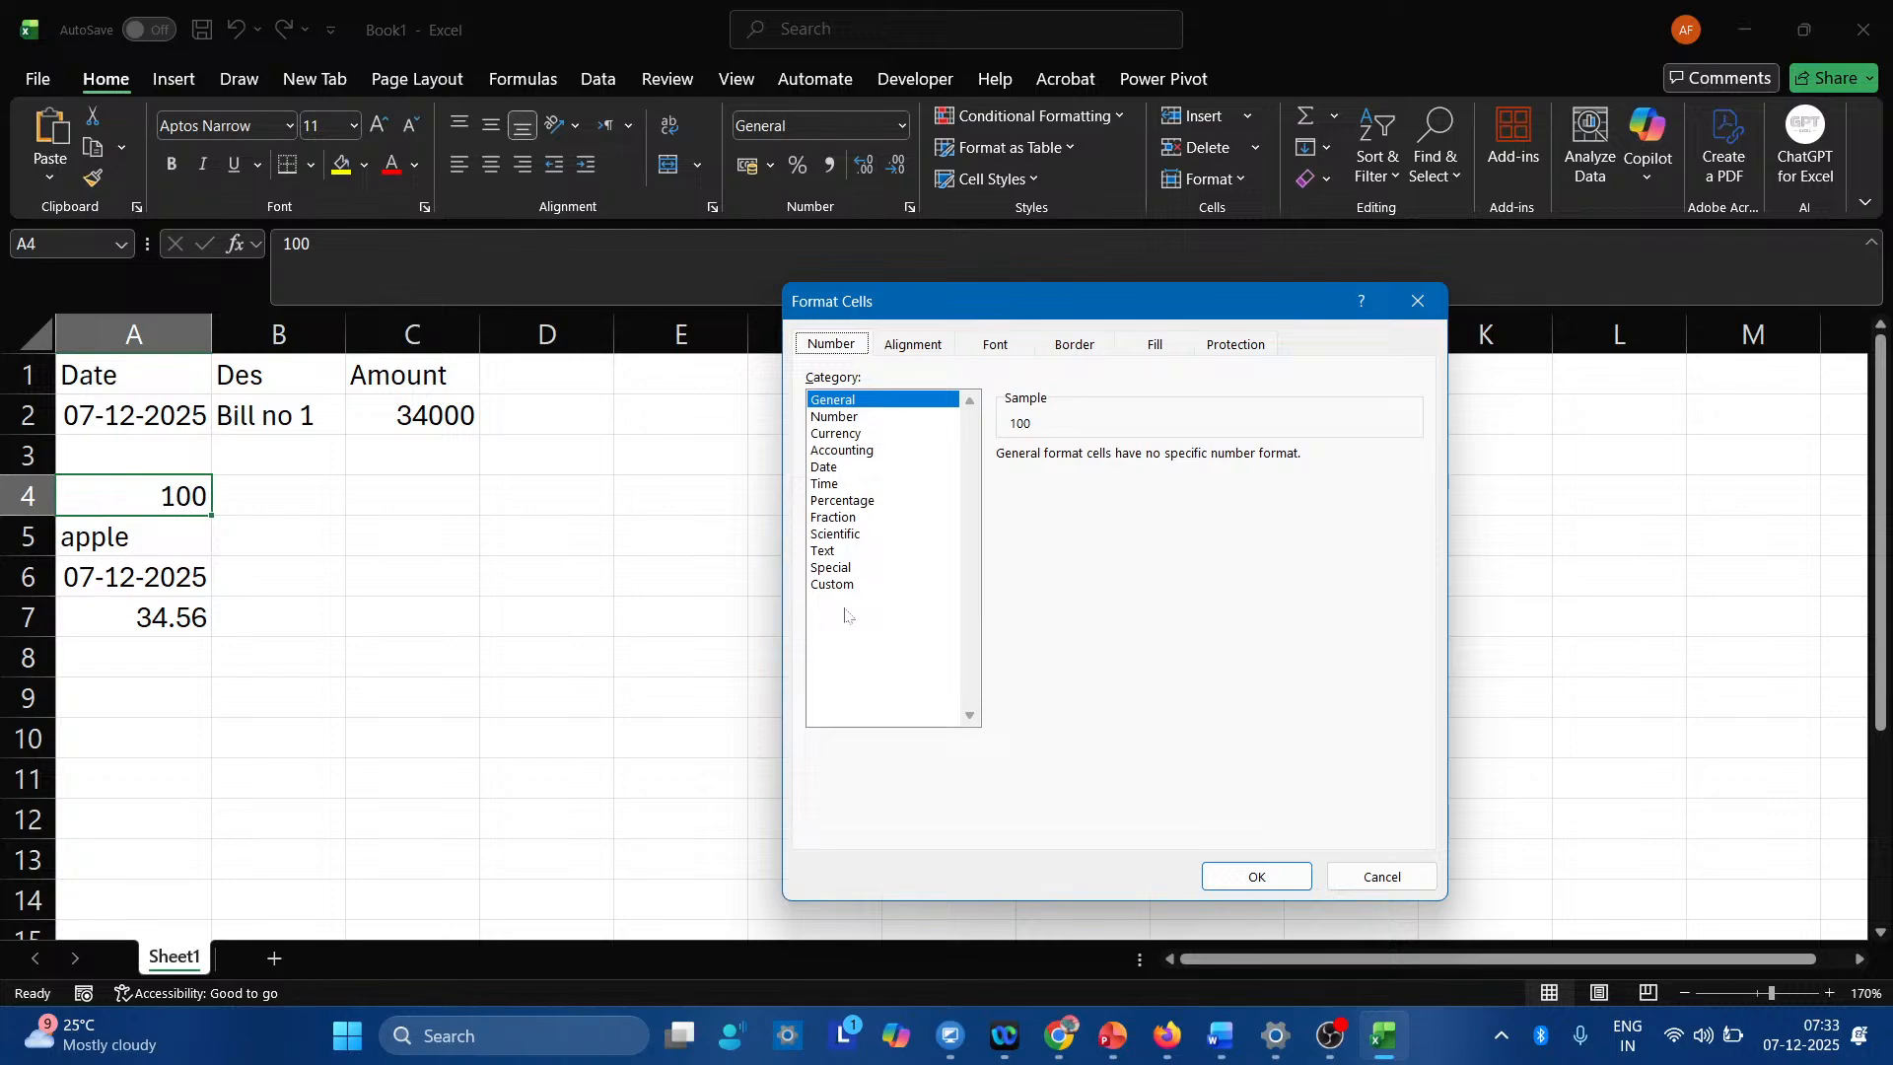
{"action": "left_click", "coordinate": [850, 419]}
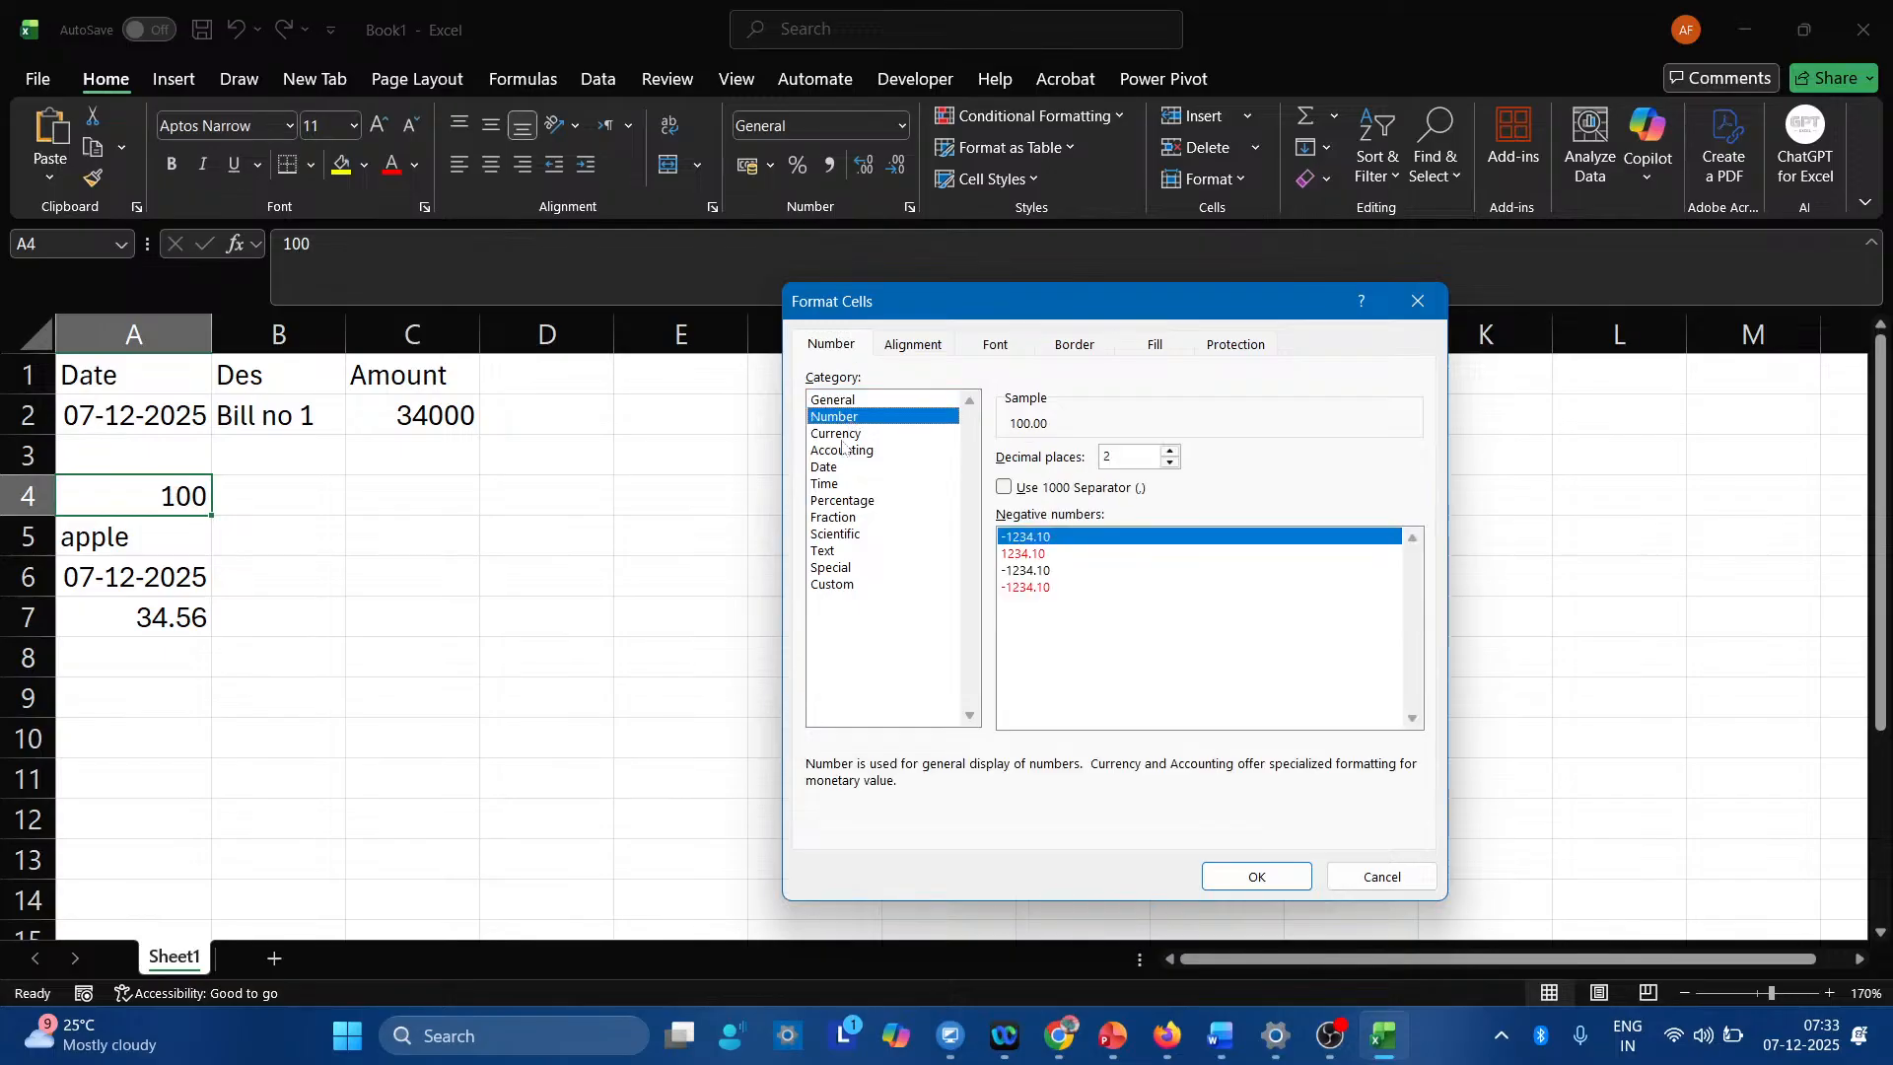
{"action": "left_click", "coordinate": [849, 448]}
{"action": "left_click", "coordinate": [850, 433]}
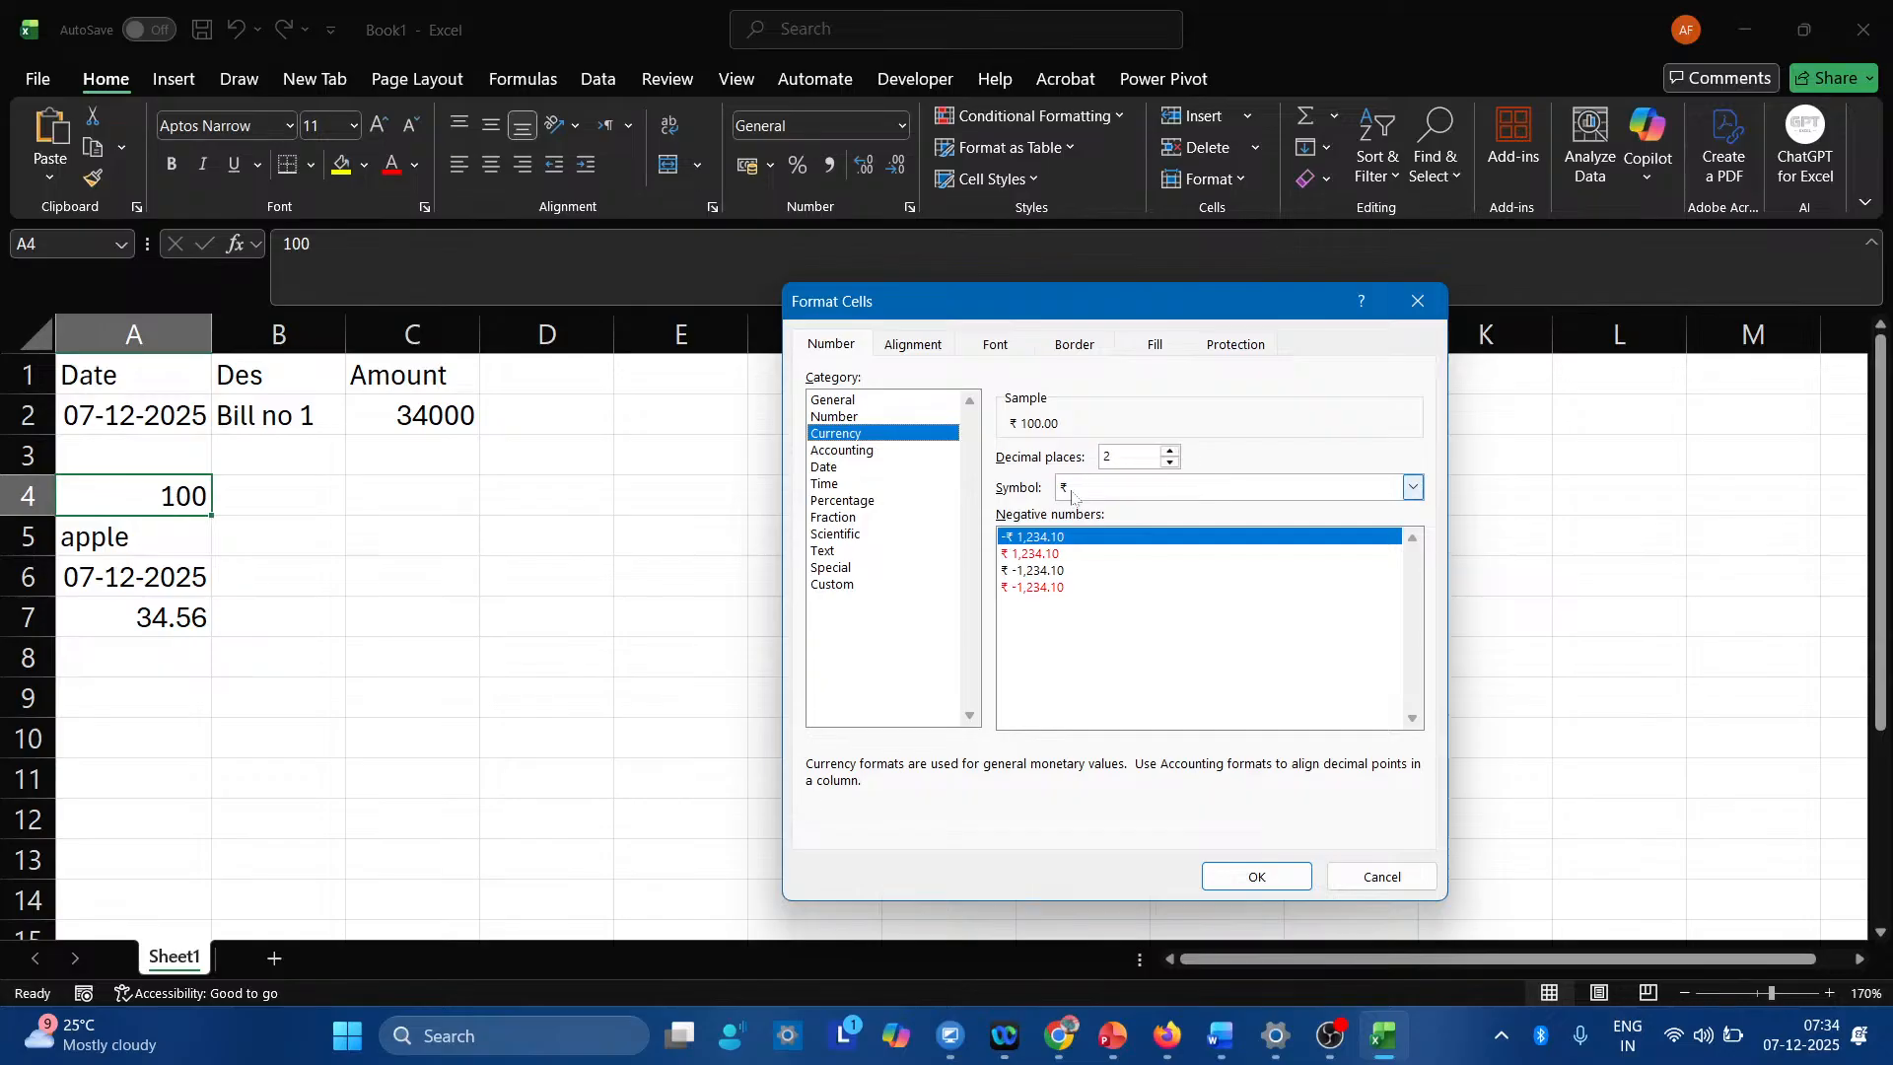
{"action": "left_click", "coordinate": [1273, 878]}
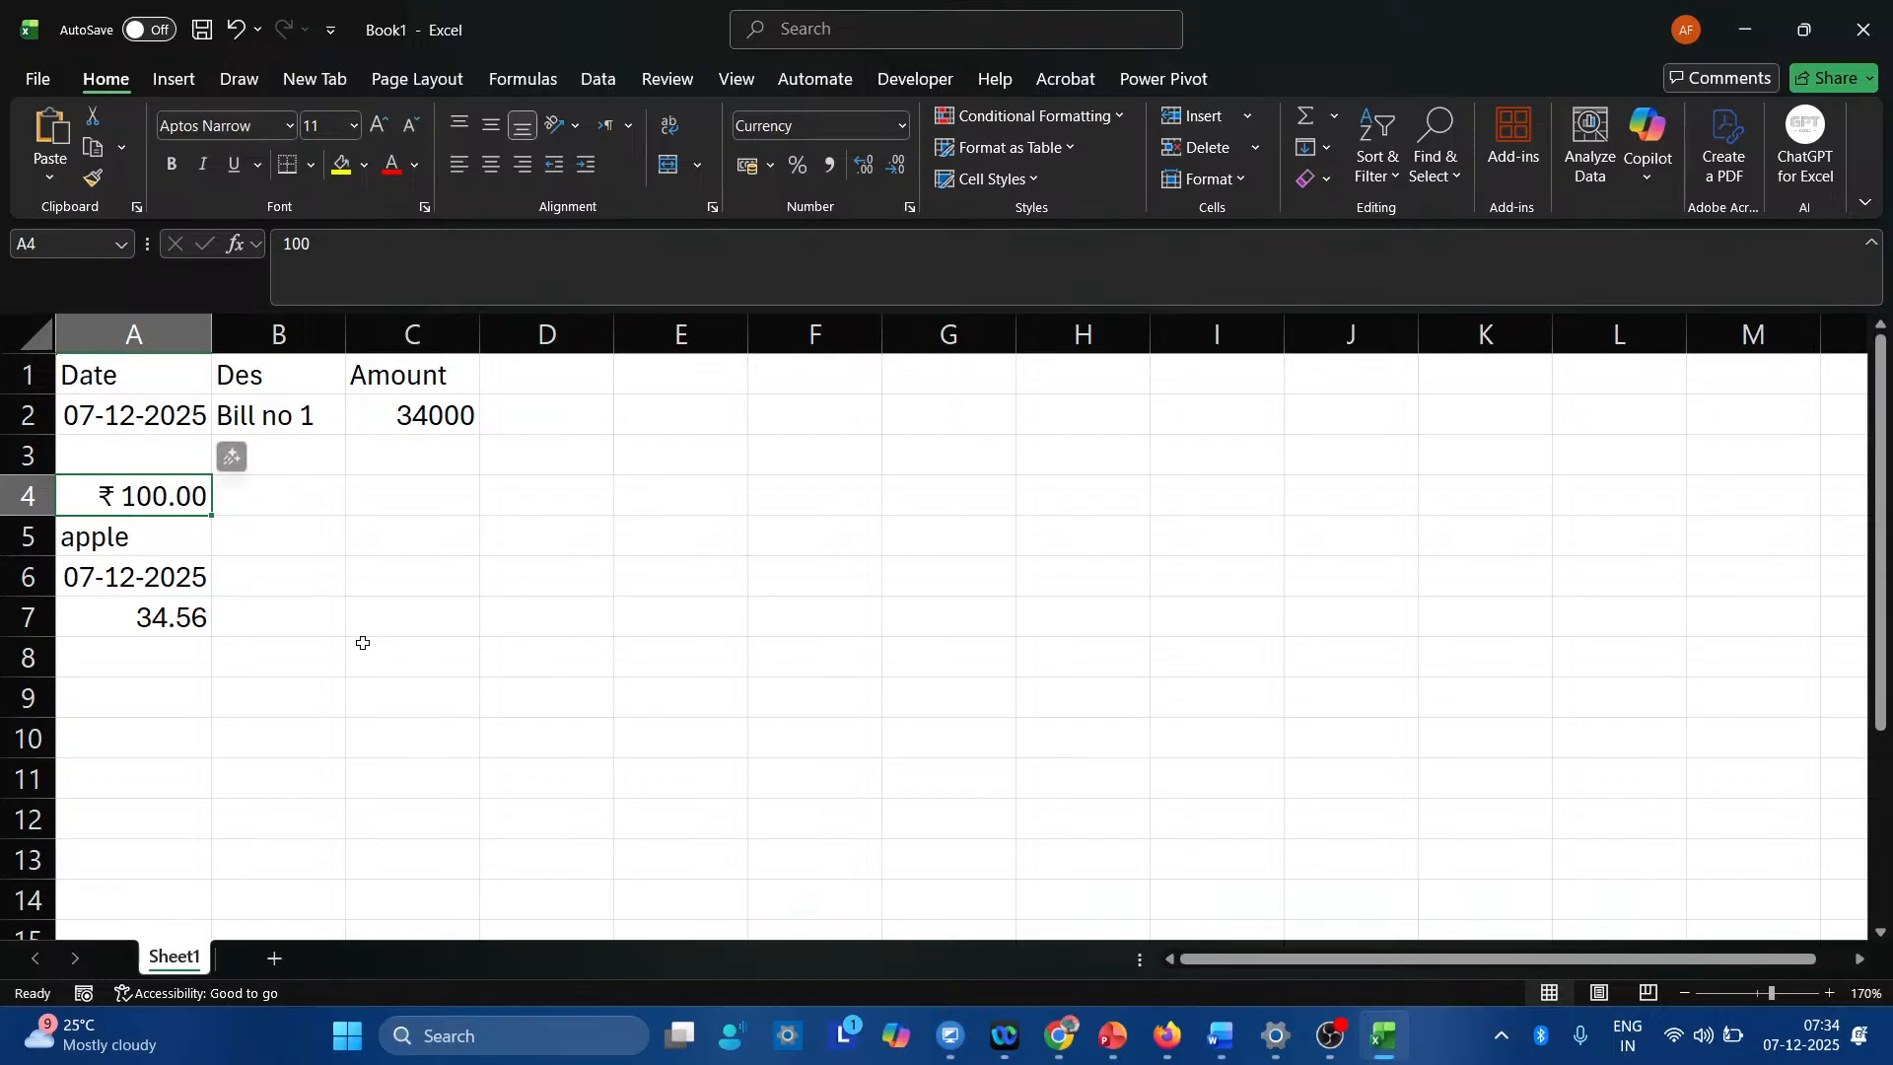
Apply the Accounting number format with the ₹ symbol and two decimal places to cell A4.
{"action": "key", "text": "ctrl+1"}
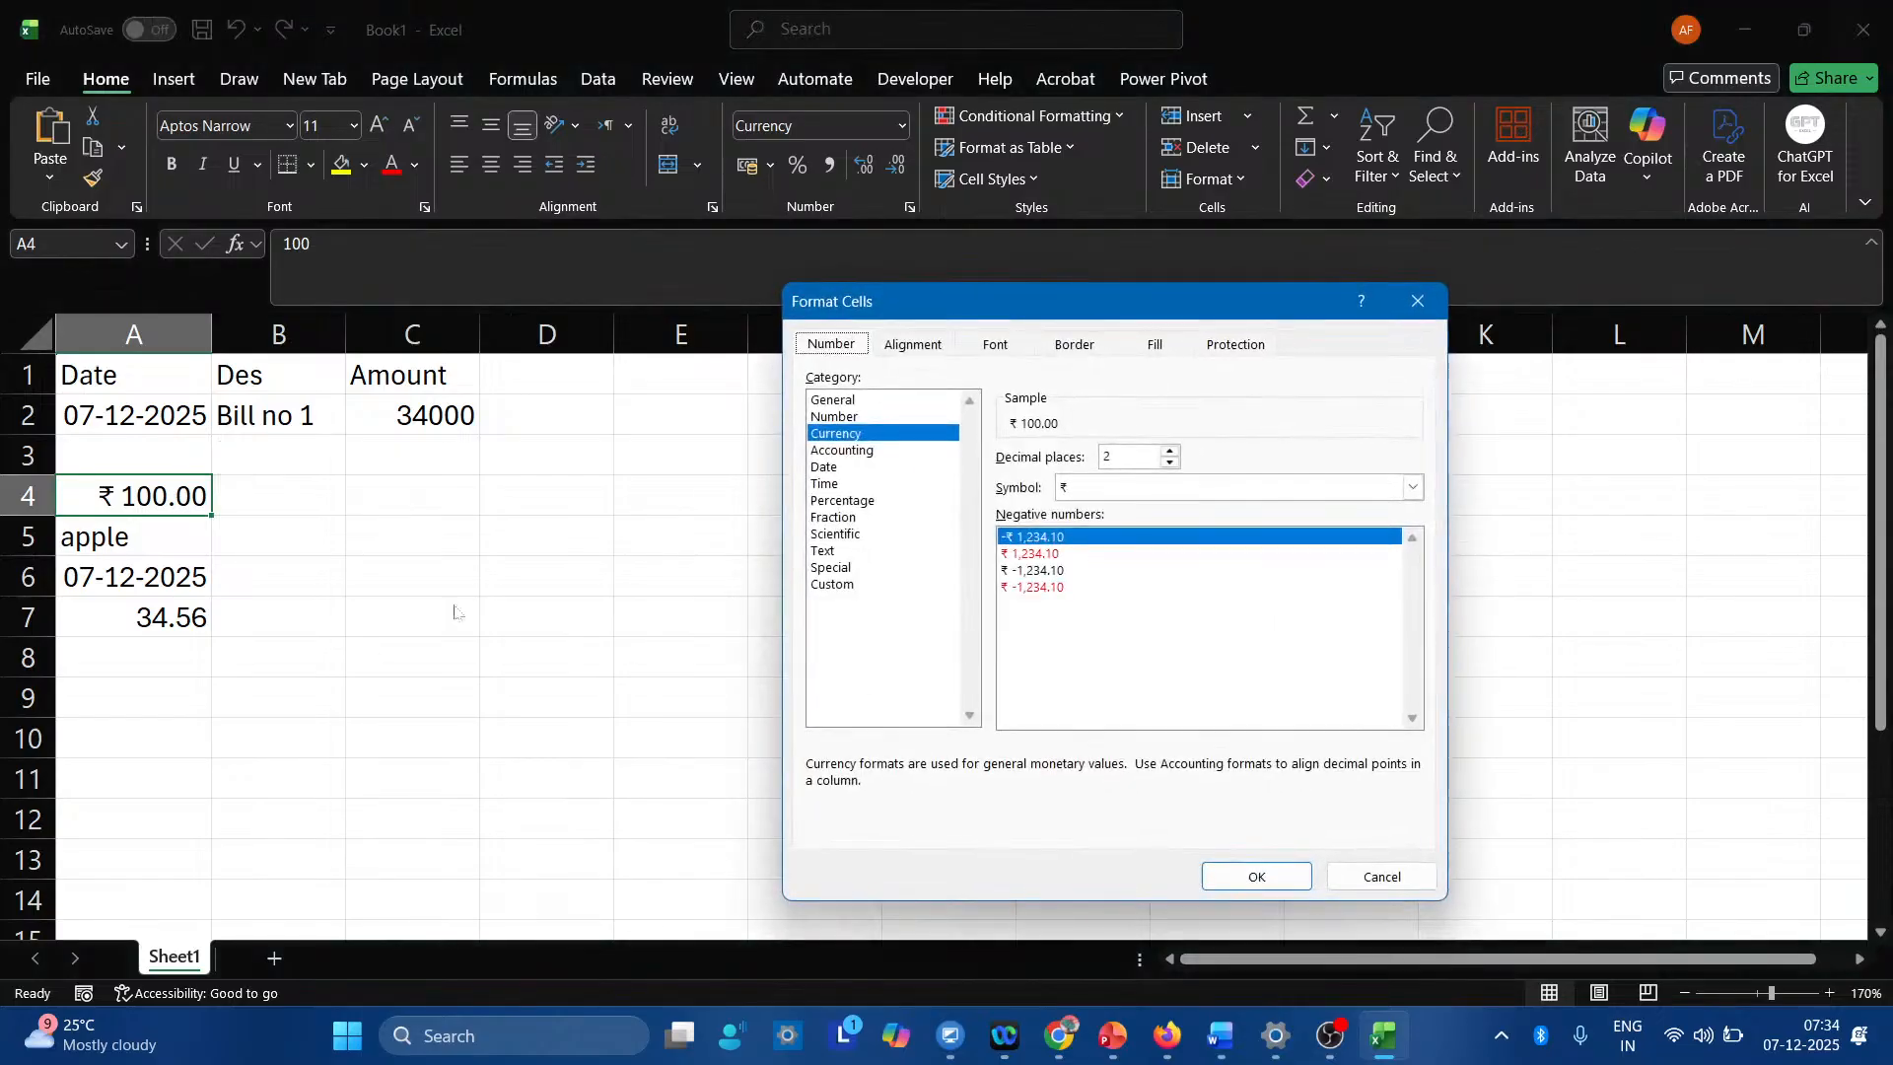
{"action": "left_click", "coordinate": [852, 451]}
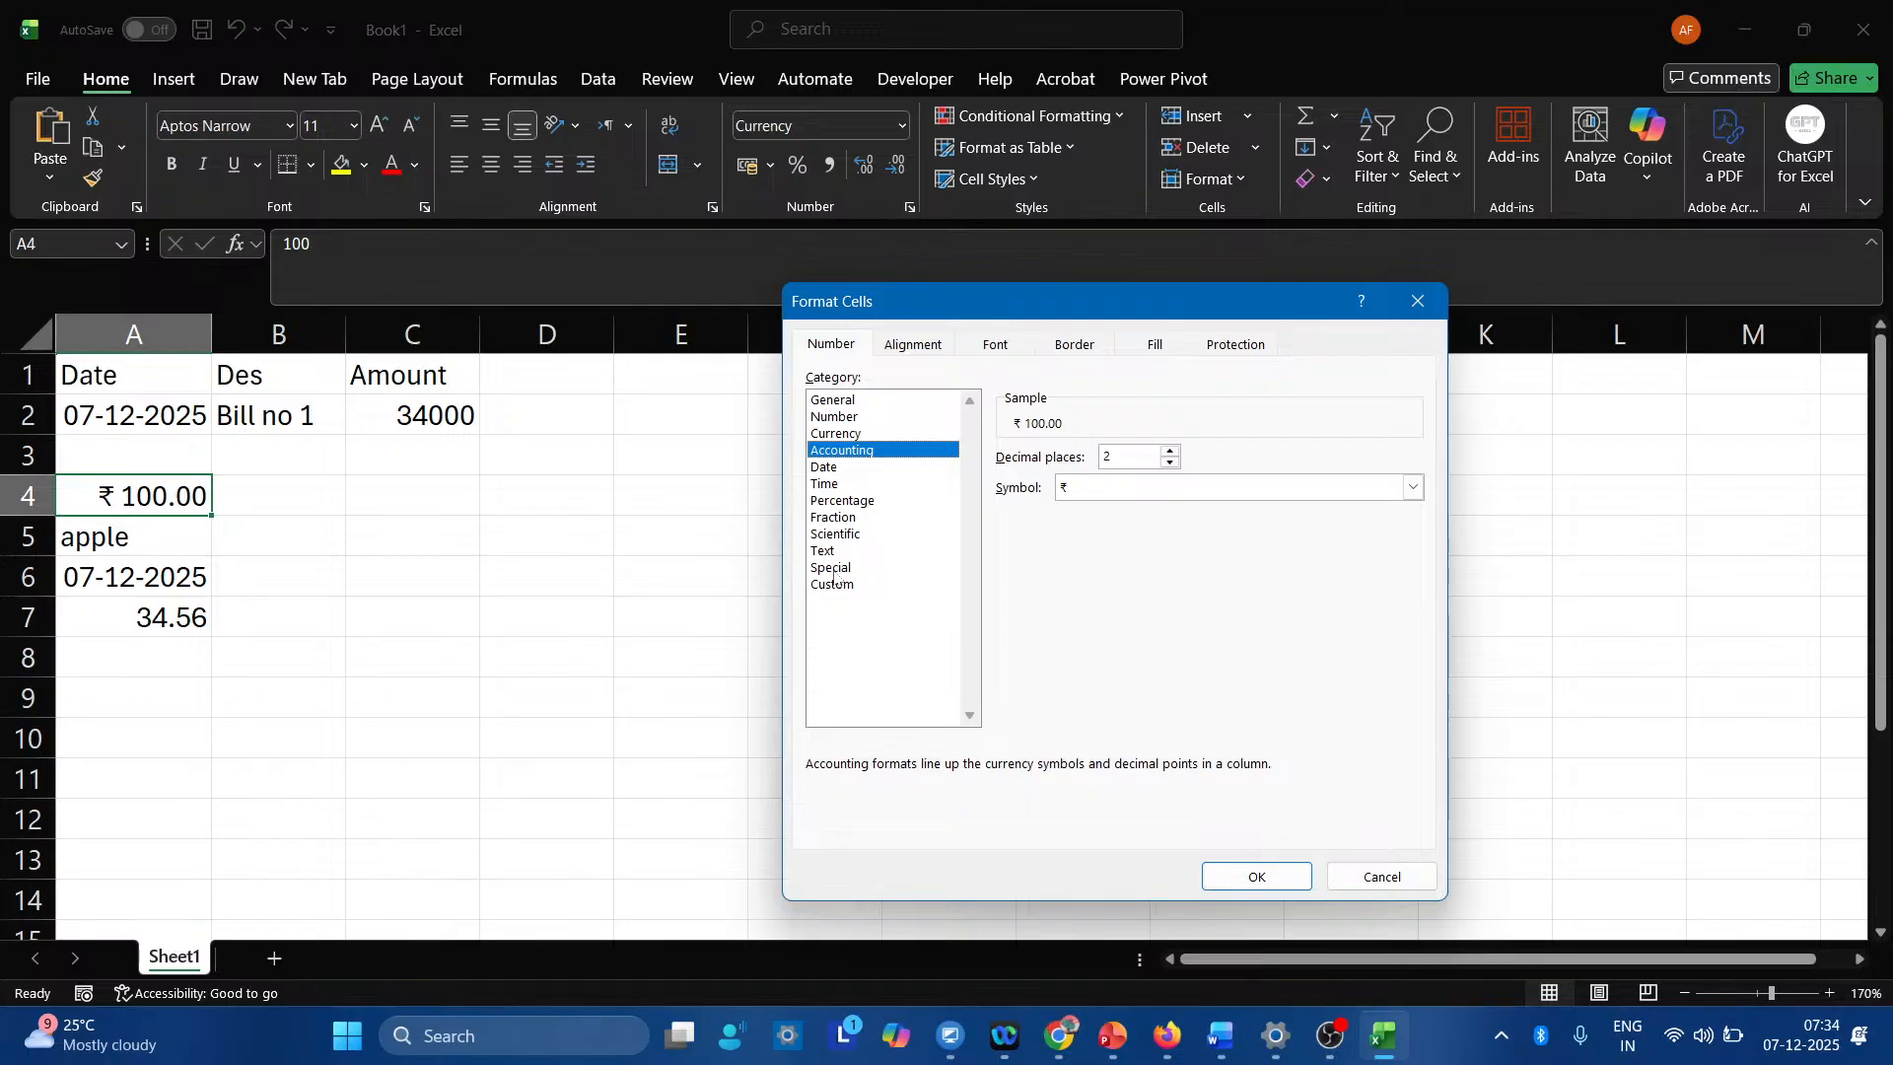
{"action": "left_click", "coordinate": [1254, 873]}
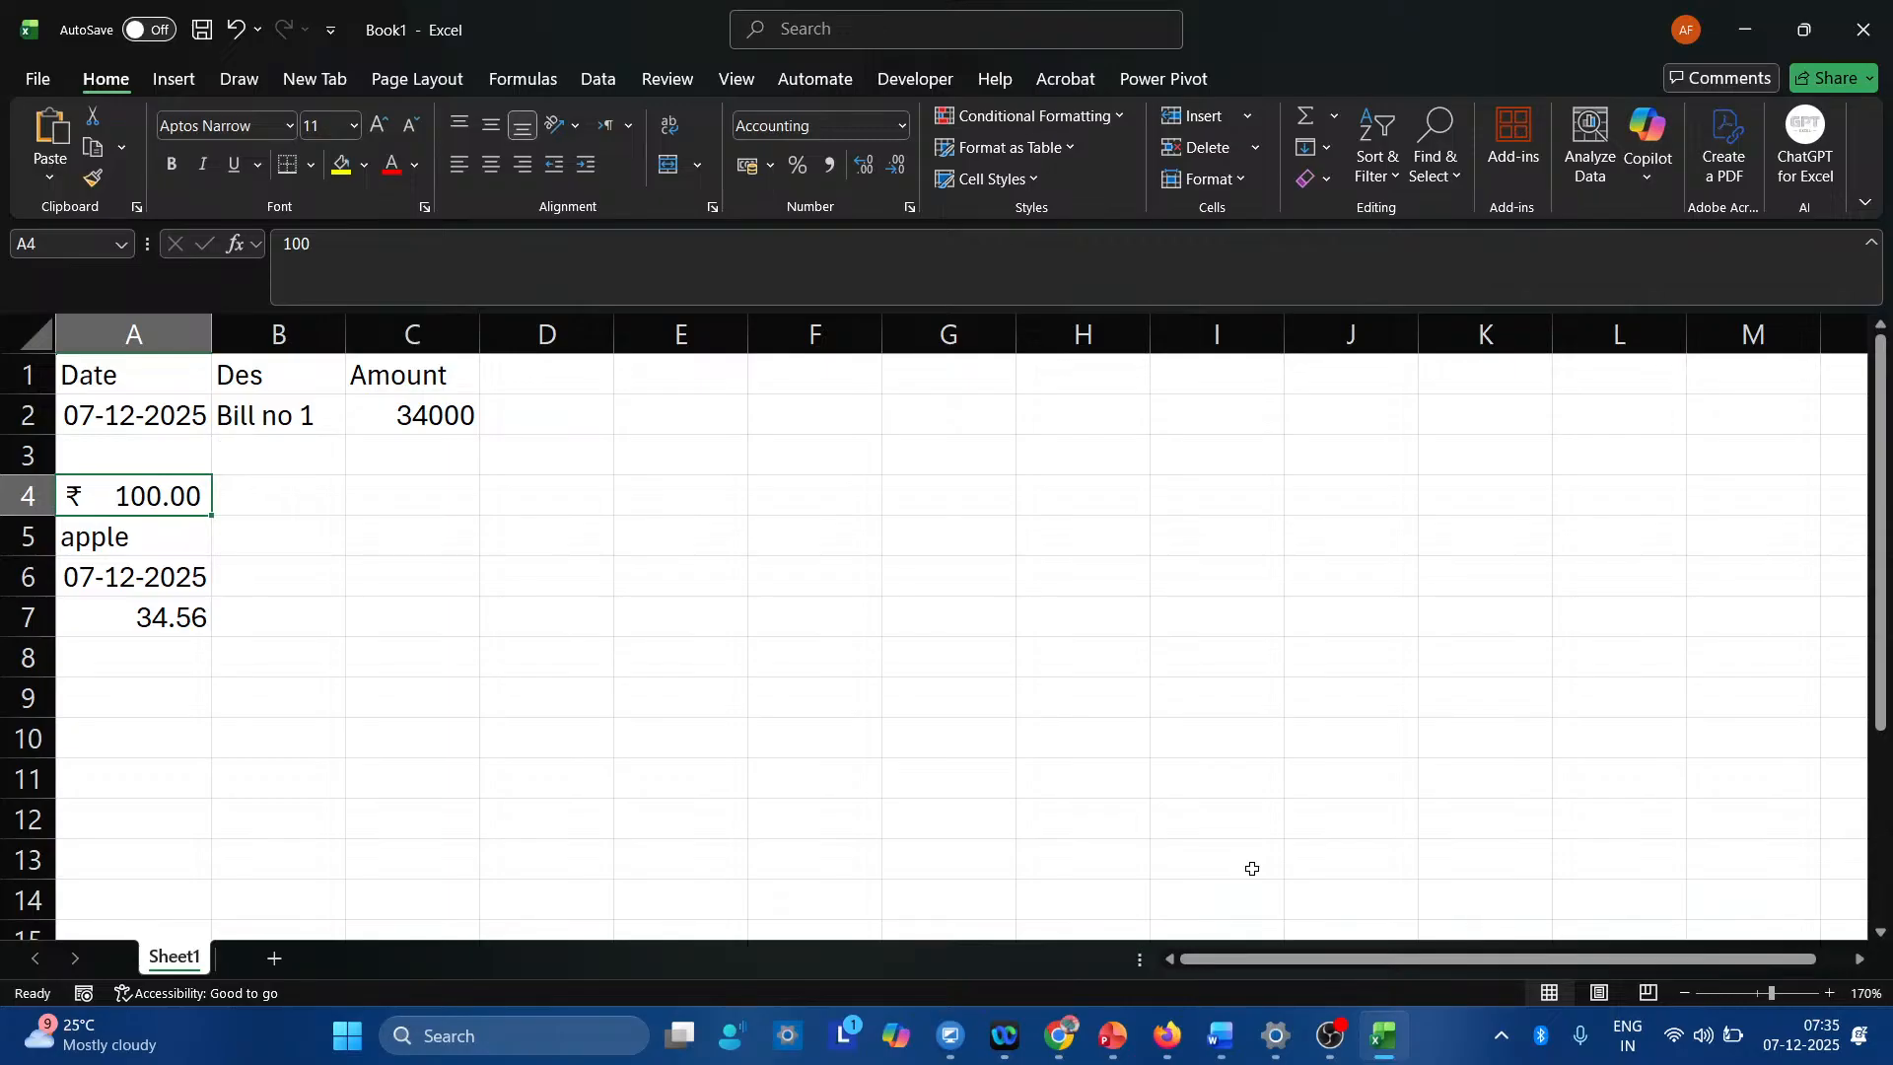
{"action": "key", "text": "ctrl+1"}
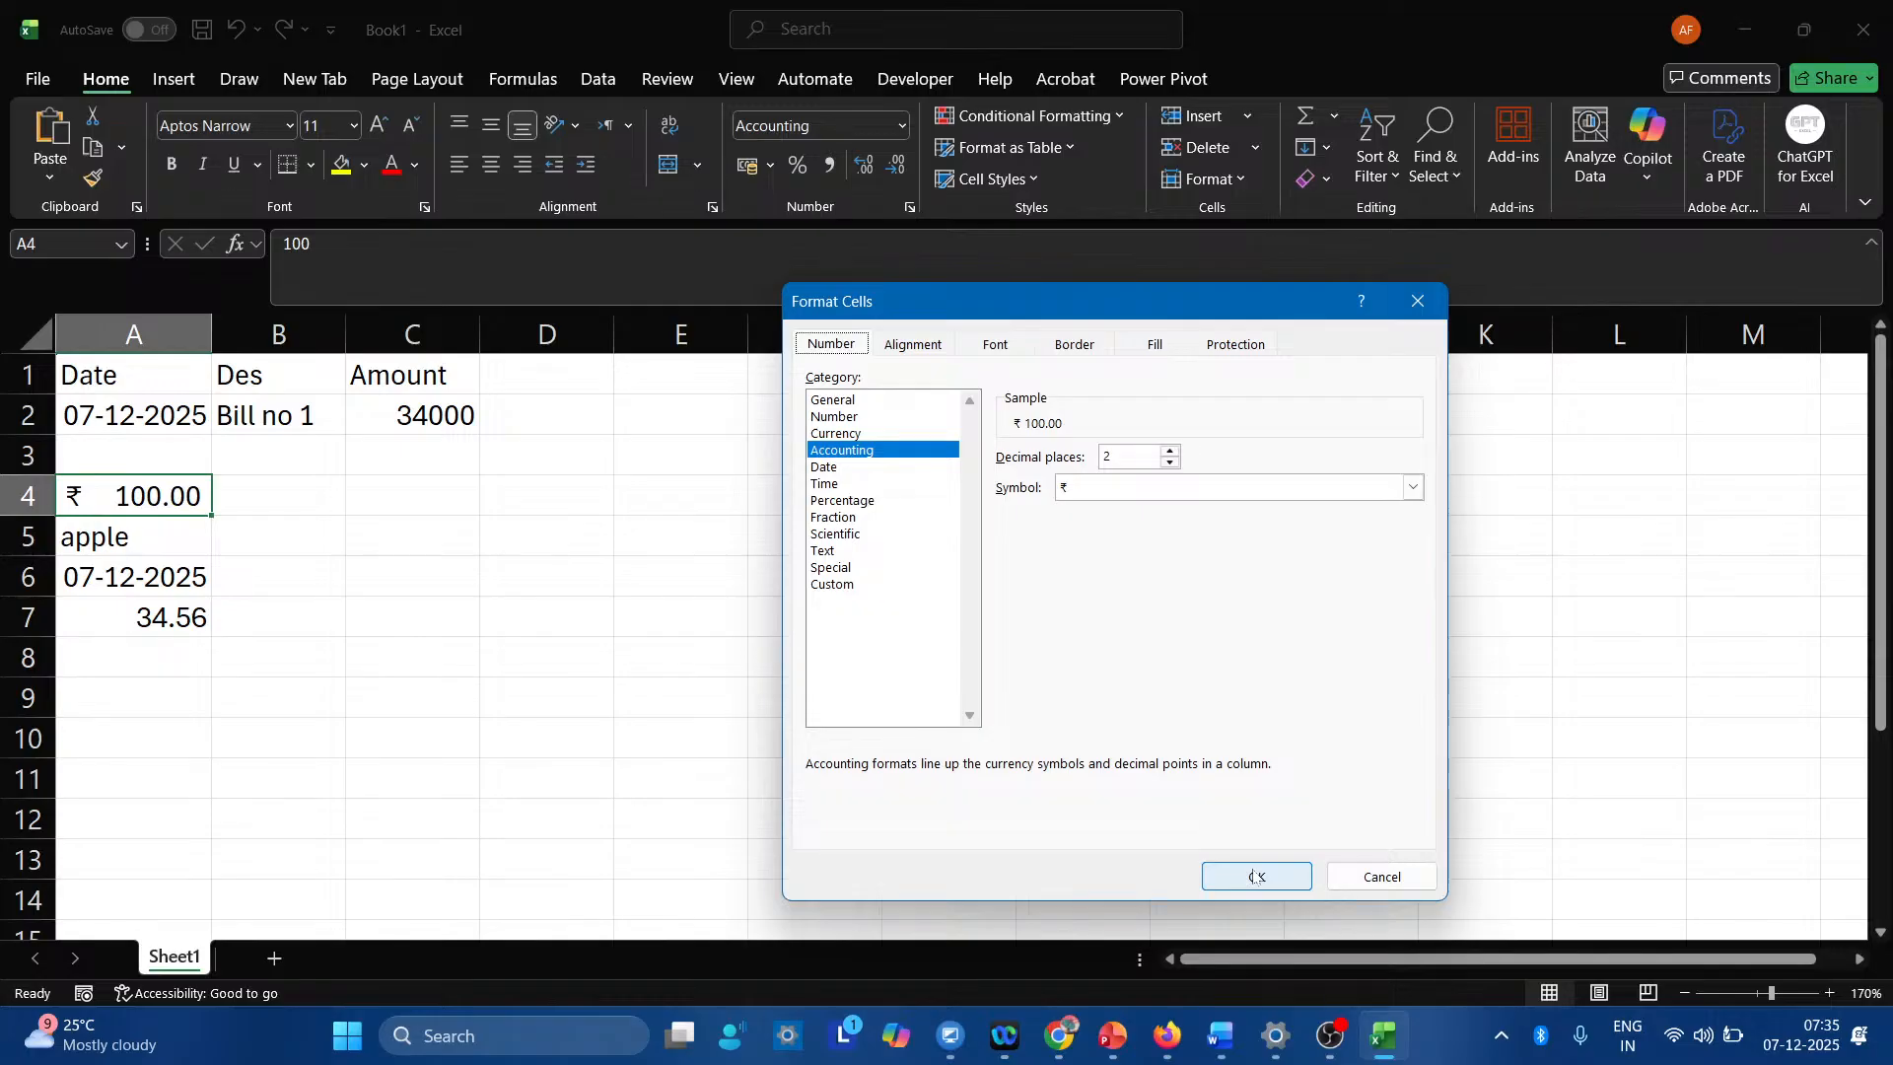
{"action": "left_click", "coordinate": [1259, 875]}
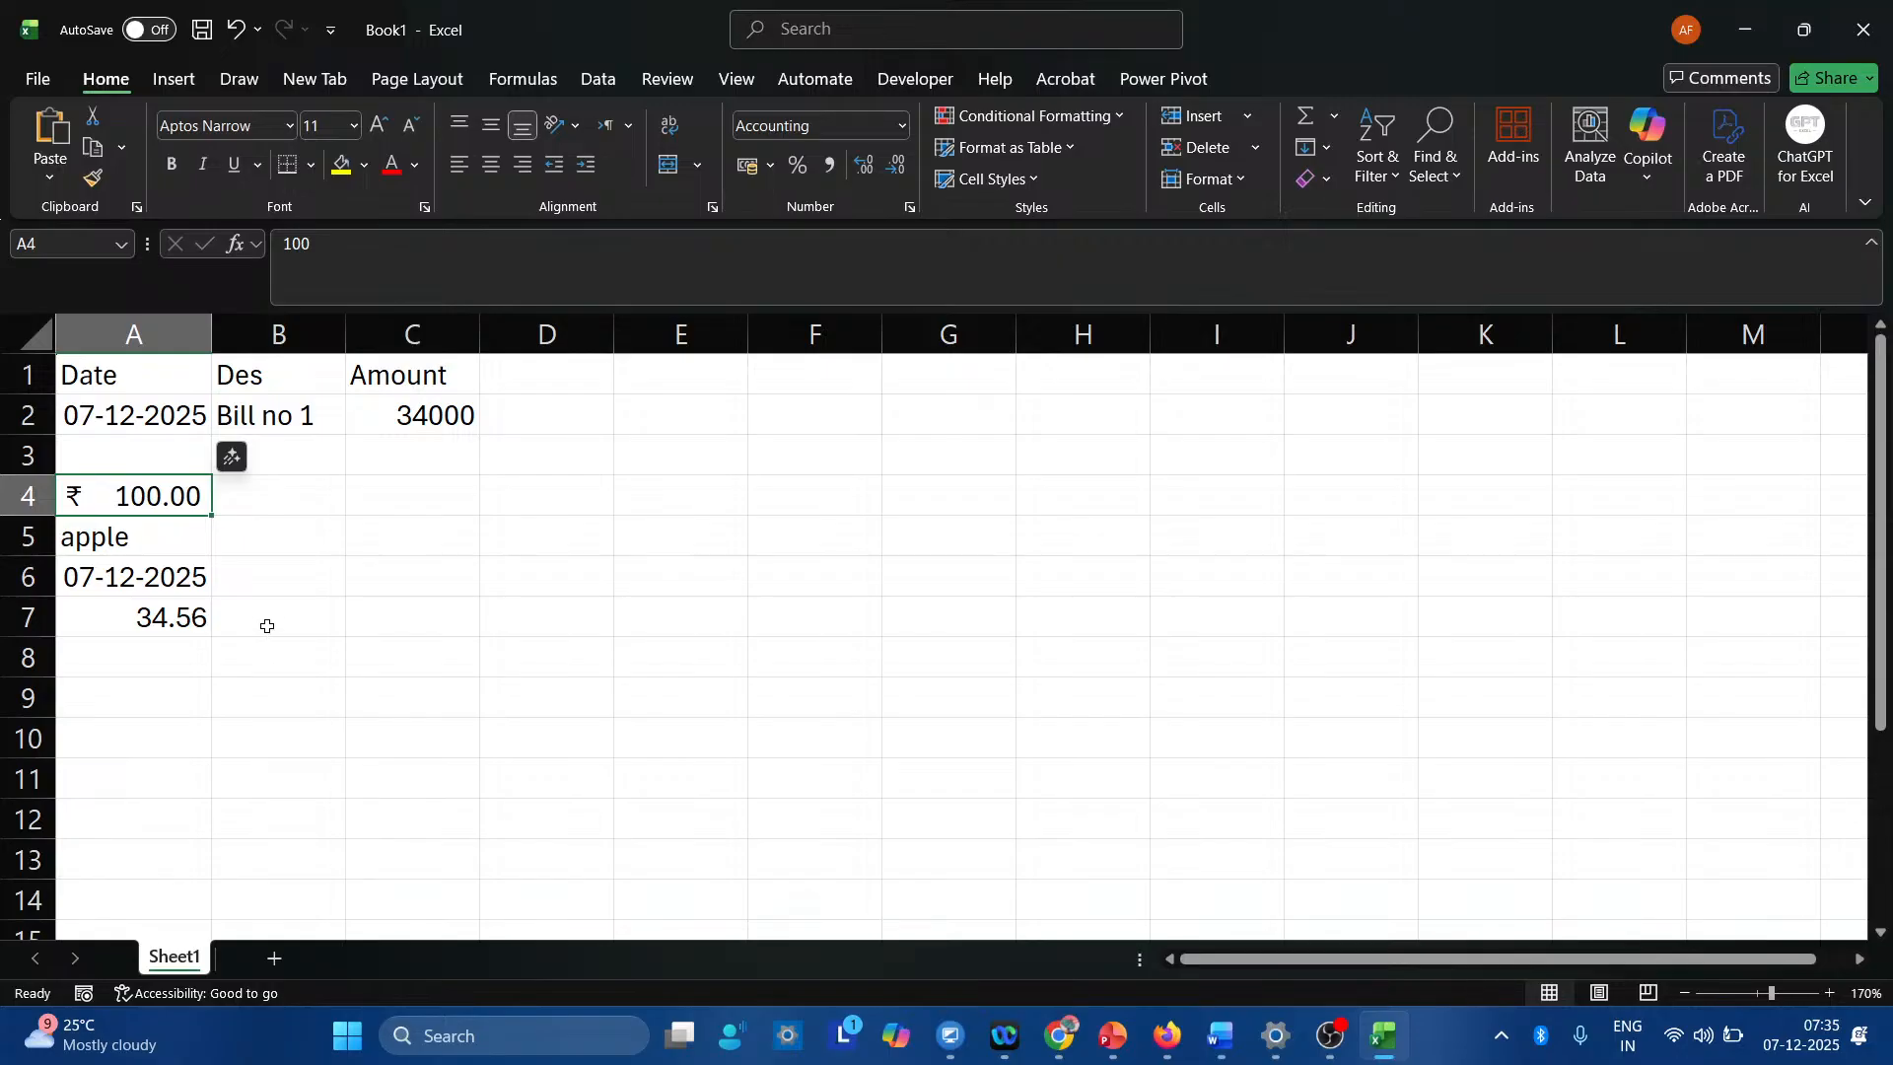
Assign the name tax to the empty cell B4.
{"action": "left_click", "coordinate": [289, 489]}
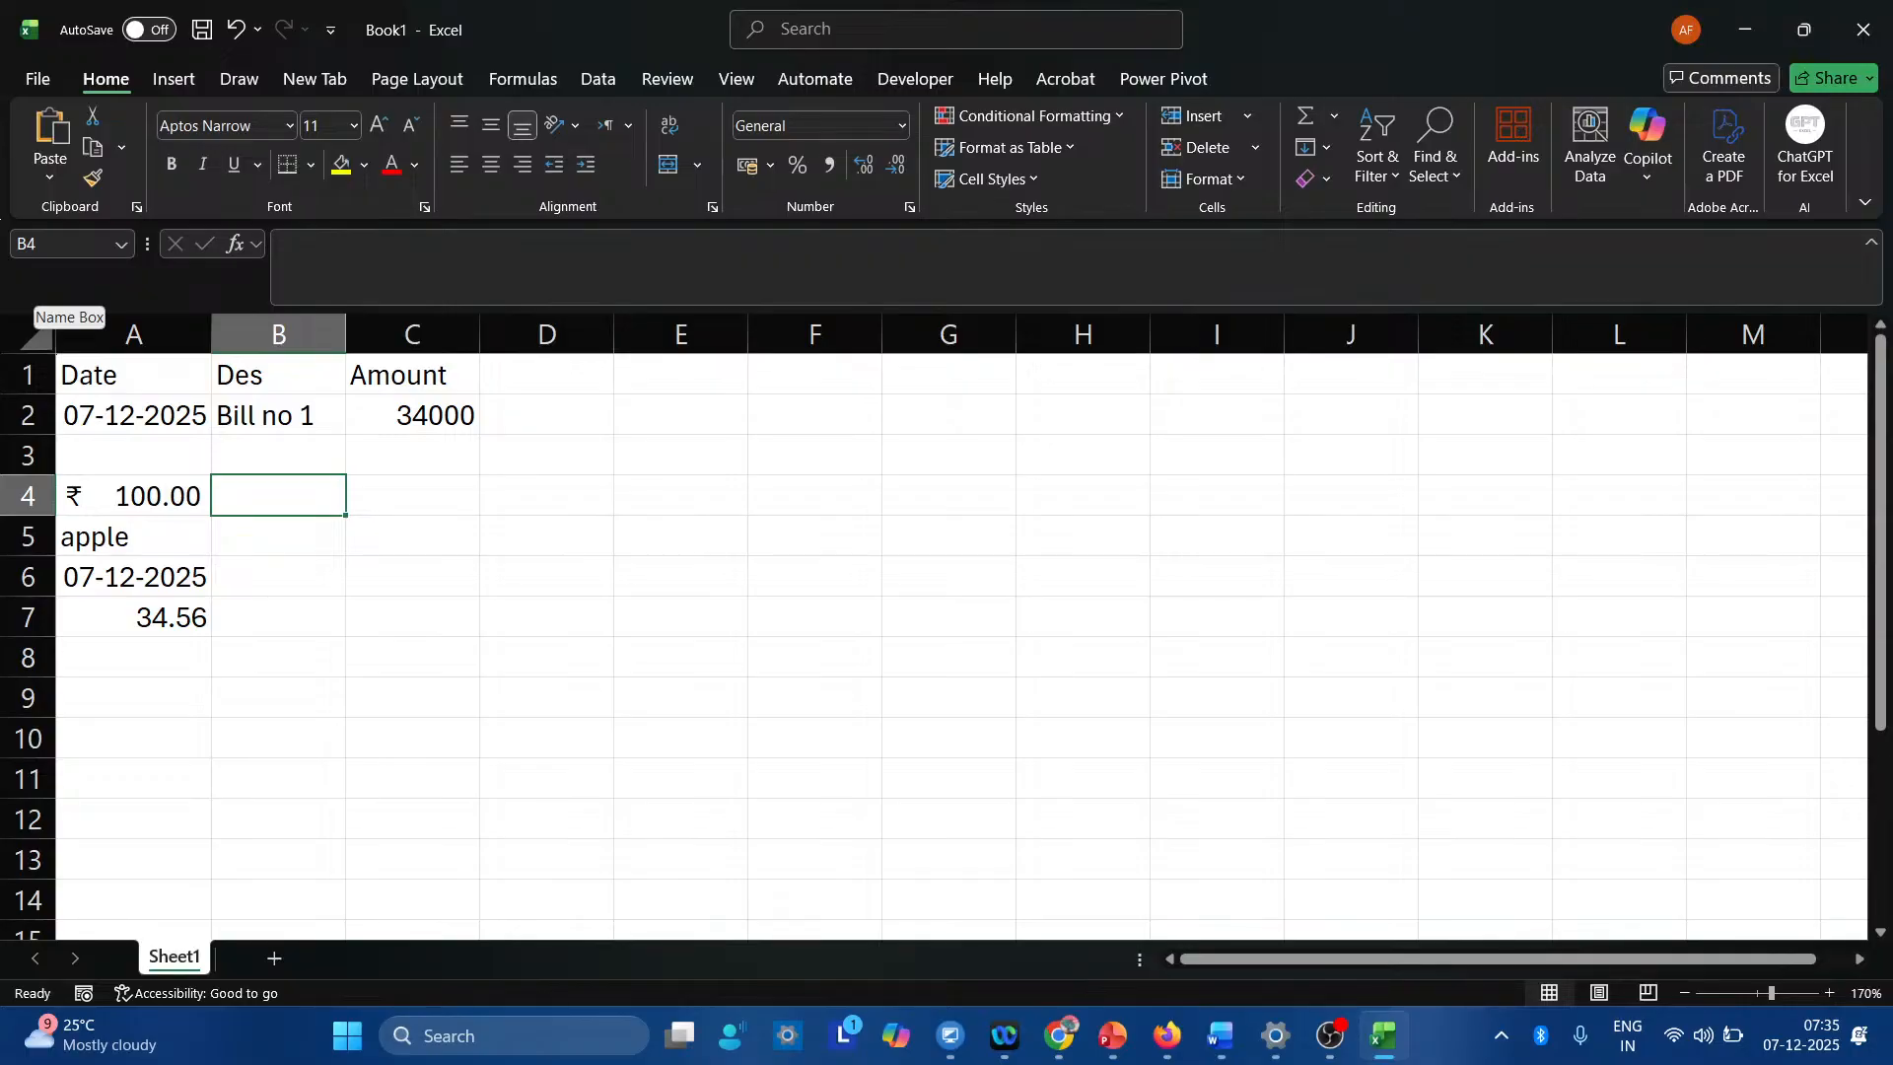
{"action": "left_click", "coordinate": [59, 243]}
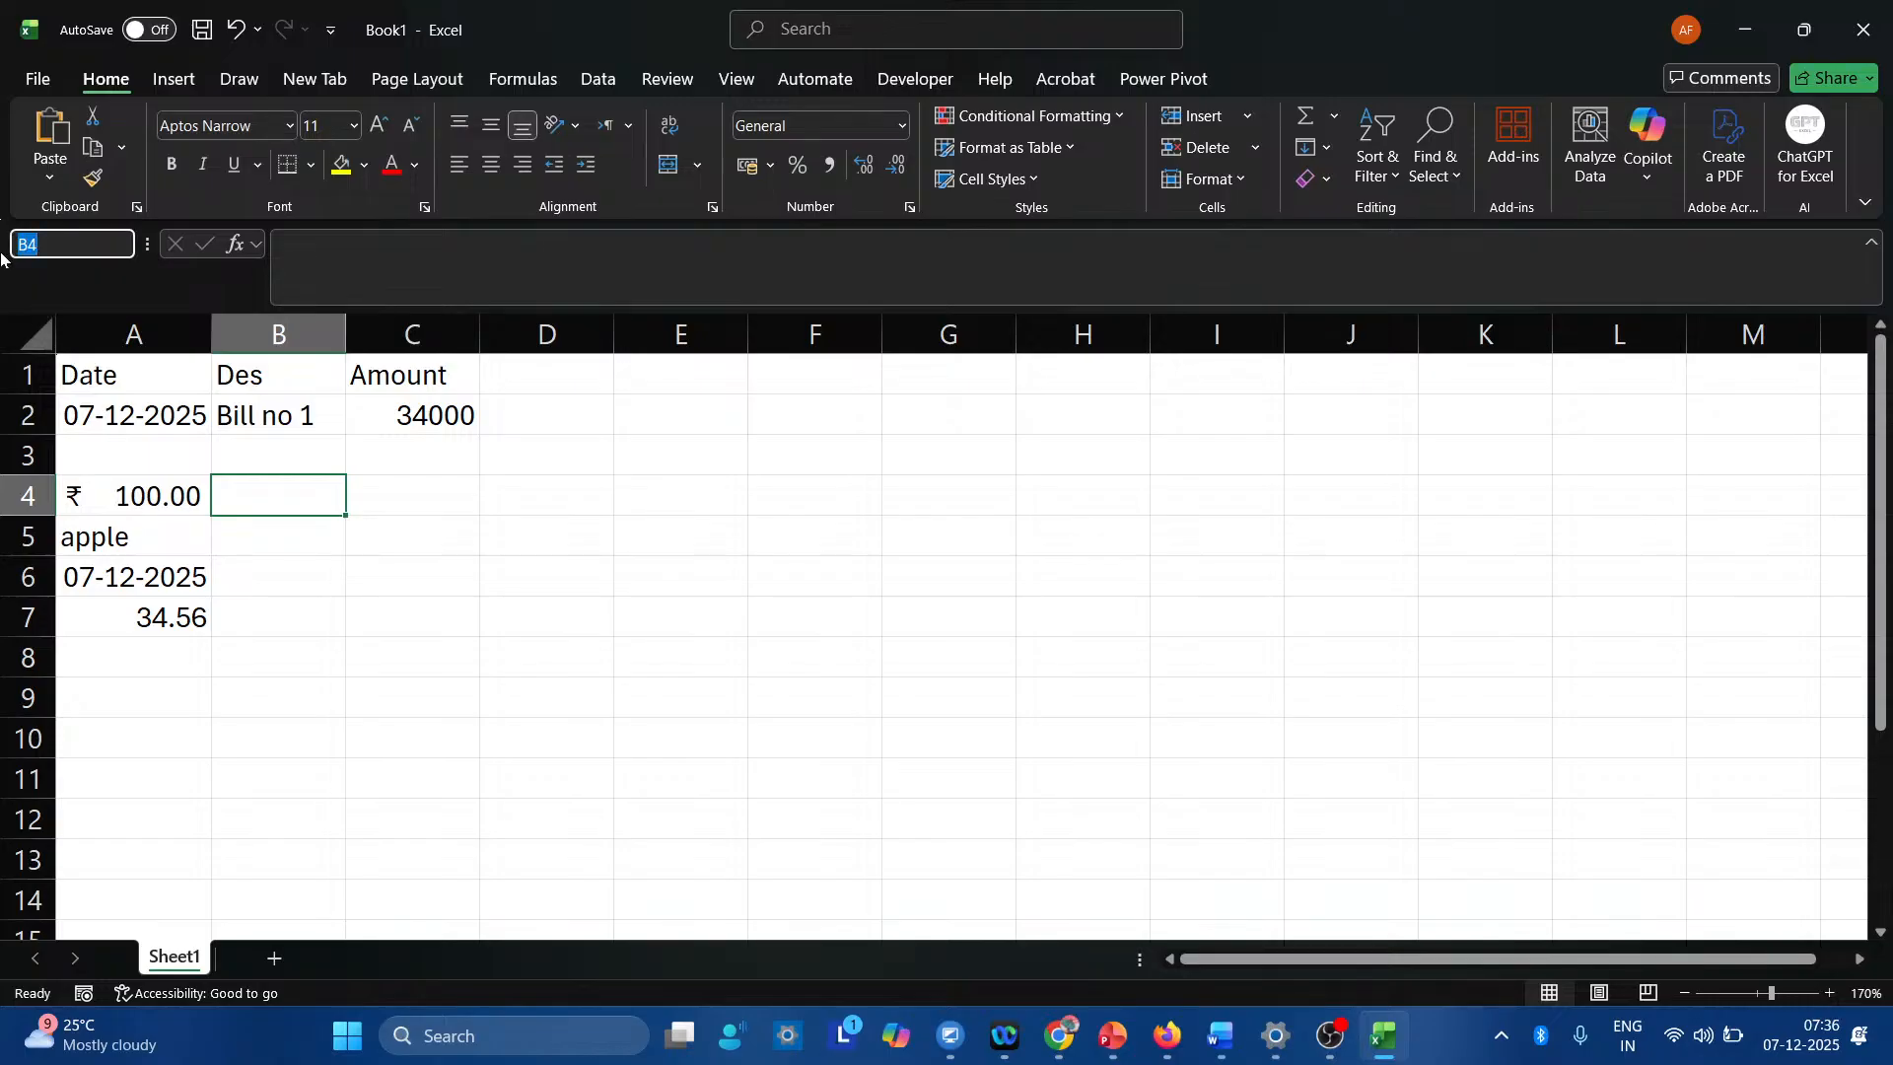
{"action": "type", "text": "tax"}
{"action": "key", "text": "Return"}
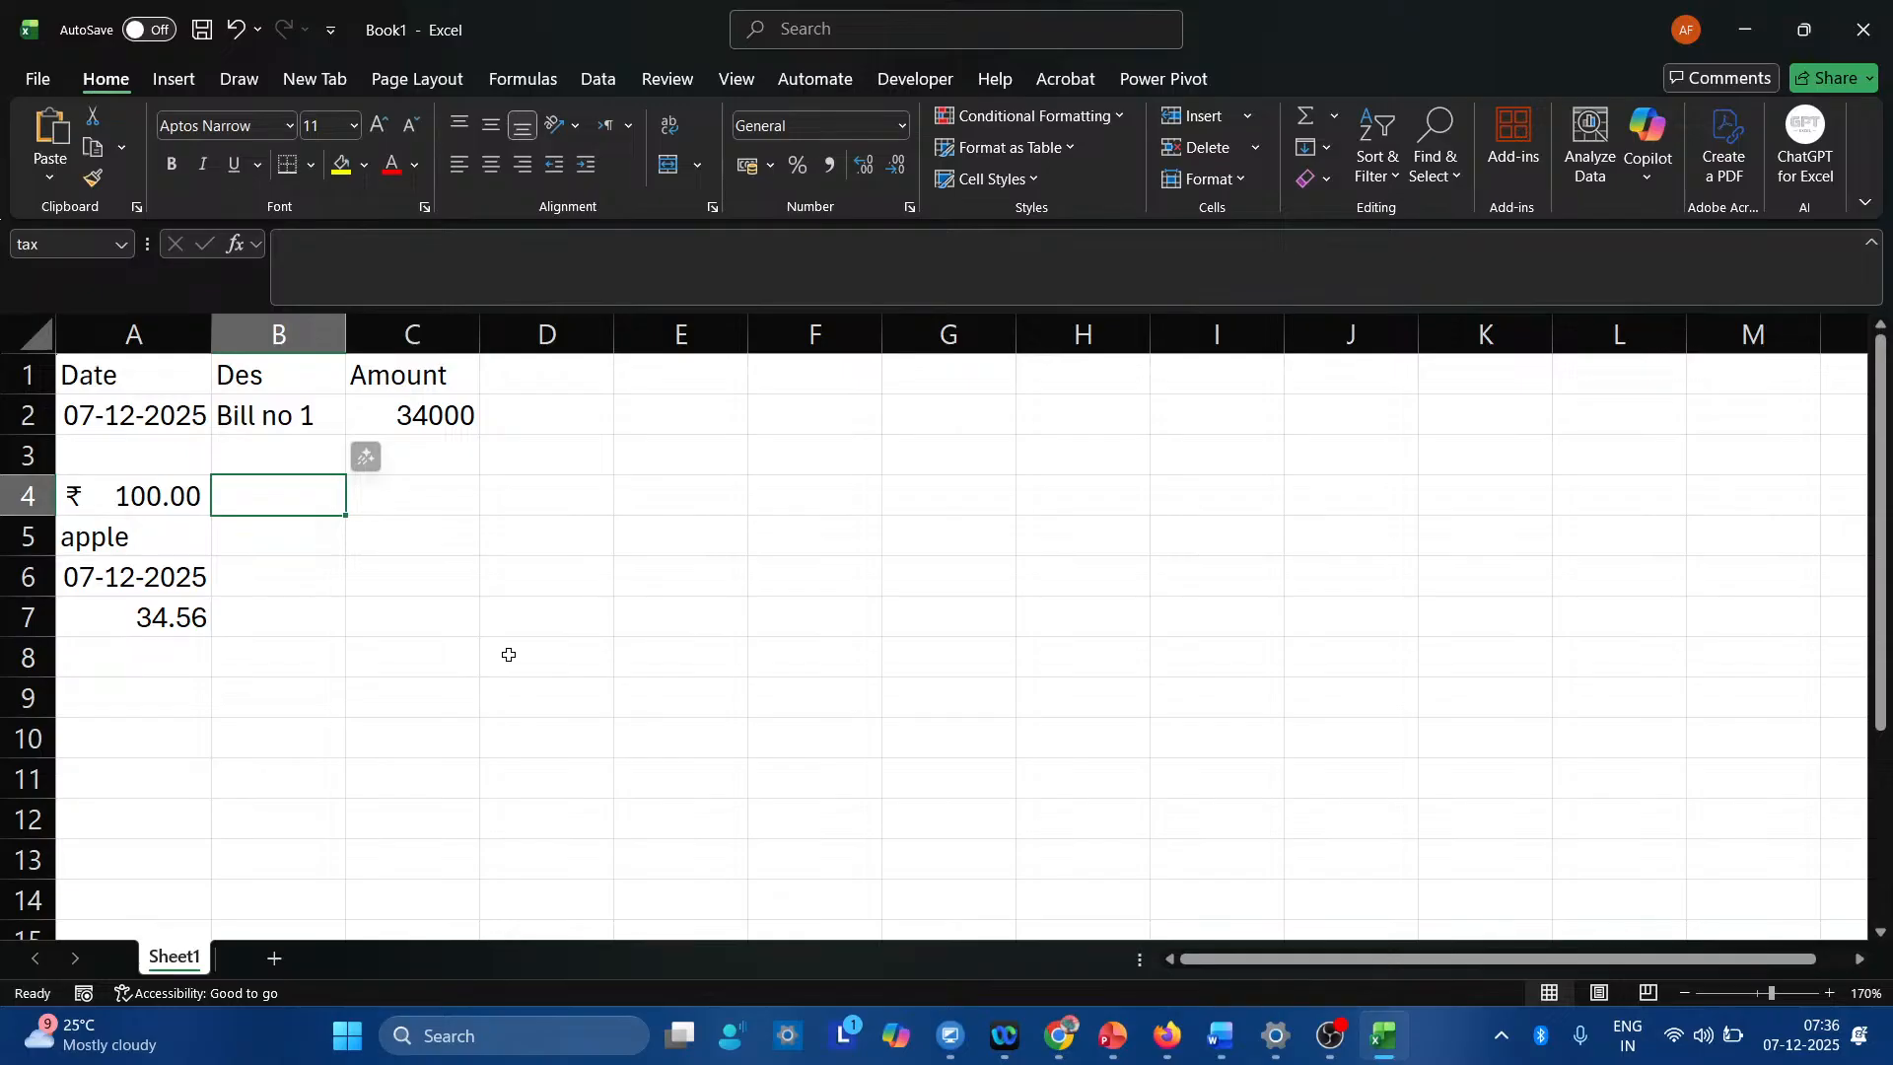
Assign the name total to cell B5, and check the workbook's defined names in the Name Manager.
{"action": "left_click", "coordinate": [265, 556]}
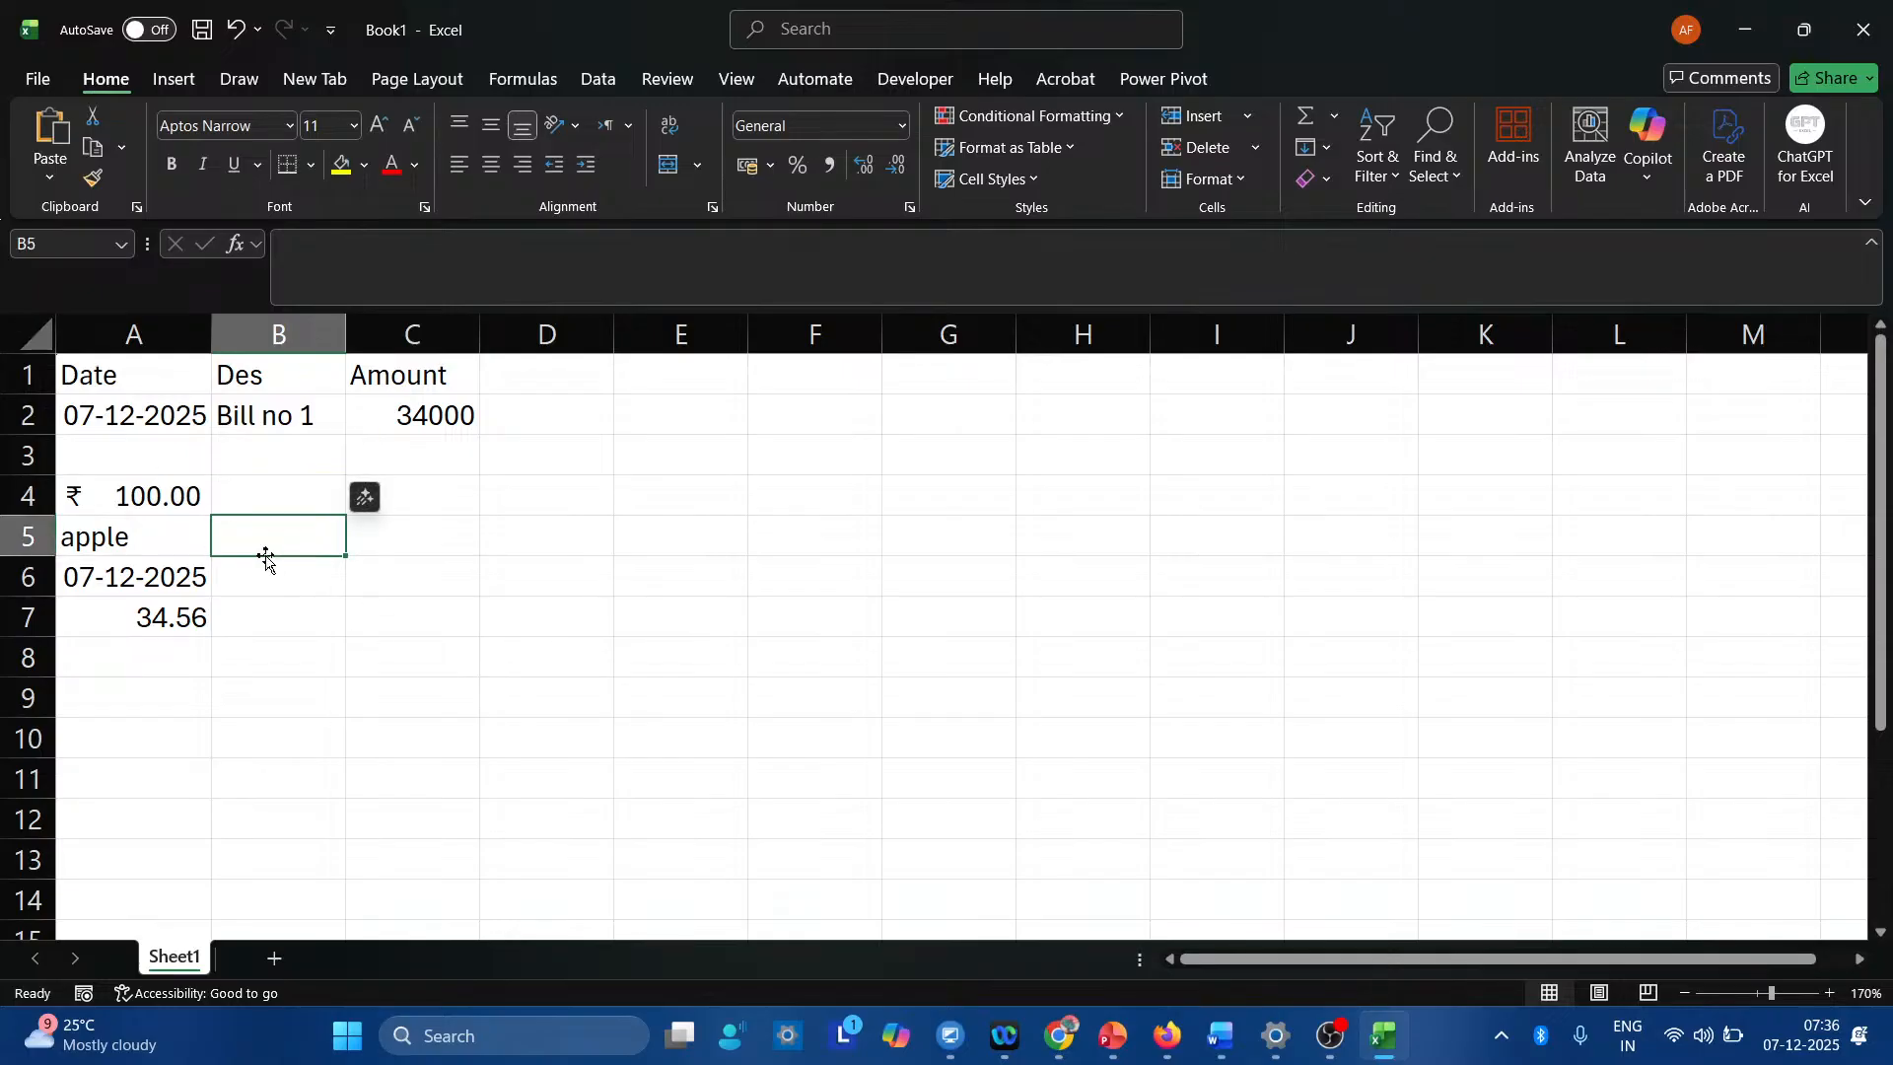
{"action": "left_click", "coordinate": [55, 244]}
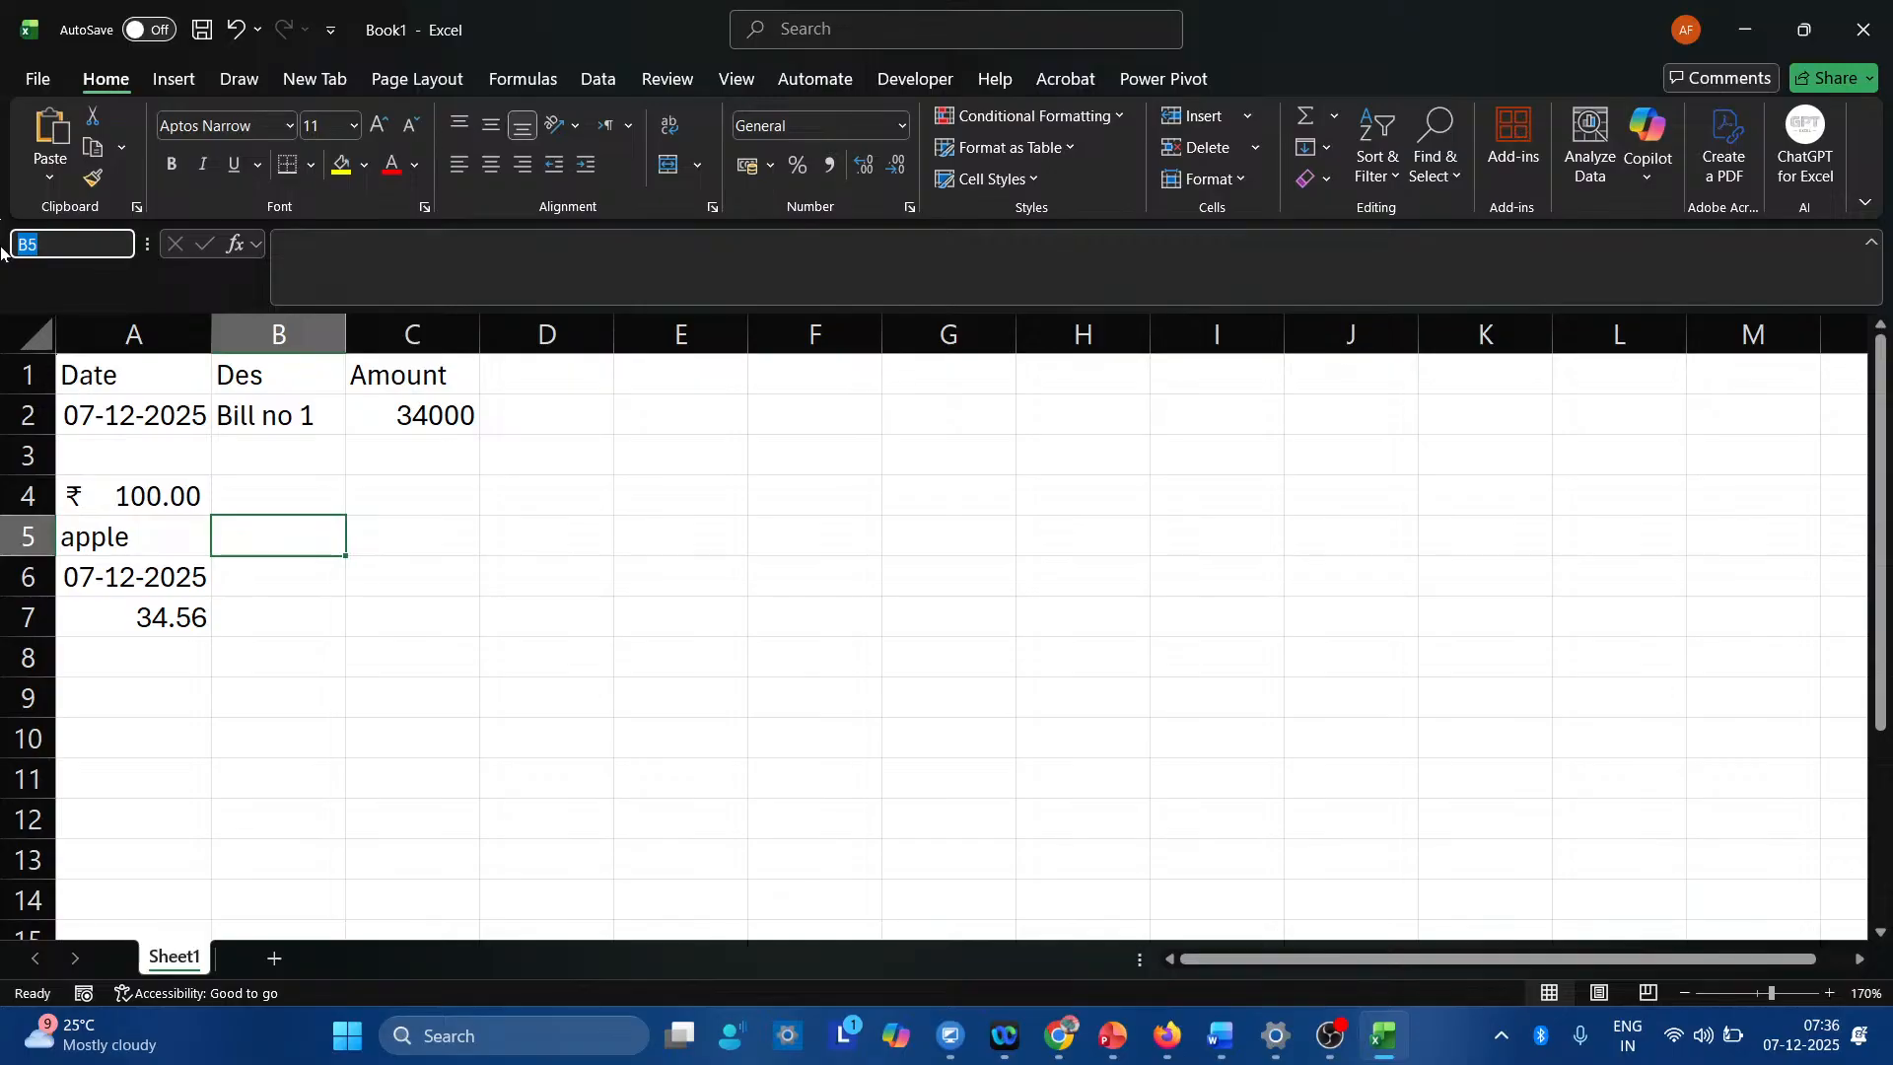
{"action": "type", "text": "totl"}
{"action": "key", "text": "BackSpace"}
{"action": "type", "text": "al"}
{"action": "key", "text": "XF86AudioRaiseVolume"}
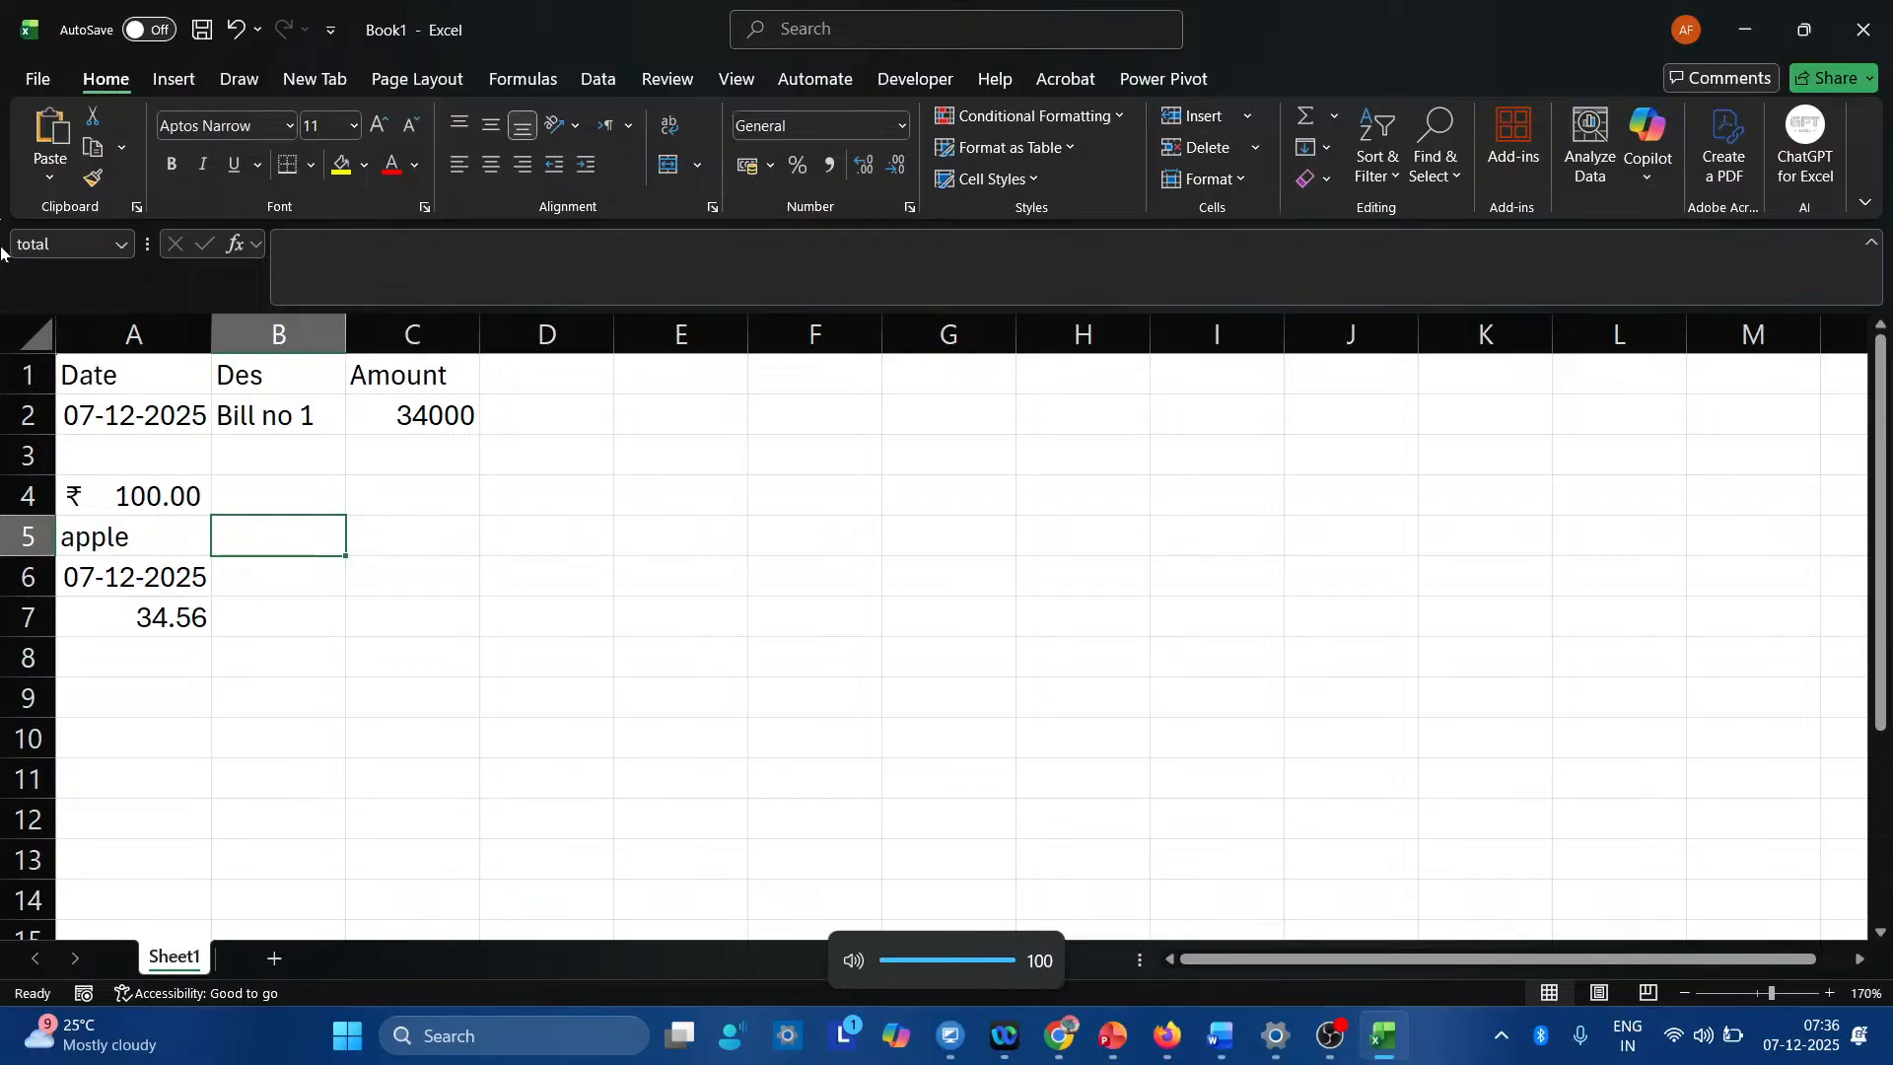
{"action": "key", "text": "ctrl+F3"}
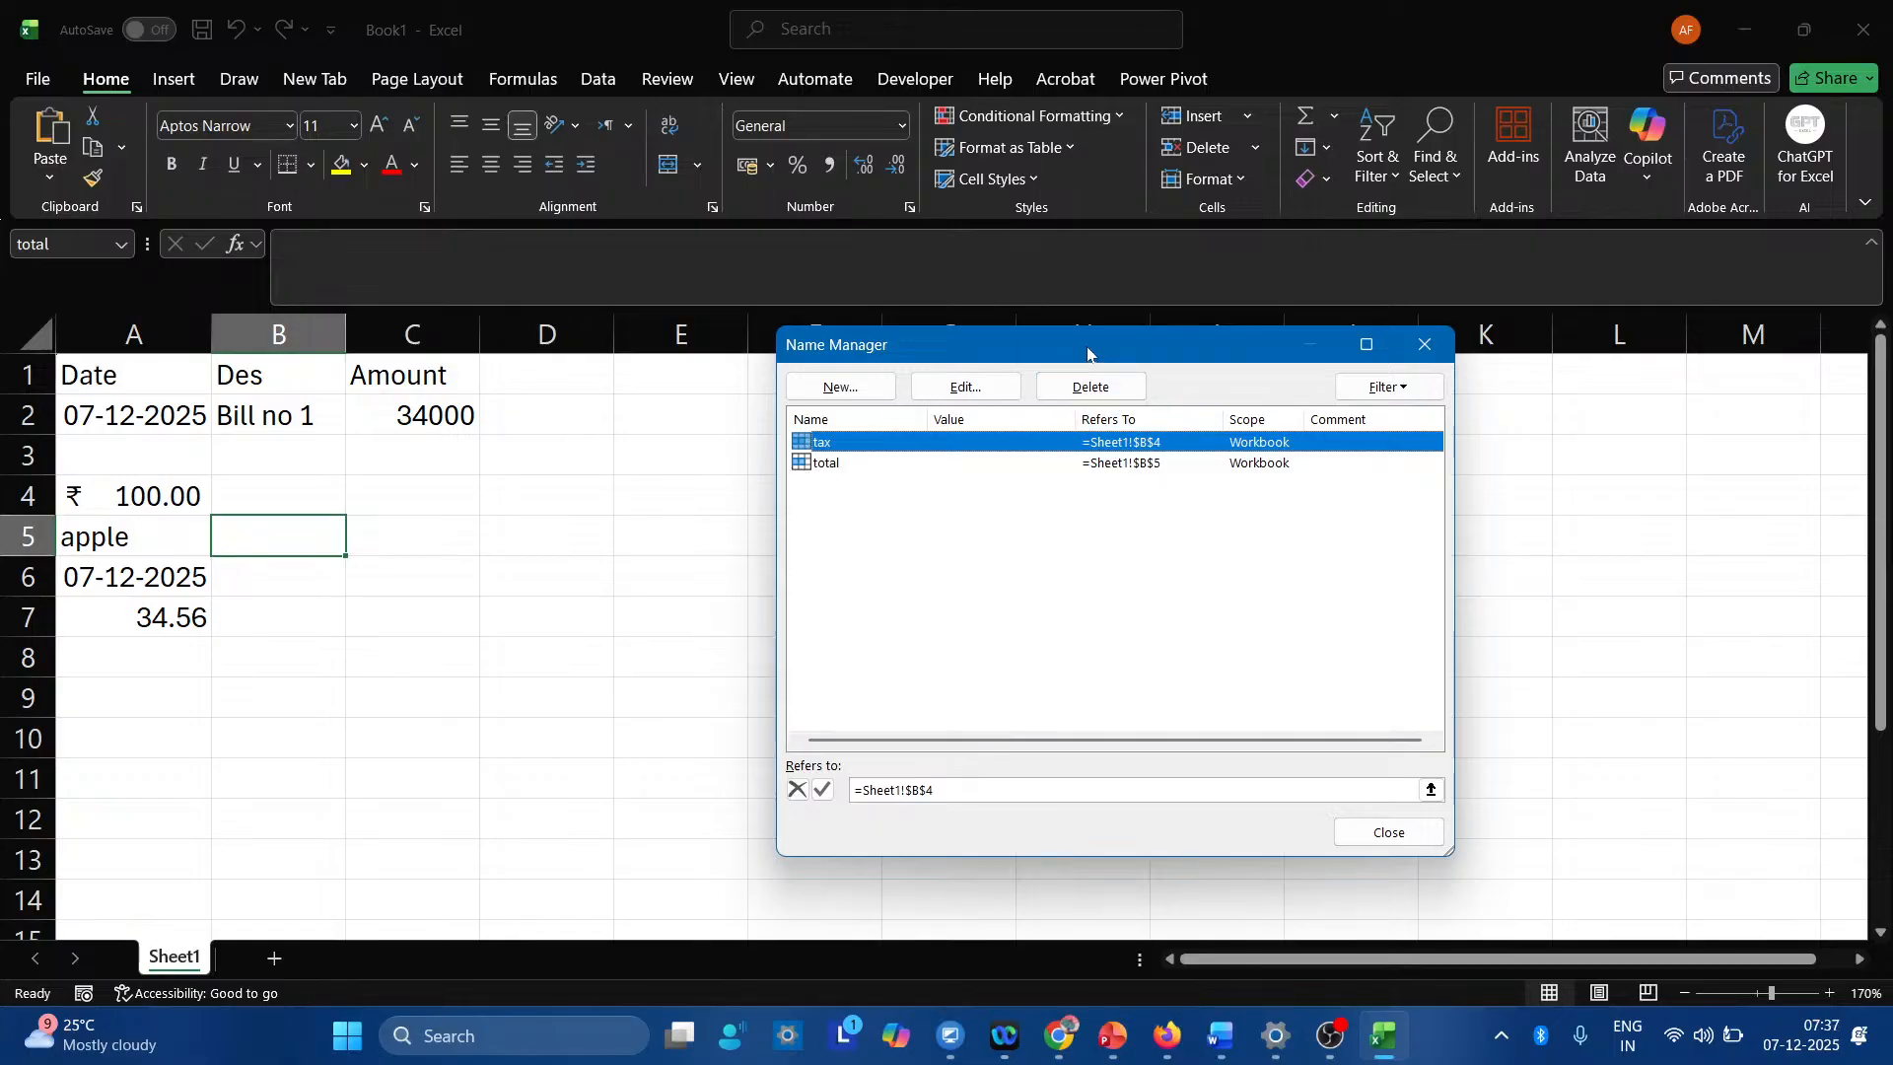
{"action": "left_click_drag", "start_coordinate": [1088, 352], "coordinate": [739, 302]}
{"action": "right_click", "coordinate": [739, 300]}
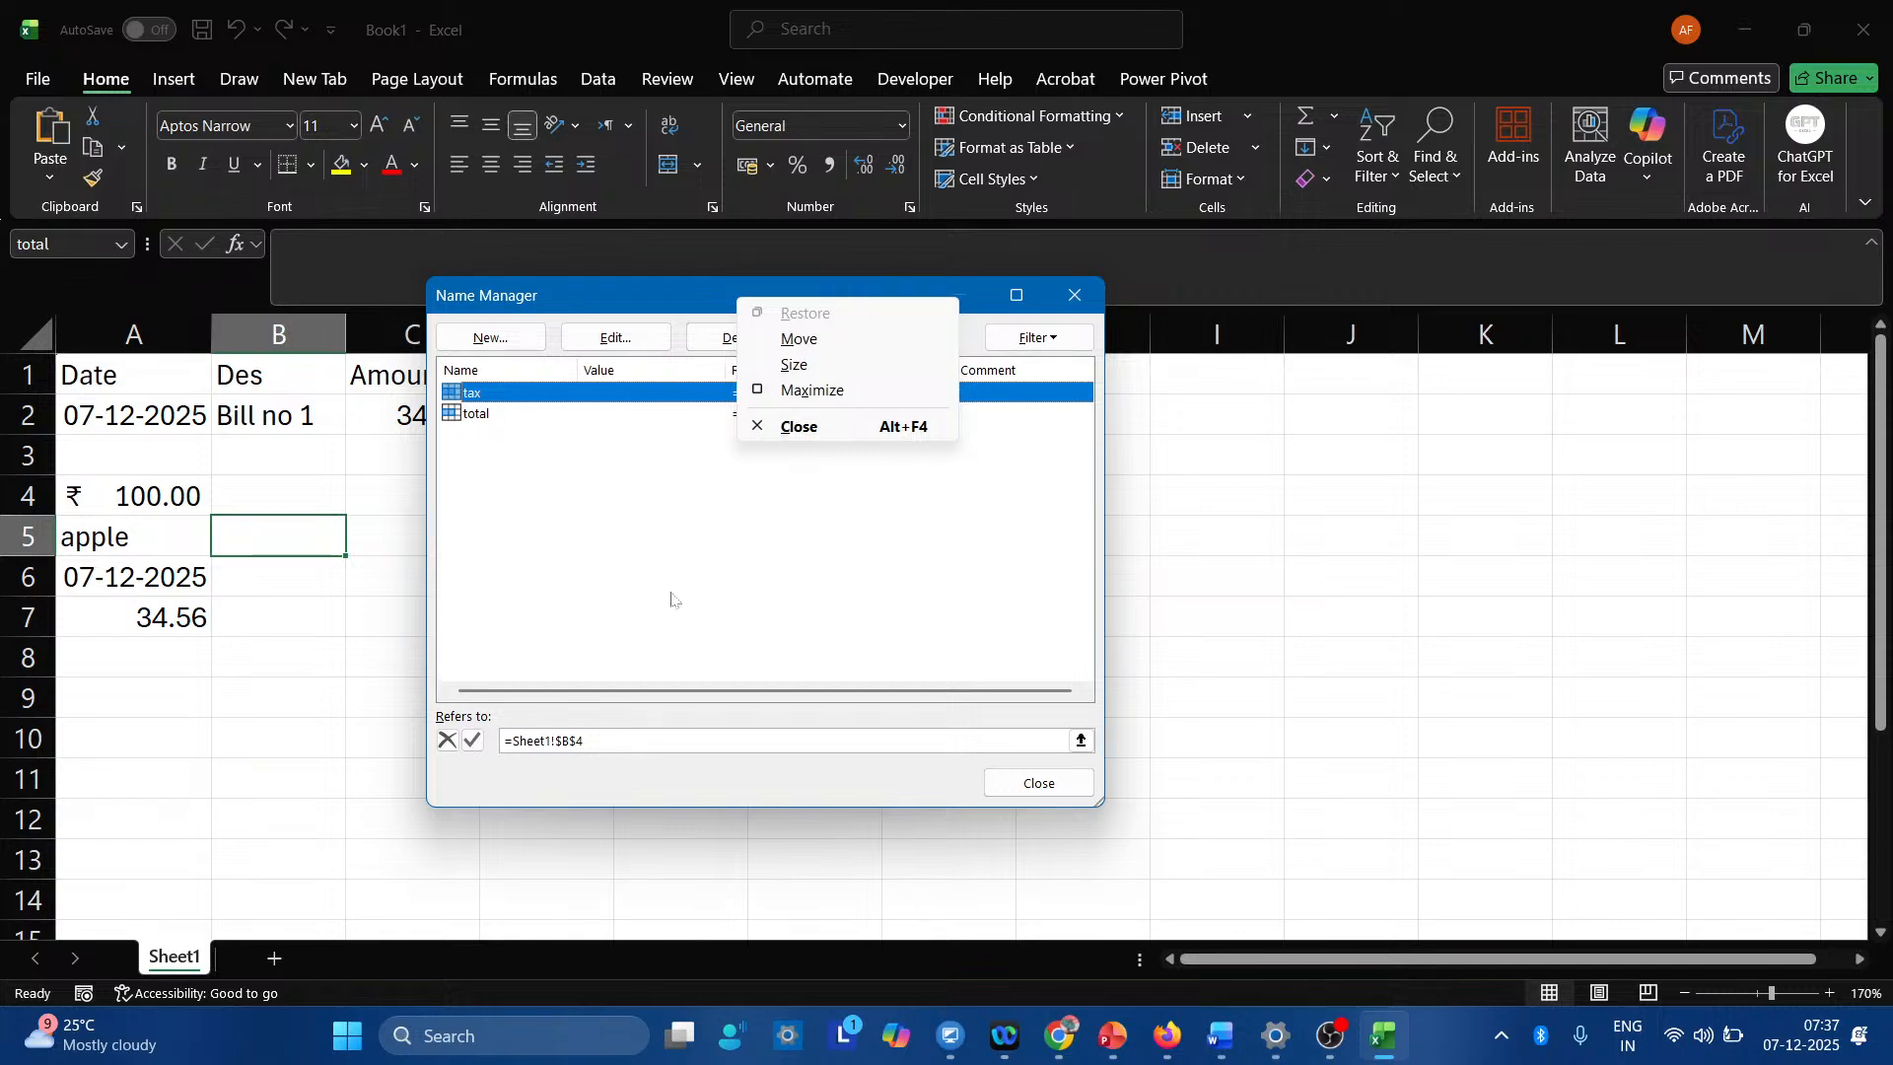
{"action": "left_click", "coordinate": [1057, 781]}
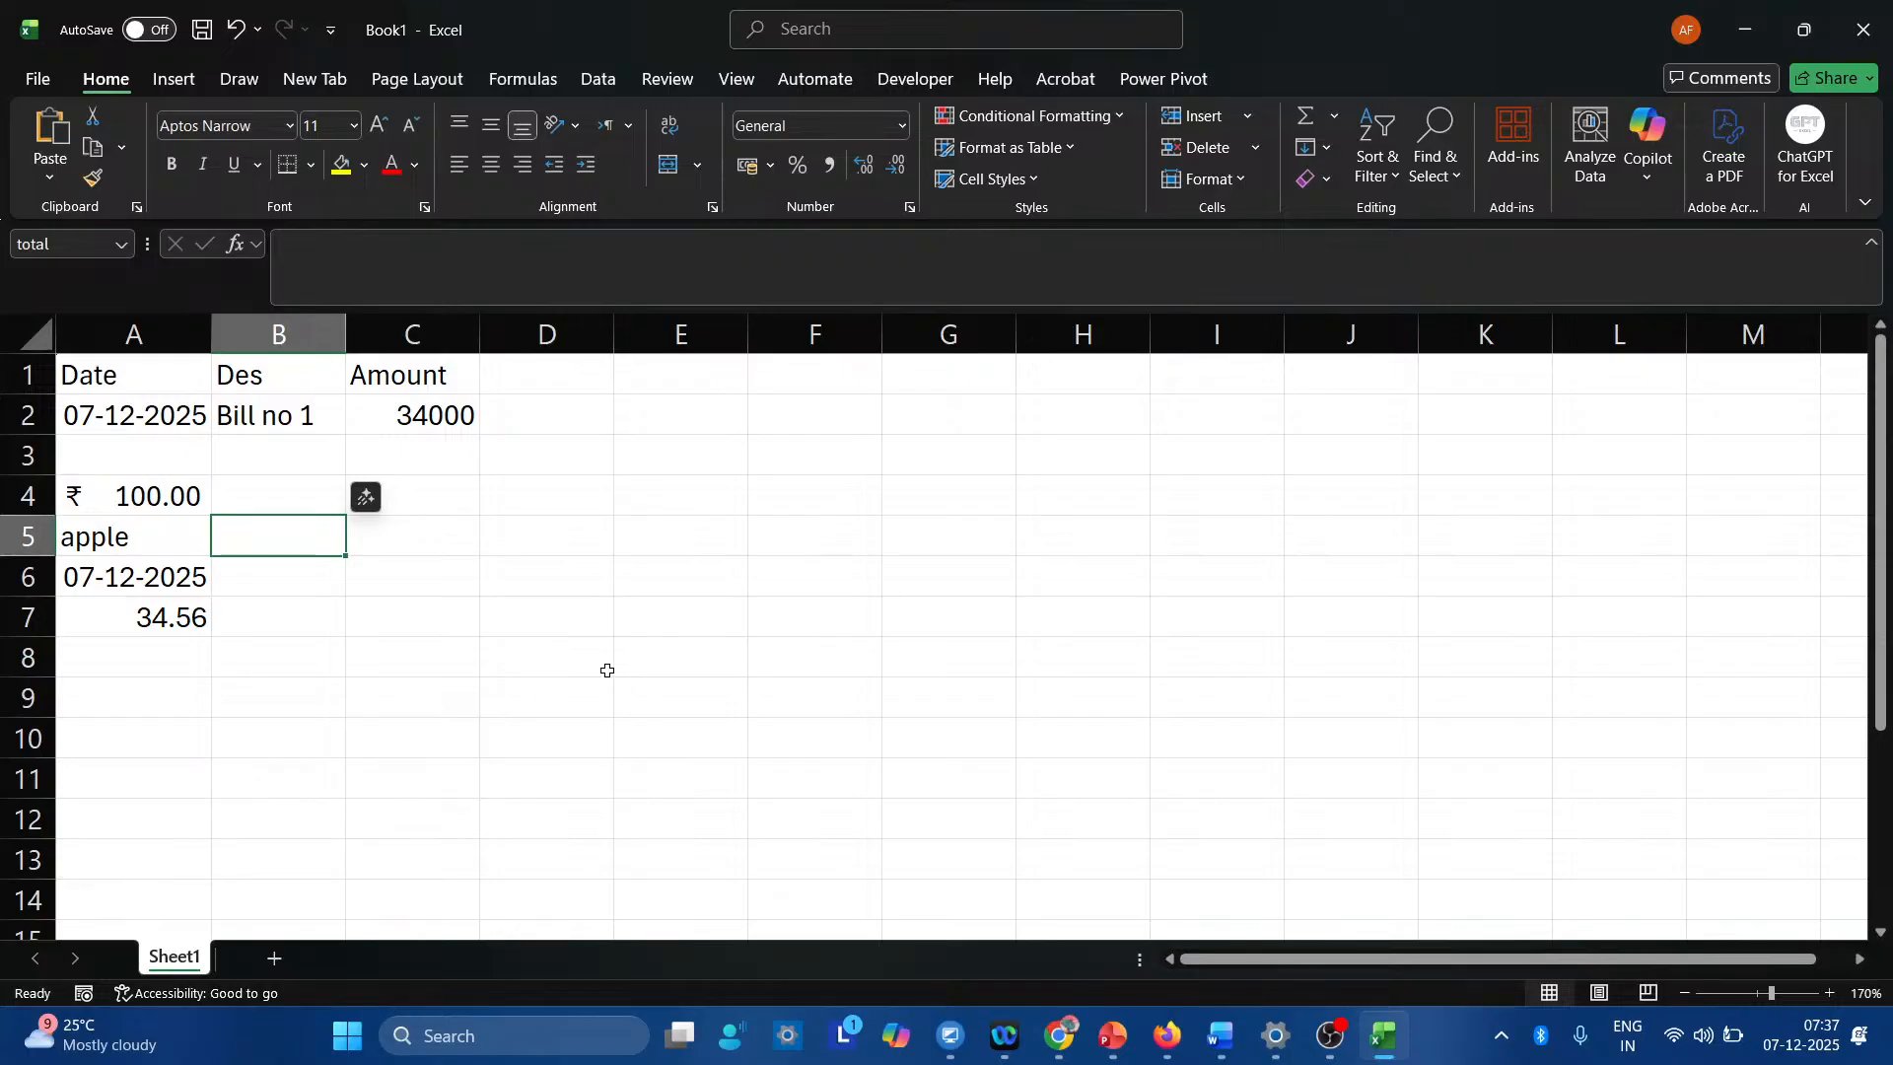
Enter 100 in cell D4, 200 in cell E4 and the plain entry 100+200 in cell F4.
{"action": "left_click", "coordinate": [576, 495]}
{"action": "type", "text": "100"}
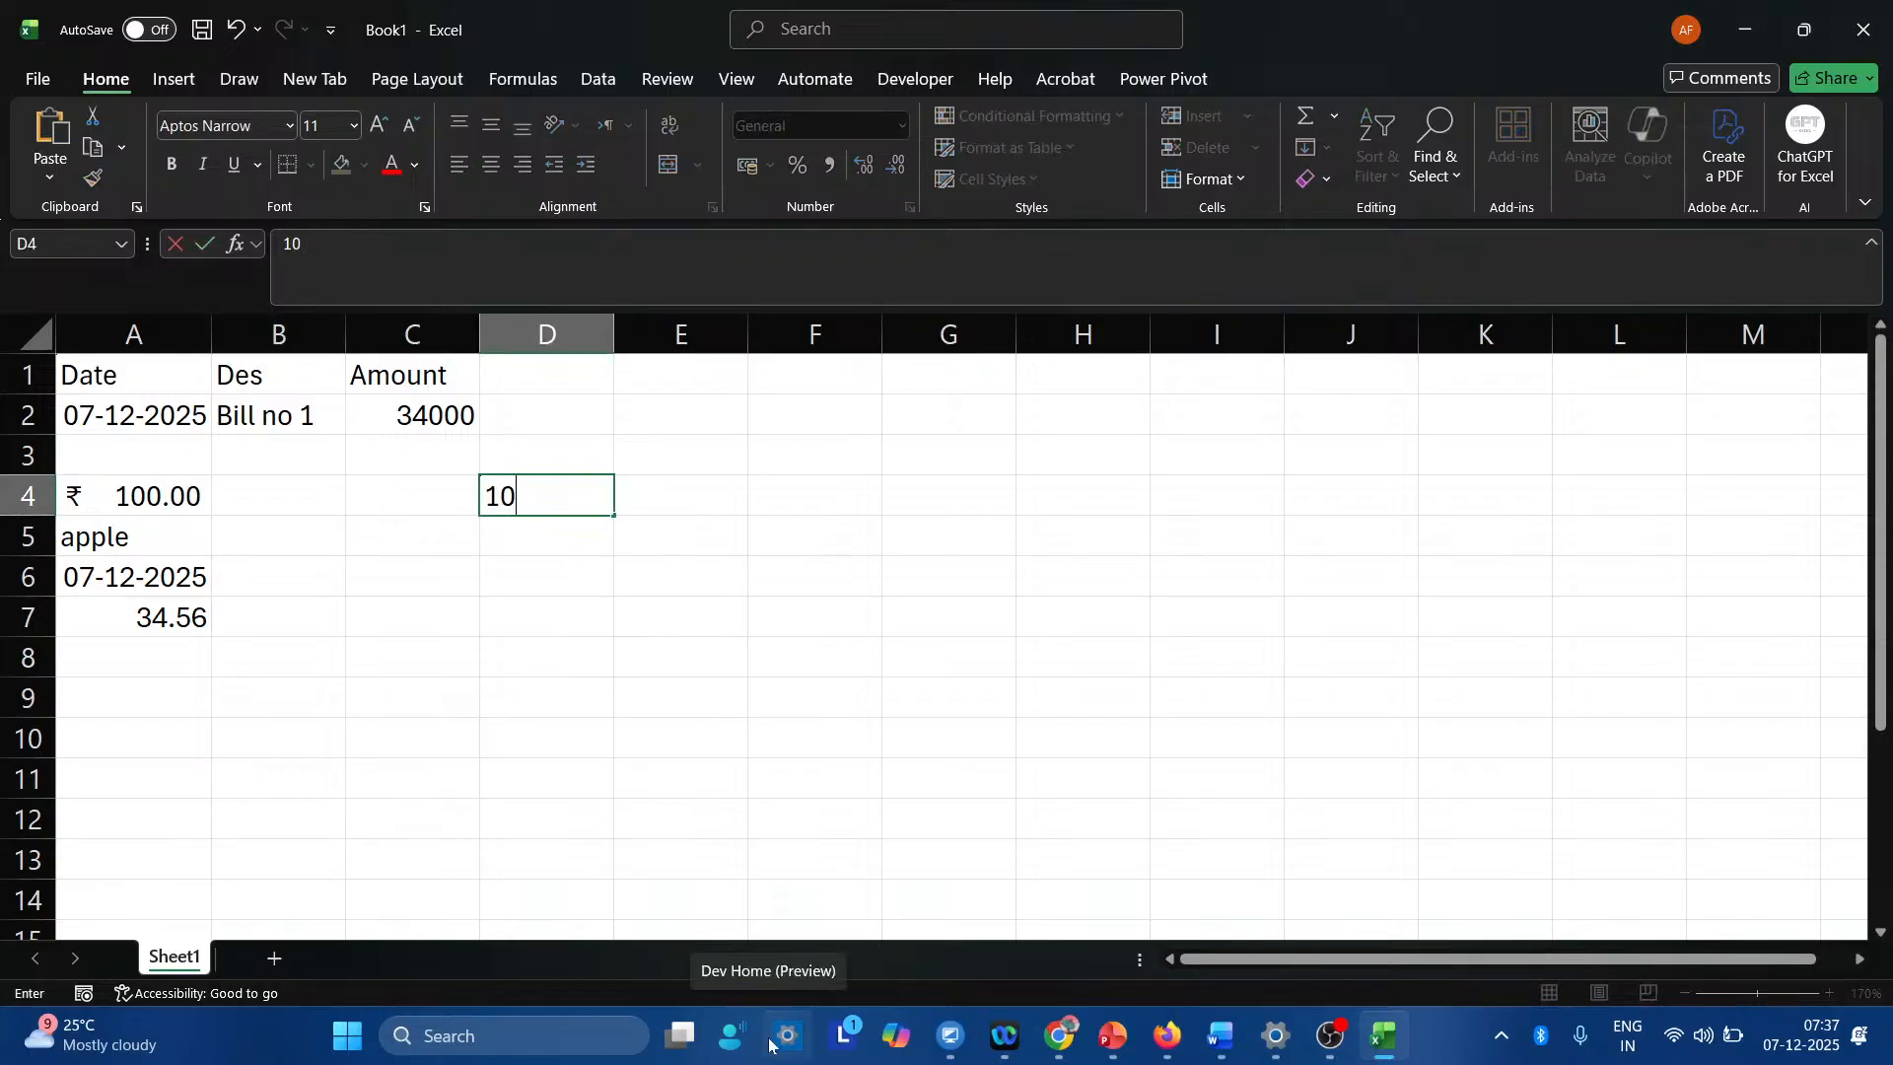
{"action": "key", "text": "Tab"}
{"action": "type", "text": "200"}
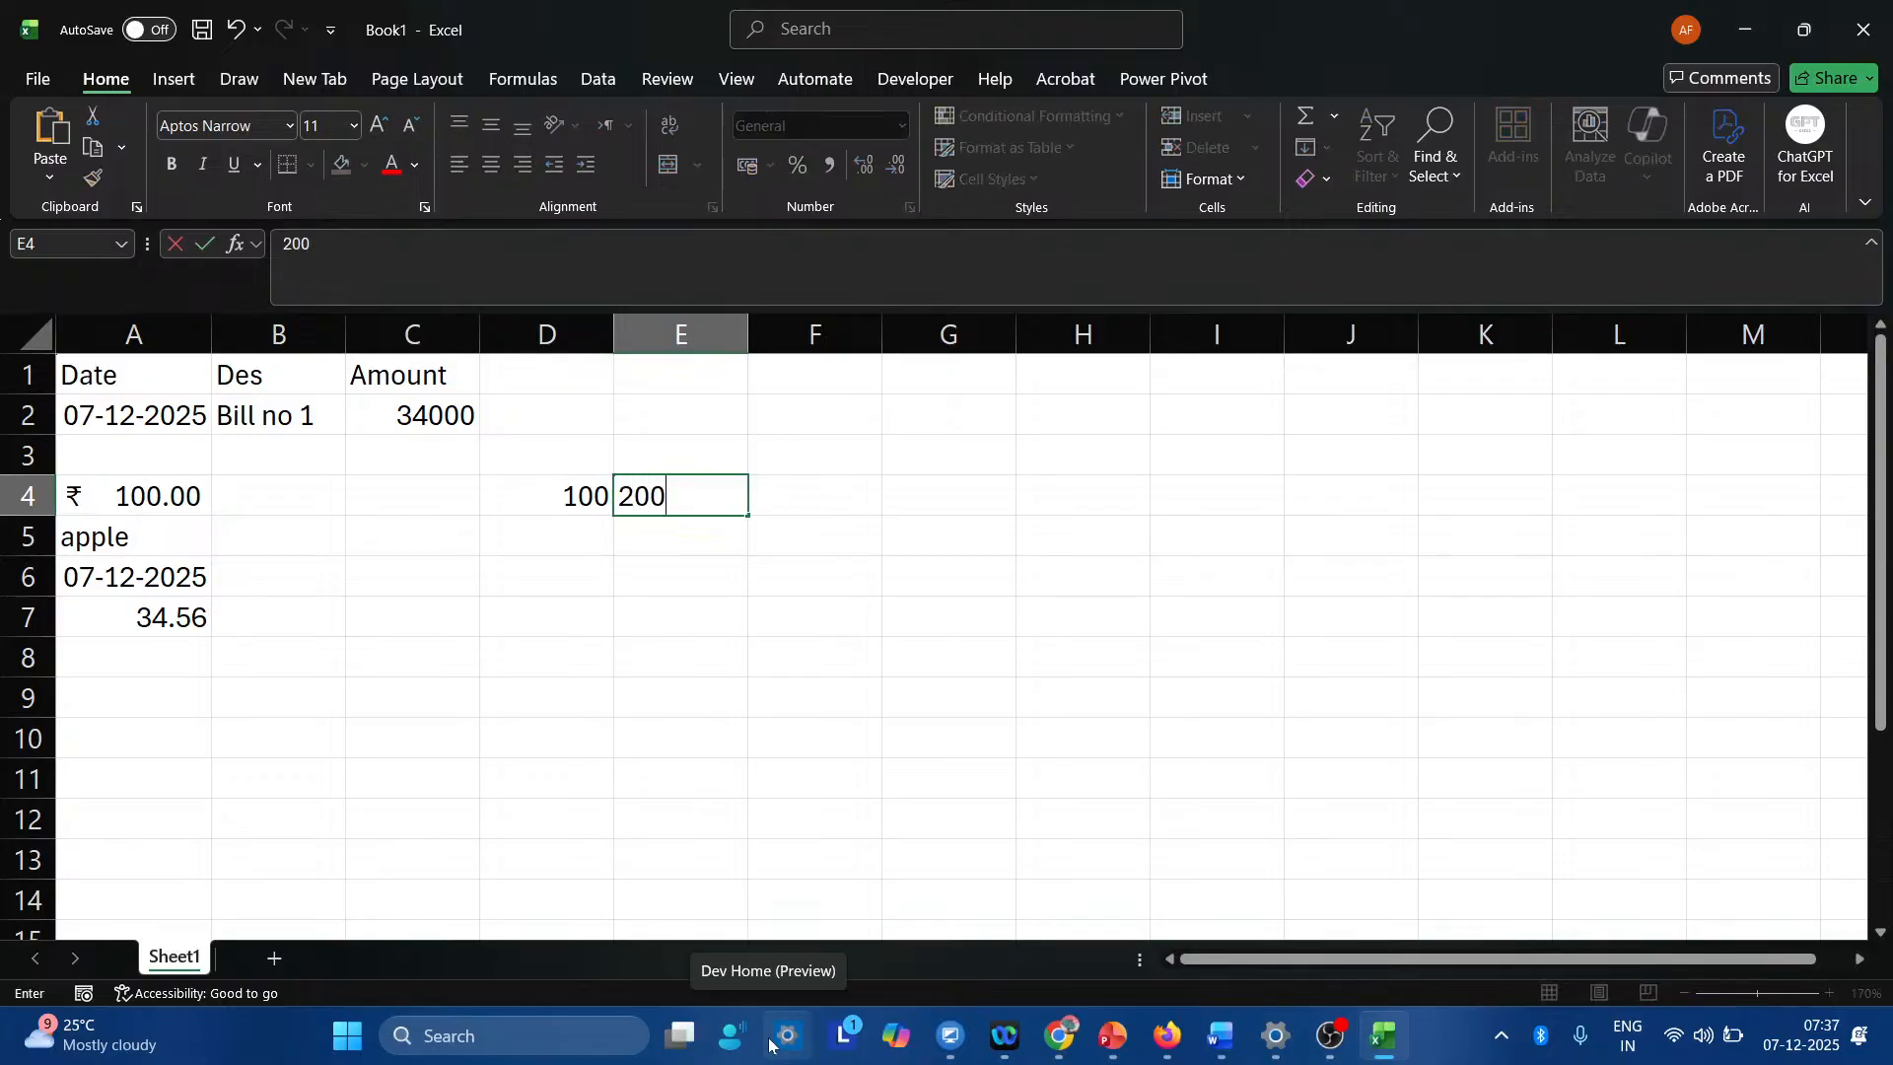
{"action": "key", "text": "Tab"}
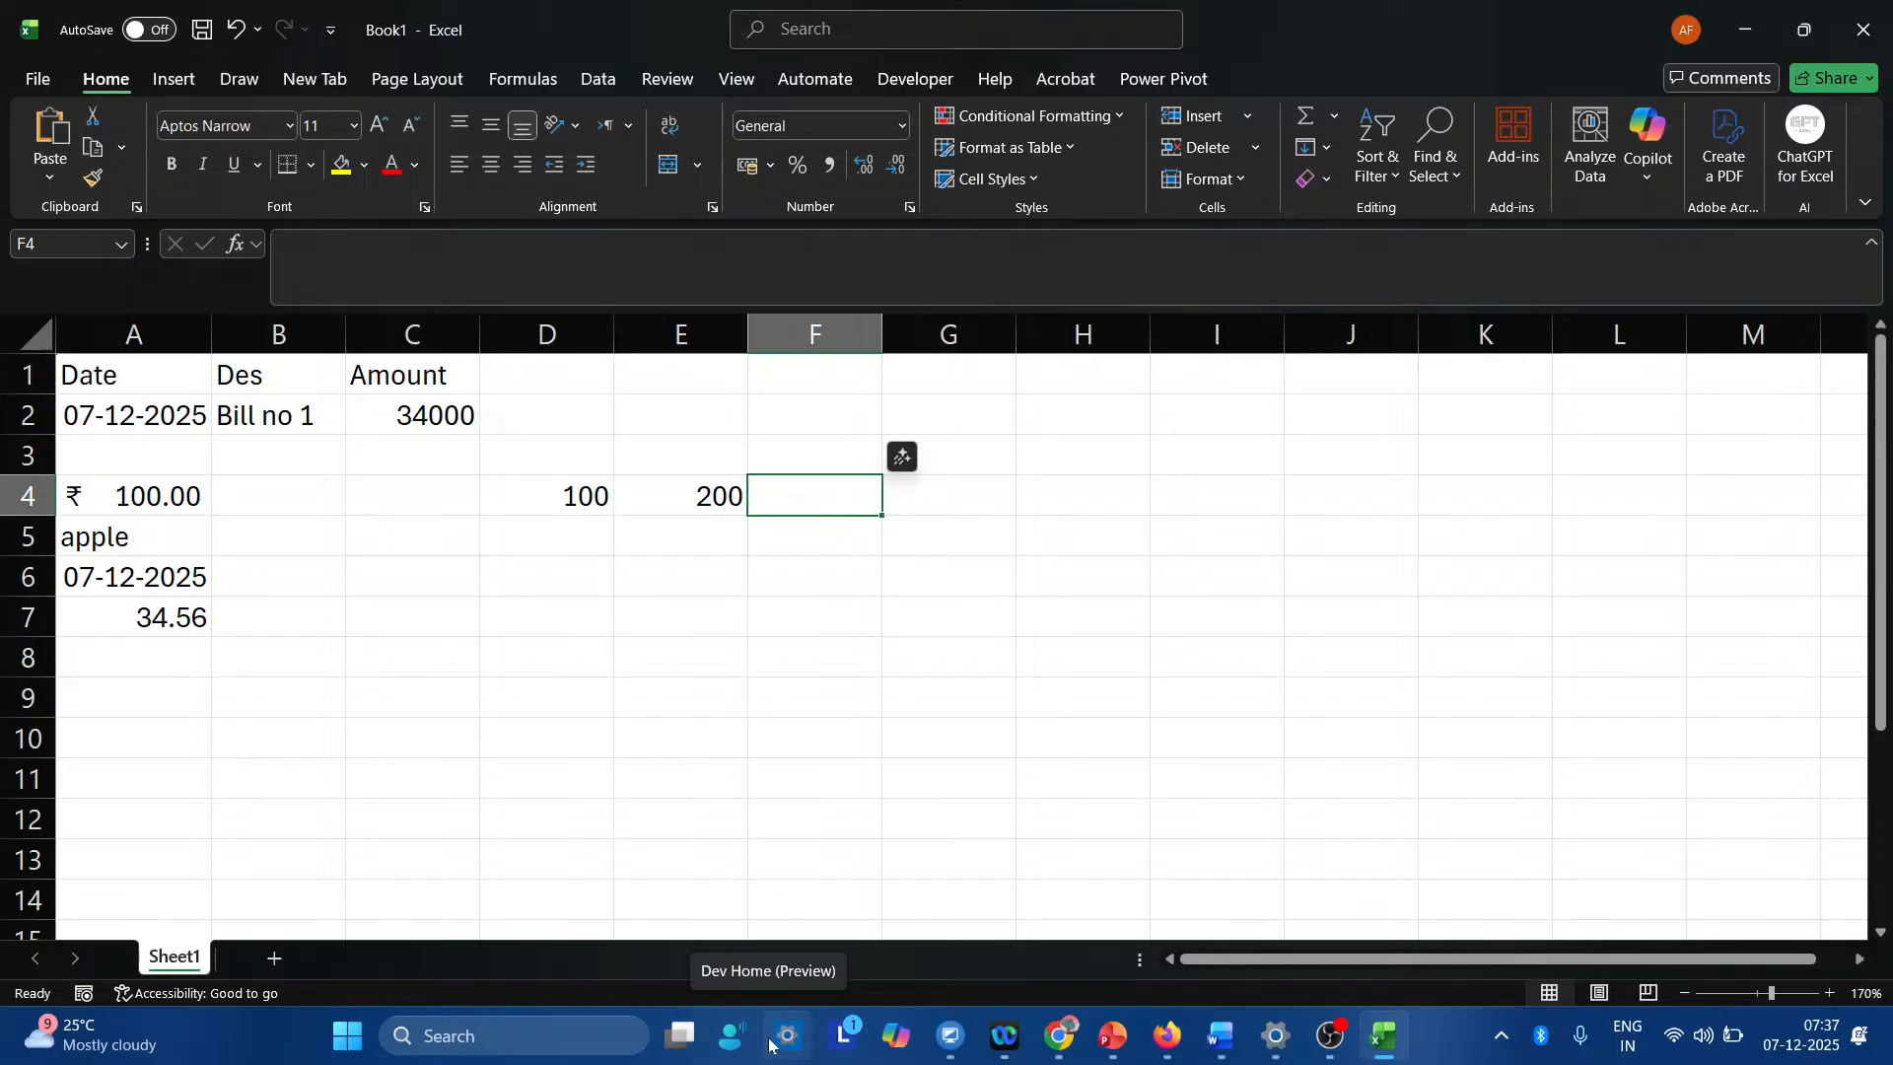
{"action": "type", "text": "100+"}
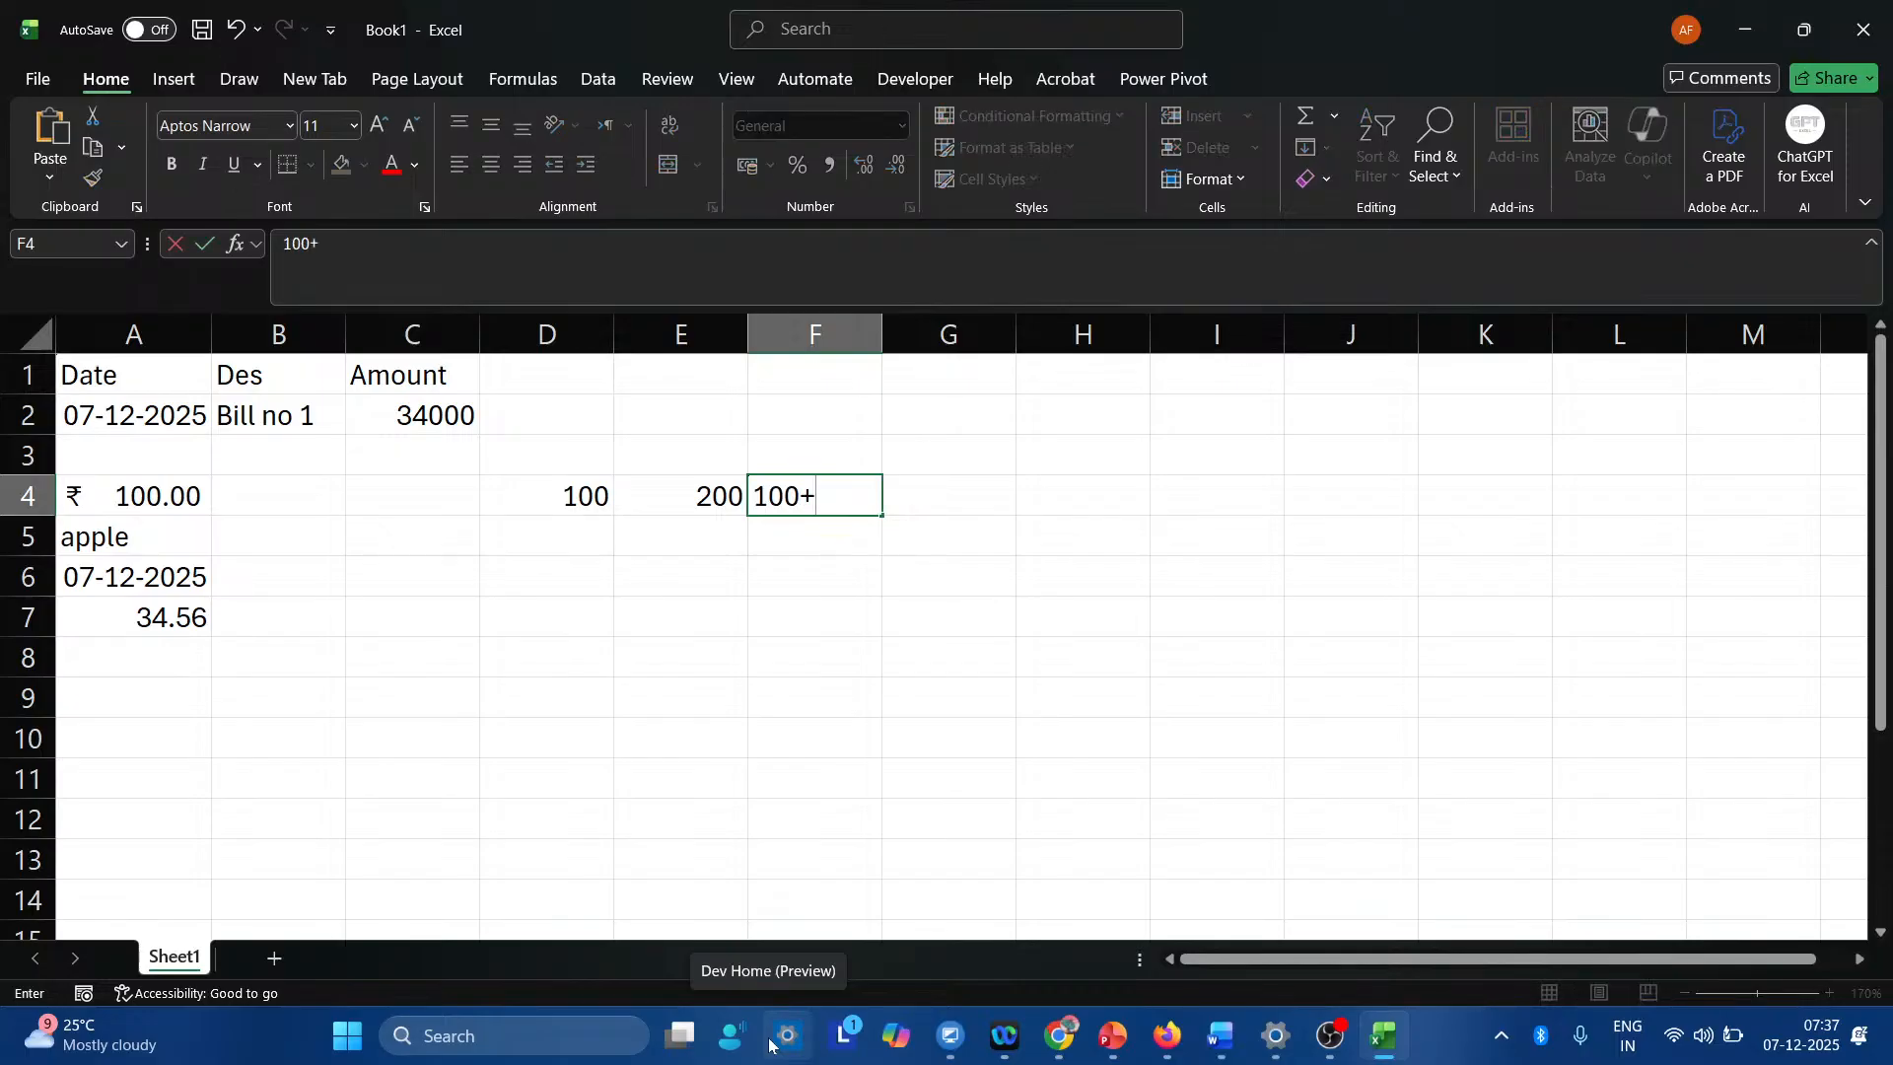
{"action": "type", "text": "200"}
{"action": "key", "text": "Return"}
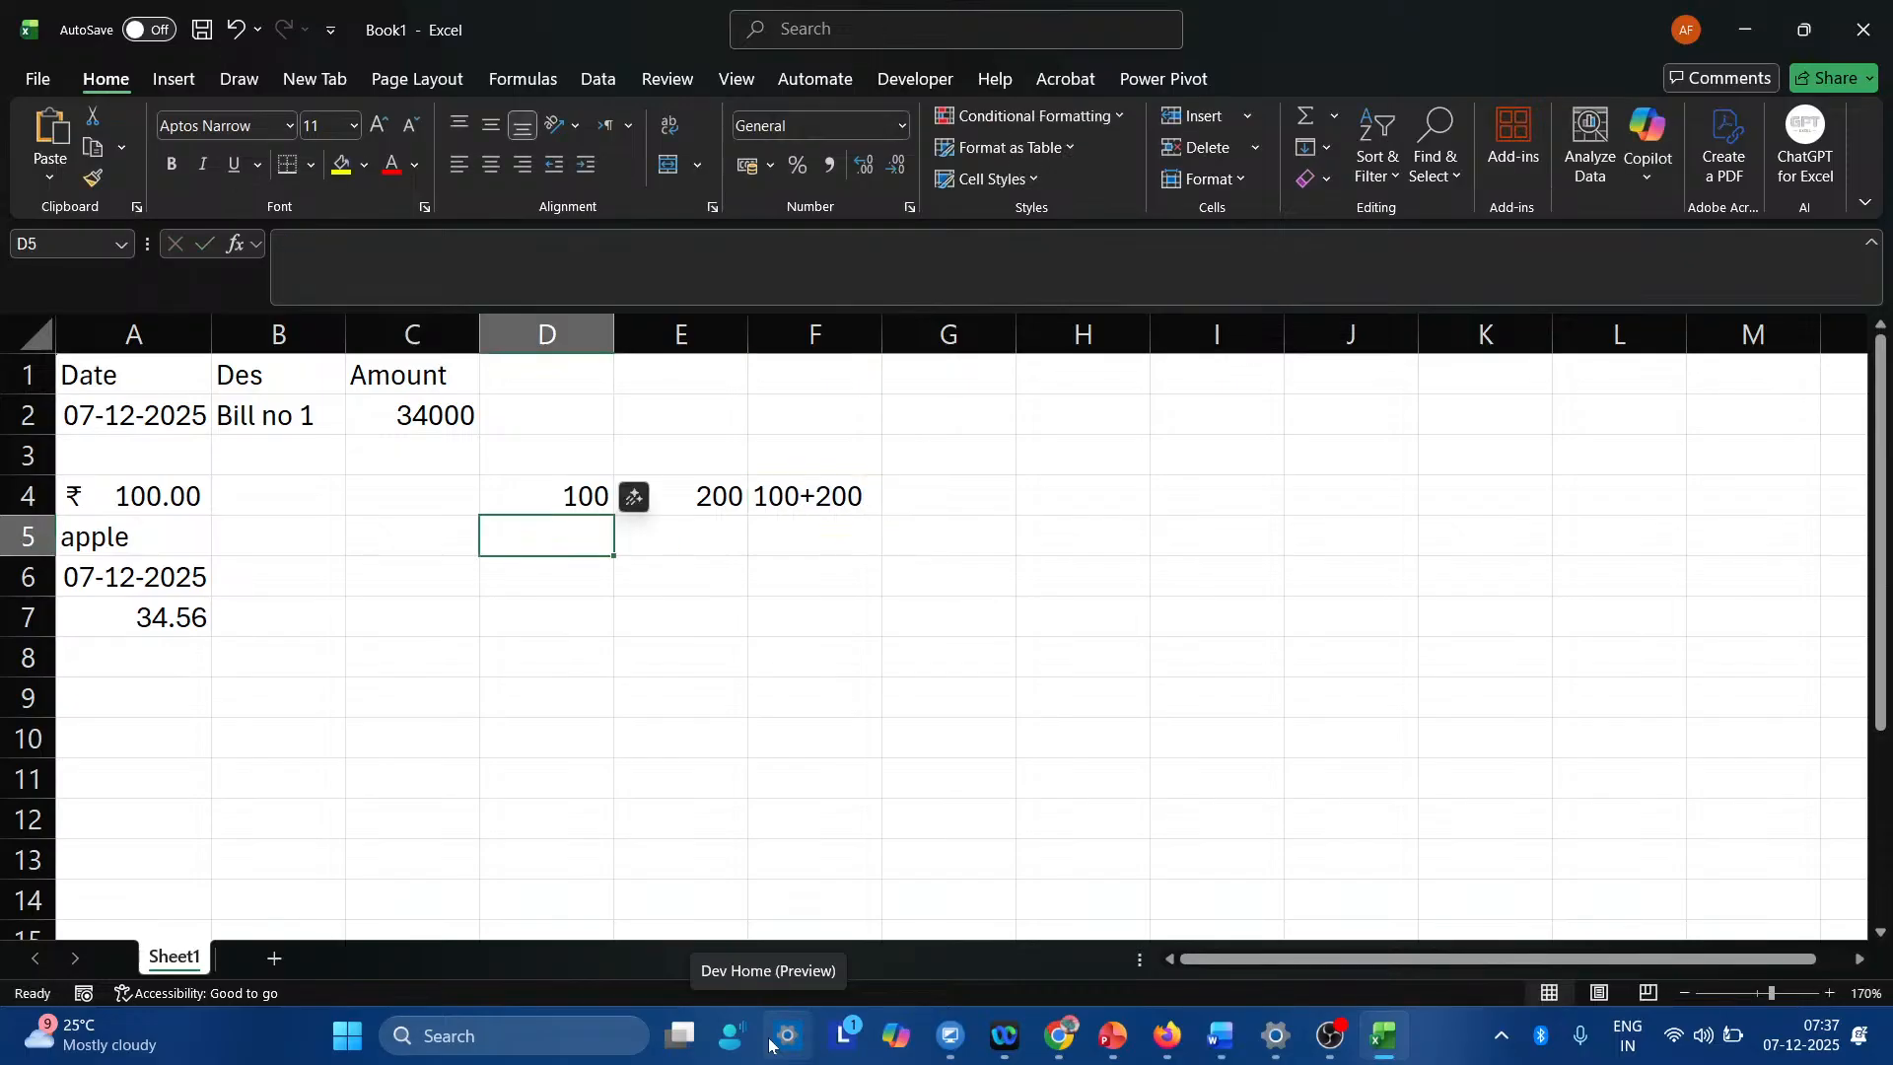
Edit the entry in cell F4 into the formula =100+200.
{"action": "key", "text": "Up"}
{"action": "key", "text": "Right"}
{"action": "key", "text": "Right"}
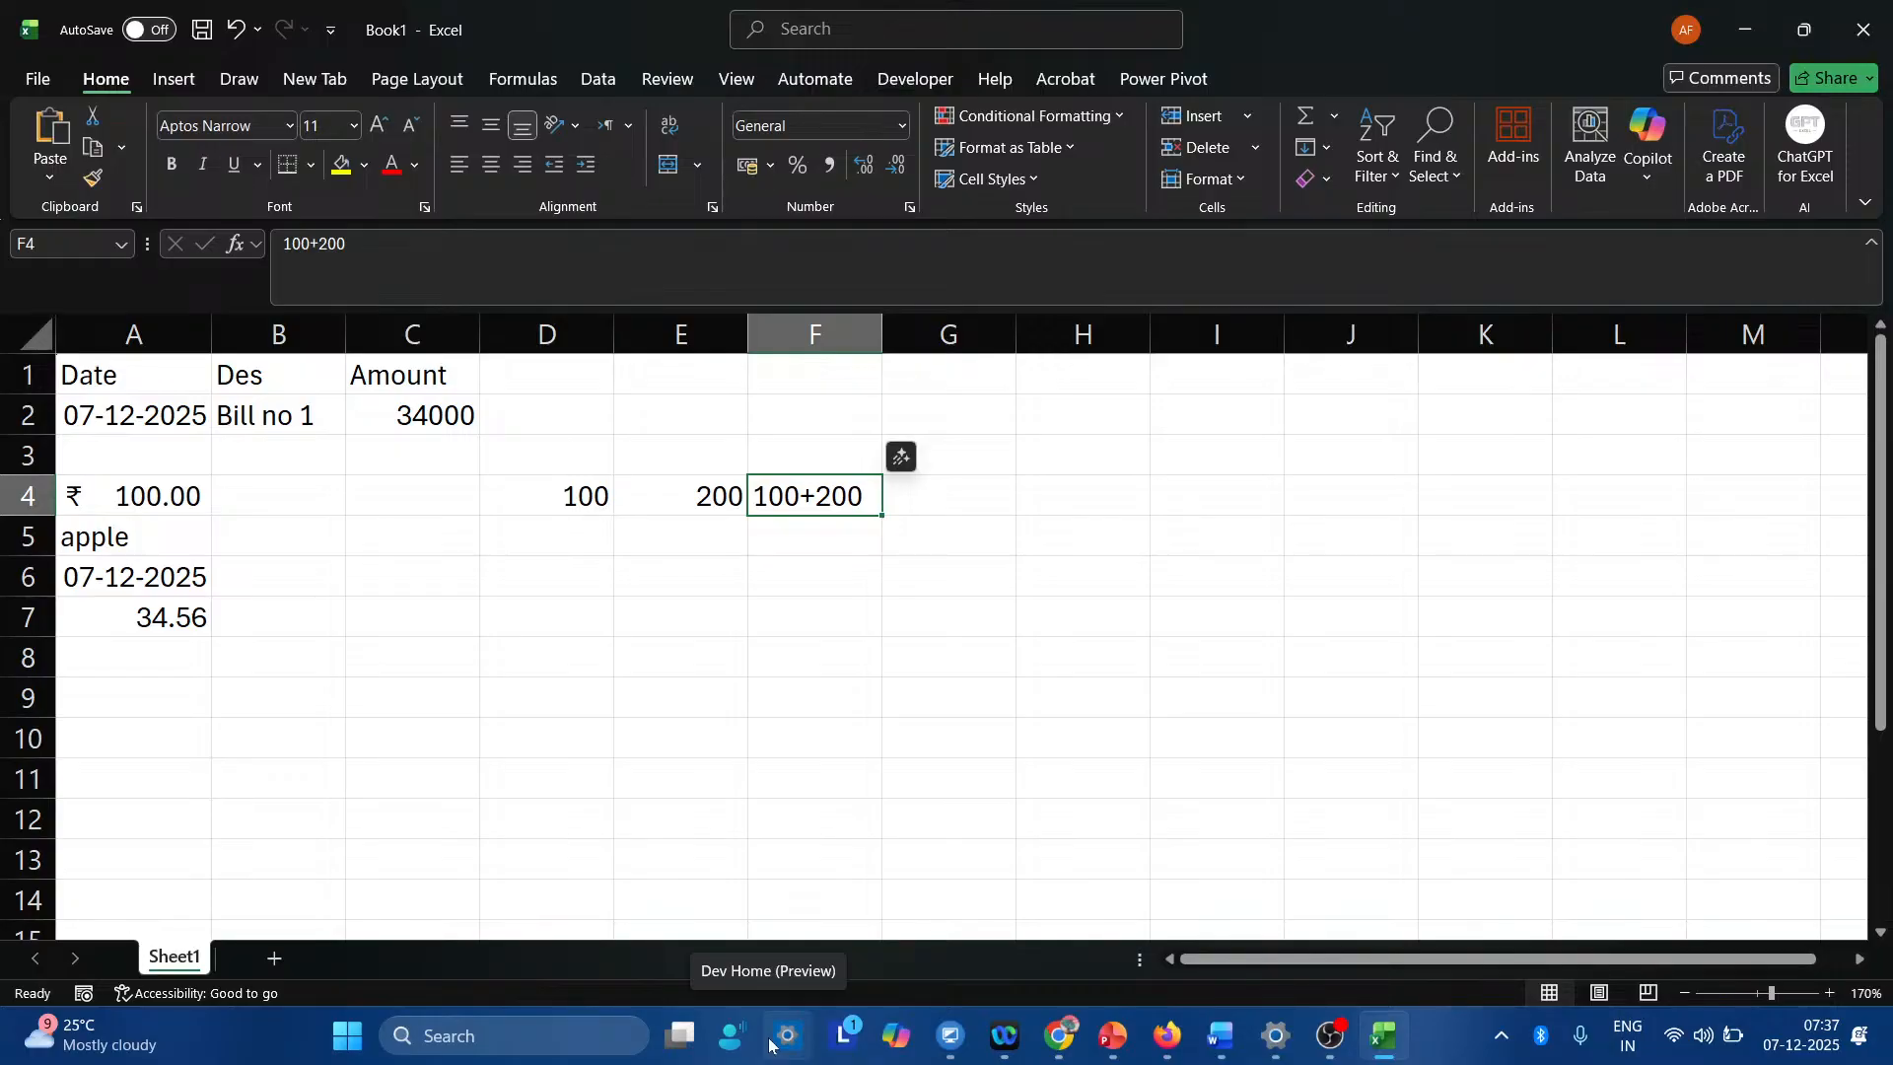
{"action": "key", "text": "F2"}
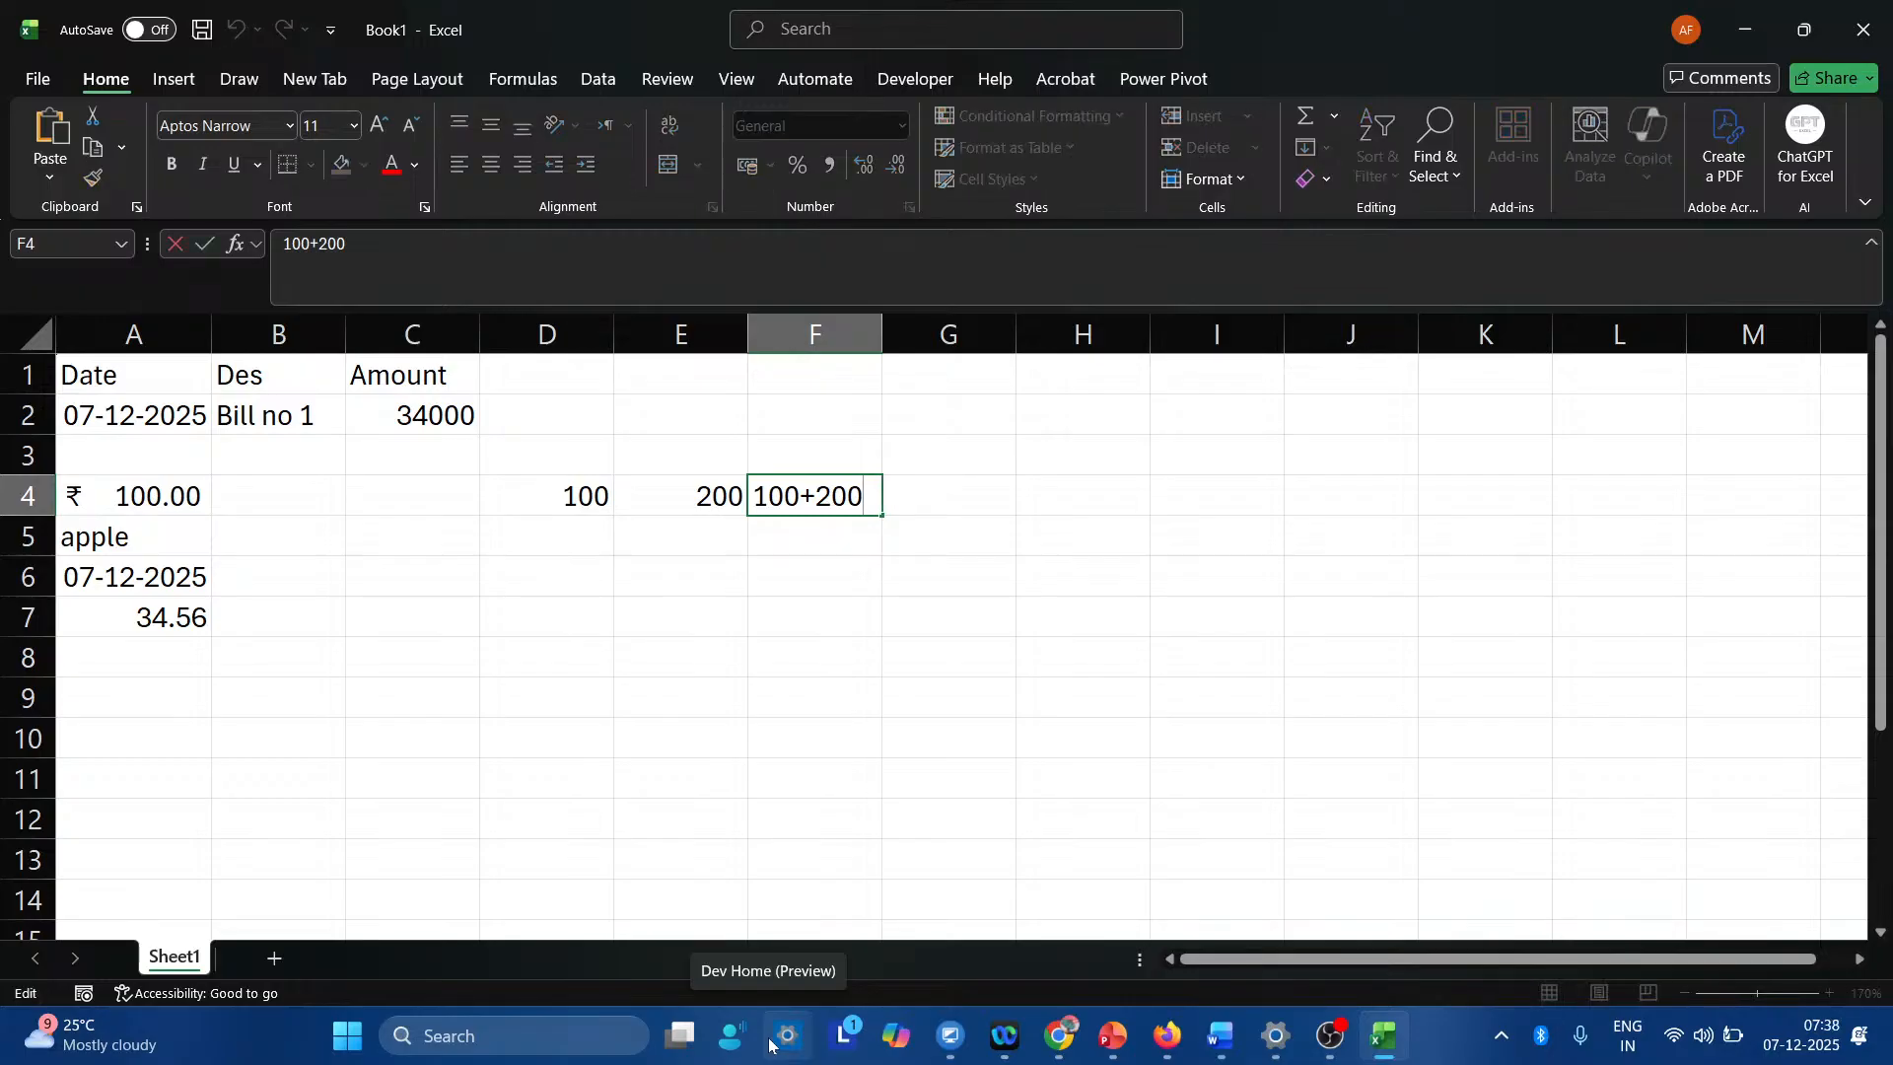
{"action": "key", "text": "Left"}
{"action": "key", "text": "Left"}
{"action": "key", "text": "Left"}
{"action": "key", "text": "Left"}
{"action": "key", "text": "Left"}
{"action": "key", "text": "Left"}
{"action": "key", "text": "Left"}
{"action": "type", "text": "="}
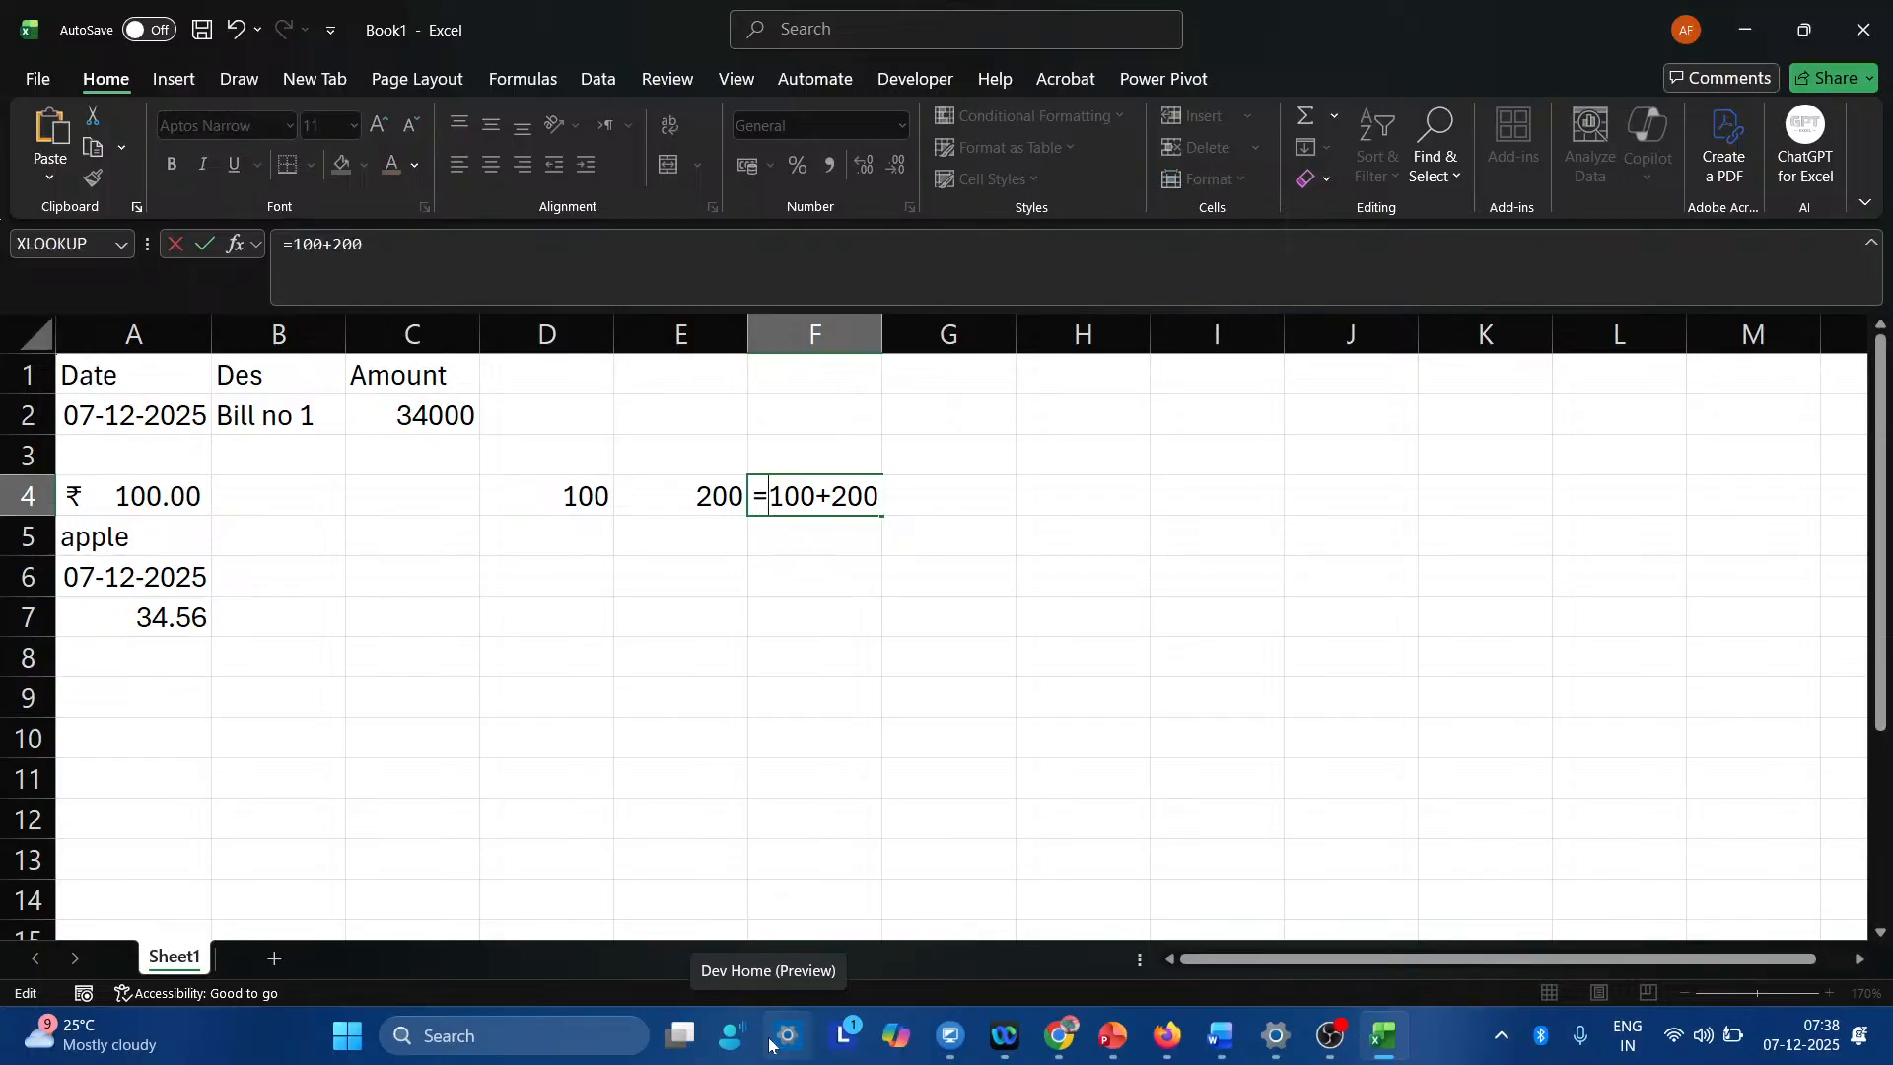
{"action": "key", "text": "Return"}
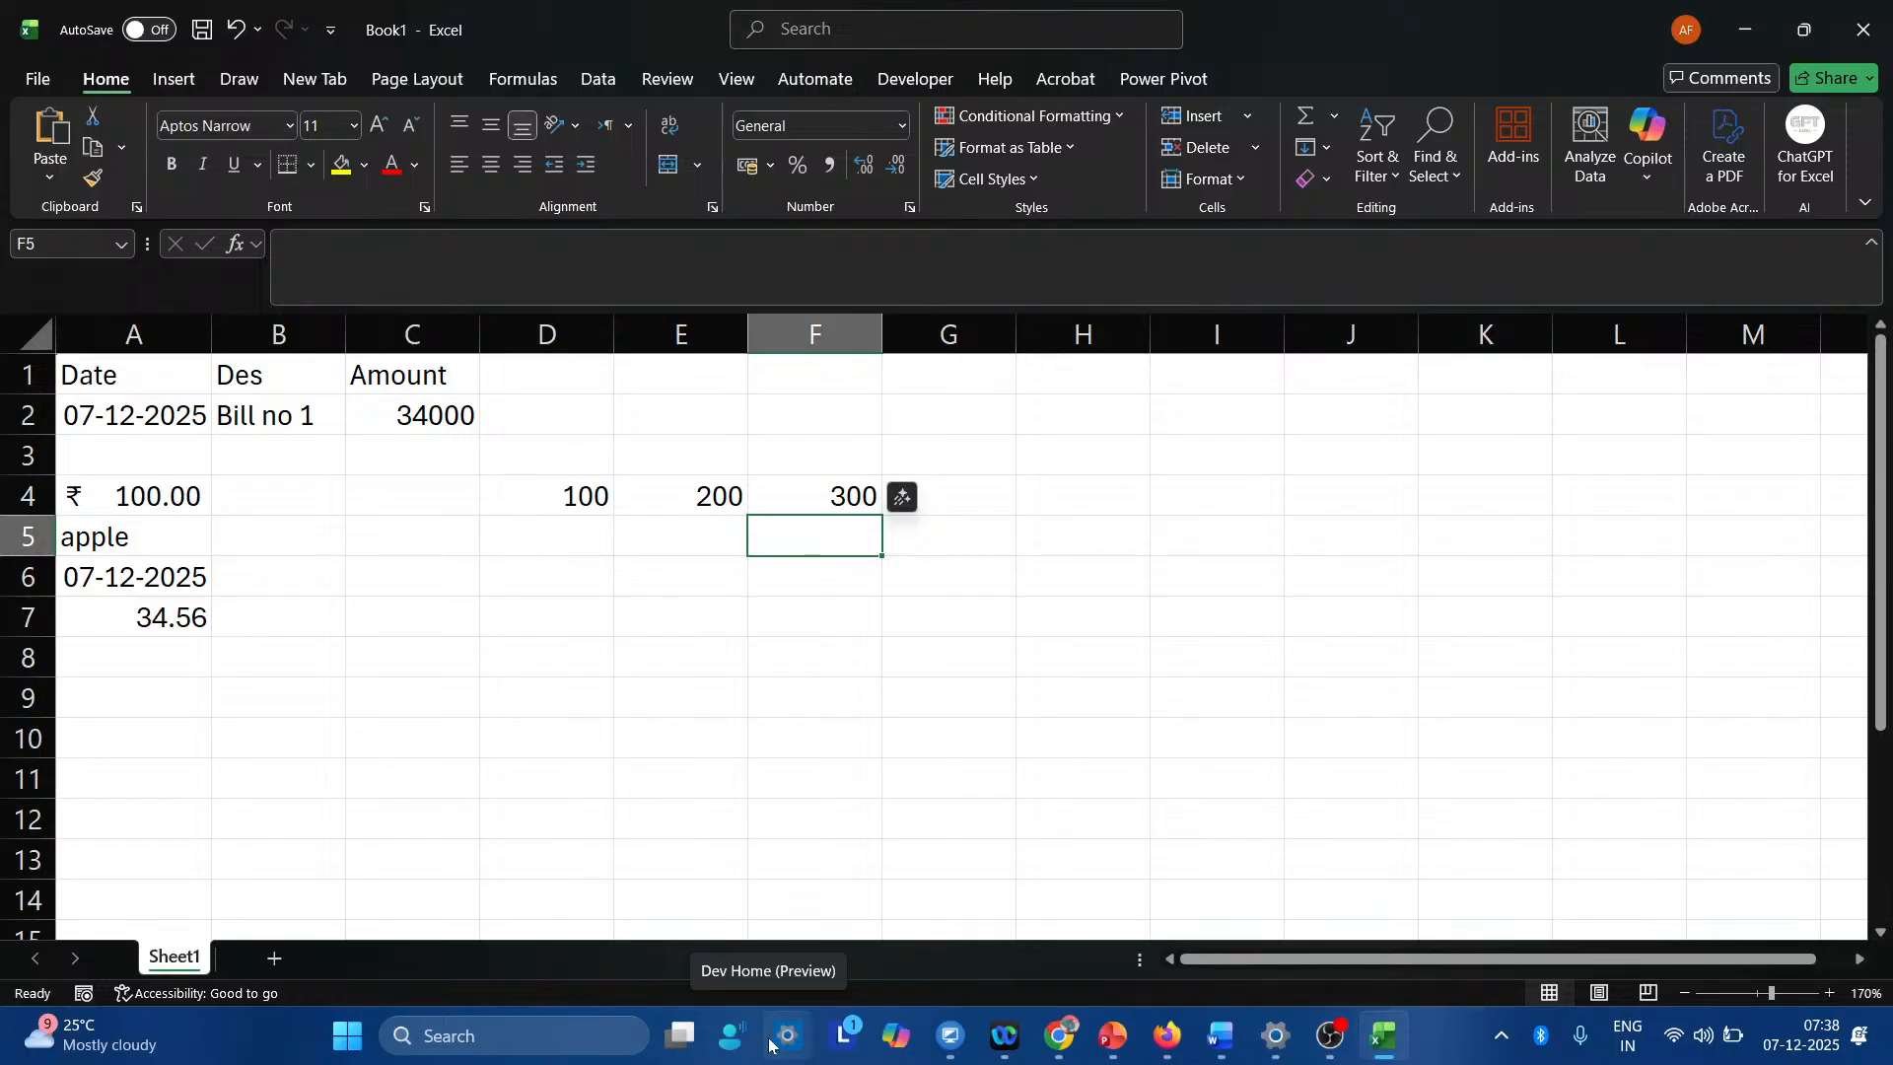
Enter the formula =D4+E4 in cell F5 and compare it with the formula in F4.
{"action": "type", "text": "="}
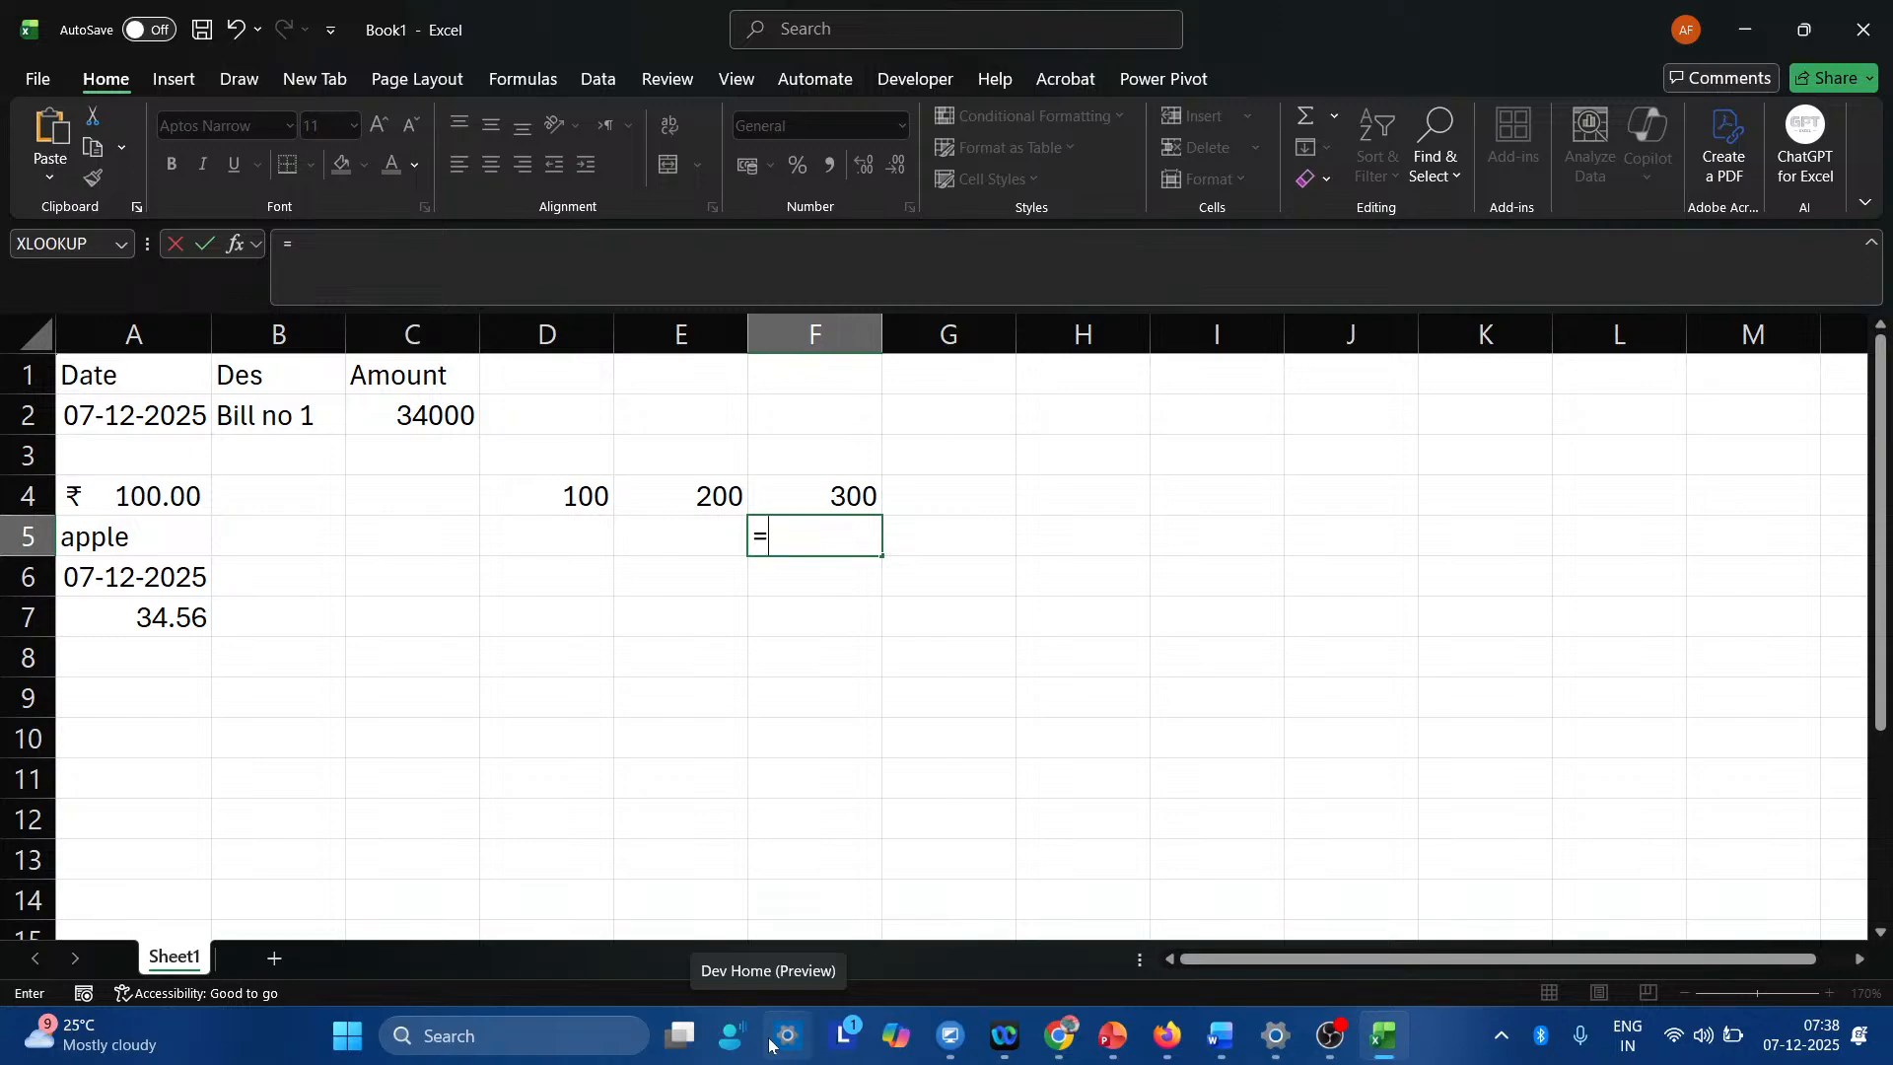
{"action": "type", "text": "d4"}
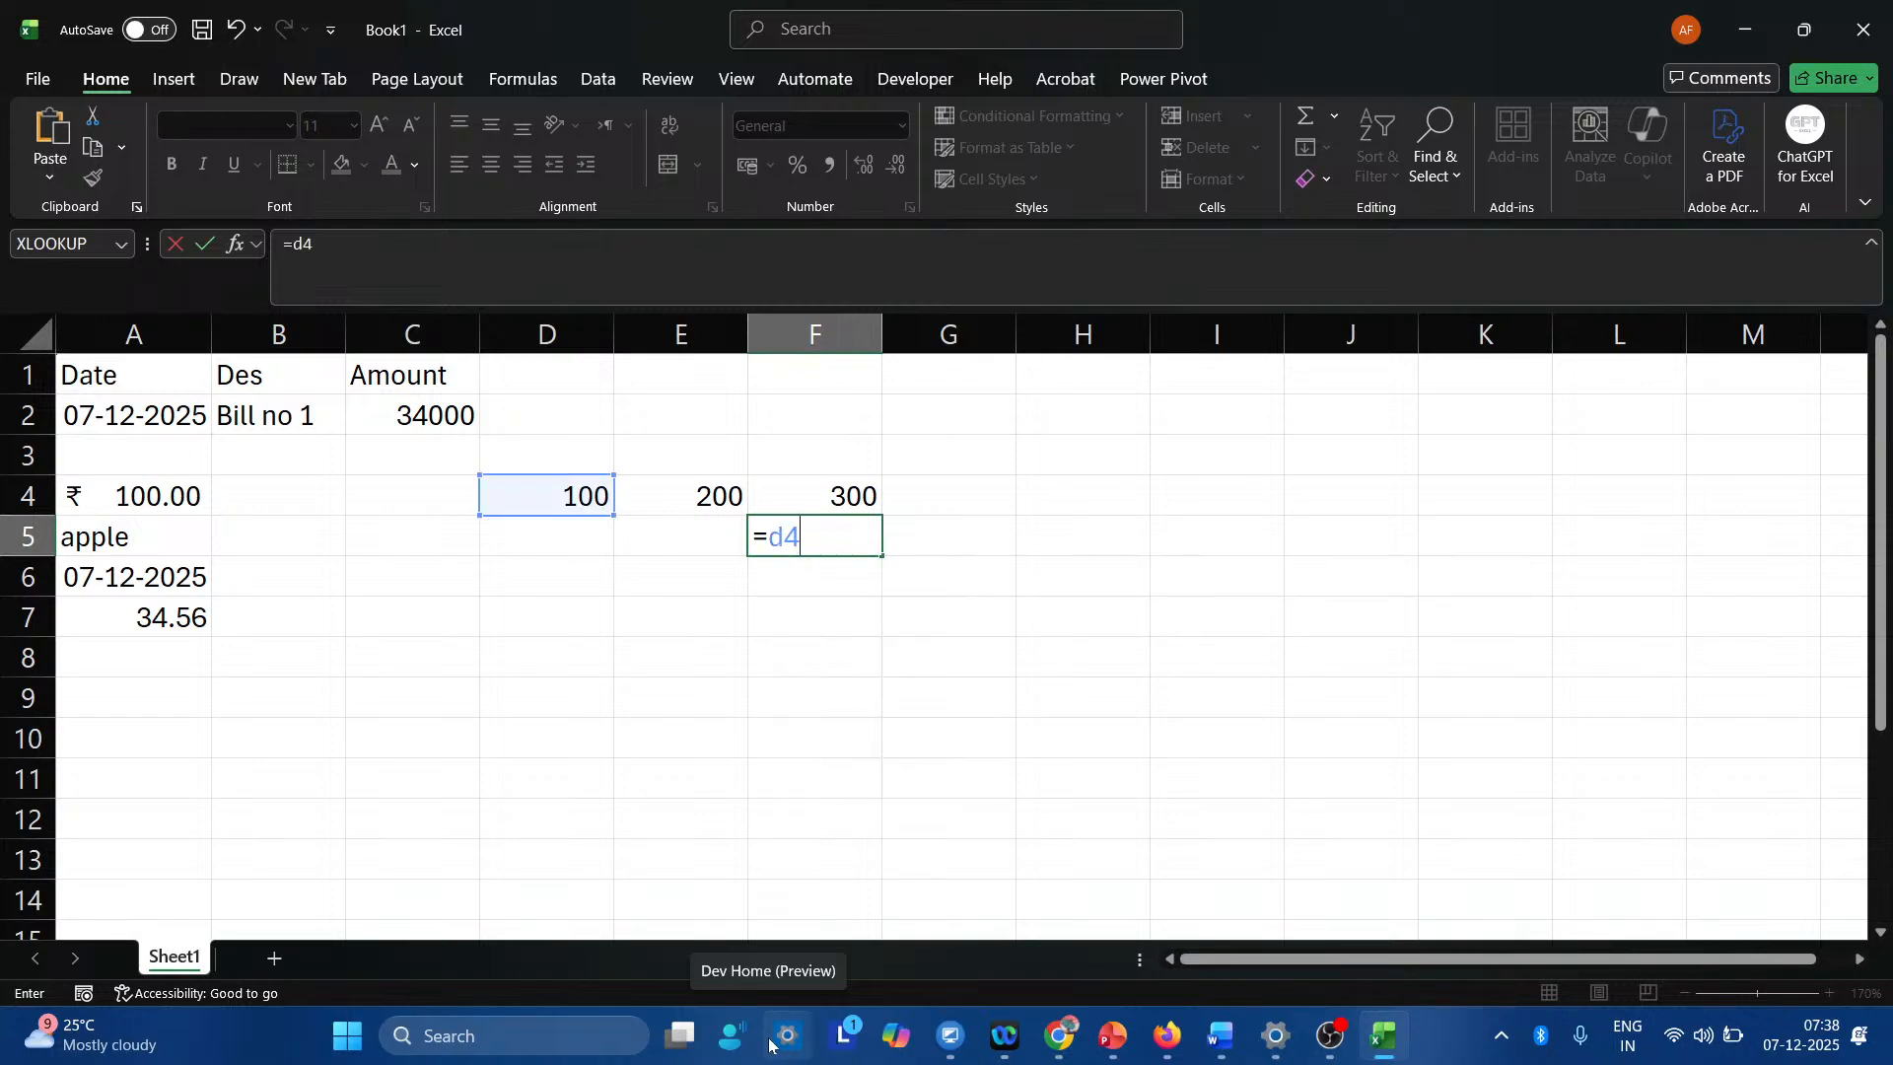
{"action": "type", "text": "+e4"}
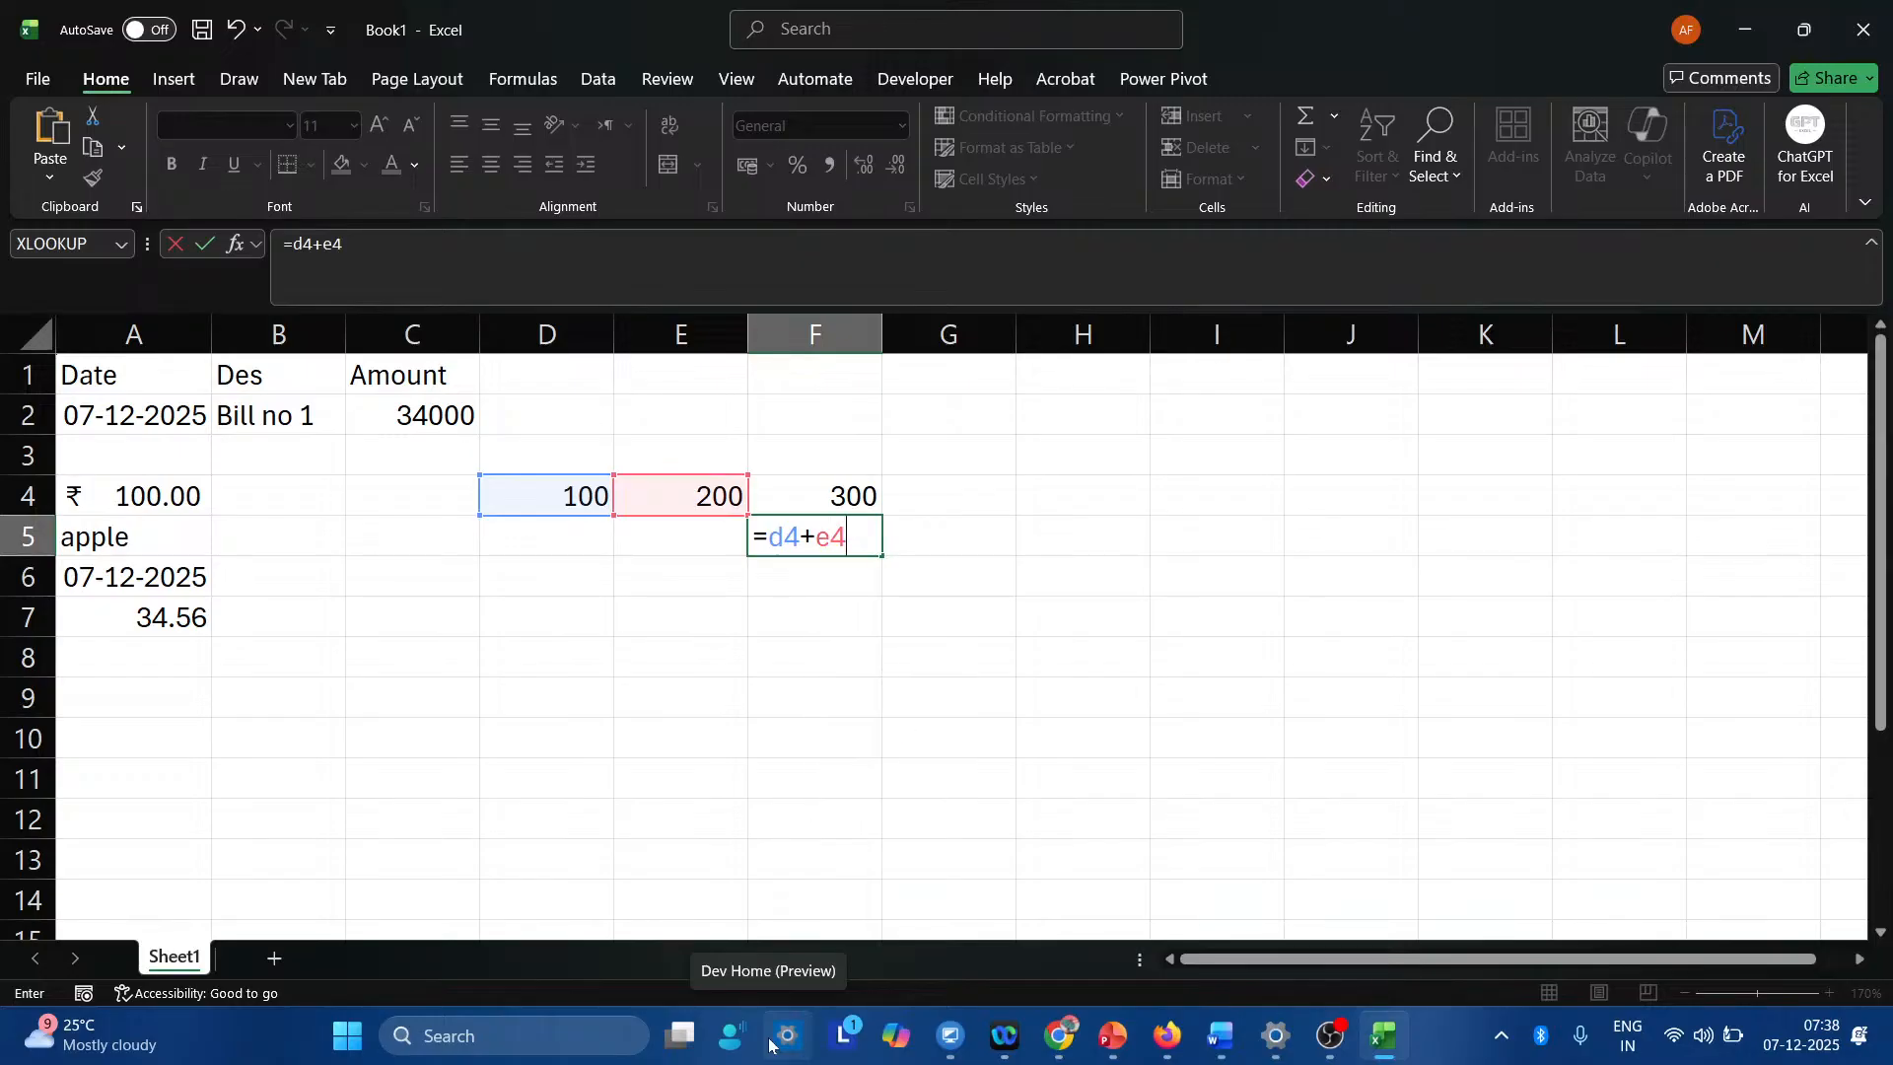
{"action": "key", "text": "Return"}
{"action": "key", "text": "Up"}
{"action": "key", "text": "Up"}
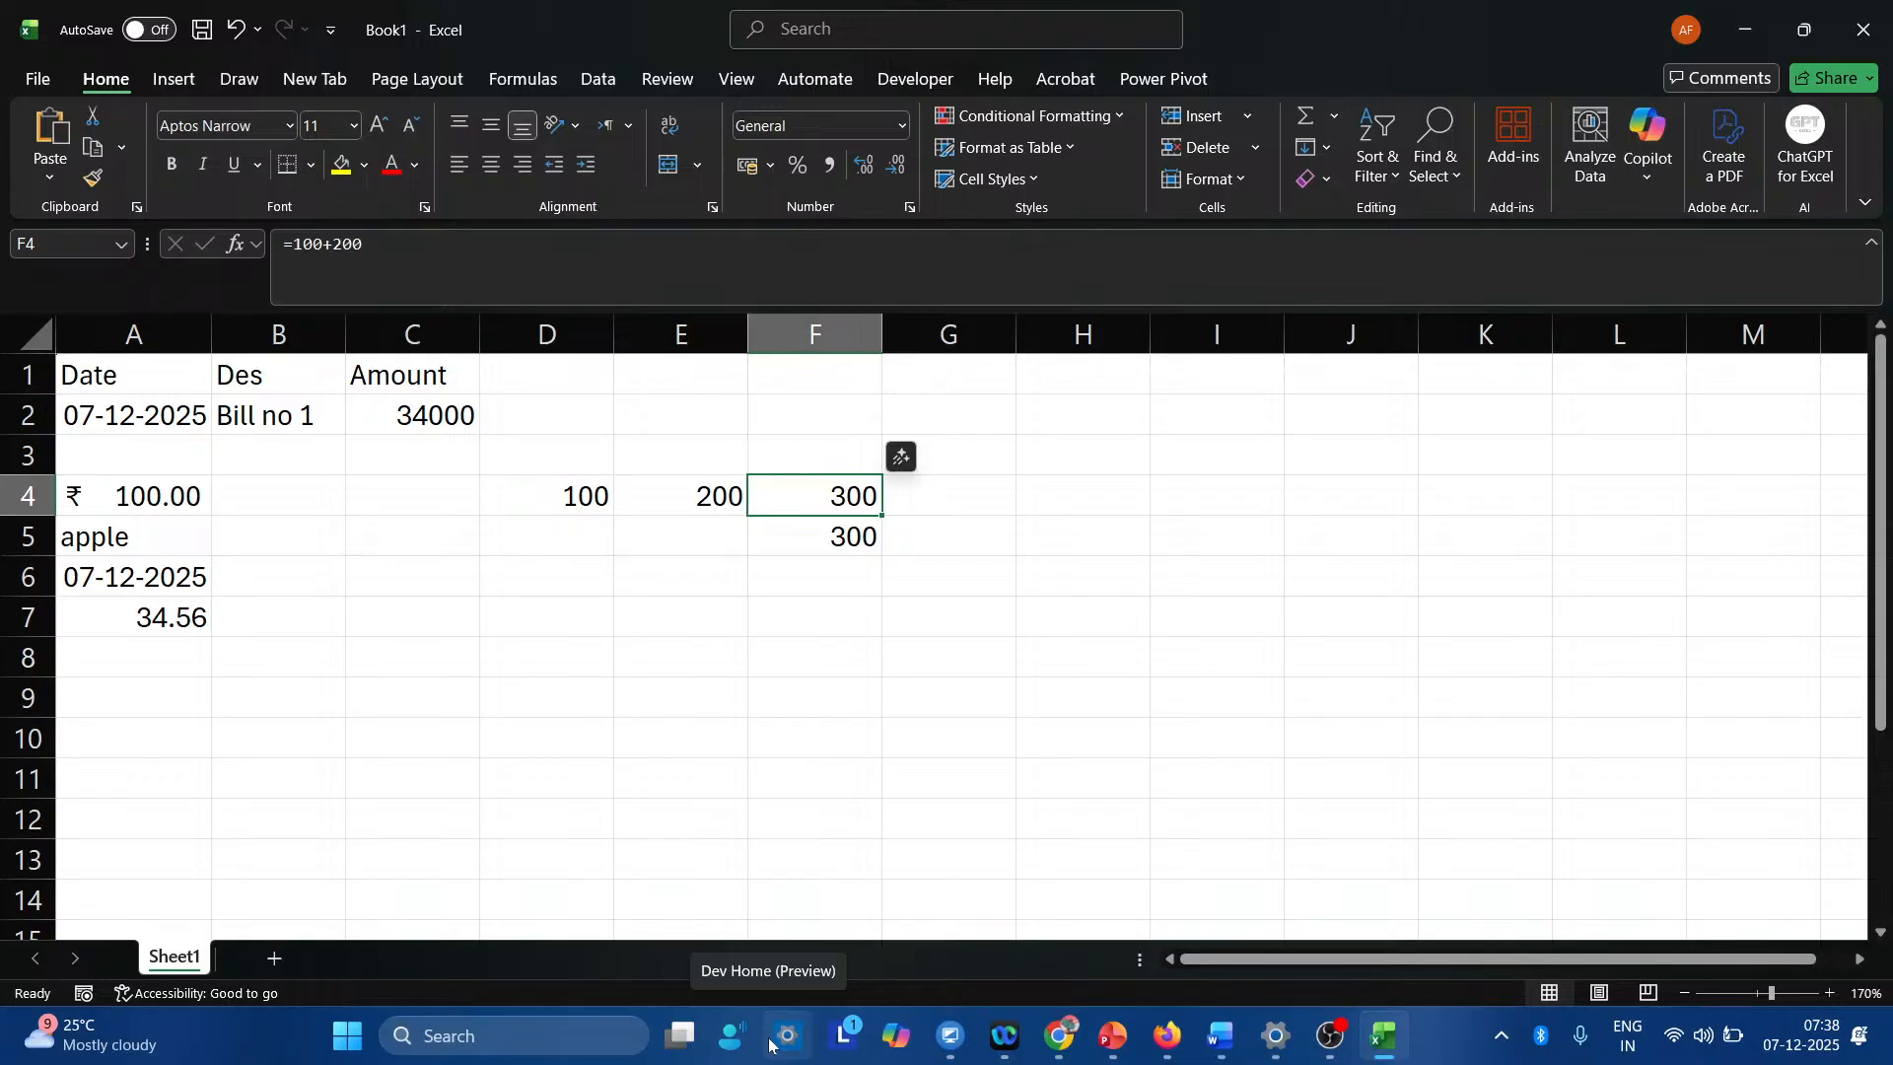
{"action": "key", "text": "Down"}
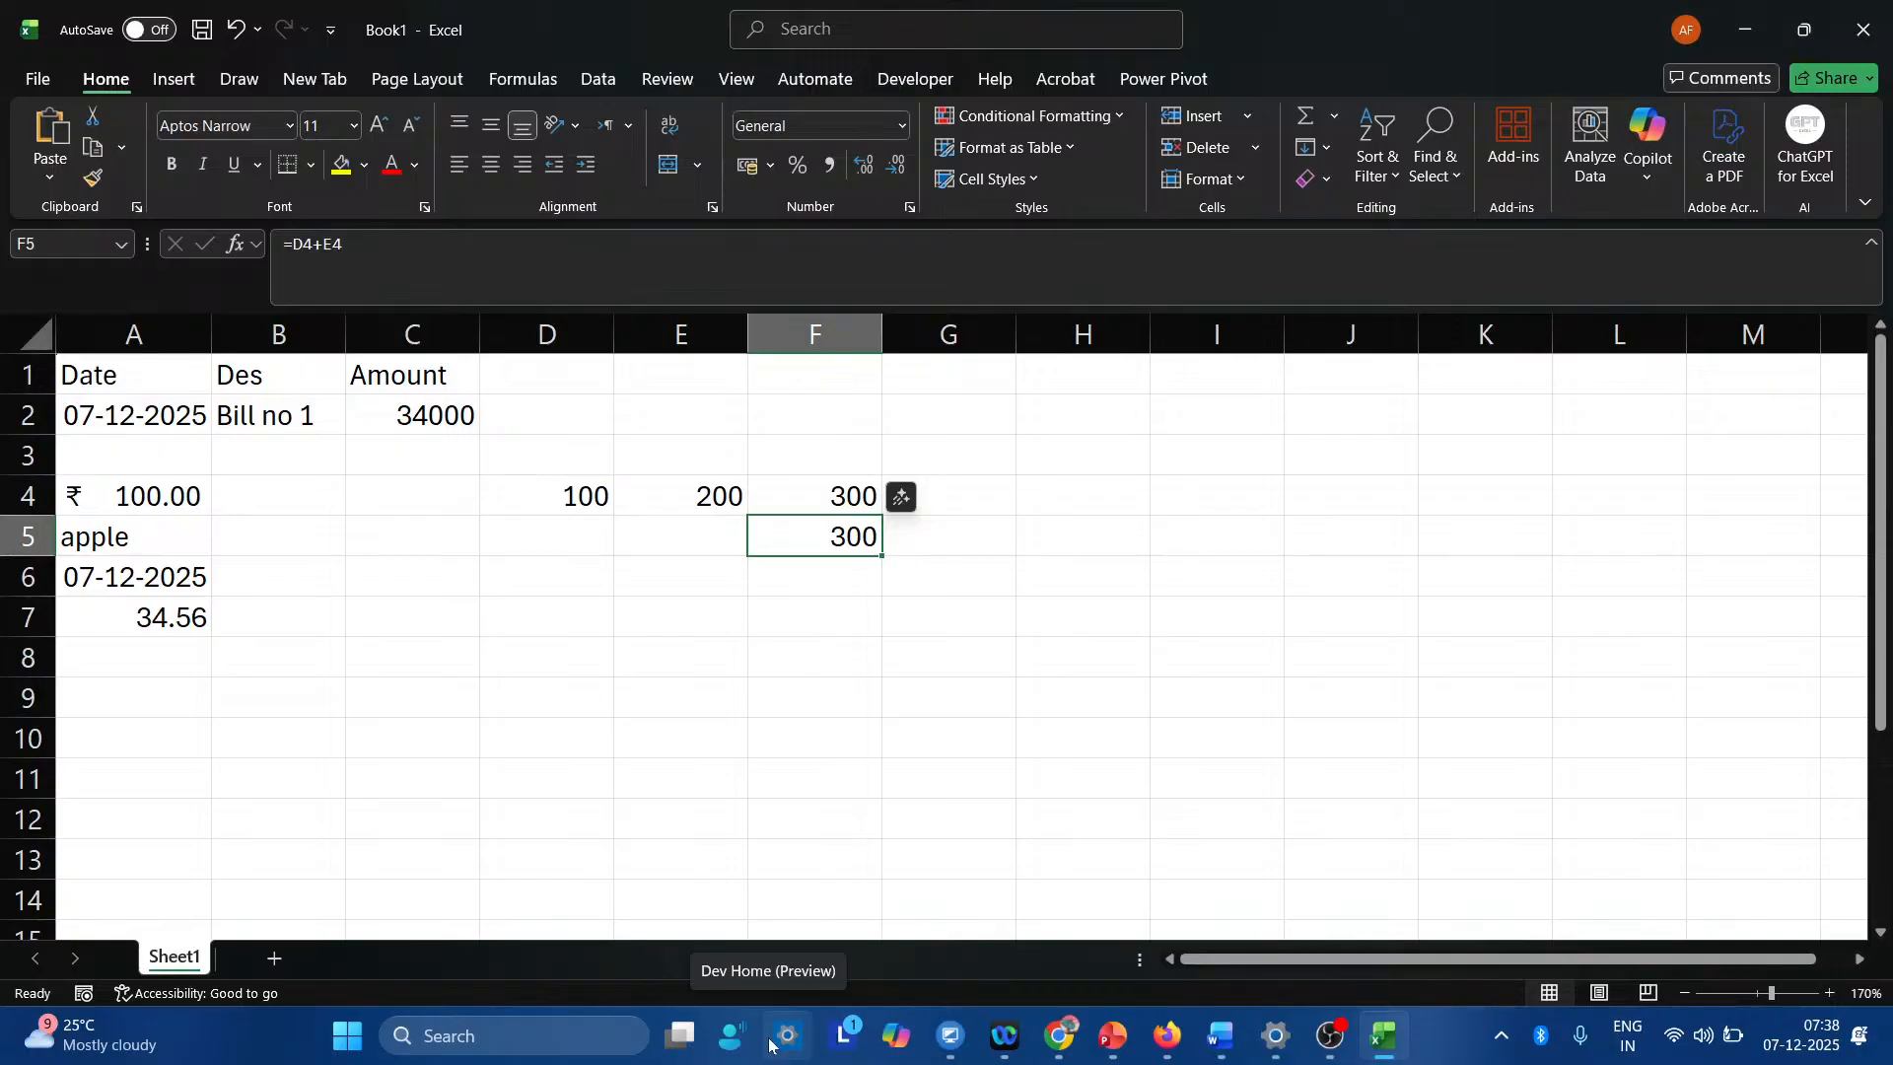
Replace the values in cells E4 and D4 with 500 each.
{"action": "key", "text": "Left"}
{"action": "key", "text": "Up"}
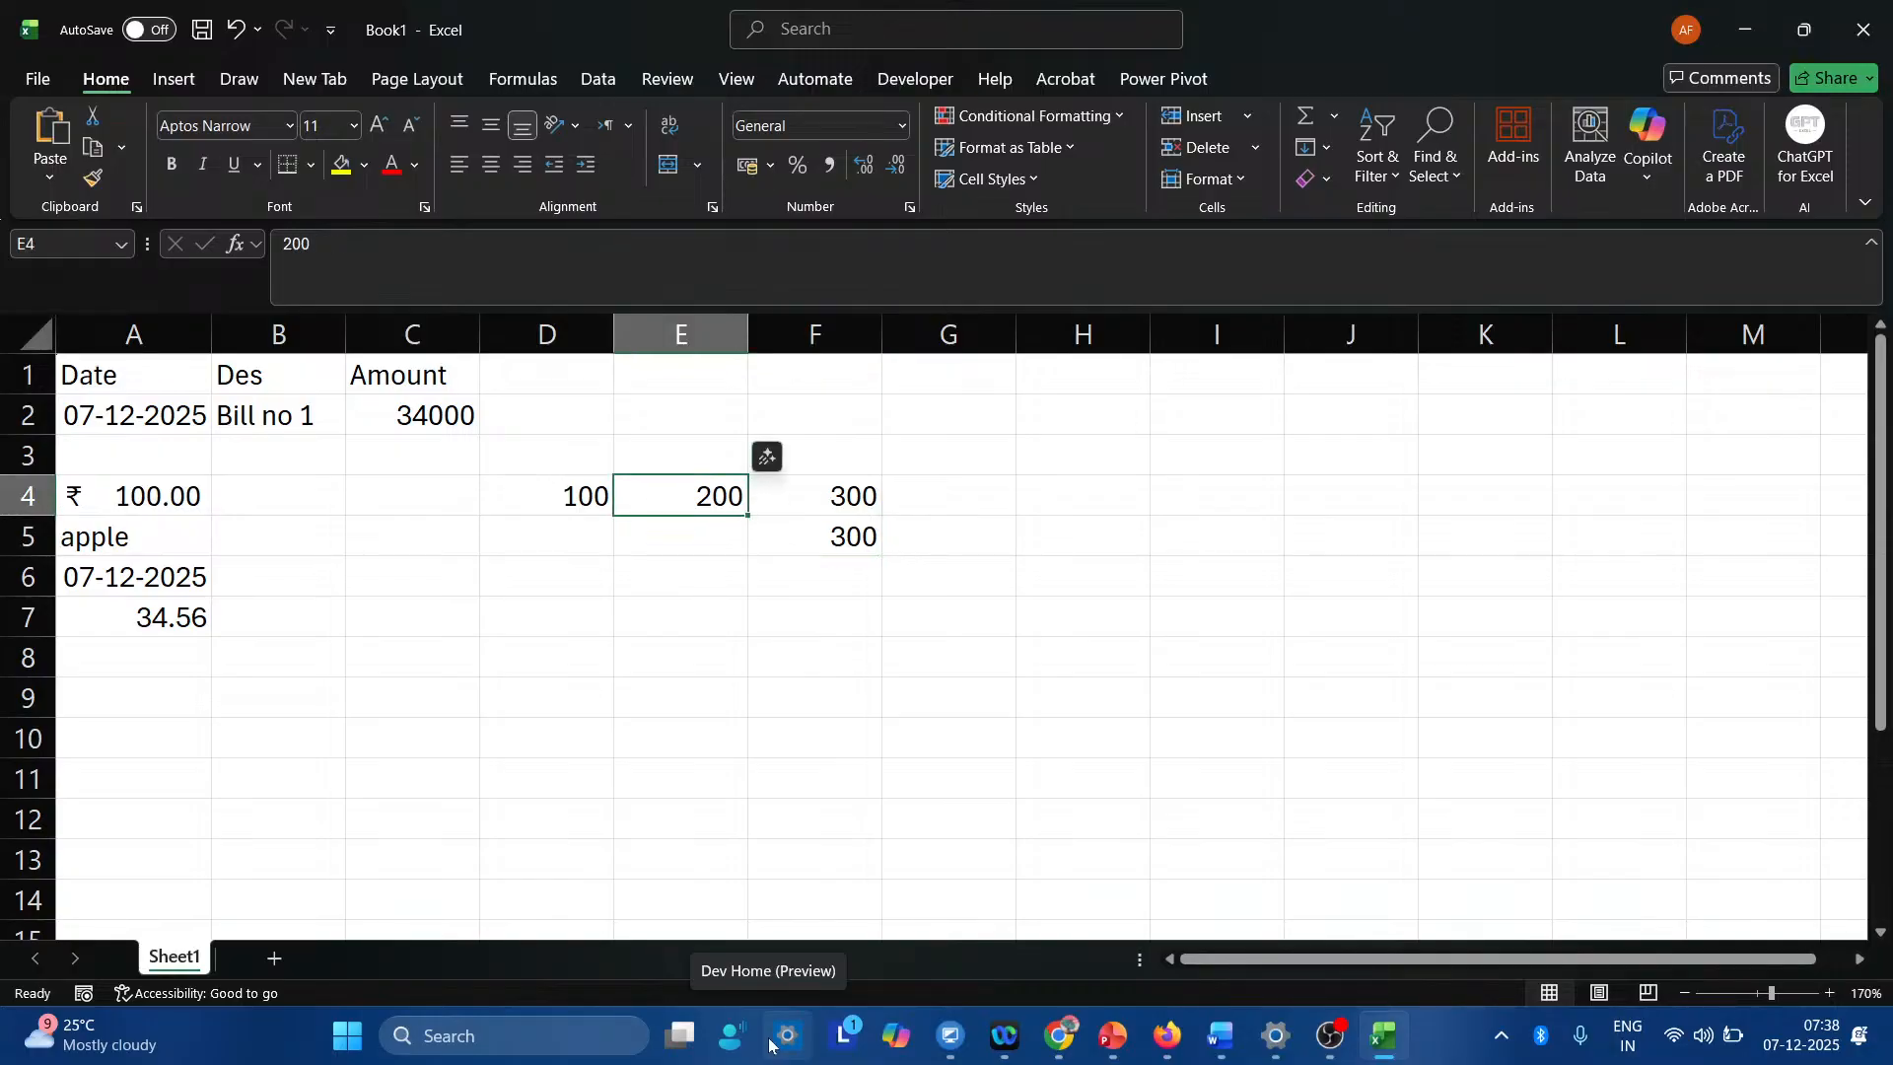
{"action": "type", "text": "500"}
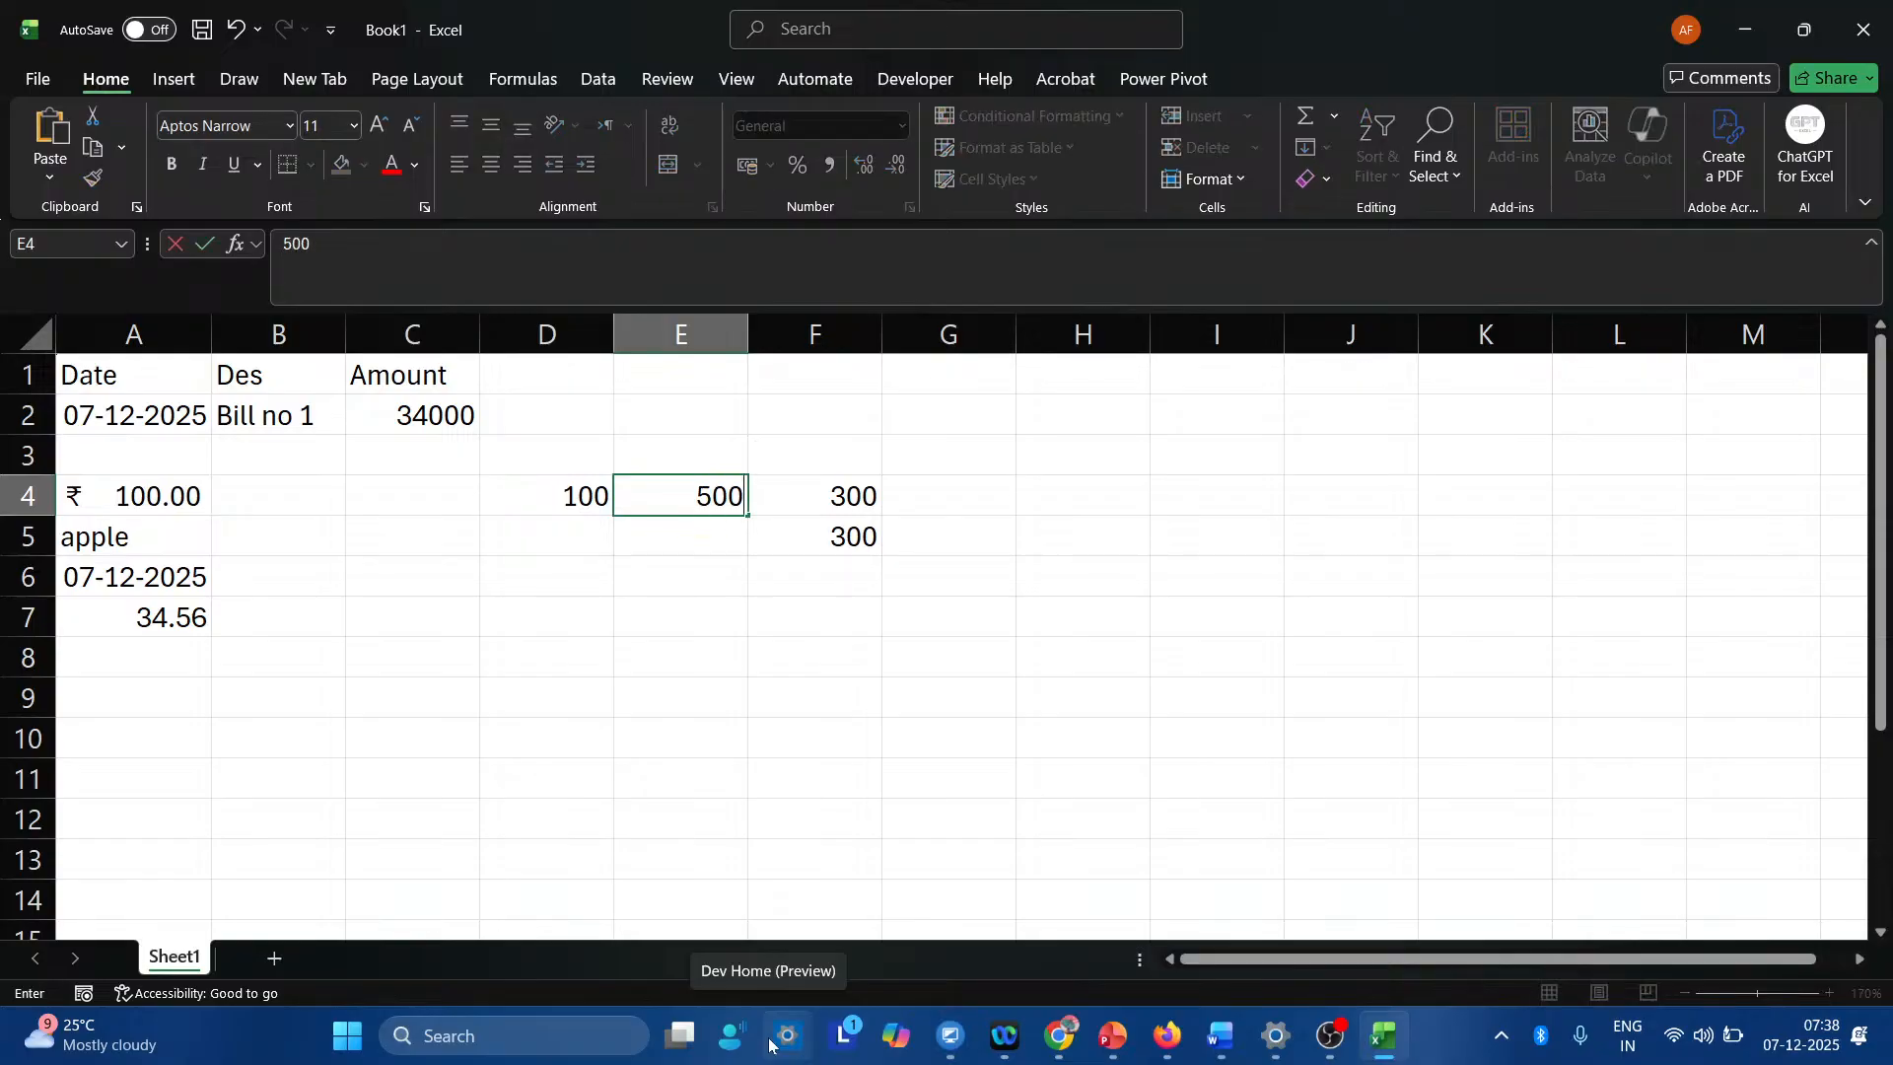
{"action": "key", "text": "Return"}
{"action": "key", "text": "Up"}
{"action": "key", "text": "Left"}
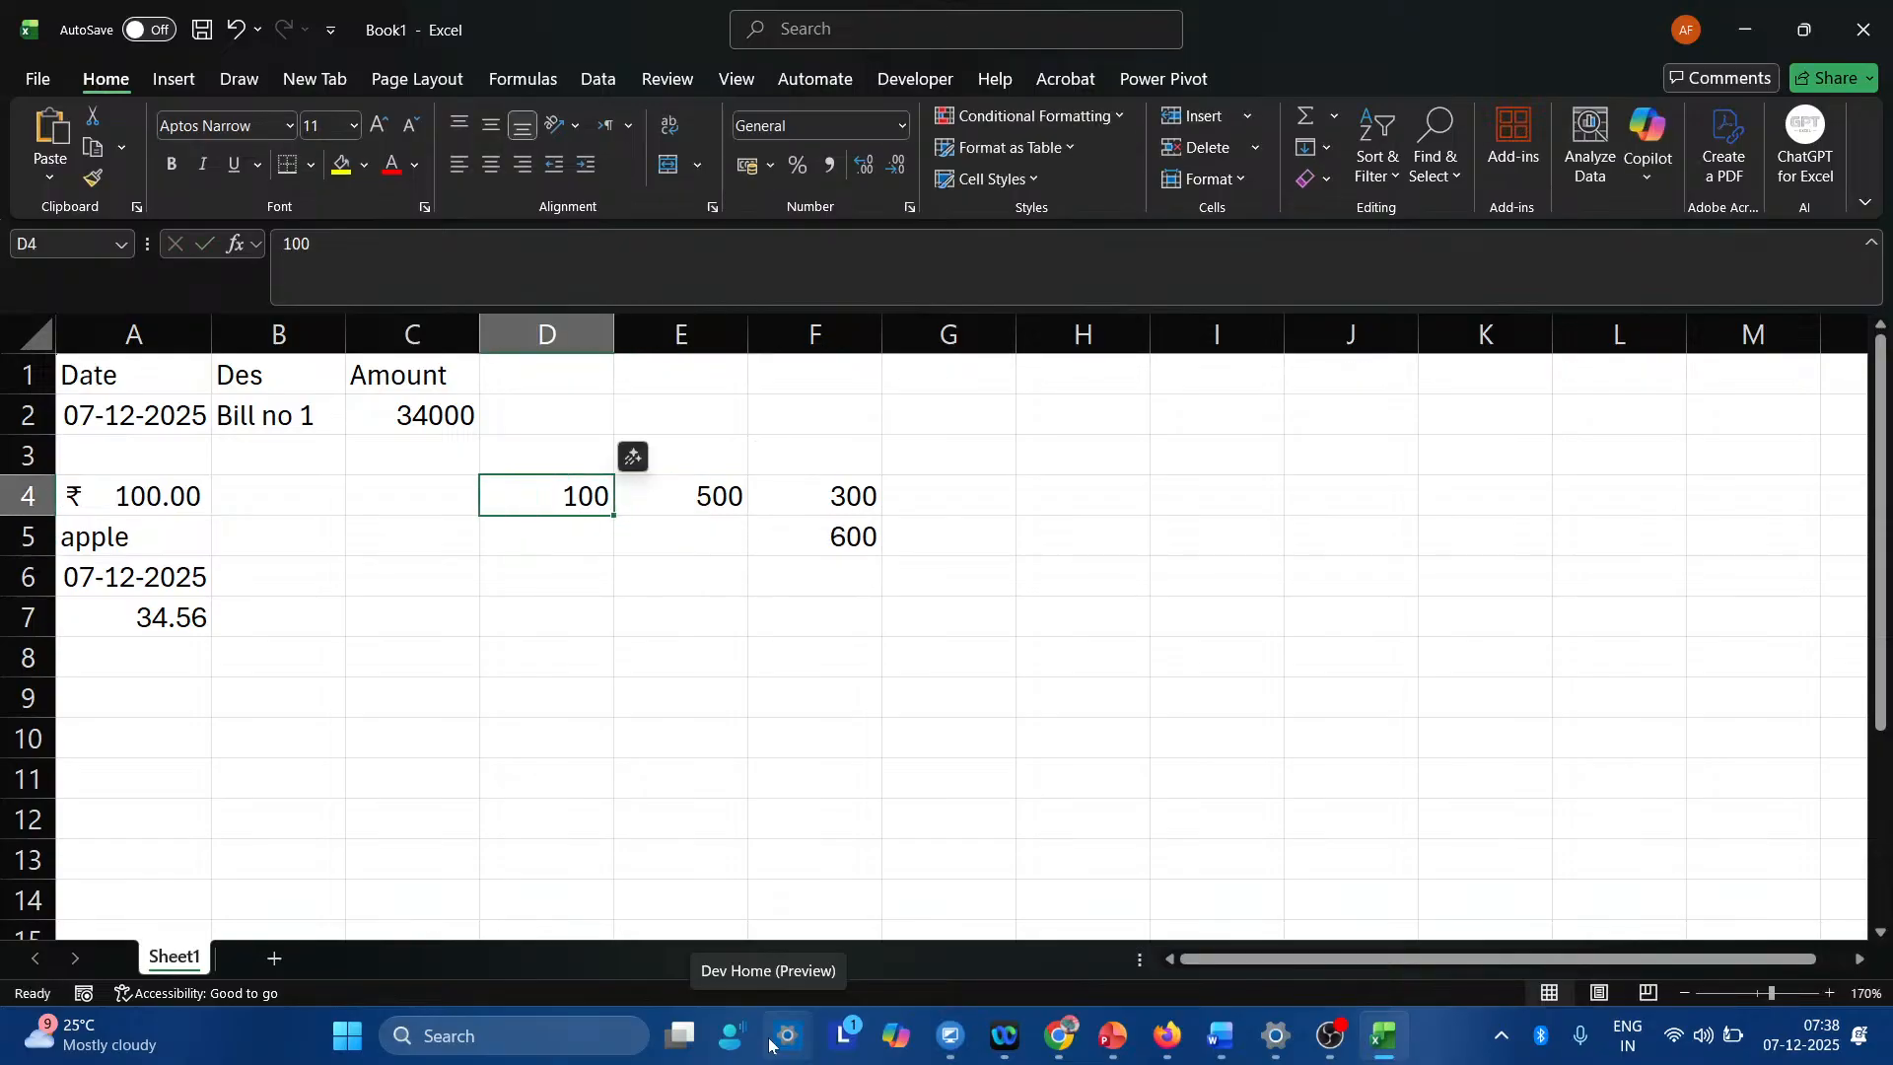
{"action": "type", "text": "500"}
{"action": "key", "text": "Return"}
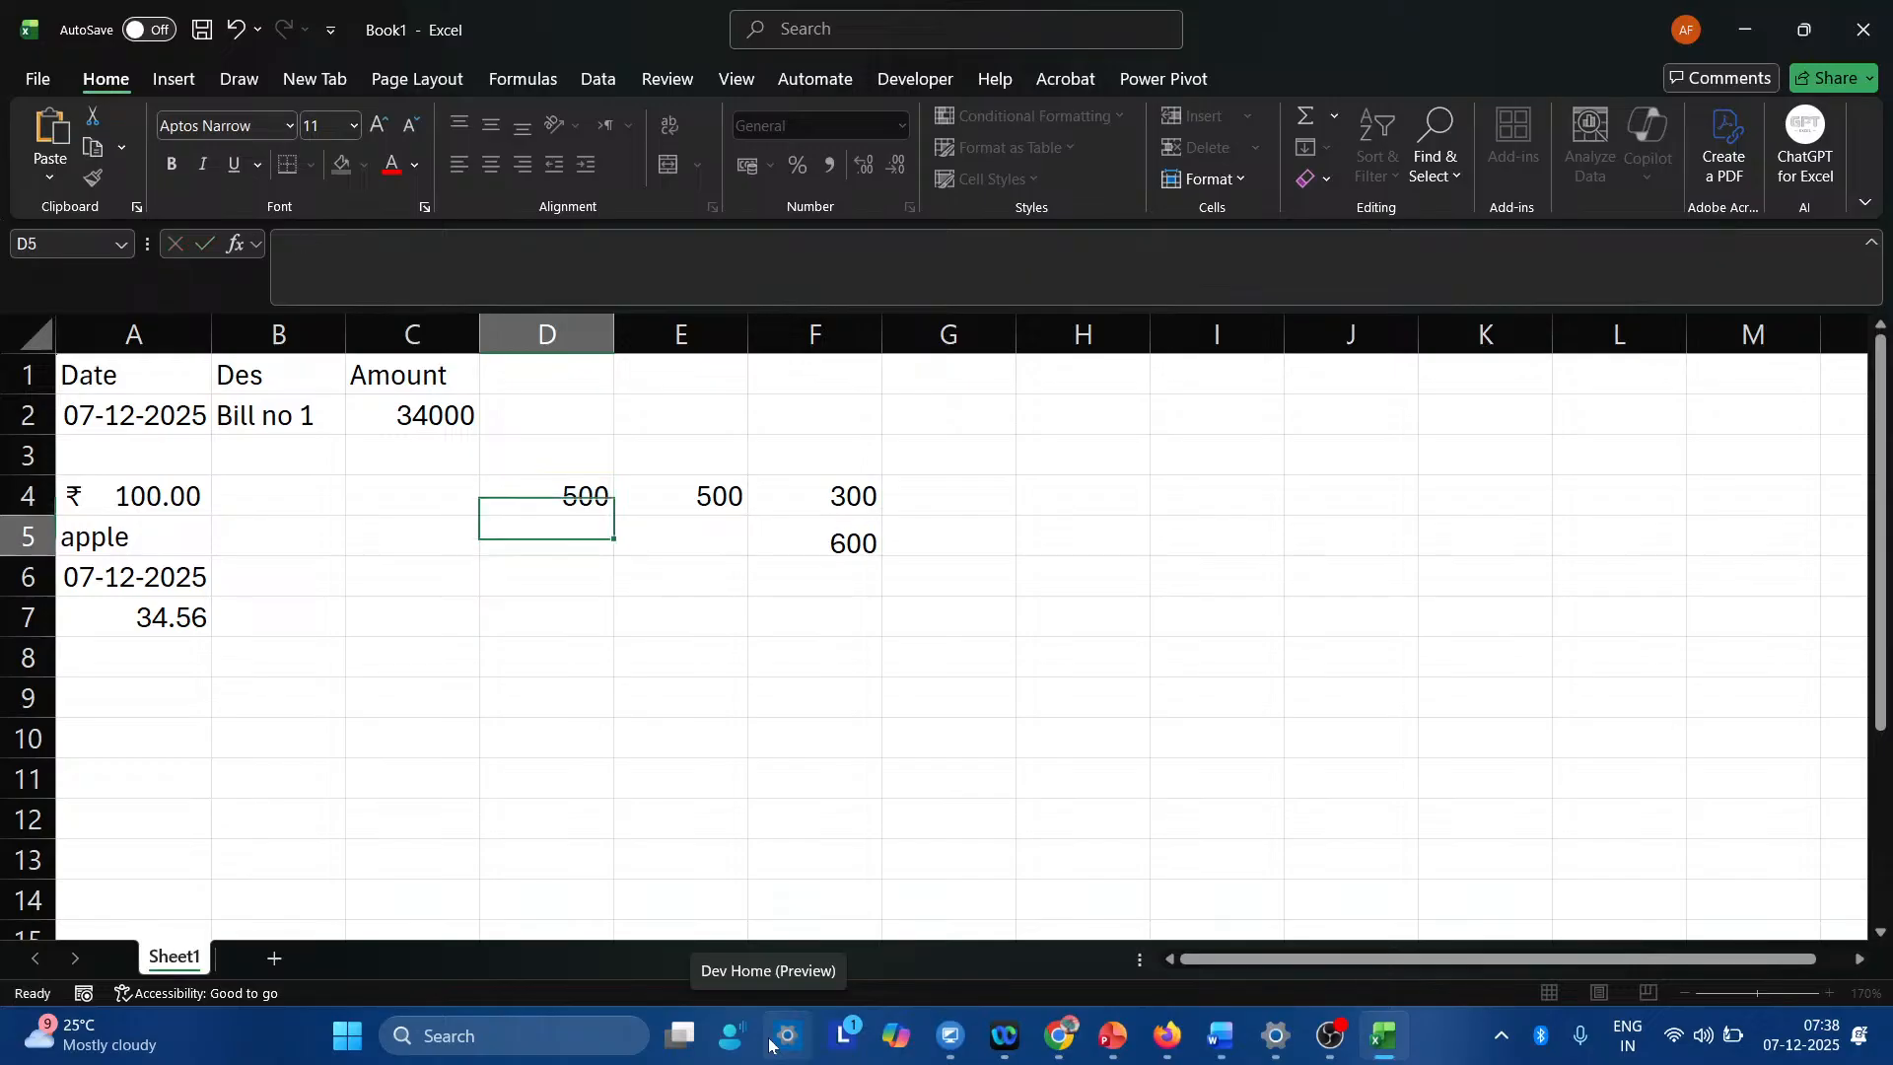
Compare the formulas behind cells F4 and F5, and inspect which cells the F5 formula references.
{"action": "key", "text": "Right"}
{"action": "key", "text": "Right"}
{"action": "key", "text": "Up"}
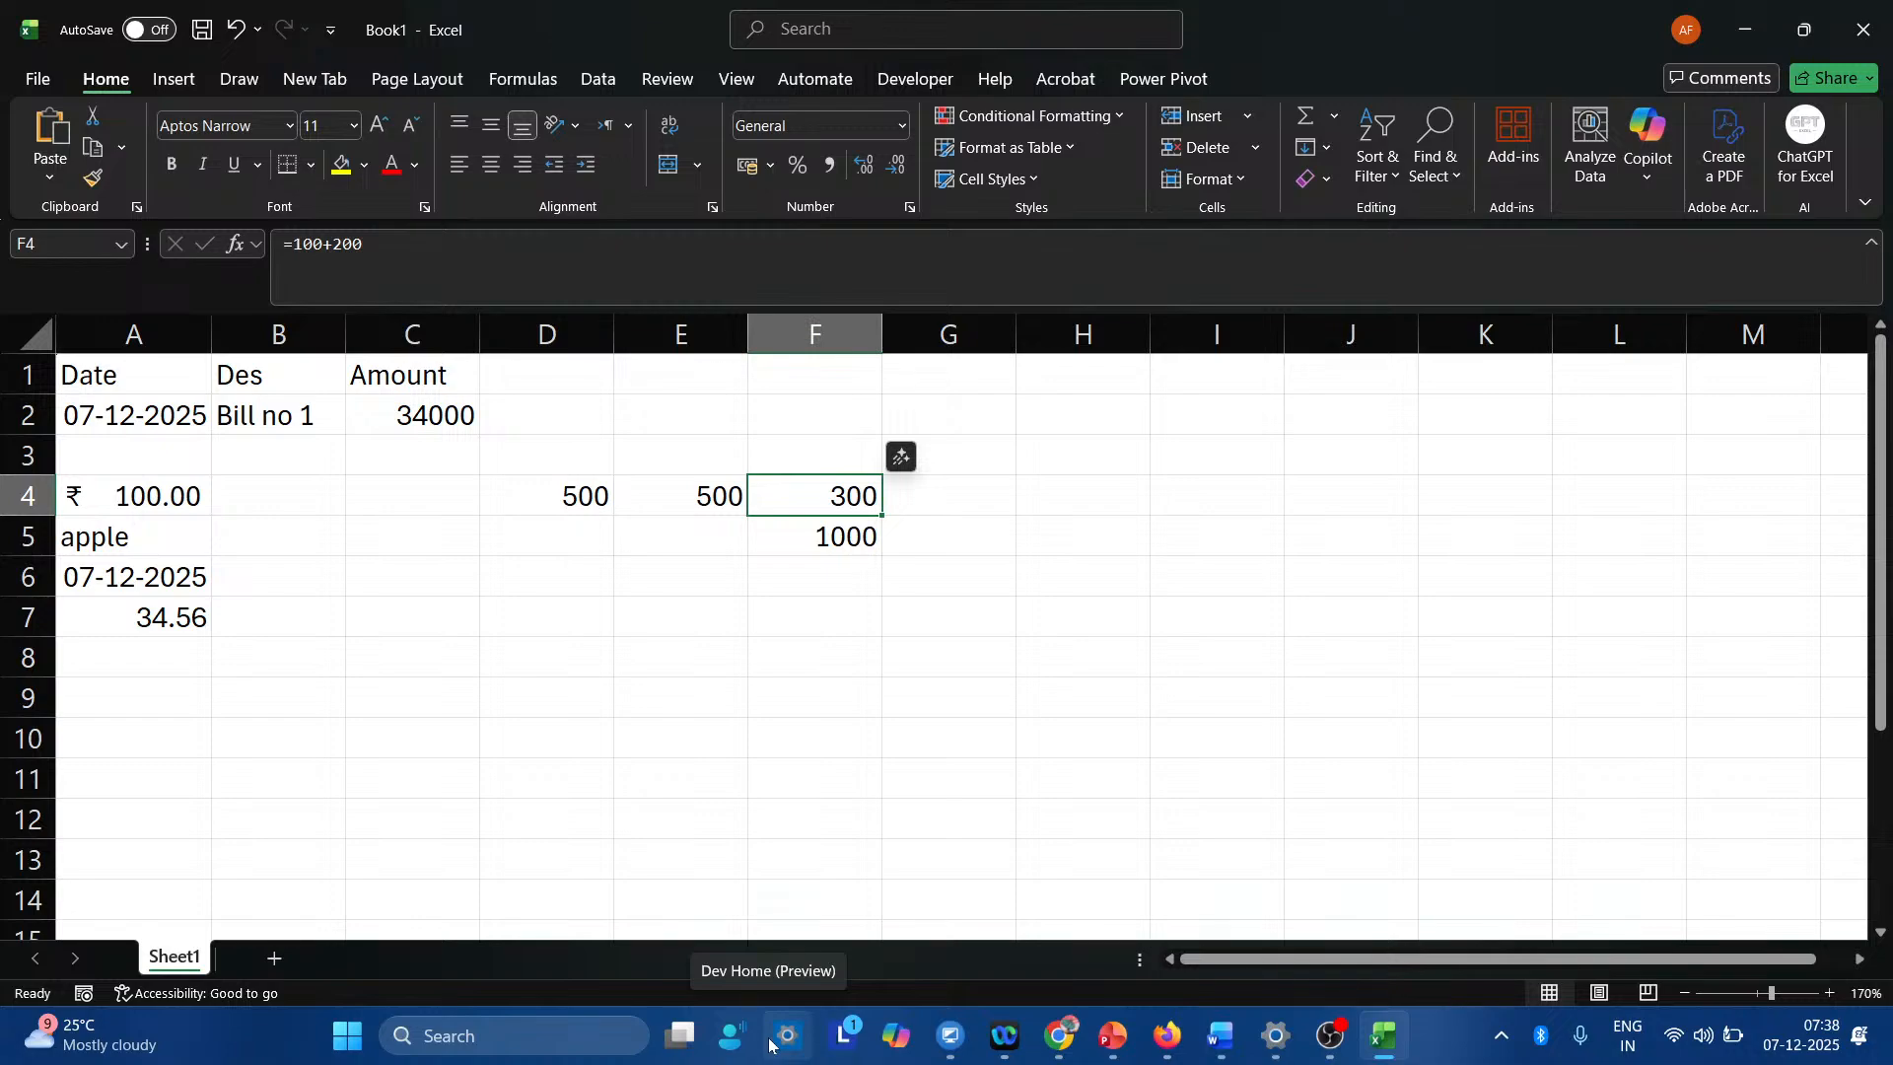
{"action": "key", "text": "Down"}
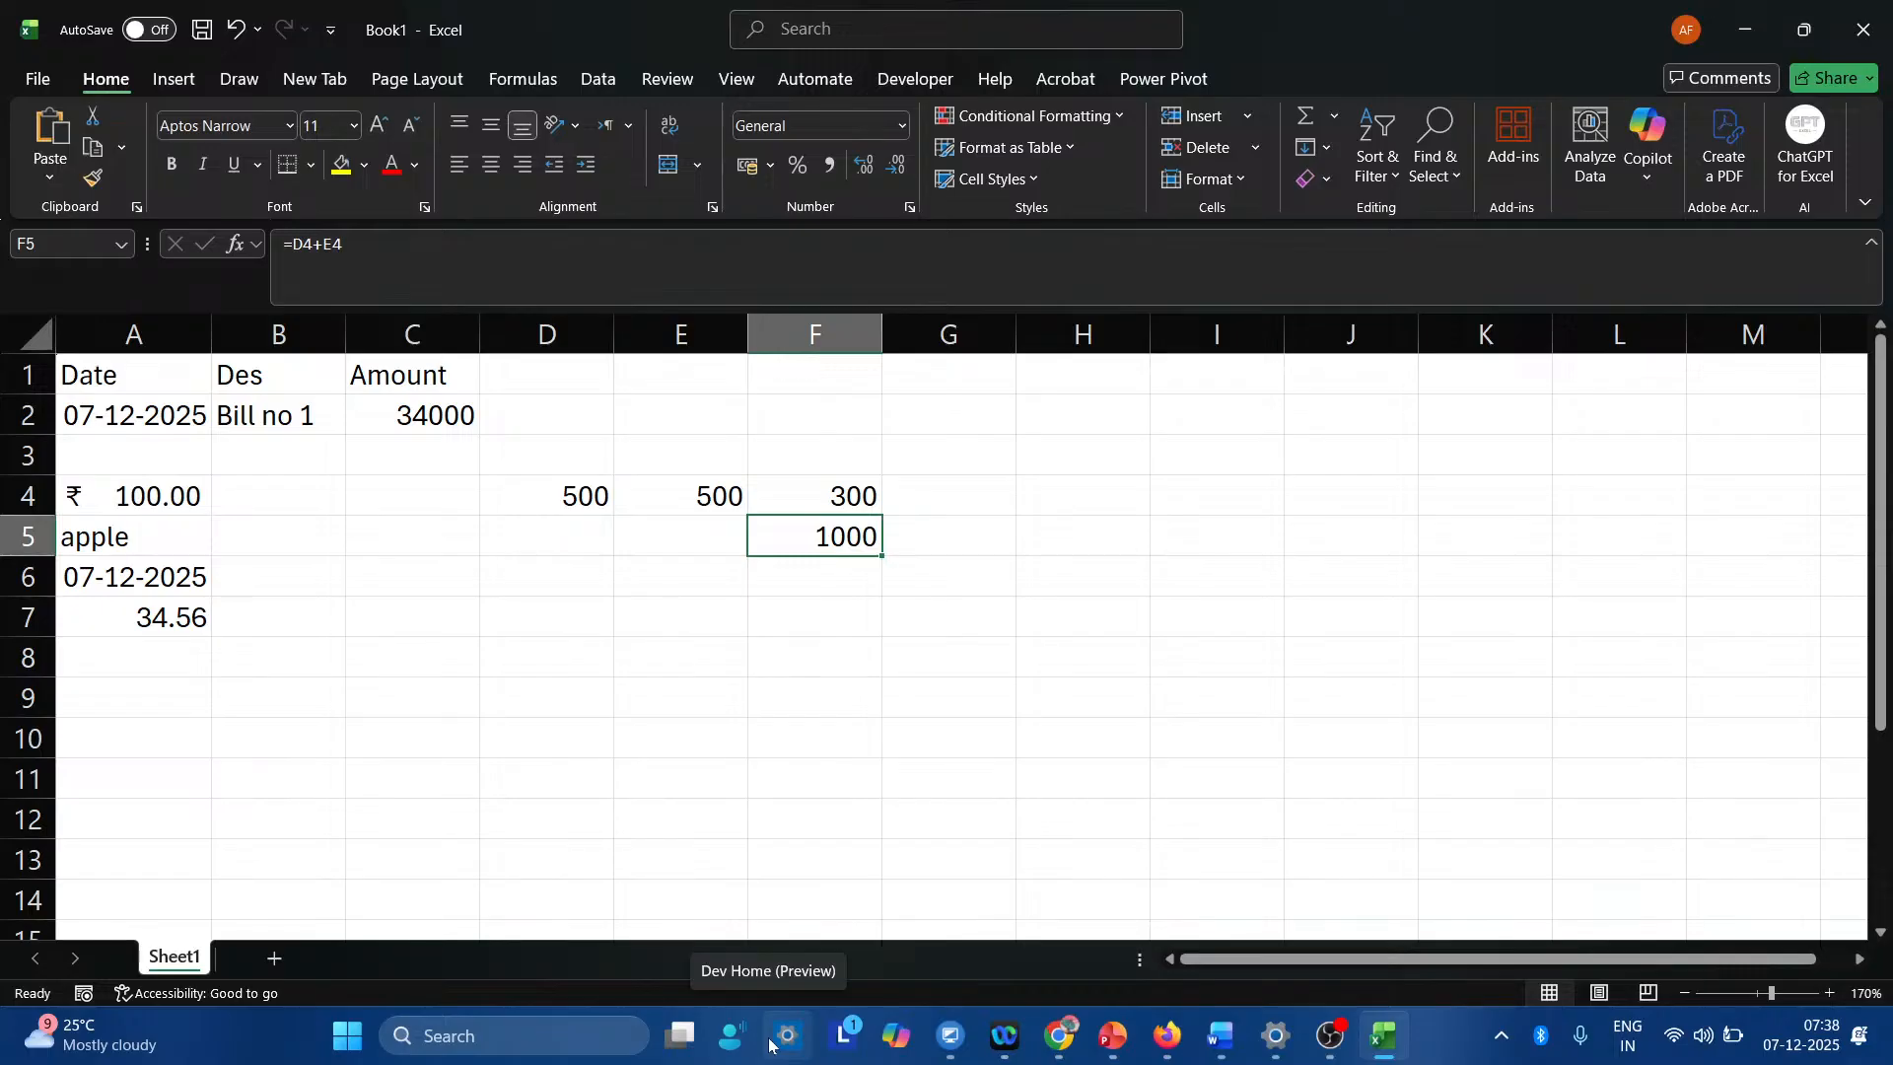
{"action": "key", "text": "F2"}
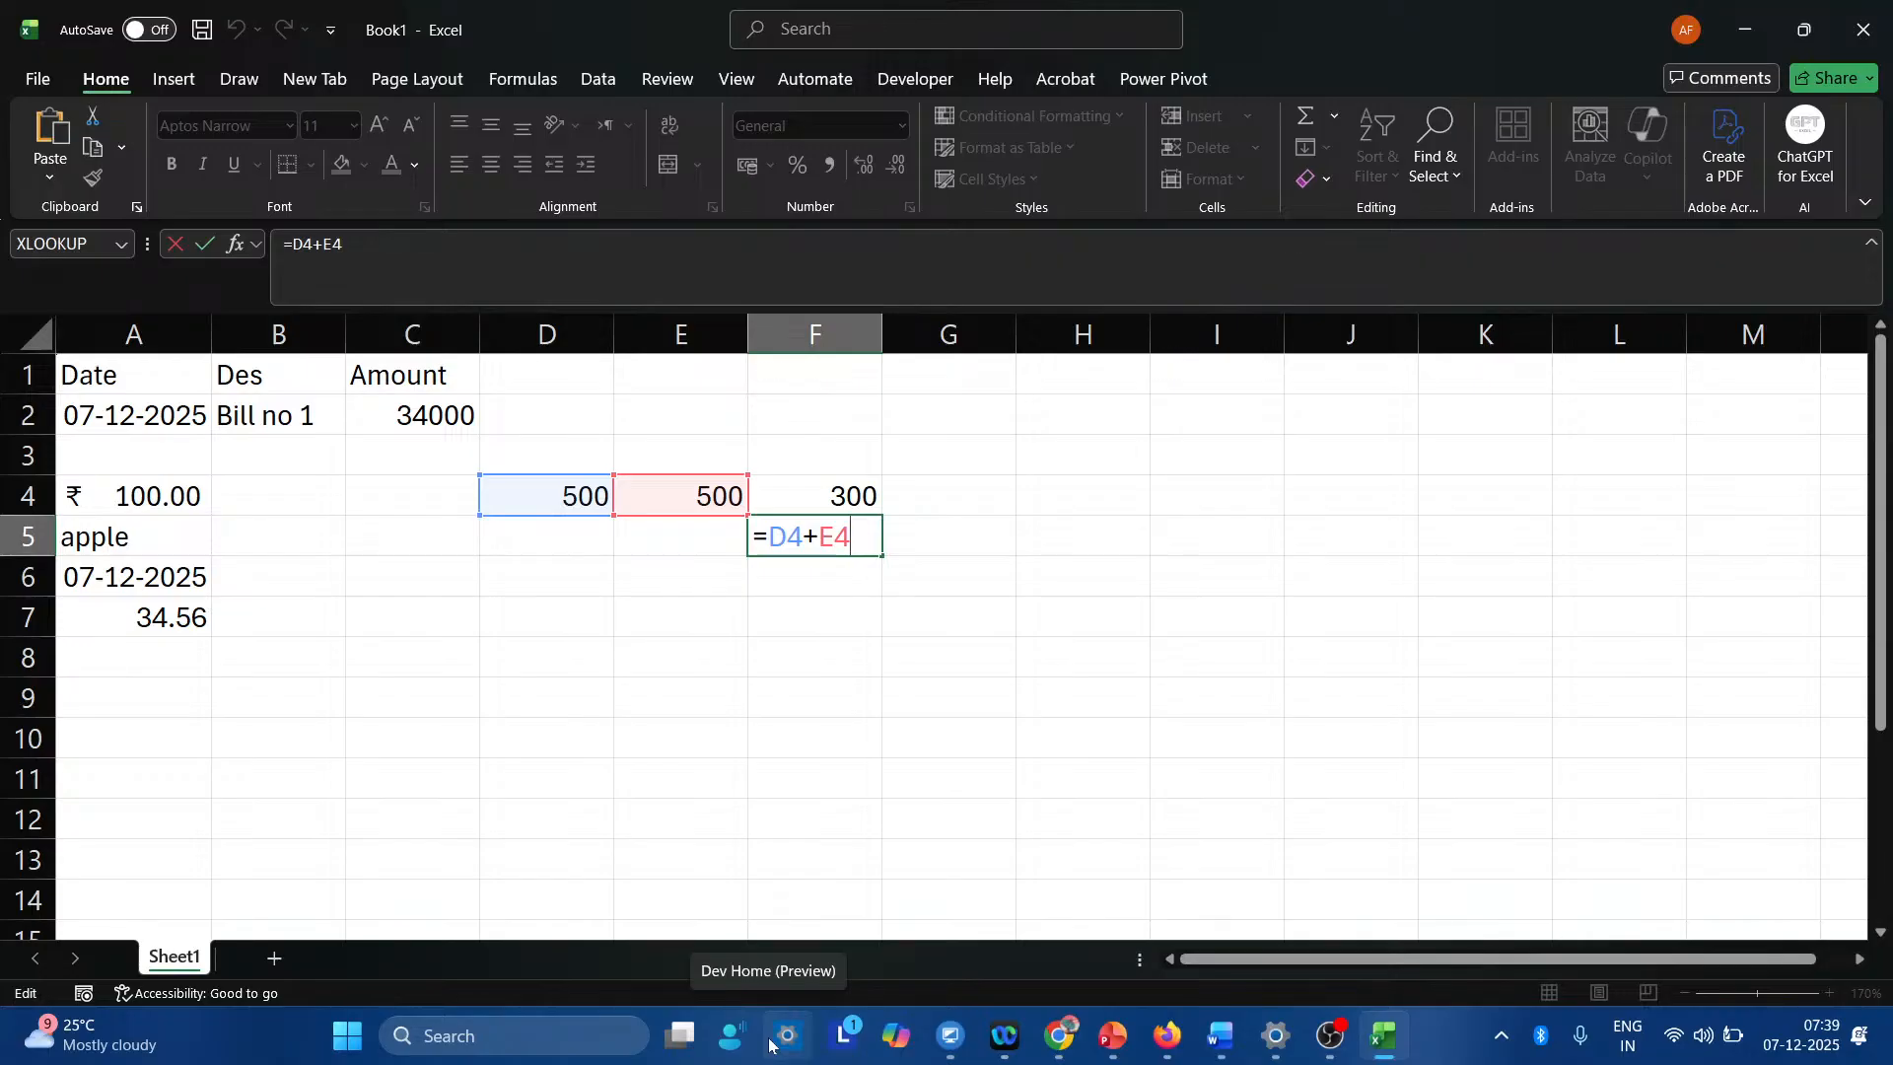
{"action": "key", "text": "Return"}
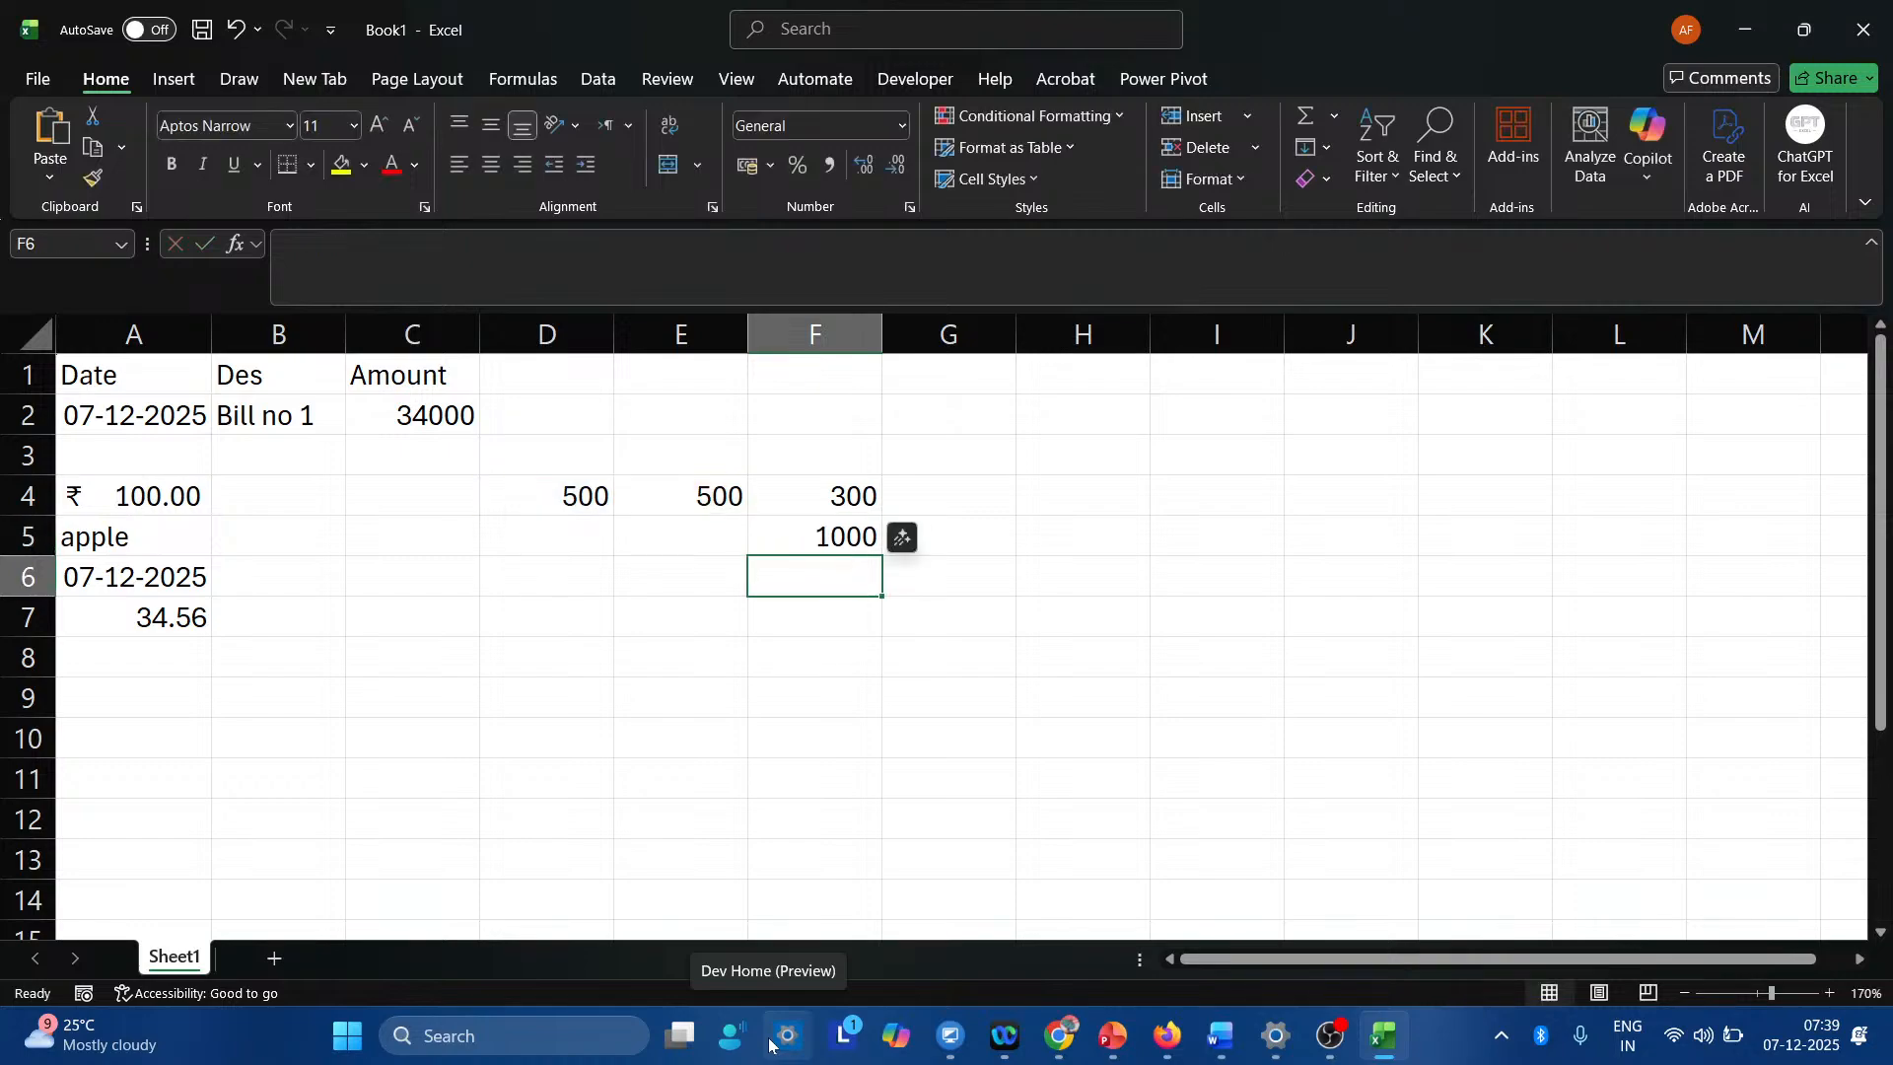
Add a new worksheet and enter the formula =D4+E4 in its cell H10.
{"action": "left_click", "coordinate": [280, 957]}
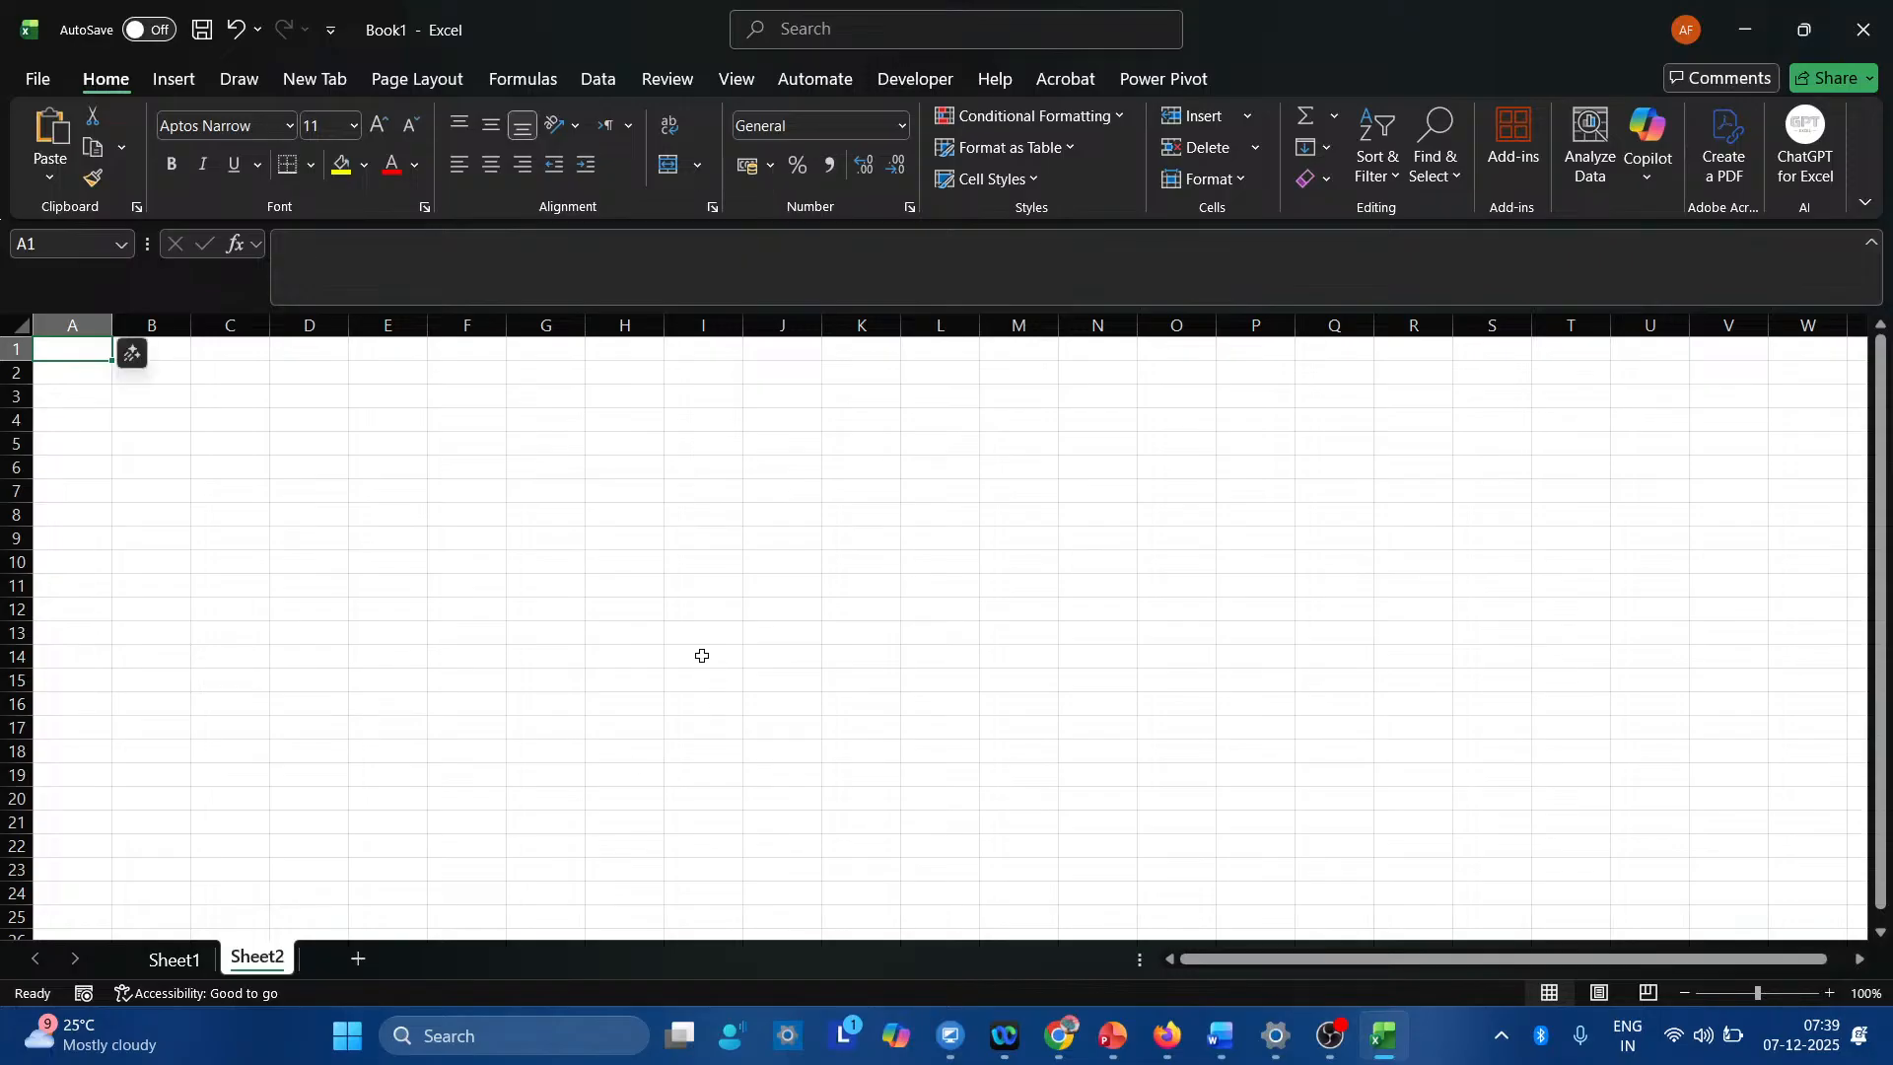
{"action": "left_click", "coordinate": [658, 558]}
{"action": "type", "text": "="}
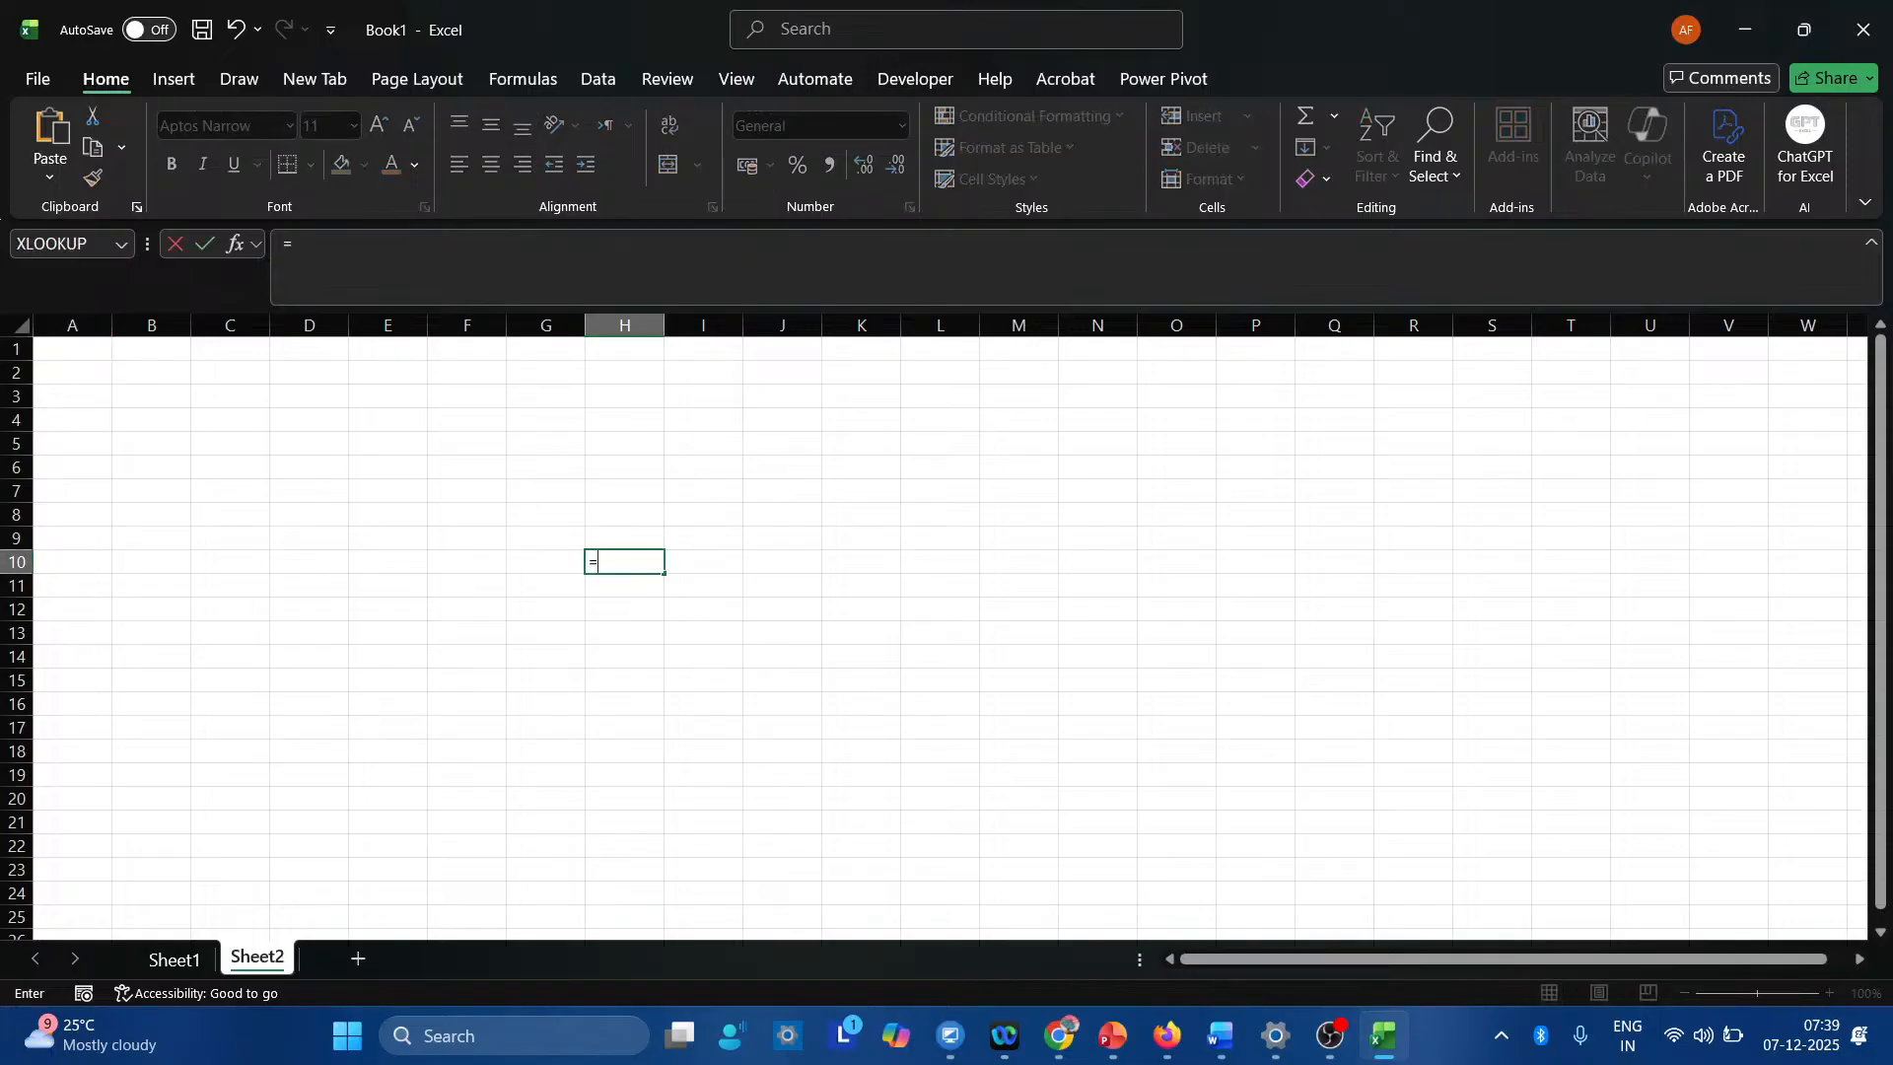
{"action": "type", "text": "d4+e4"}
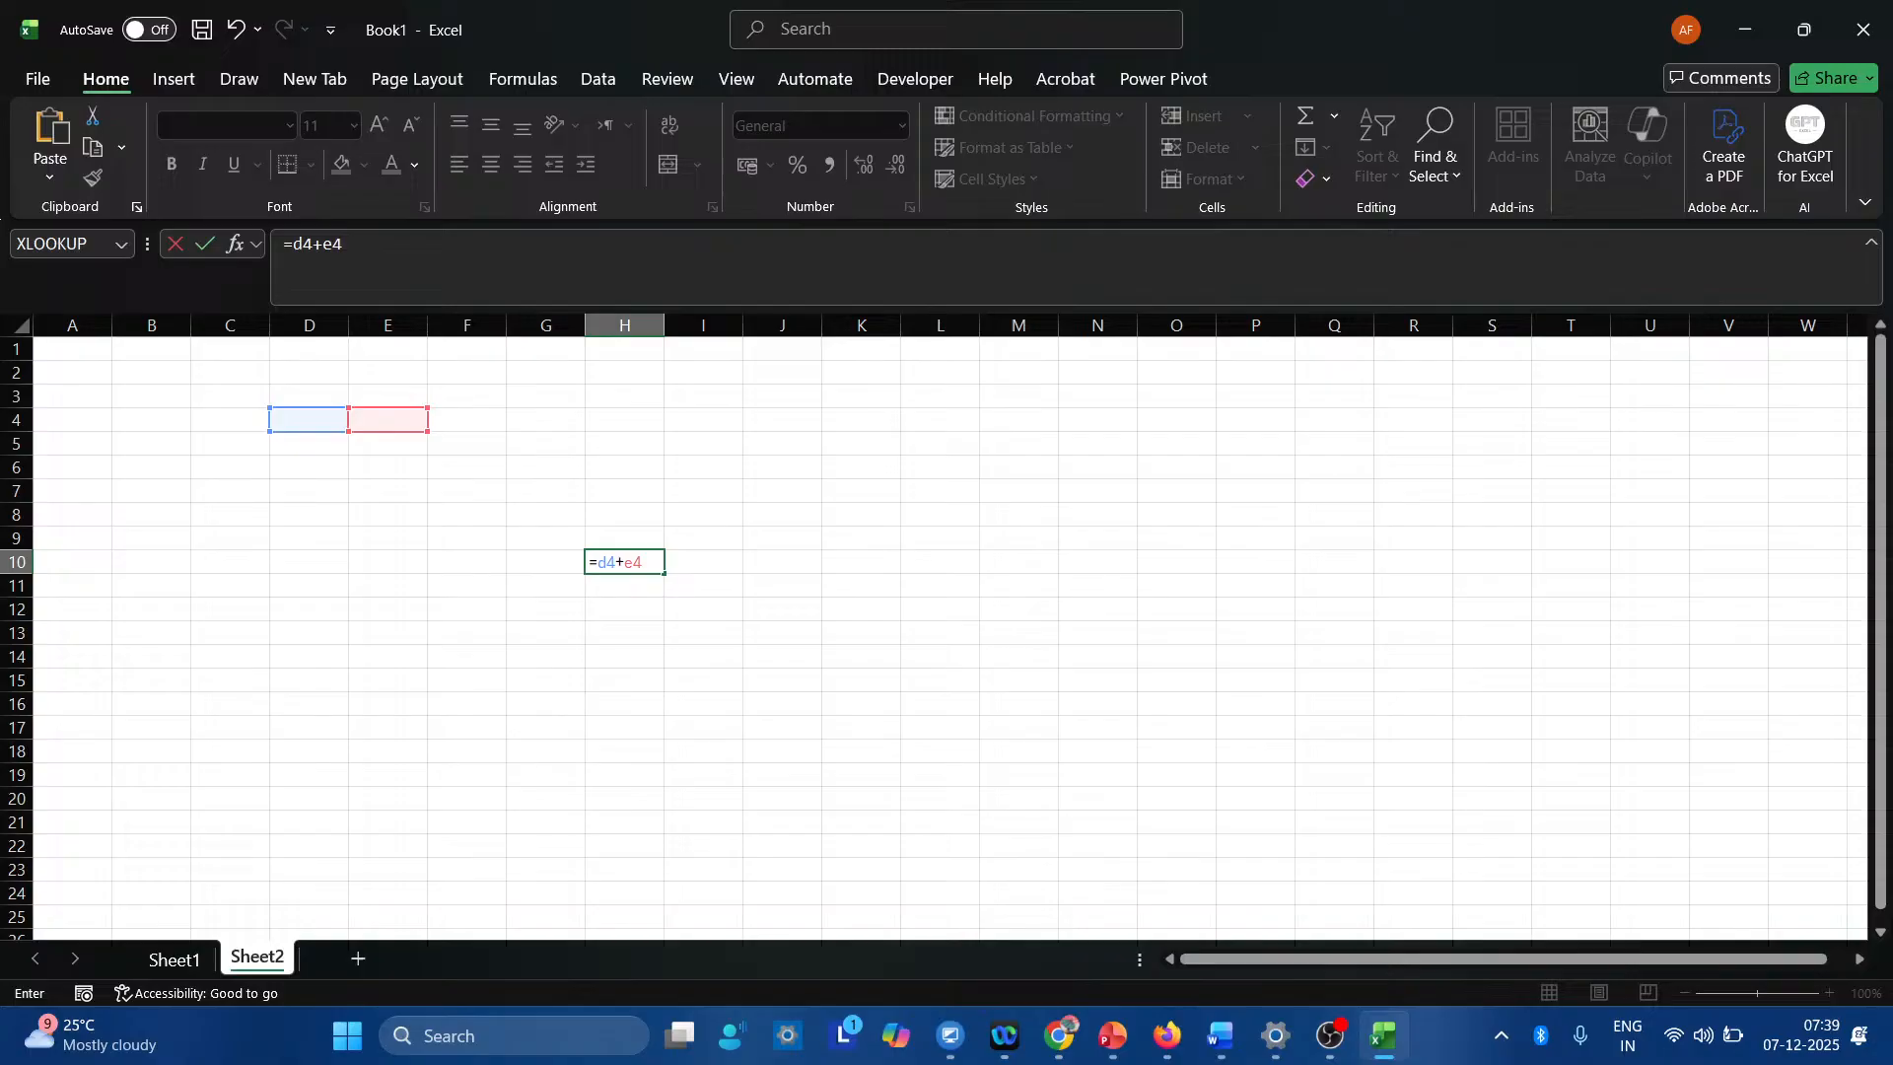
{"action": "key", "text": "Return"}
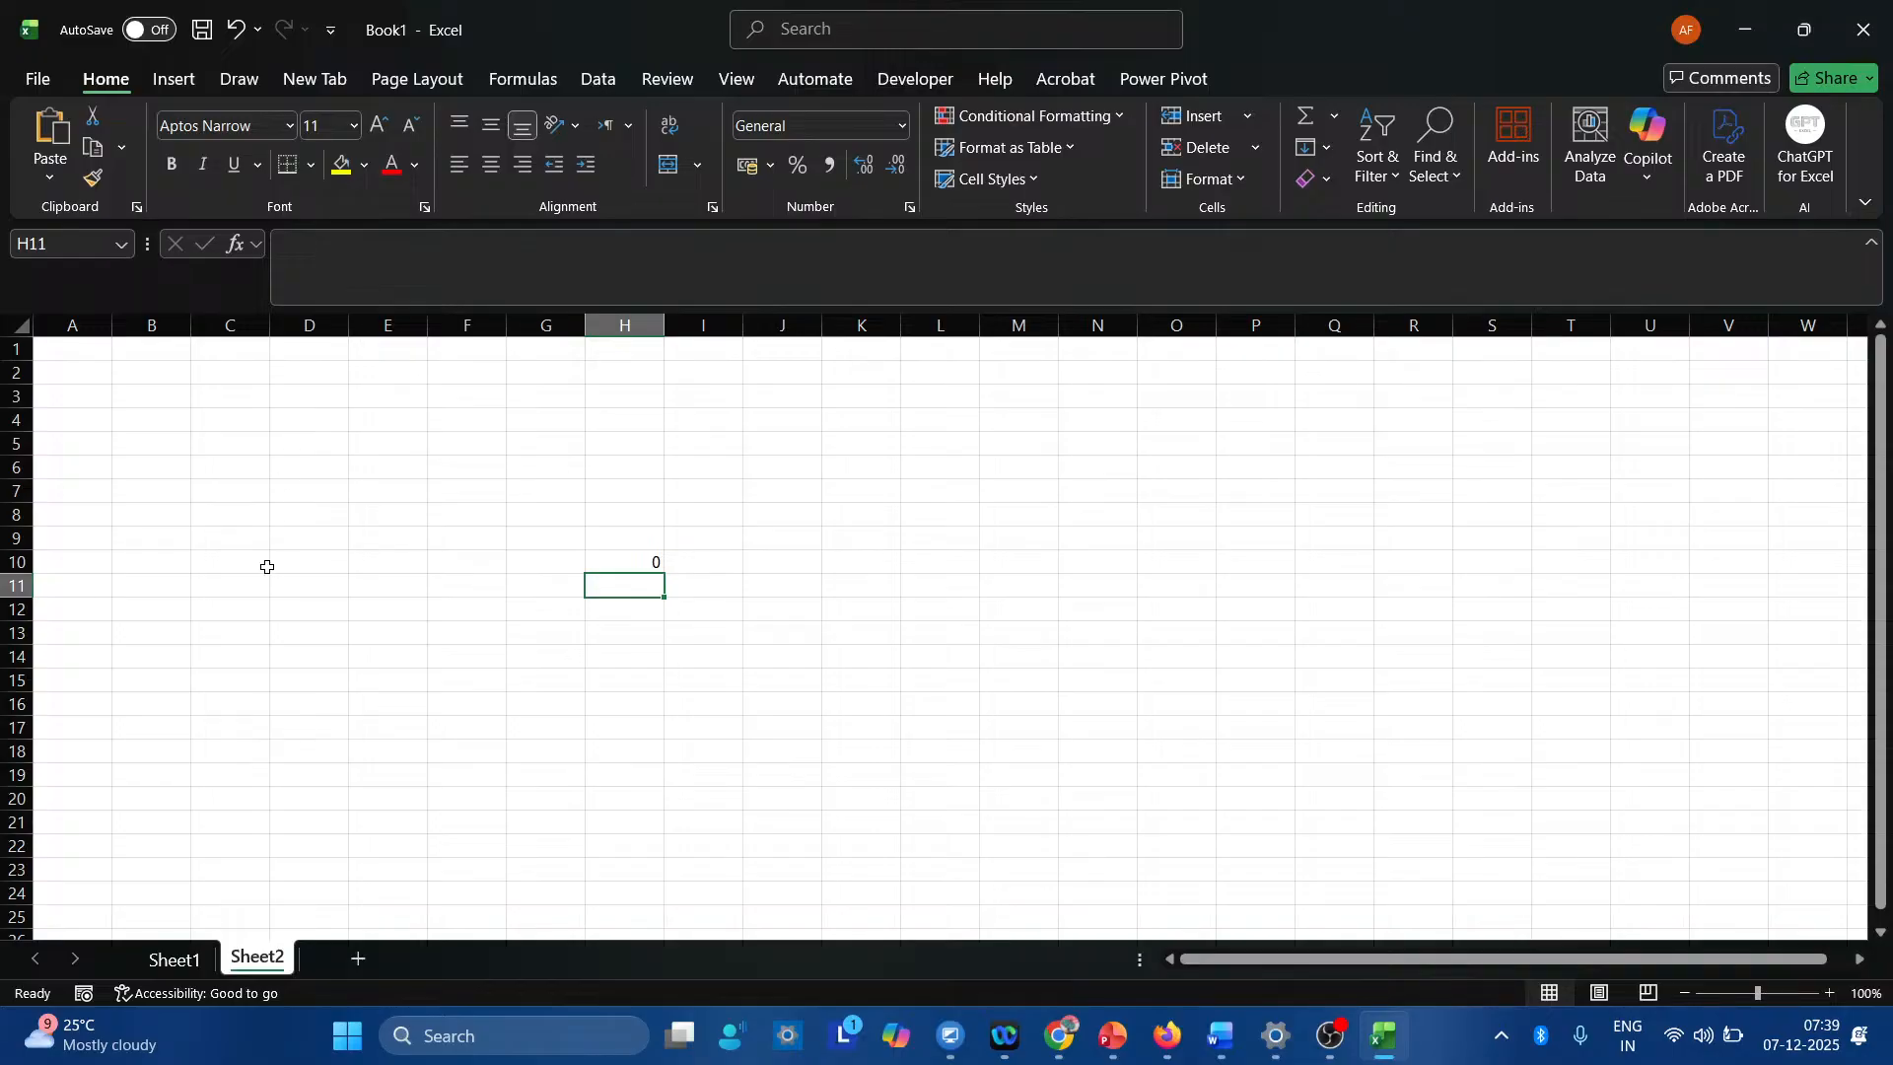
Try to assign the name pro1 to cell D4 on Sheet1.
{"action": "left_click", "coordinate": [179, 961]}
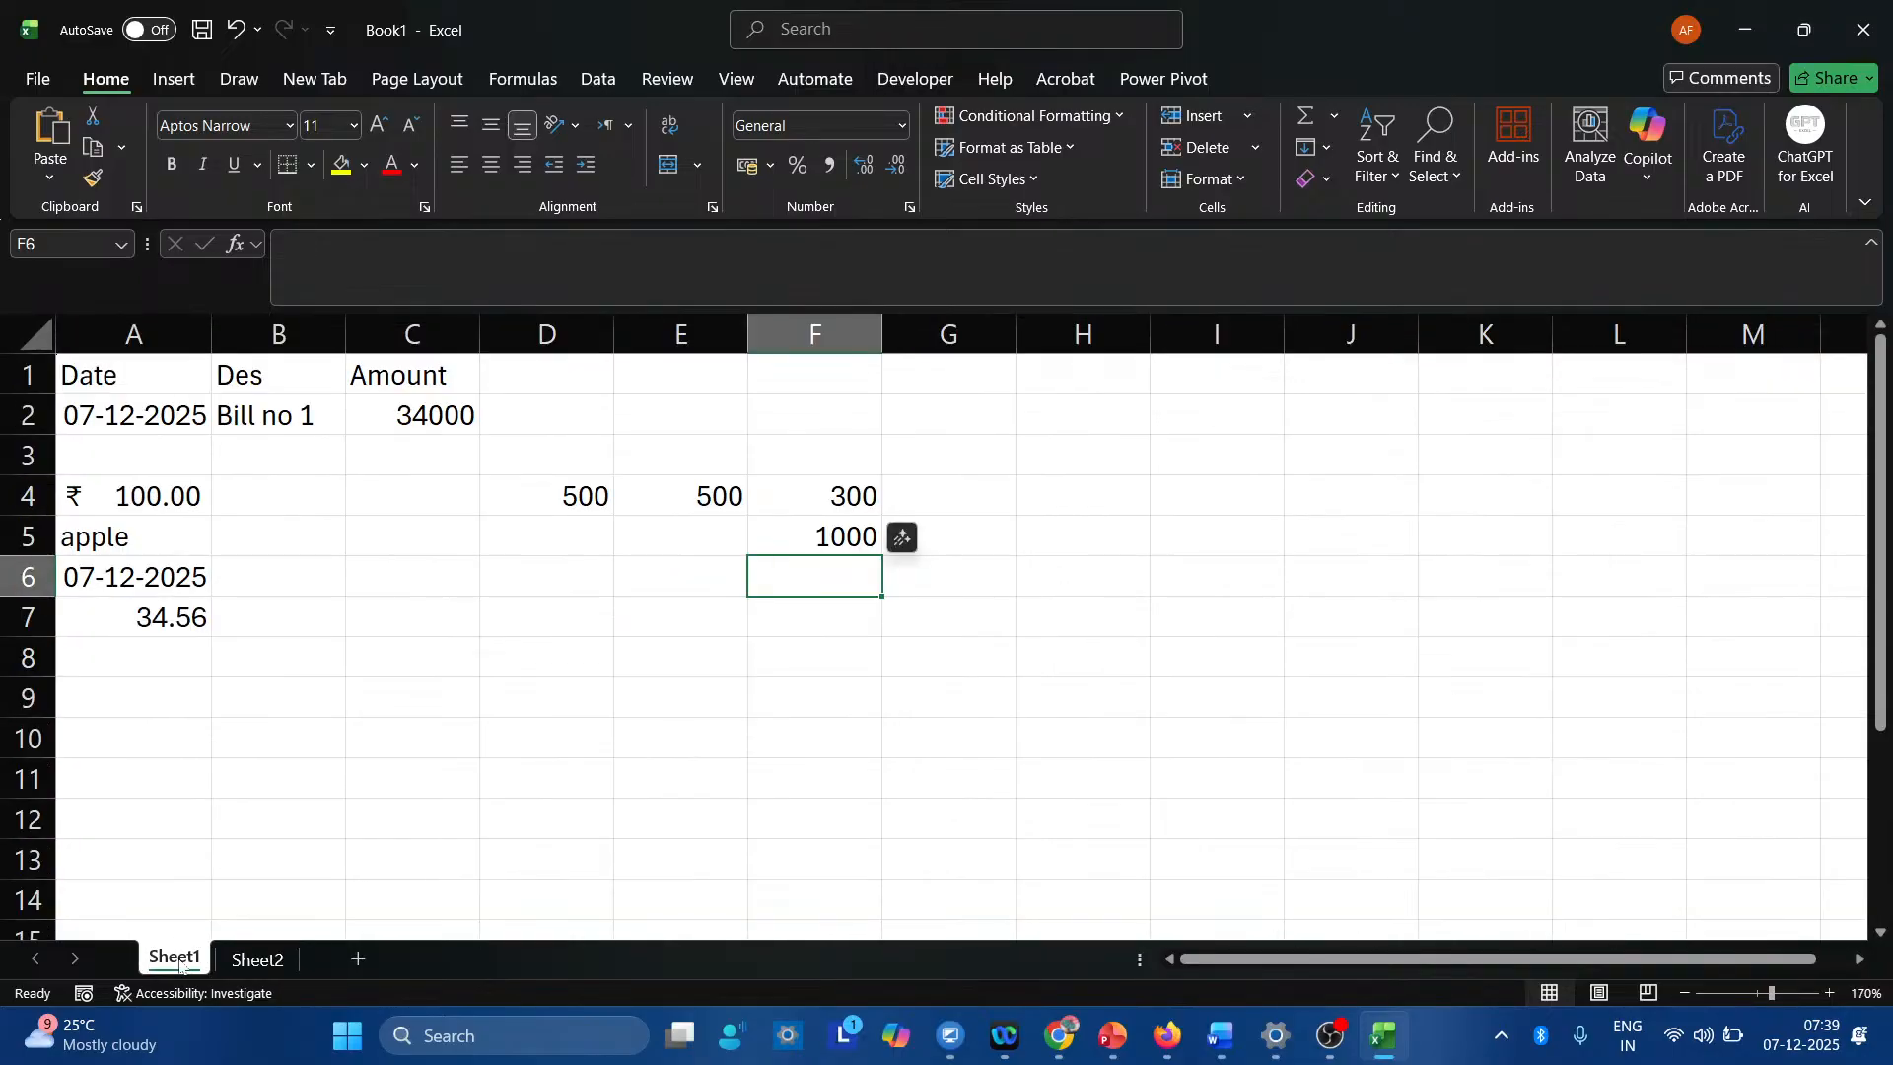
{"action": "left_click", "coordinate": [603, 497]}
{"action": "left_click", "coordinate": [59, 244]}
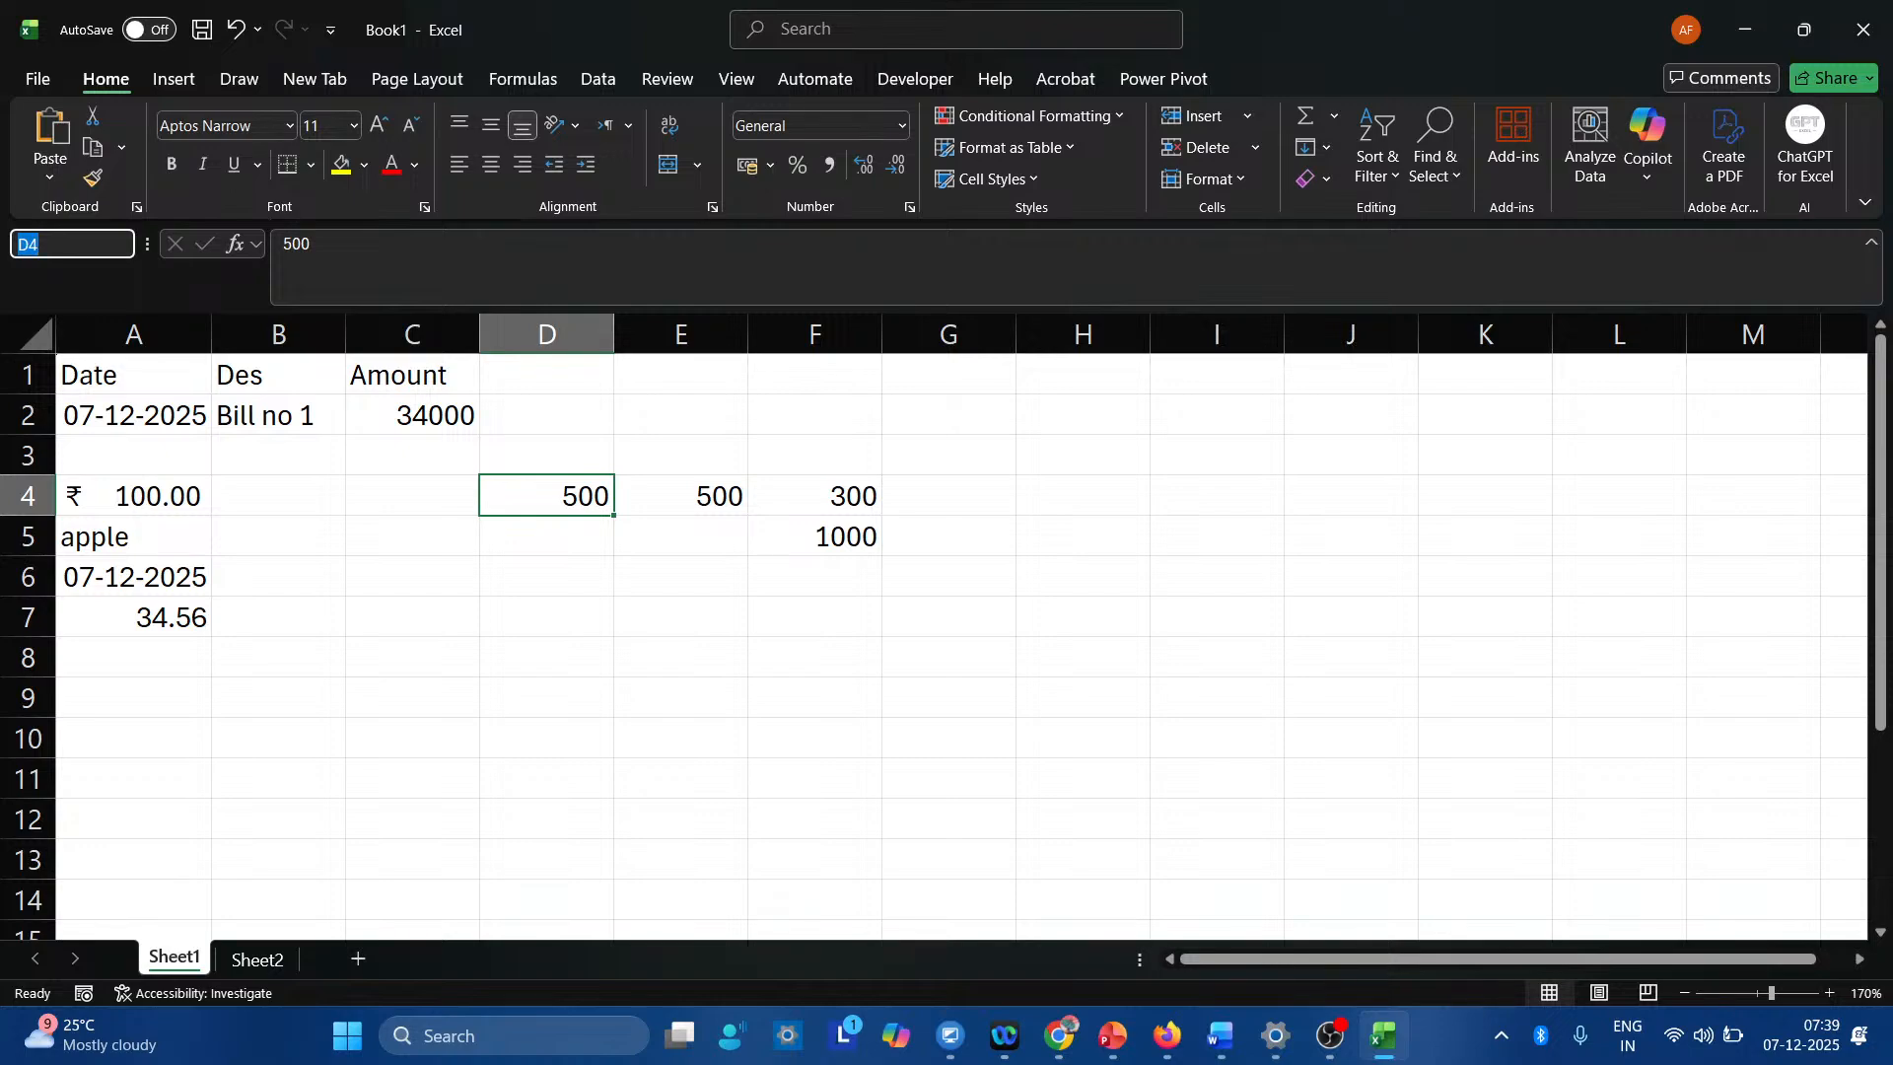
{"action": "type", "text": "pro1"}
{"action": "key", "text": "Return"}
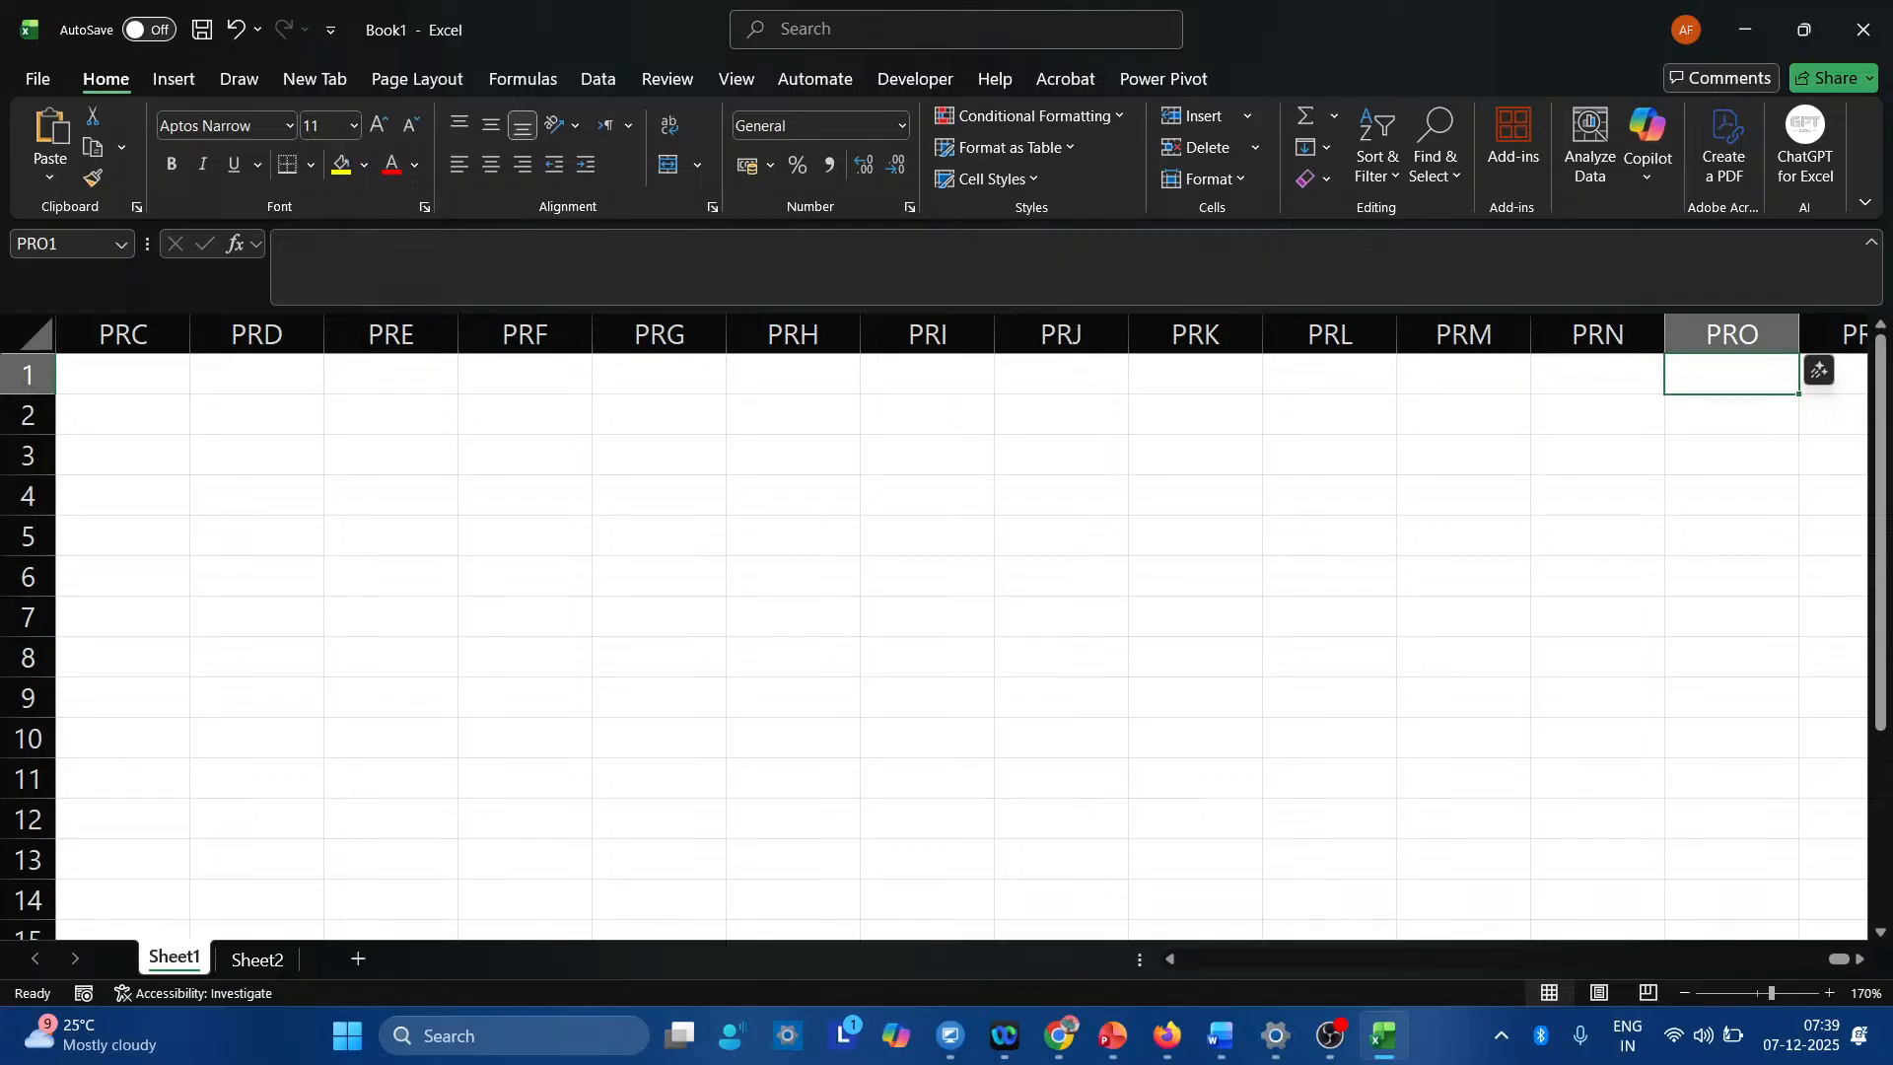
Undo the formula entry in cell H10 of Sheet2 and return to the data on Sheet1.
{"action": "key", "text": "ctrl+Page_Down"}
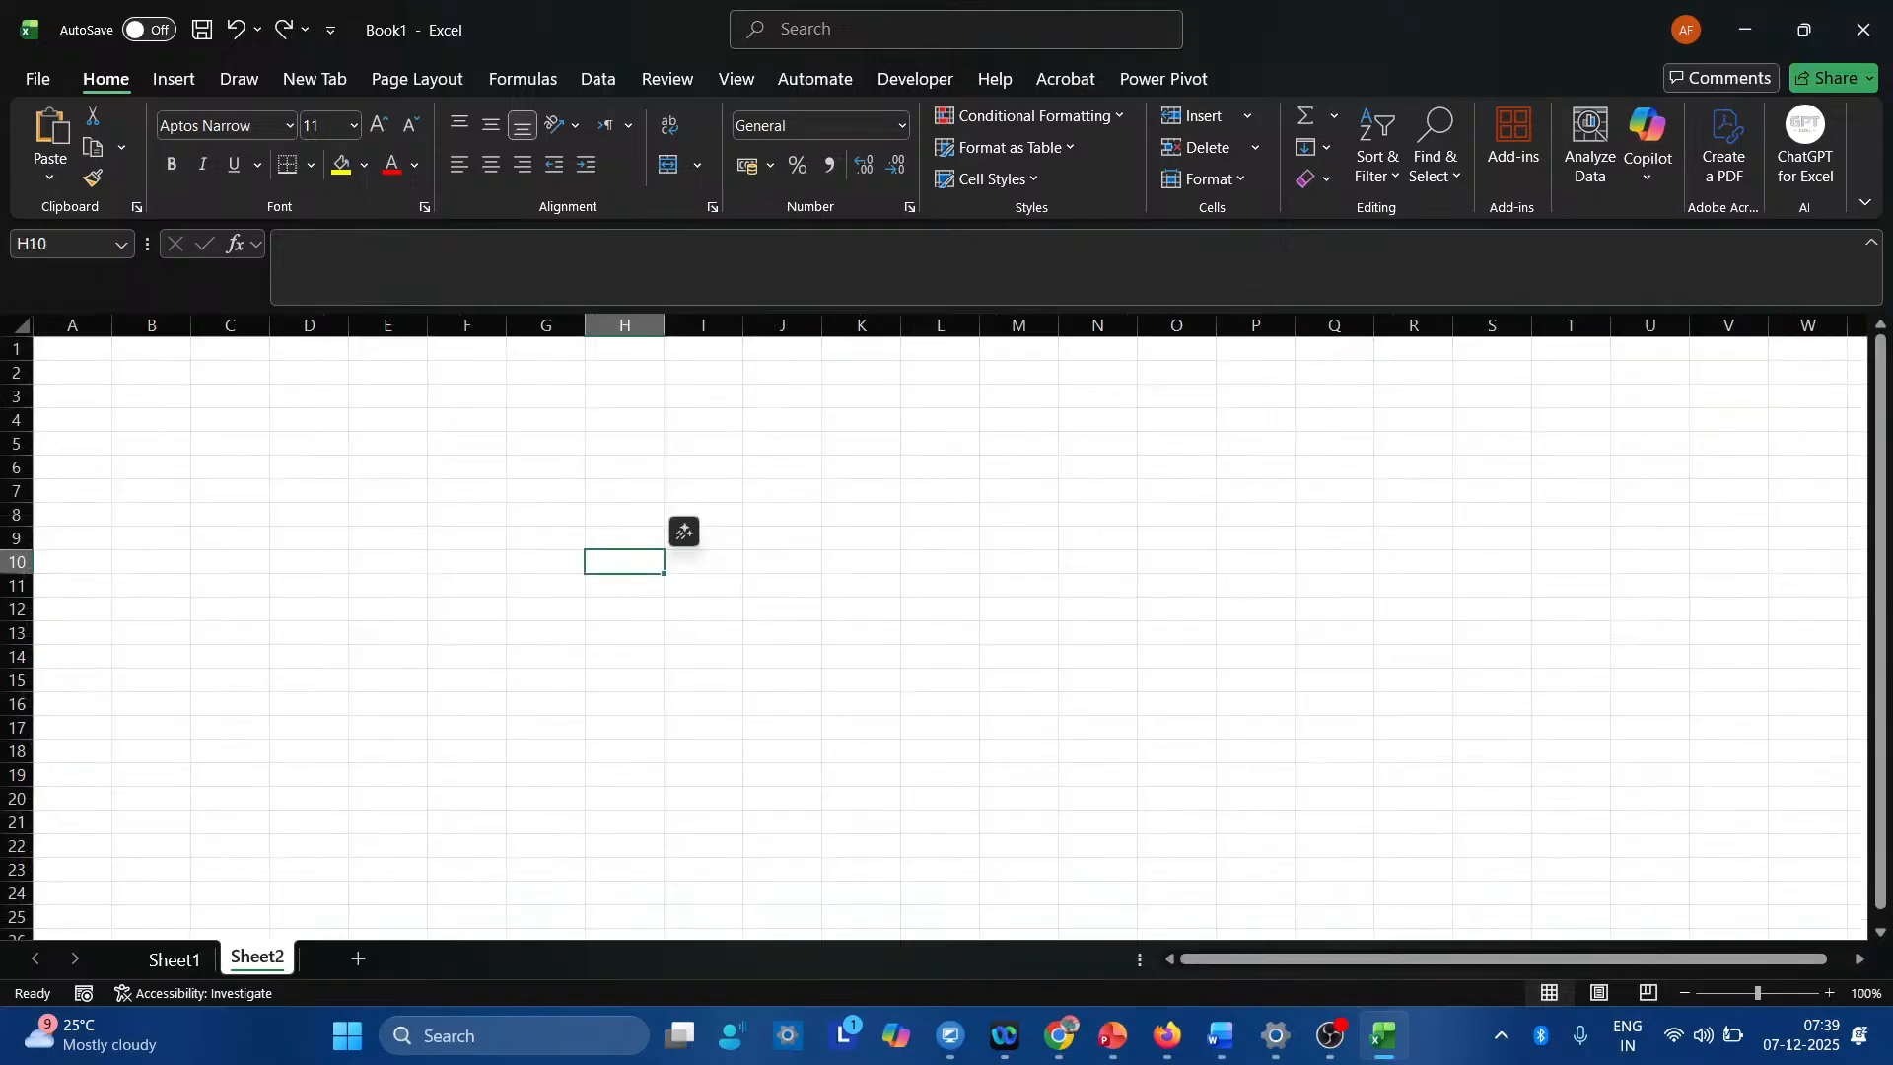
{"action": "left_click", "coordinate": [174, 959]}
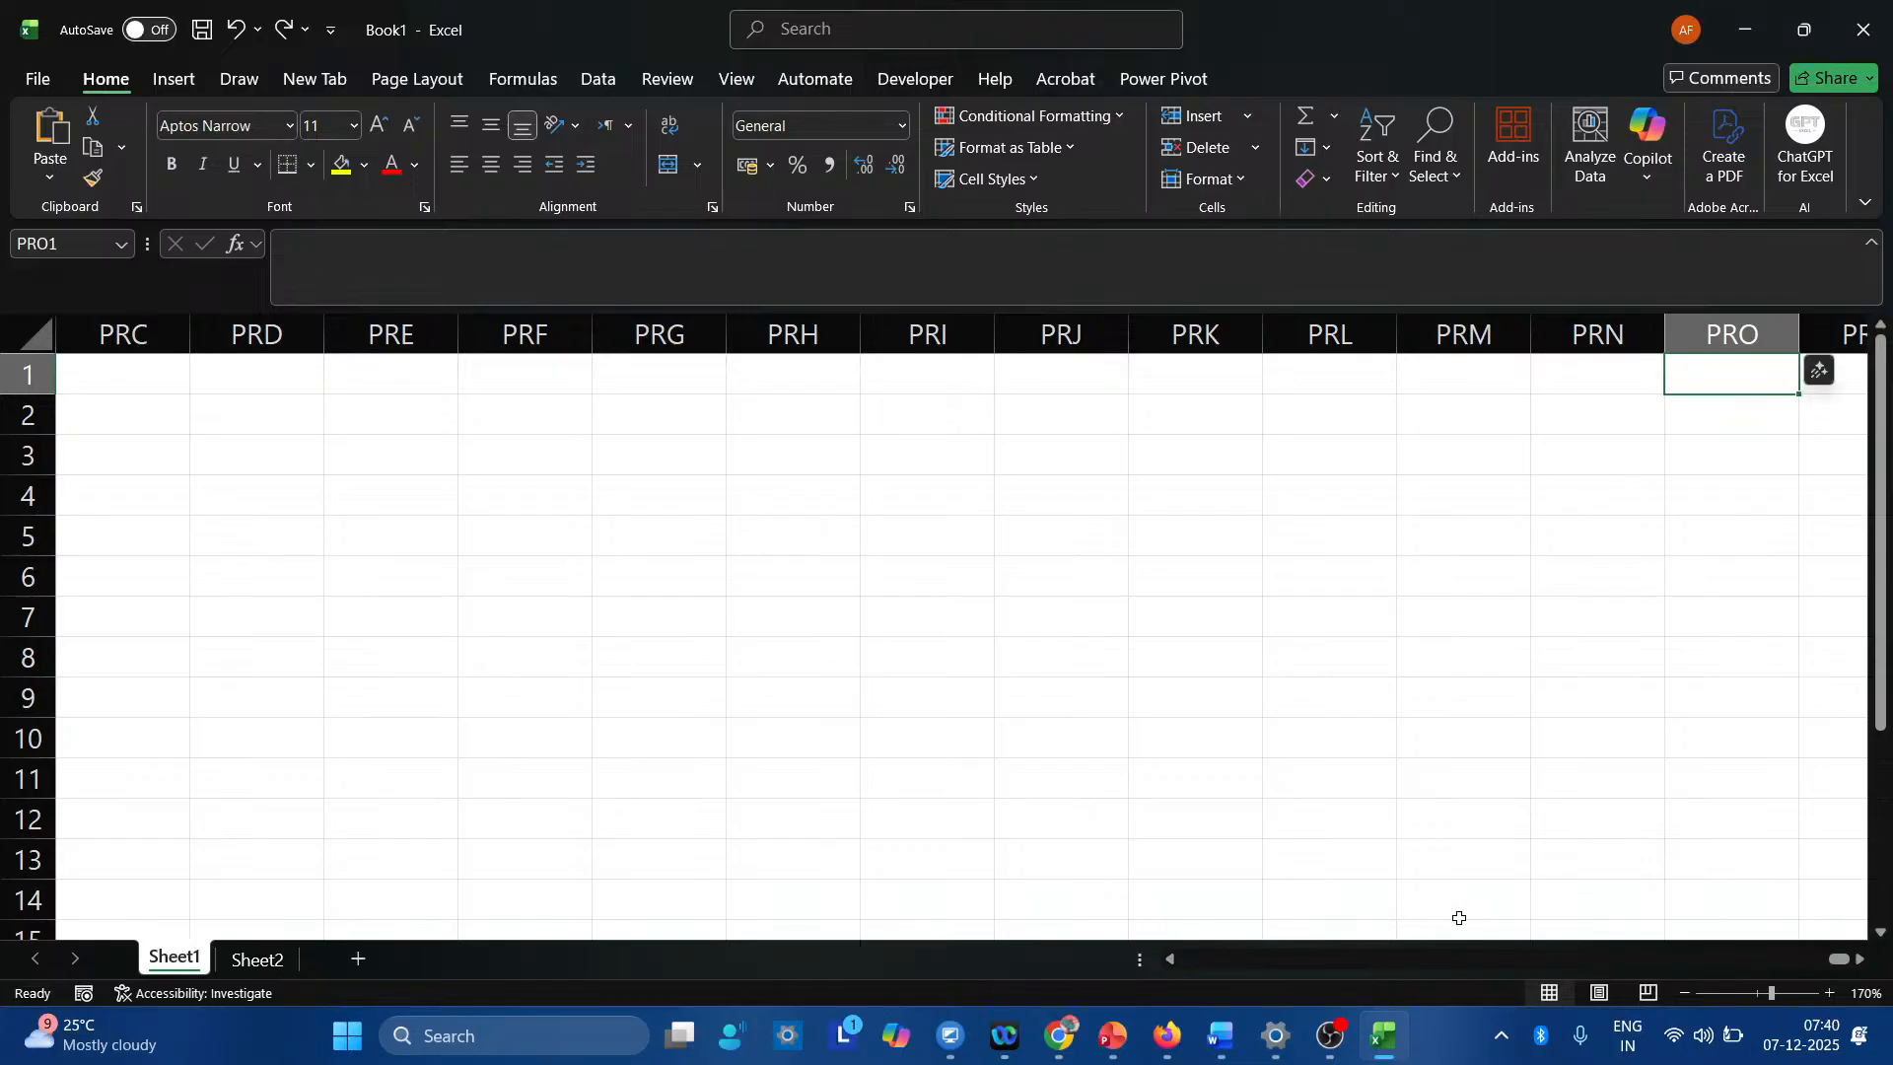
{"action": "key", "text": "ctrl+Left"}
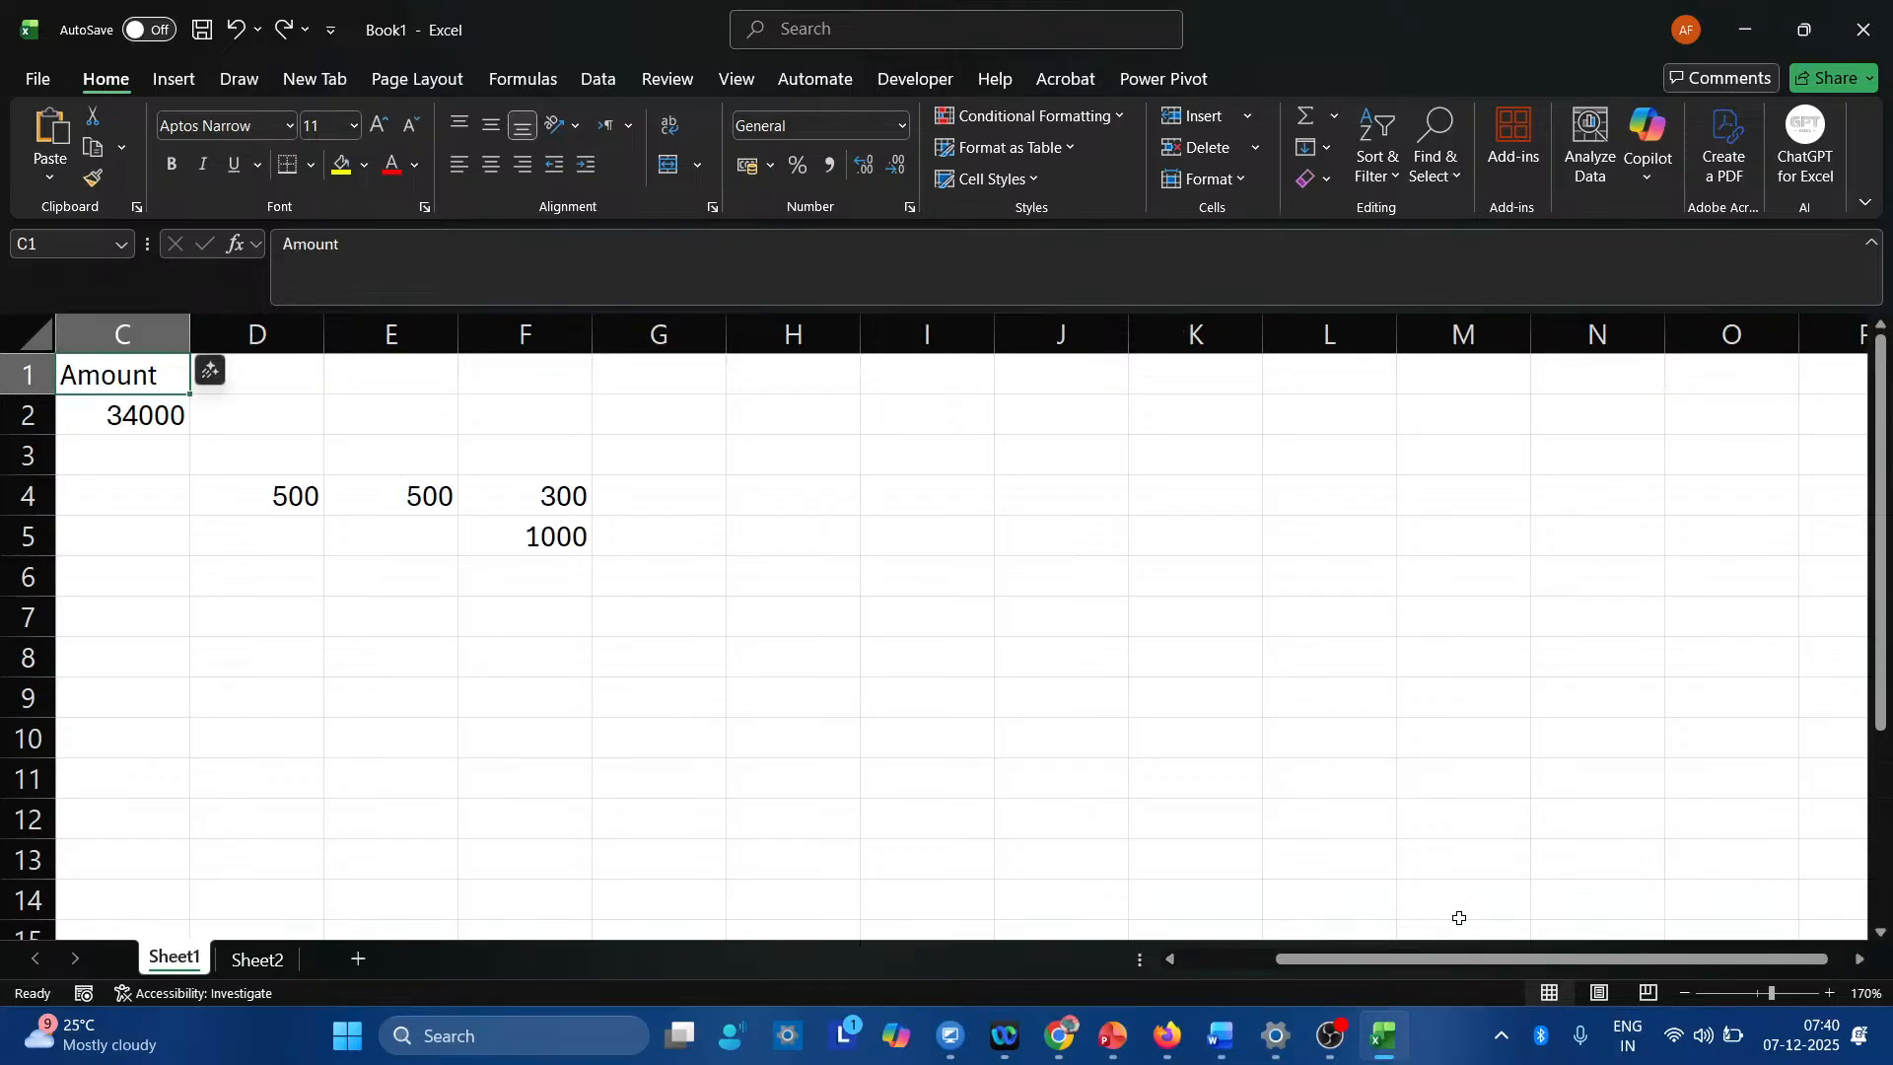
Assign the name tv to cell D4 and the name radio to cell E4 on Sheet1.
{"action": "left_click", "coordinate": [264, 517]}
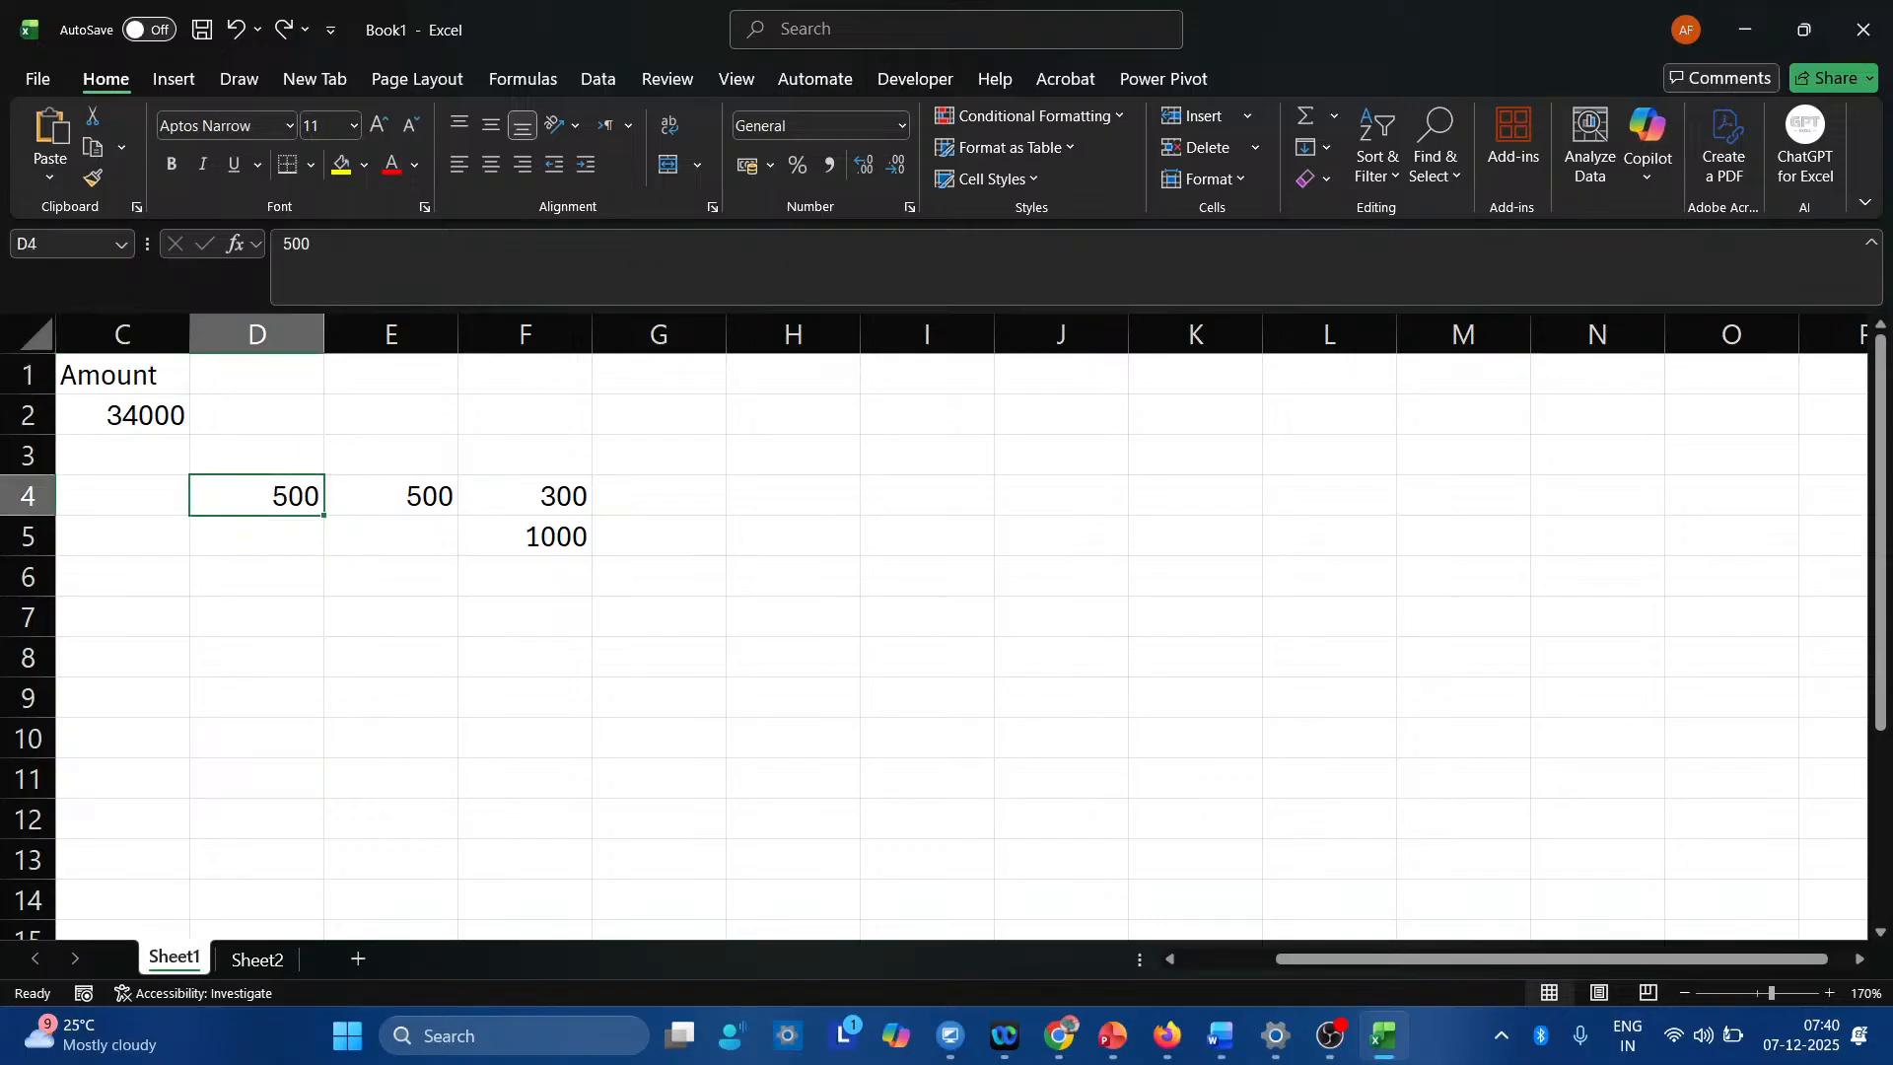
{"action": "left_click", "coordinate": [59, 244]}
{"action": "type", "text": "tv"}
{"action": "key", "text": "Return"}
{"action": "left_click", "coordinate": [392, 494]}
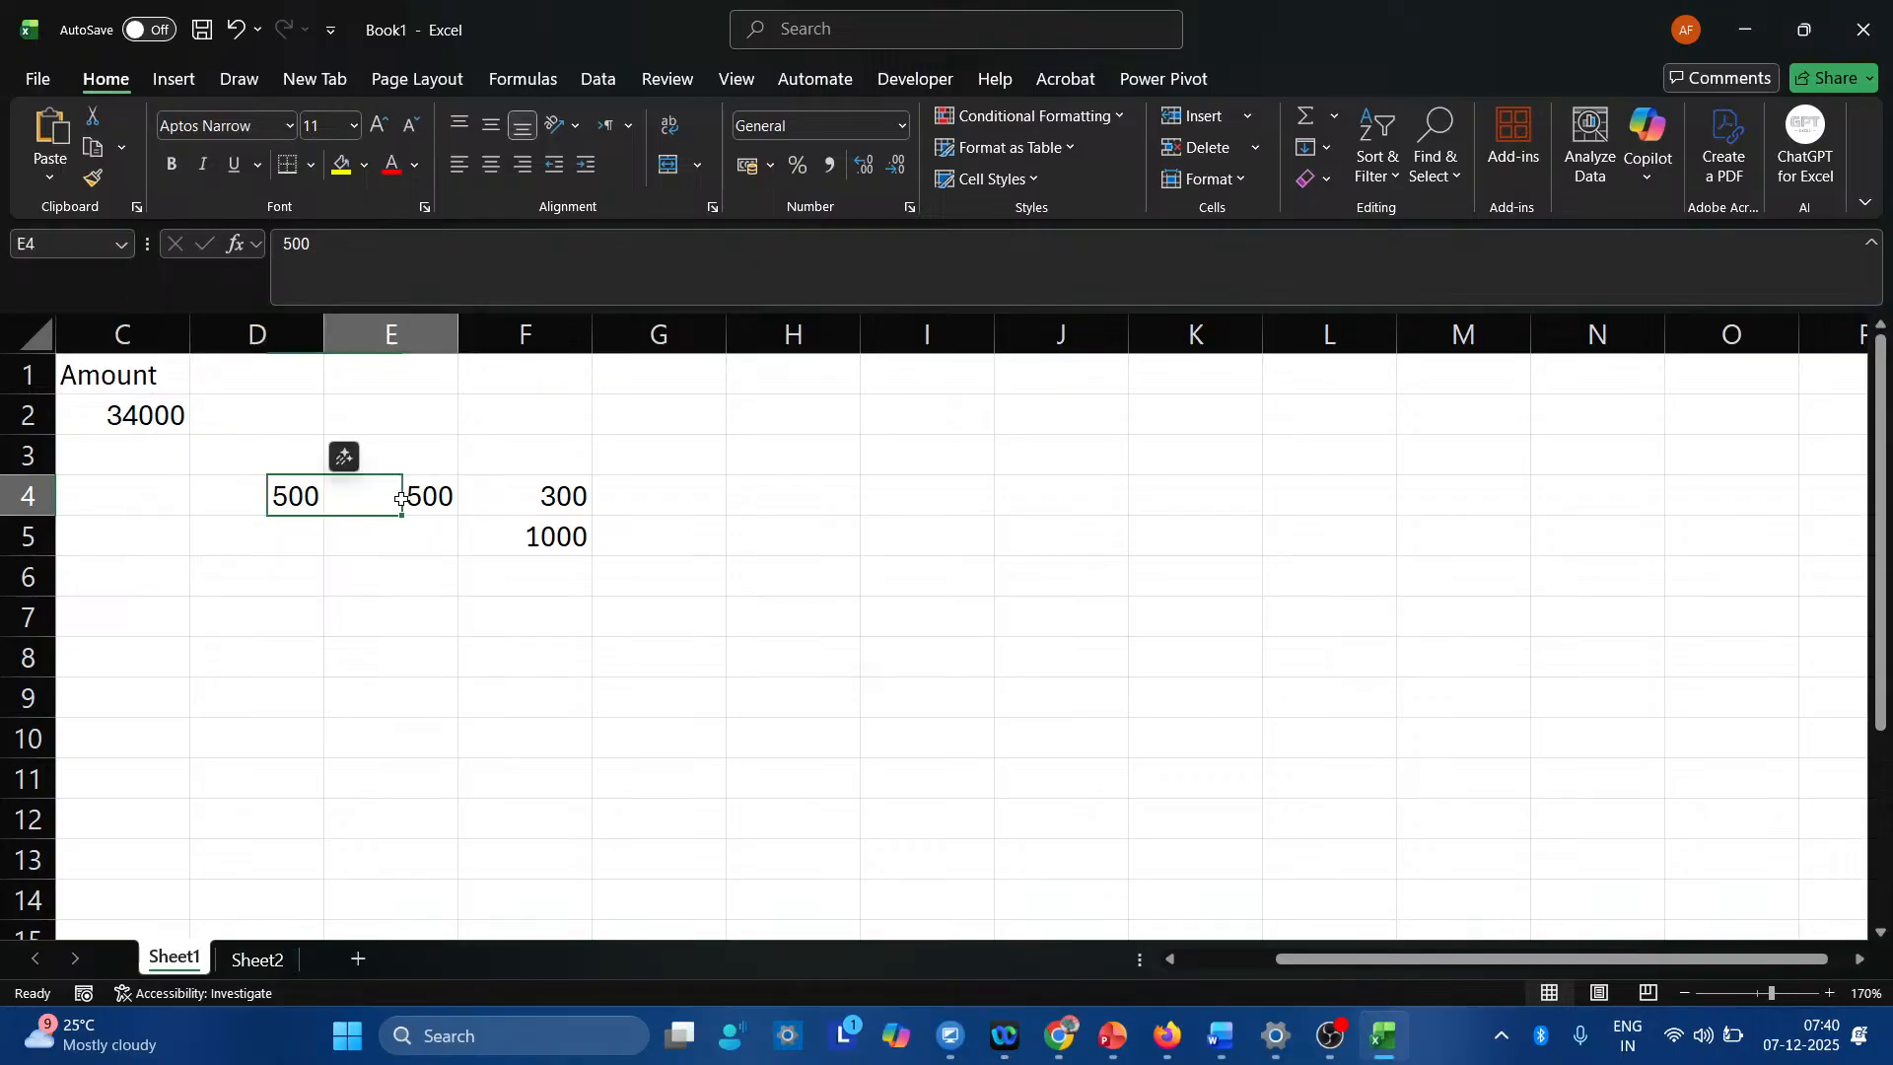
{"action": "left_click", "coordinate": [39, 244]}
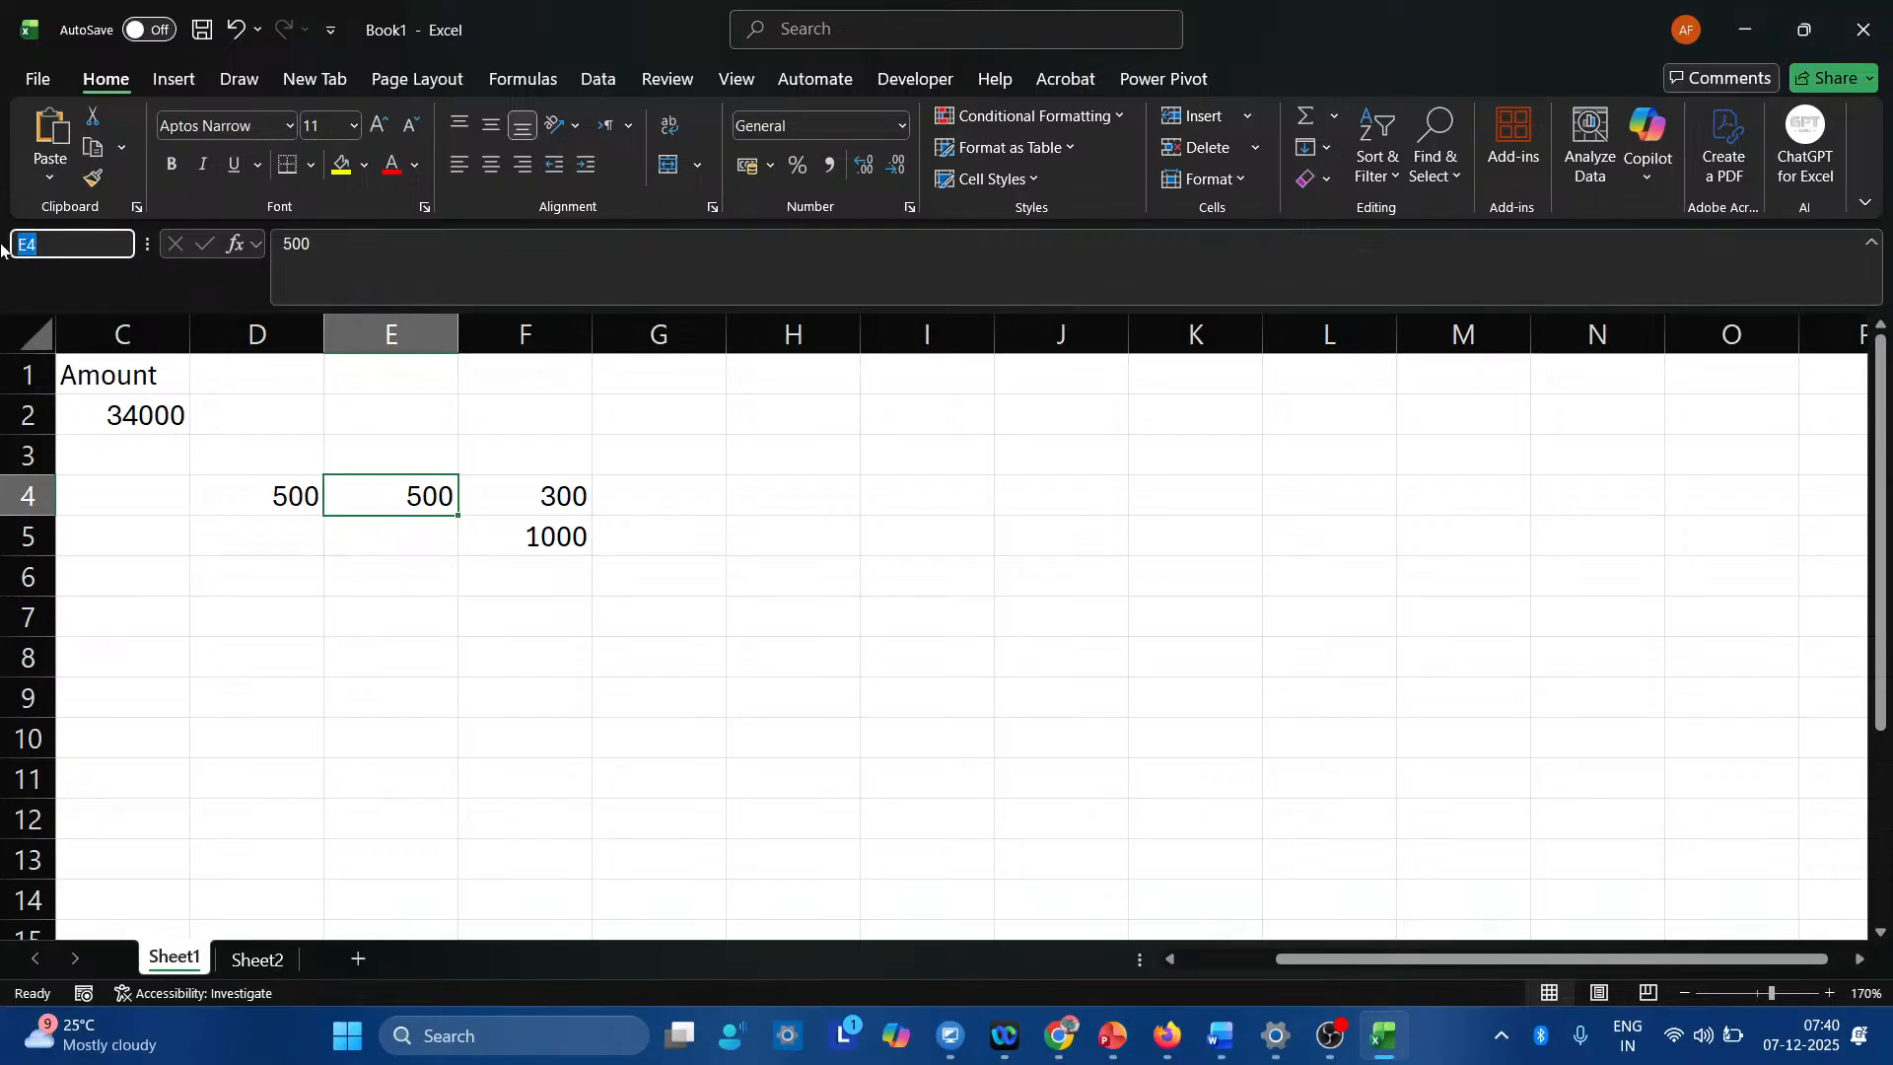
{"action": "type", "text": "radio"}
{"action": "key", "text": "Return"}
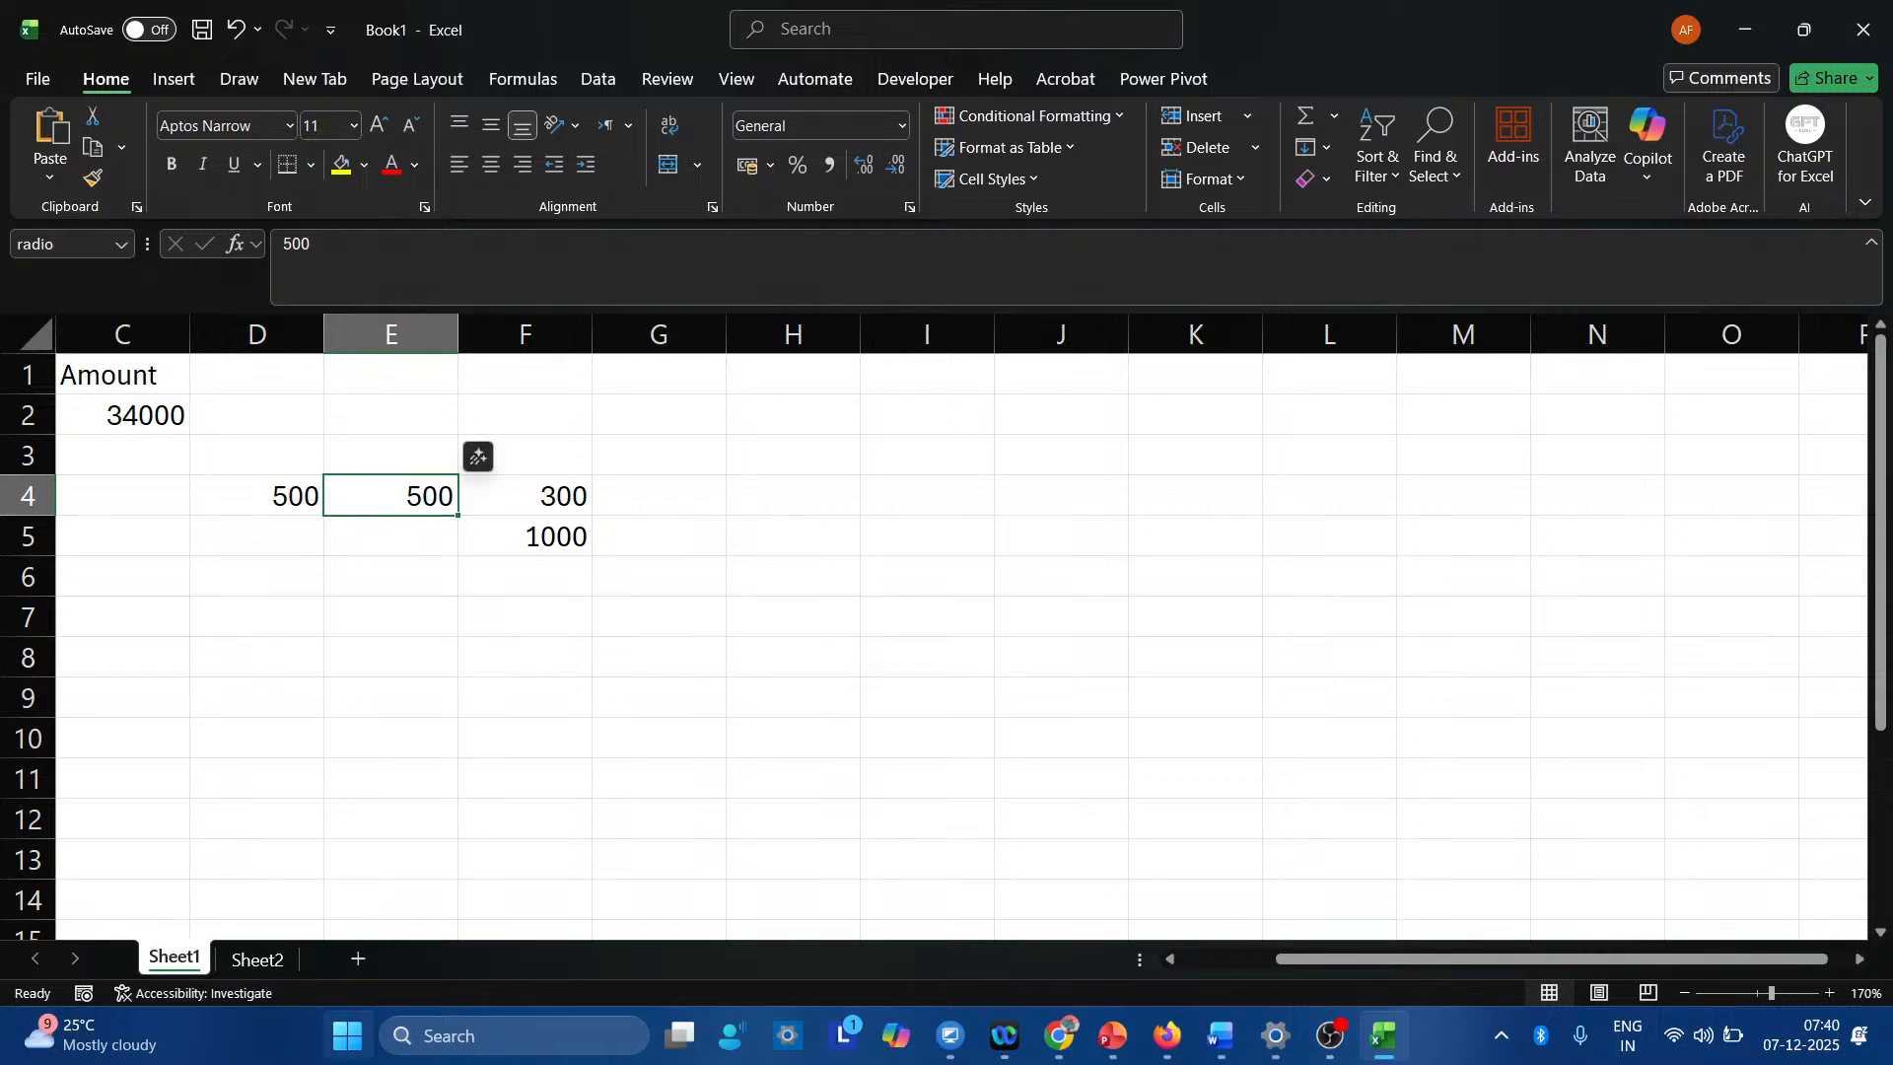
Enter the formula =tv+radio in cell H10 of Sheet2.
{"action": "left_click", "coordinate": [257, 959]}
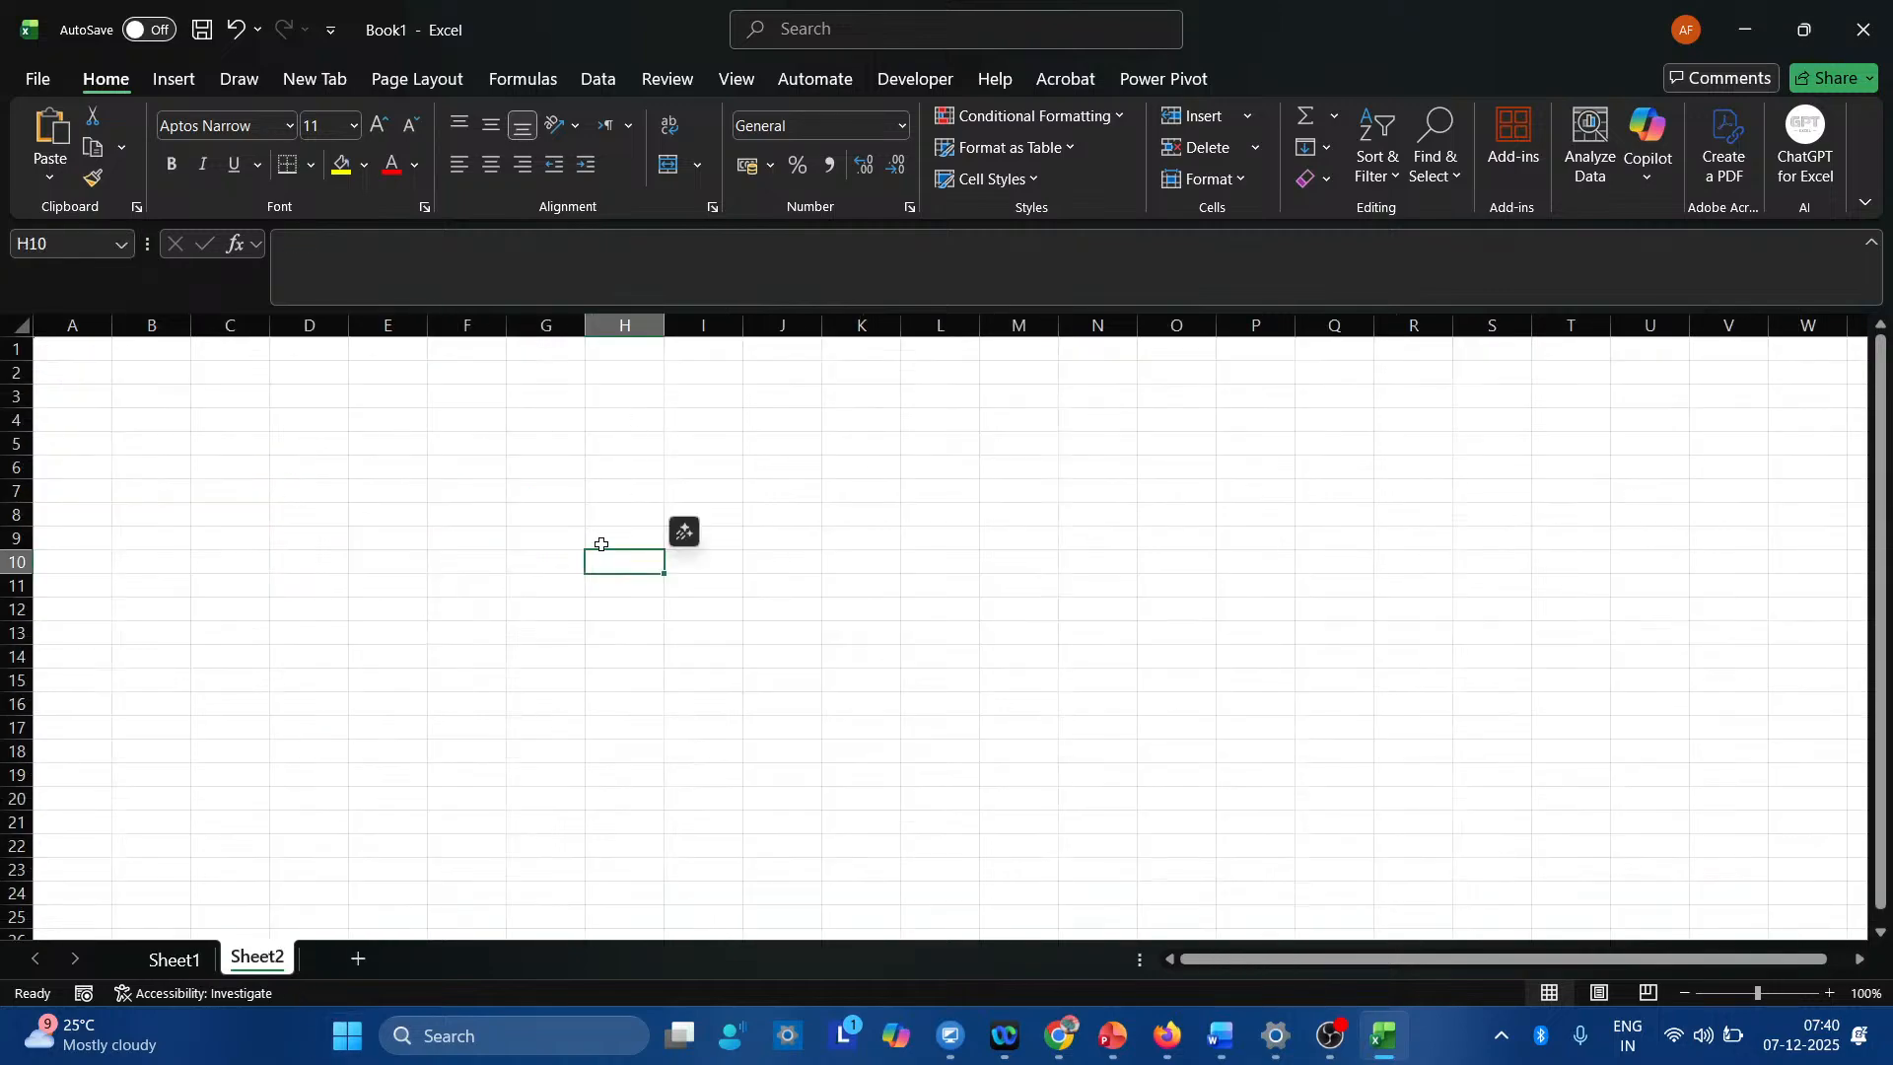
{"action": "left_click", "coordinate": [1832, 992]}
{"action": "left_click", "coordinate": [1832, 993]}
{"action": "left_click", "coordinate": [1831, 993]}
{"action": "left_click", "coordinate": [1832, 992]}
{"action": "type", "text": "="}
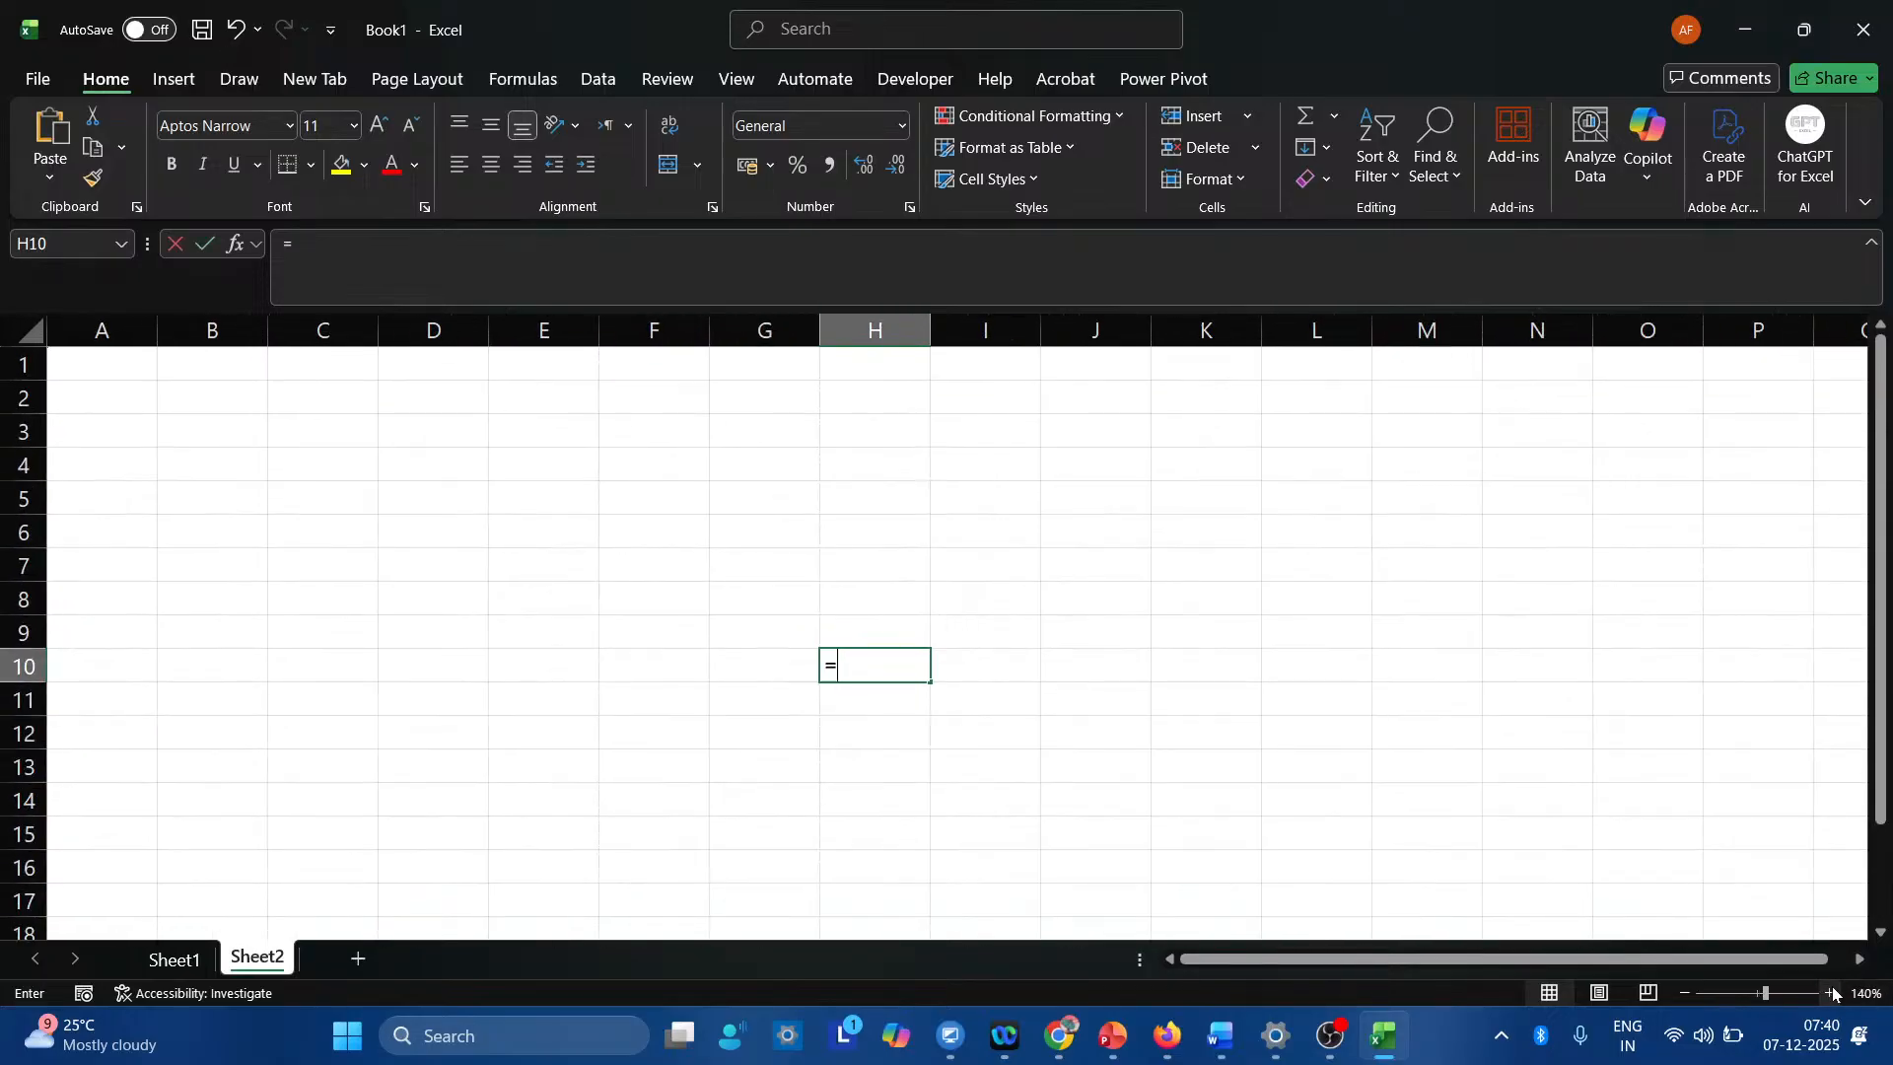
{"action": "type", "text": "tv+"}
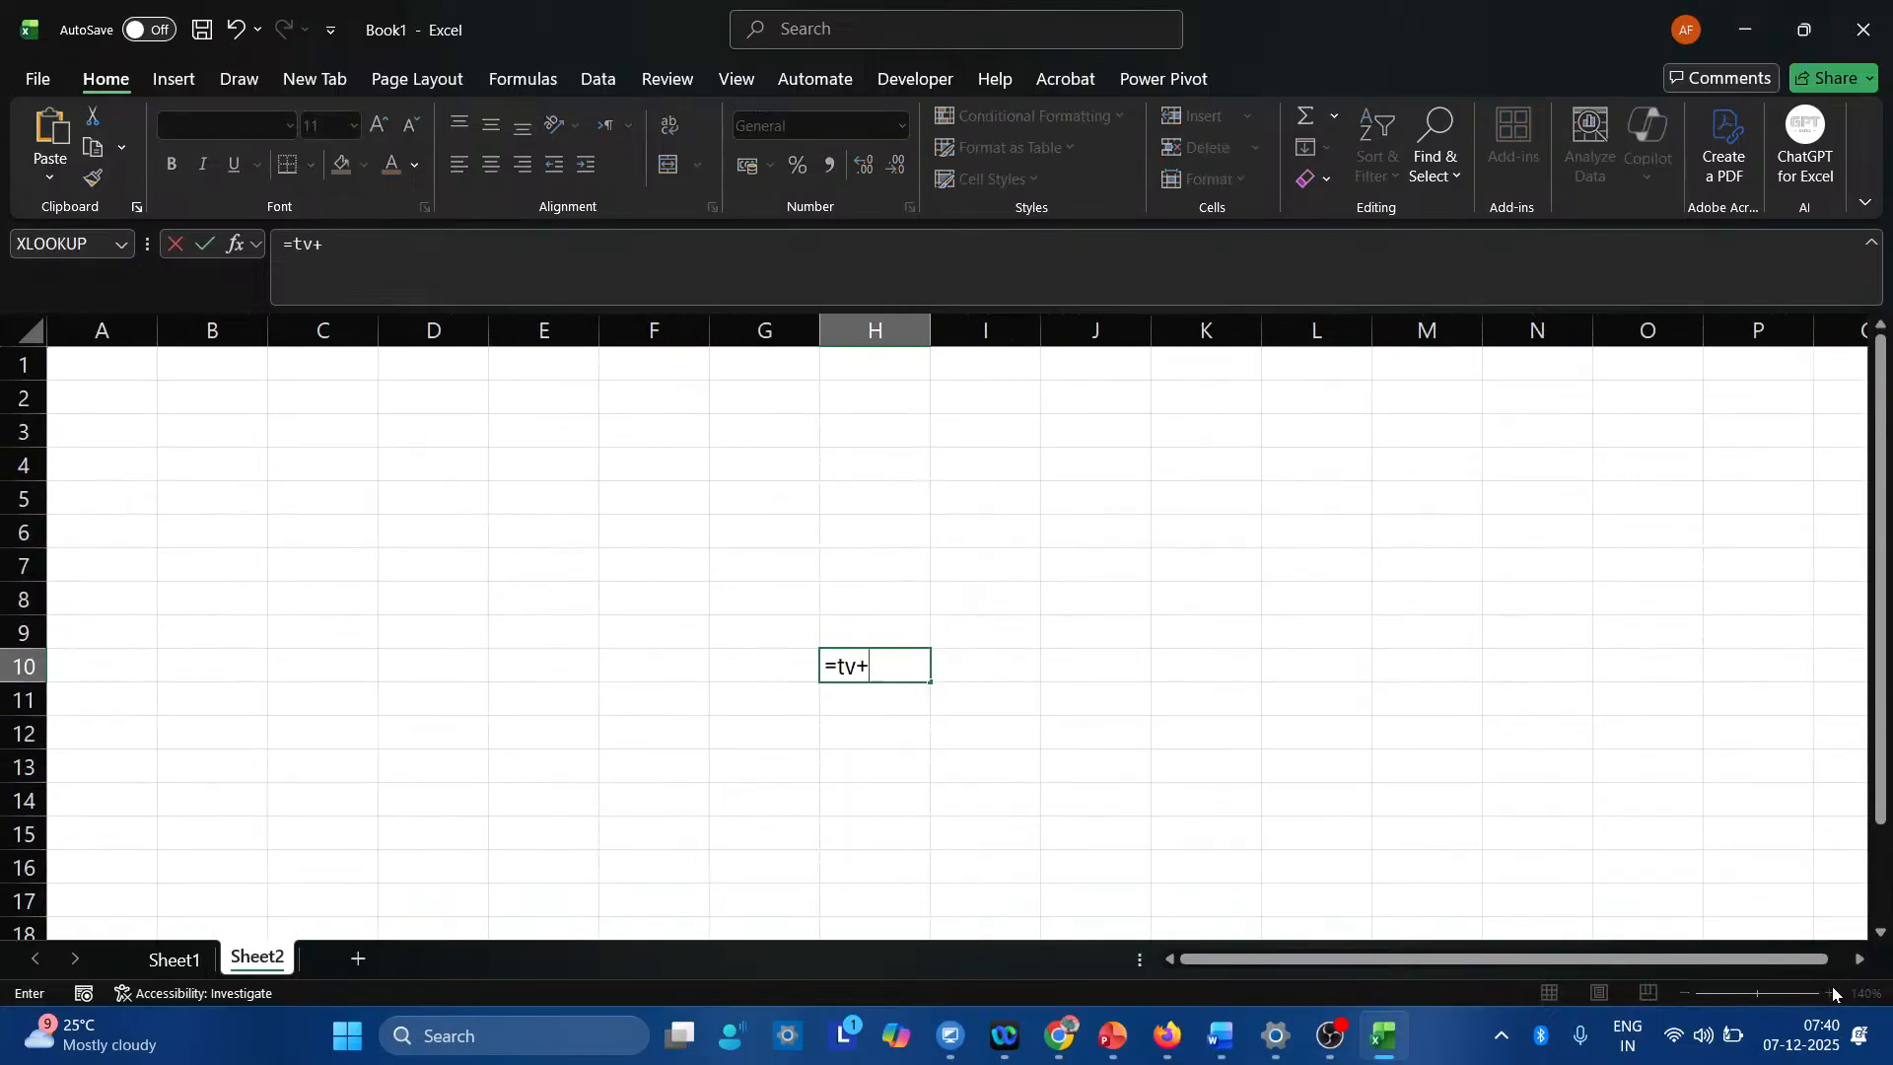
{"action": "type", "text": "radio"}
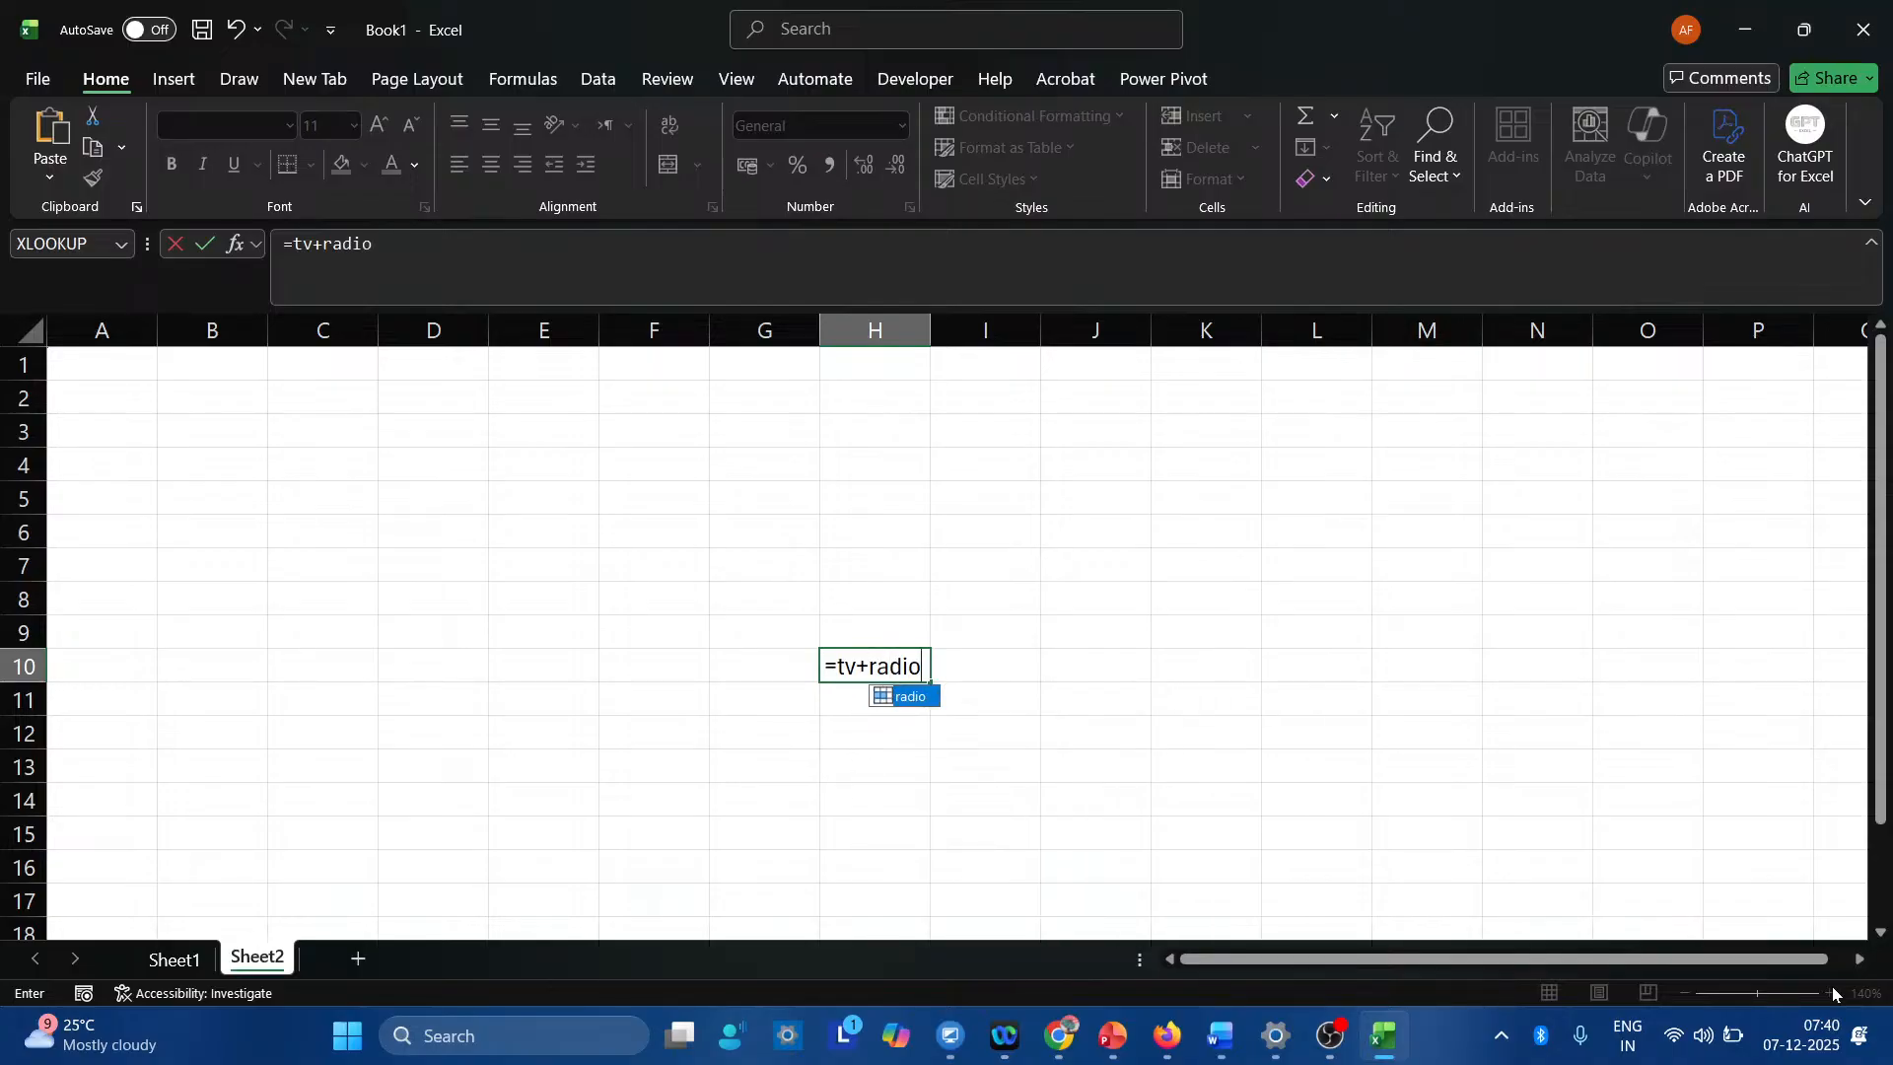
{"action": "key", "text": "Return"}
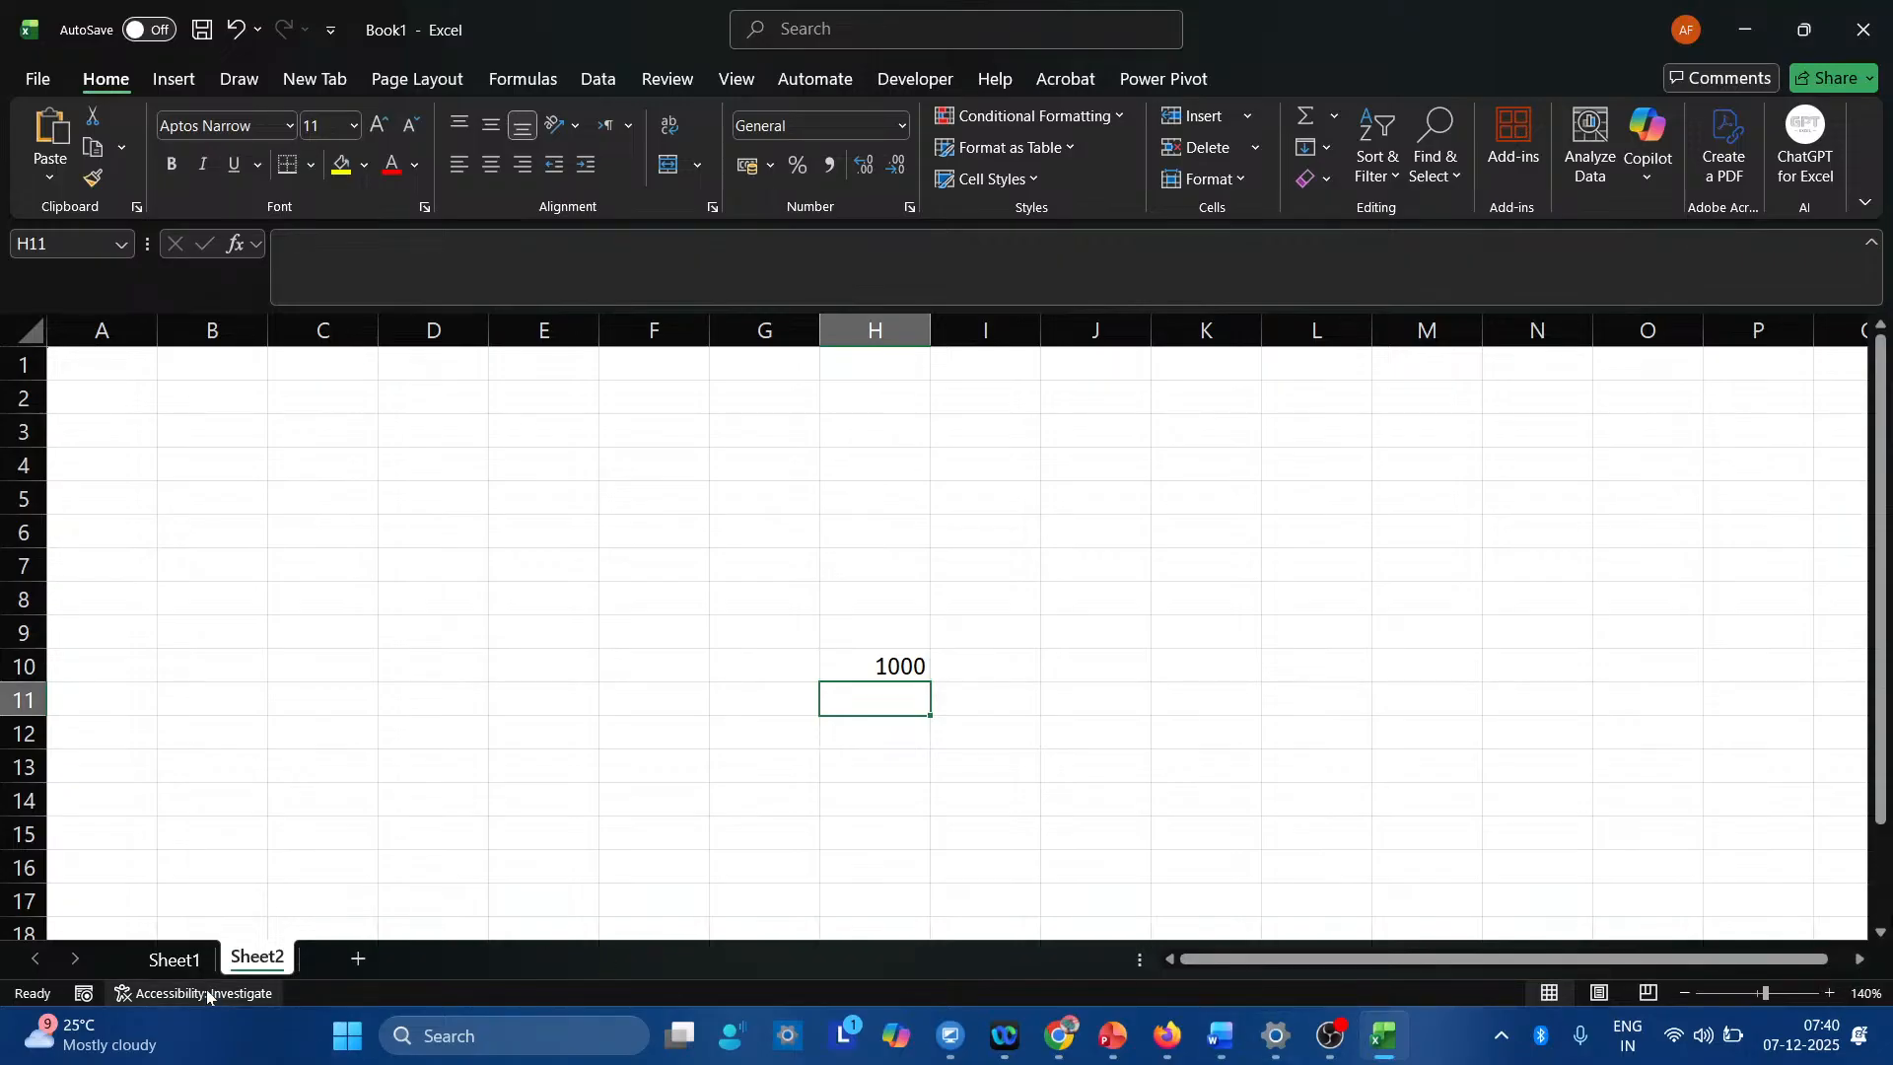
Change the value of cell D4 on Sheet1 to 560 and check the formula in cell H10 of Sheet2.
{"action": "left_click", "coordinate": [187, 961]}
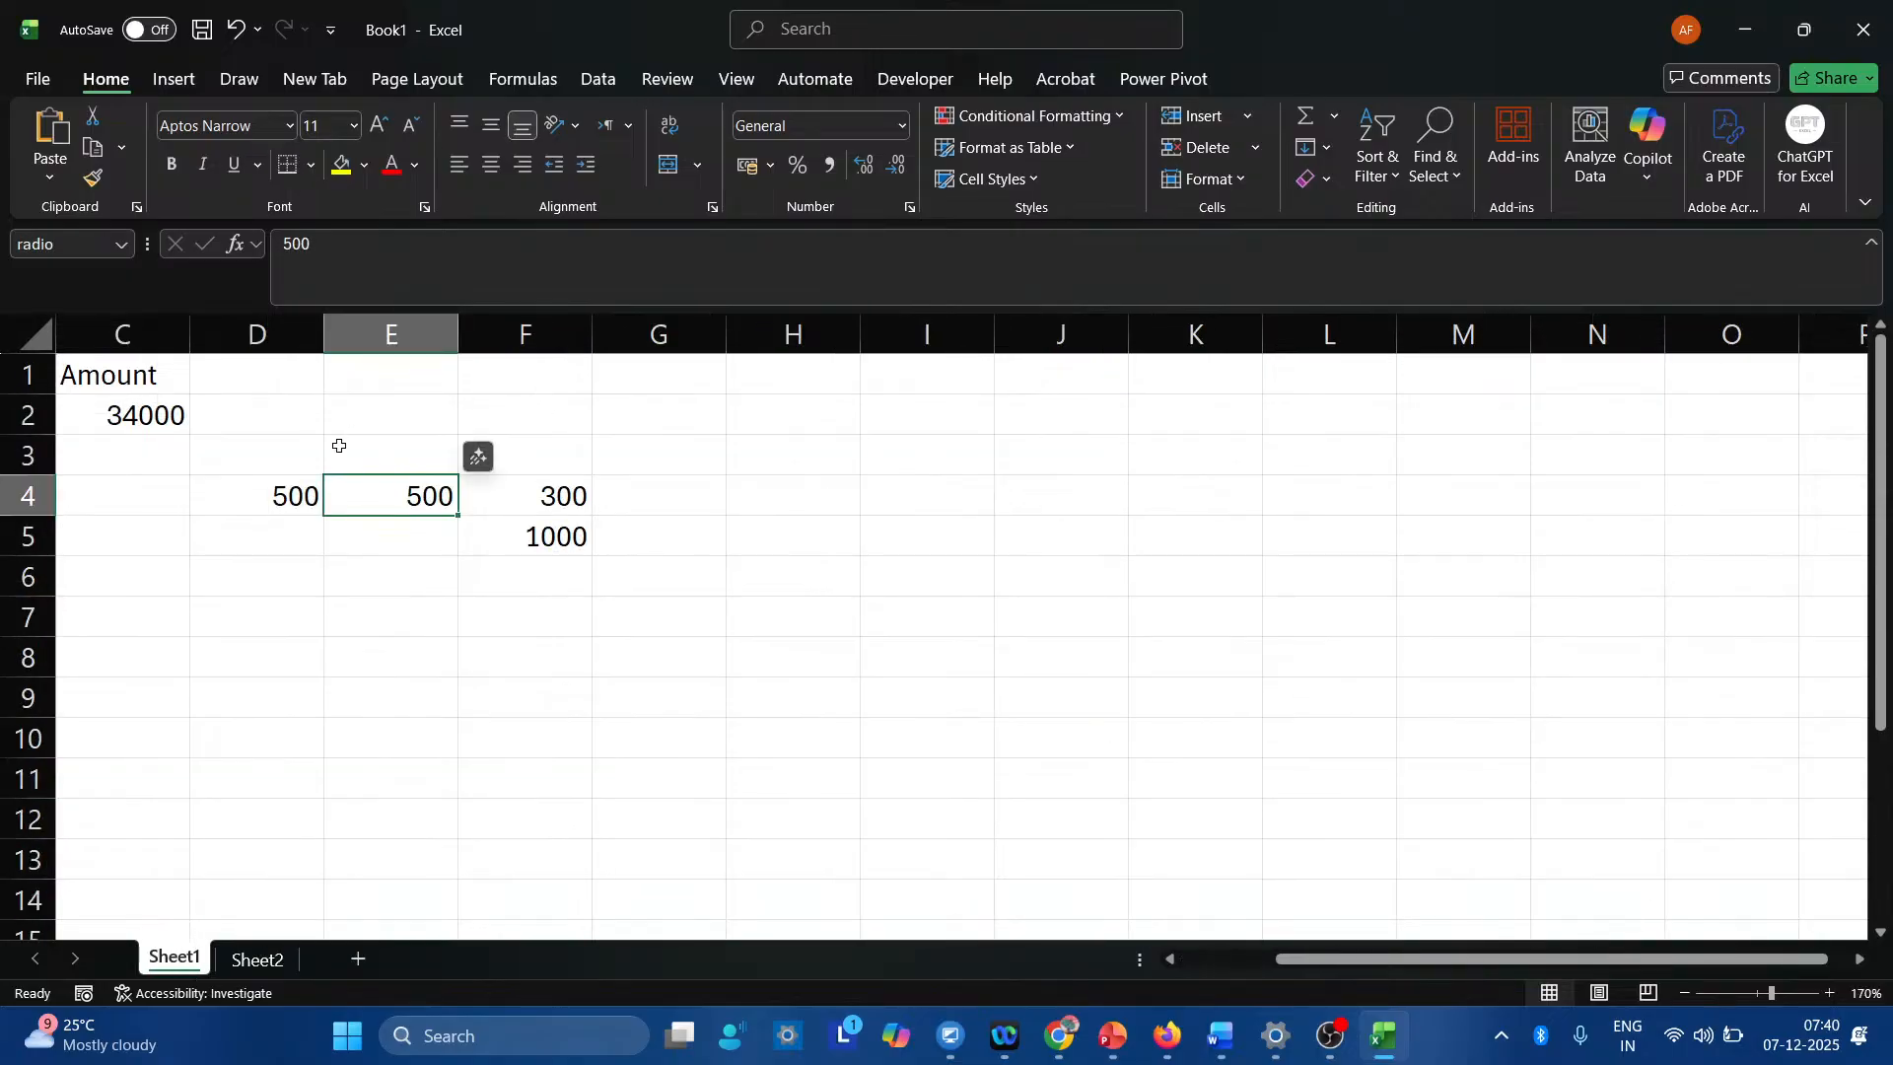
{"action": "left_click", "coordinate": [293, 496]}
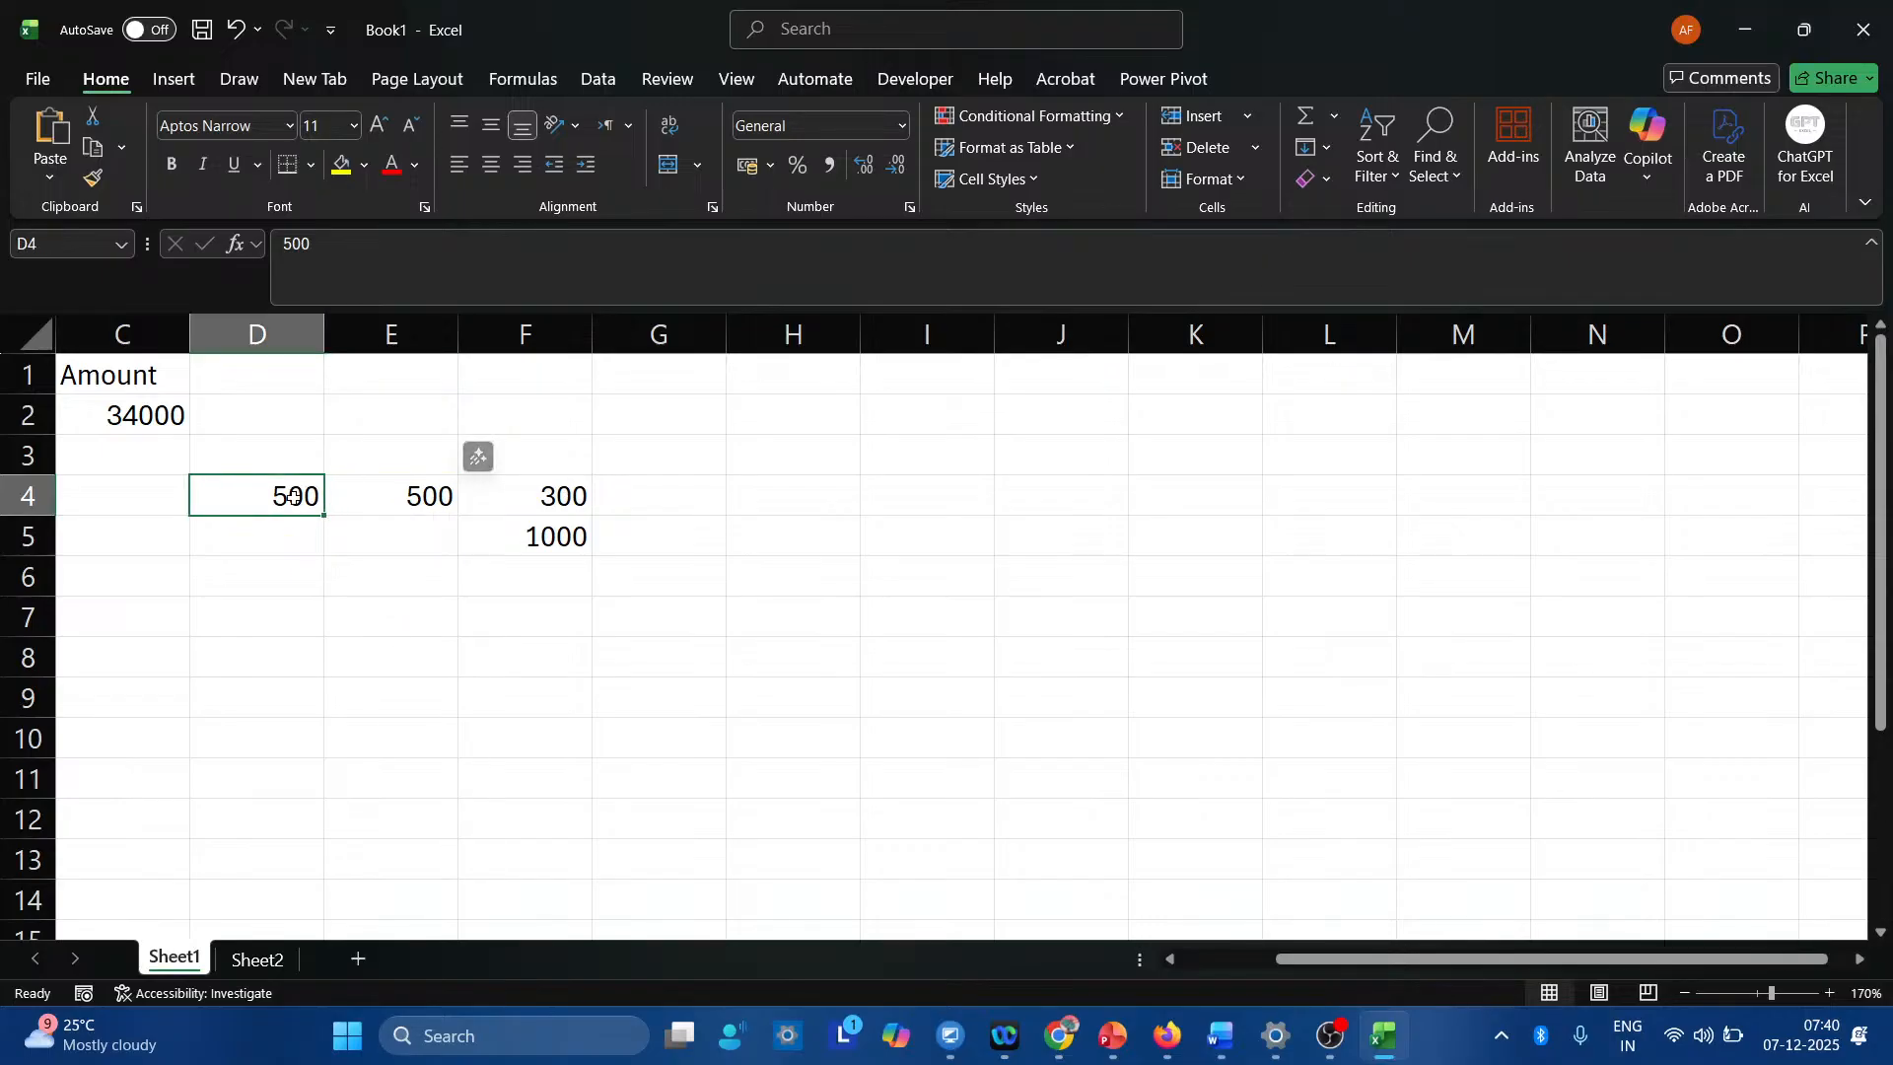
{"action": "type", "text": "560"}
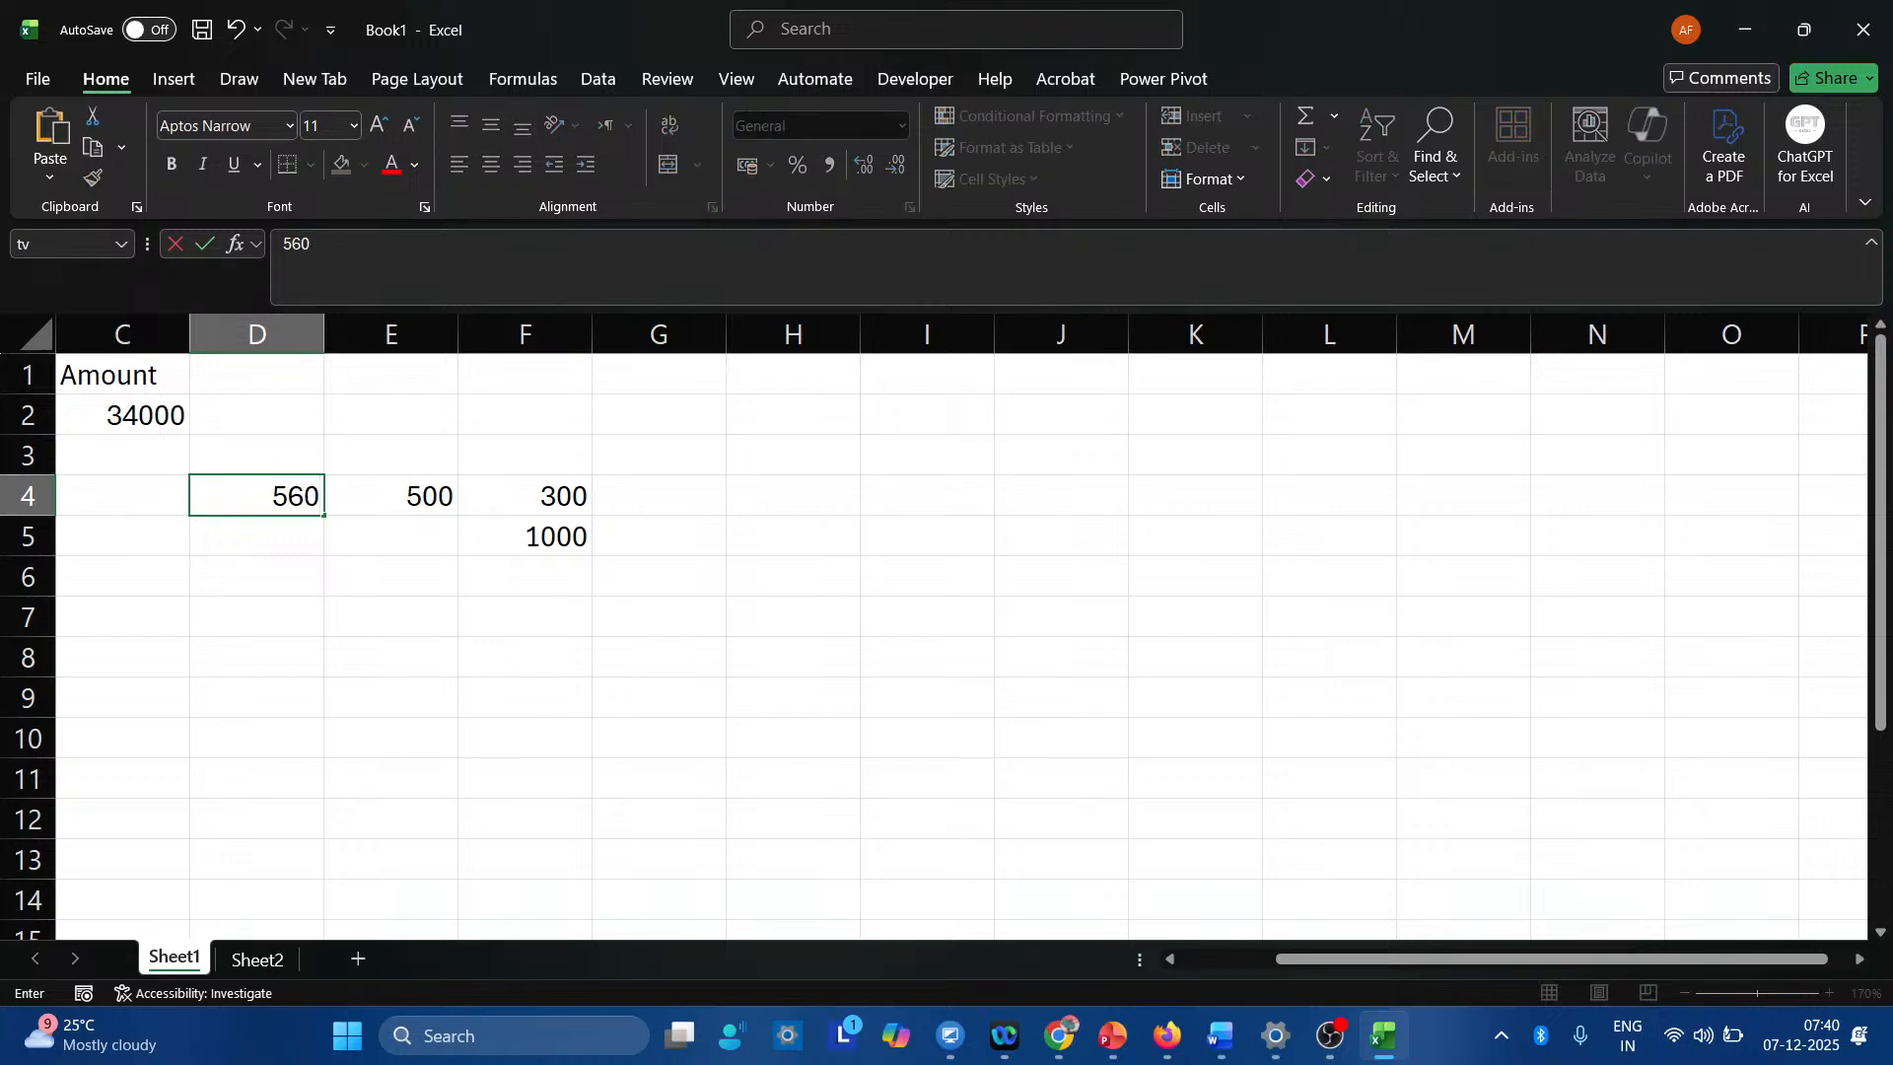
{"action": "key", "text": "Return"}
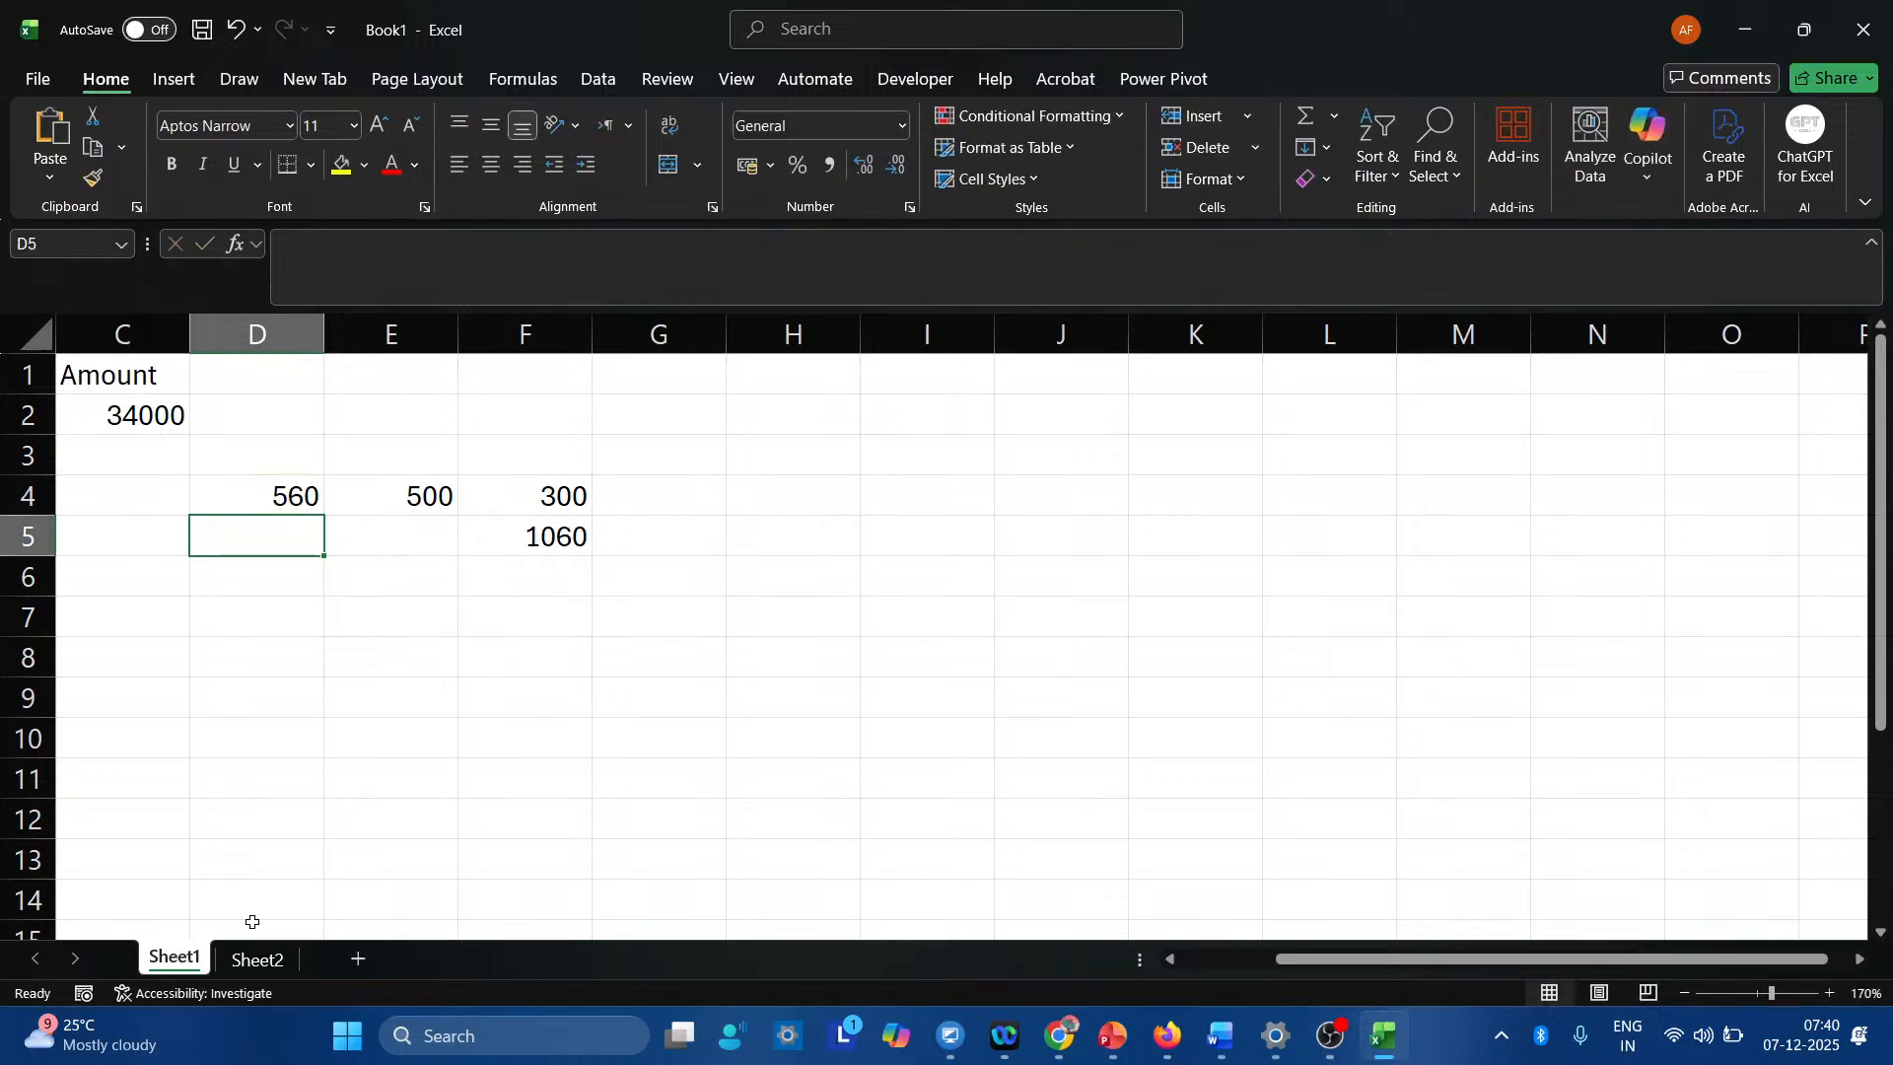
{"action": "left_click", "coordinate": [257, 959]}
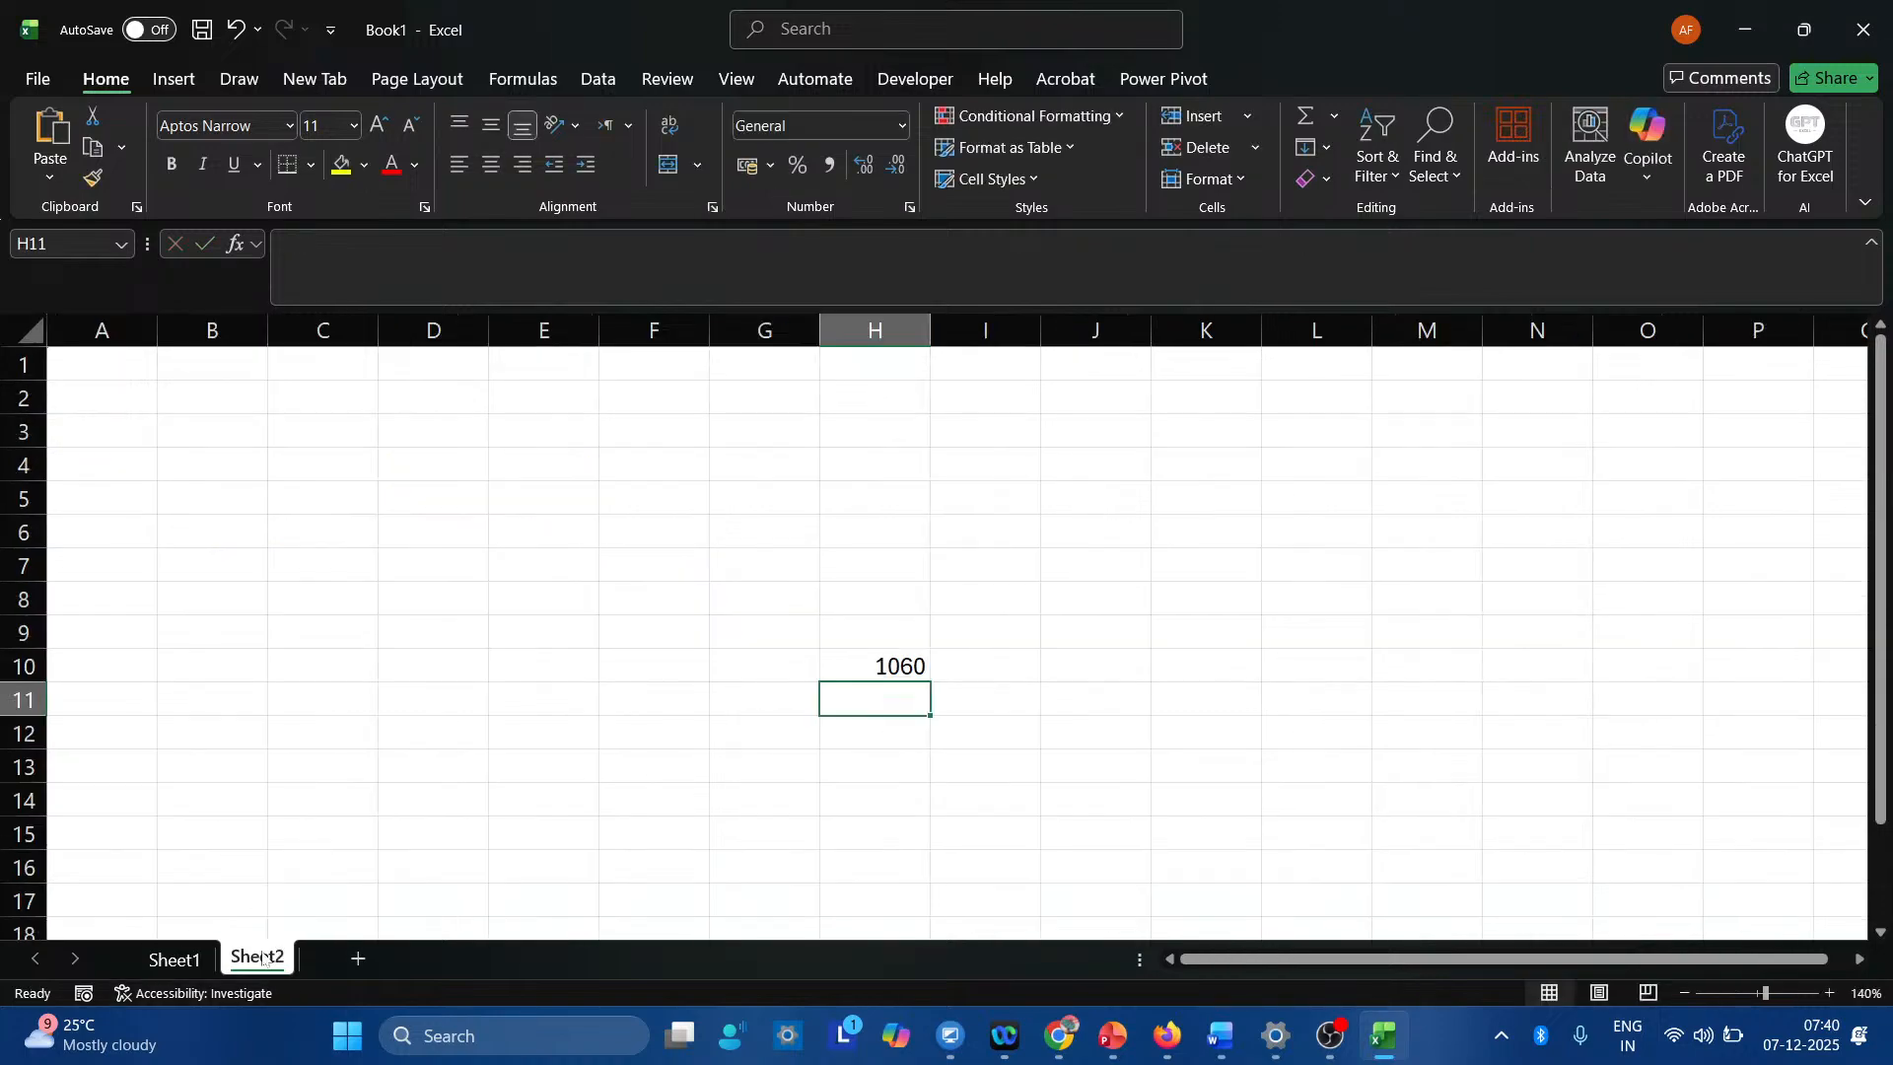
{"action": "left_click", "coordinate": [881, 671]}
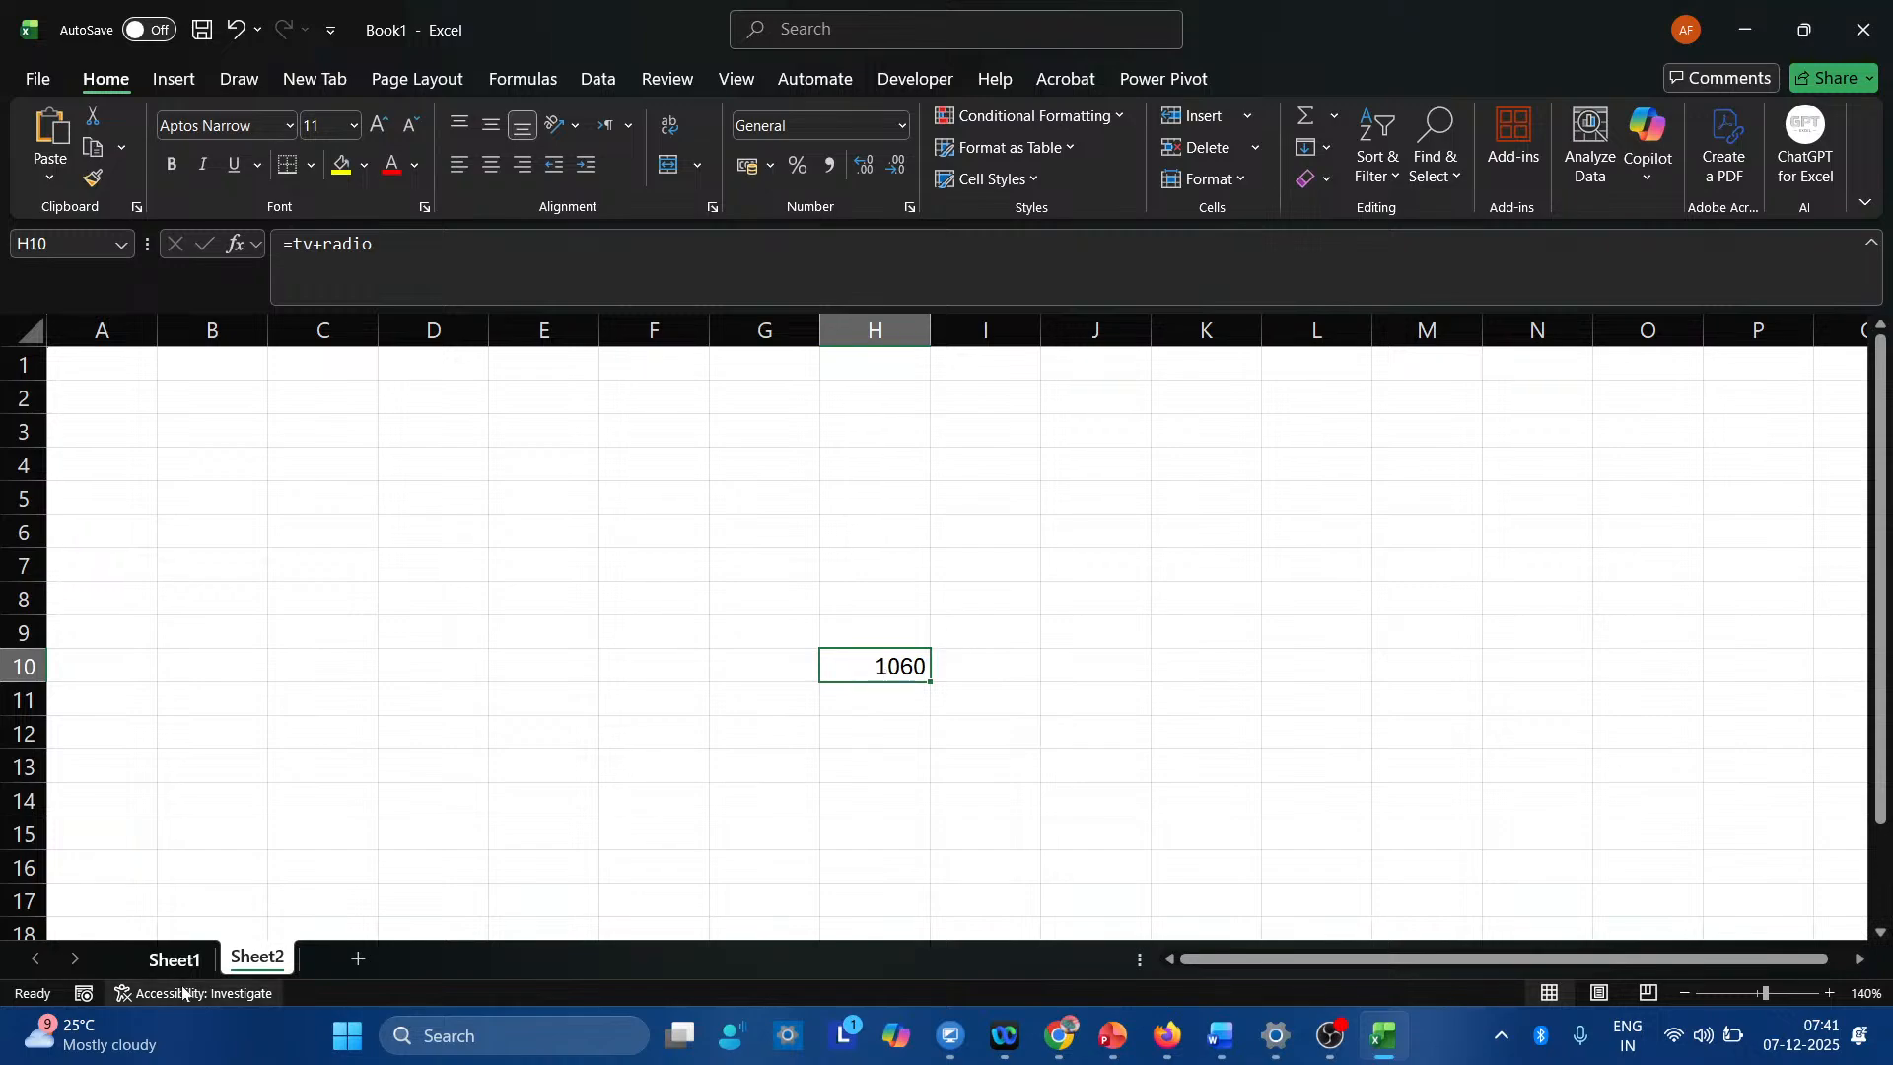
Review the workbook's defined names in the Name Manager from cell D4 of Sheet1, and return to Sheet2.
{"action": "left_click", "coordinate": [174, 959]}
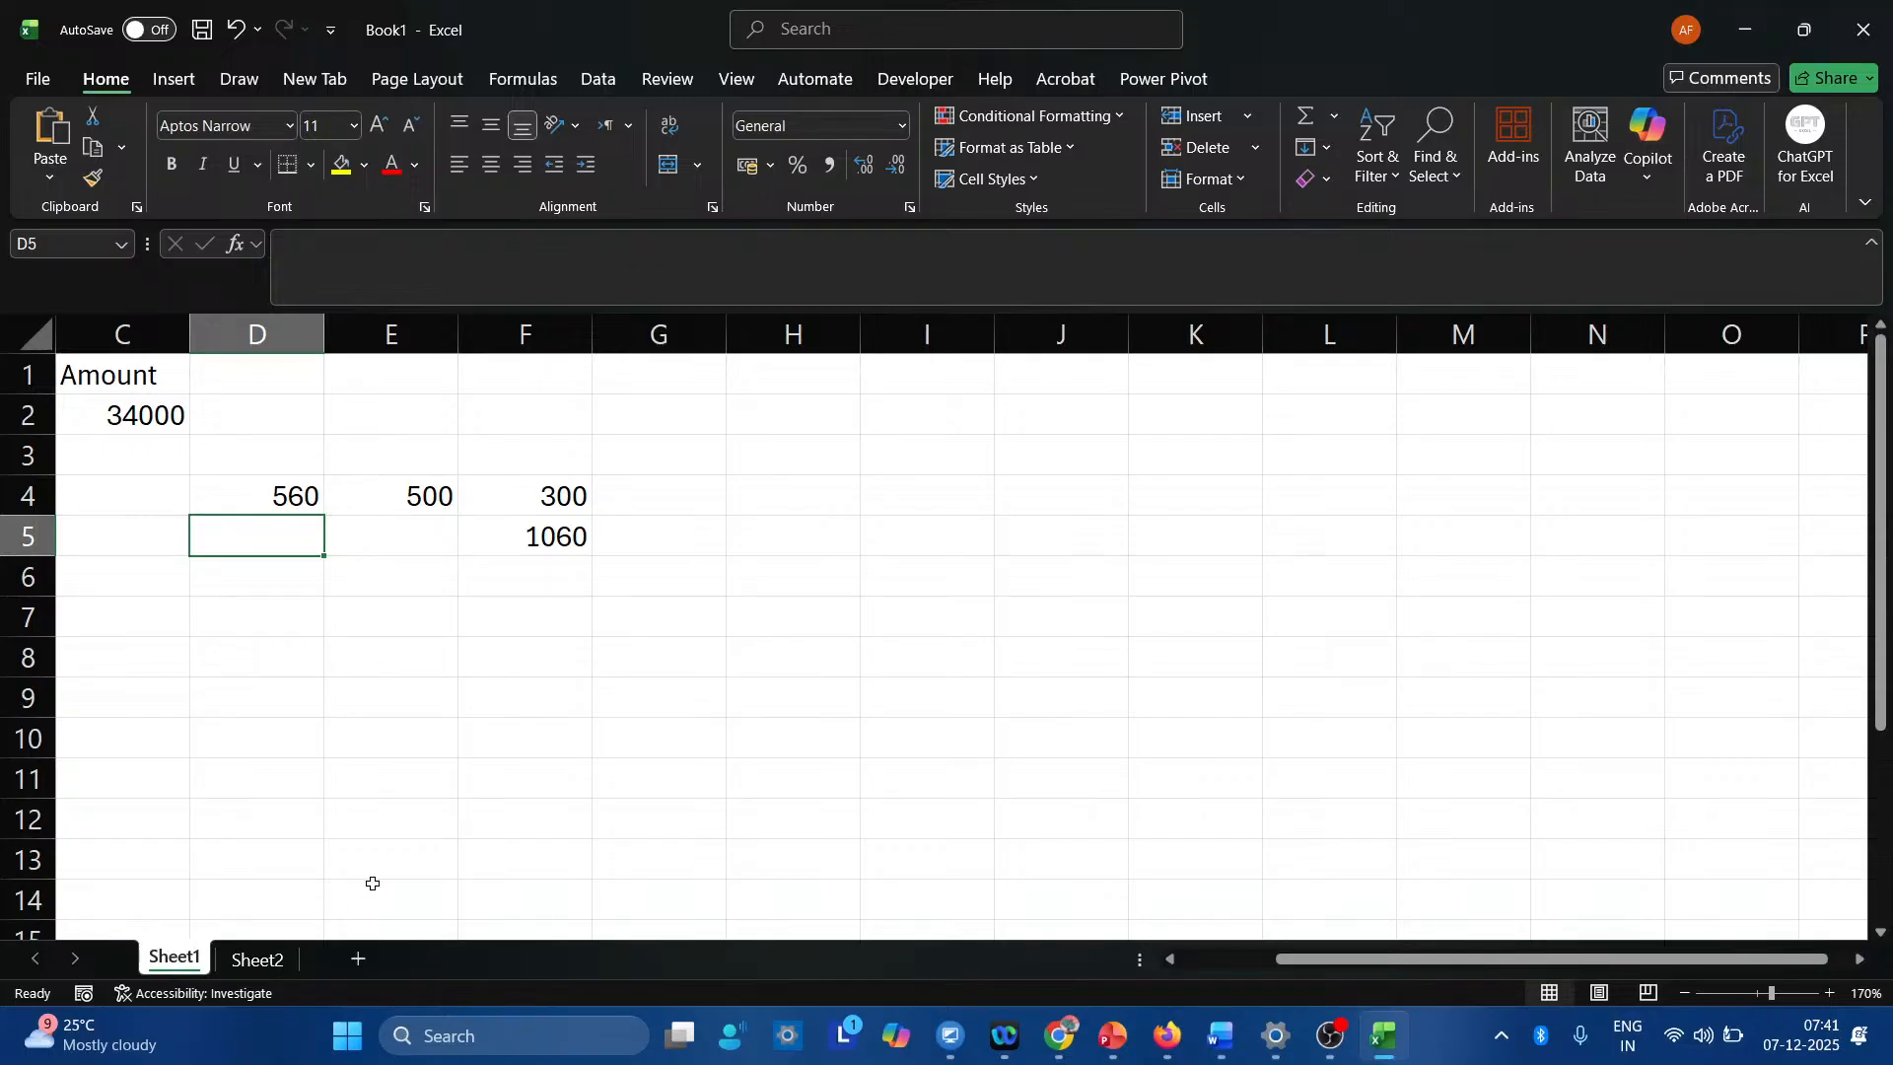
{"action": "left_click", "coordinate": [291, 501]}
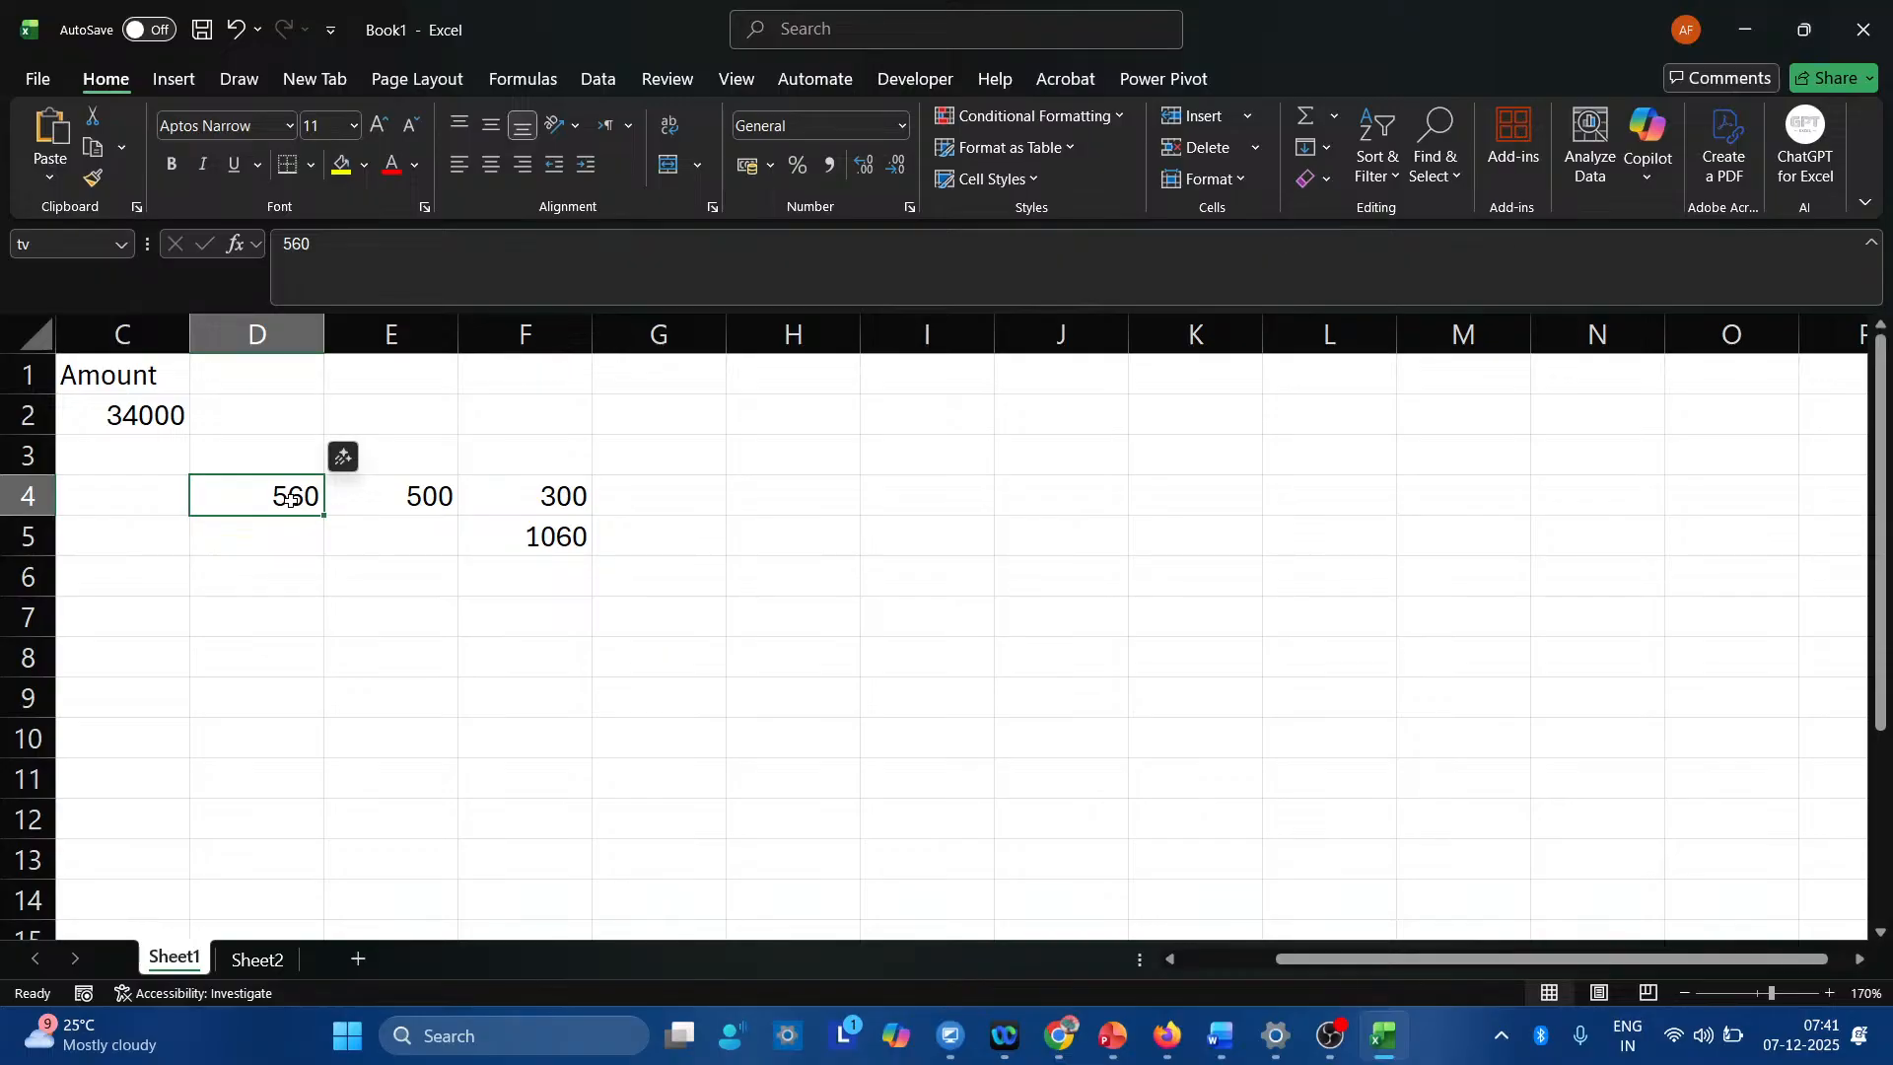
{"action": "key", "text": "ctrl+F3"}
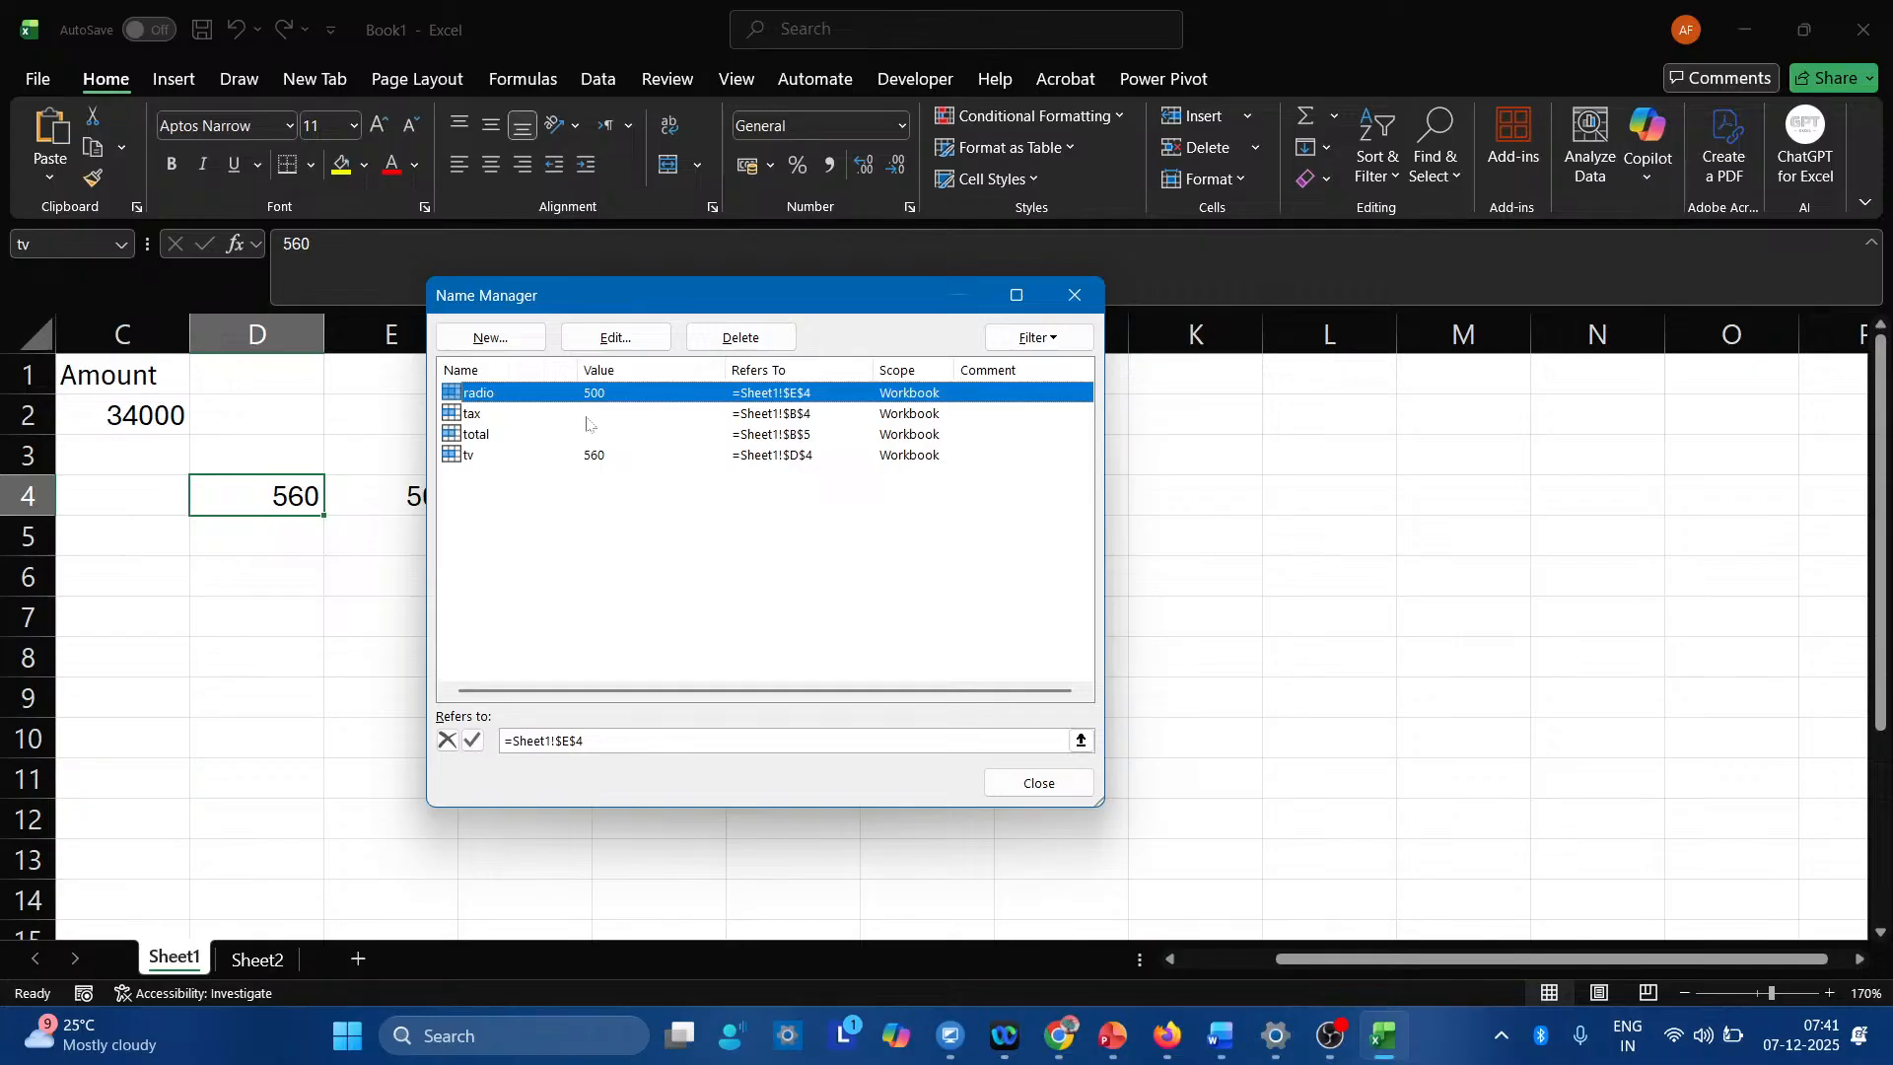
{"action": "left_click", "coordinate": [1044, 786]}
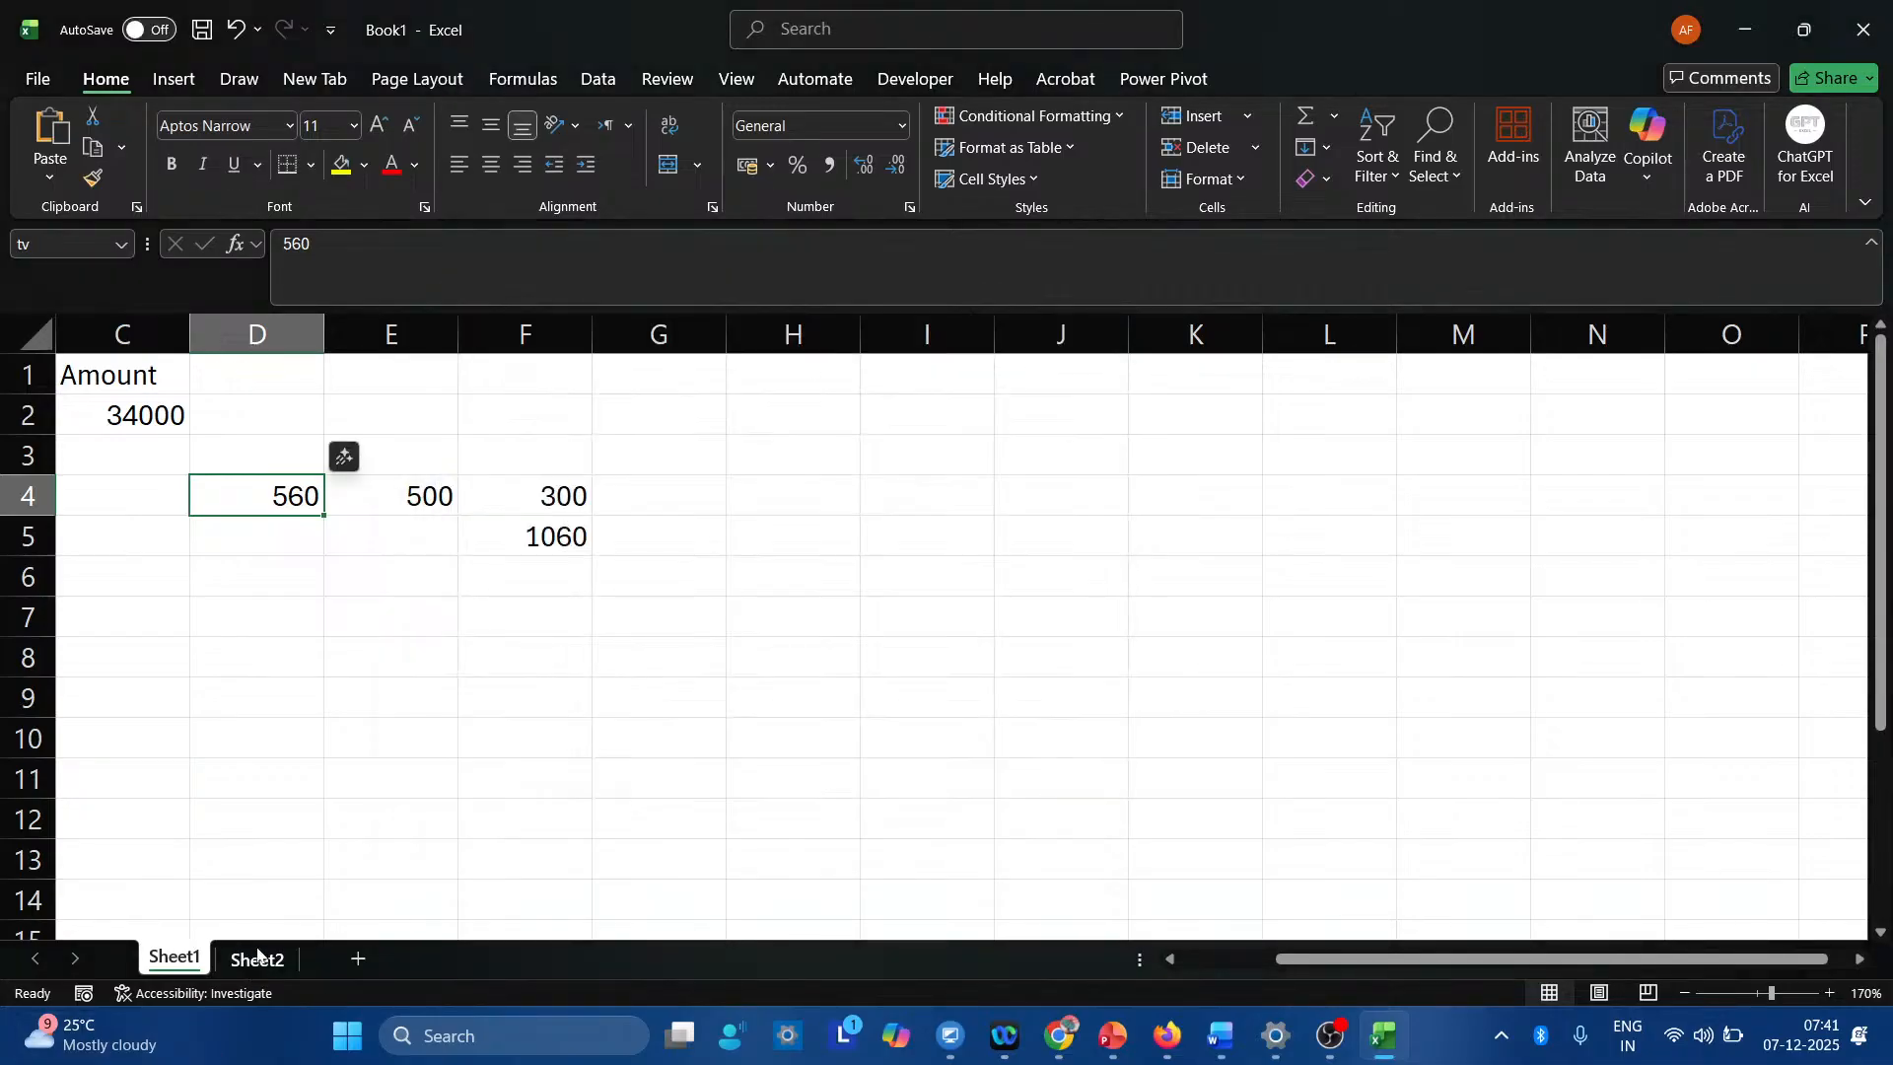
{"action": "left_click", "coordinate": [258, 956]}
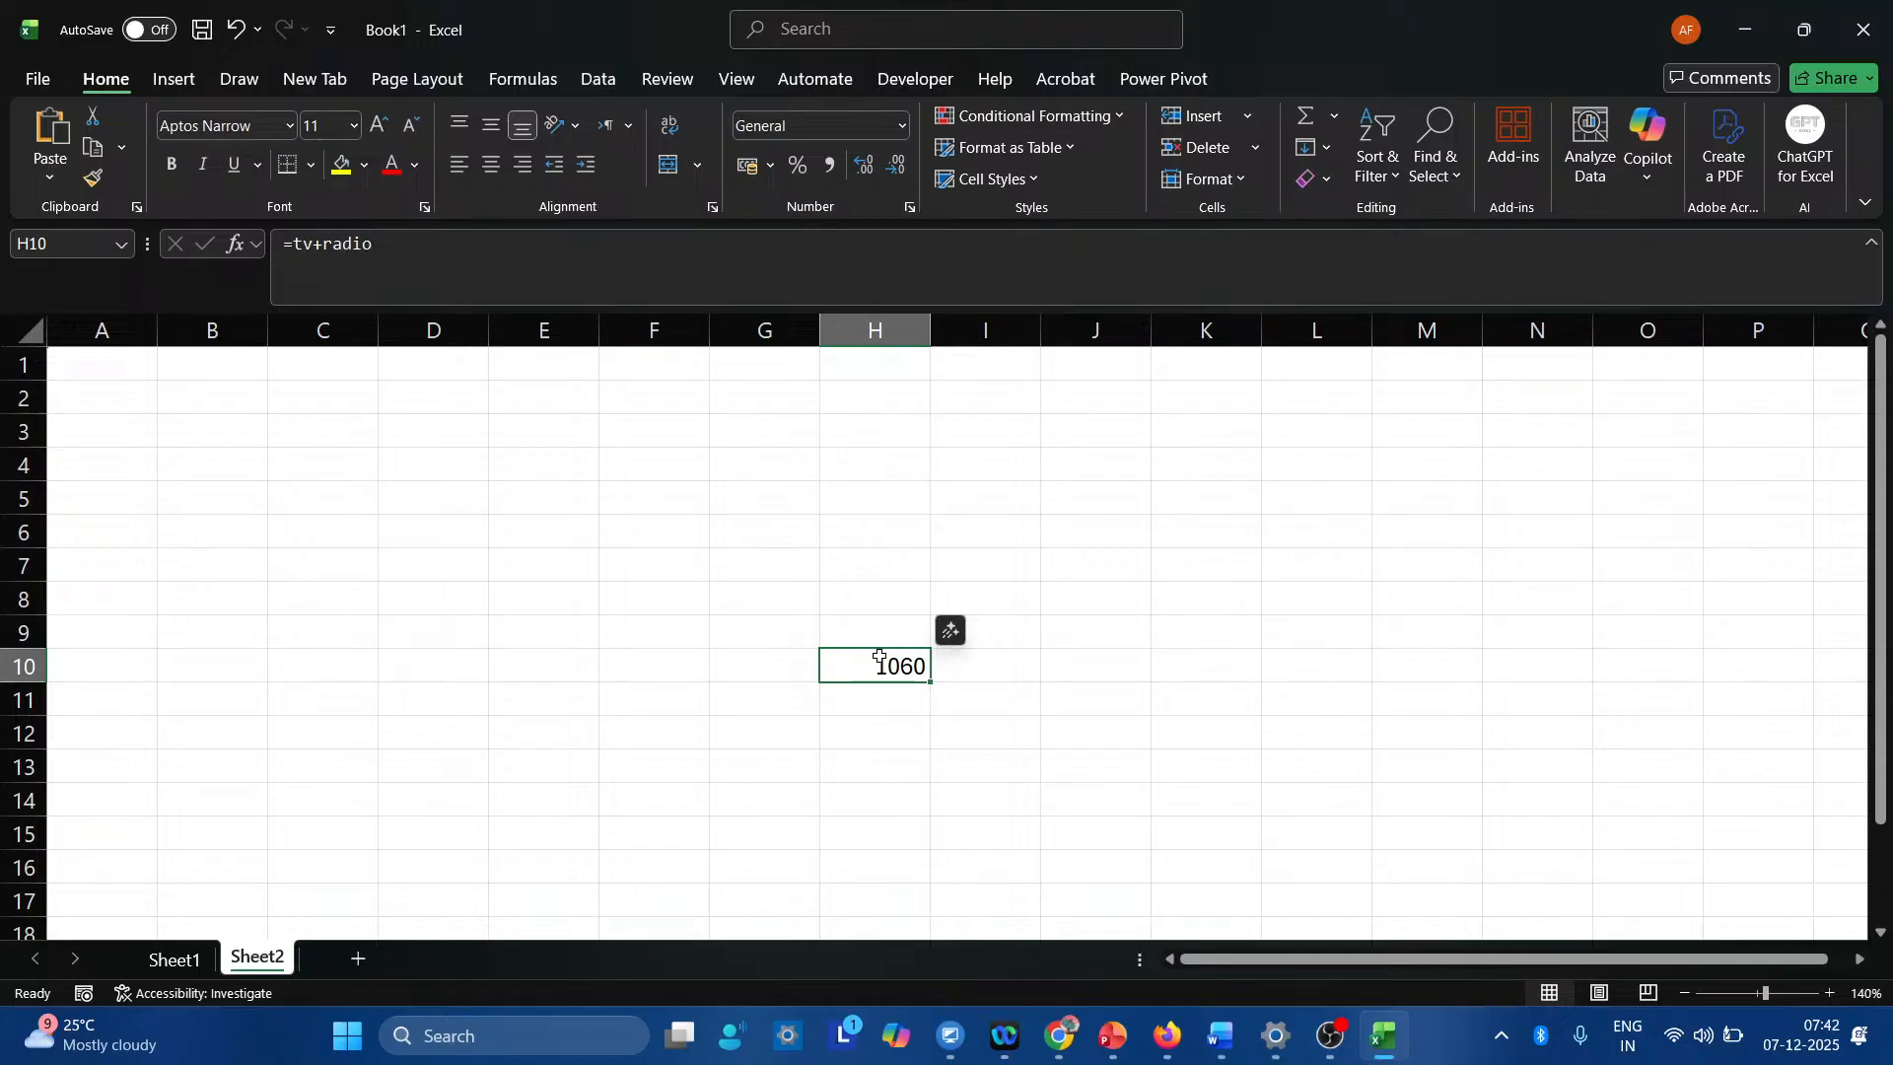
Replace the formula in cell F5 of Sheet1 with =tv+radio.
{"action": "left_click", "coordinate": [193, 964]}
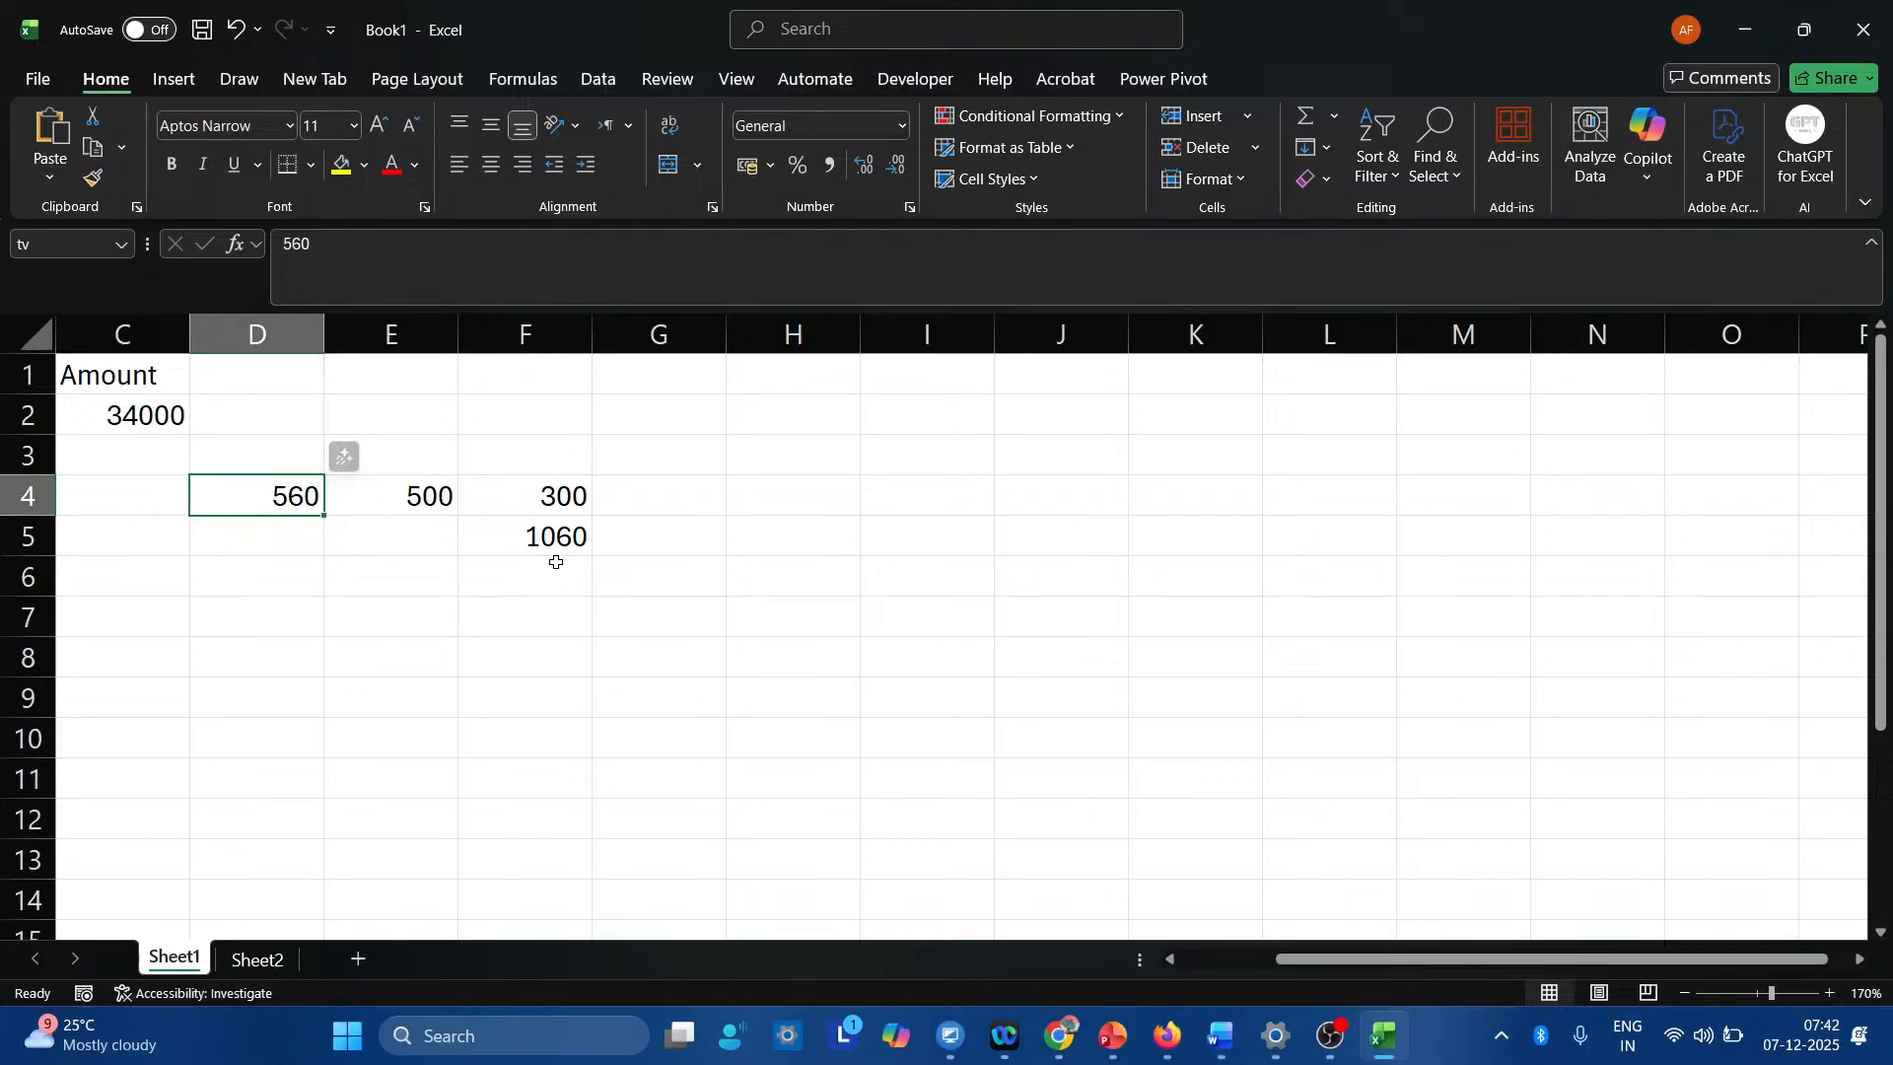
{"action": "left_click", "coordinate": [545, 529]}
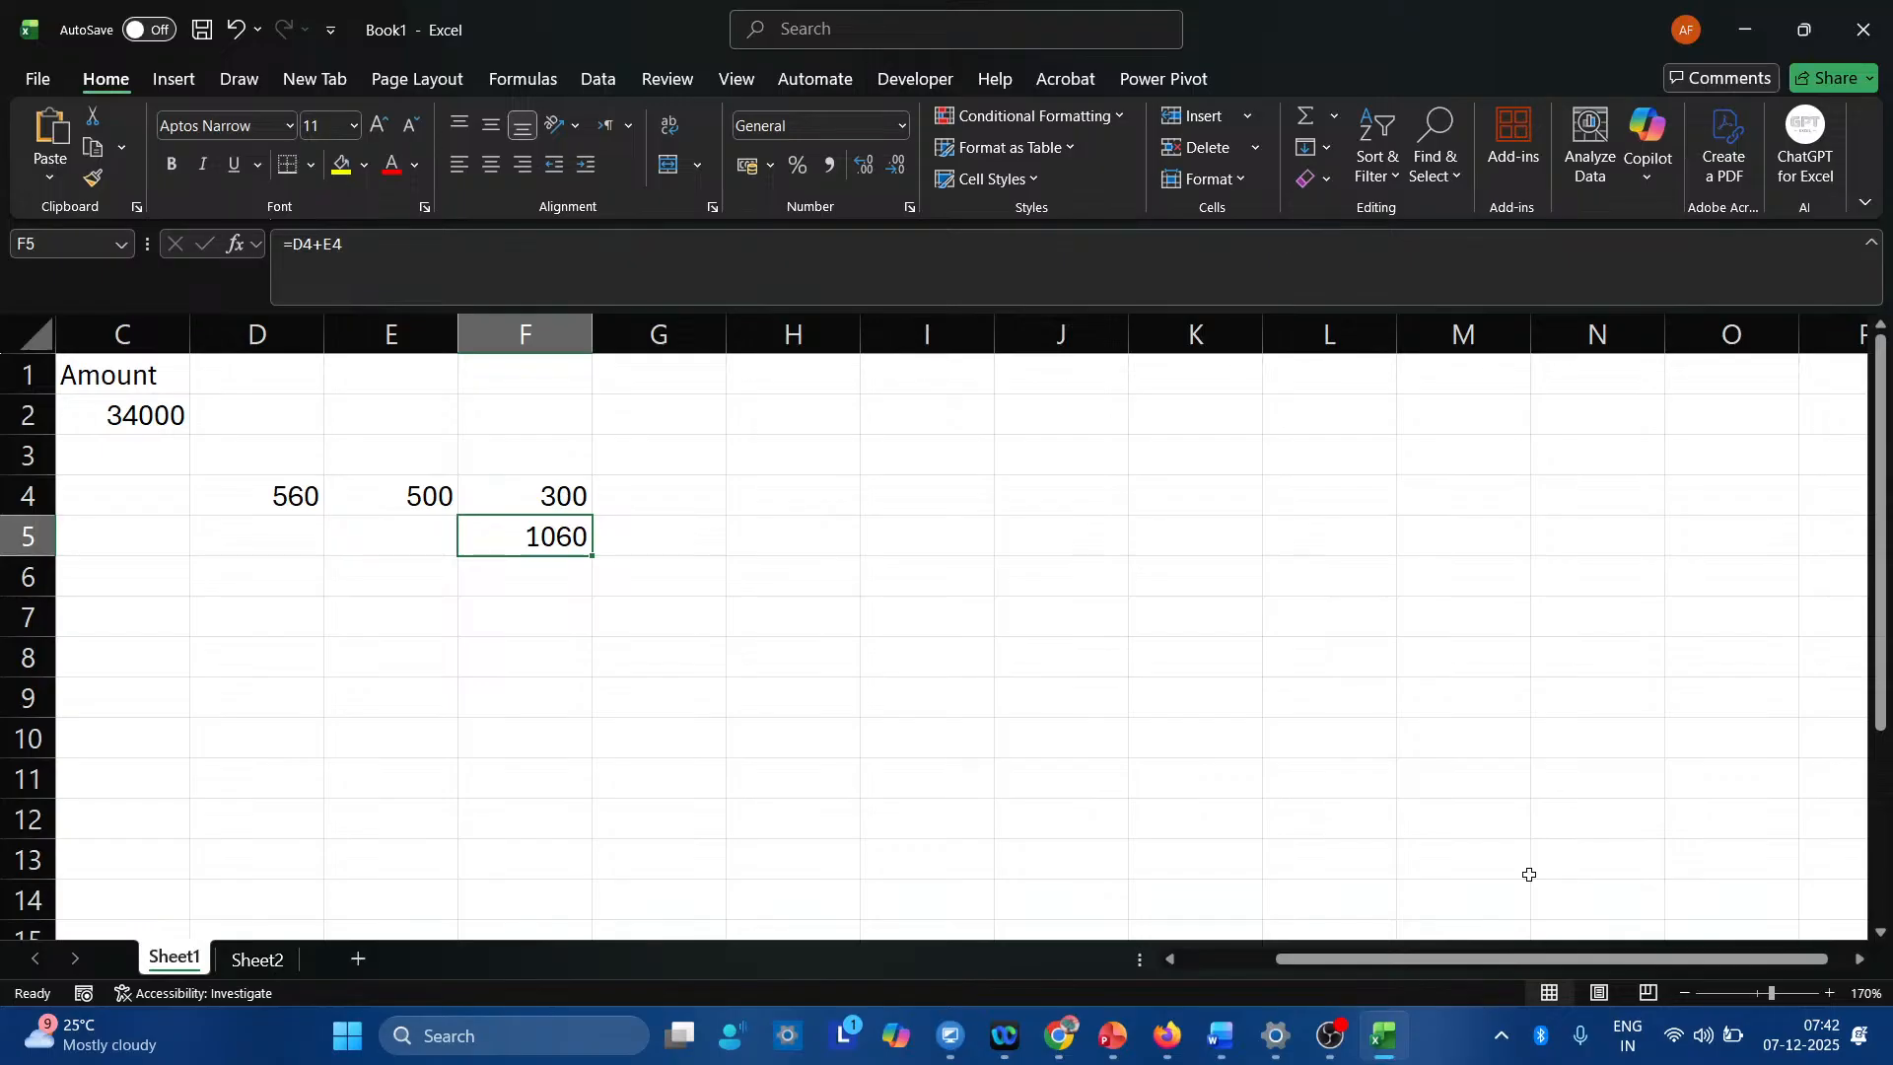
{"action": "type", "text": "=t"}
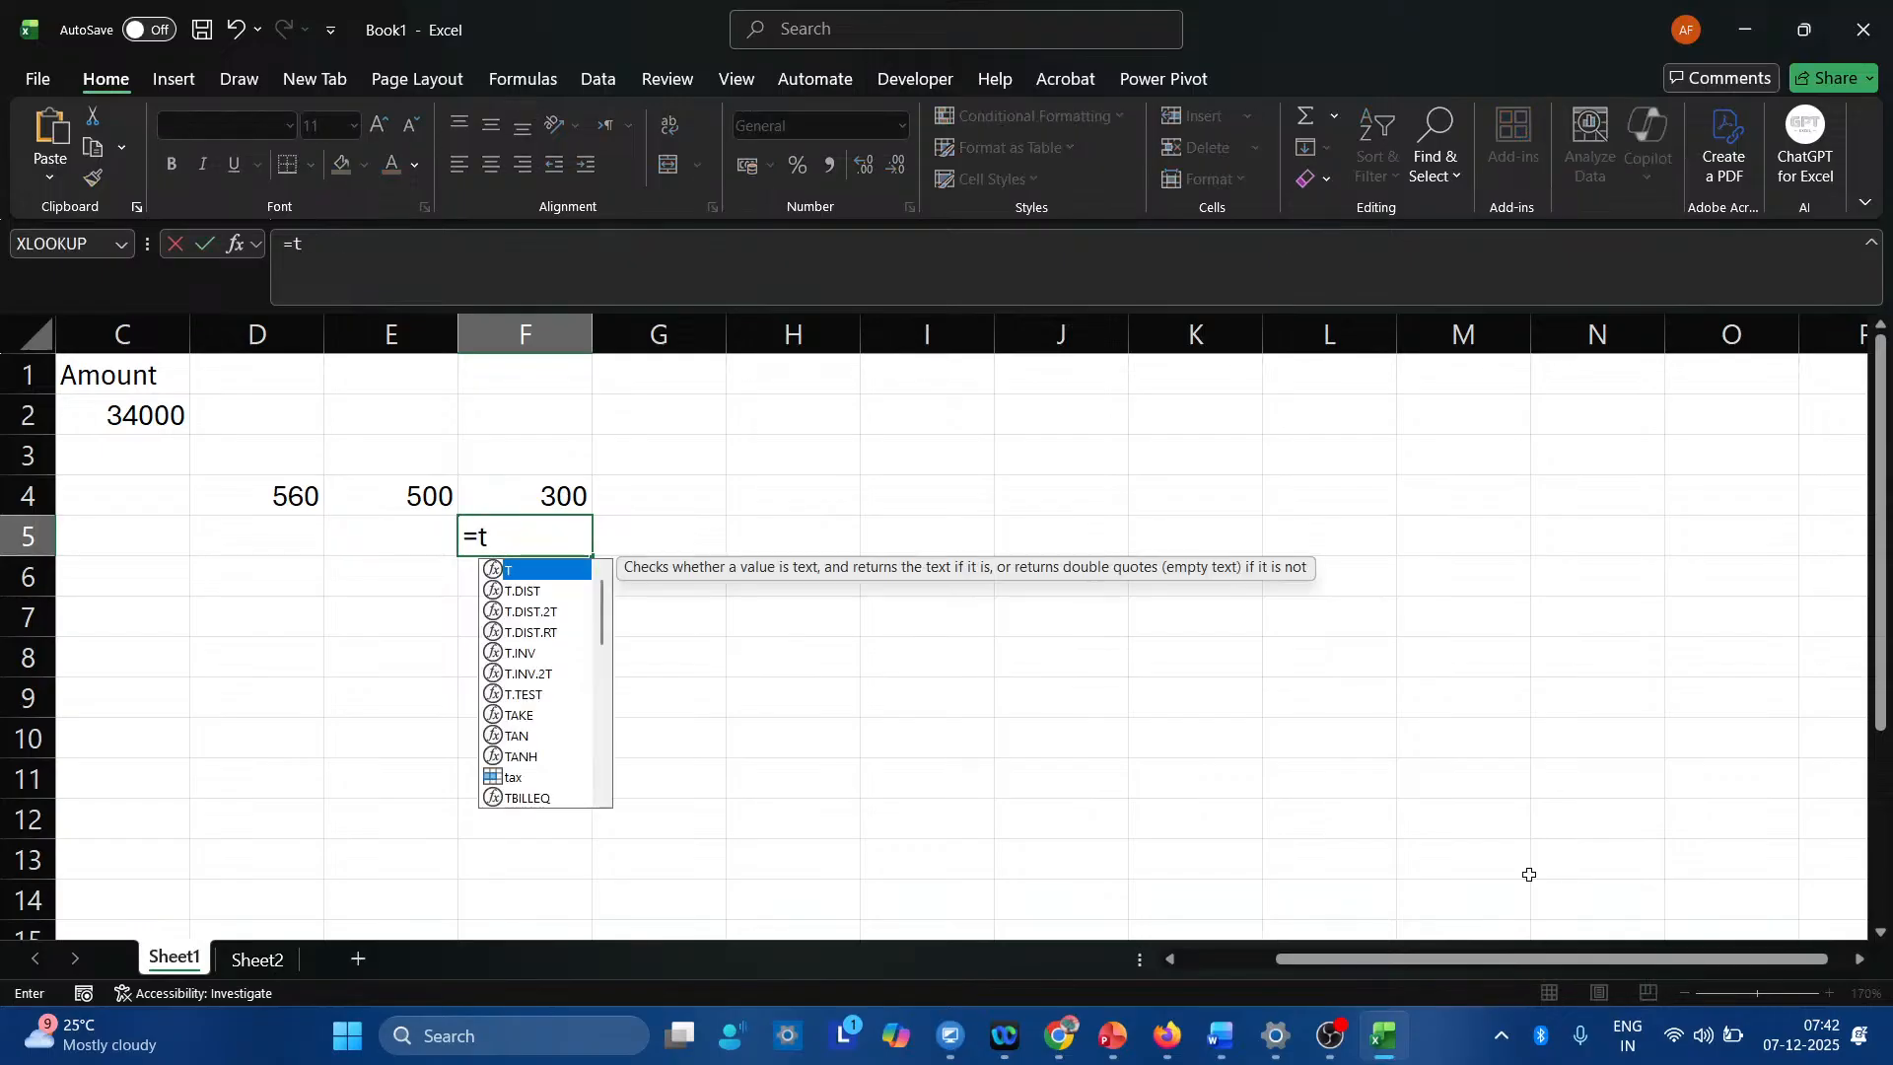
{"action": "type", "text": "v+rad"}
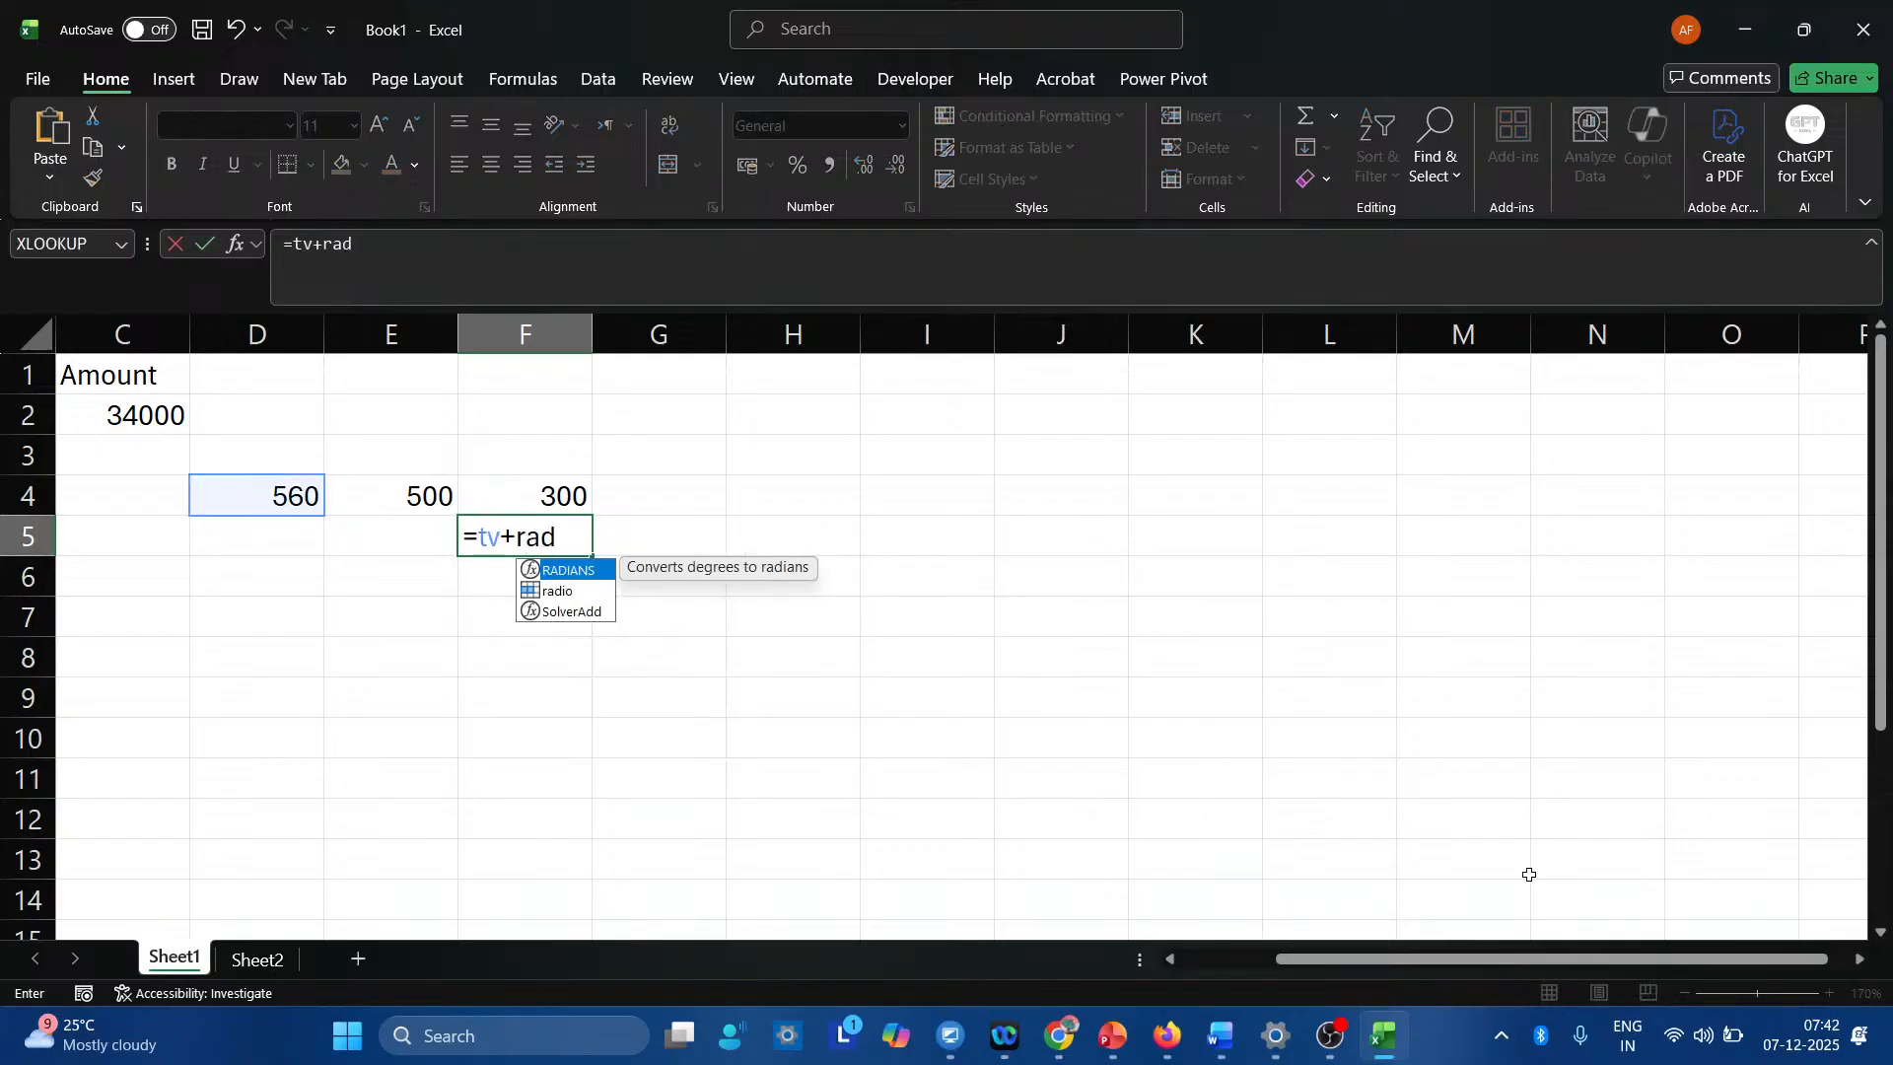
{"action": "type", "text": "io"}
{"action": "key", "text": "Return"}
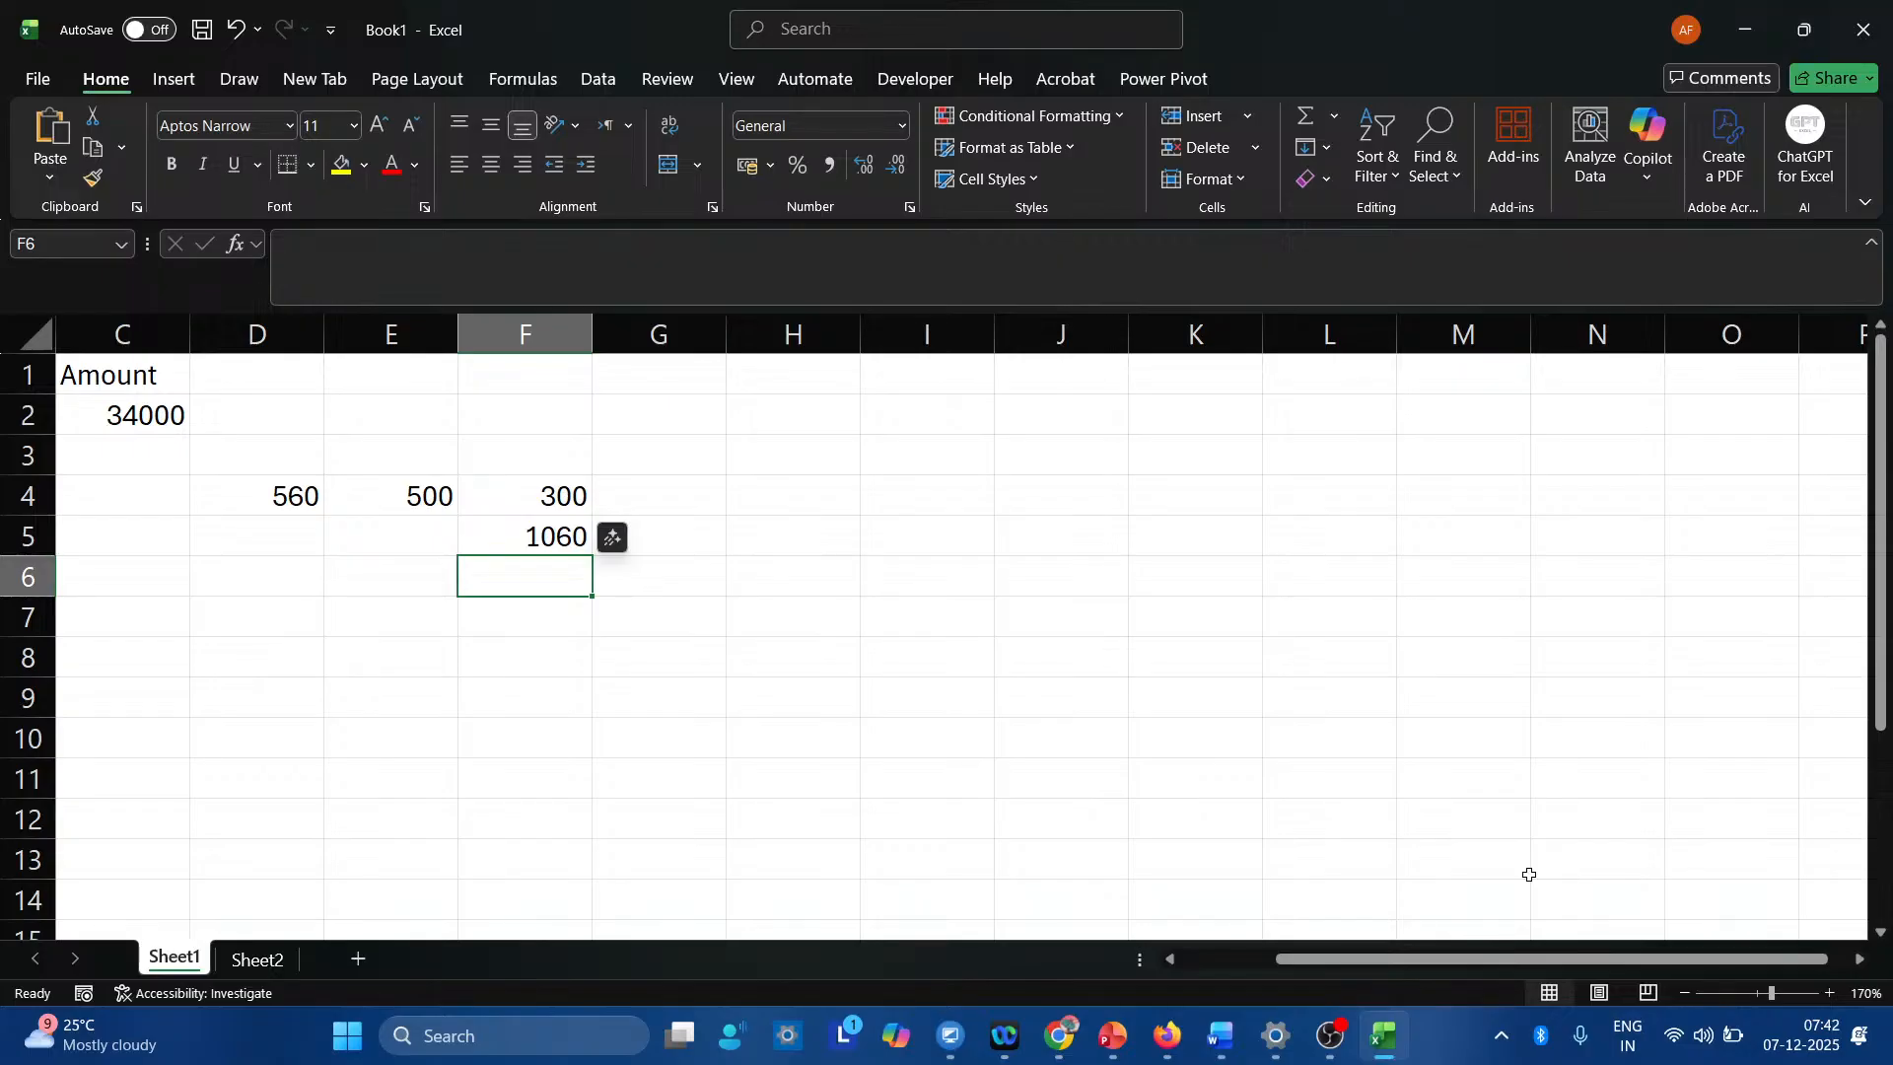
Enter tv+radio in cell F6 of Sheet1 without a leading equals sign.
{"action": "type", "text": "="}
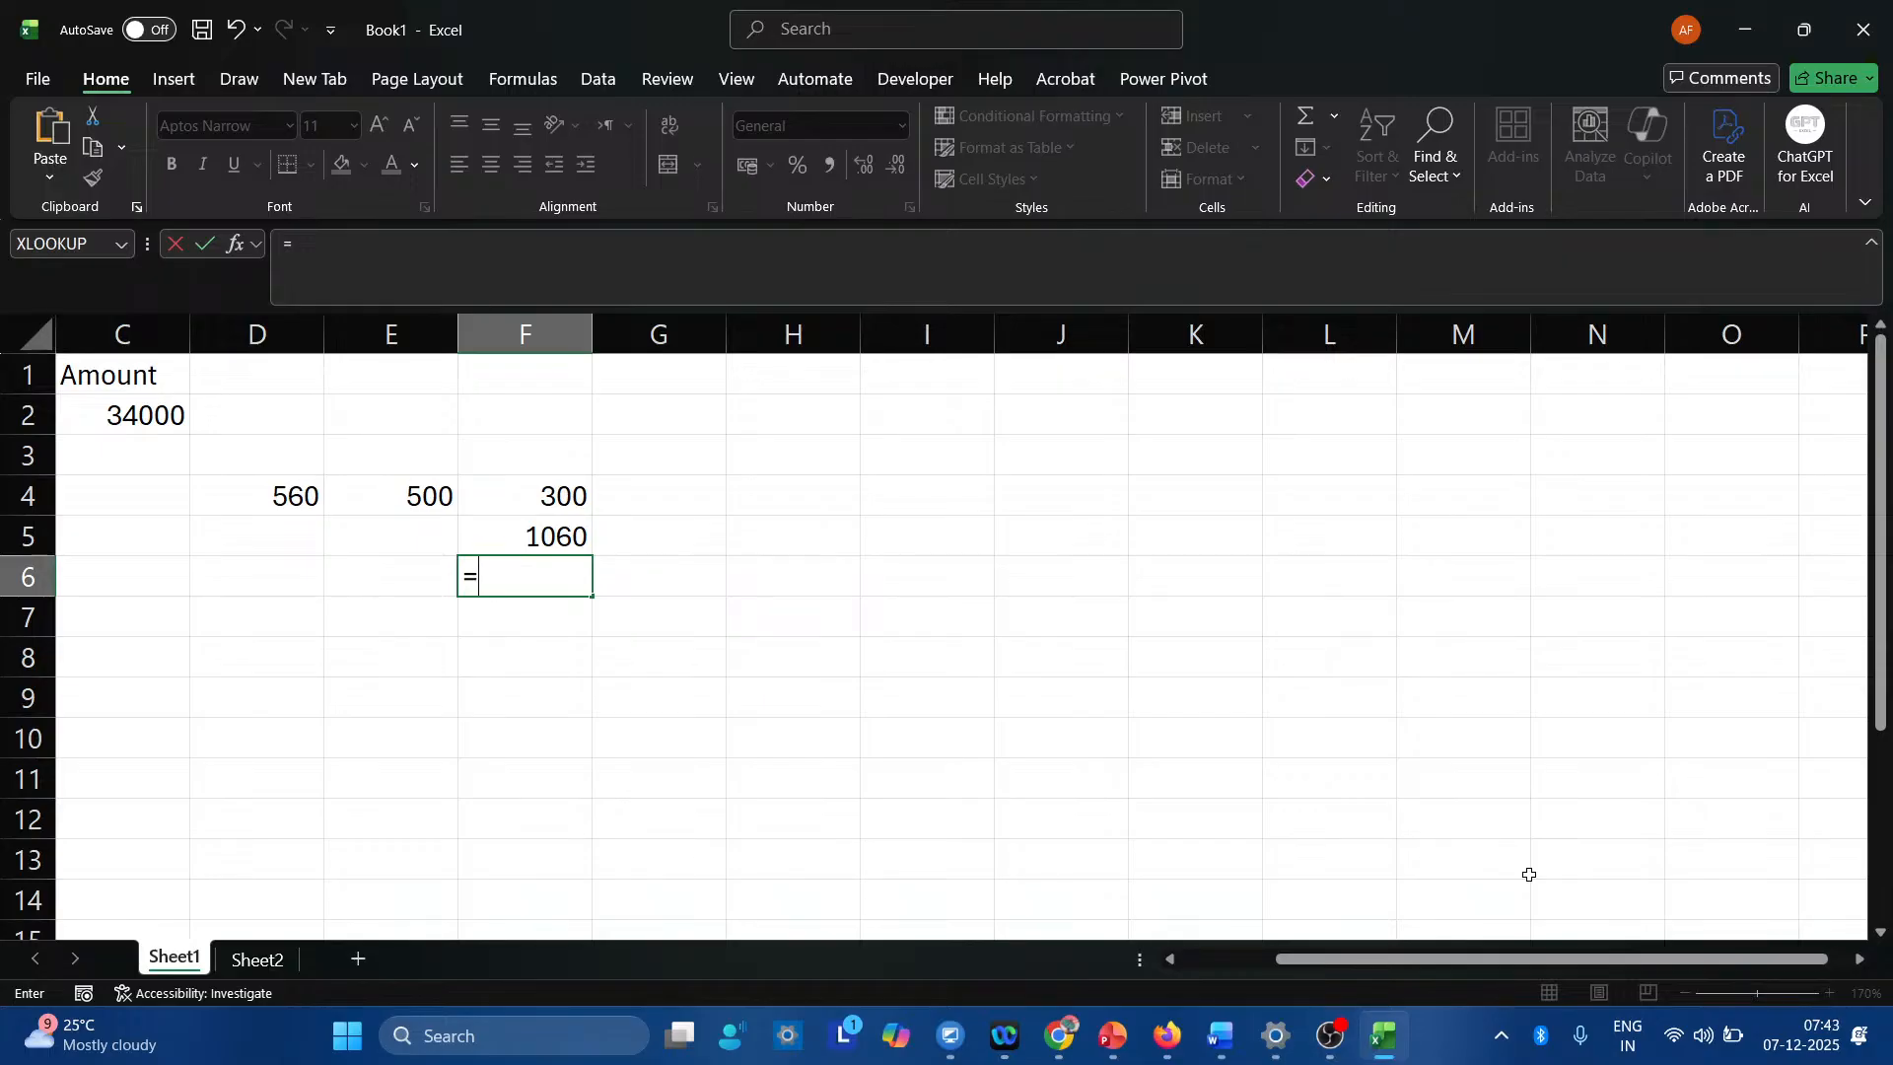
{"action": "key", "text": "BackSpace"}
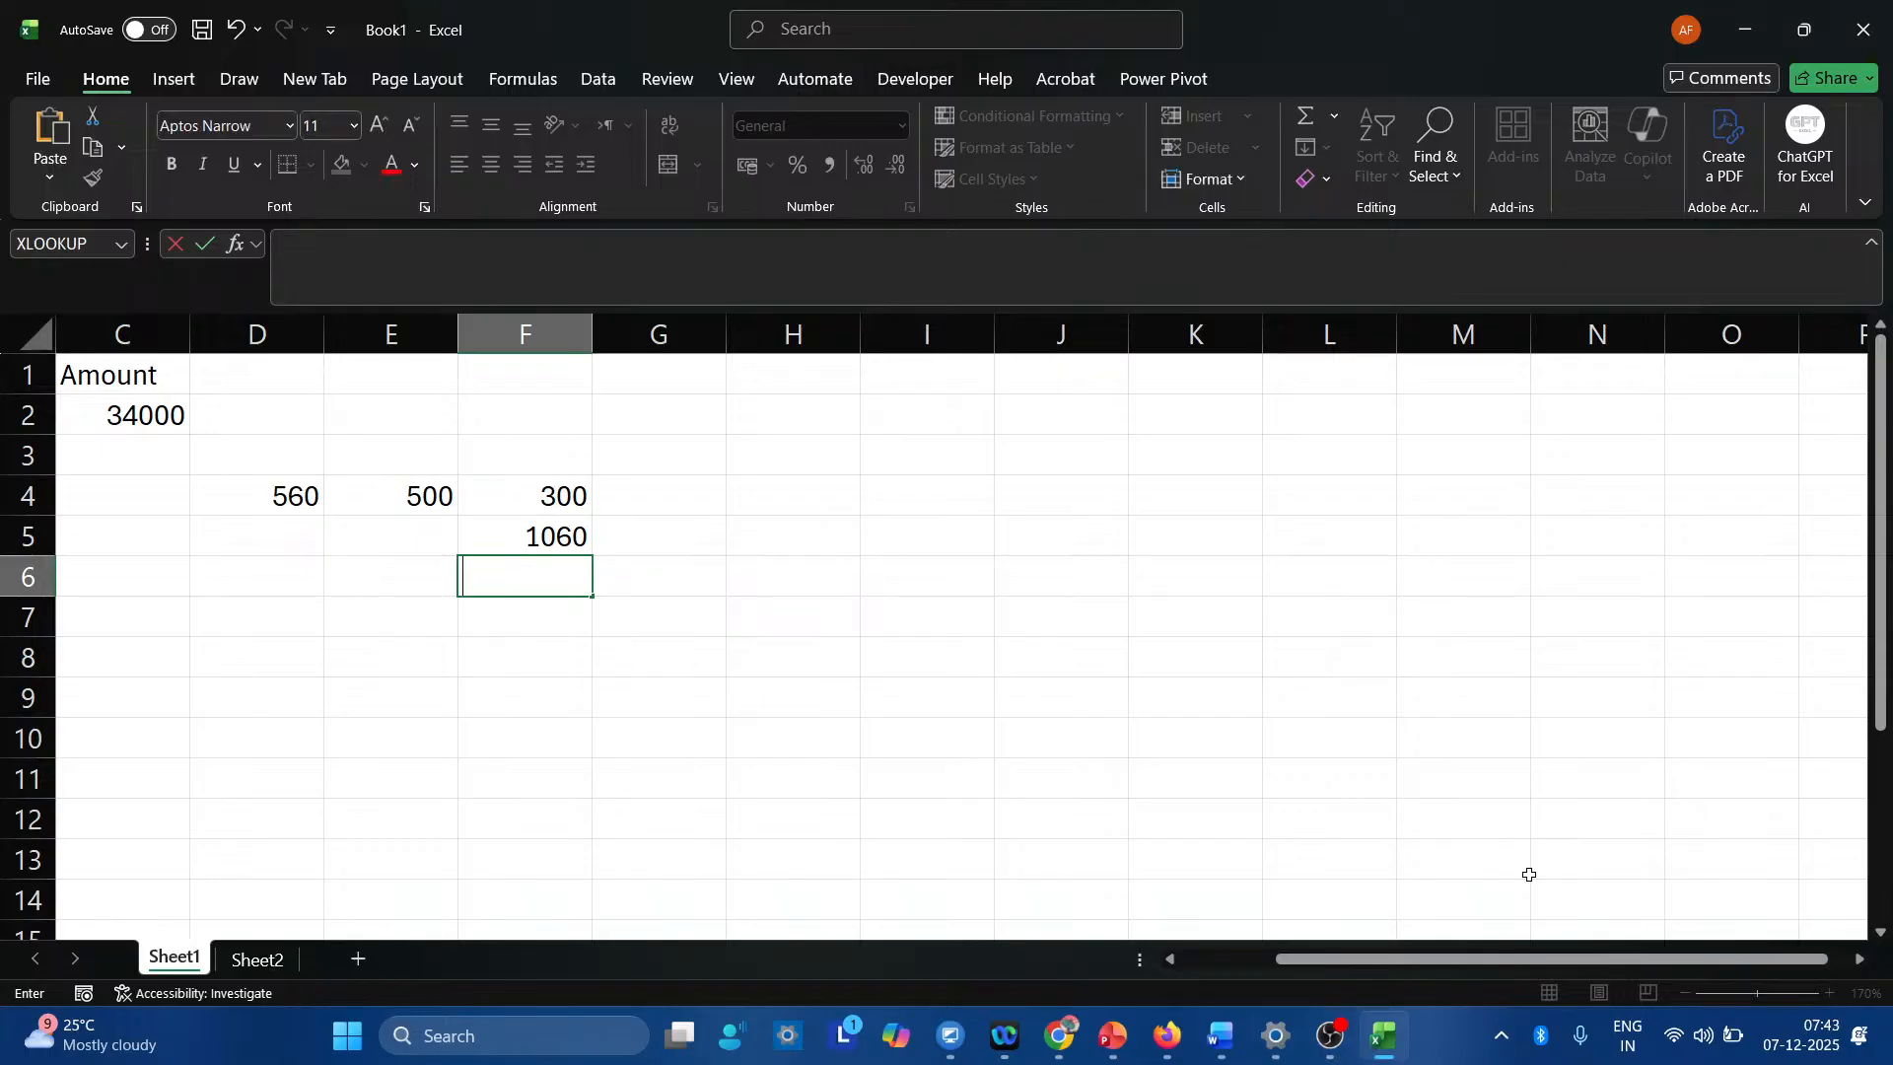
{"action": "type", "text": "tv+radio"}
{"action": "key", "text": "Return"}
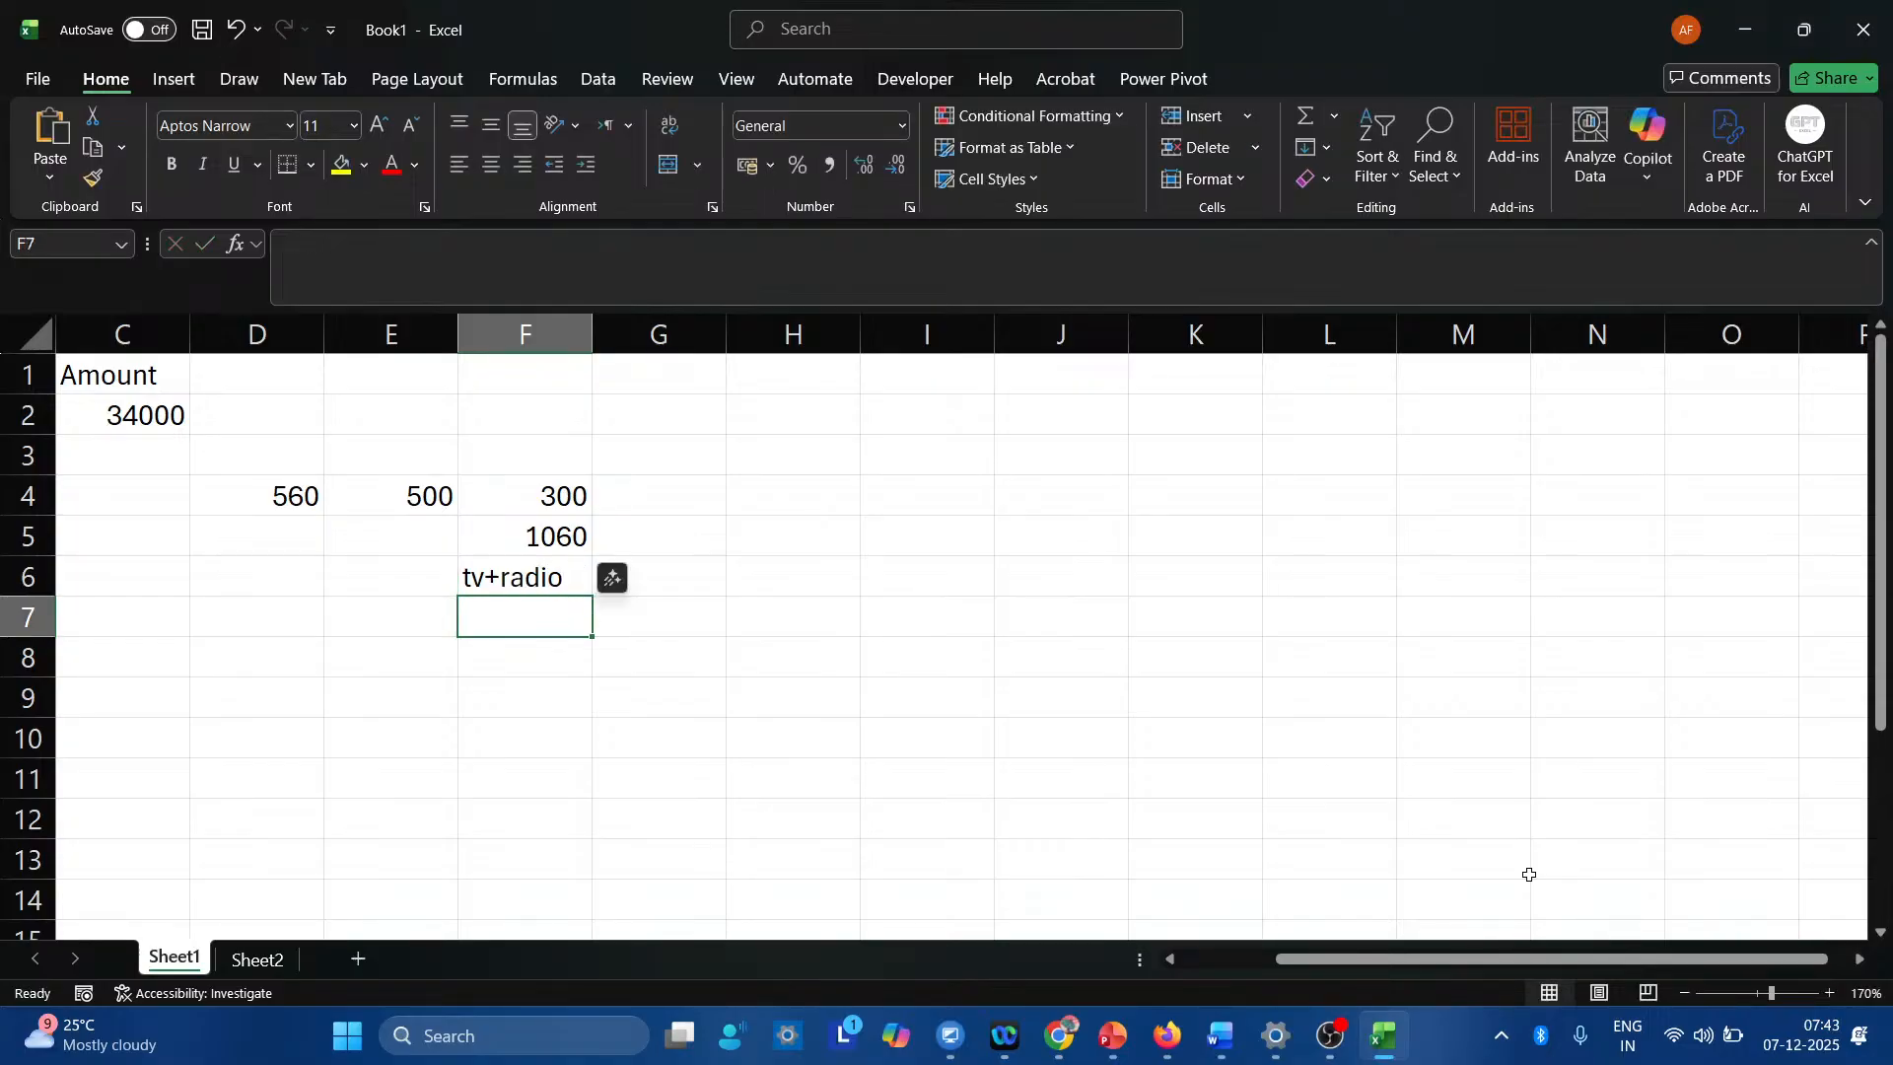
Add an equals sign in front of the text in cell F6 so that it becomes the formula =tv+radio.
{"action": "key", "text": "Up"}
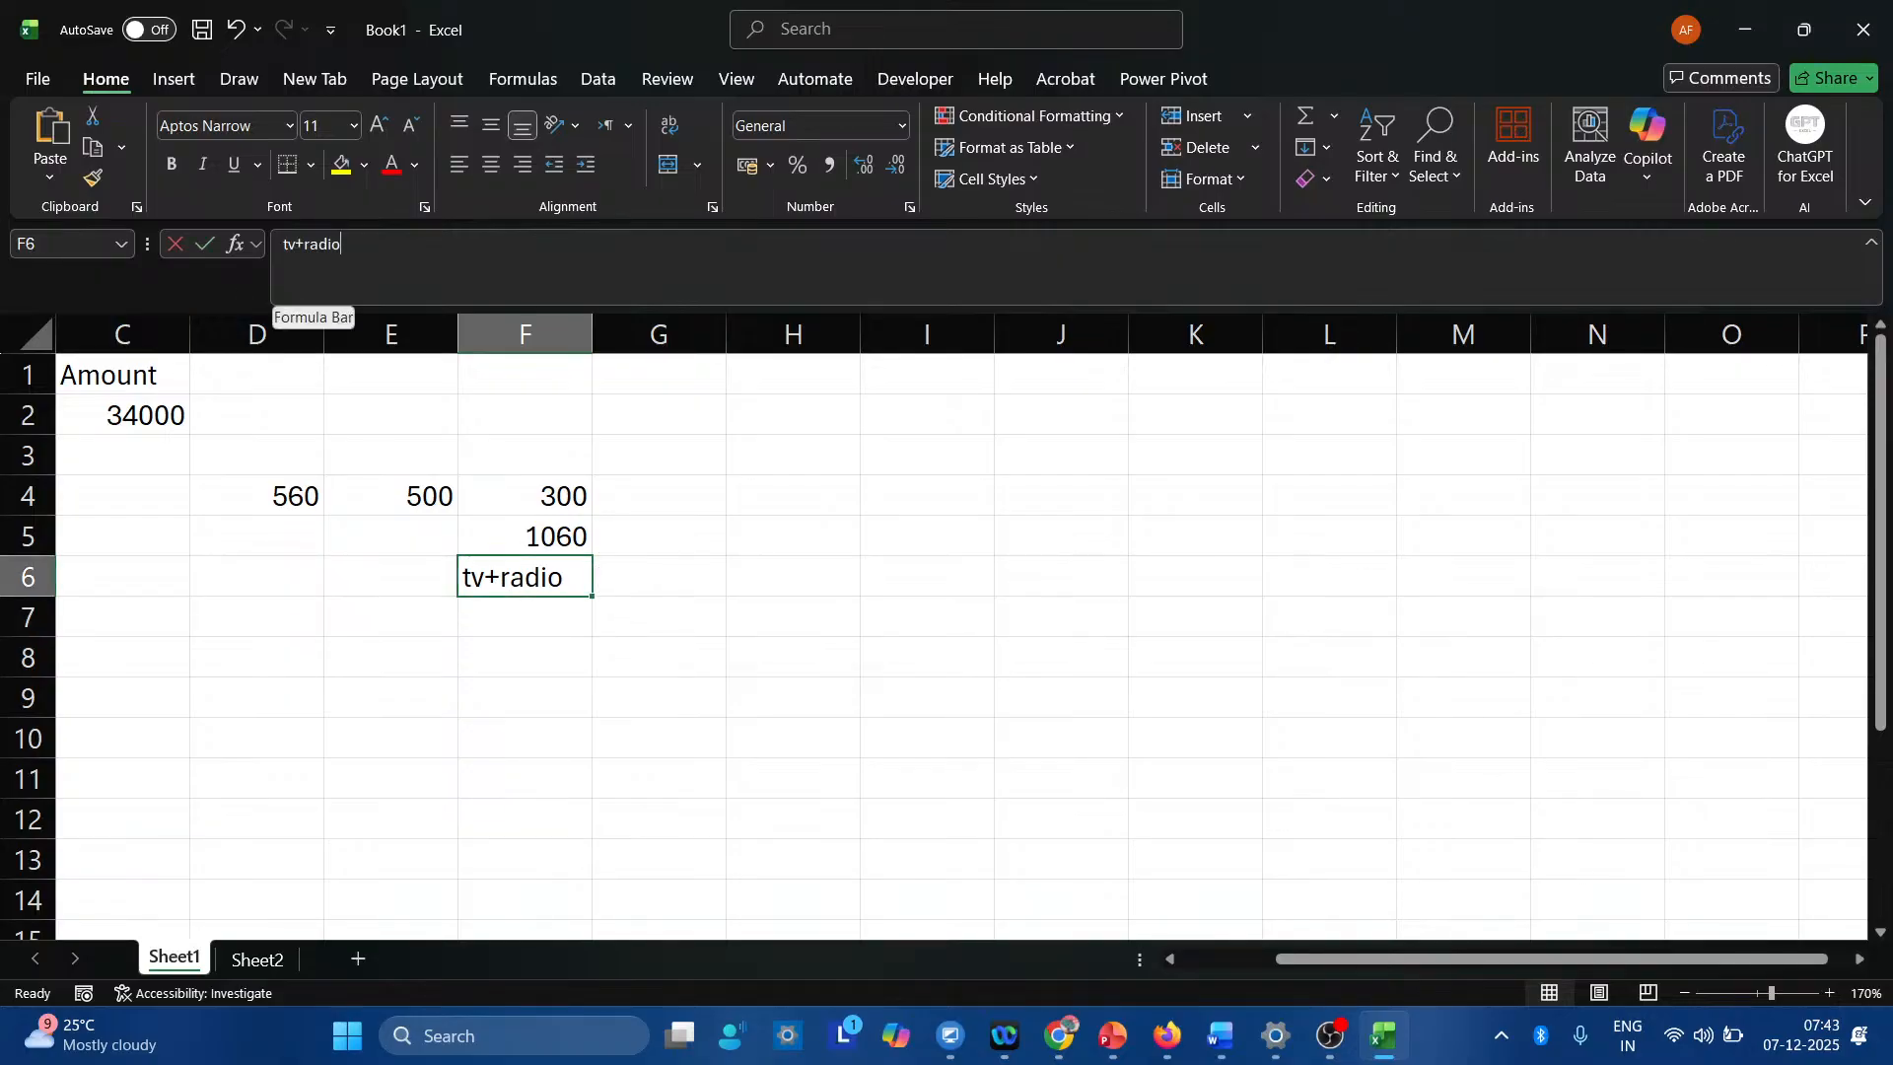
{"action": "left_click", "coordinate": [286, 286]}
{"action": "key", "text": "Home"}
{"action": "type", "text": "="}
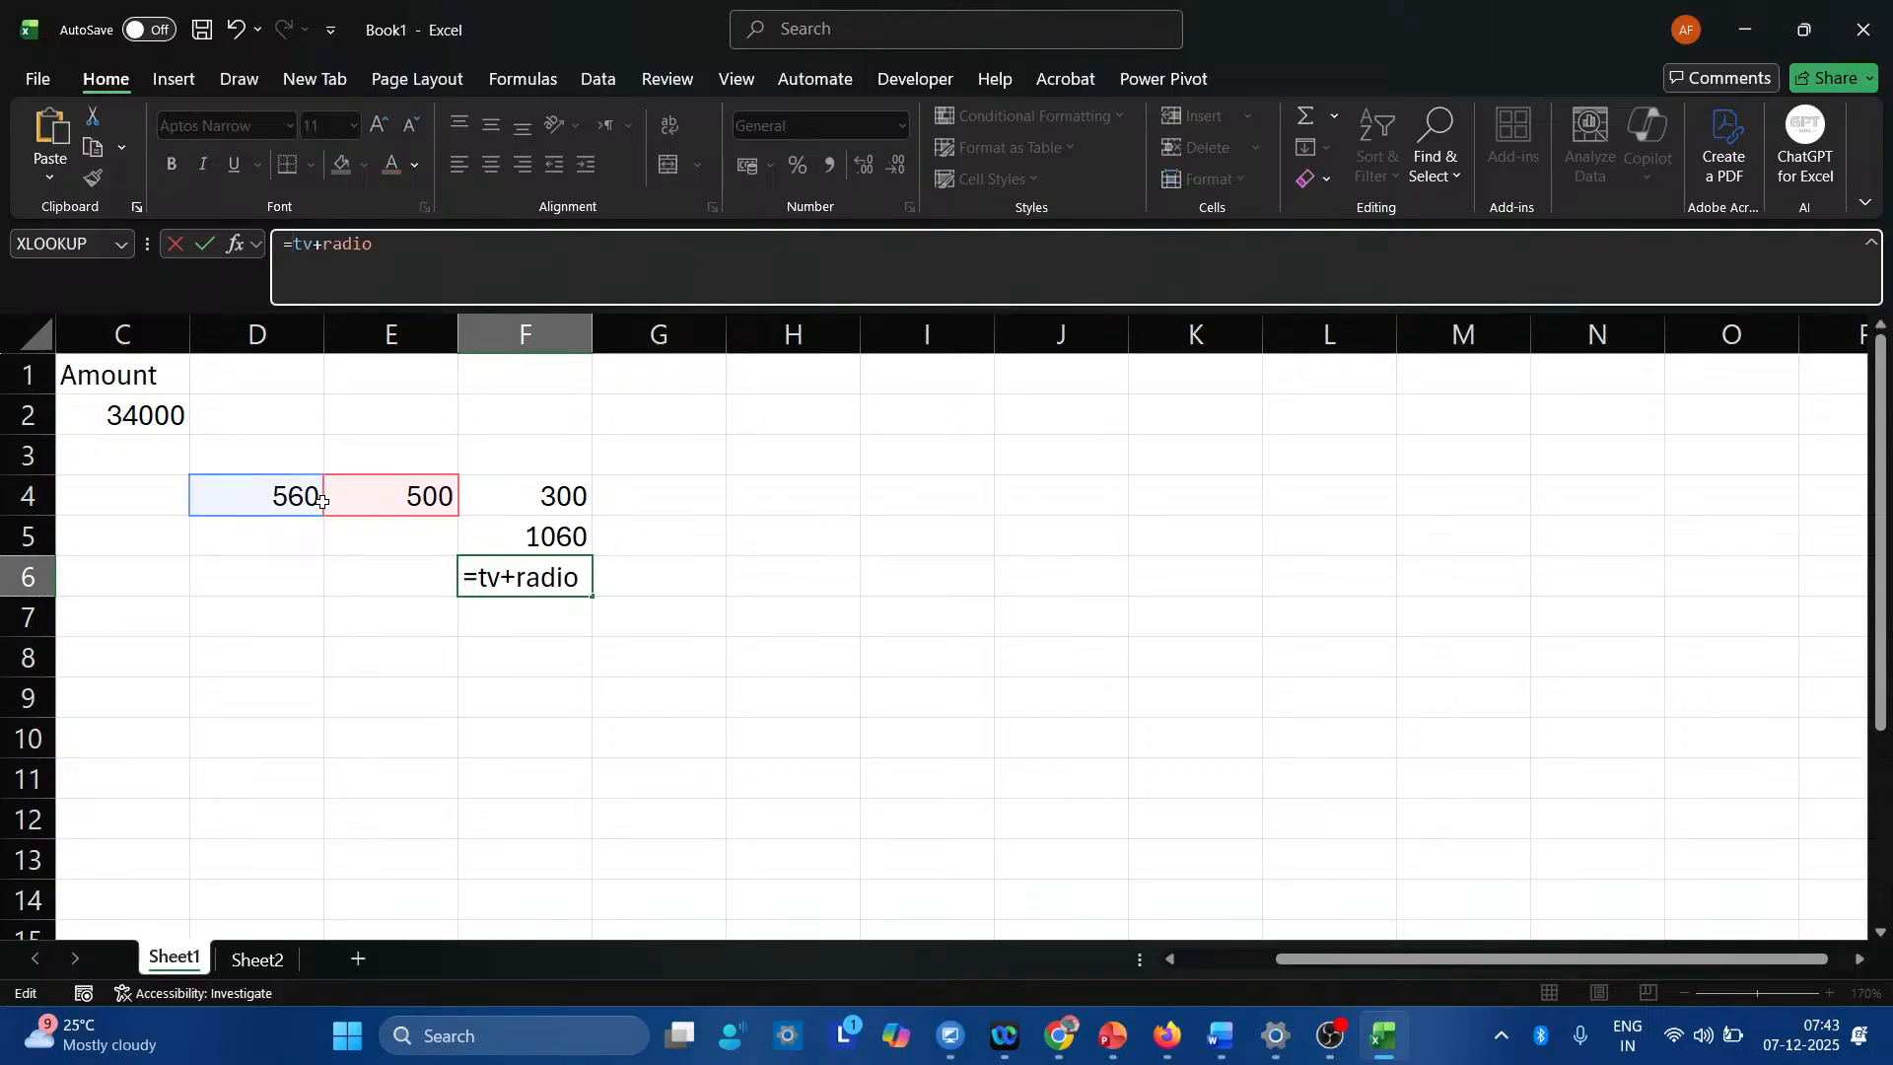
{"action": "key", "text": "Return"}
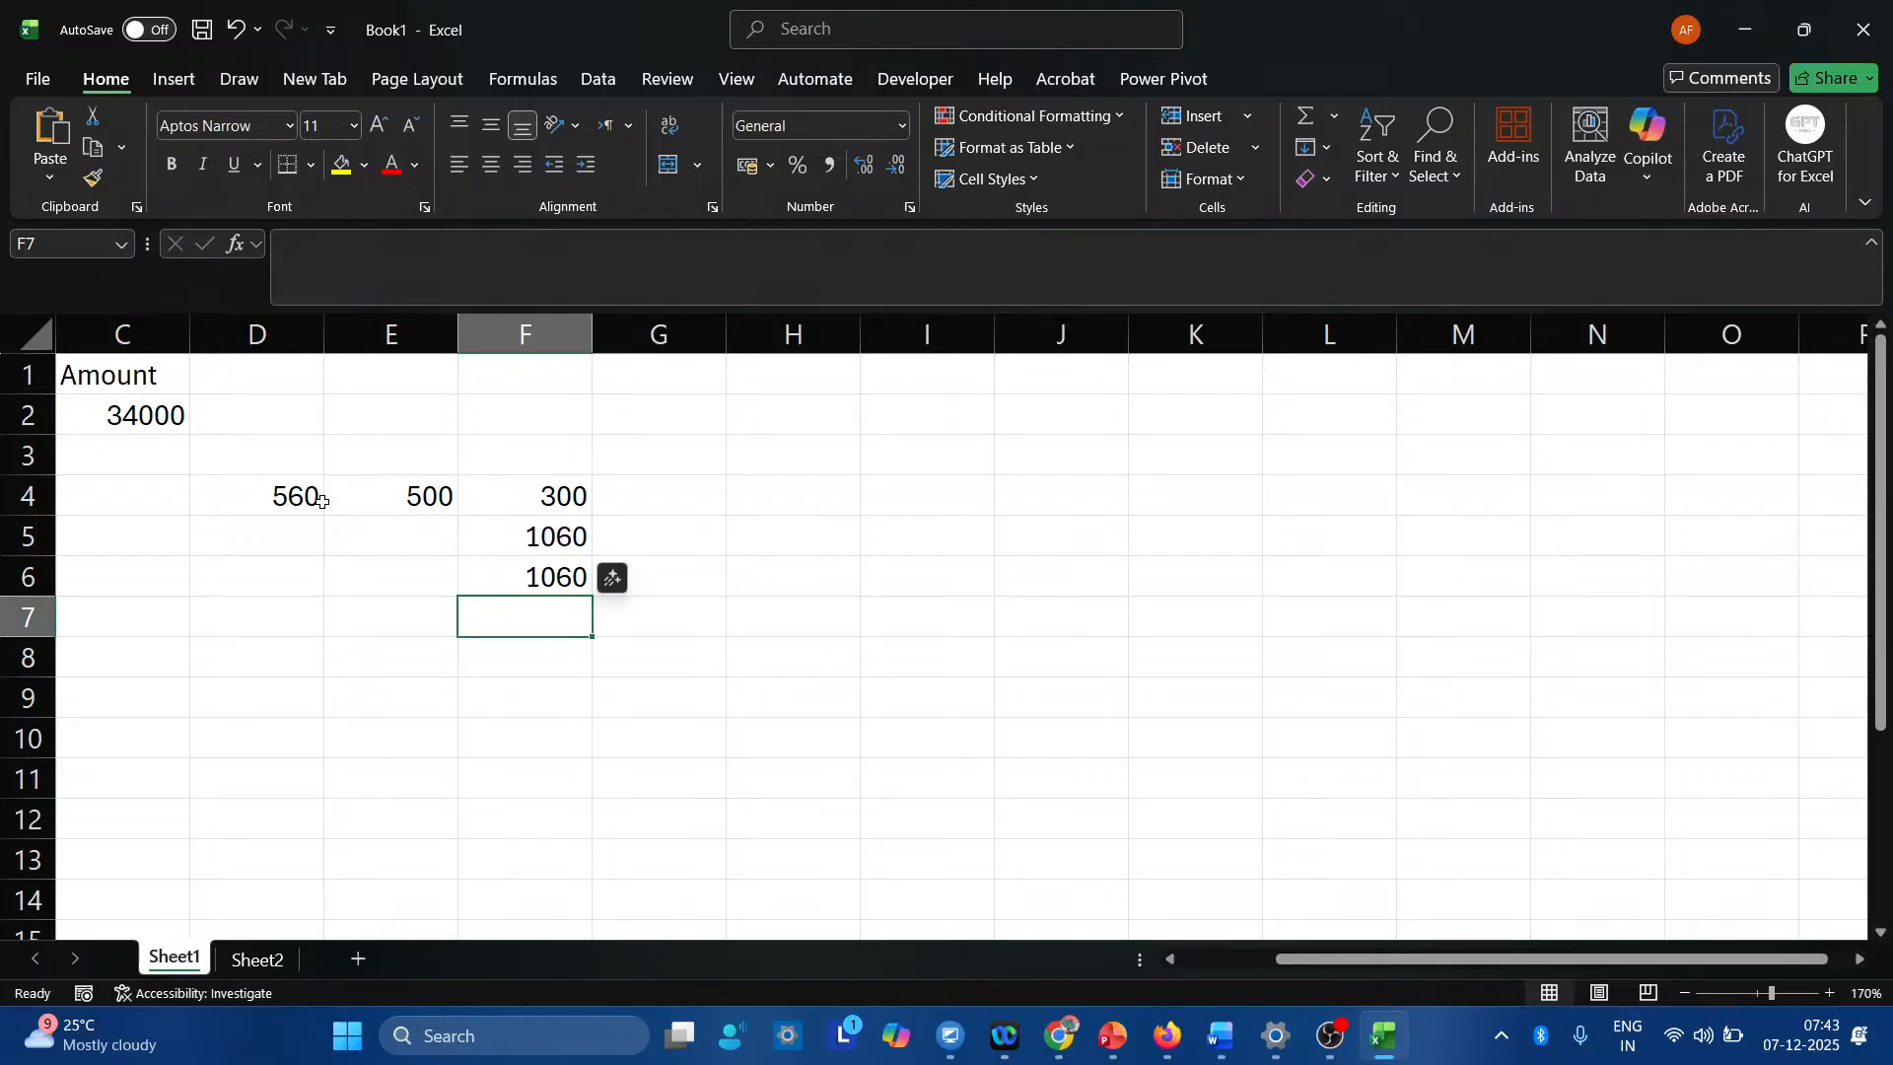
Add a new blank worksheet after Sheet2.
{"action": "left_click", "coordinate": [511, 84]}
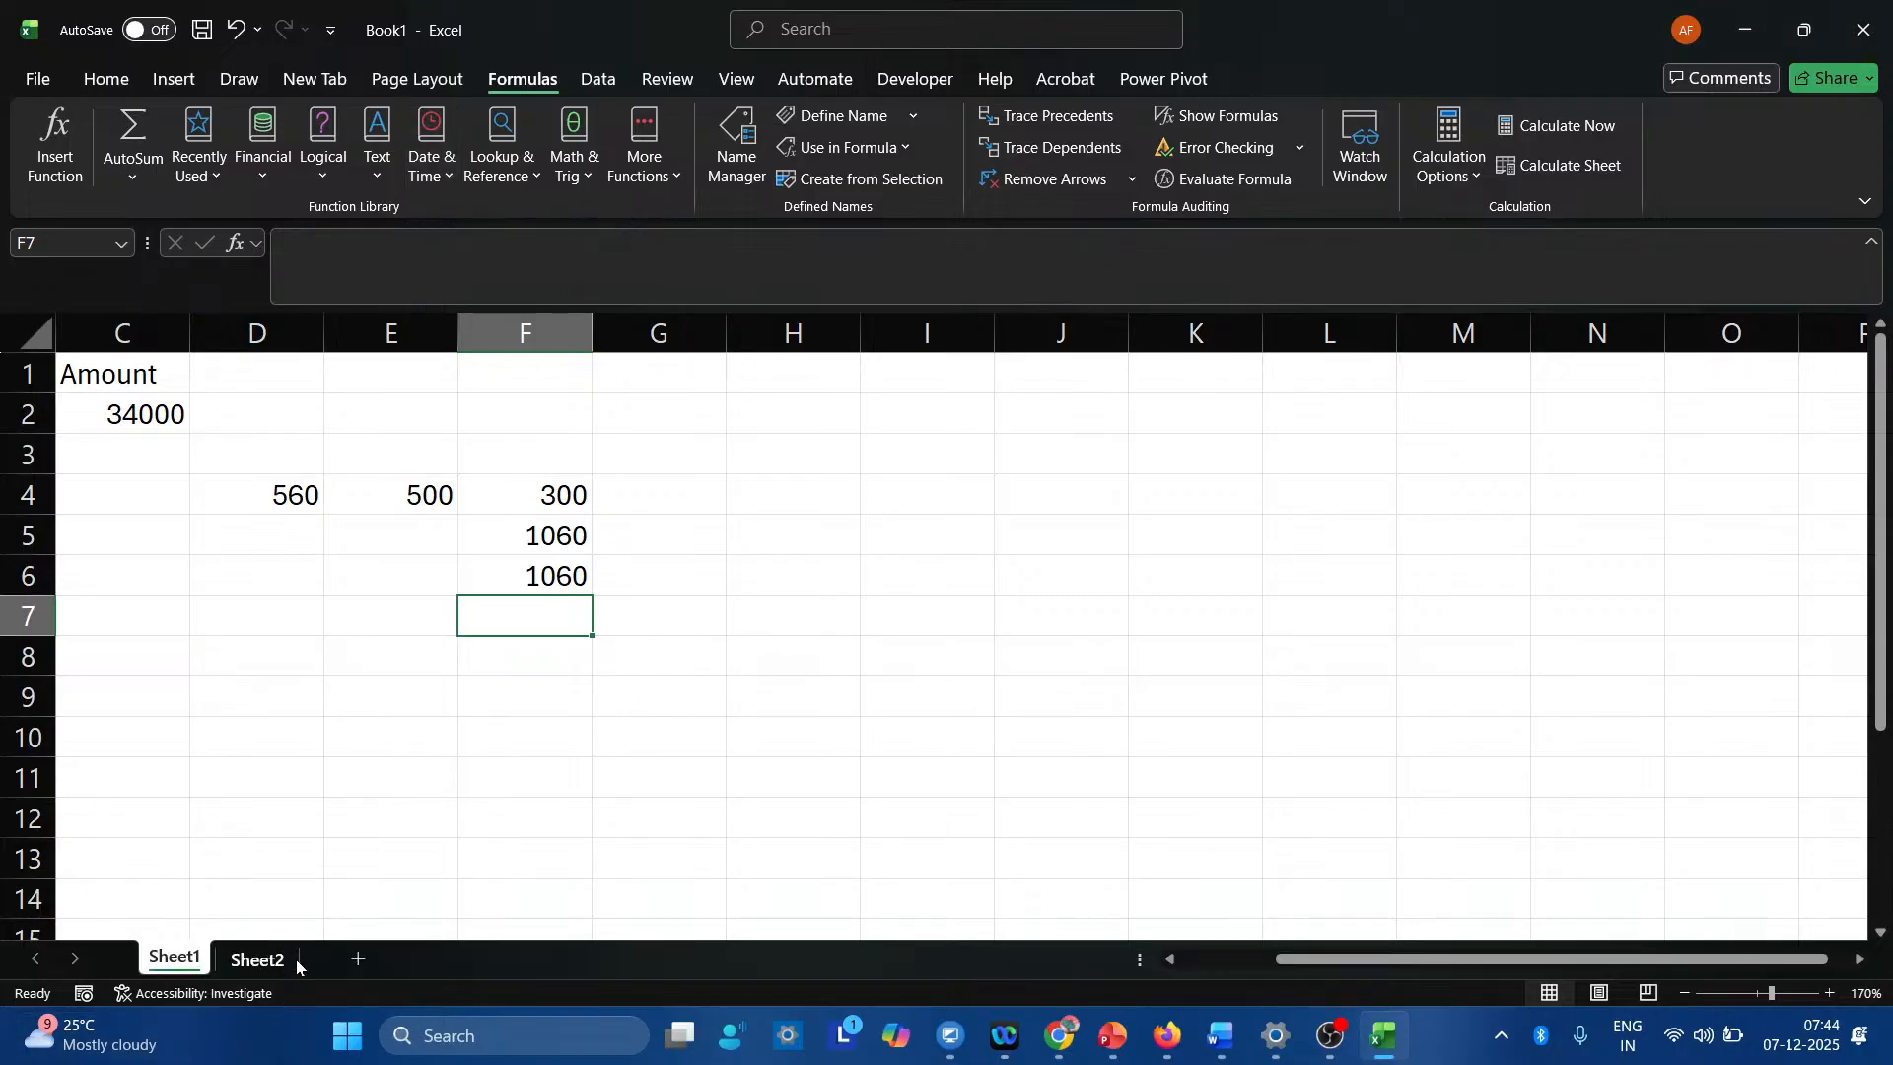
{"action": "left_click", "coordinate": [258, 958]}
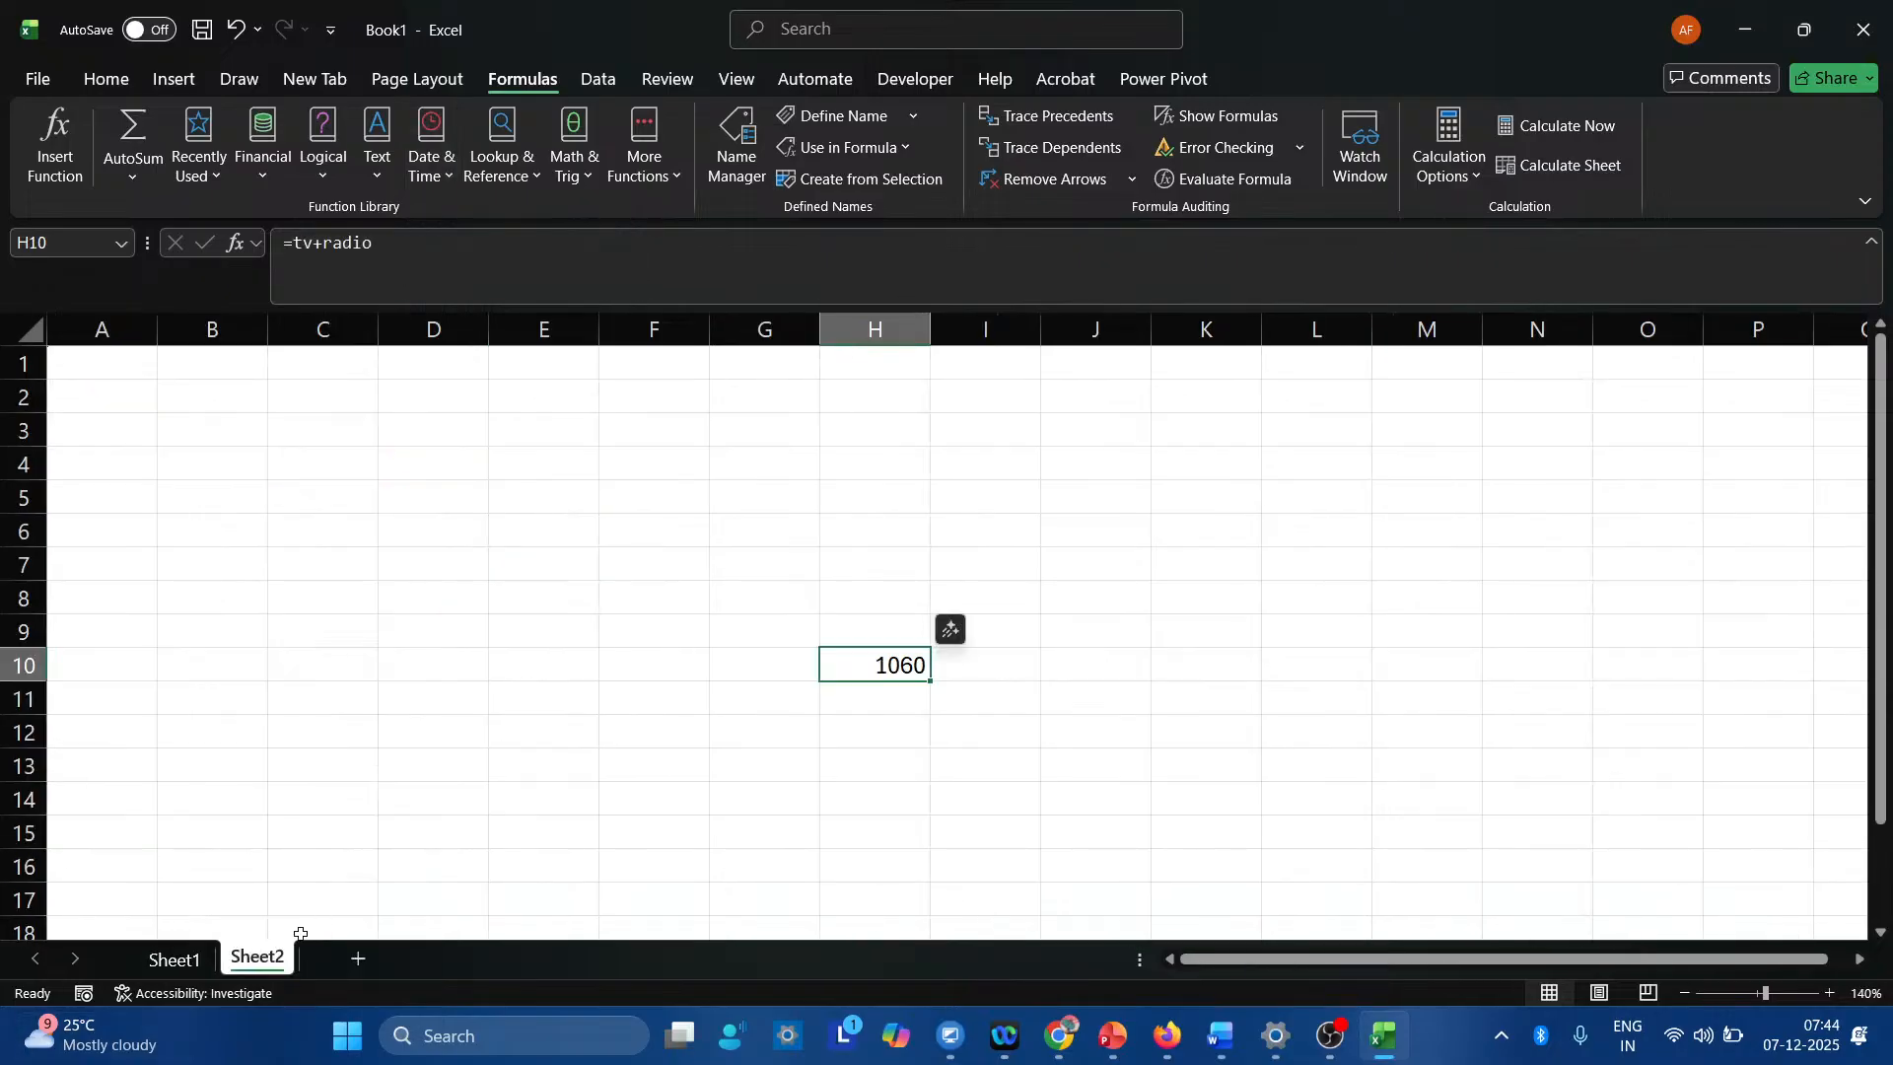
{"action": "left_click", "coordinate": [356, 960]}
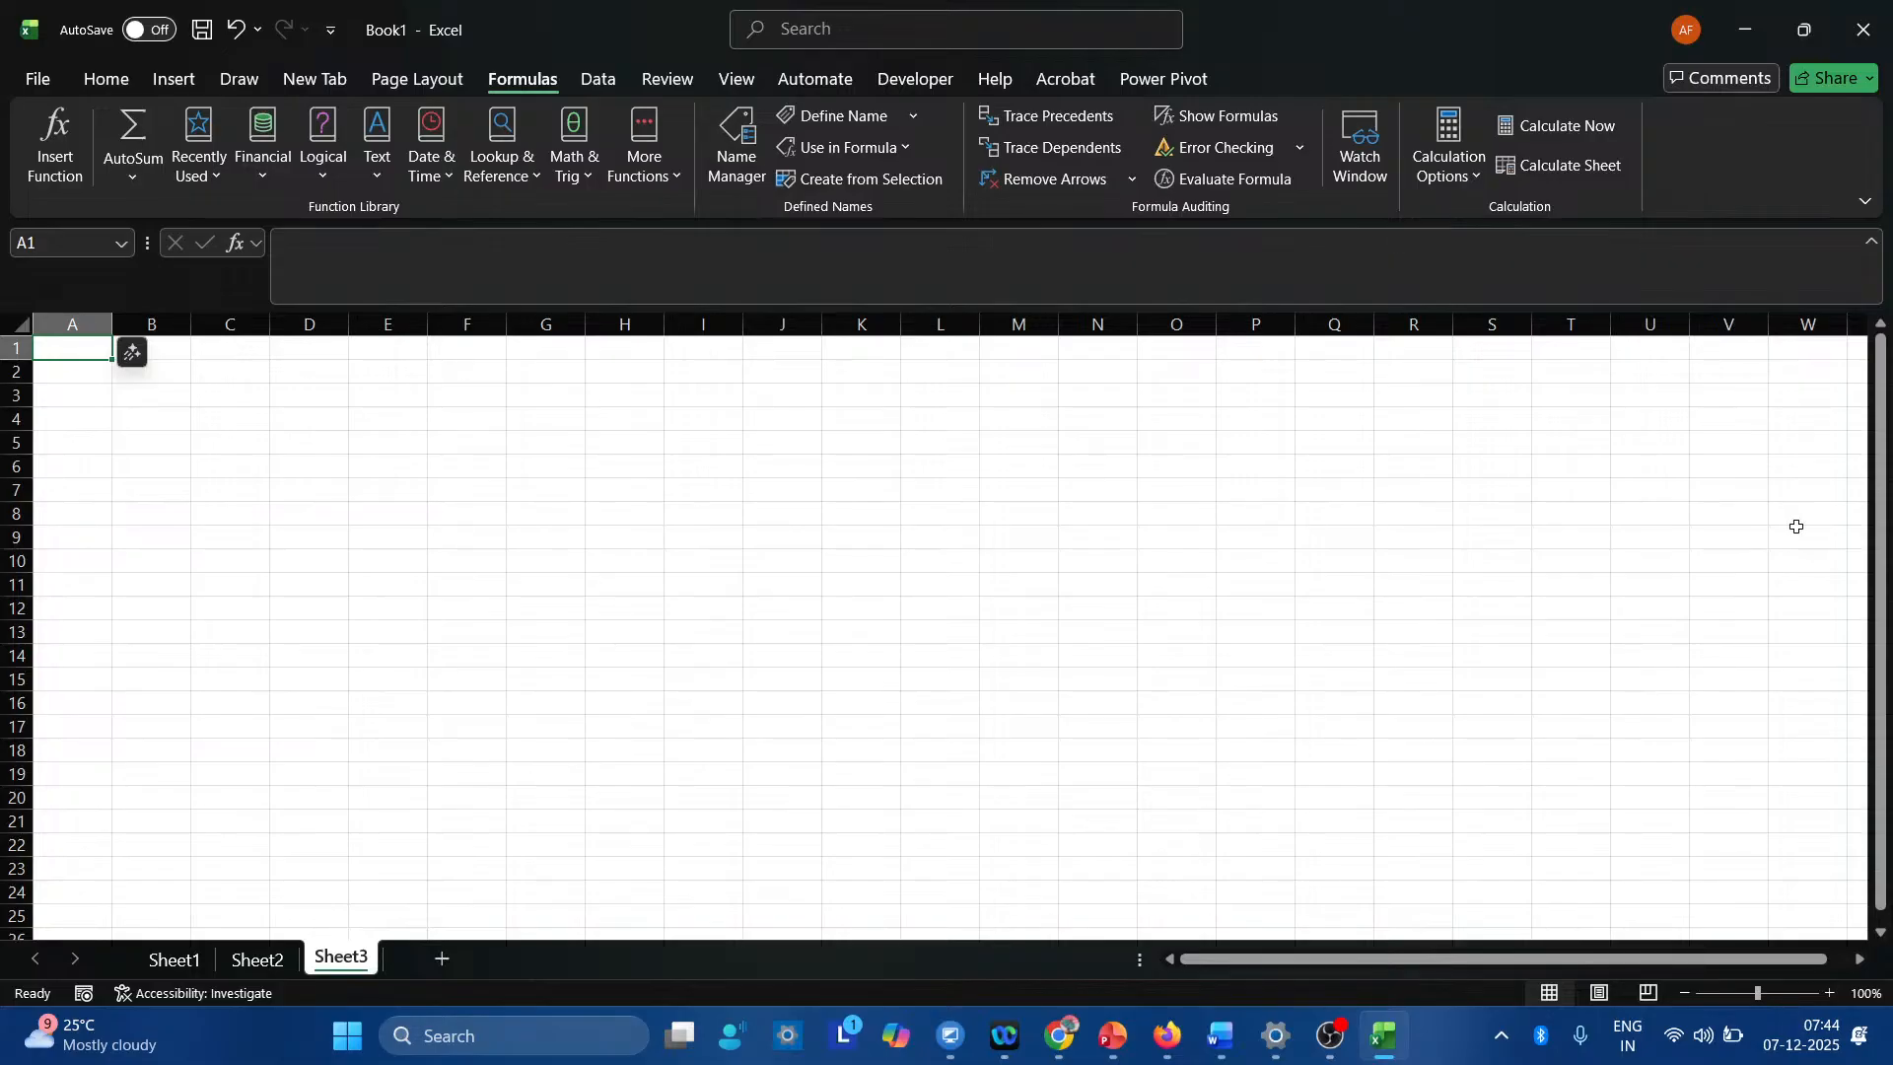
{"action": "left_click", "coordinate": [1829, 992]}
{"action": "left_click", "coordinate": [1830, 992]}
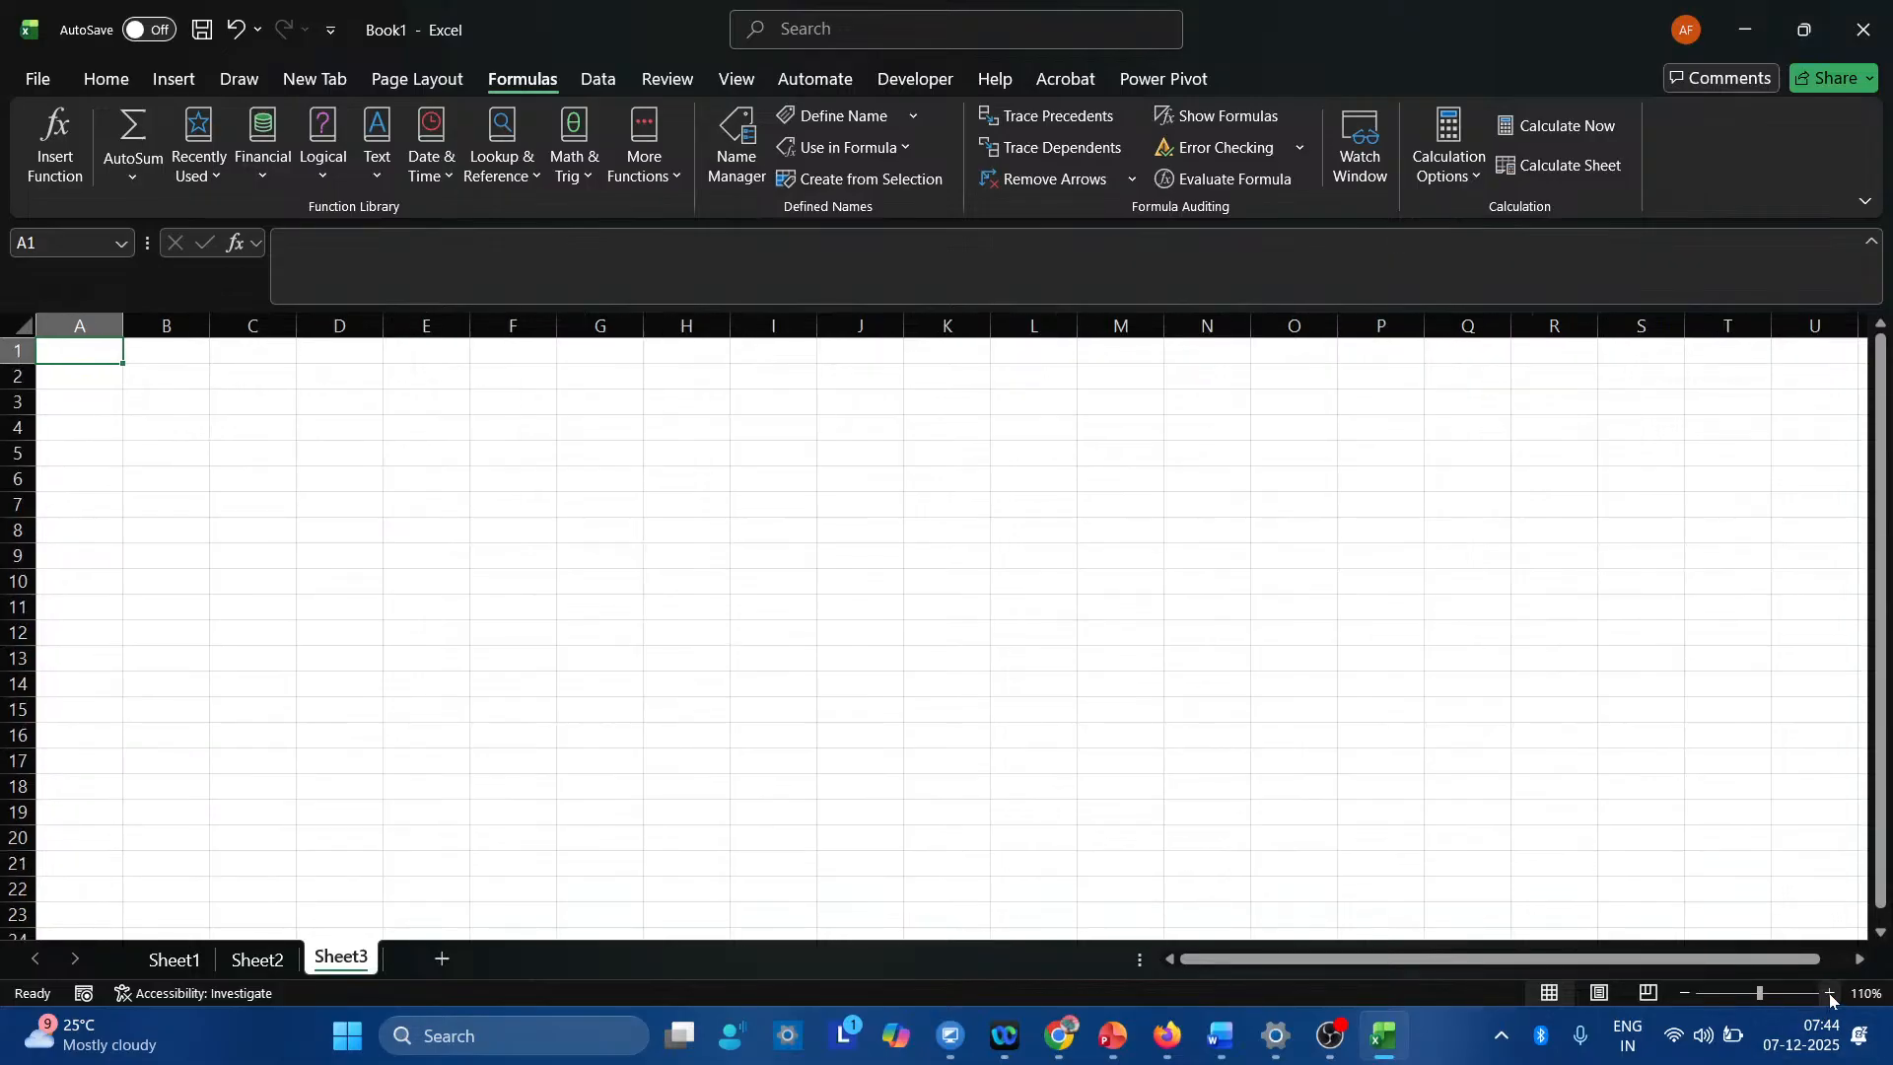
{"action": "left_click", "coordinate": [1830, 992]}
{"action": "left_click", "coordinate": [1830, 993]}
{"action": "left_click", "coordinate": [1830, 992]}
{"action": "left_click", "coordinate": [1830, 993]}
{"action": "left_click", "coordinate": [1829, 992]}
{"action": "left_click", "coordinate": [1829, 993]}
{"action": "left_click", "coordinate": [1829, 993]}
{"action": "left_click", "coordinate": [1829, 993]}
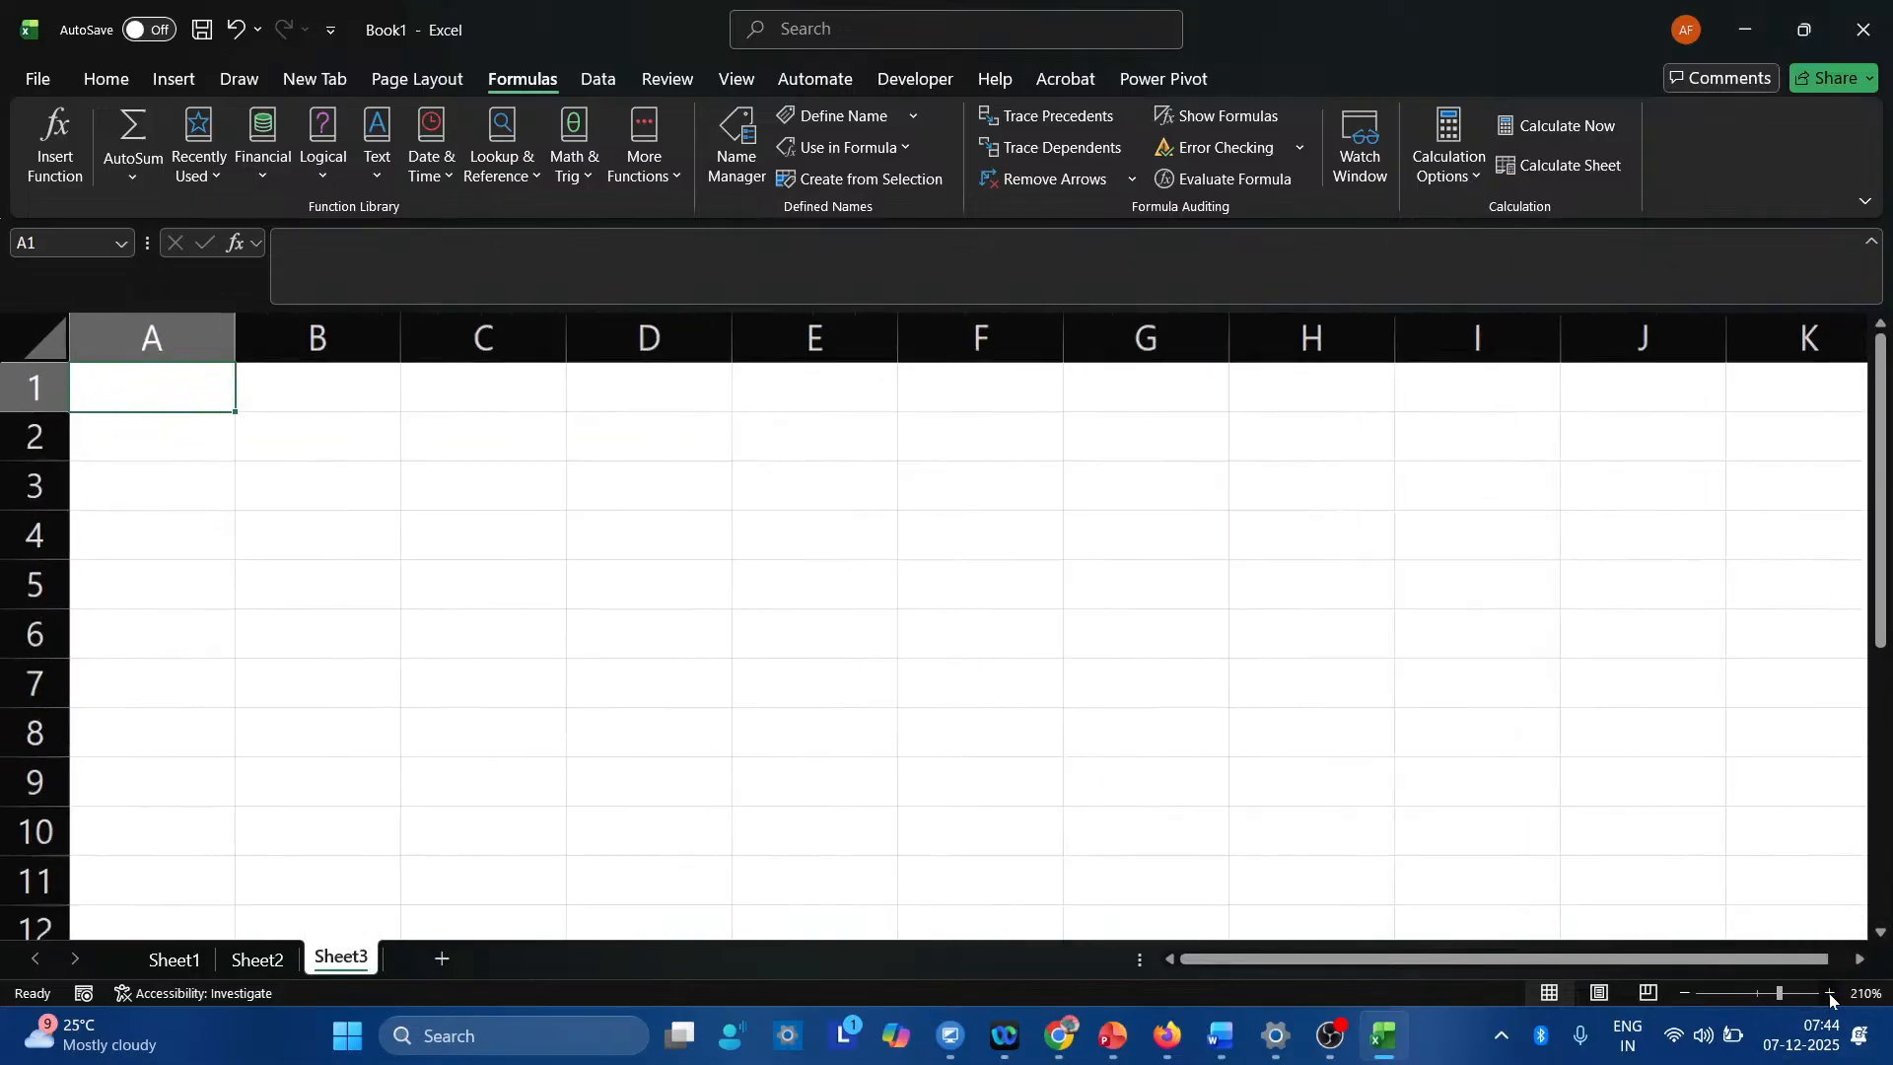
{"action": "left_click", "coordinate": [1830, 992]}
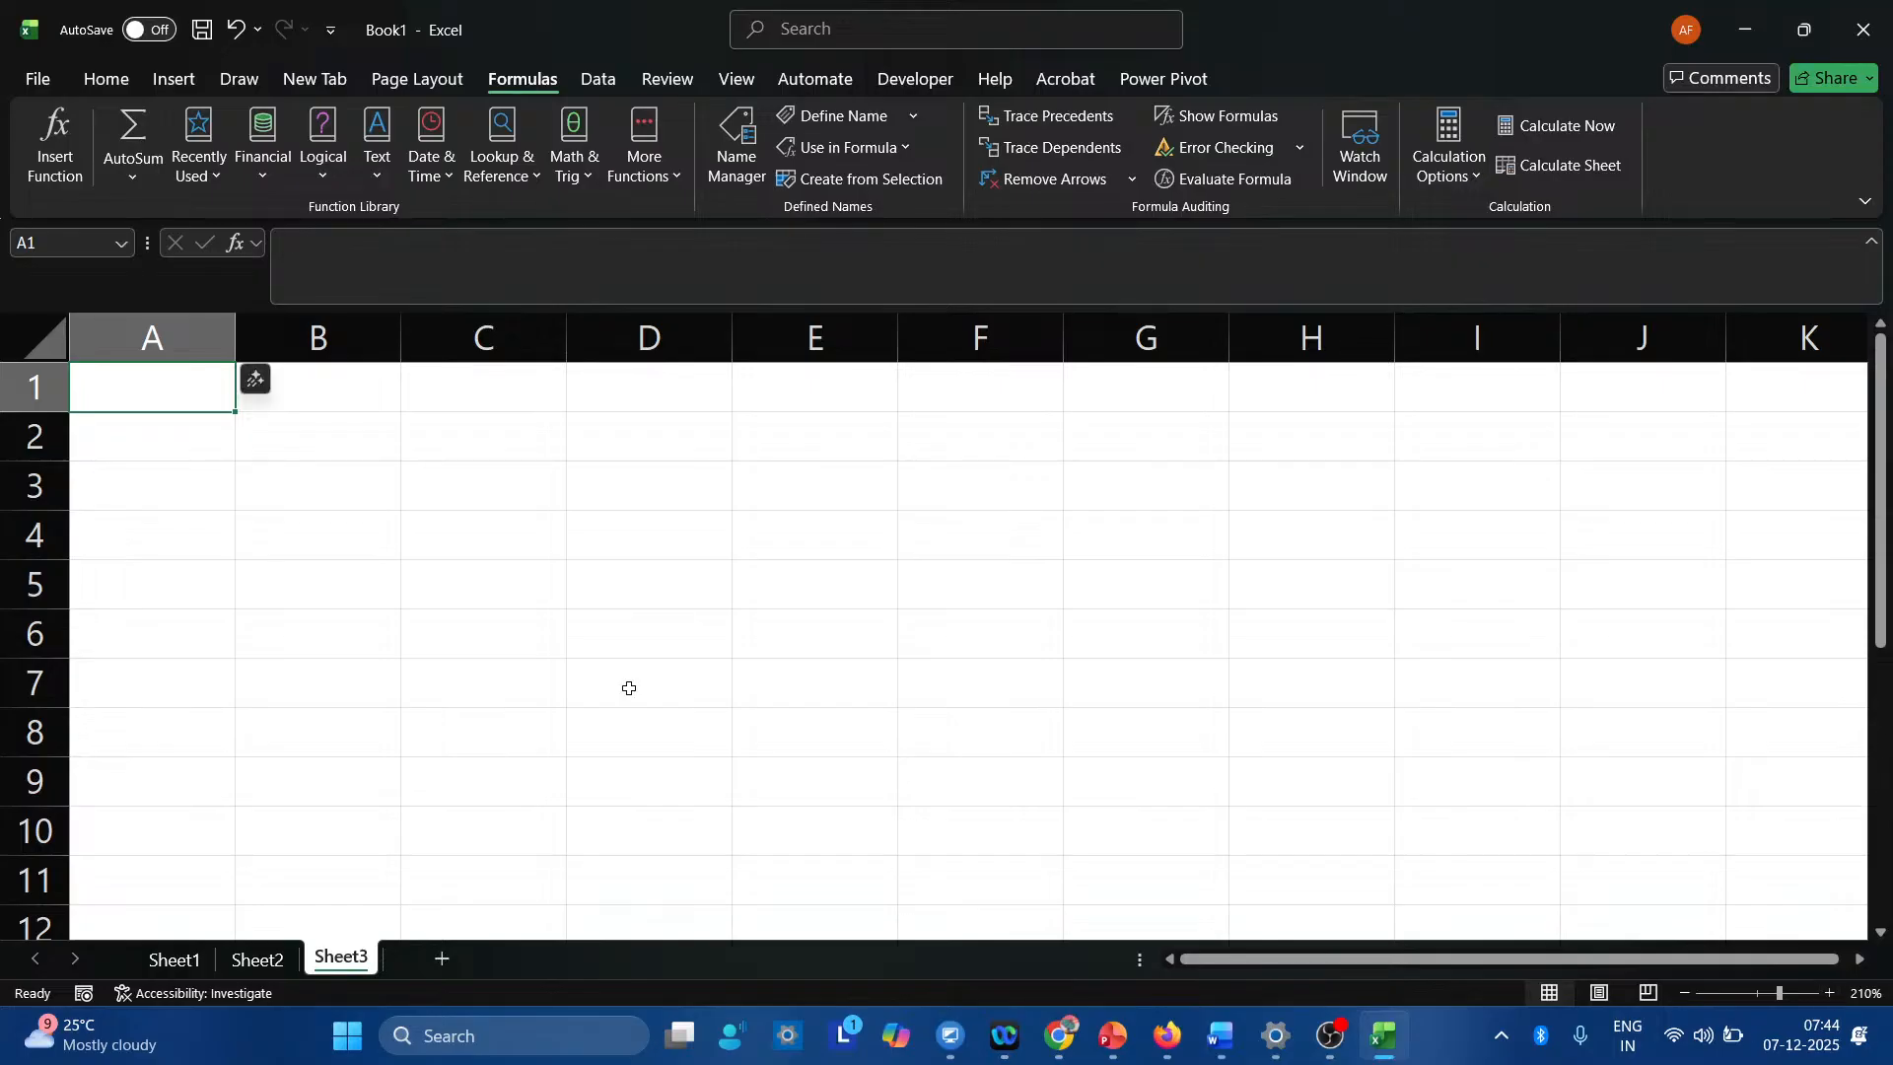
Enter the column heading Regno in cell A1 of Sheet3.
{"action": "type", "text": "N"}
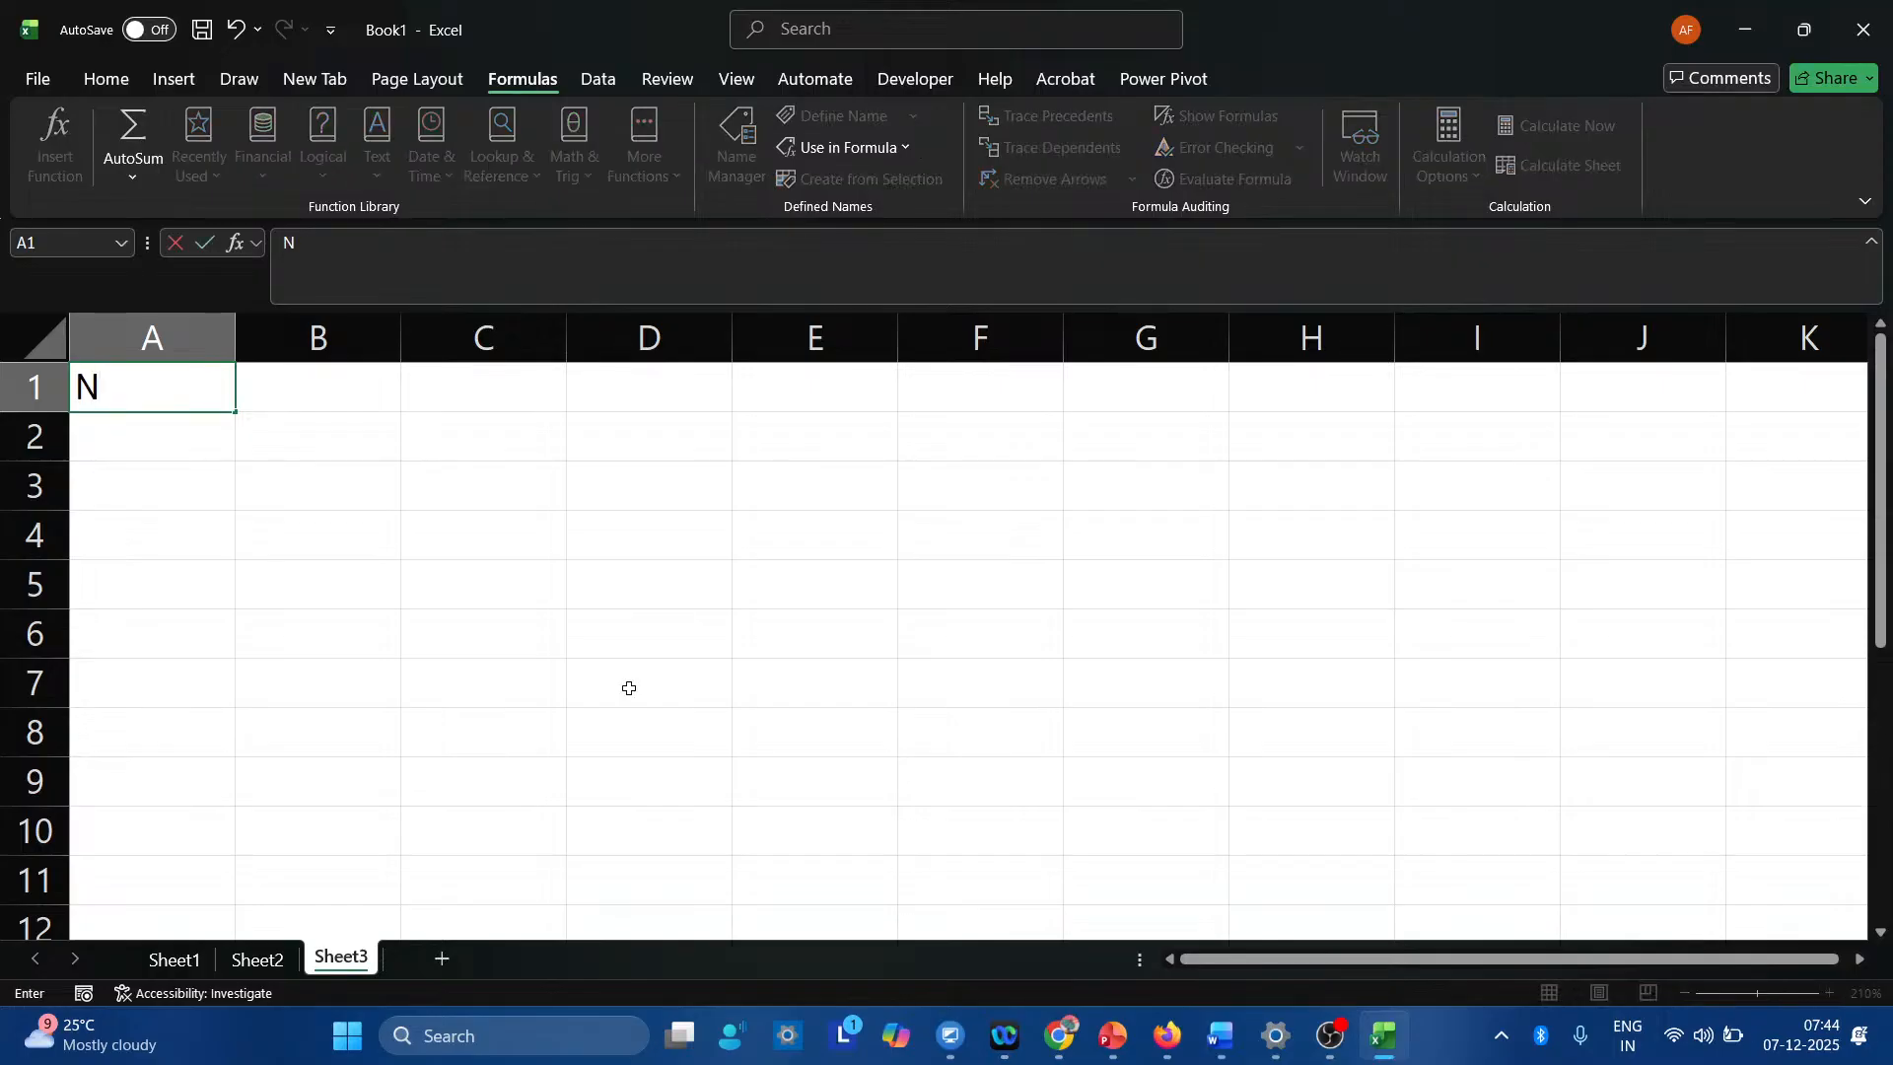
{"action": "key", "text": "BackSpace"}
{"action": "type", "text": "Regno"}
{"action": "key", "text": "Return"}
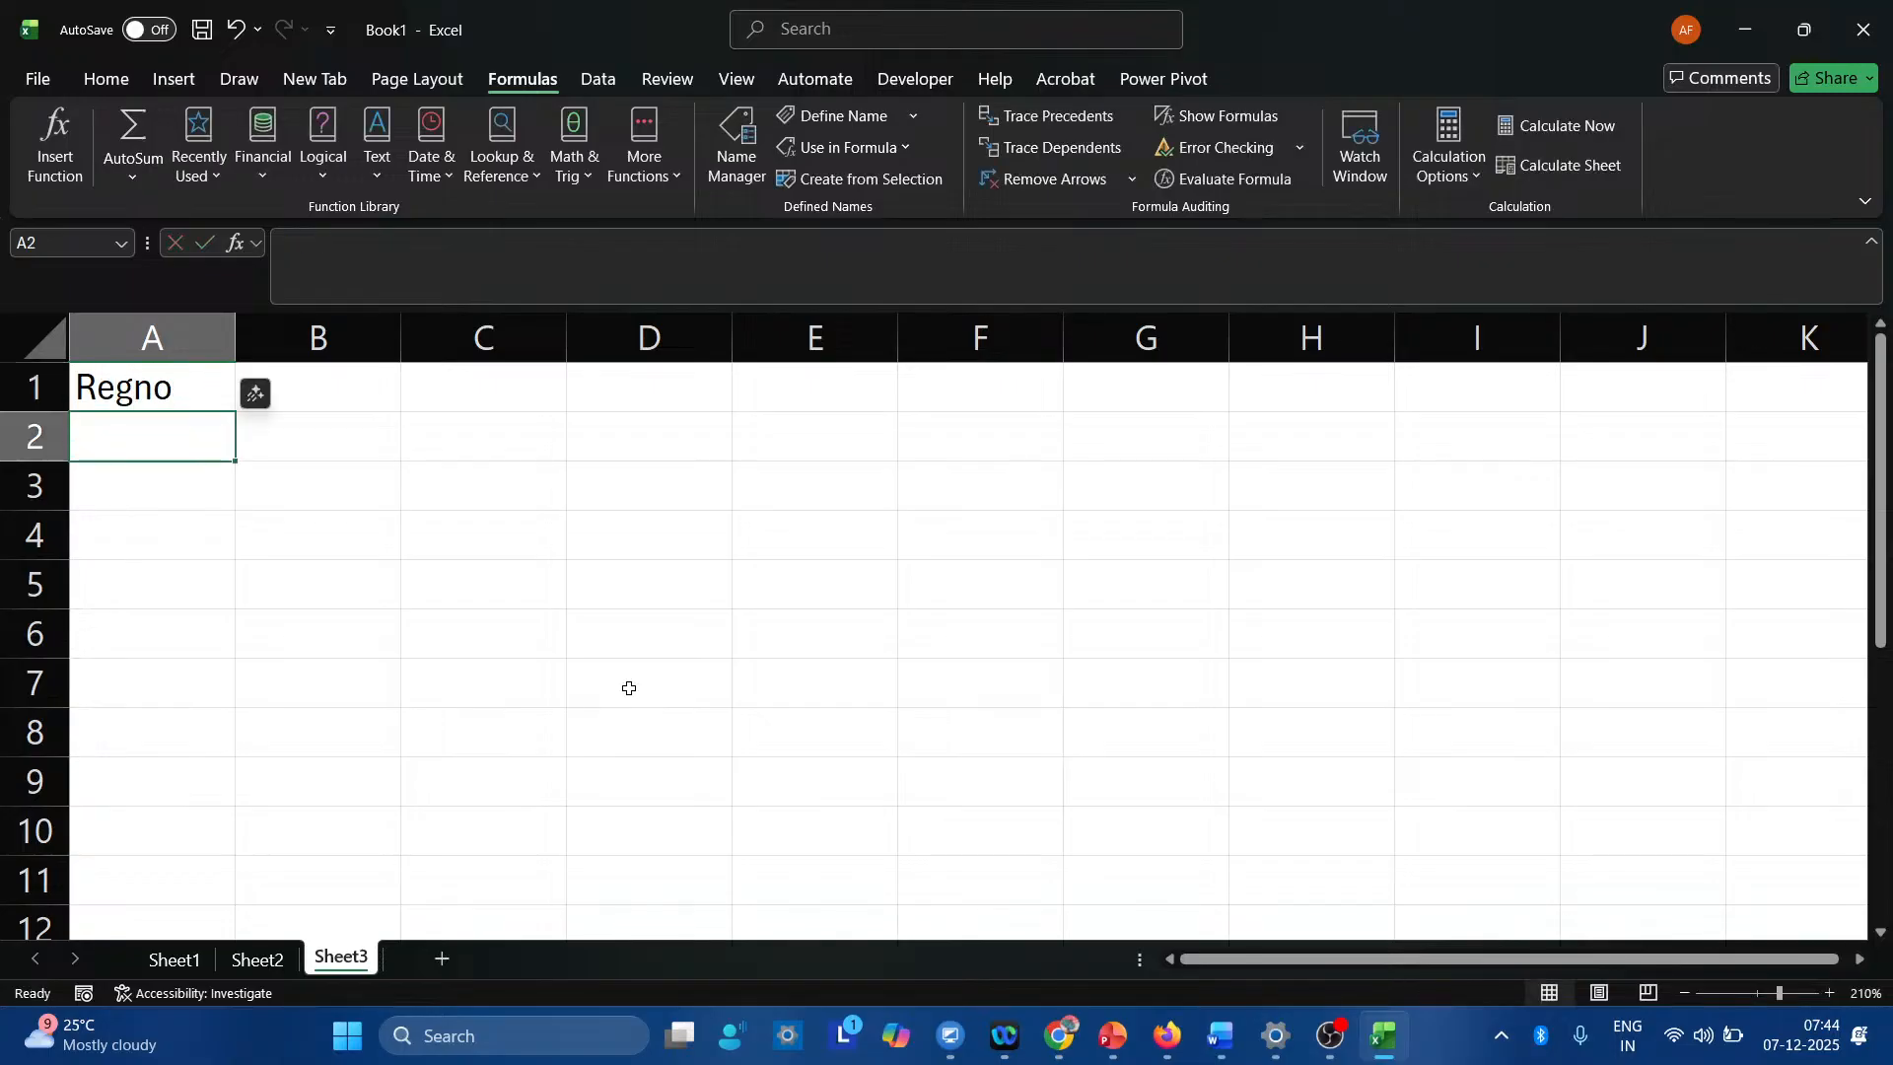
Enter the column headings M1, M2 and M3 in cells B1 to D1 and select cell A2.
{"action": "key", "text": "Up"}
{"action": "key", "text": "Right"}
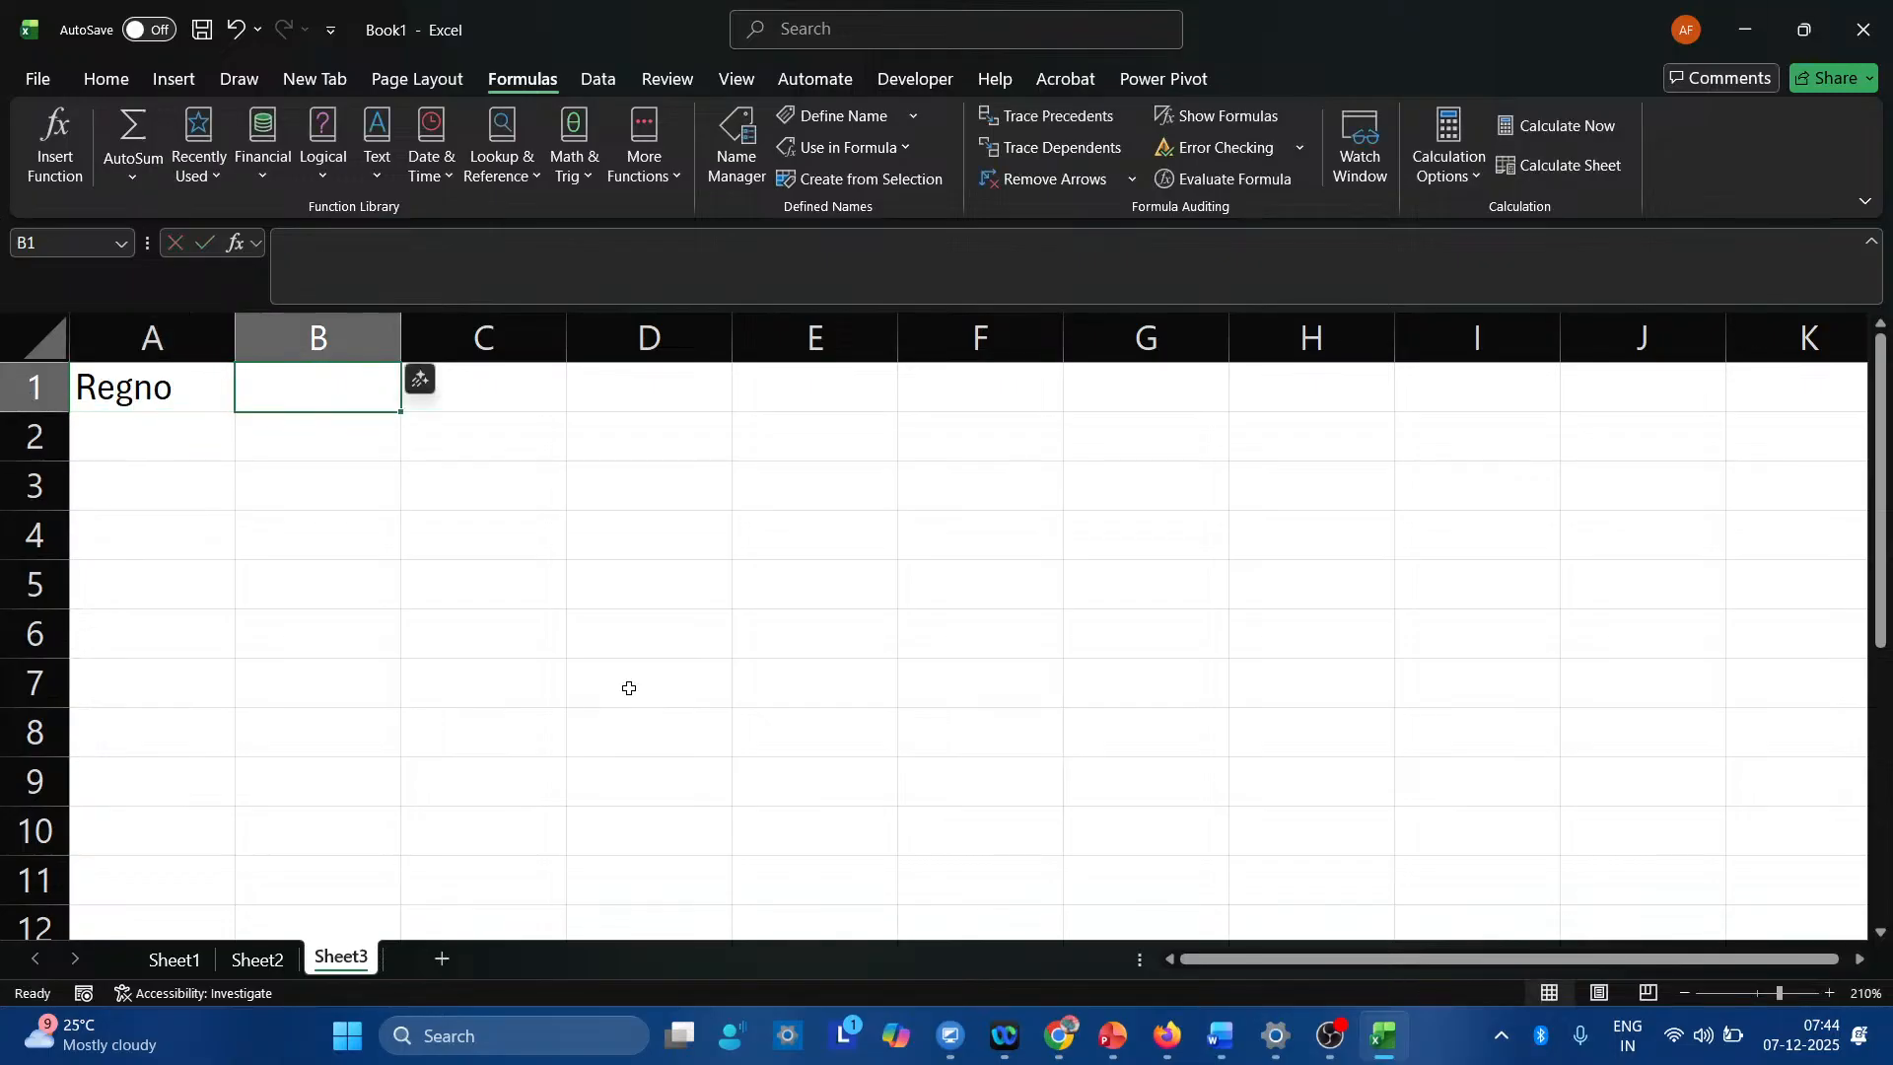
{"action": "type", "text": "M1"}
{"action": "key", "text": "Right"}
{"action": "type", "text": "M2`"}
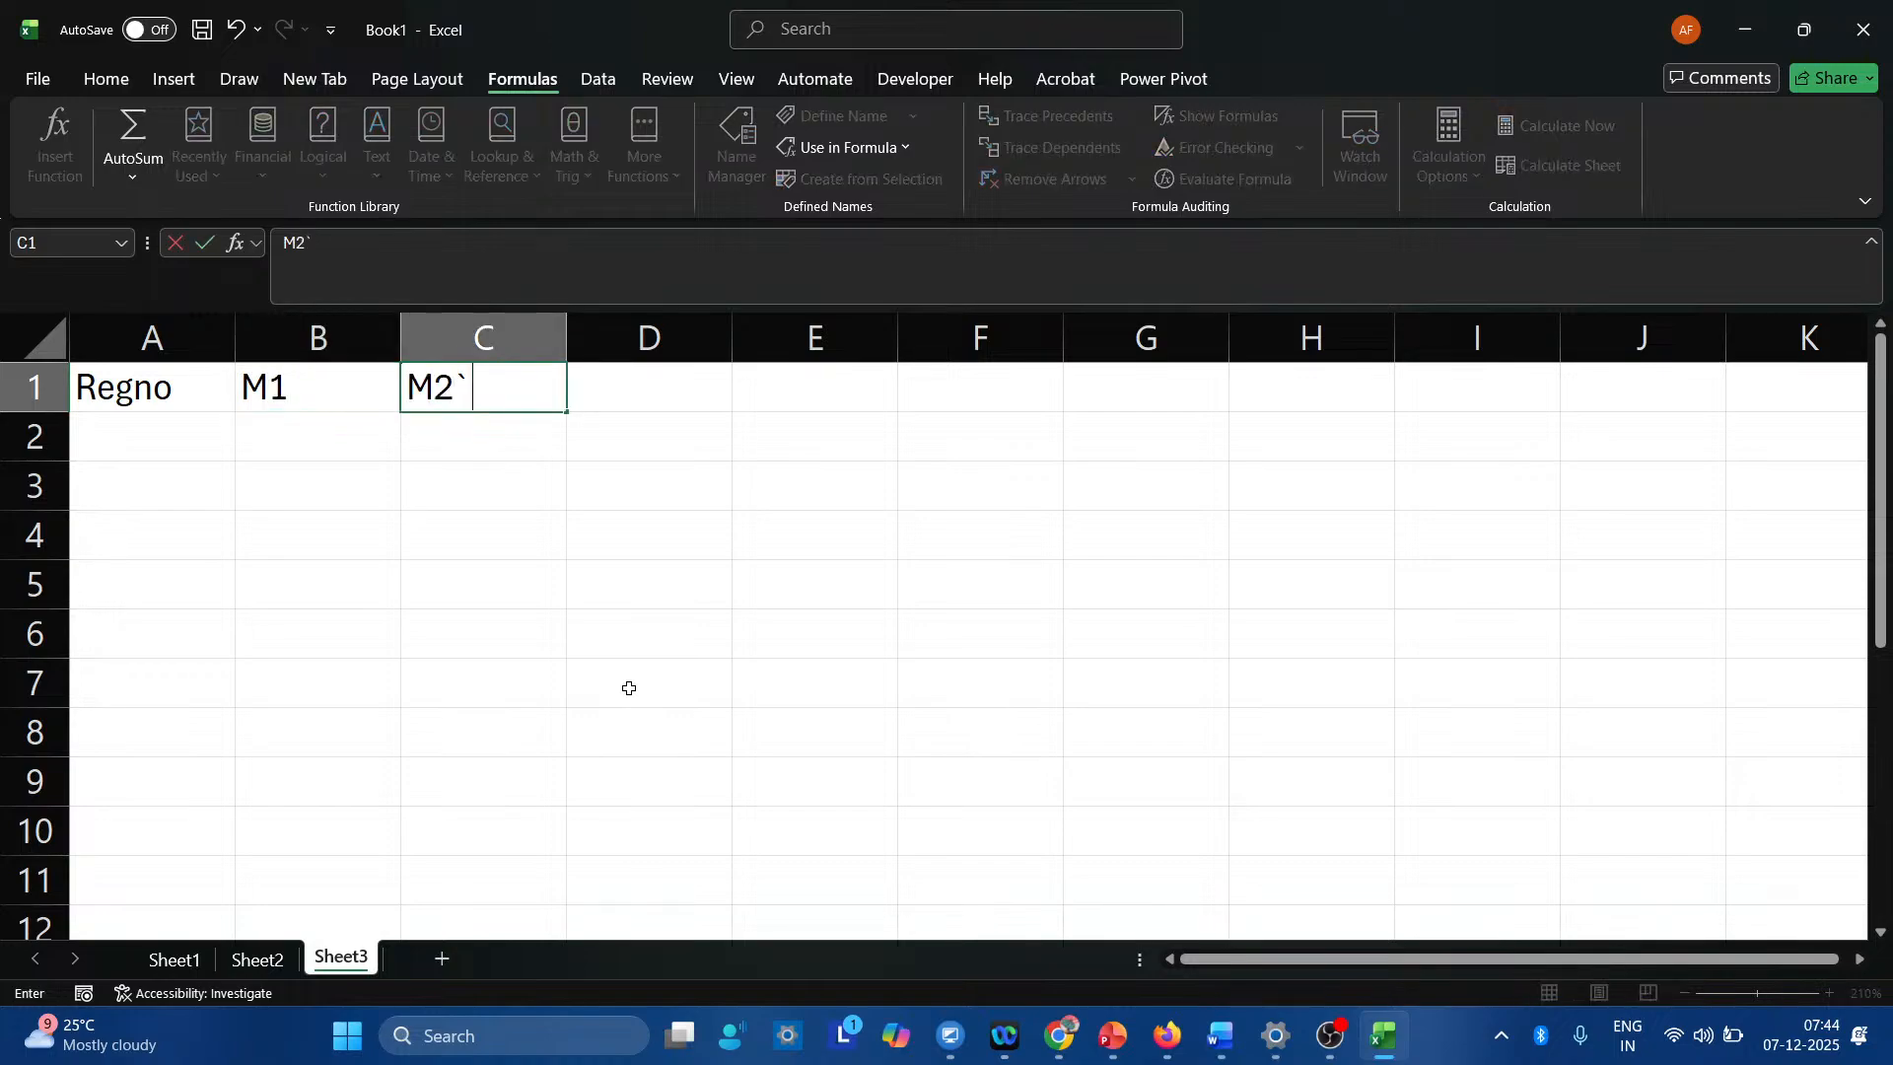
{"action": "key", "text": "BackSpace"}
{"action": "key", "text": "Right"}
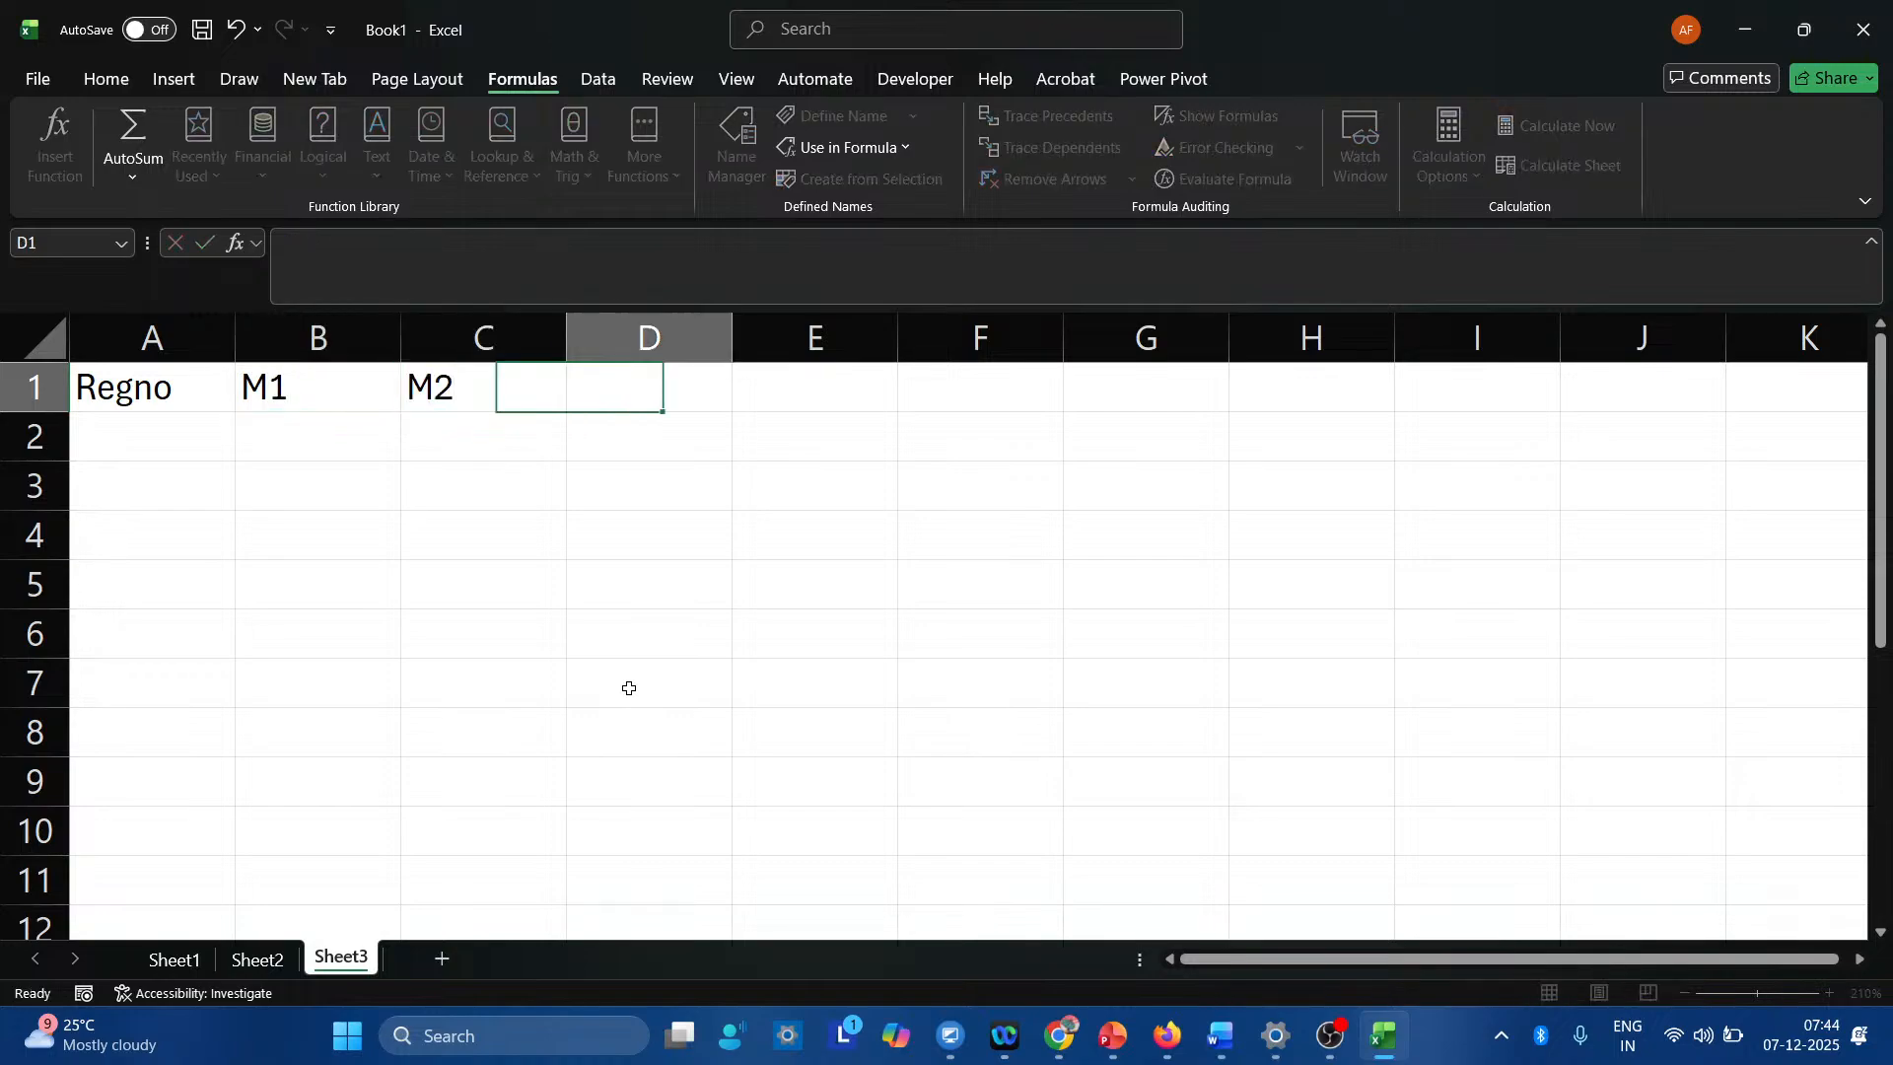
{"action": "type", "text": "M3"}
{"action": "key", "text": "Down"}
{"action": "key", "text": "Left"}
{"action": "key", "text": "Left"}
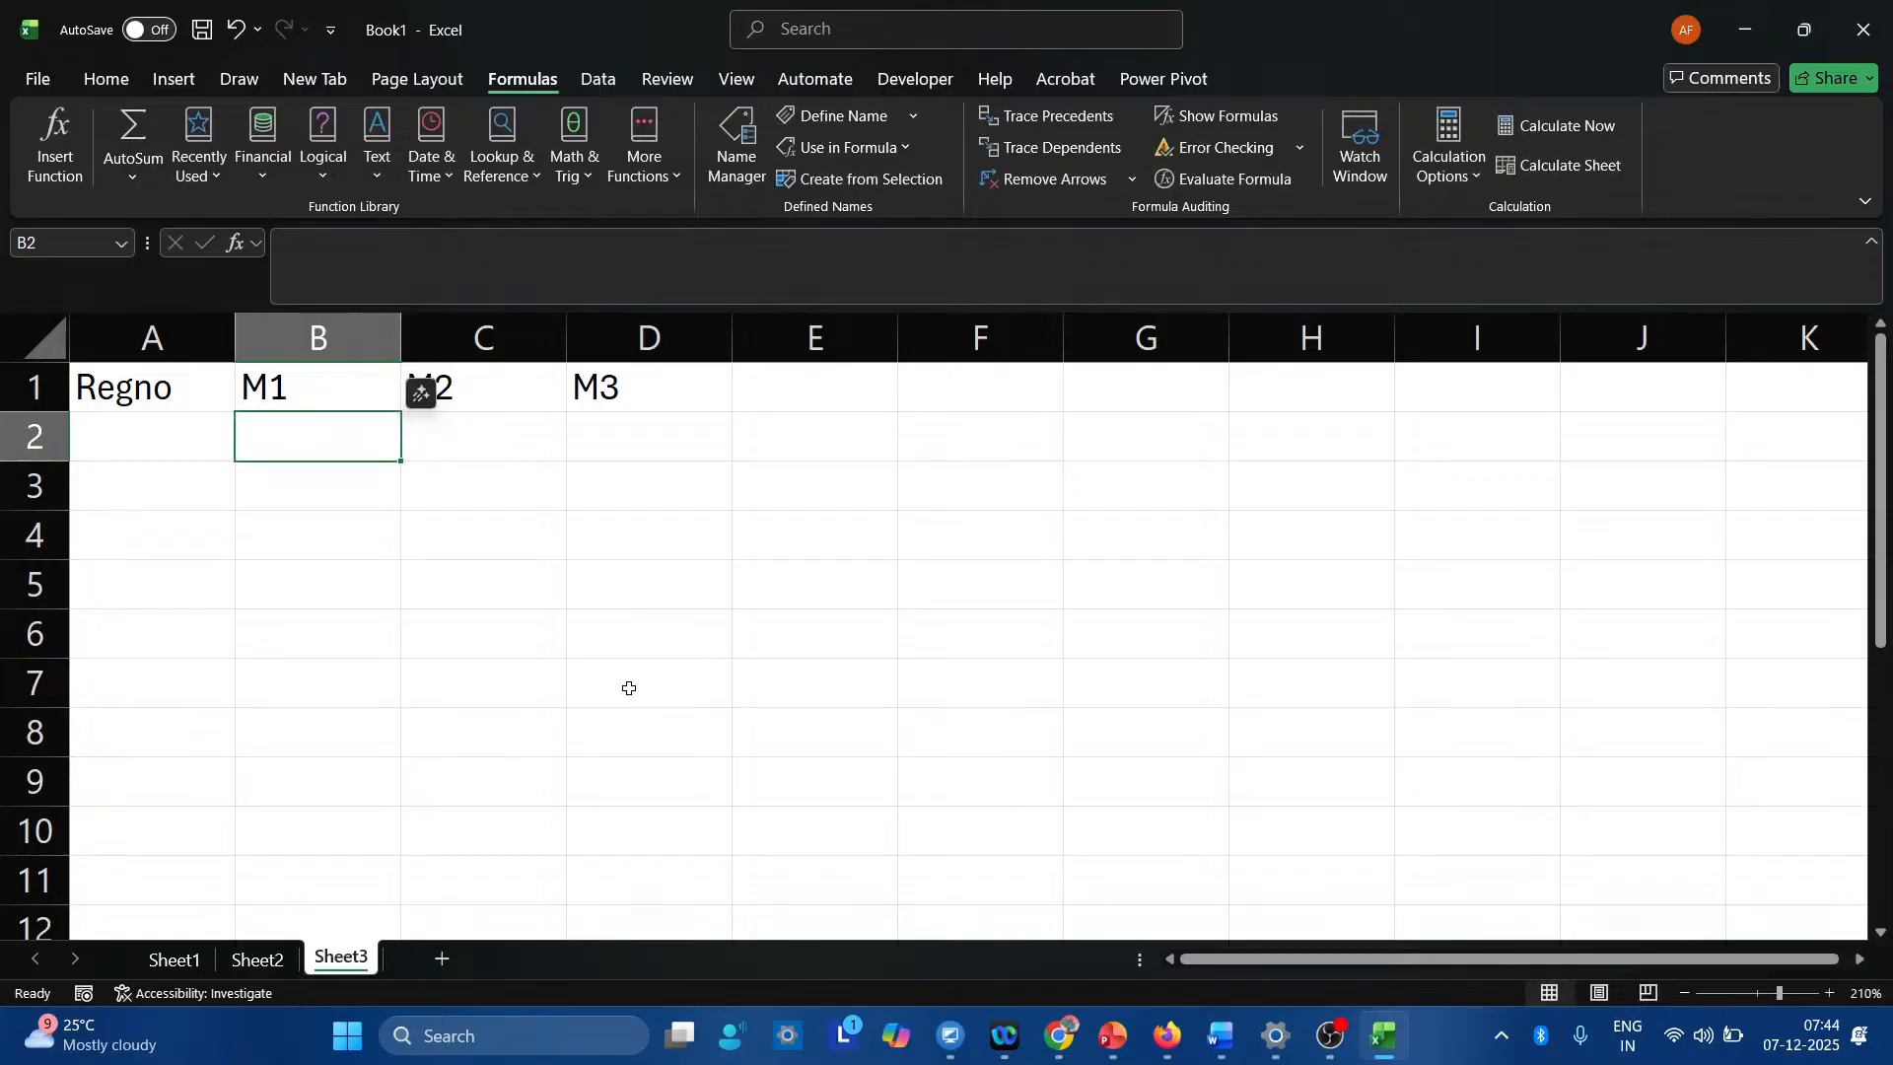
{"action": "key", "text": "Left"}
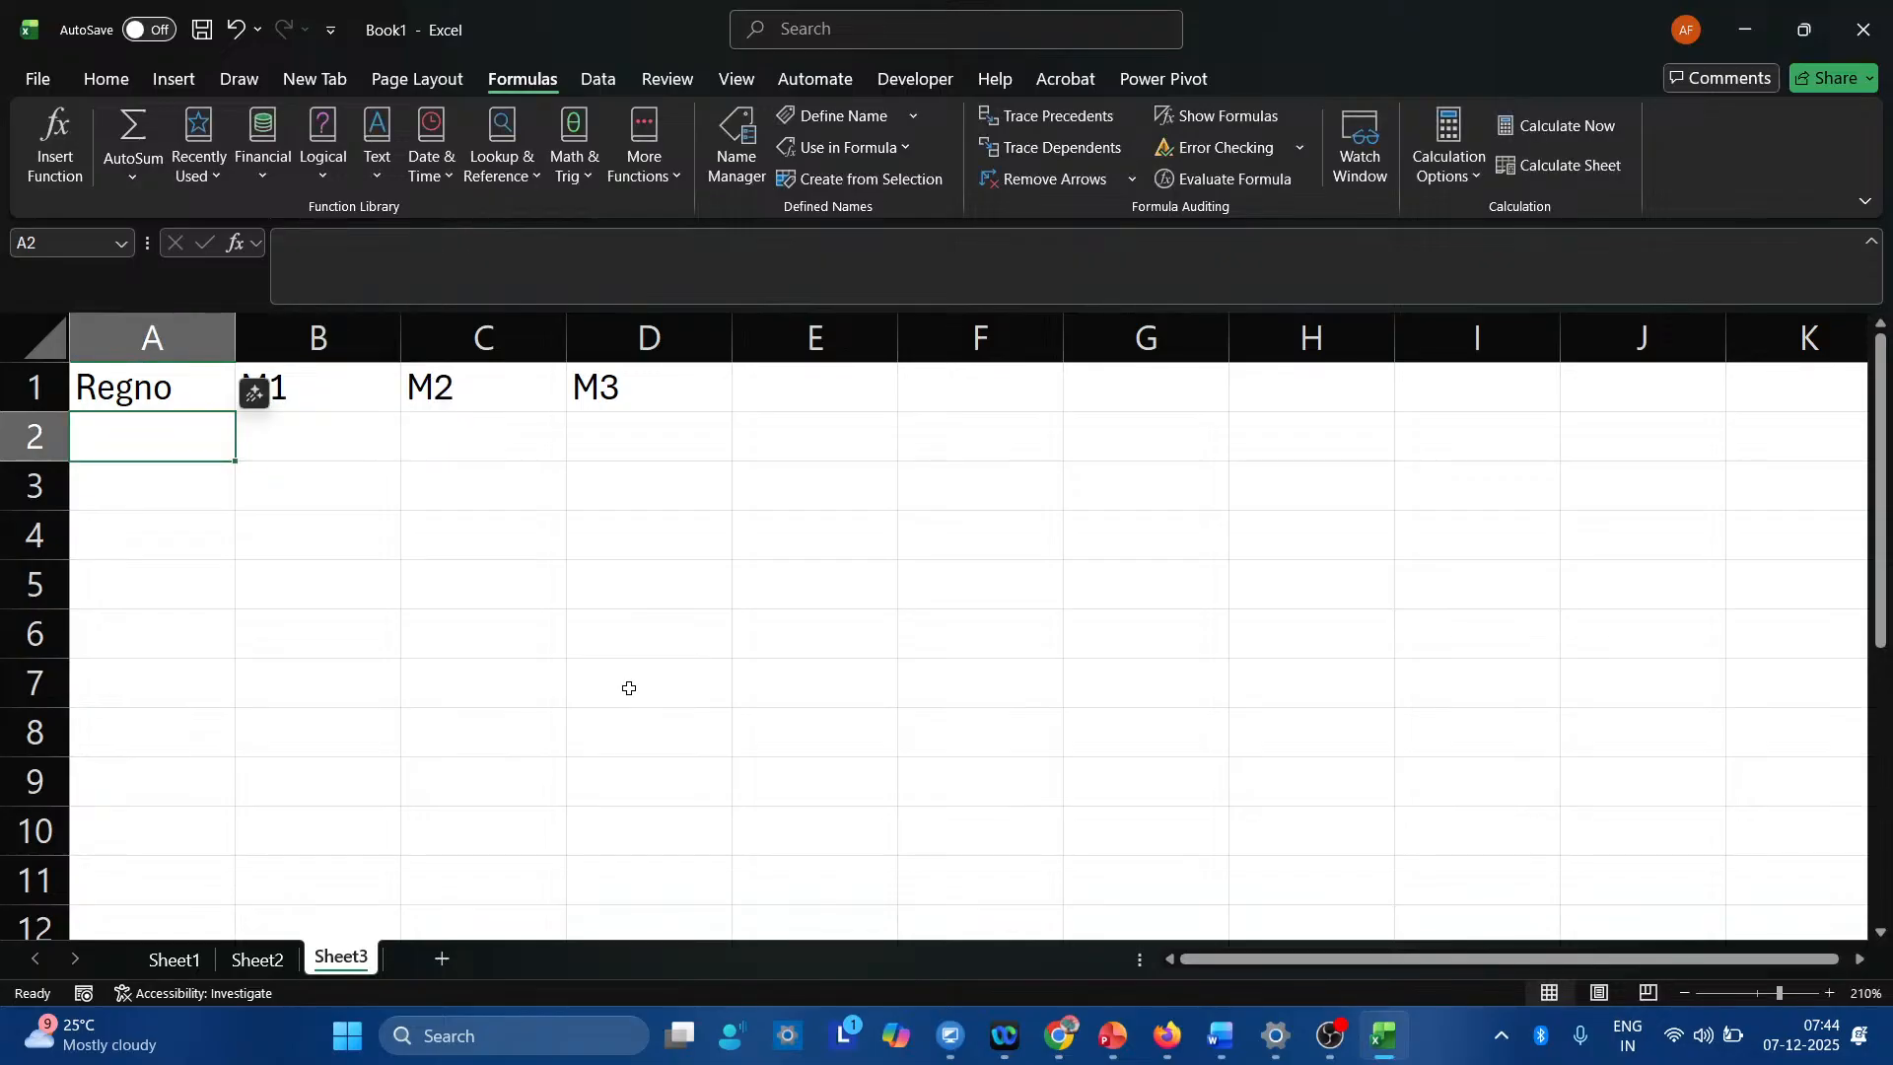
Fill row 2 of the marks table with Regno 1 and the marks 45, 67 and 89.
{"action": "type", "text": "1"}
{"action": "key", "text": "Tab"}
{"action": "type", "text": "45"}
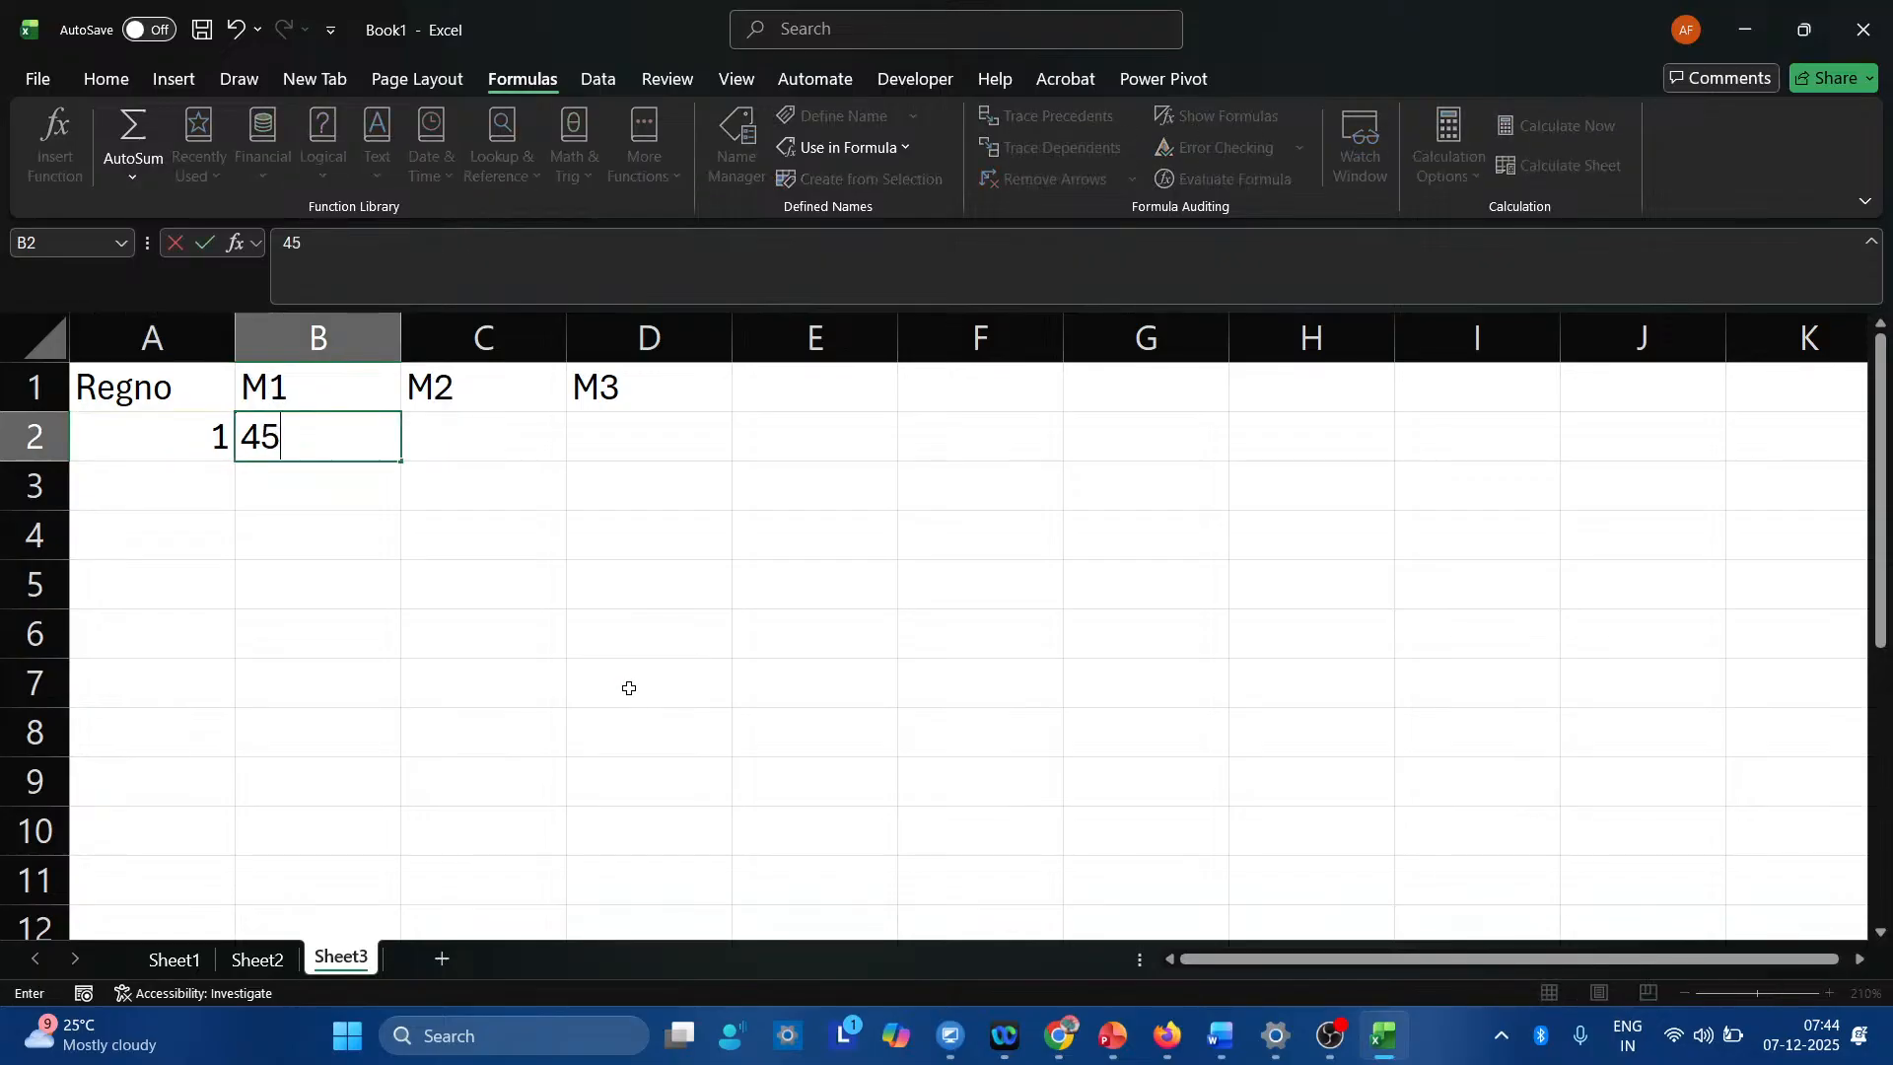
{"action": "key", "text": "Tab"}
{"action": "type", "text": "67"}
{"action": "key", "text": "Tab"}
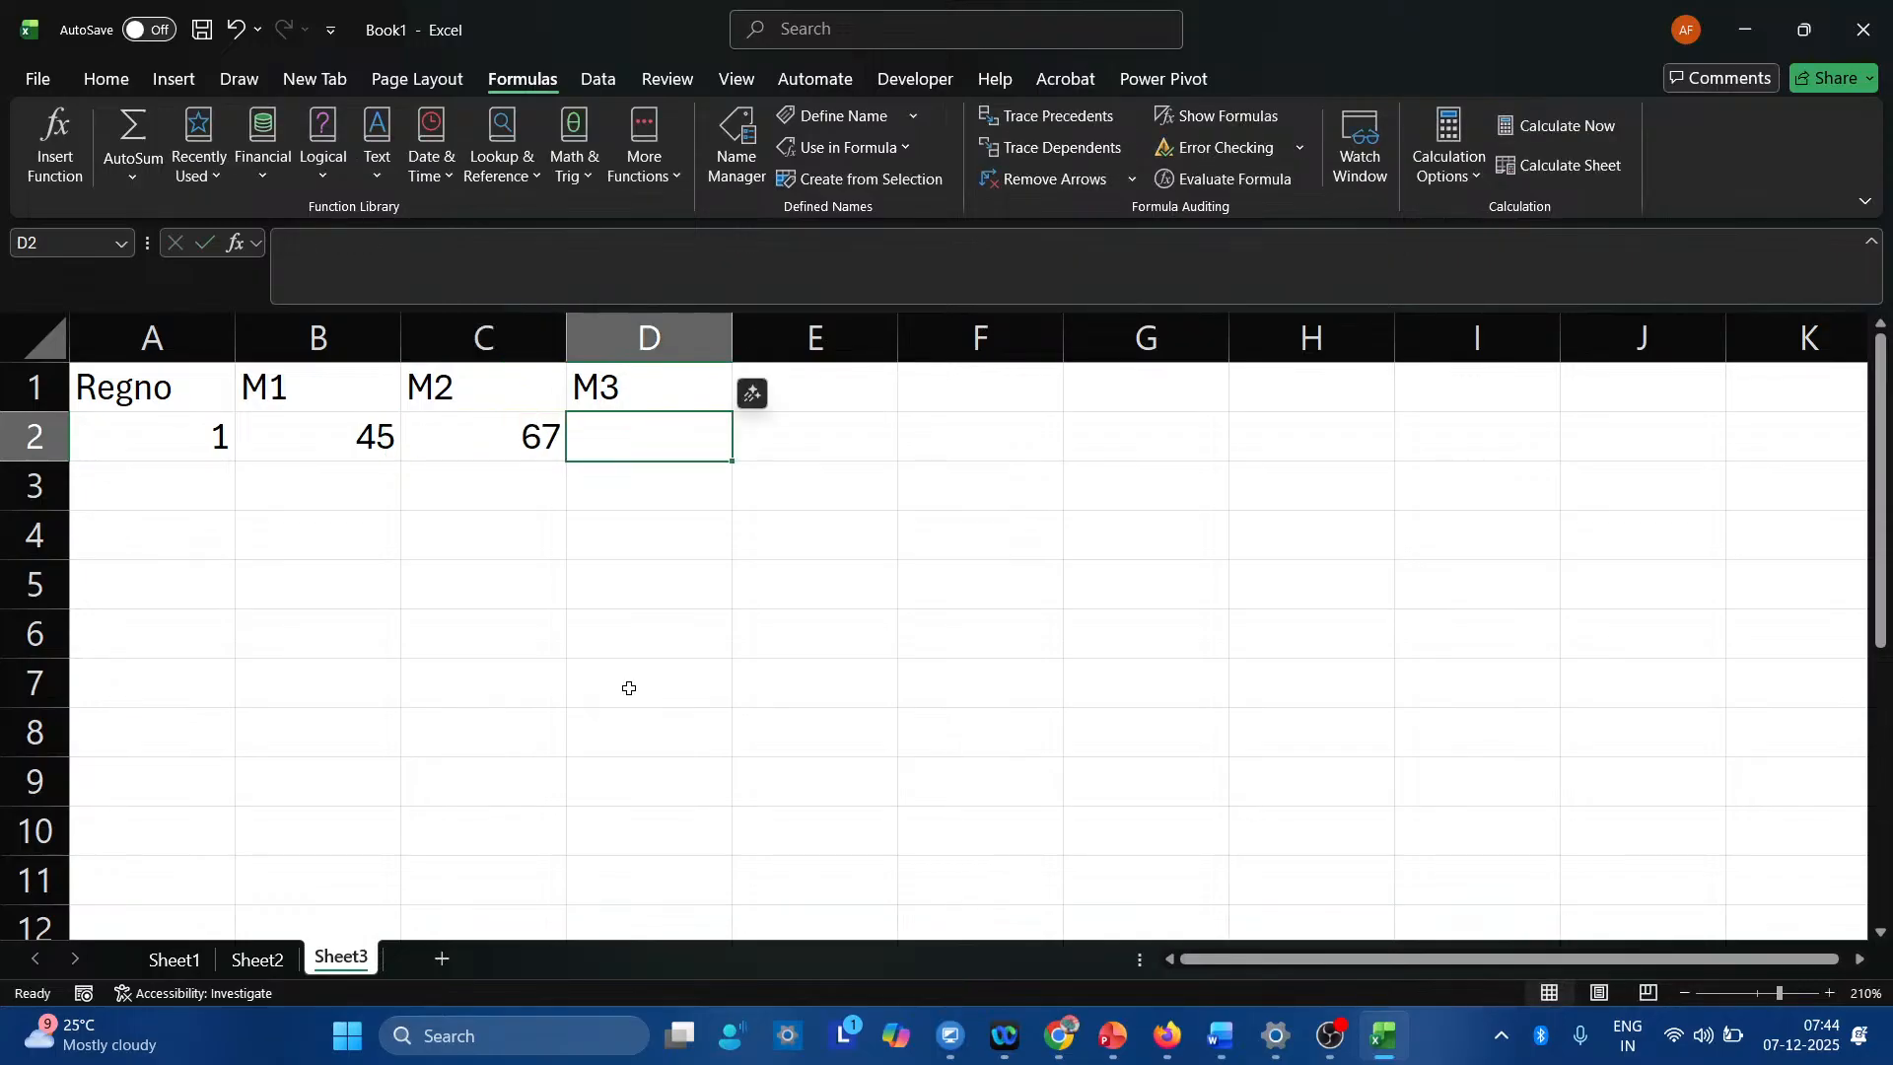
{"action": "type", "text": "89"}
{"action": "key", "text": "Return"}
Fill row 3 of the marks table with Regno 2 and the marks 89, 87 and 67.
{"action": "type", "text": "2"}
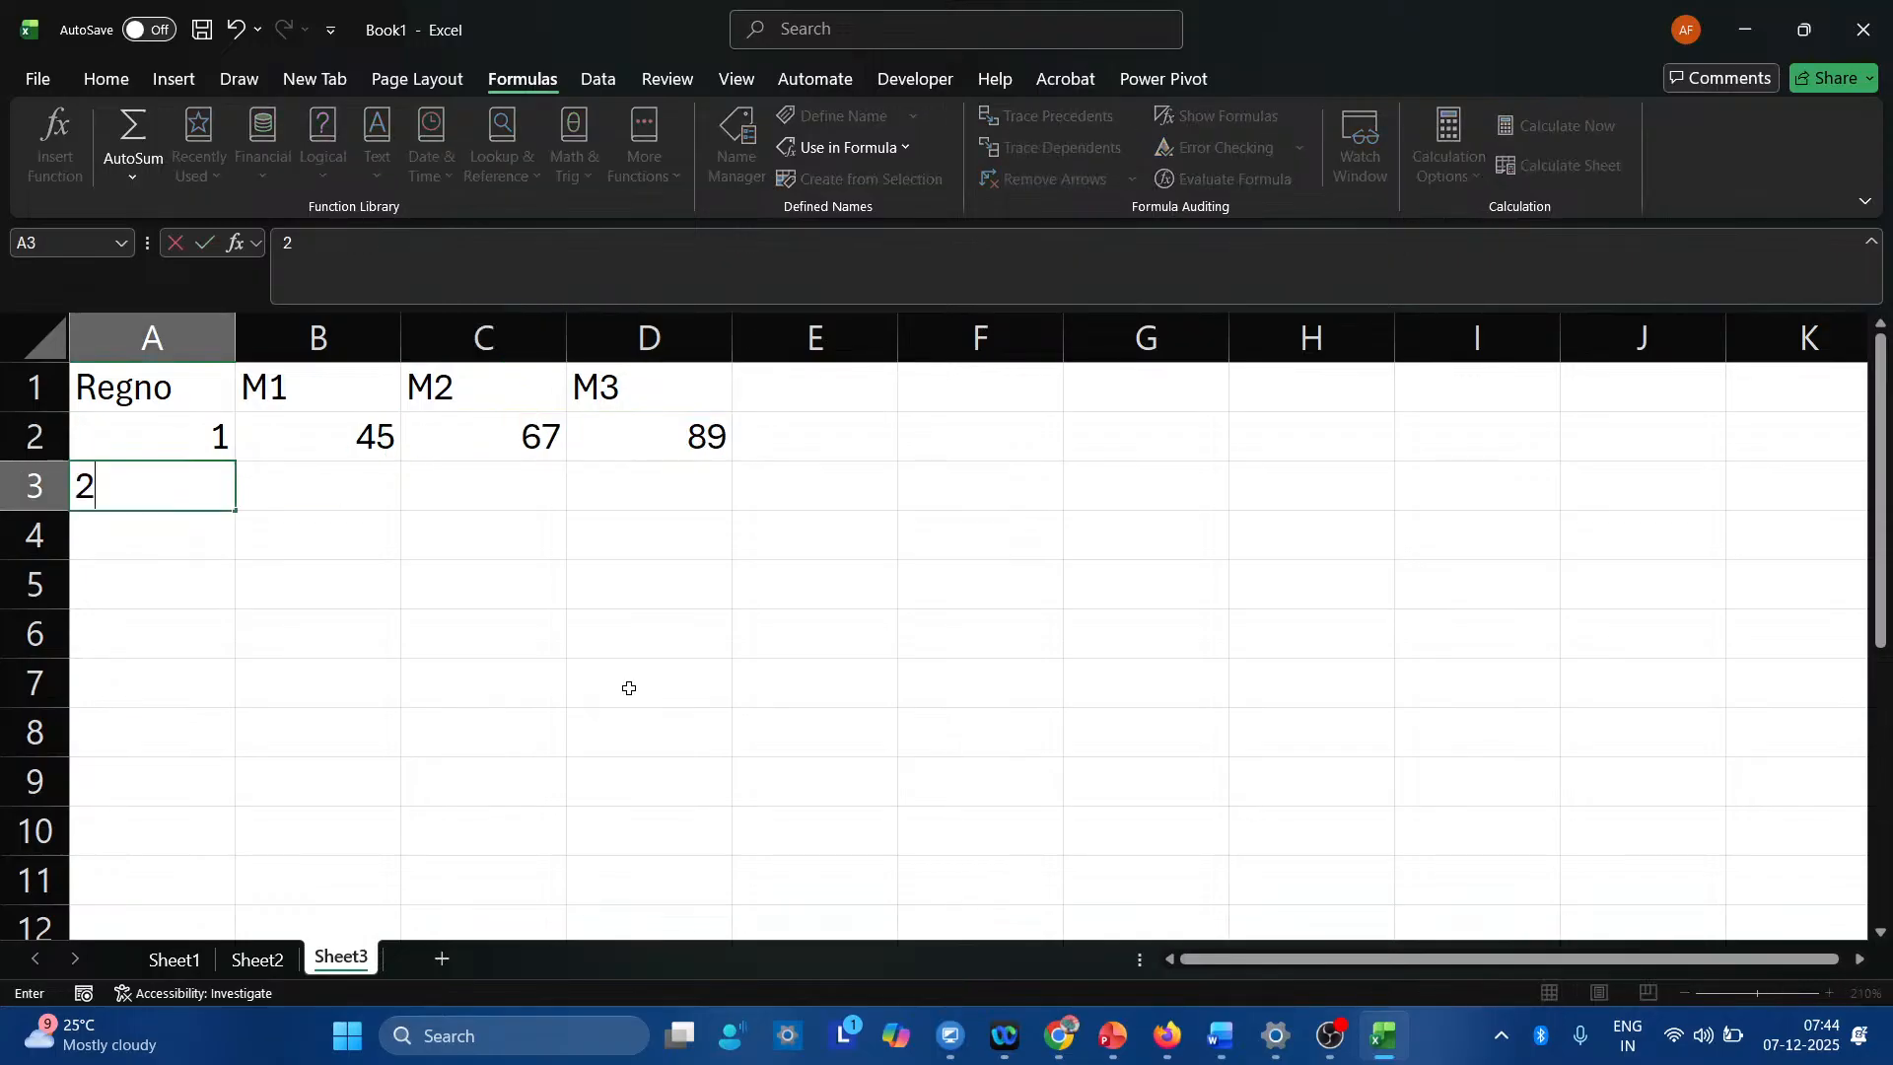
{"action": "key", "text": "Tab"}
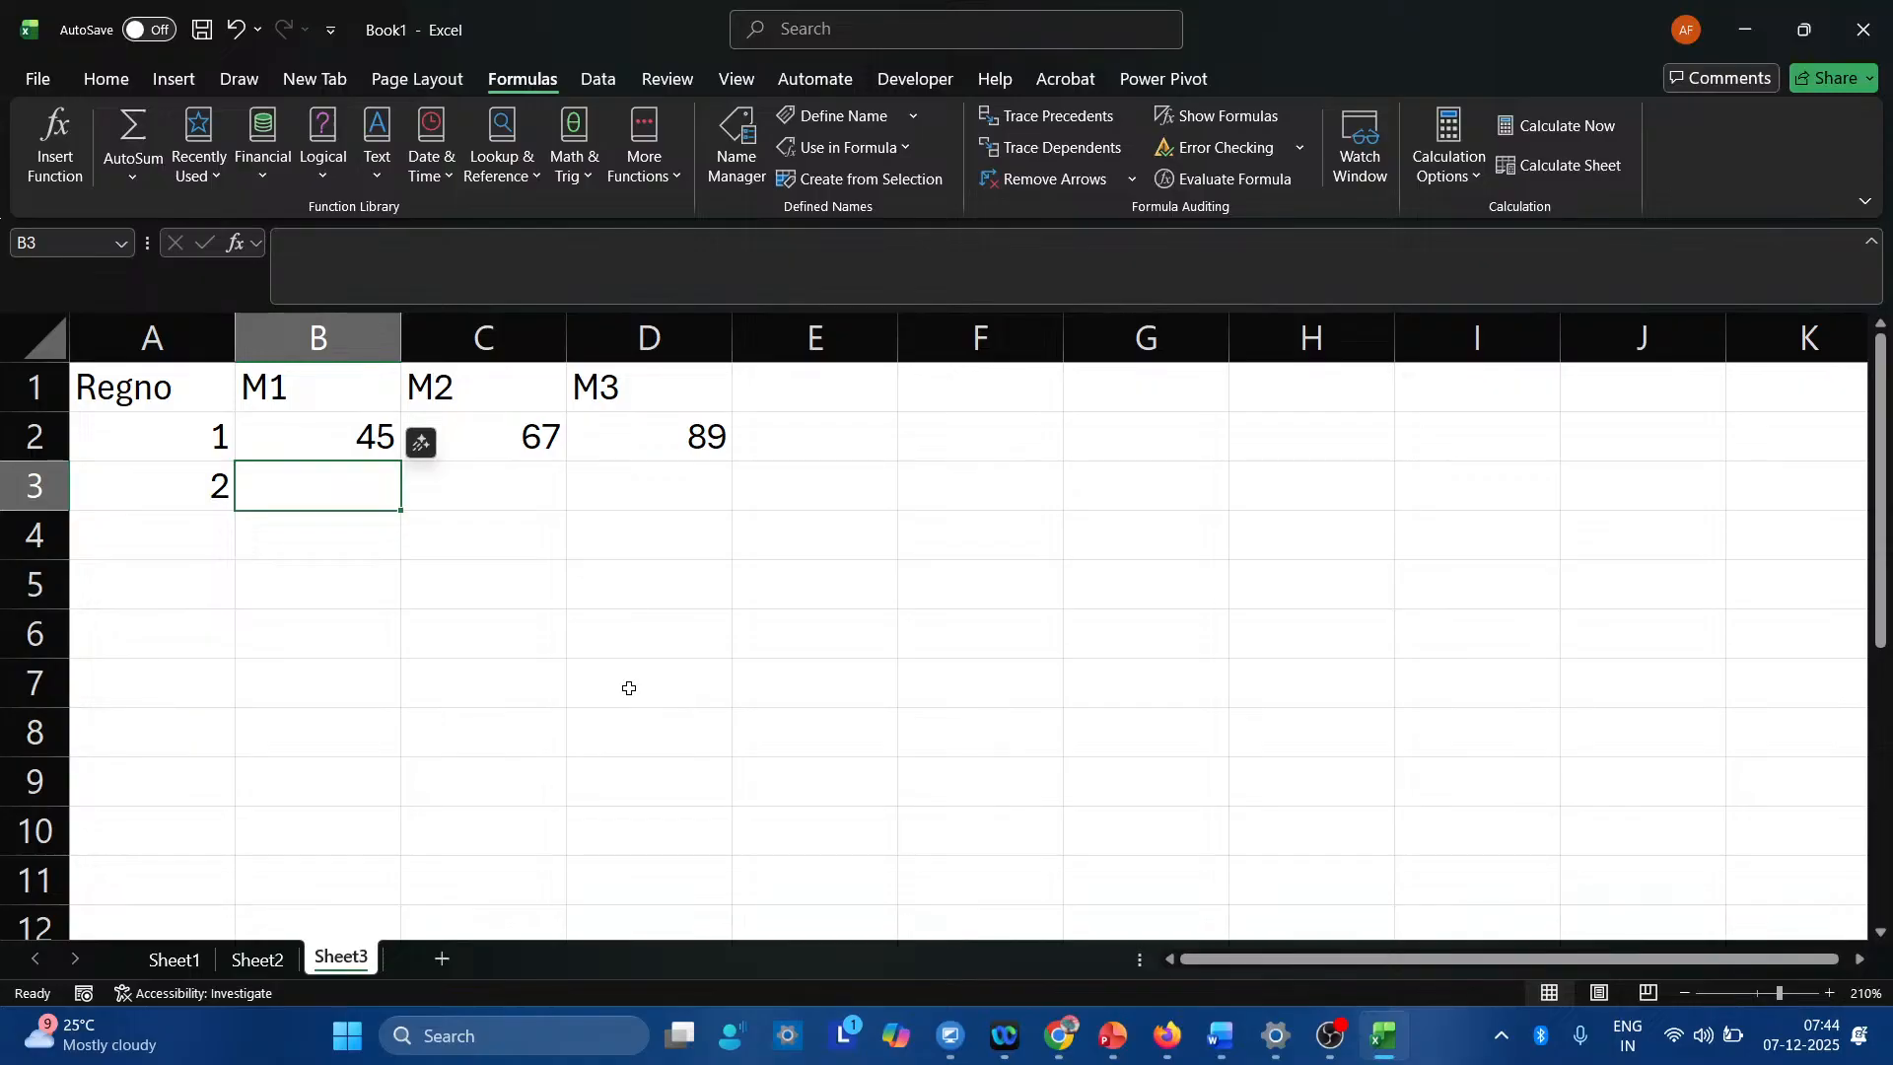
{"action": "type", "text": "89"}
{"action": "key", "text": "Tab"}
{"action": "type", "text": "87"}
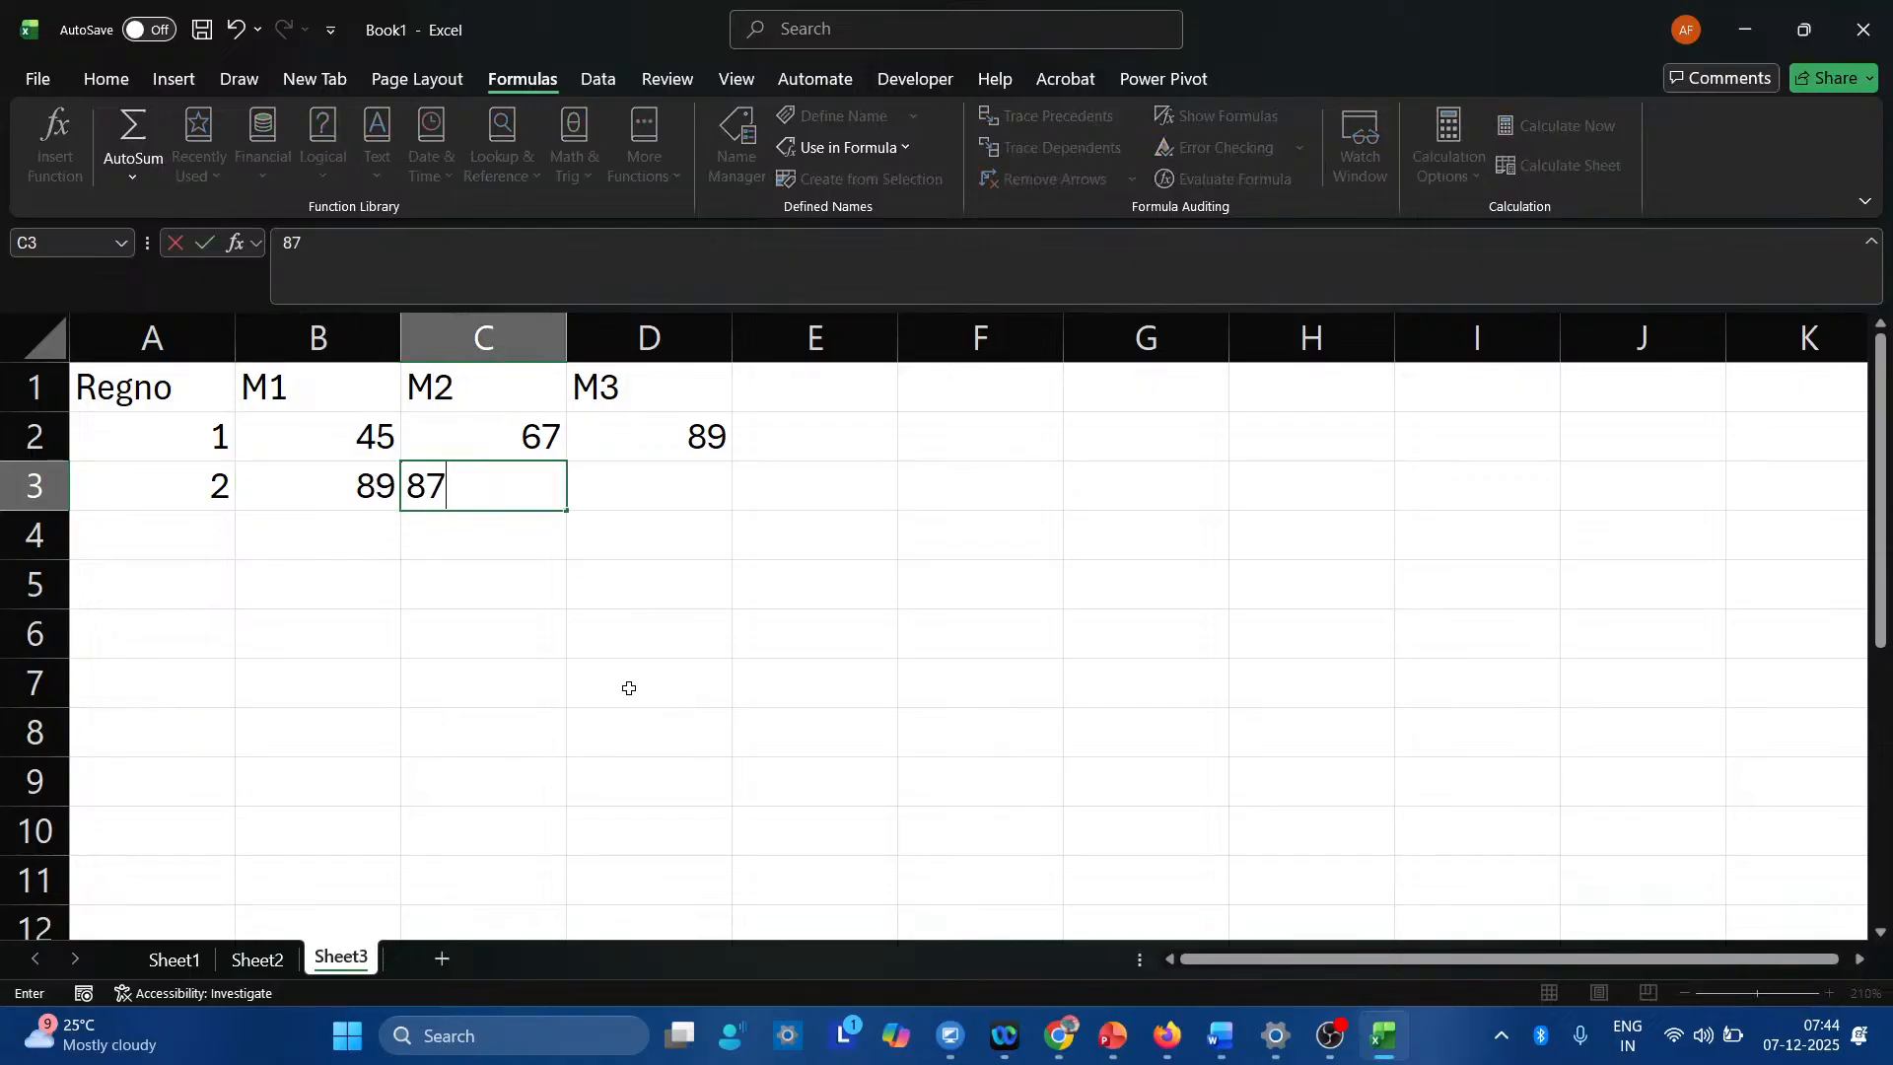
{"action": "key", "text": "Tab"}
{"action": "type", "text": "67"}
{"action": "key", "text": "Return"}
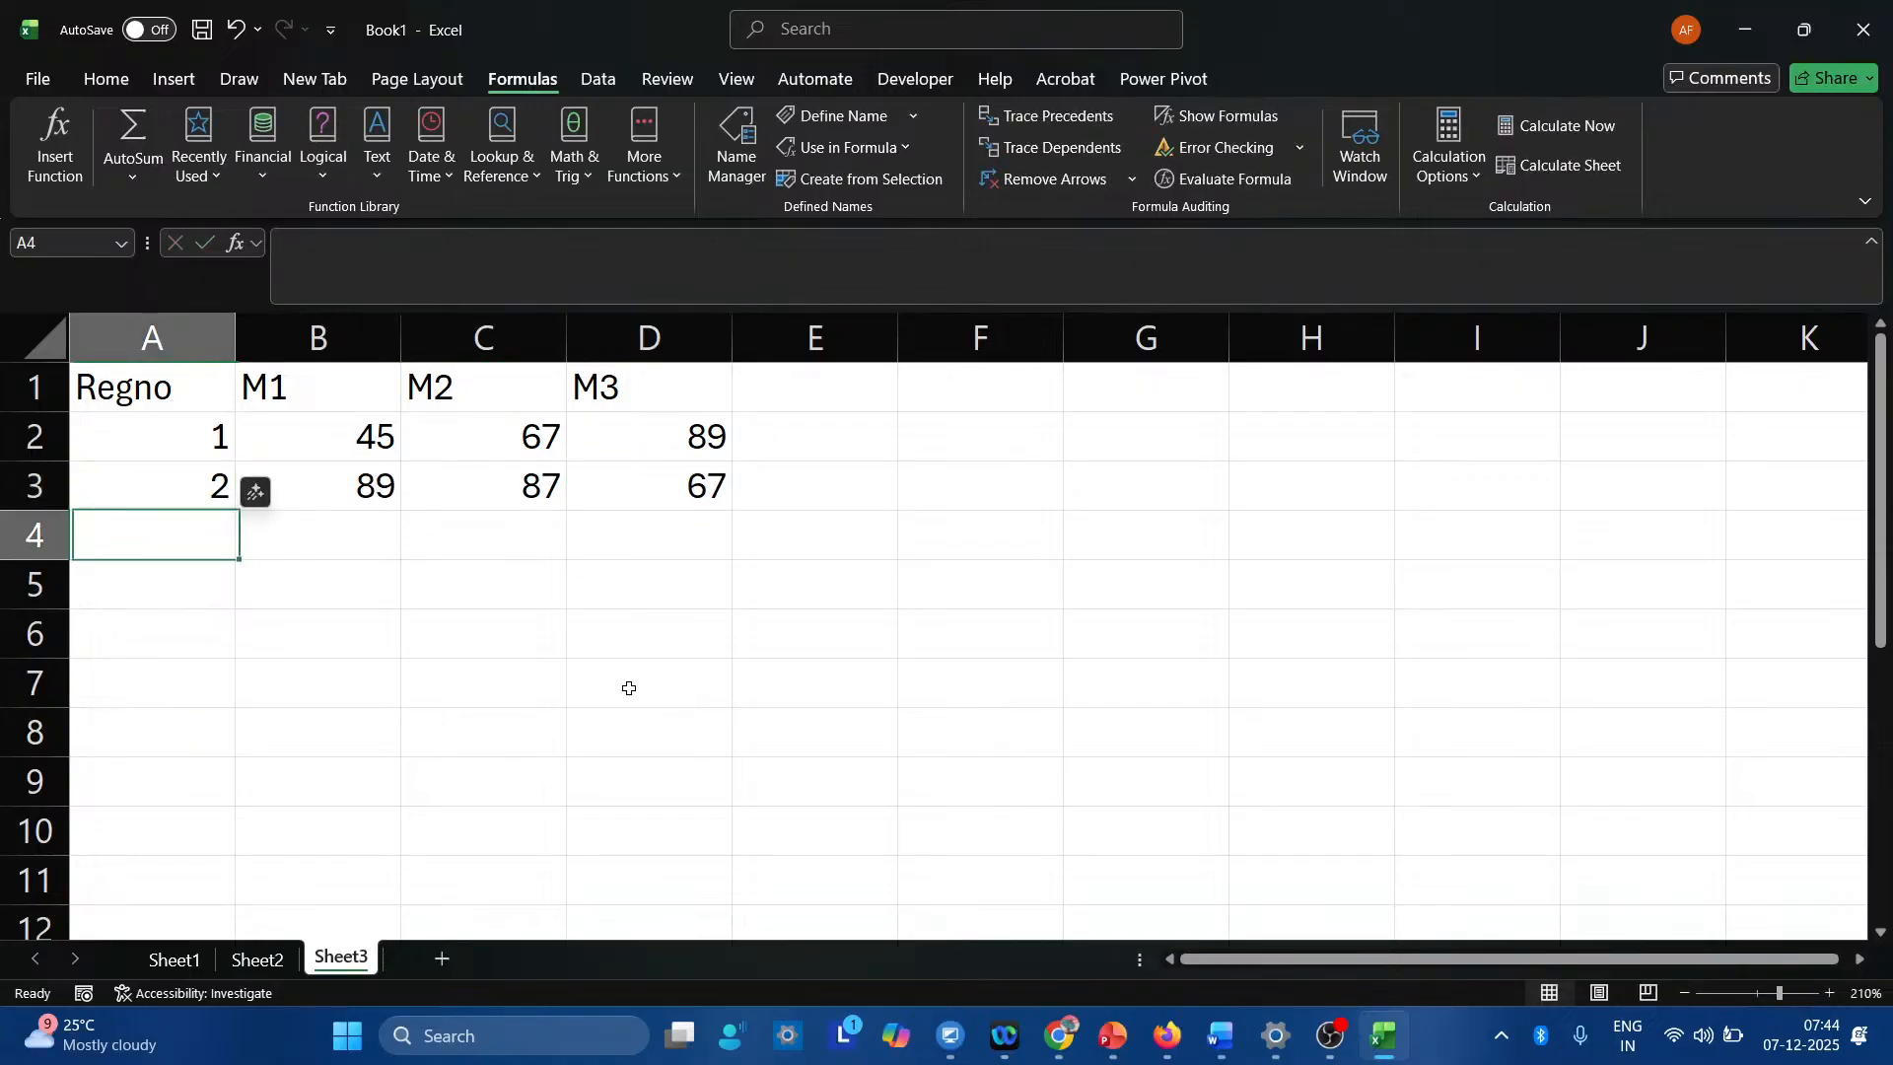
Fill row 4 of the marks table with Regno 3 and the marks 100, 23 and 34.
{"action": "type", "text": "3"}
{"action": "key", "text": "Tab"}
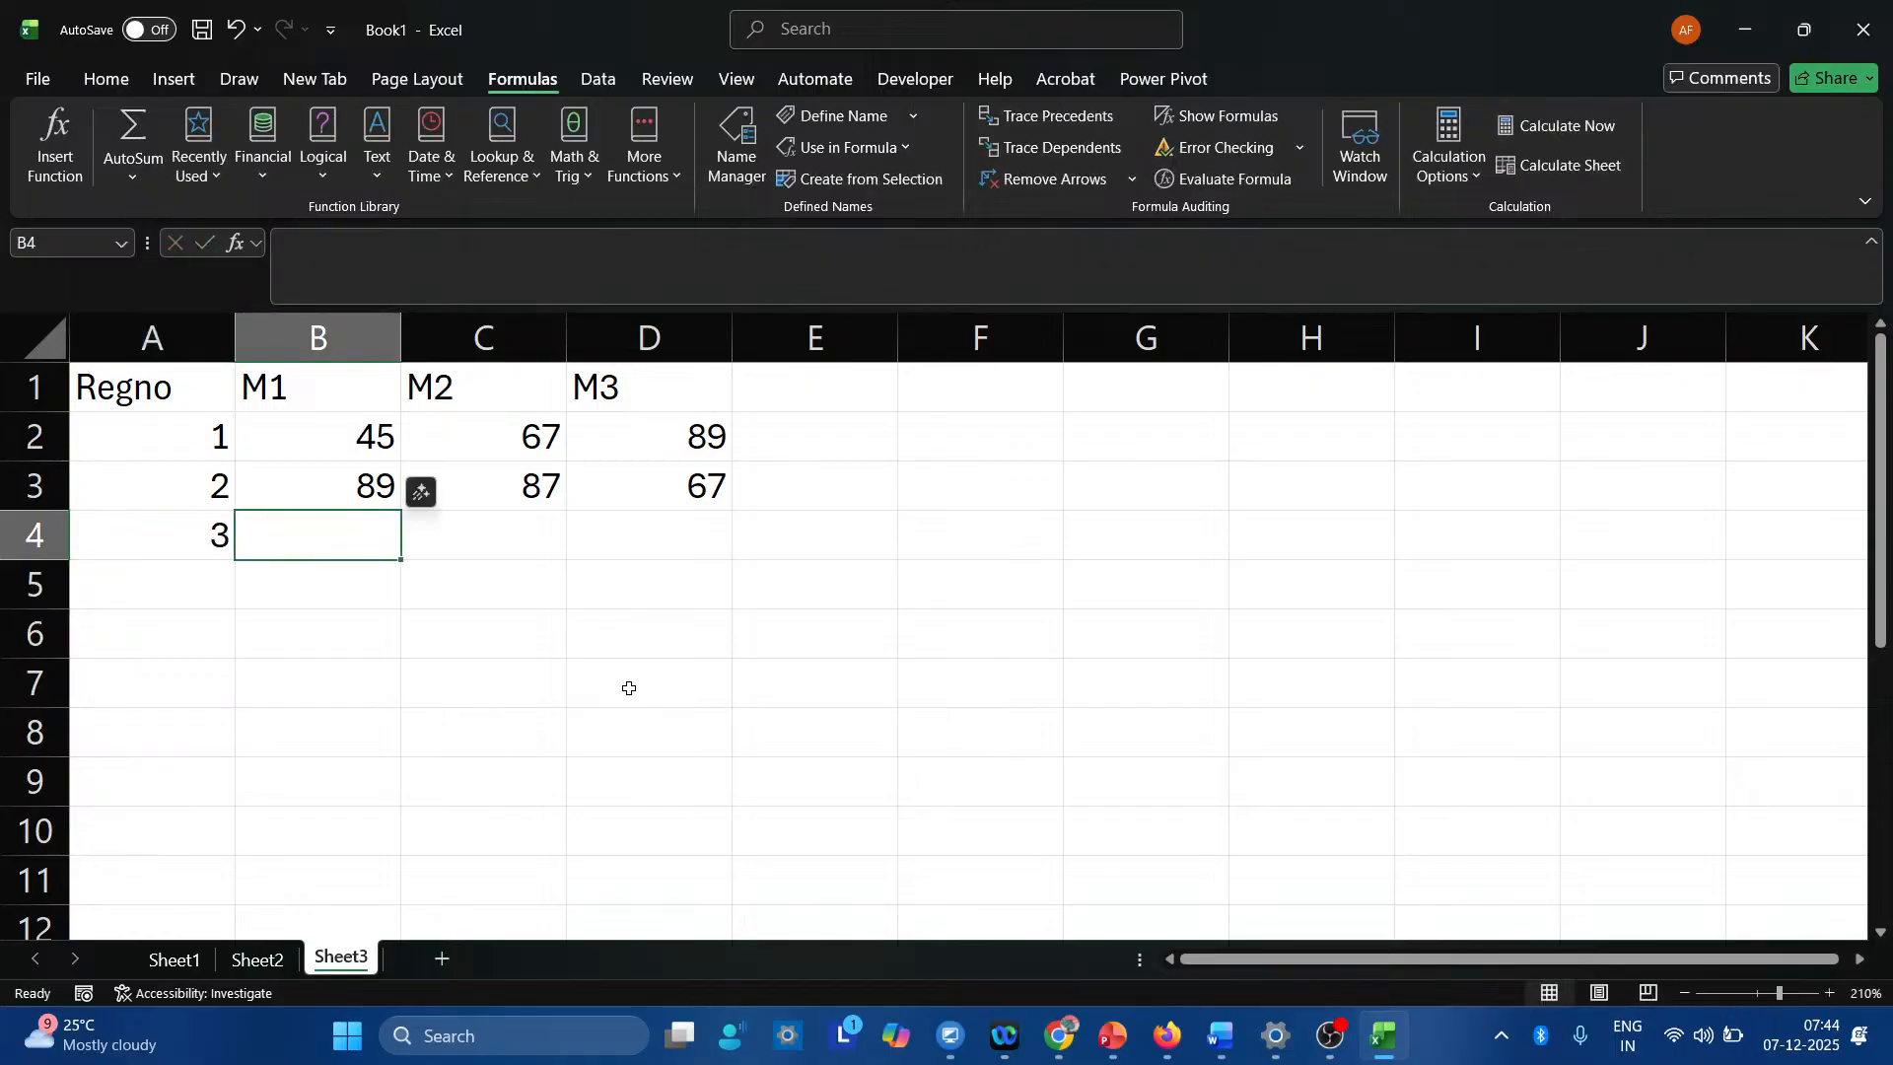
{"action": "type", "text": "100"}
{"action": "key", "text": "Tab"}
{"action": "type", "text": "23"}
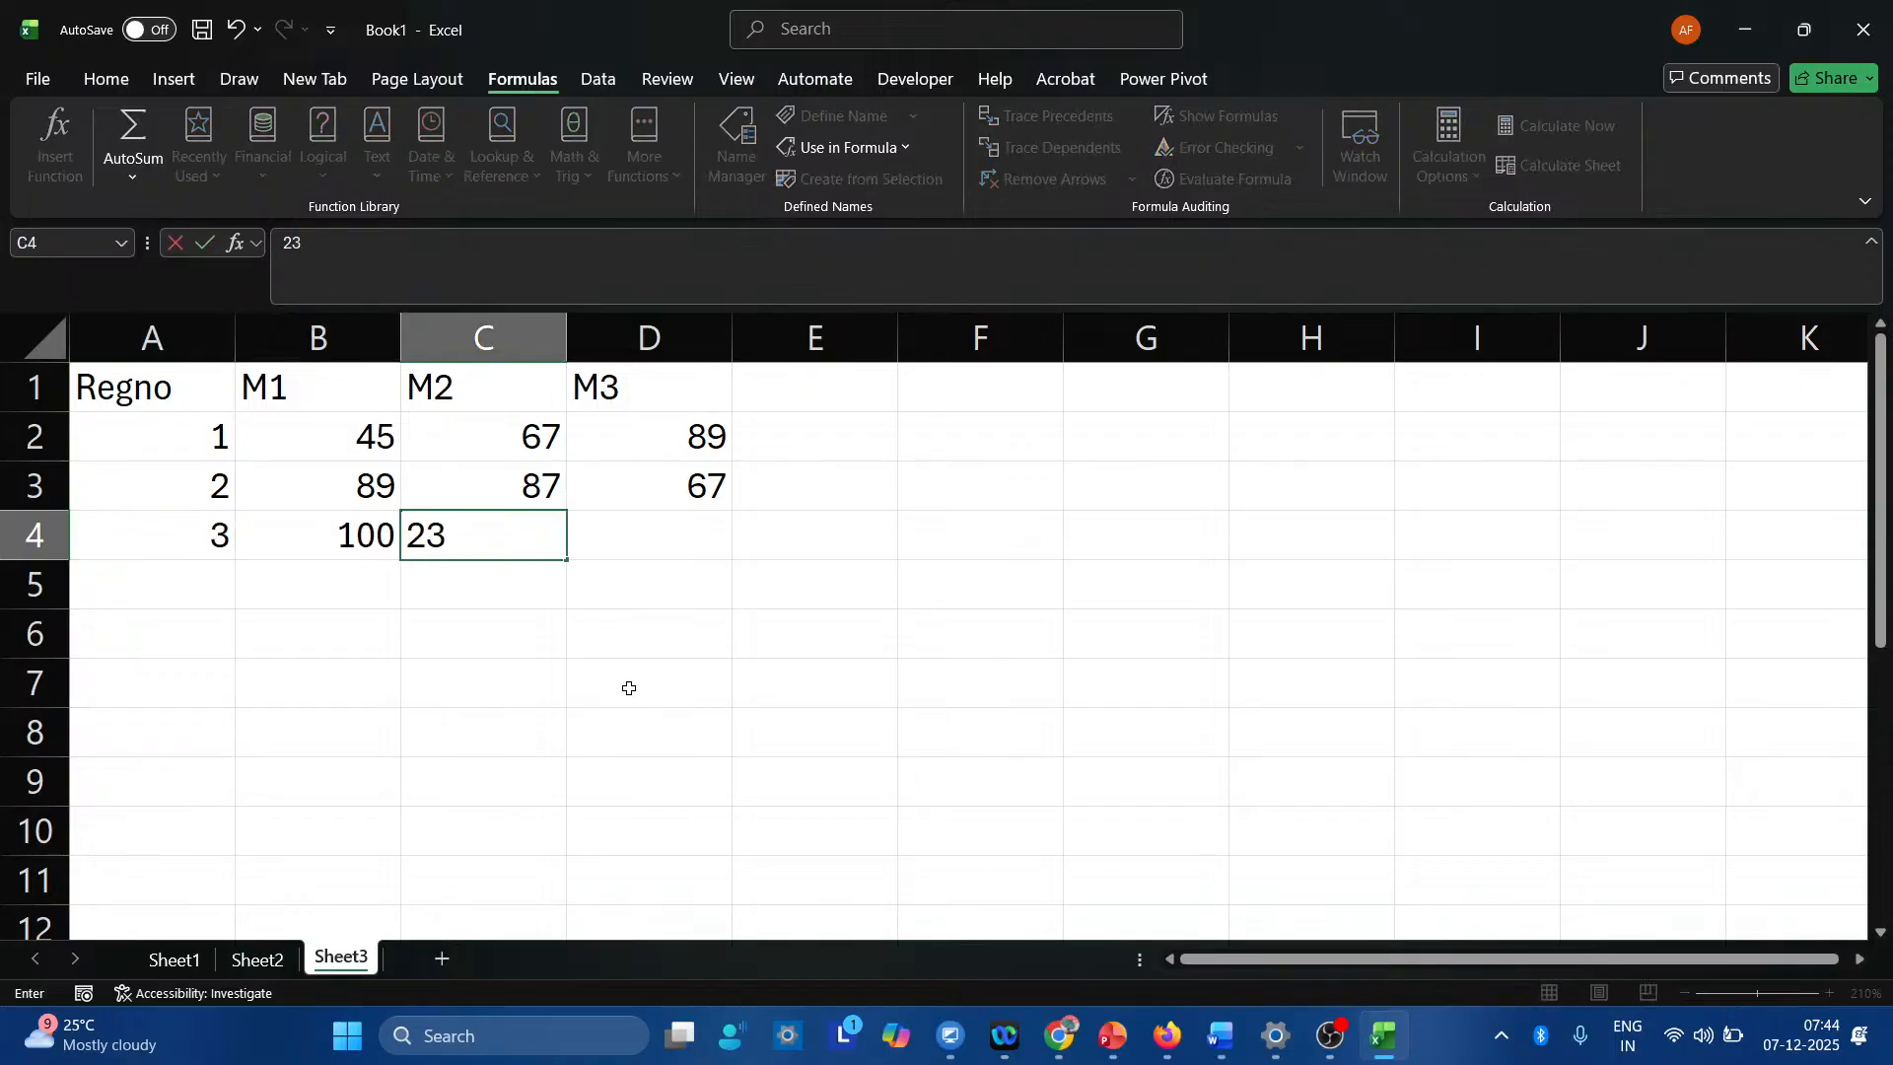
{"action": "key", "text": "Tab"}
{"action": "type", "text": "34"}
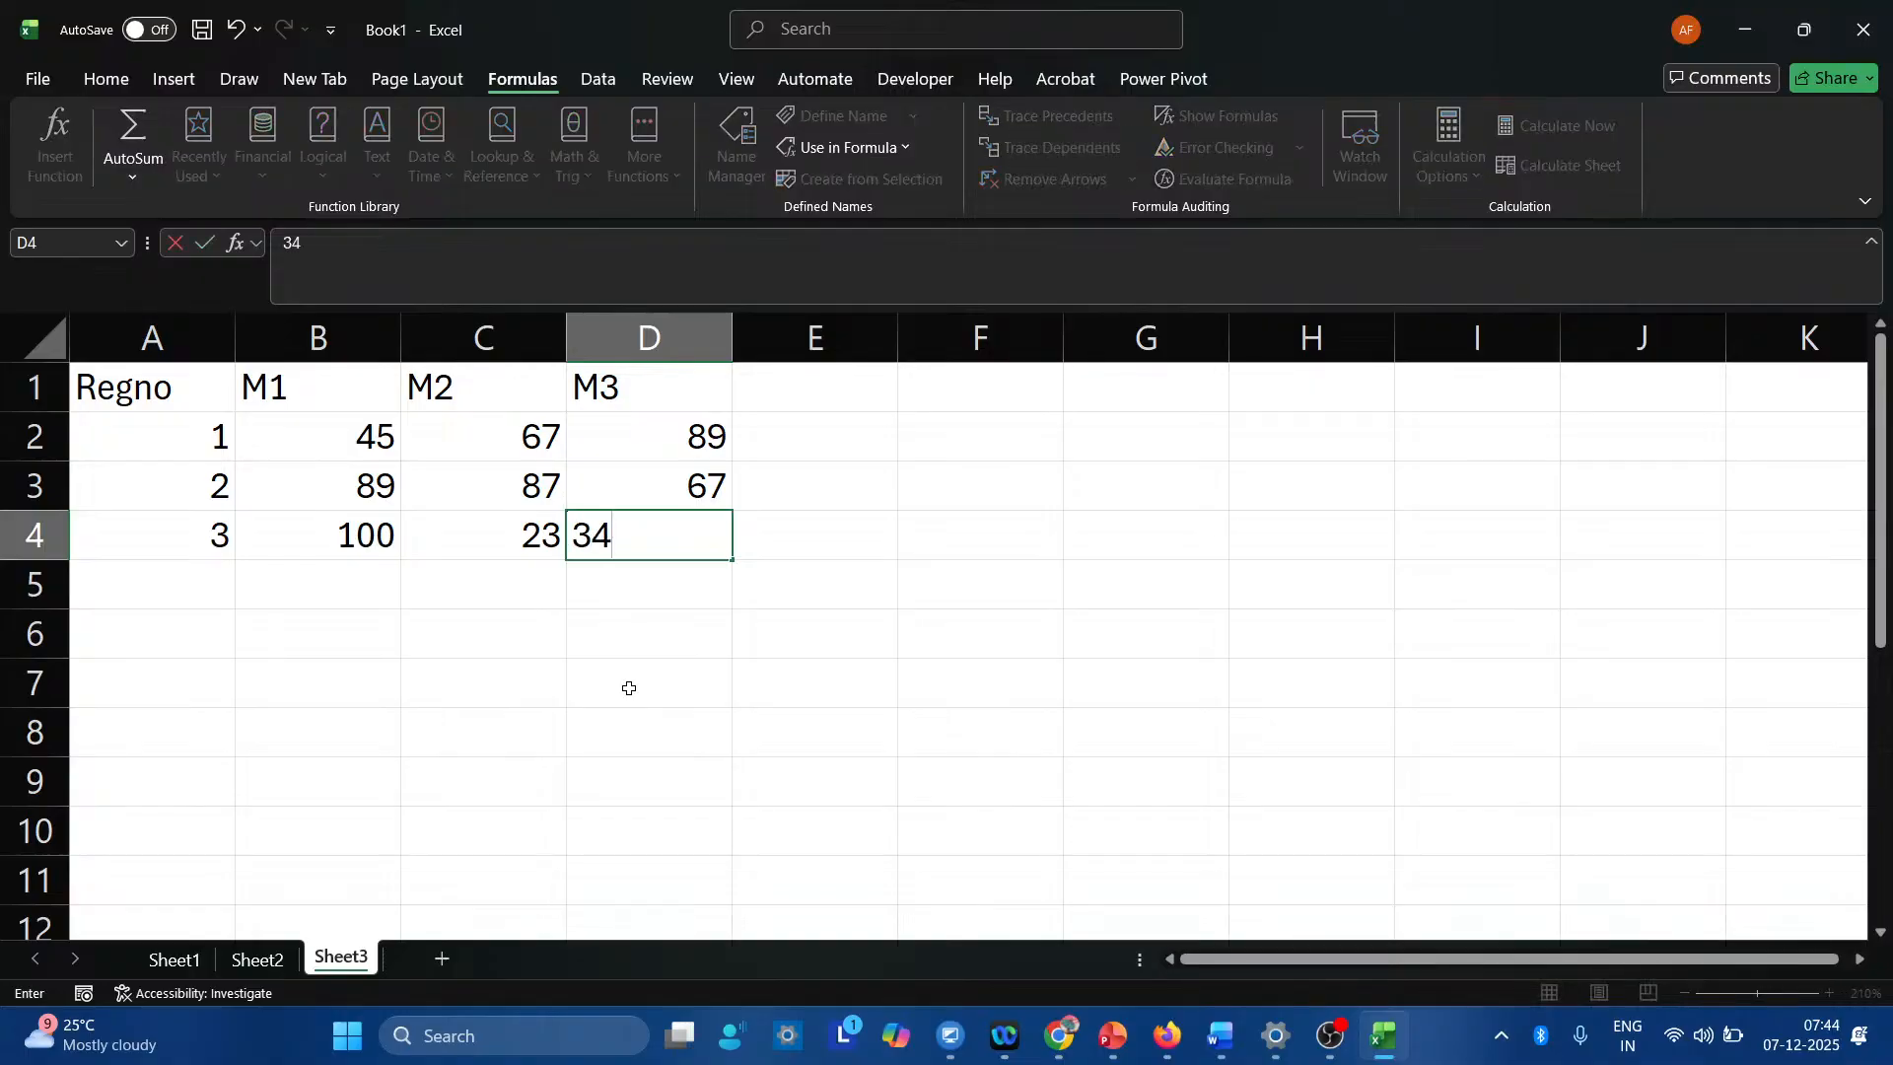
{"action": "key", "text": "Return"}
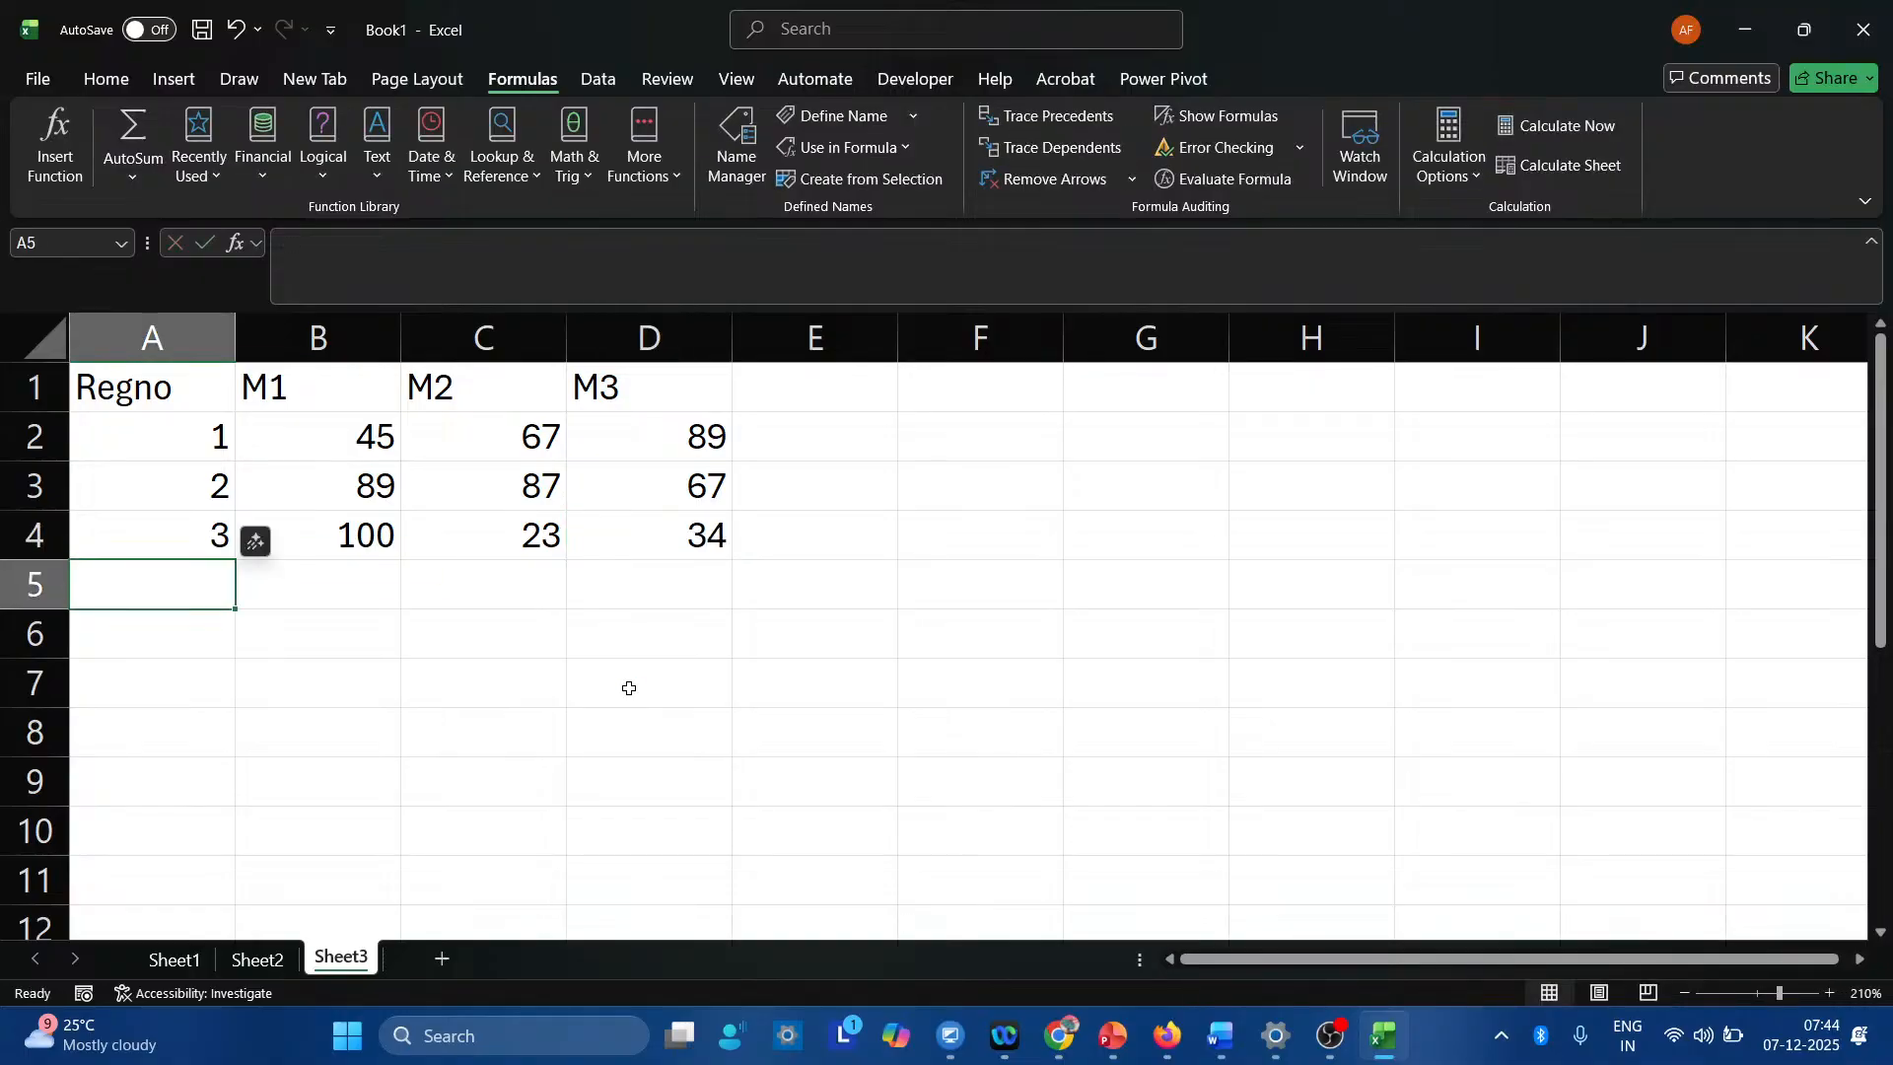
Add the column heading Total in cell E1 of the marks table.
{"action": "key", "text": "Up"}
{"action": "key", "text": "Up"}
{"action": "key", "text": "Up"}
{"action": "key", "text": "Up"}
{"action": "key", "text": "Right"}
{"action": "key", "text": "Right"}
{"action": "key", "text": "Right"}
{"action": "key", "text": "Right"}
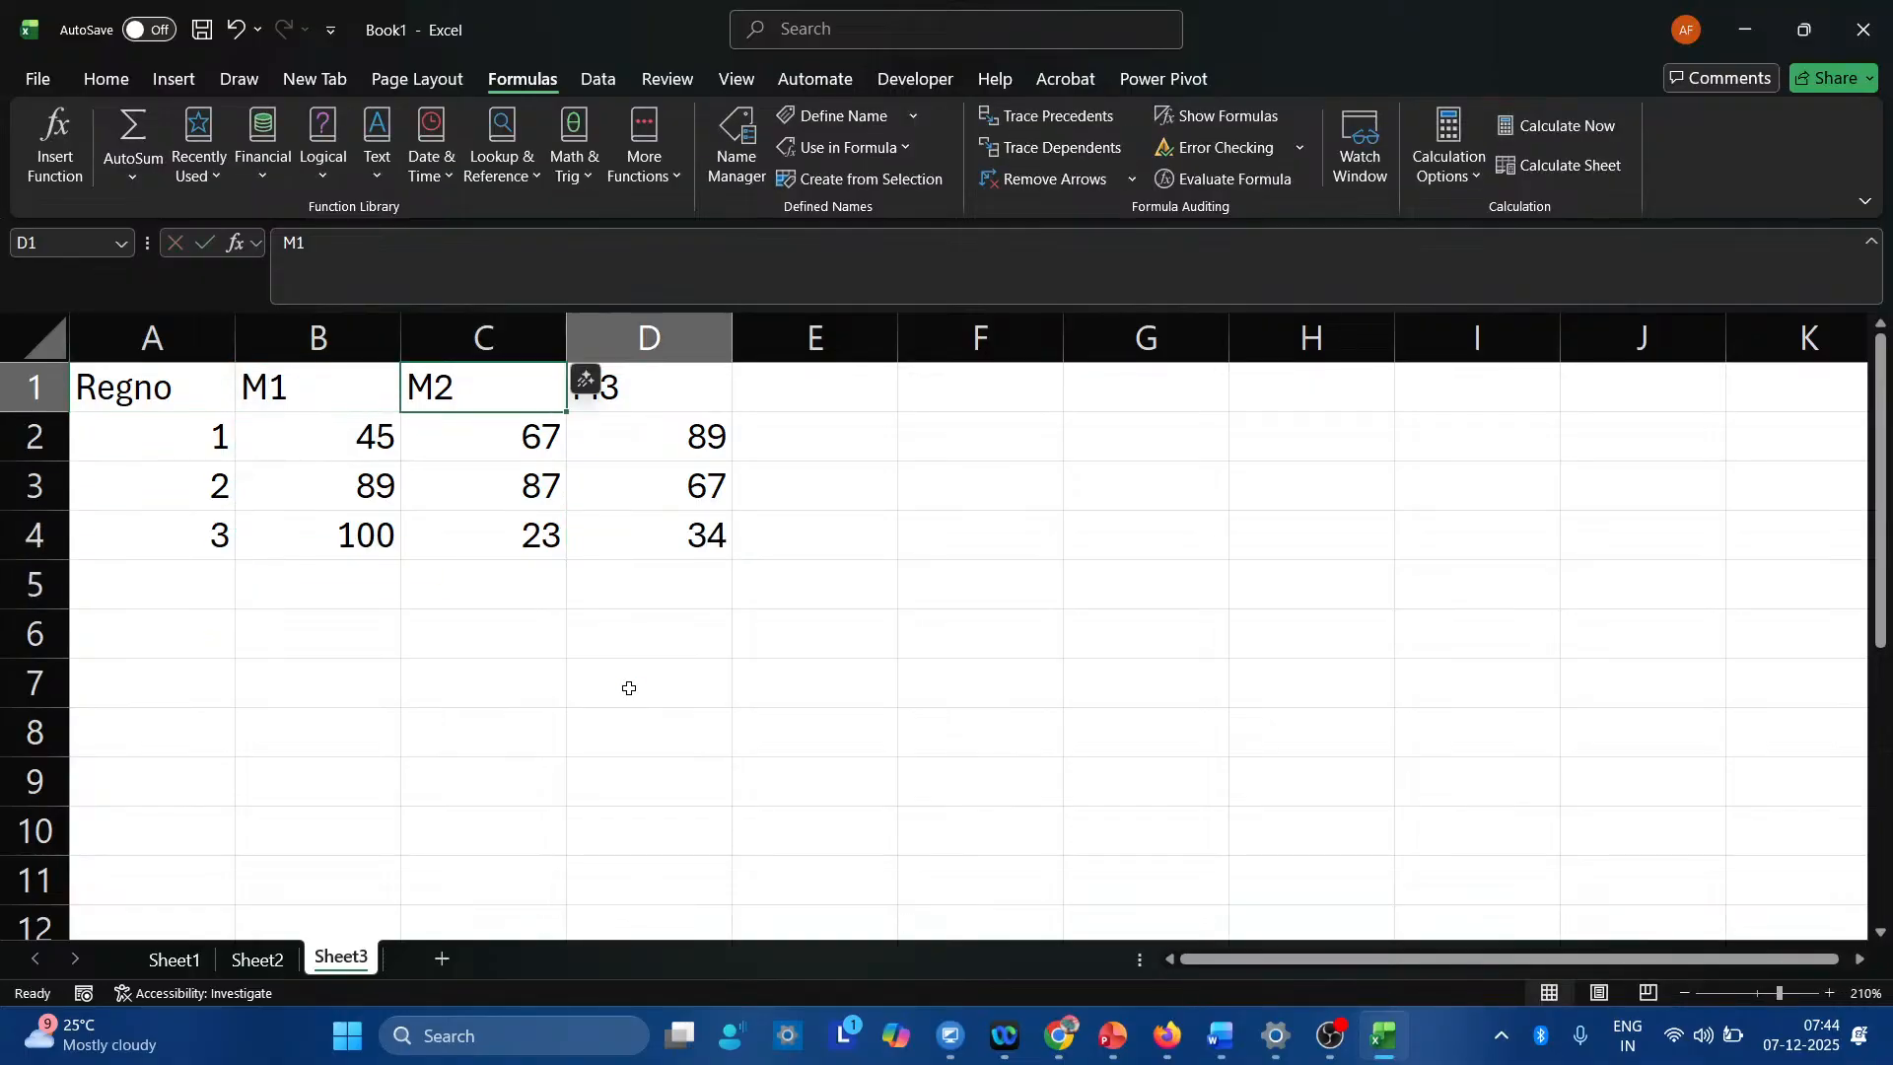
{"action": "type", "text": "Total"}
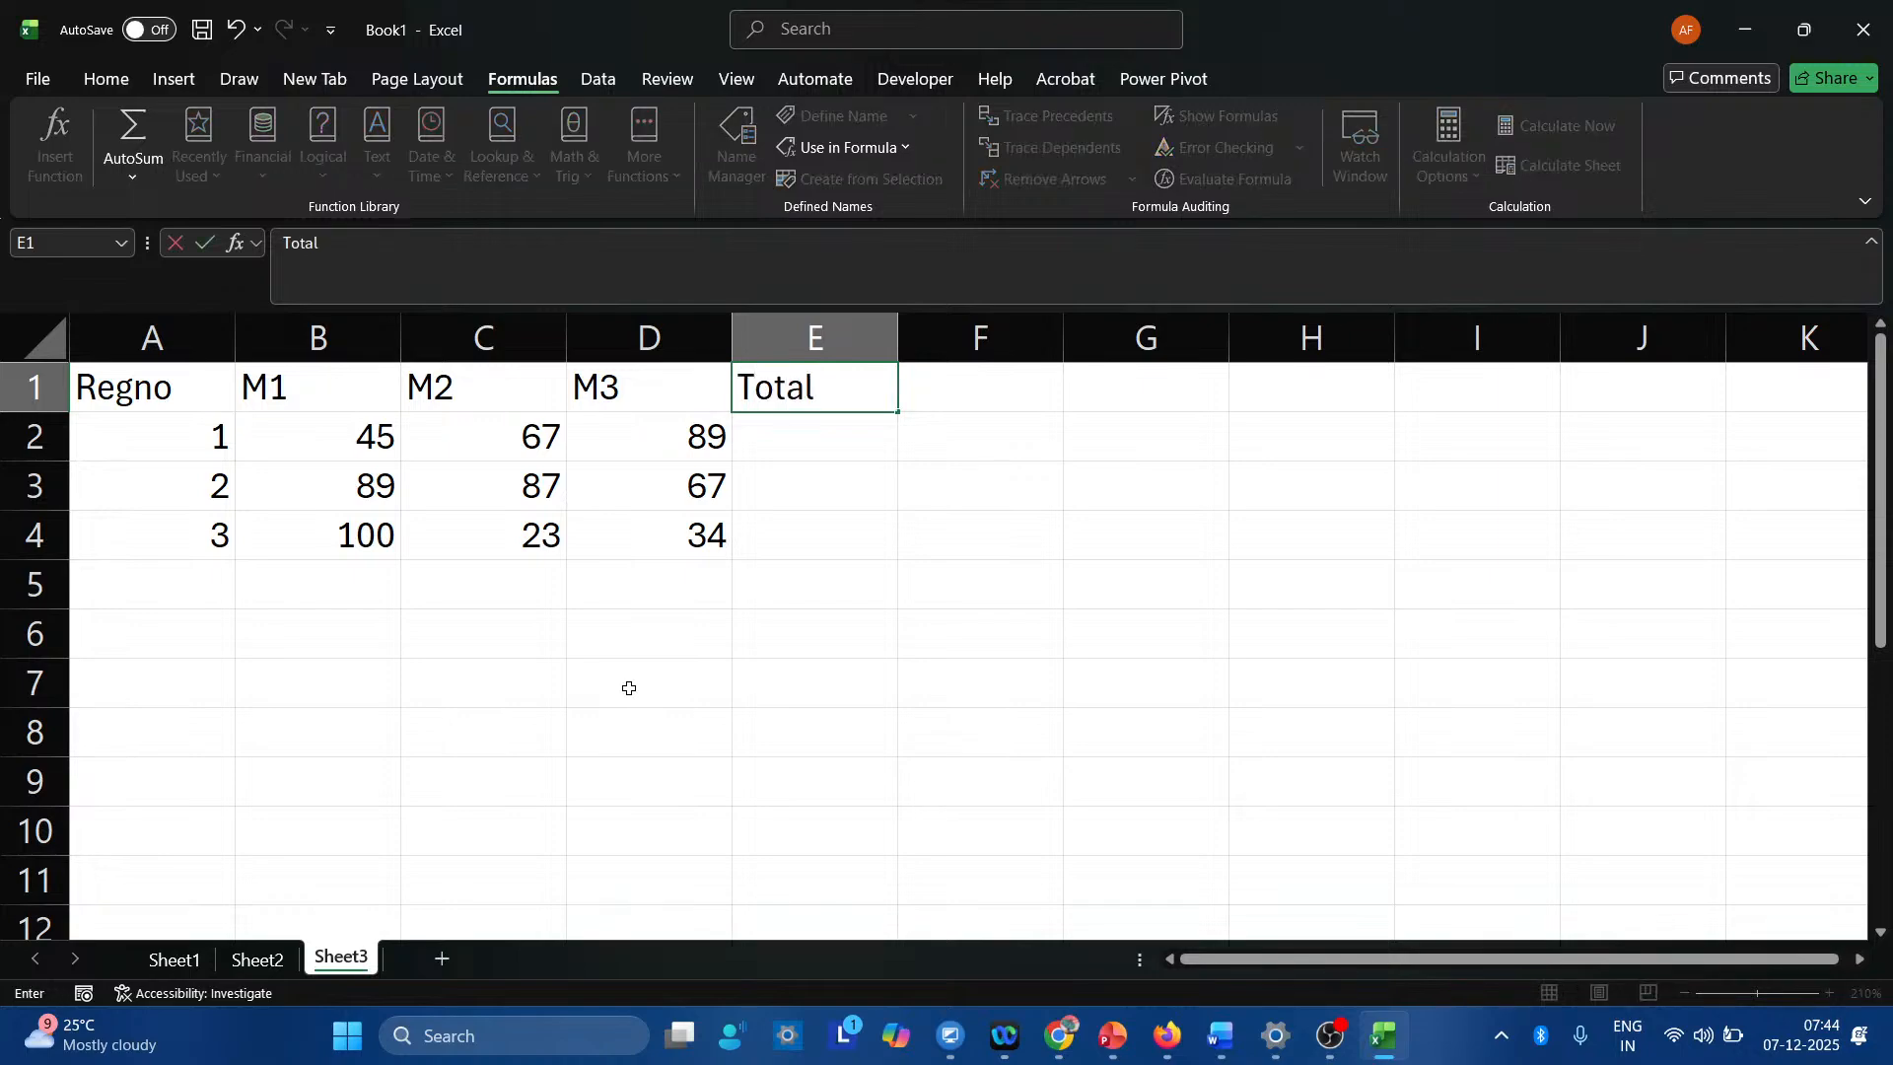
{"action": "key", "text": "Return"}
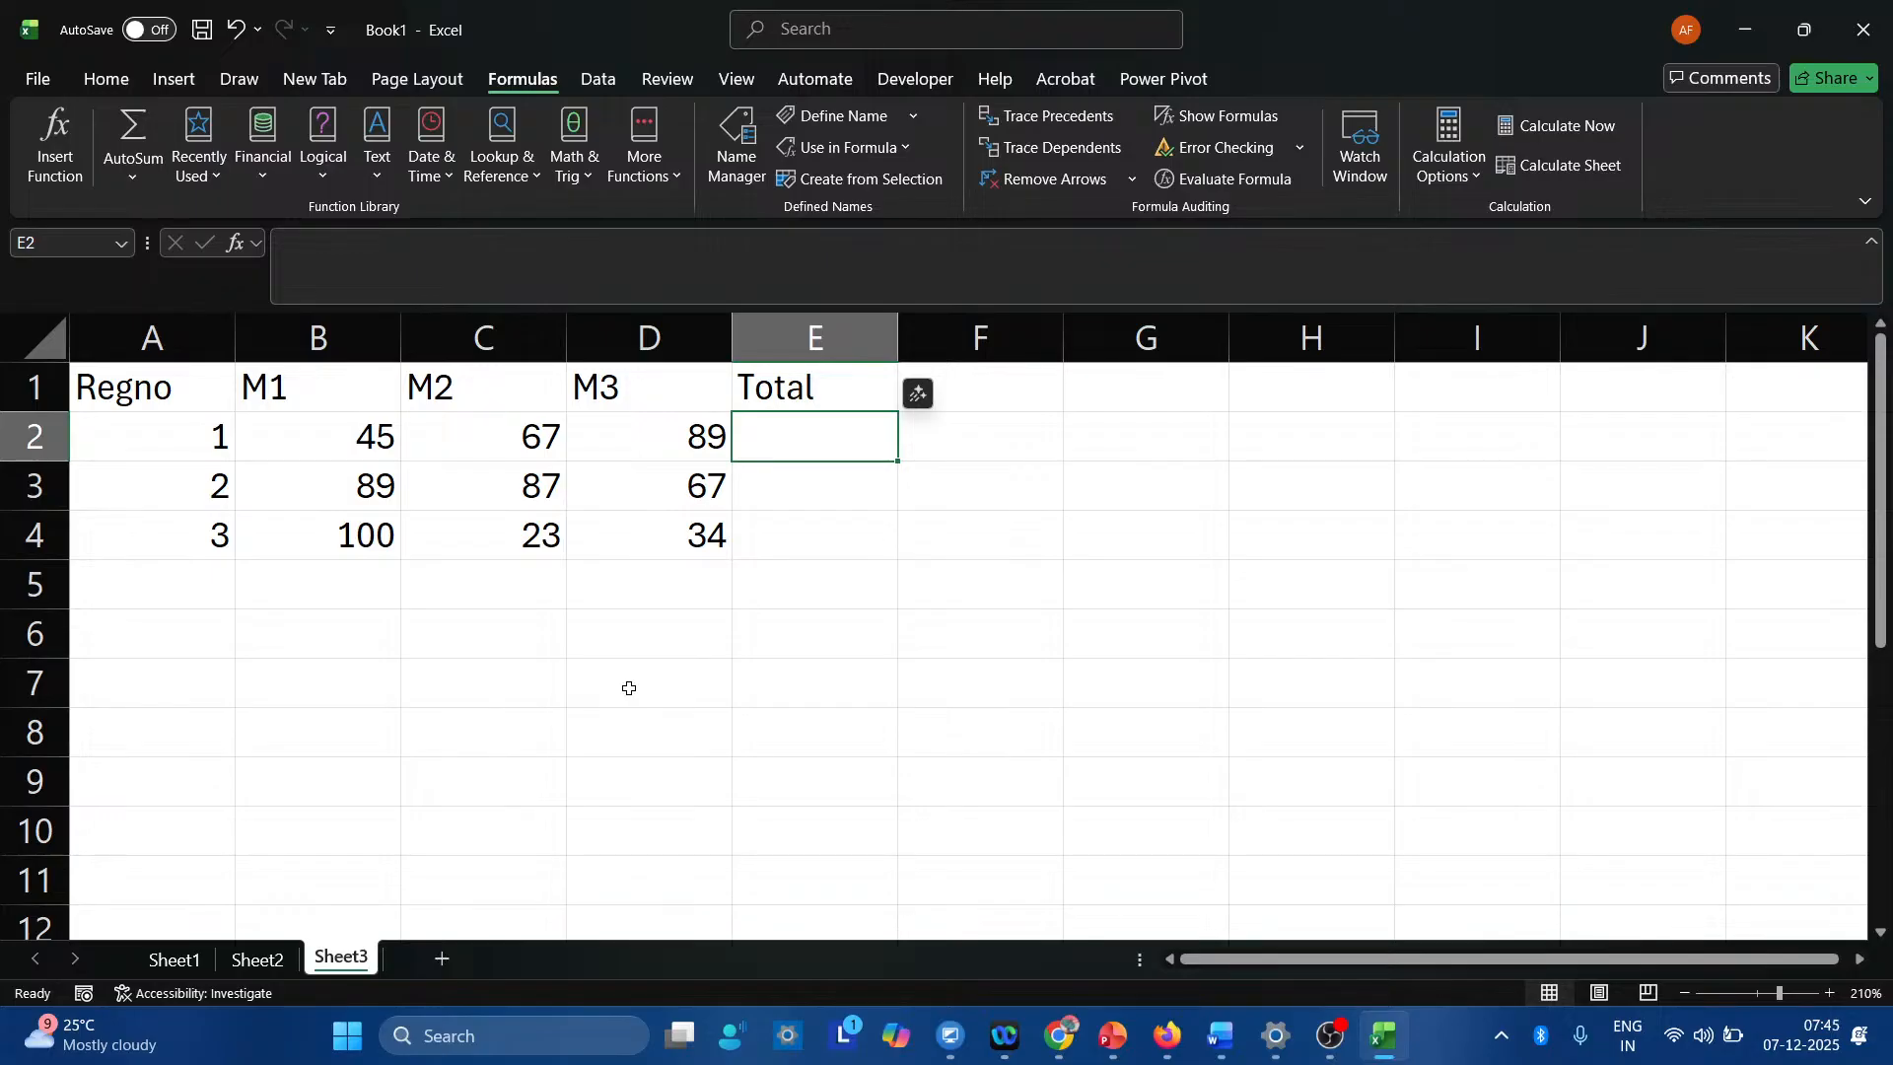
Enter the formula =b2+c2+d2 in cell E2 to total the first student's three marks.
{"action": "type", "text": "="}
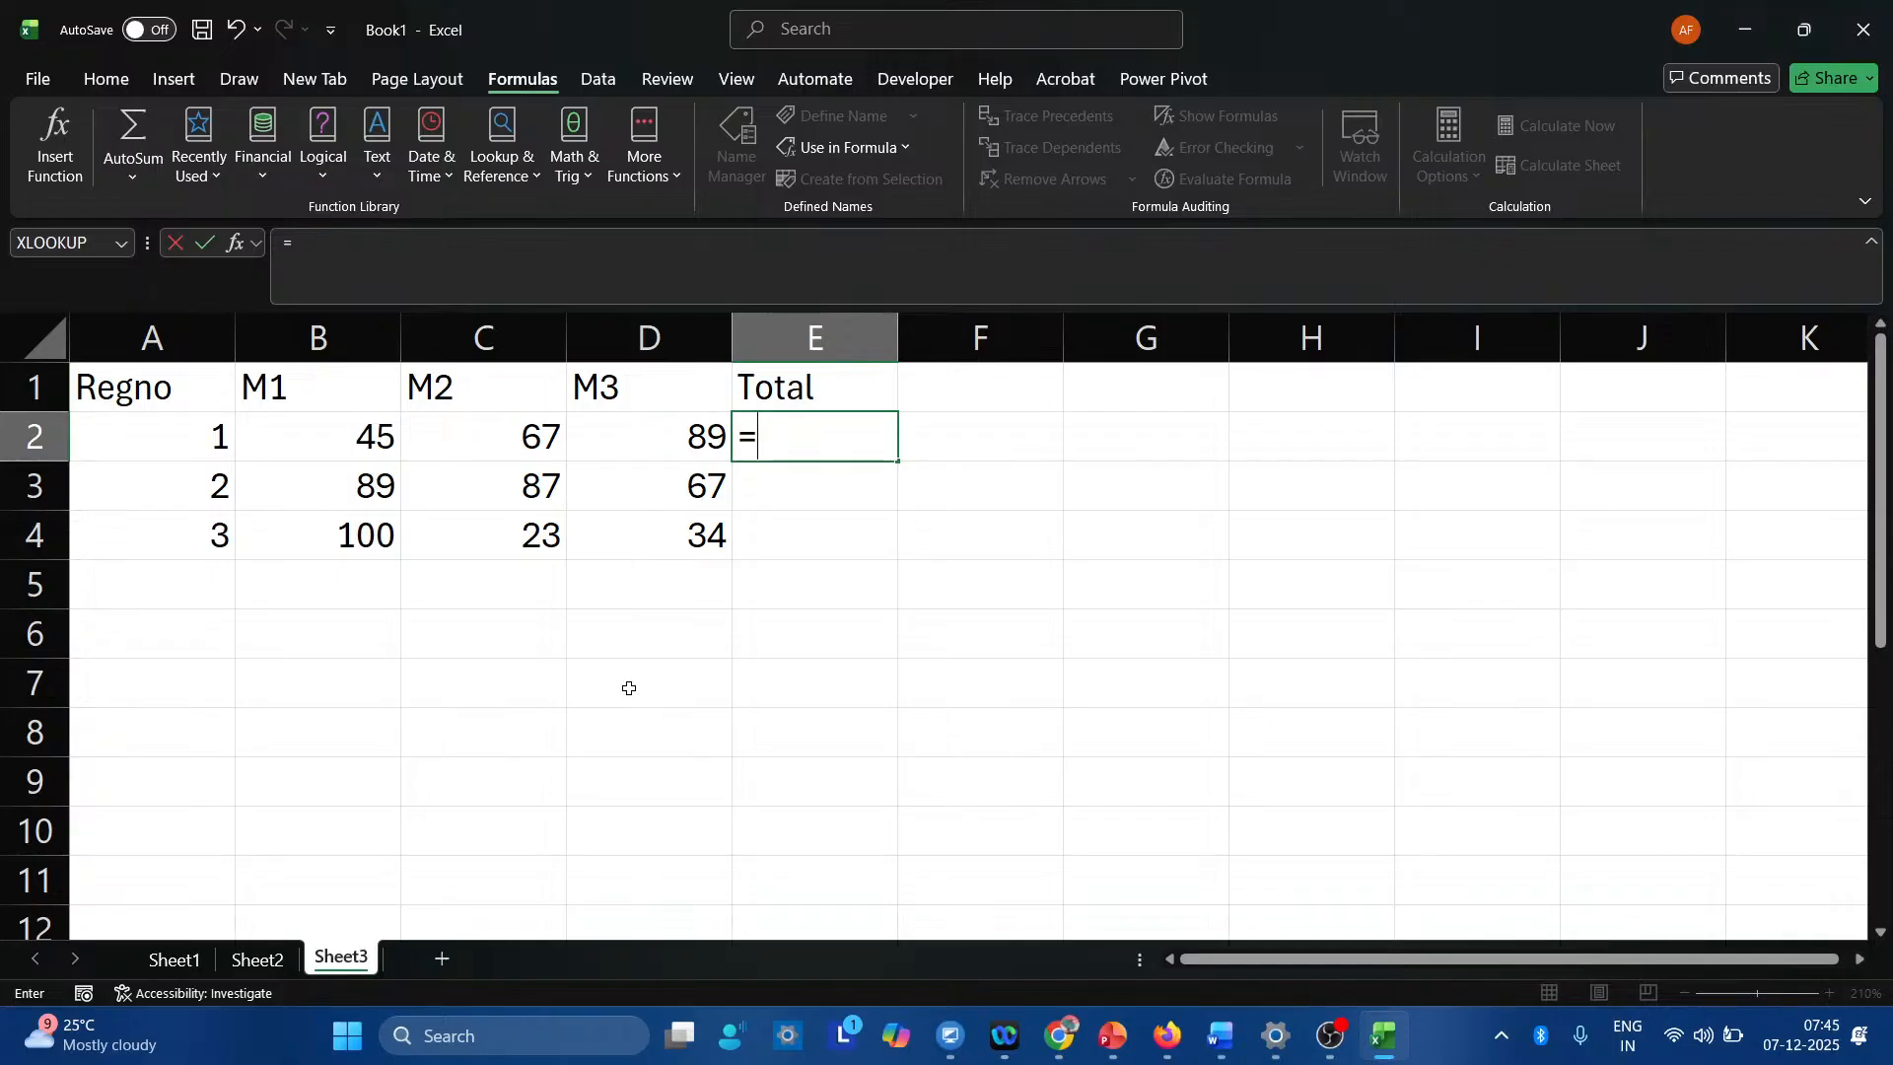
{"action": "type", "text": "b2"}
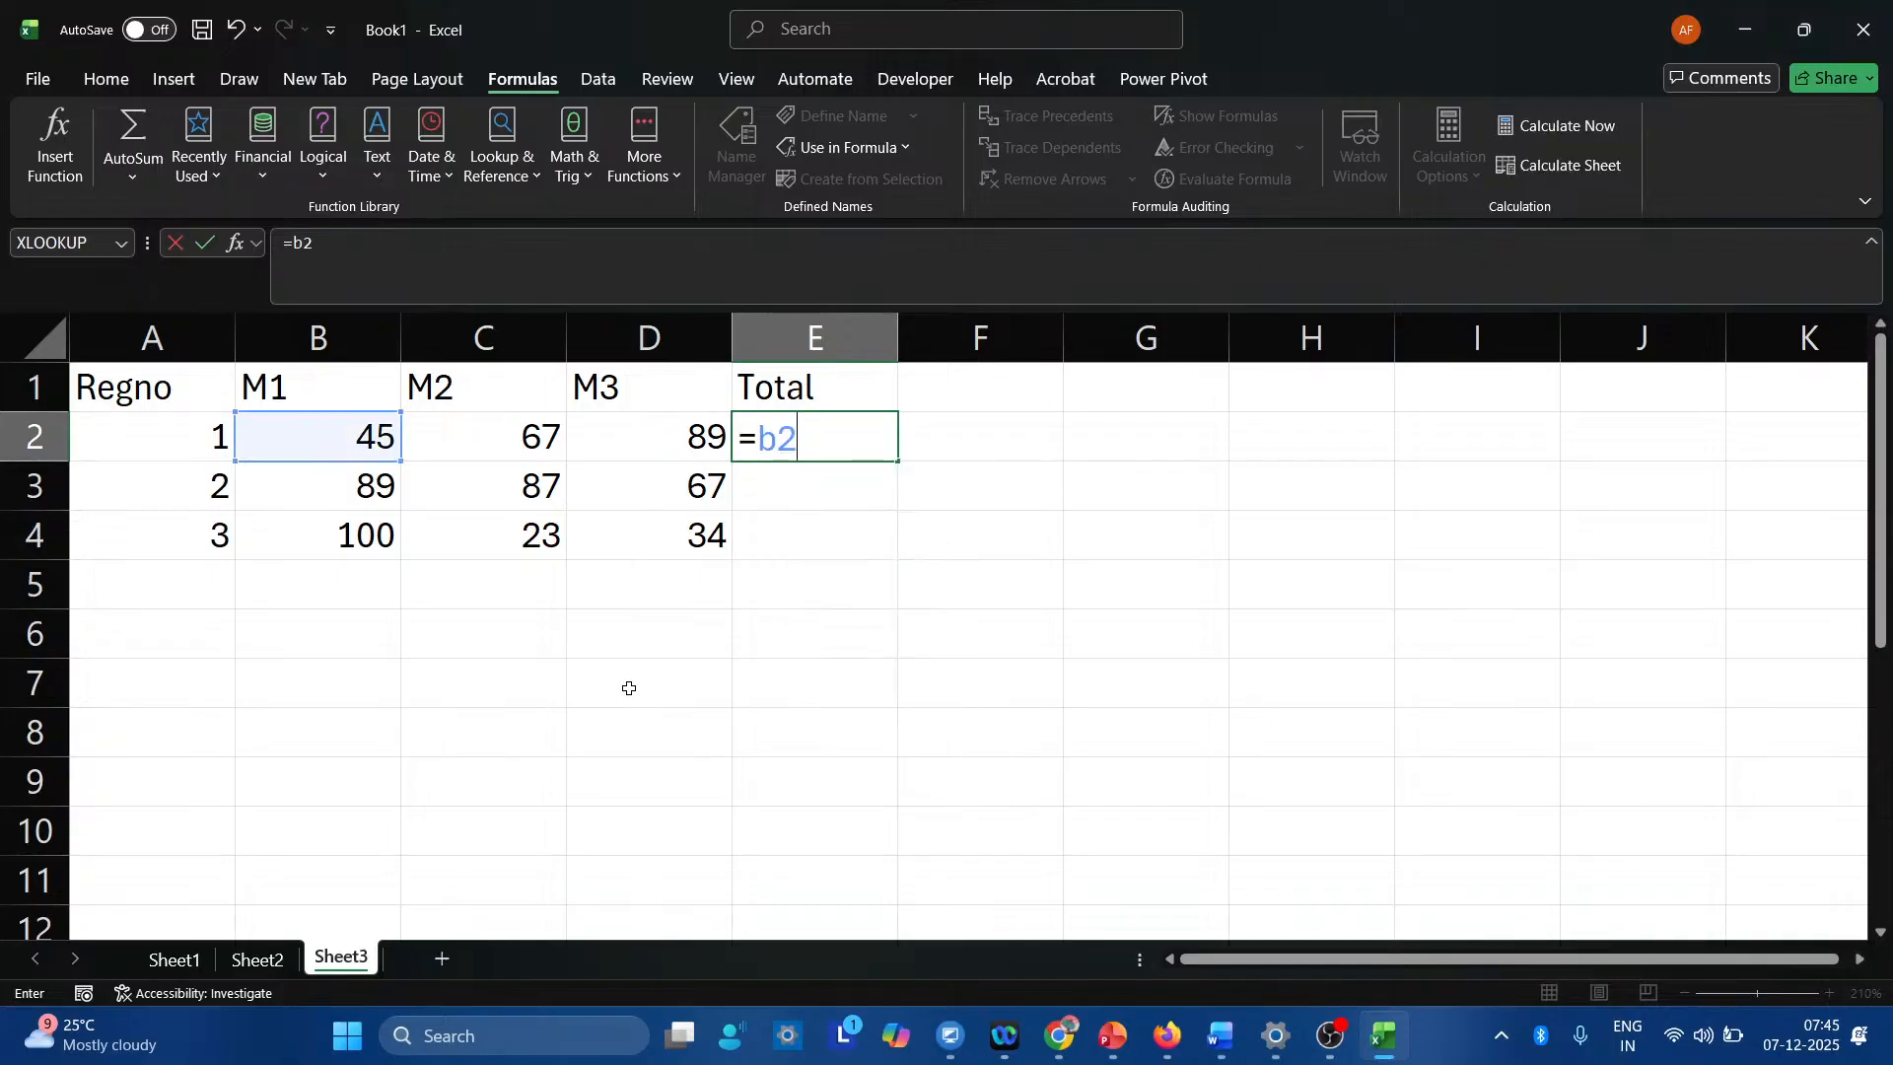
{"action": "type", "text": "+c"}
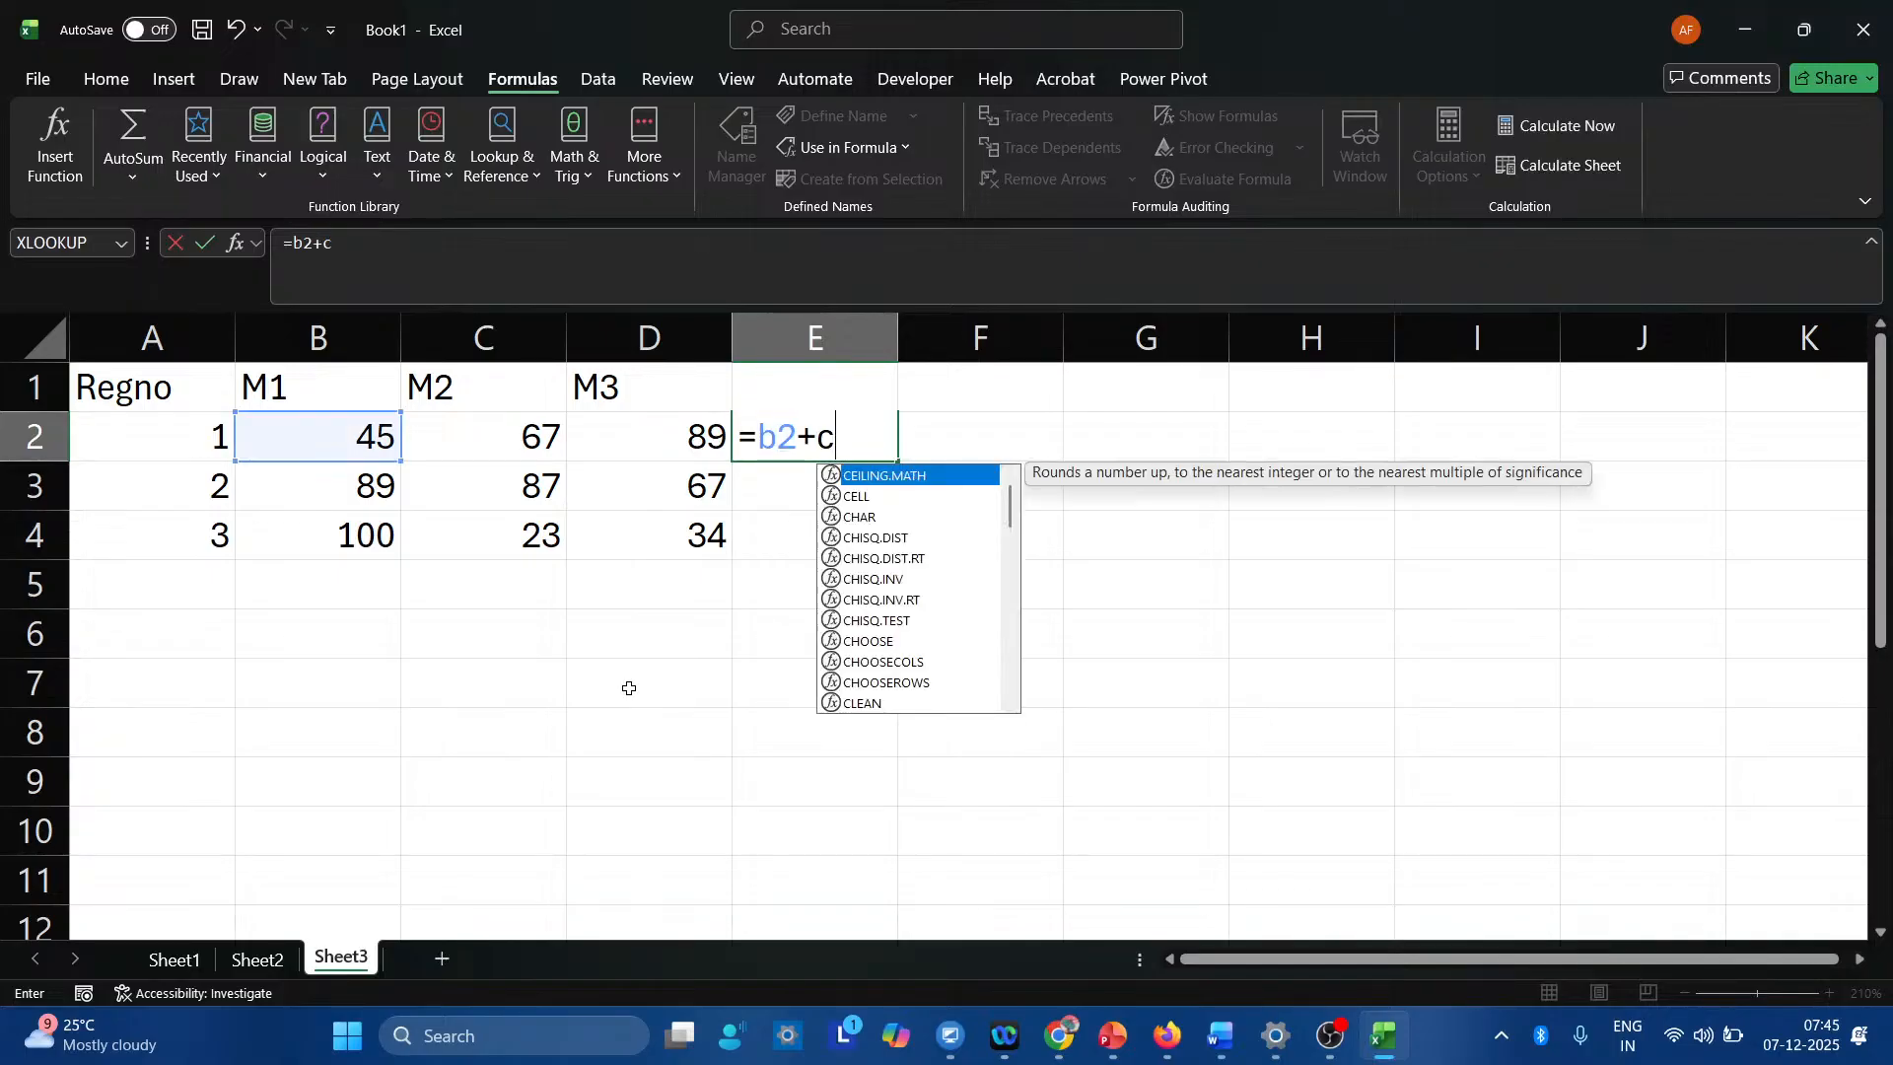
{"action": "type", "text": "2+"}
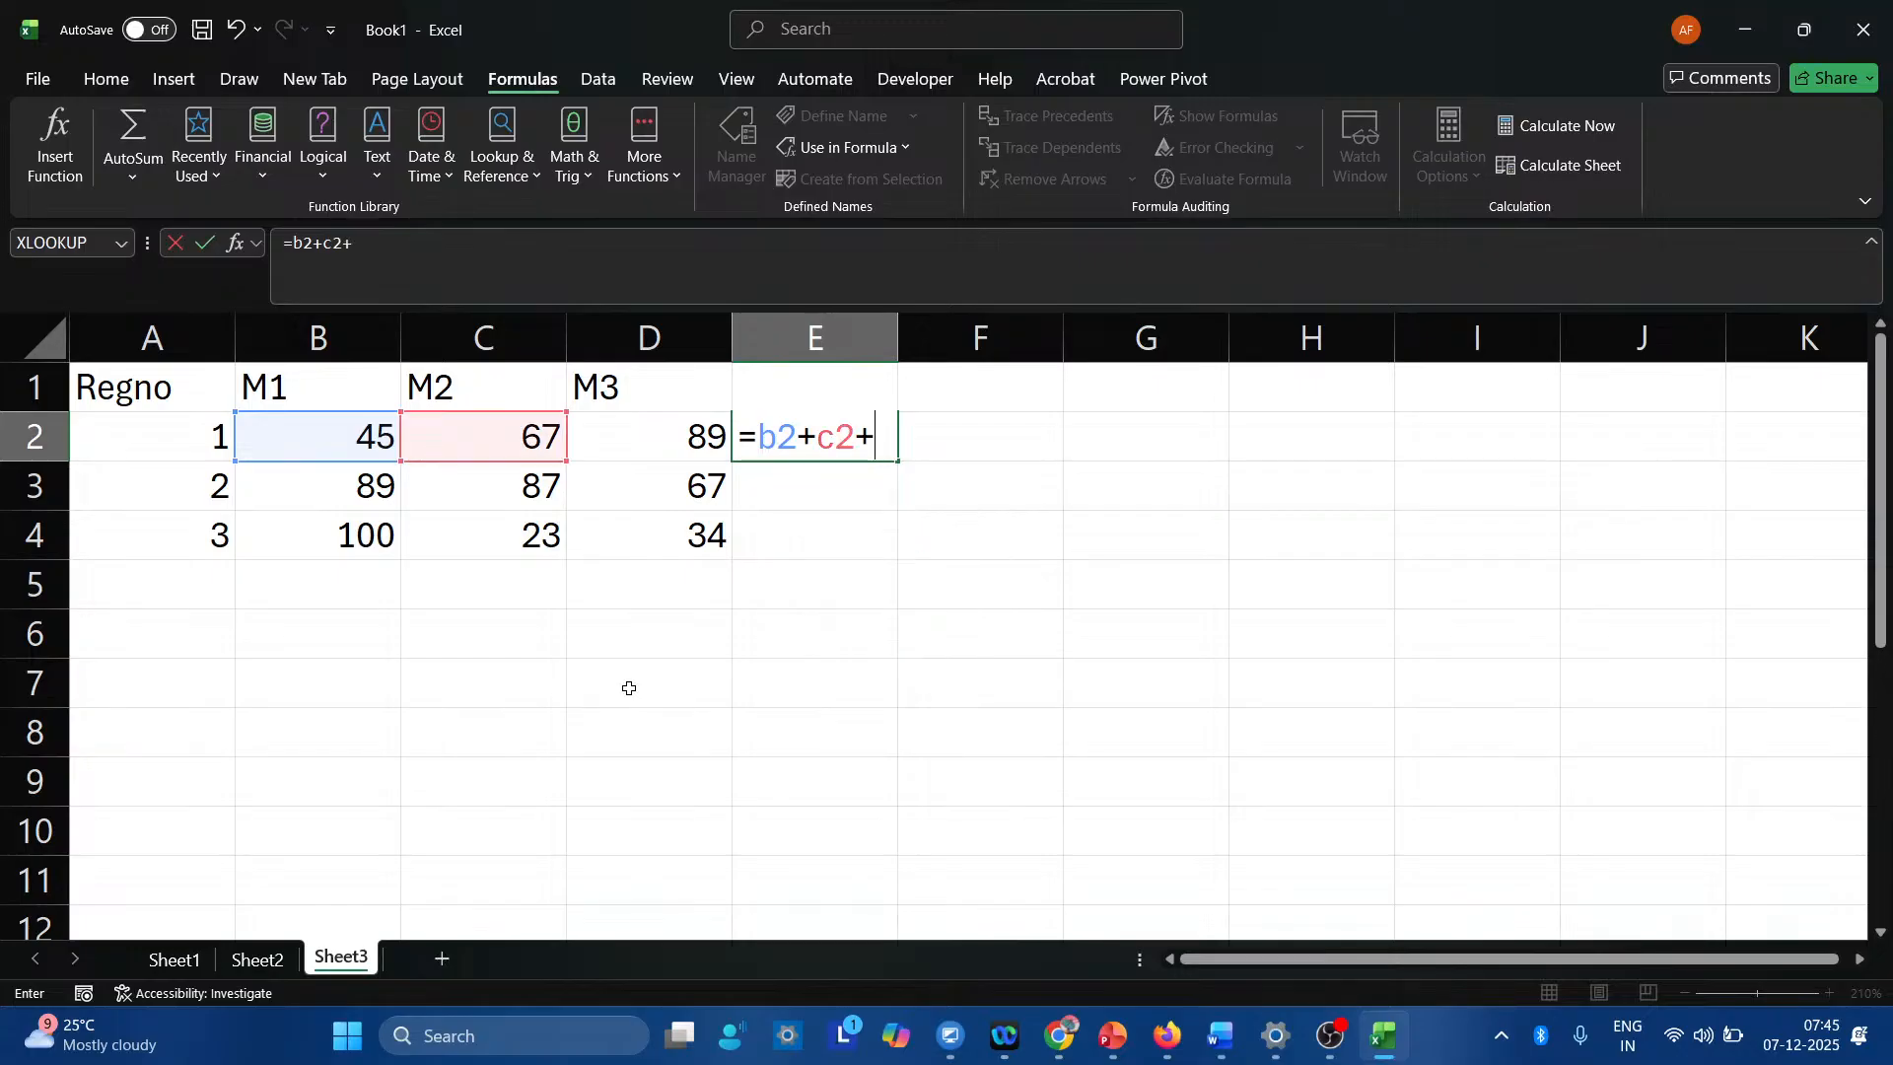
{"action": "type", "text": "d2"}
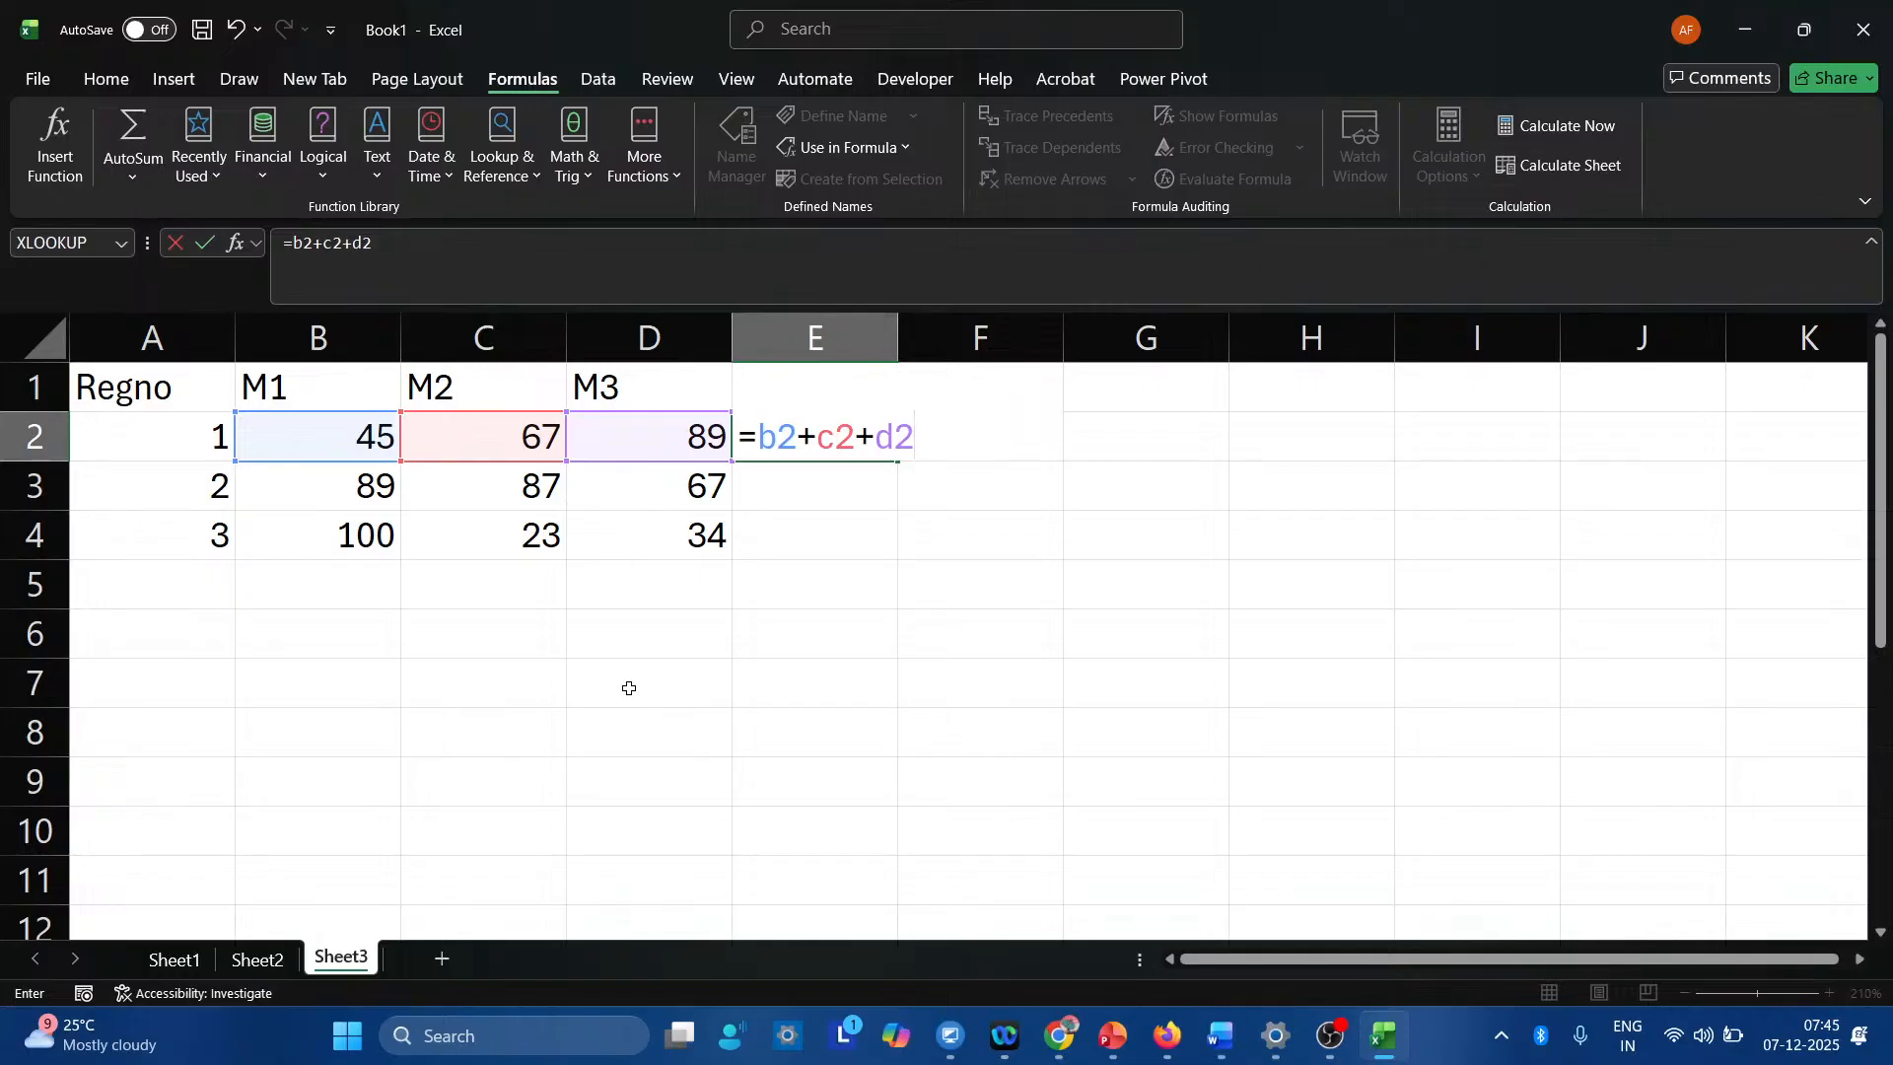
{"action": "key", "text": "Return"}
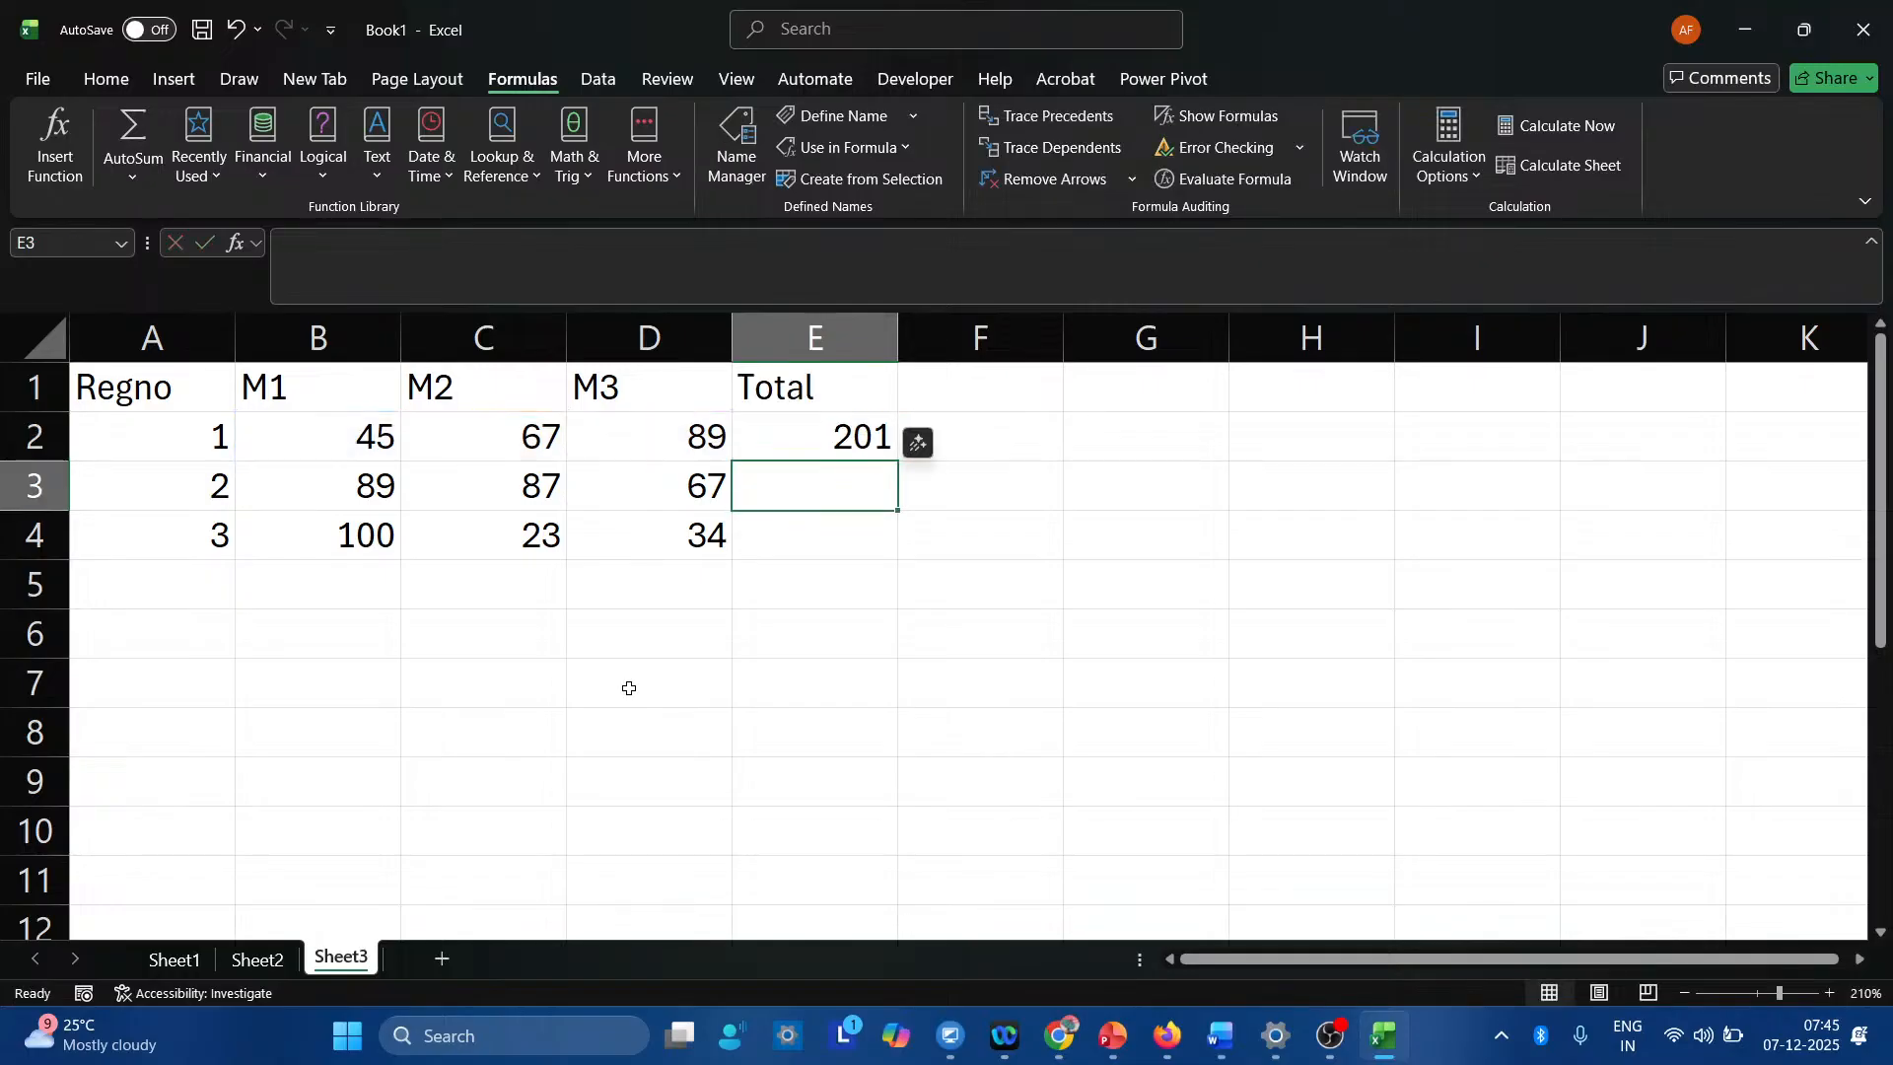
Review the cell references of the formula in E2, and copy the formula down to cells E3 and E4.
{"action": "key", "text": "Up"}
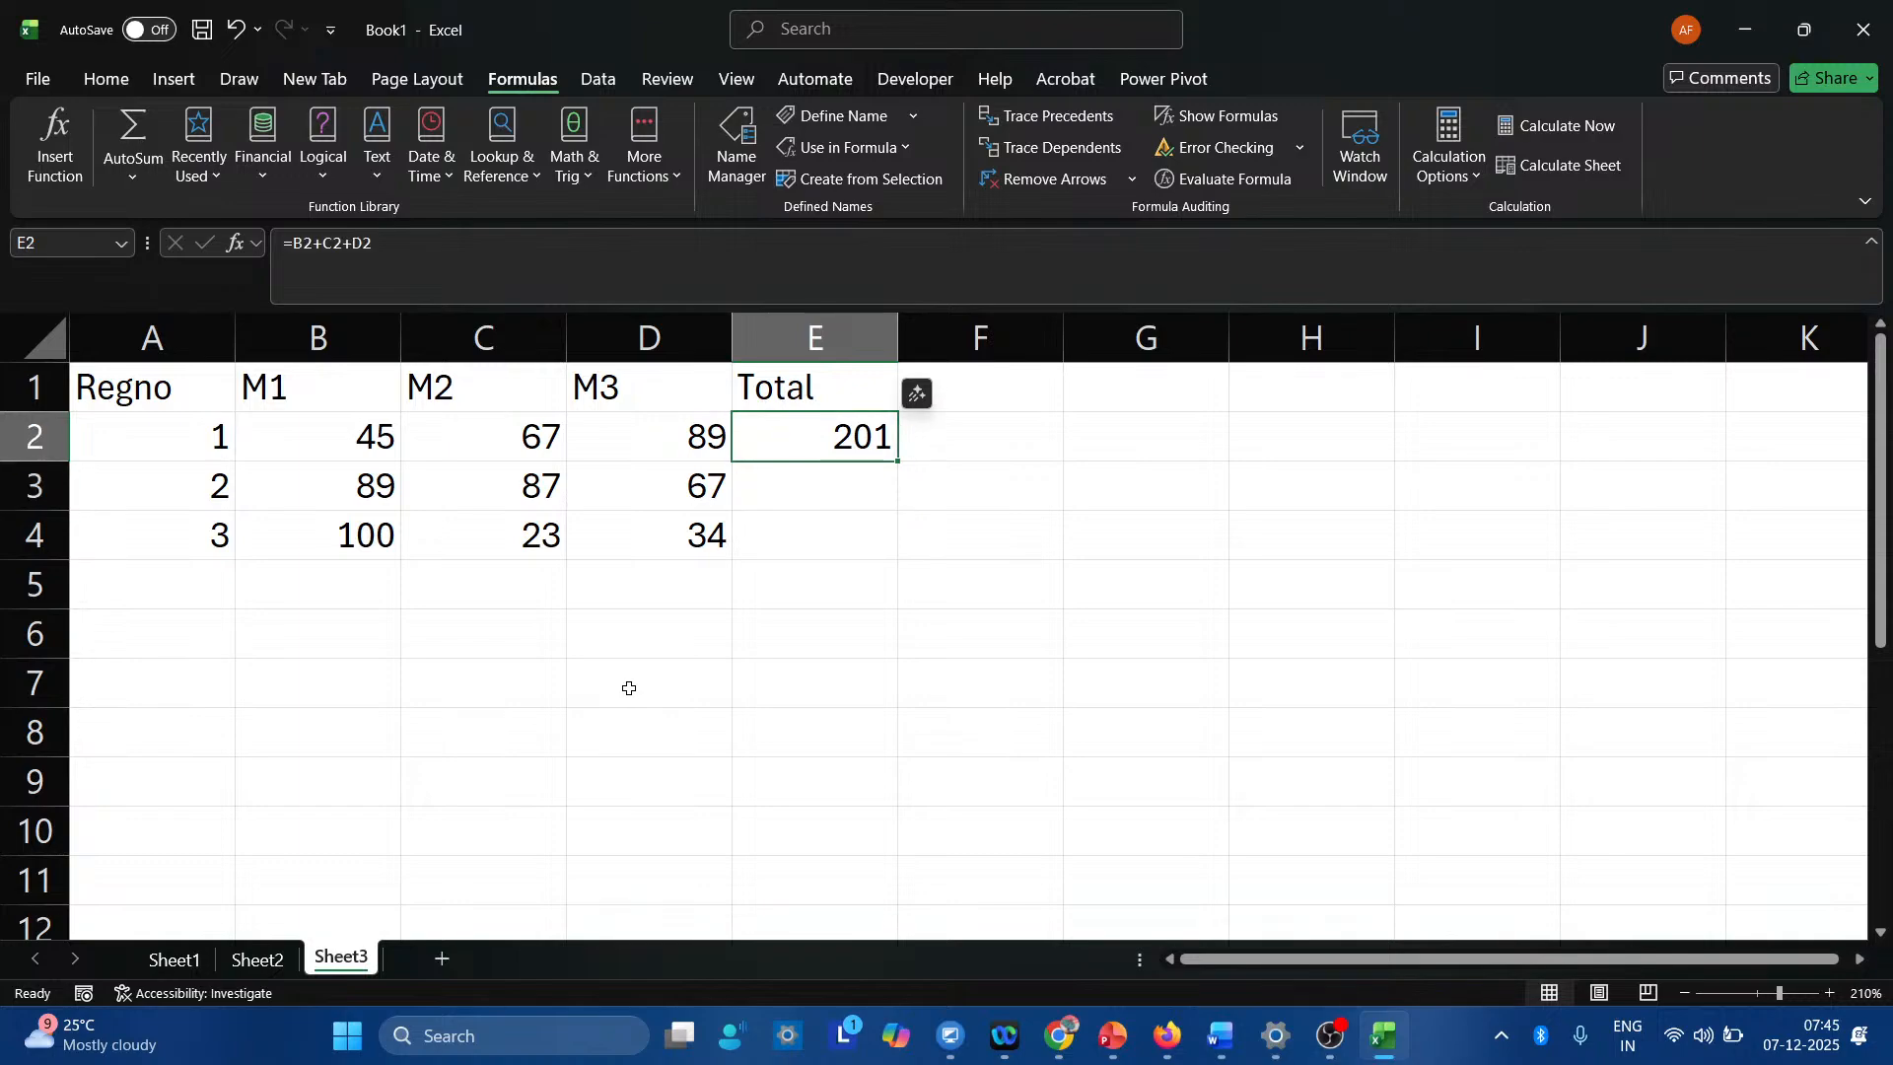
{"action": "key", "text": "F2"}
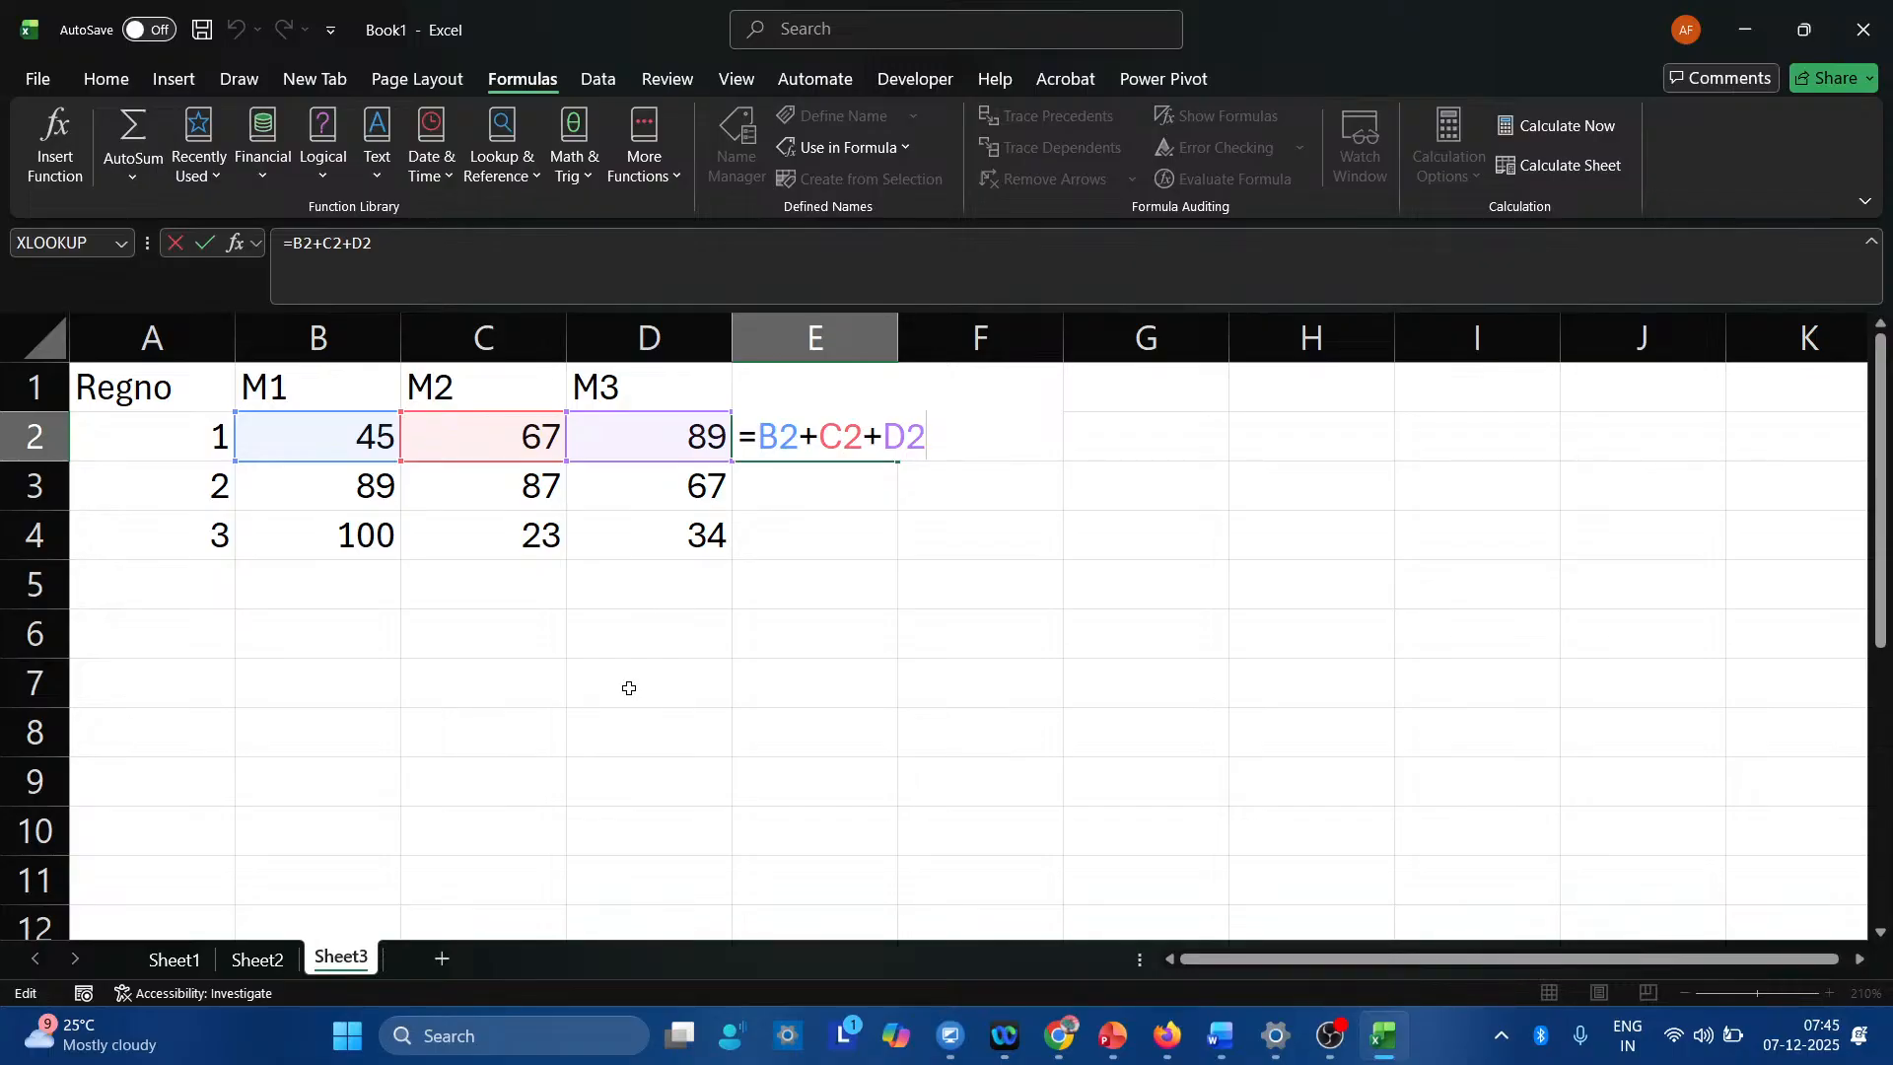
{"action": "key", "text": "Return"}
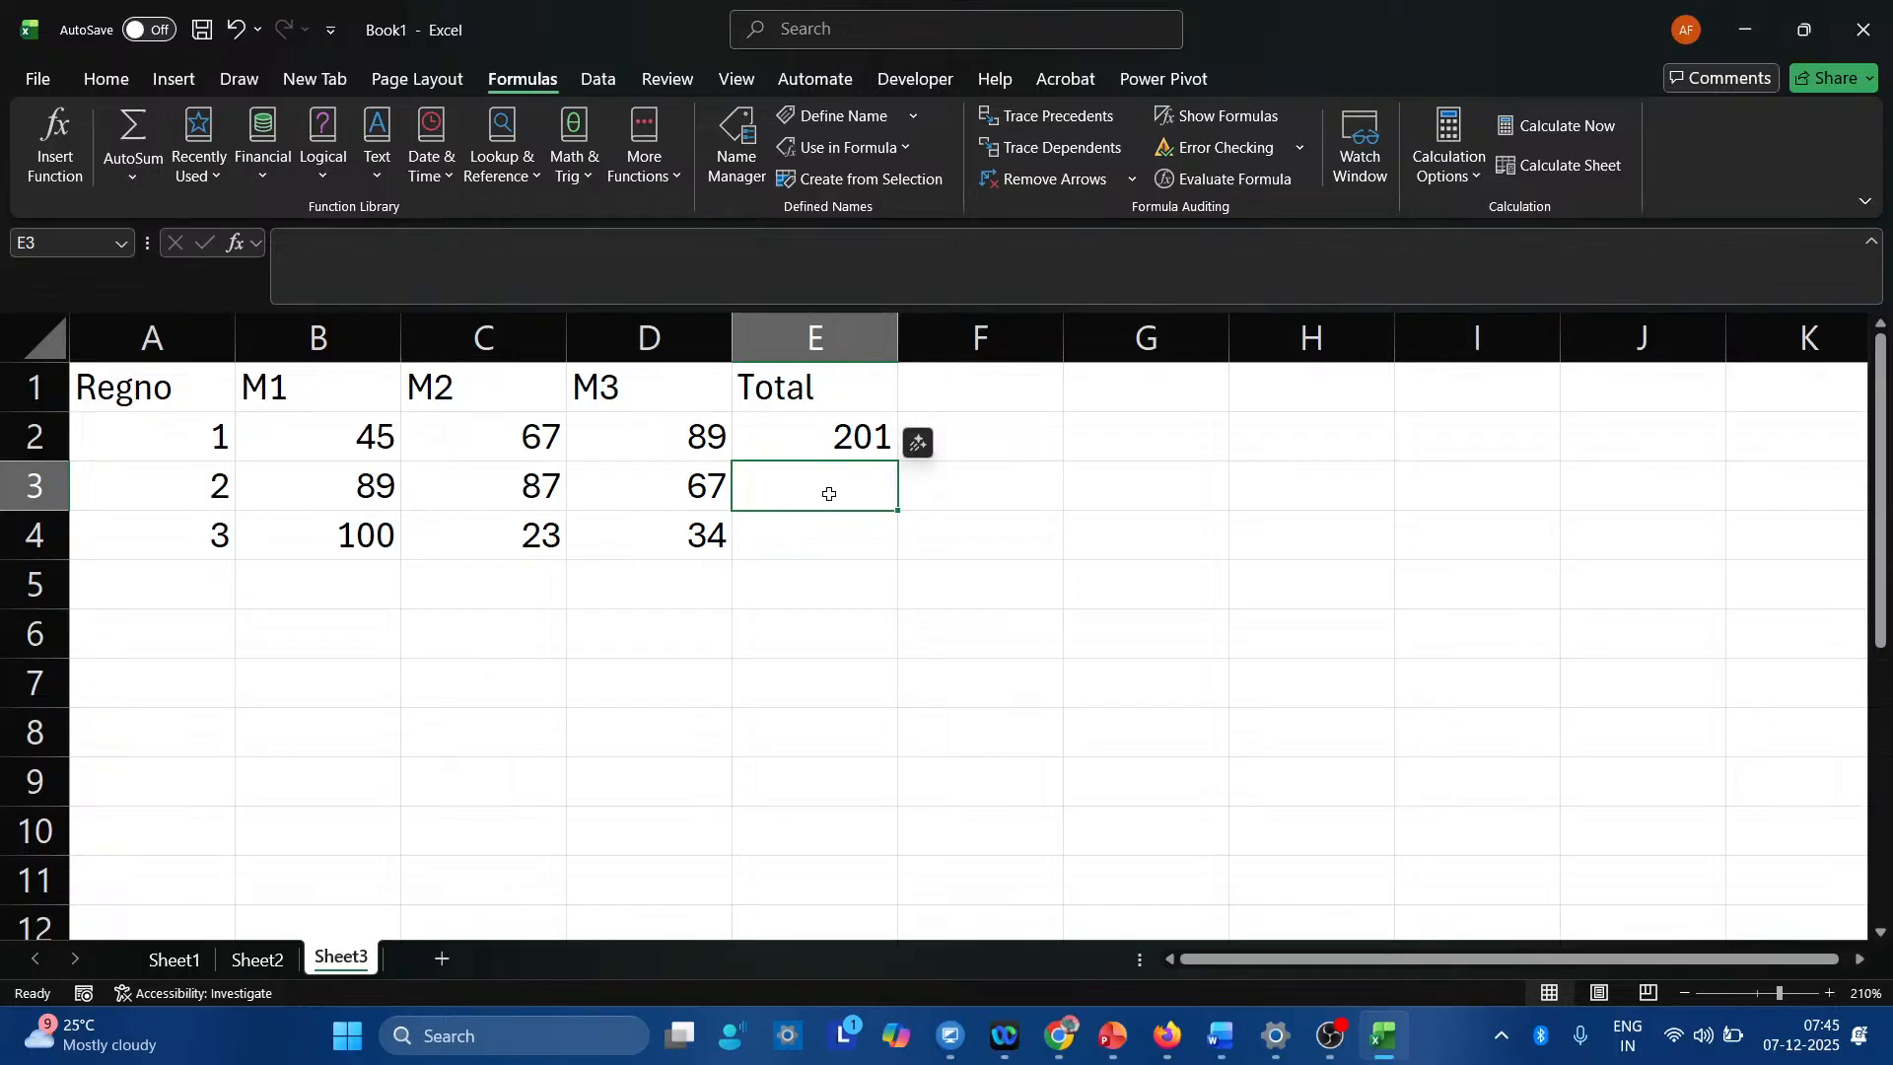
{"action": "left_click", "coordinate": [854, 448]}
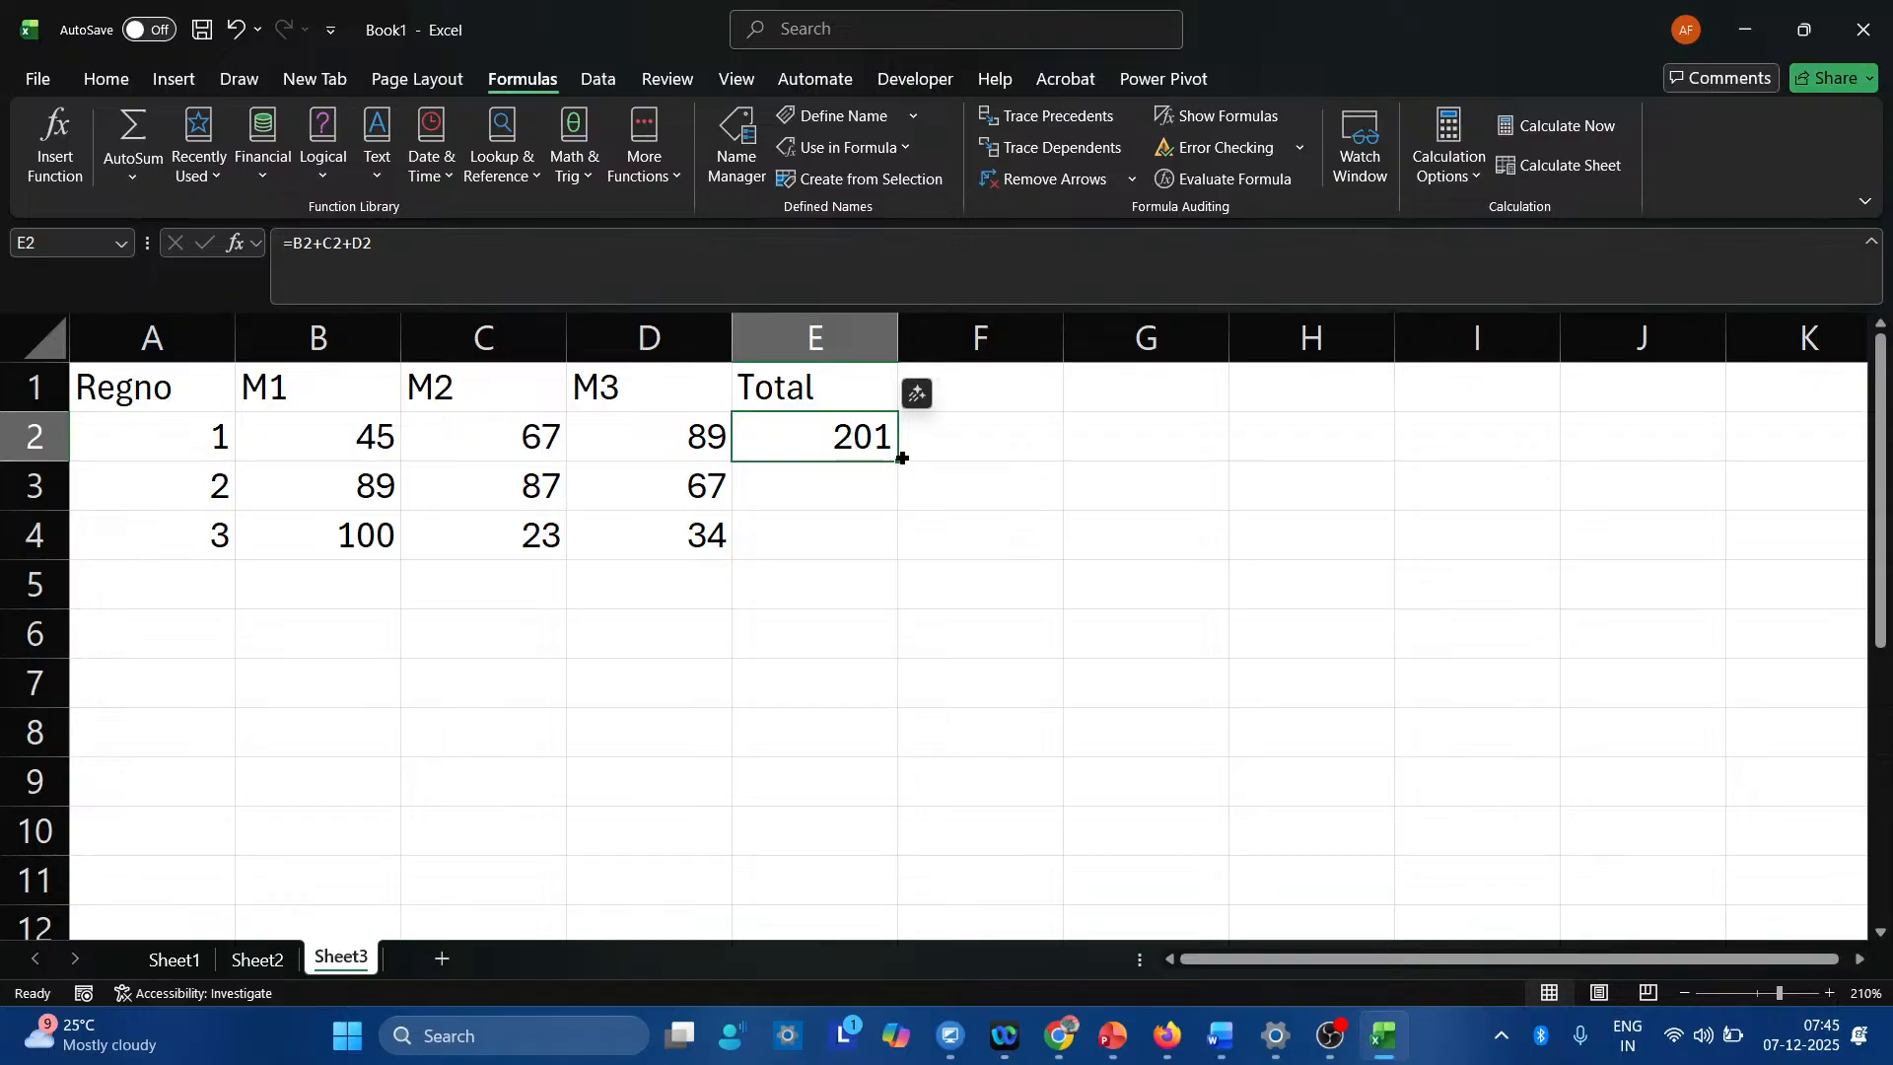
{"action": "left_click_drag", "start_coordinate": [901, 460], "coordinate": [909, 538]}
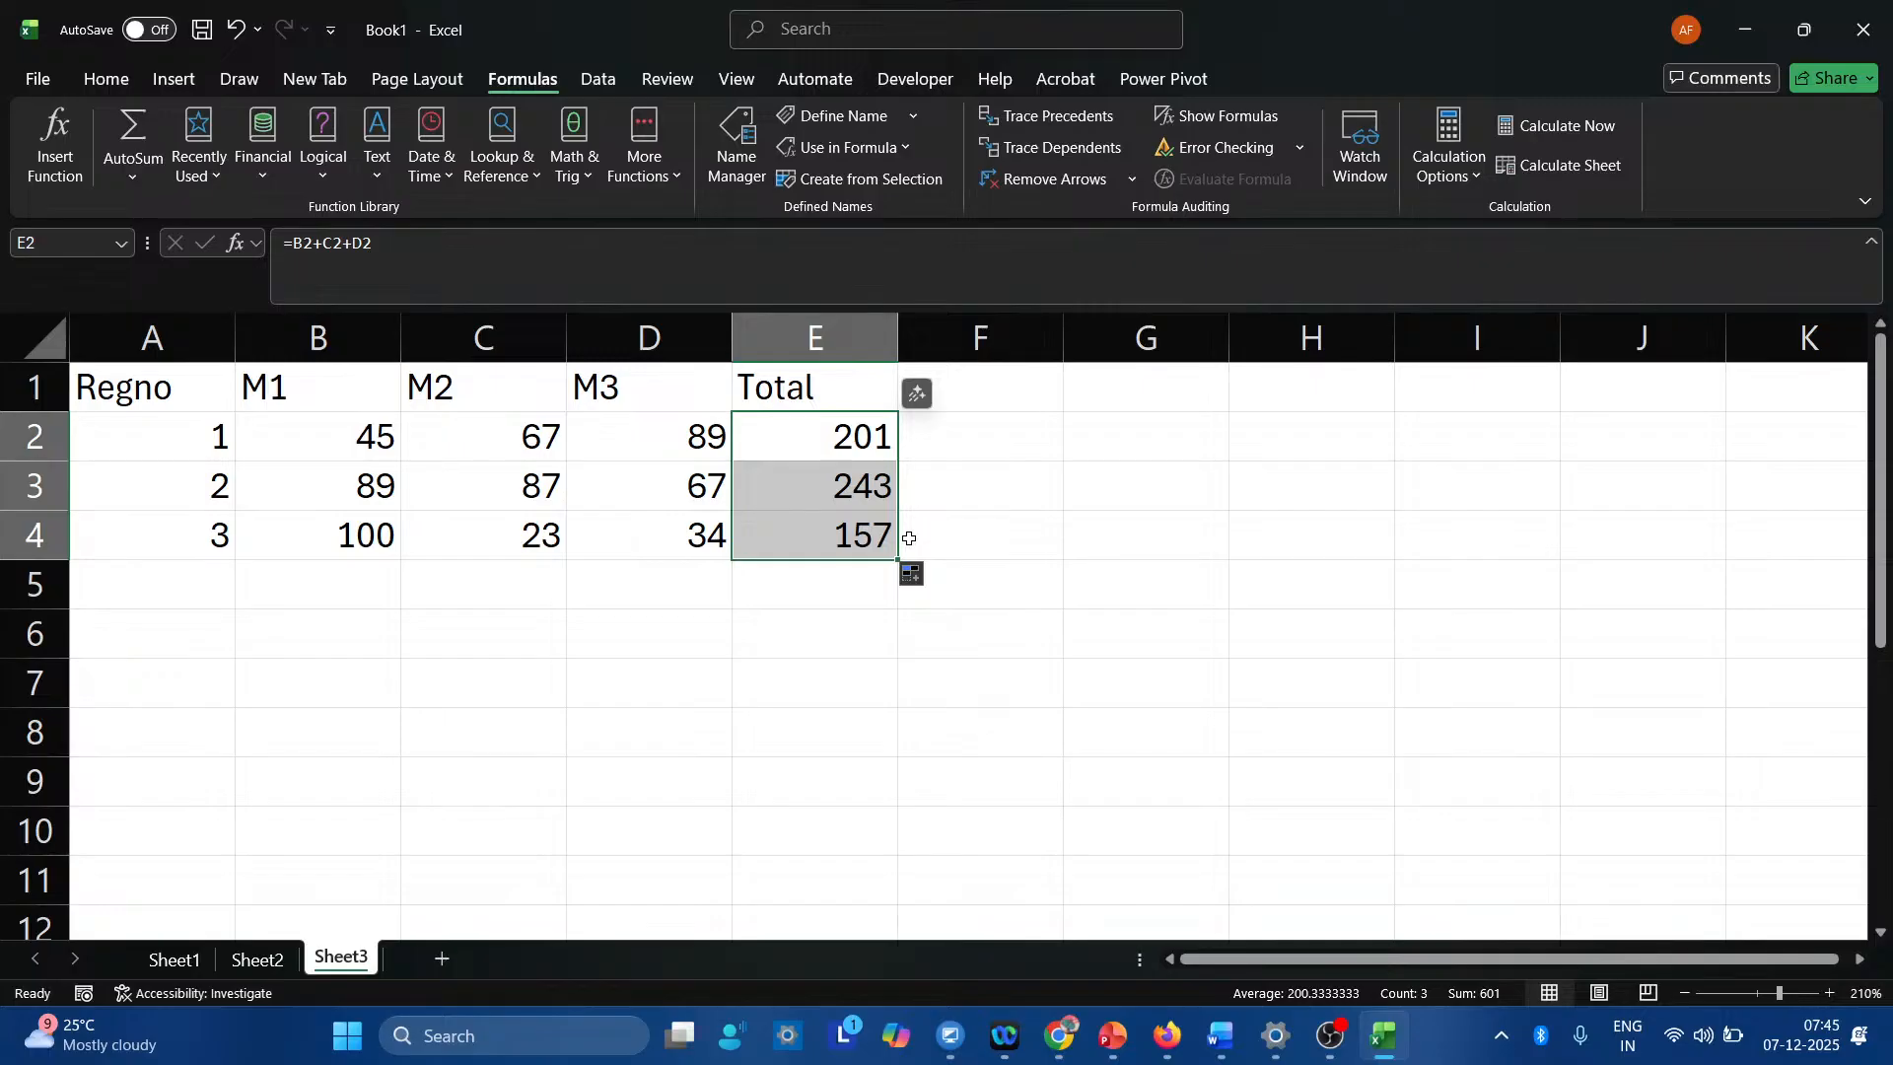
Compare the cell references in the copied Total formula in E3 with those in the original formula in E2.
{"action": "key", "text": "Down"}
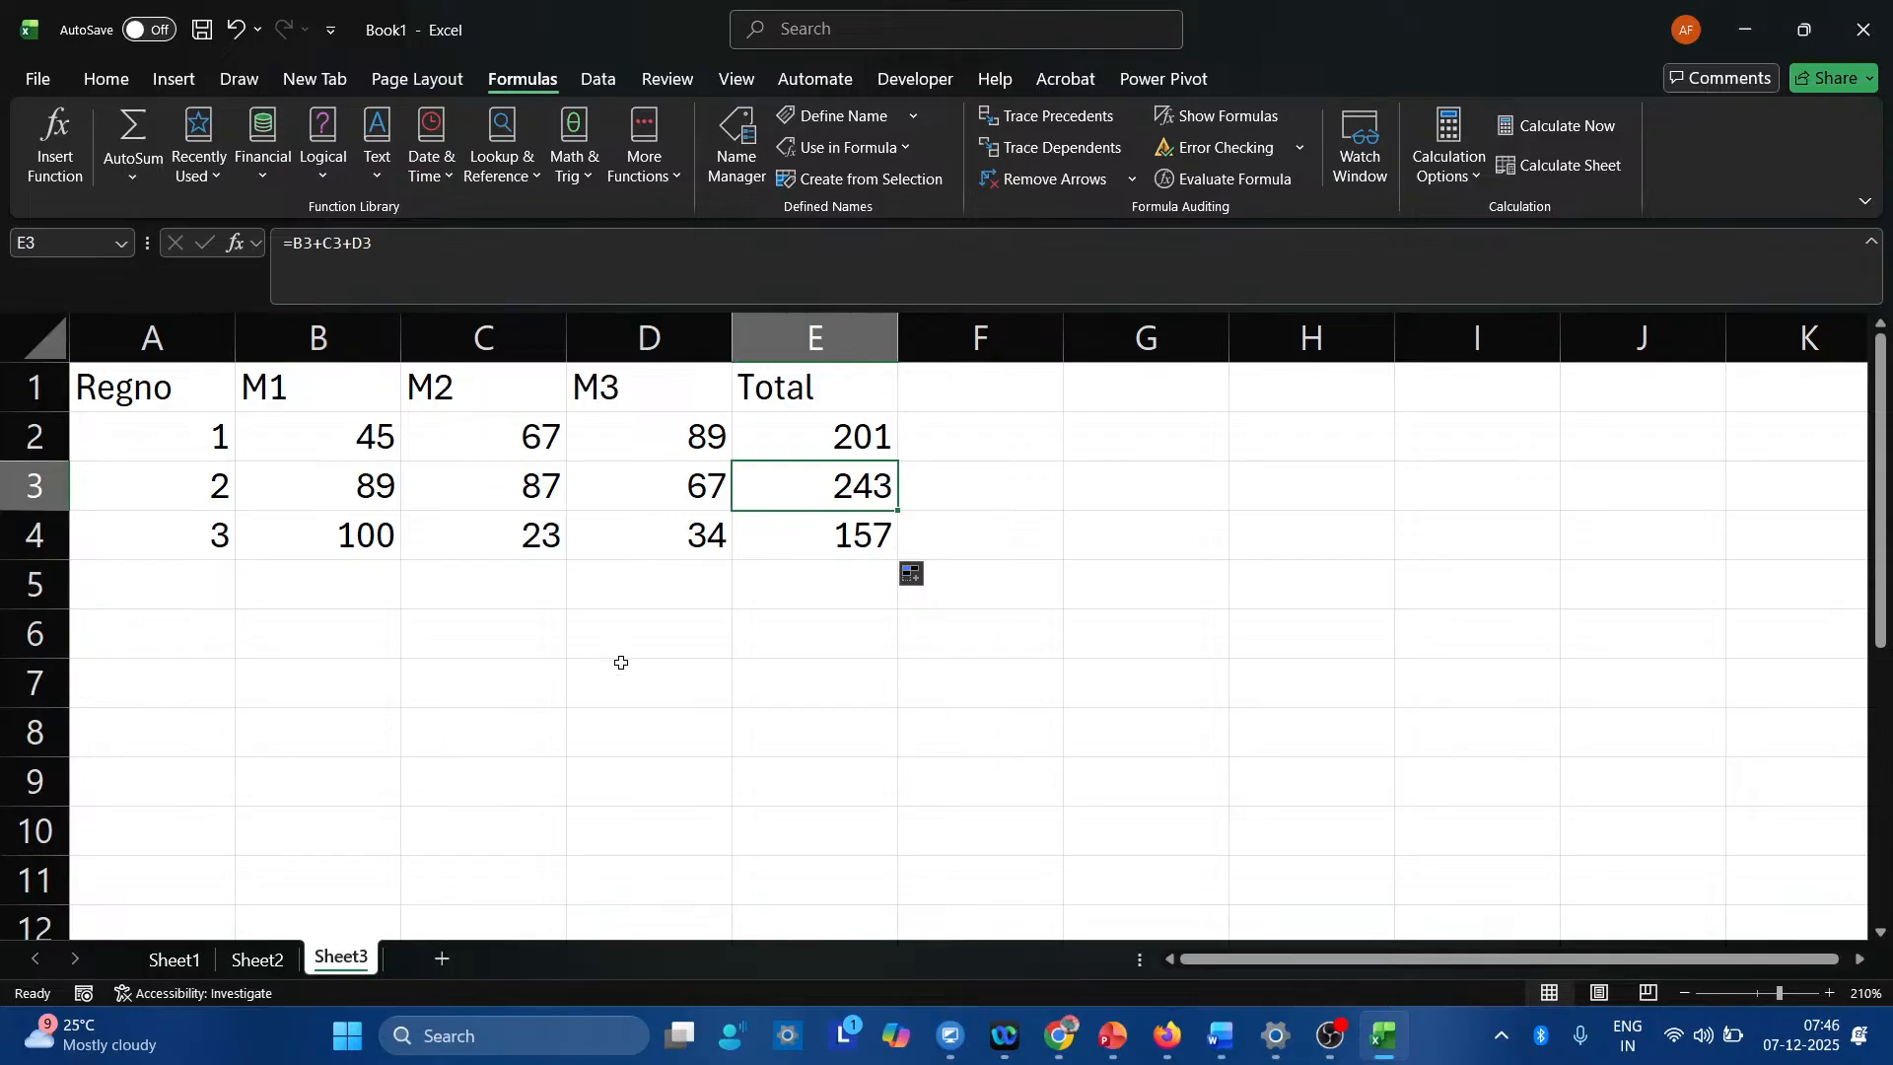
{"action": "key", "text": "F2"}
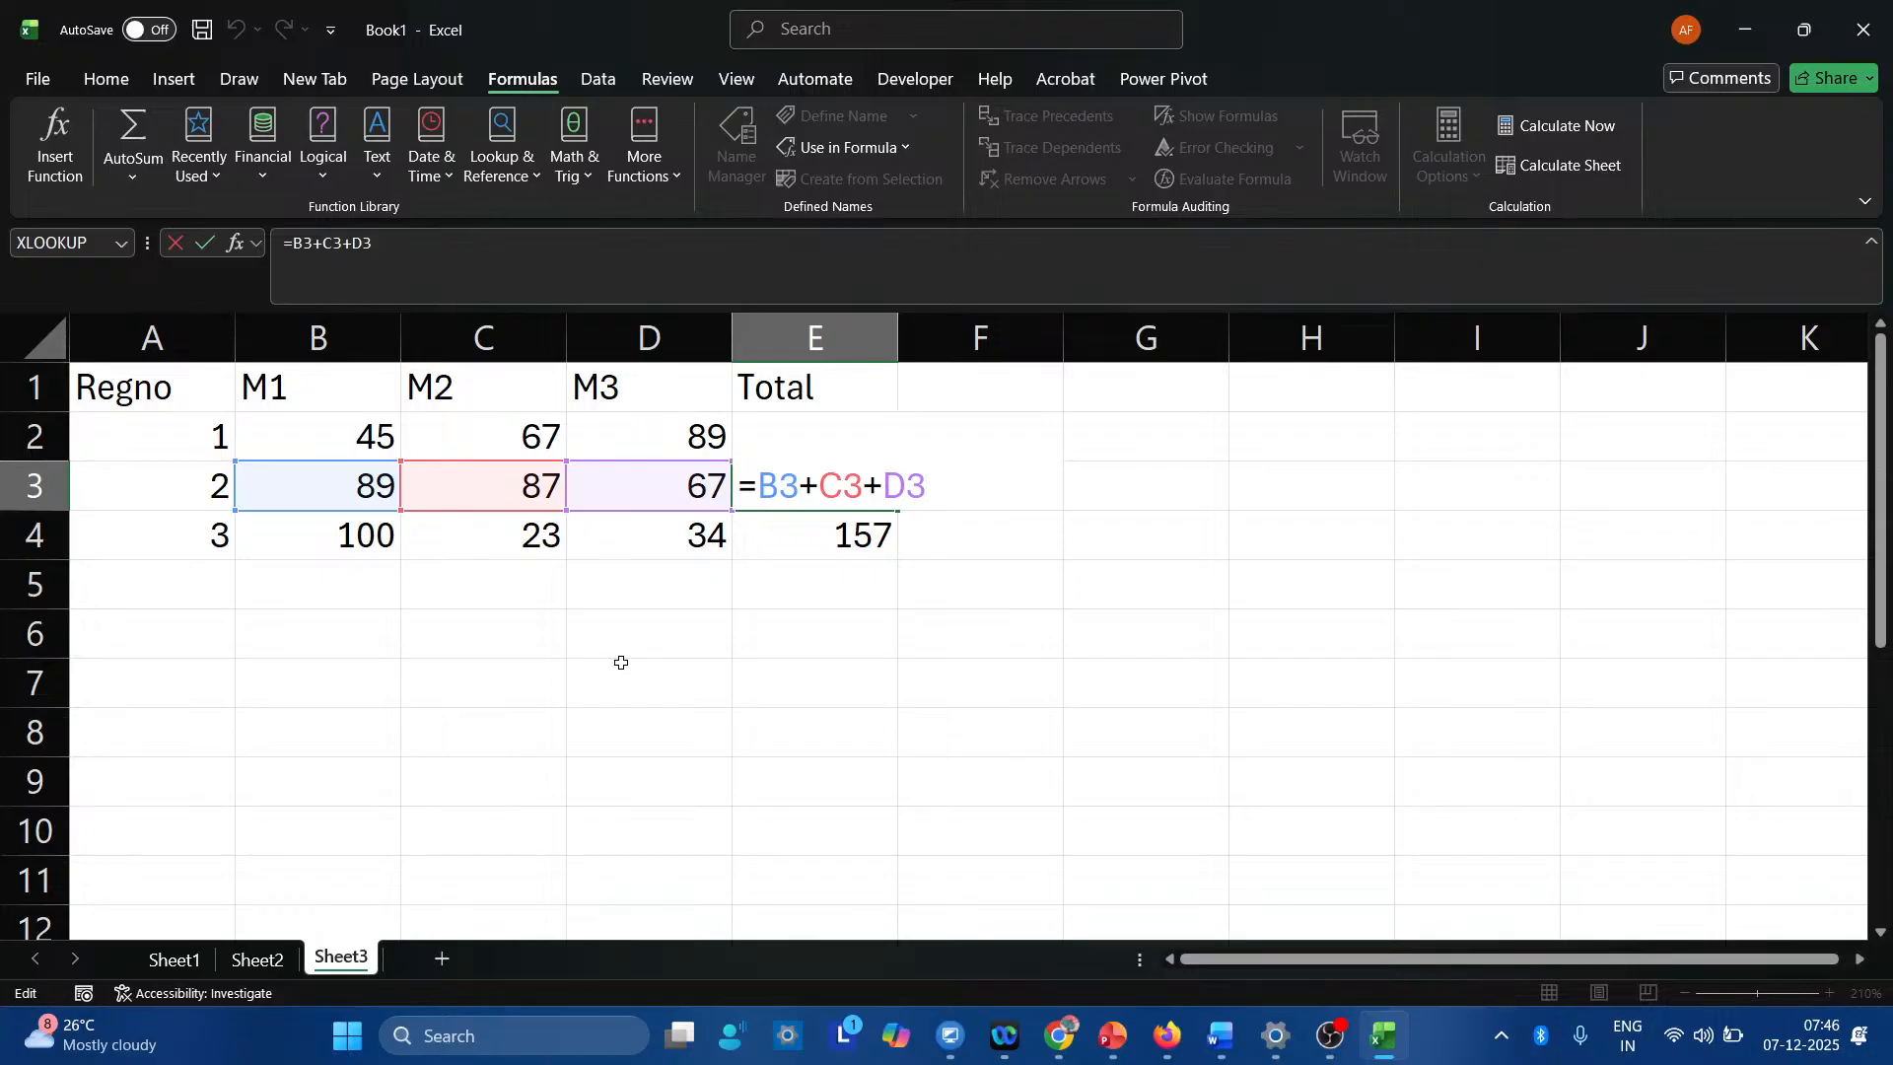
{"action": "key", "text": "Return"}
{"action": "key", "text": "Up"}
{"action": "key", "text": "Up"}
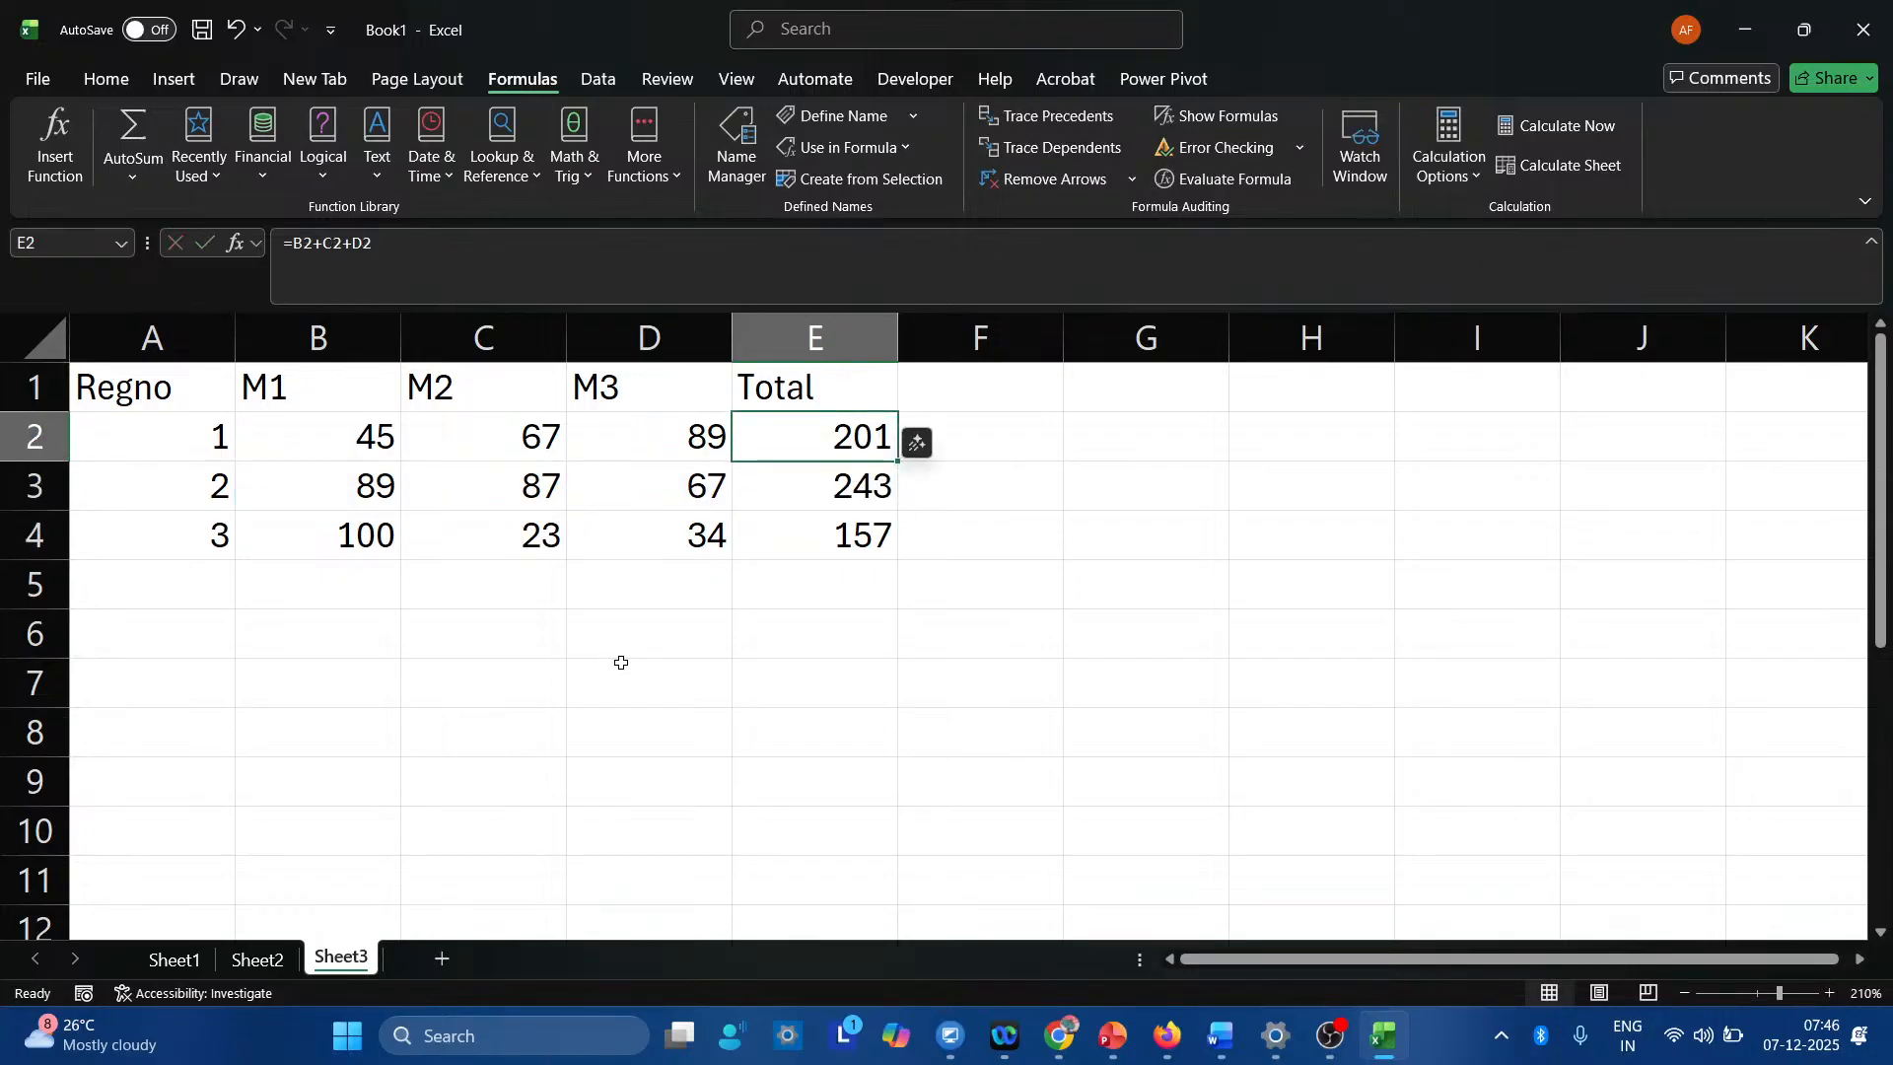
{"action": "key", "text": "F2"}
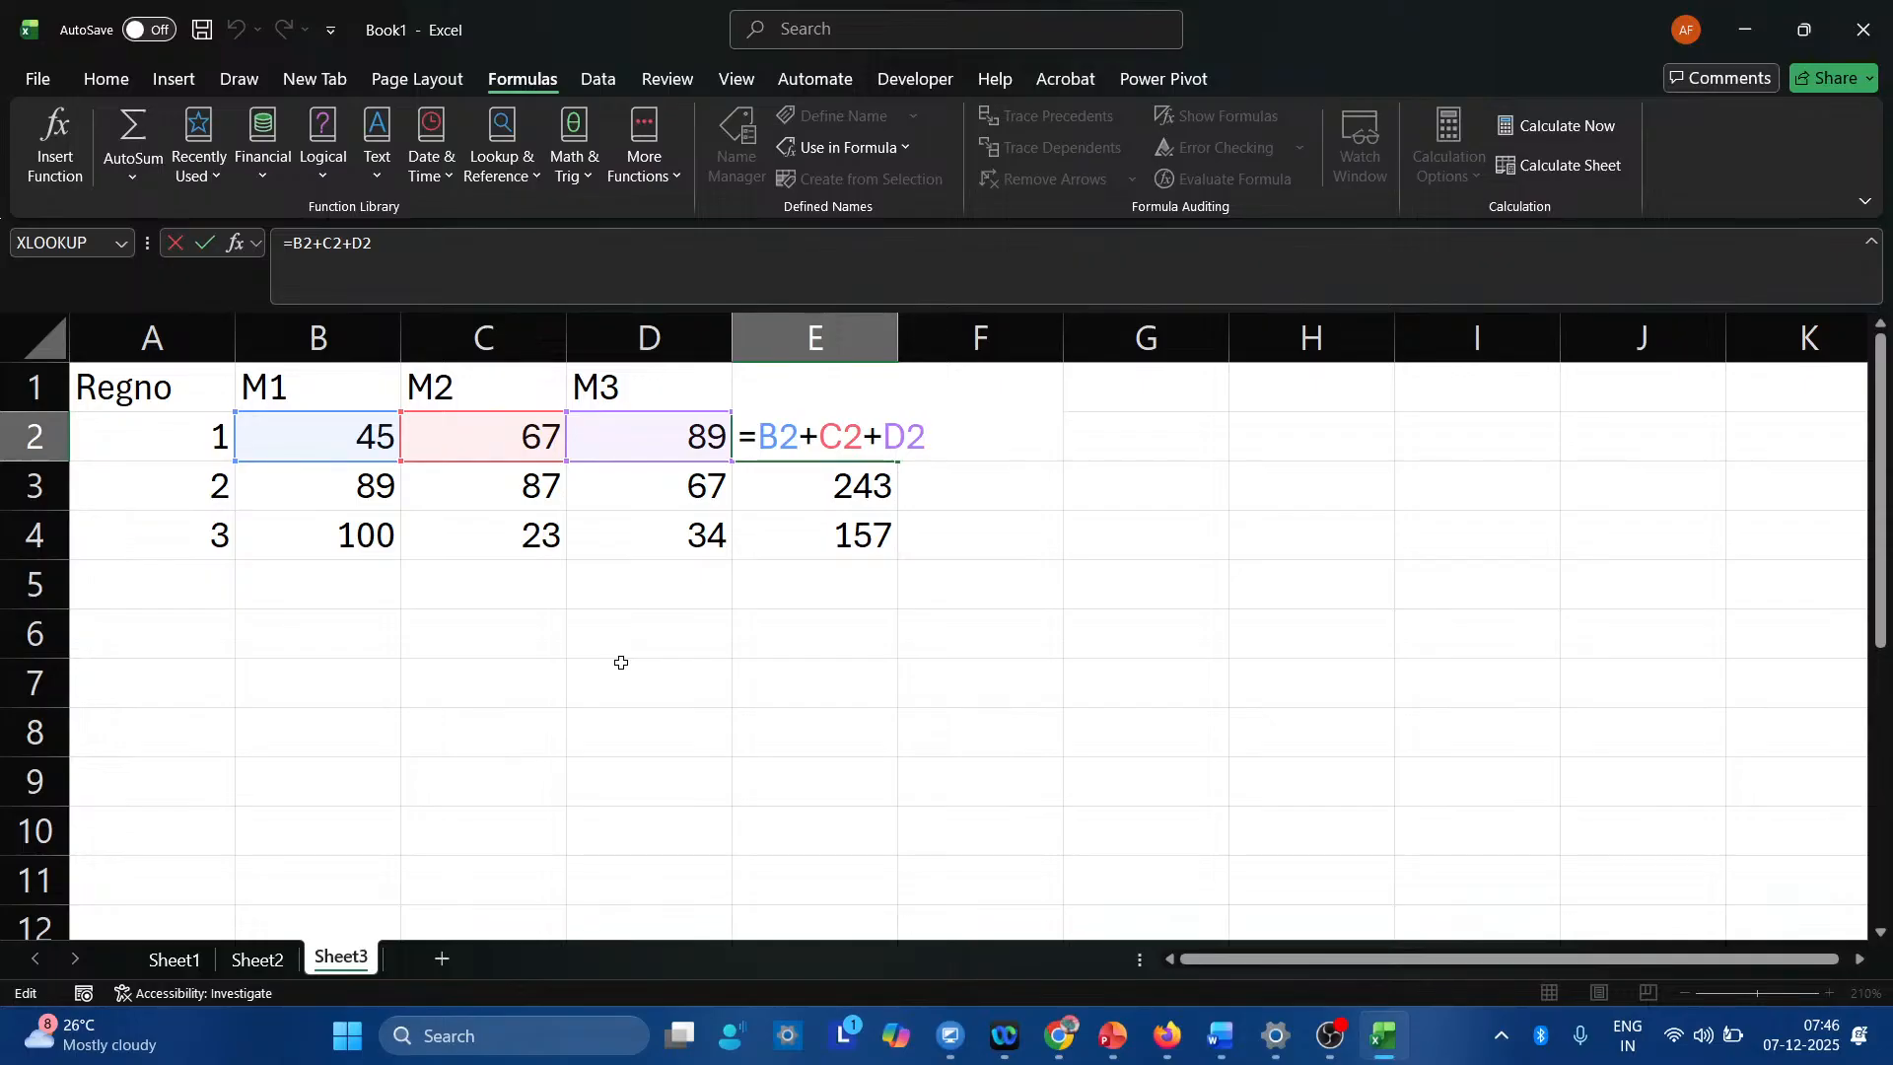
{"action": "key", "text": "Return"}
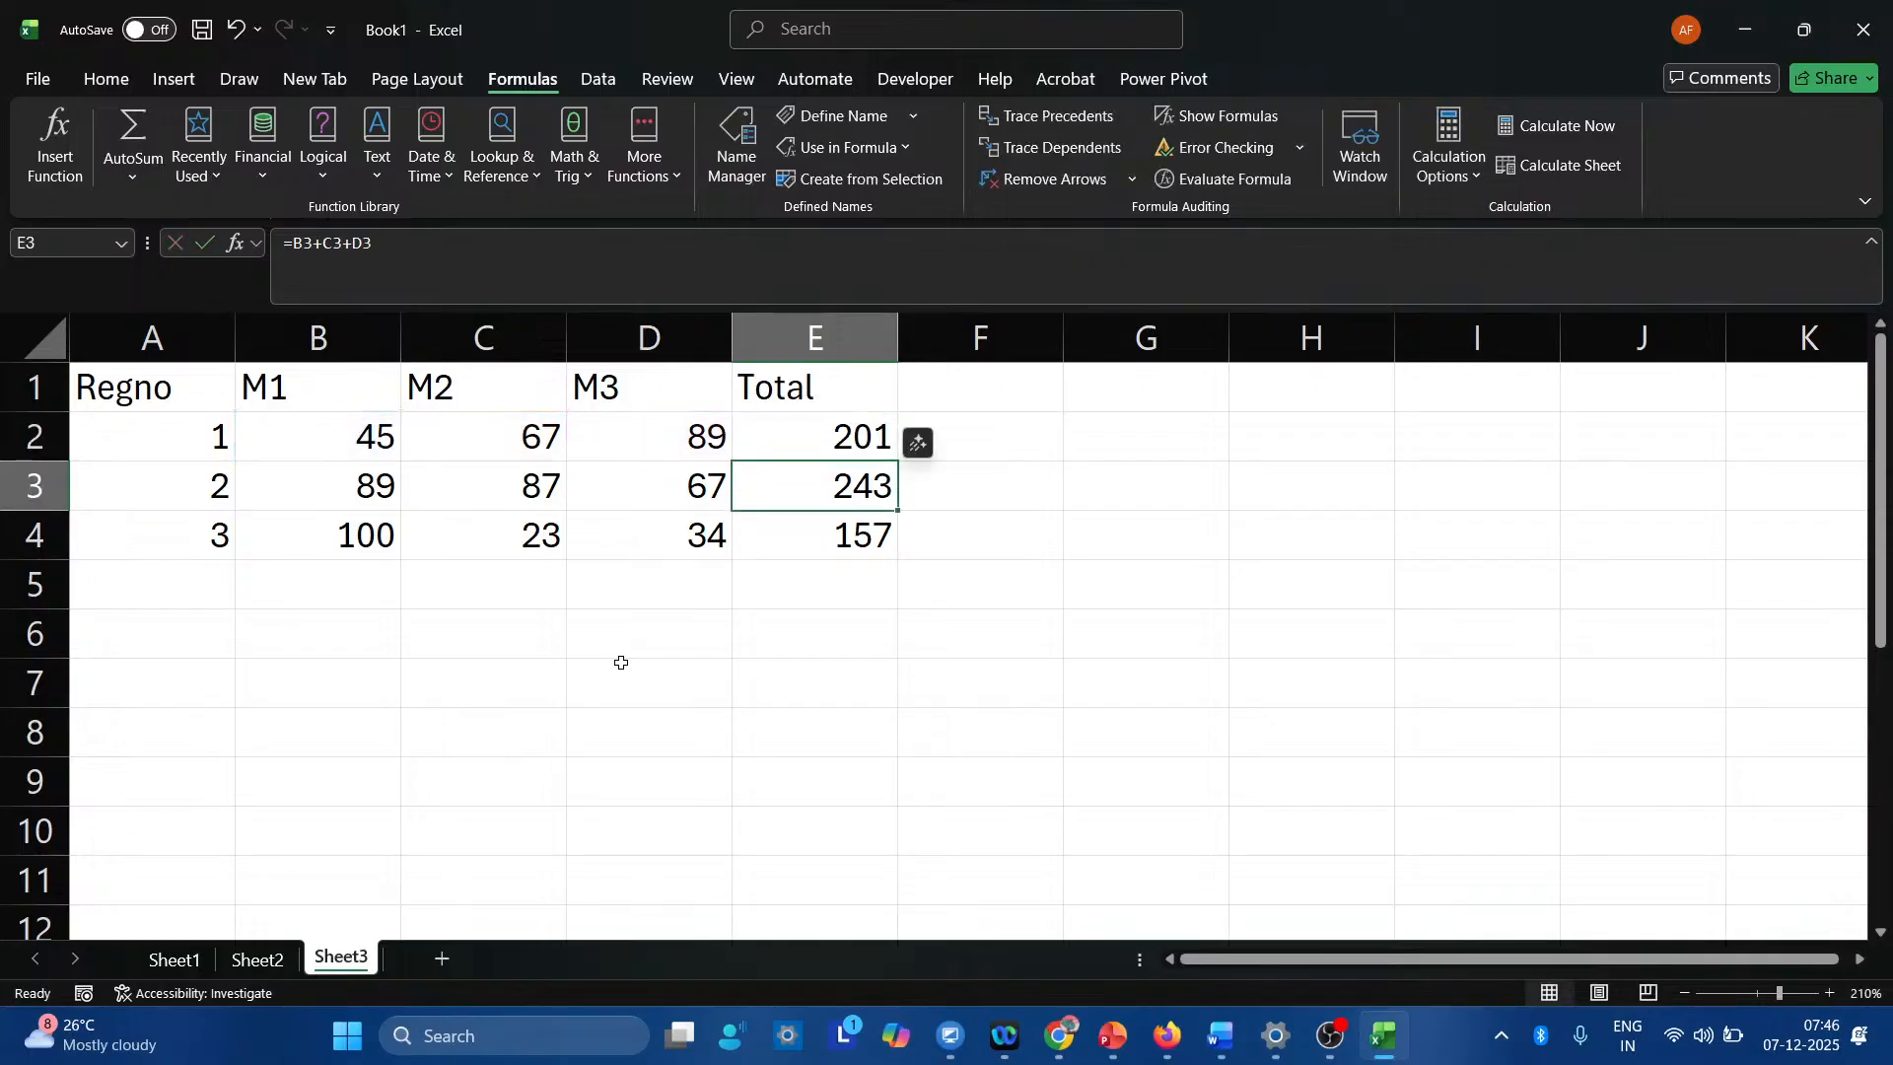
Fill the Total formula from E2 down to E4 again and inspect the cell references of the copy in E3.
{"action": "key", "text": "Up"}
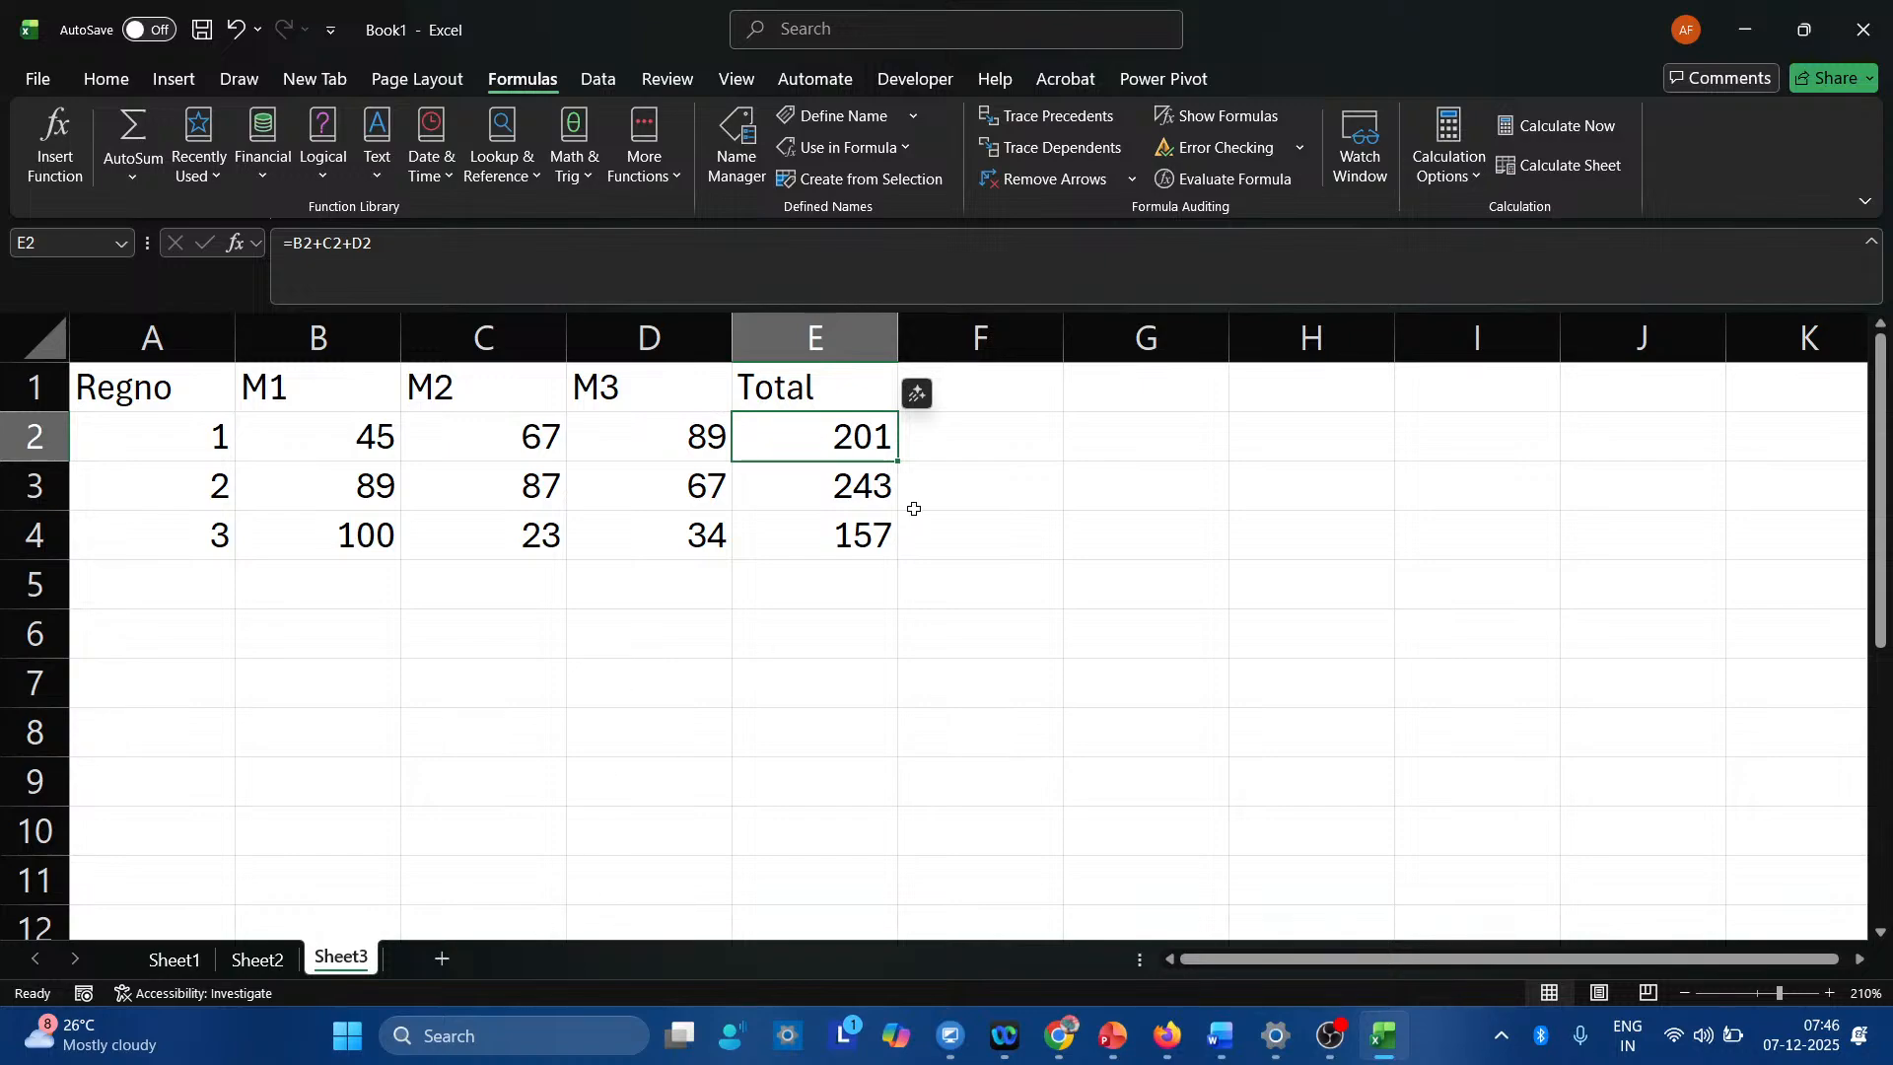
{"action": "left_click_drag", "start_coordinate": [899, 461], "coordinate": [896, 541]}
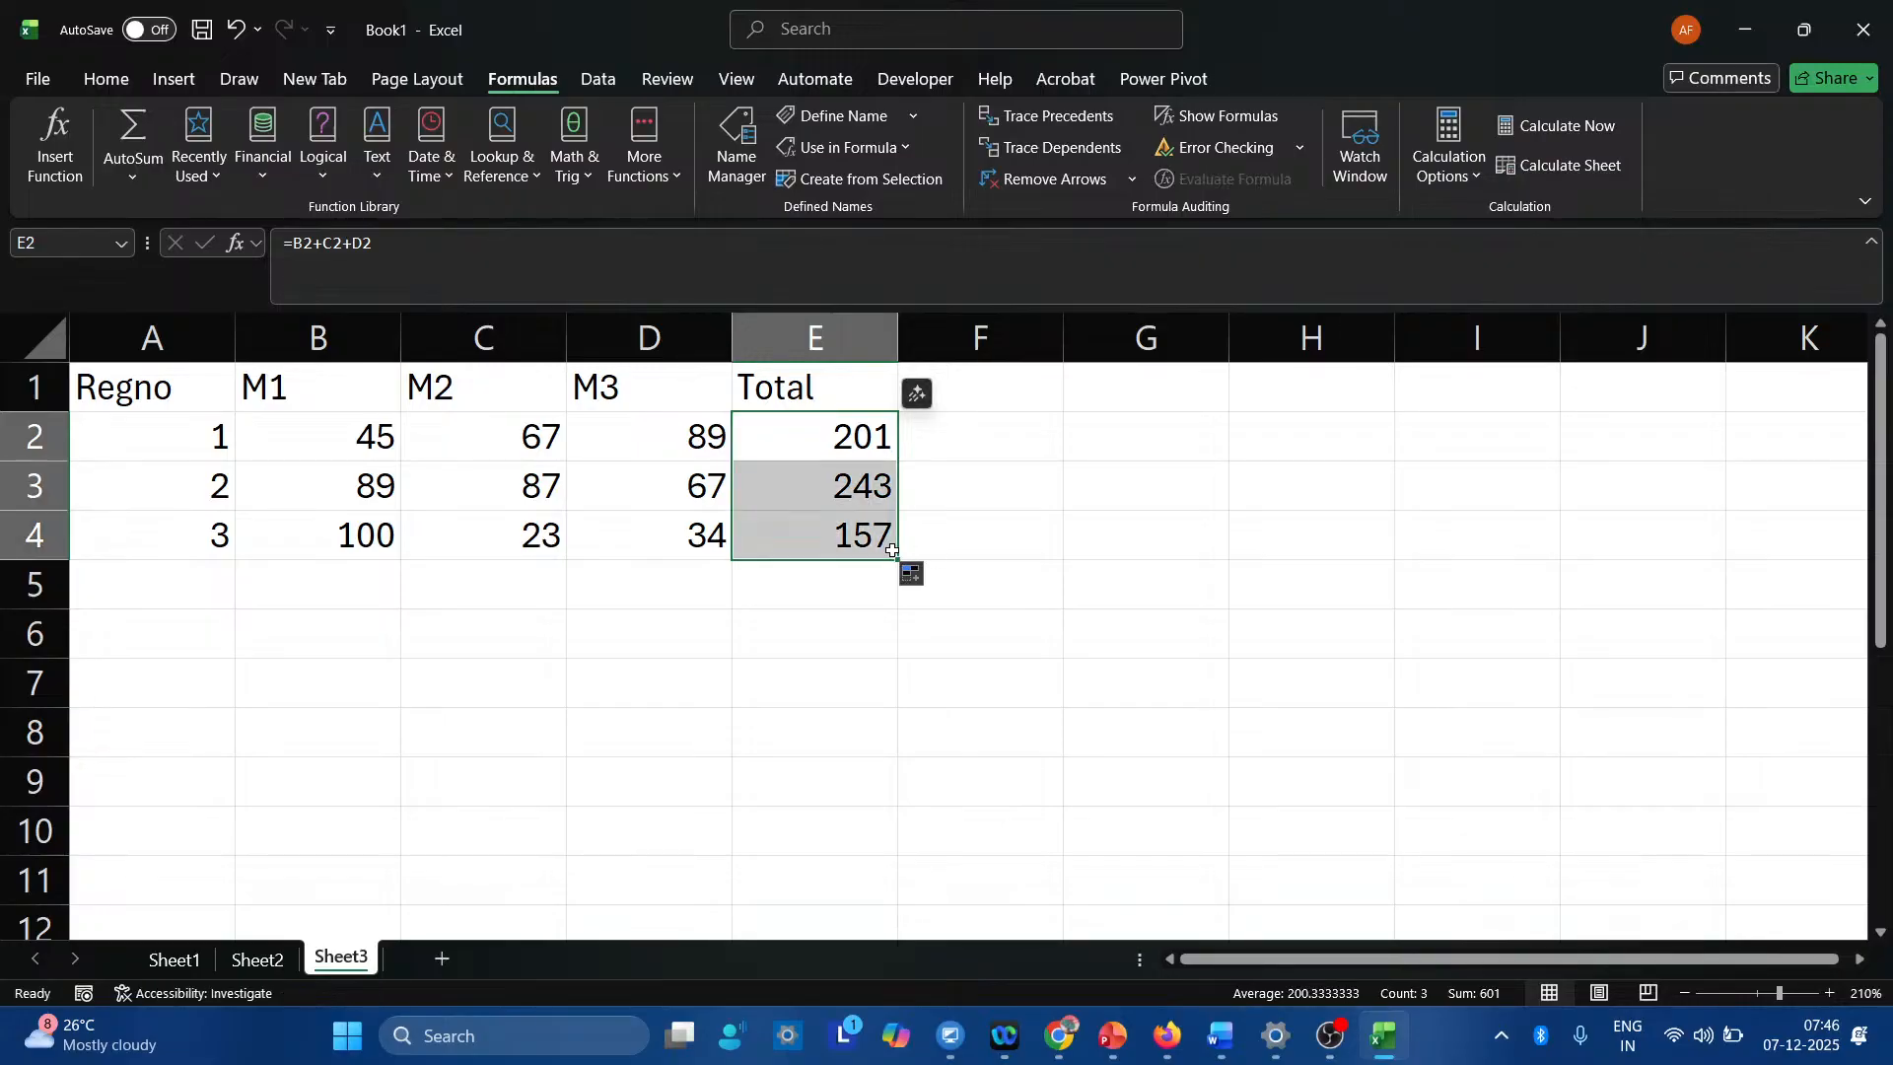
{"action": "left_click", "coordinate": [860, 485]}
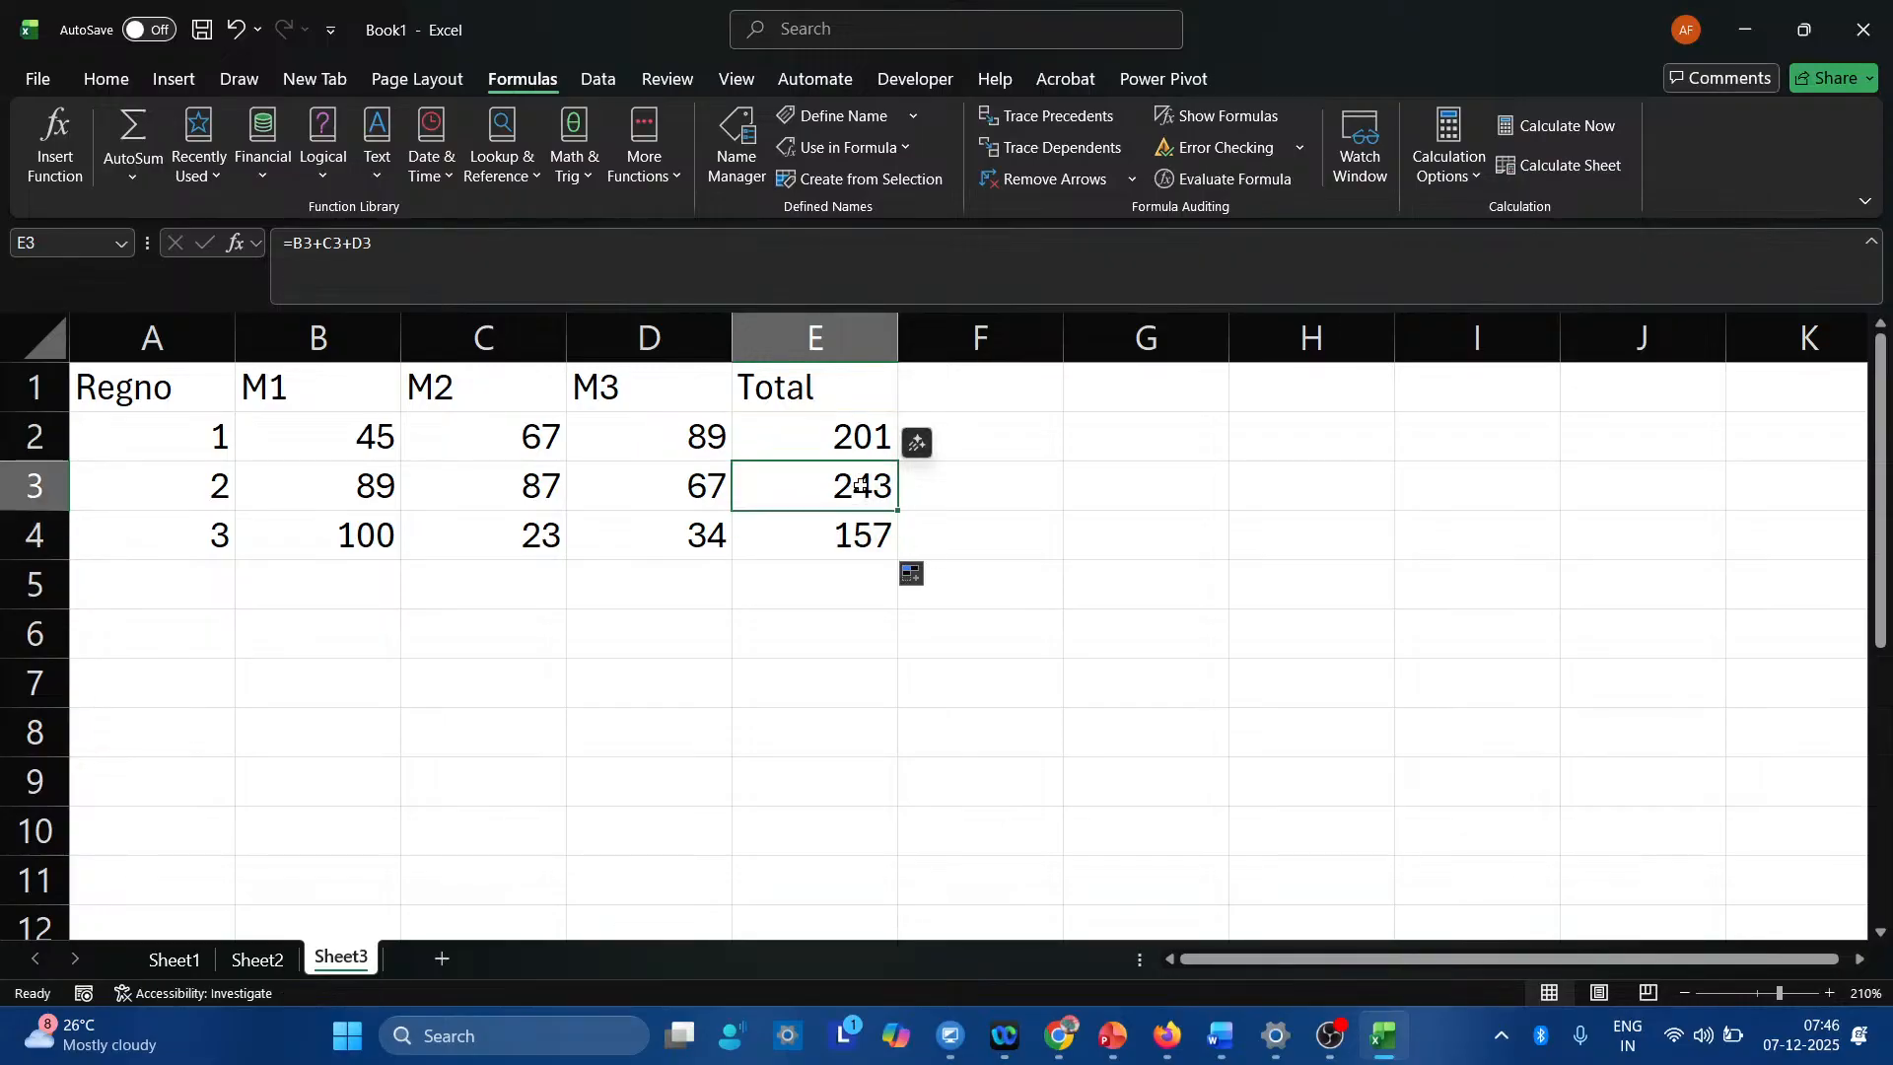
{"action": "double_click", "coordinate": [861, 485]}
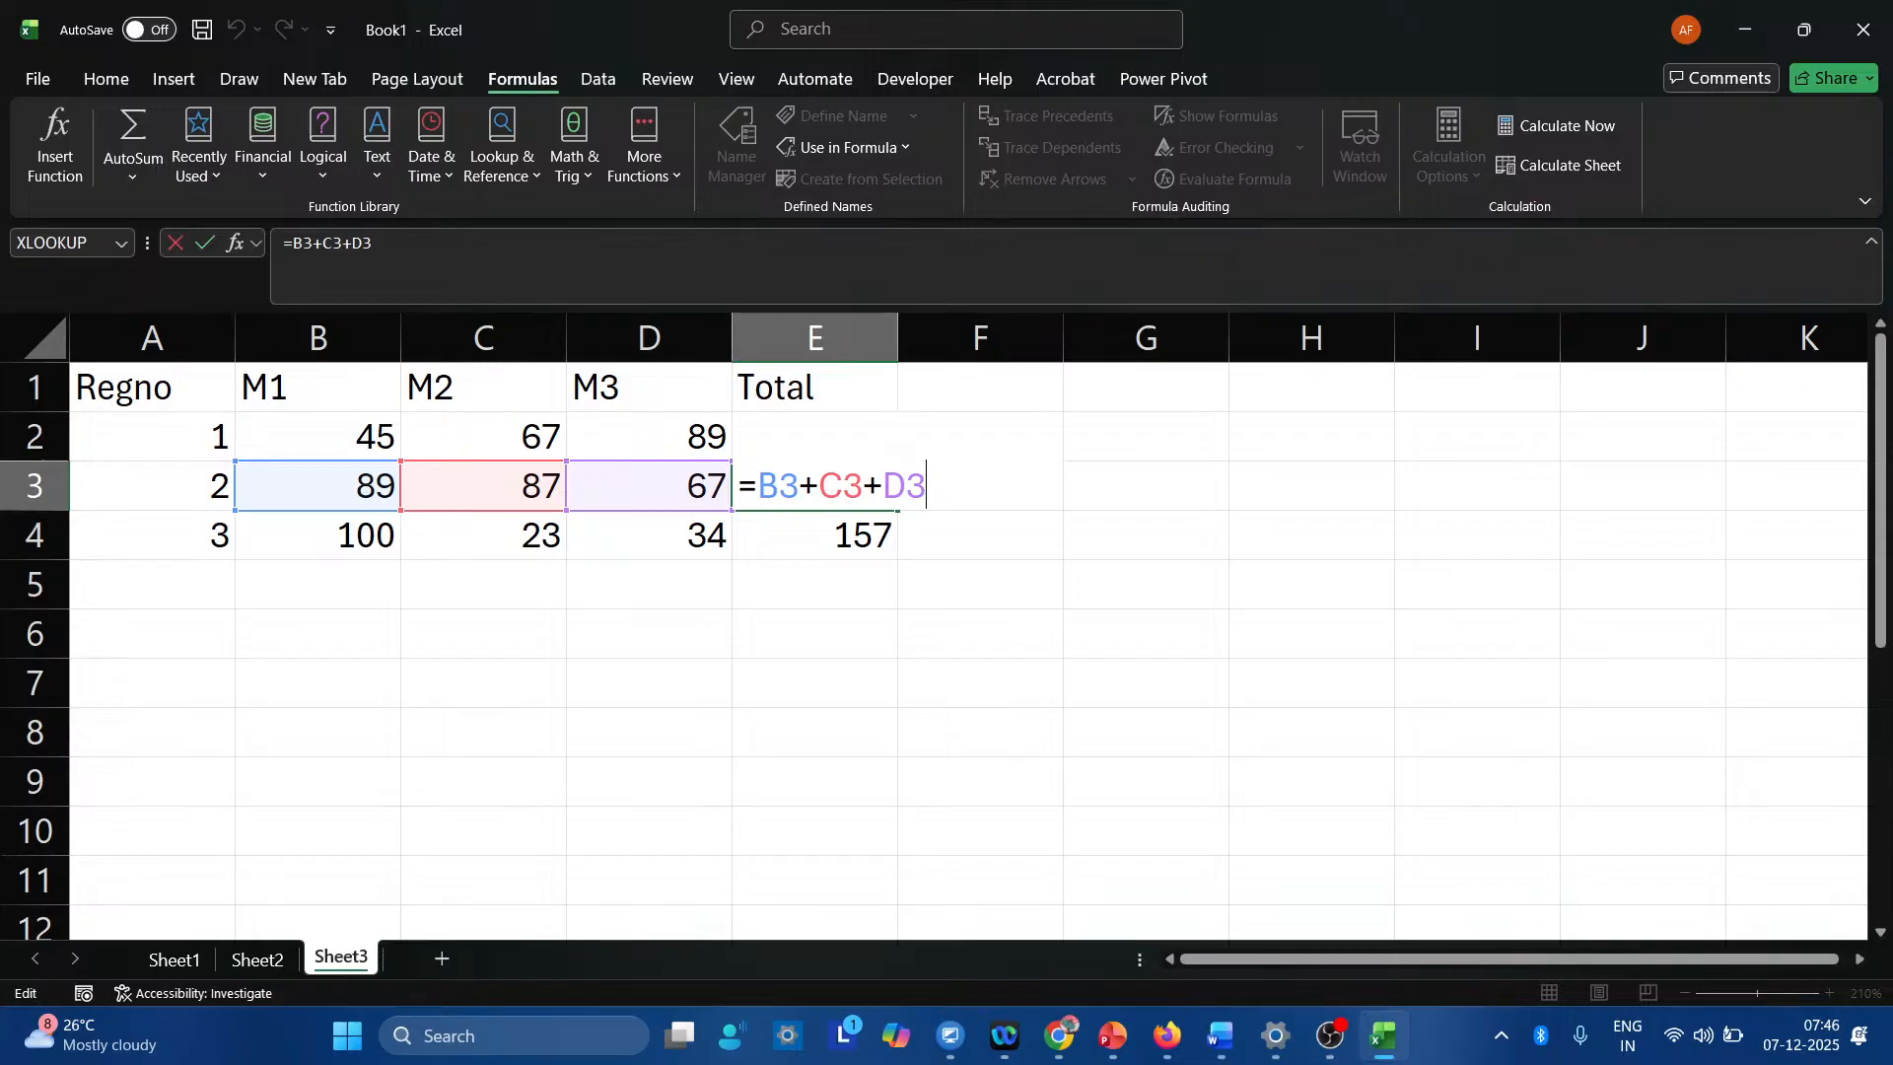
{"action": "key", "text": "Return"}
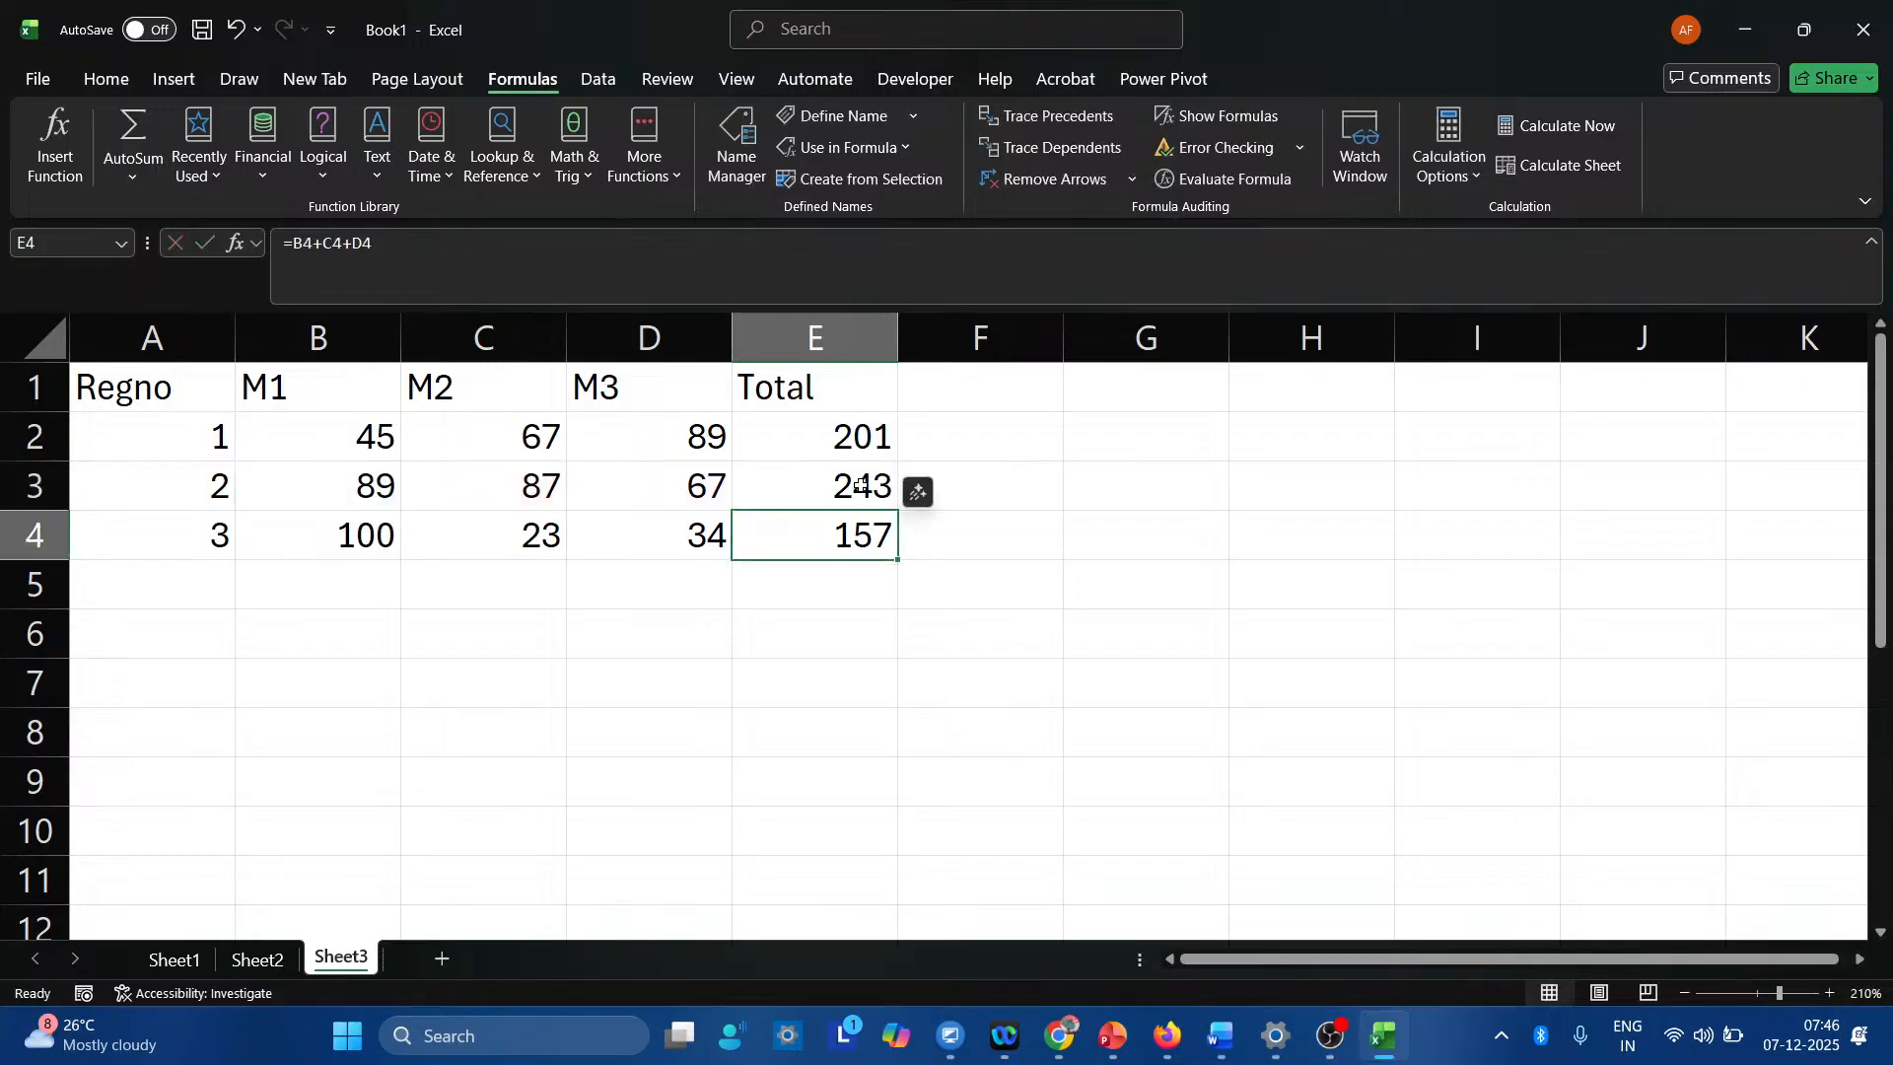
{"action": "key", "text": "Up"}
{"action": "key", "text": "Up"}
{"action": "key", "text": "Down"}
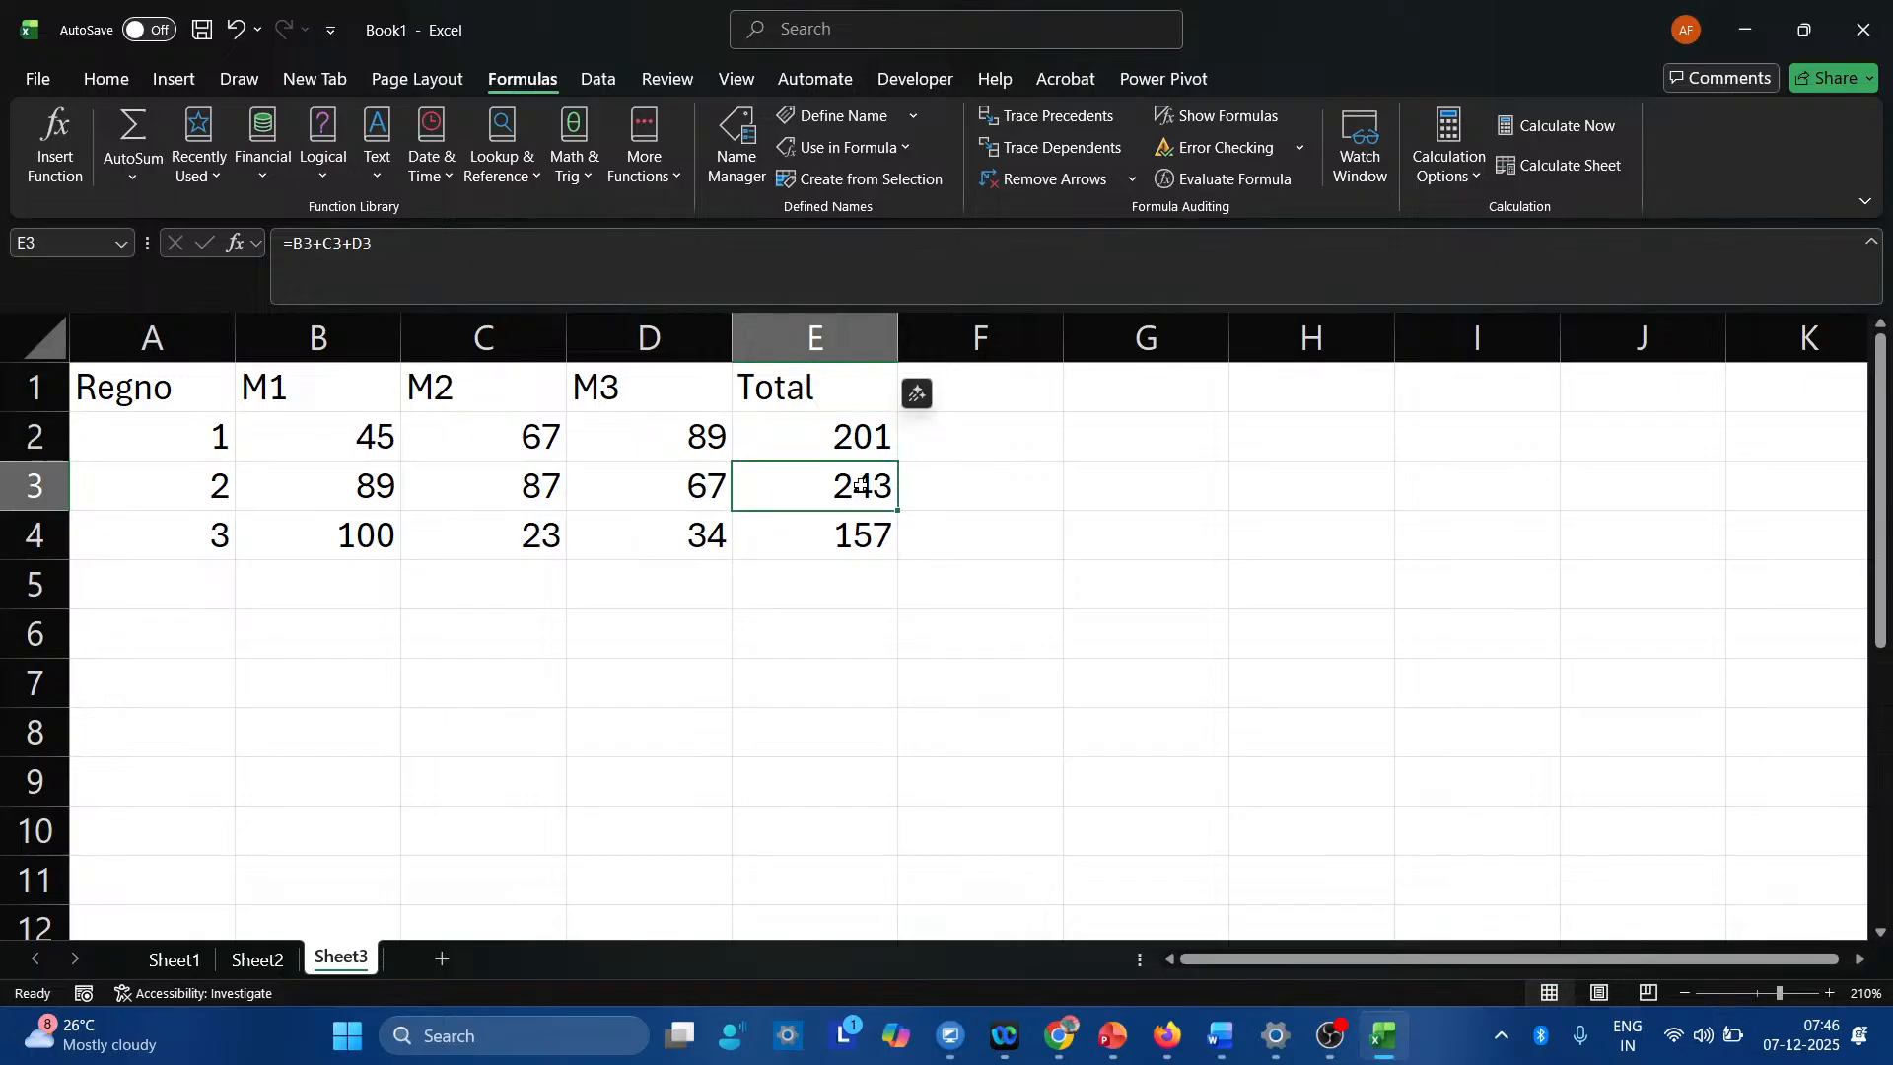
Review the Total formulas in column E and inspect the cell references of the formula in E2.
{"action": "key", "text": "Down"}
{"action": "key", "text": "Down"}
{"action": "key", "text": "Up"}
{"action": "key", "text": "Up"}
{"action": "key", "text": "Up"}
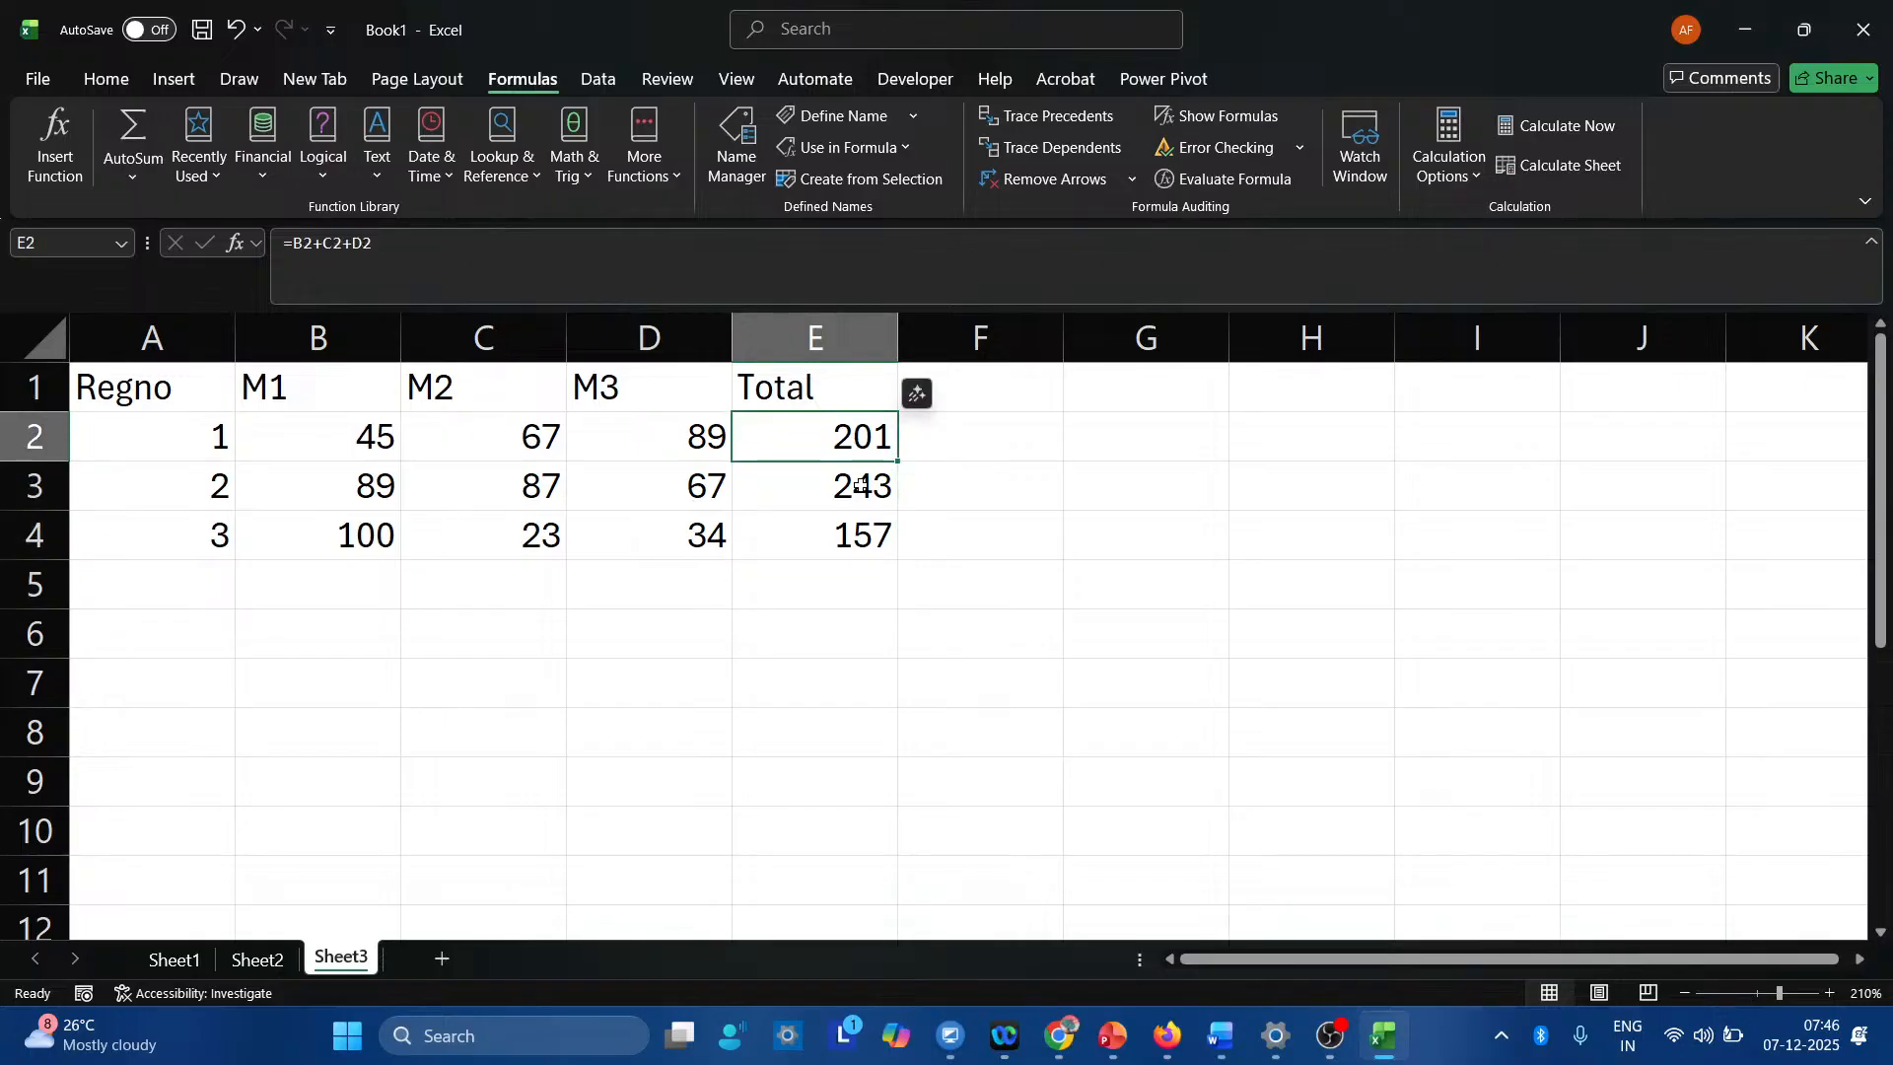
{"action": "key", "text": "F2"}
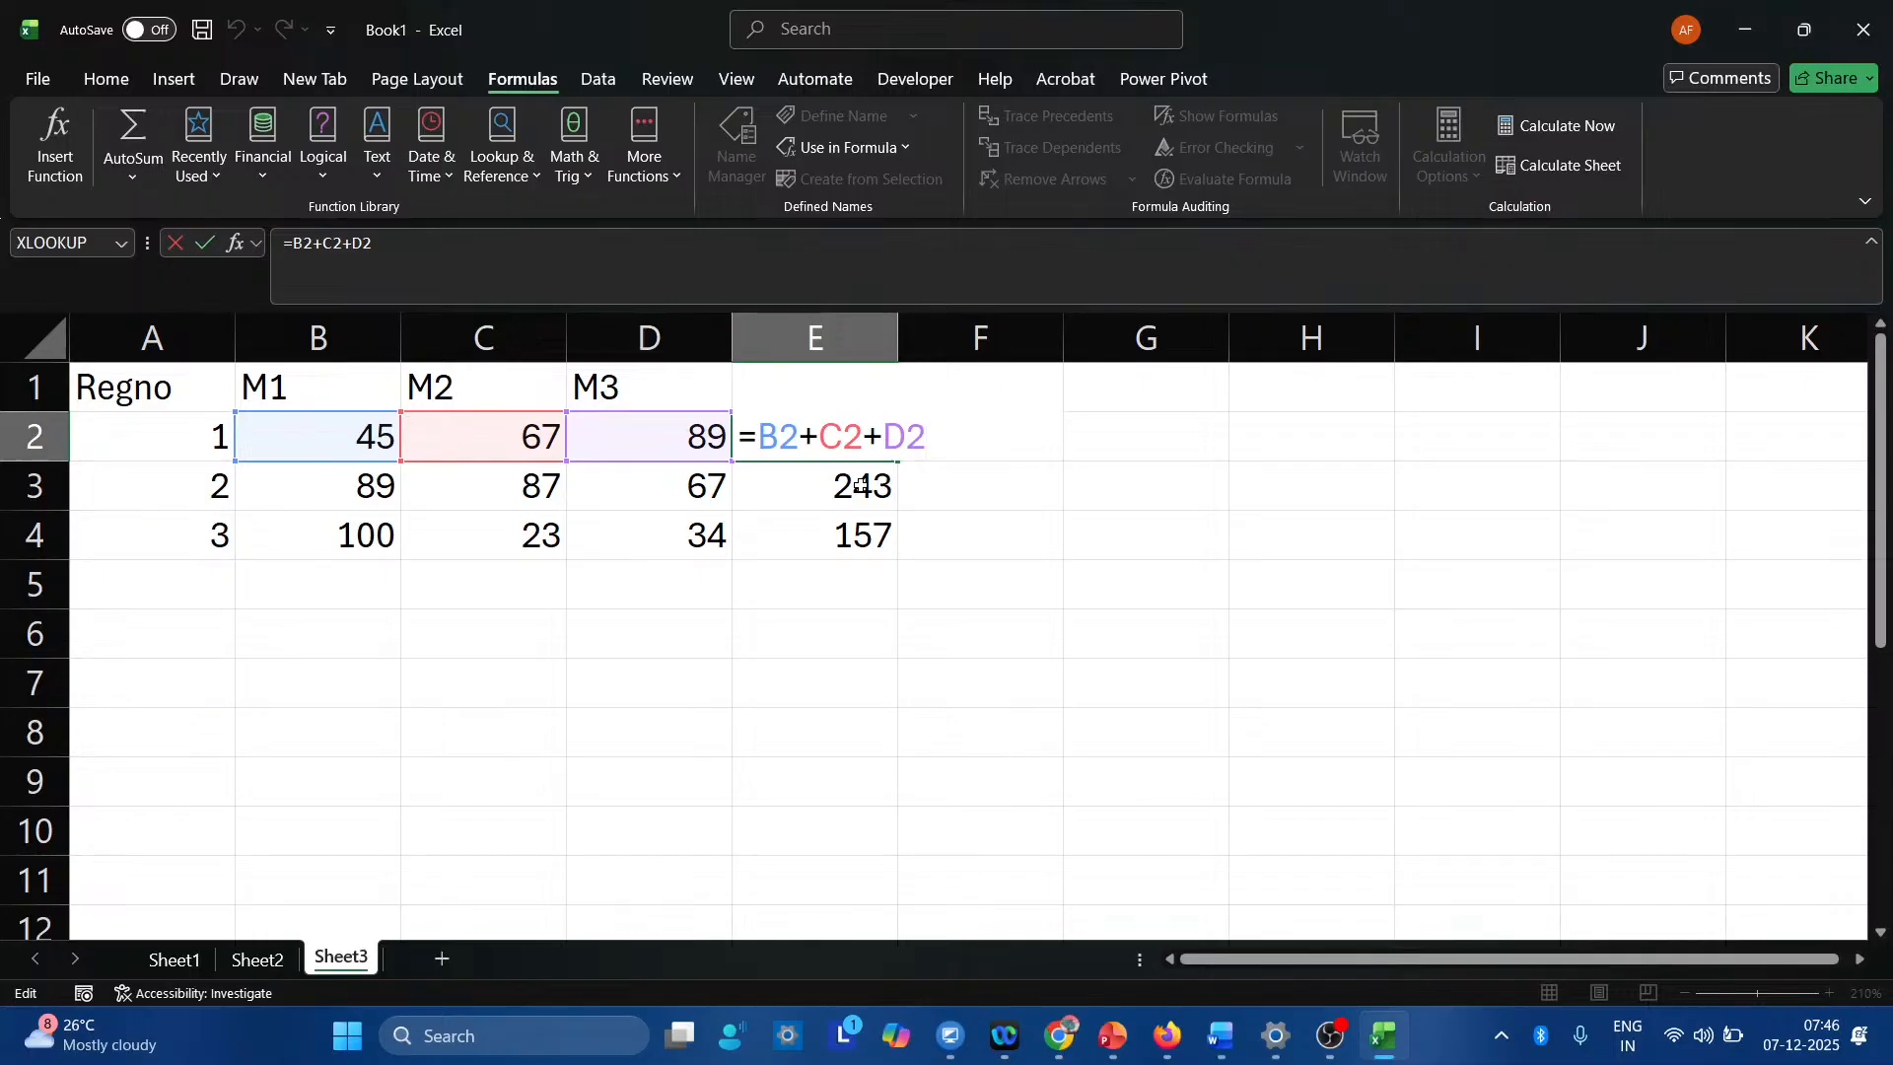
{"action": "key", "text": "Return"}
{"action": "key", "text": "Up"}
Enter the formula =sum(b2,c2,d2) in cell F2 and fill it down to F4.
{"action": "key", "text": "Right"}
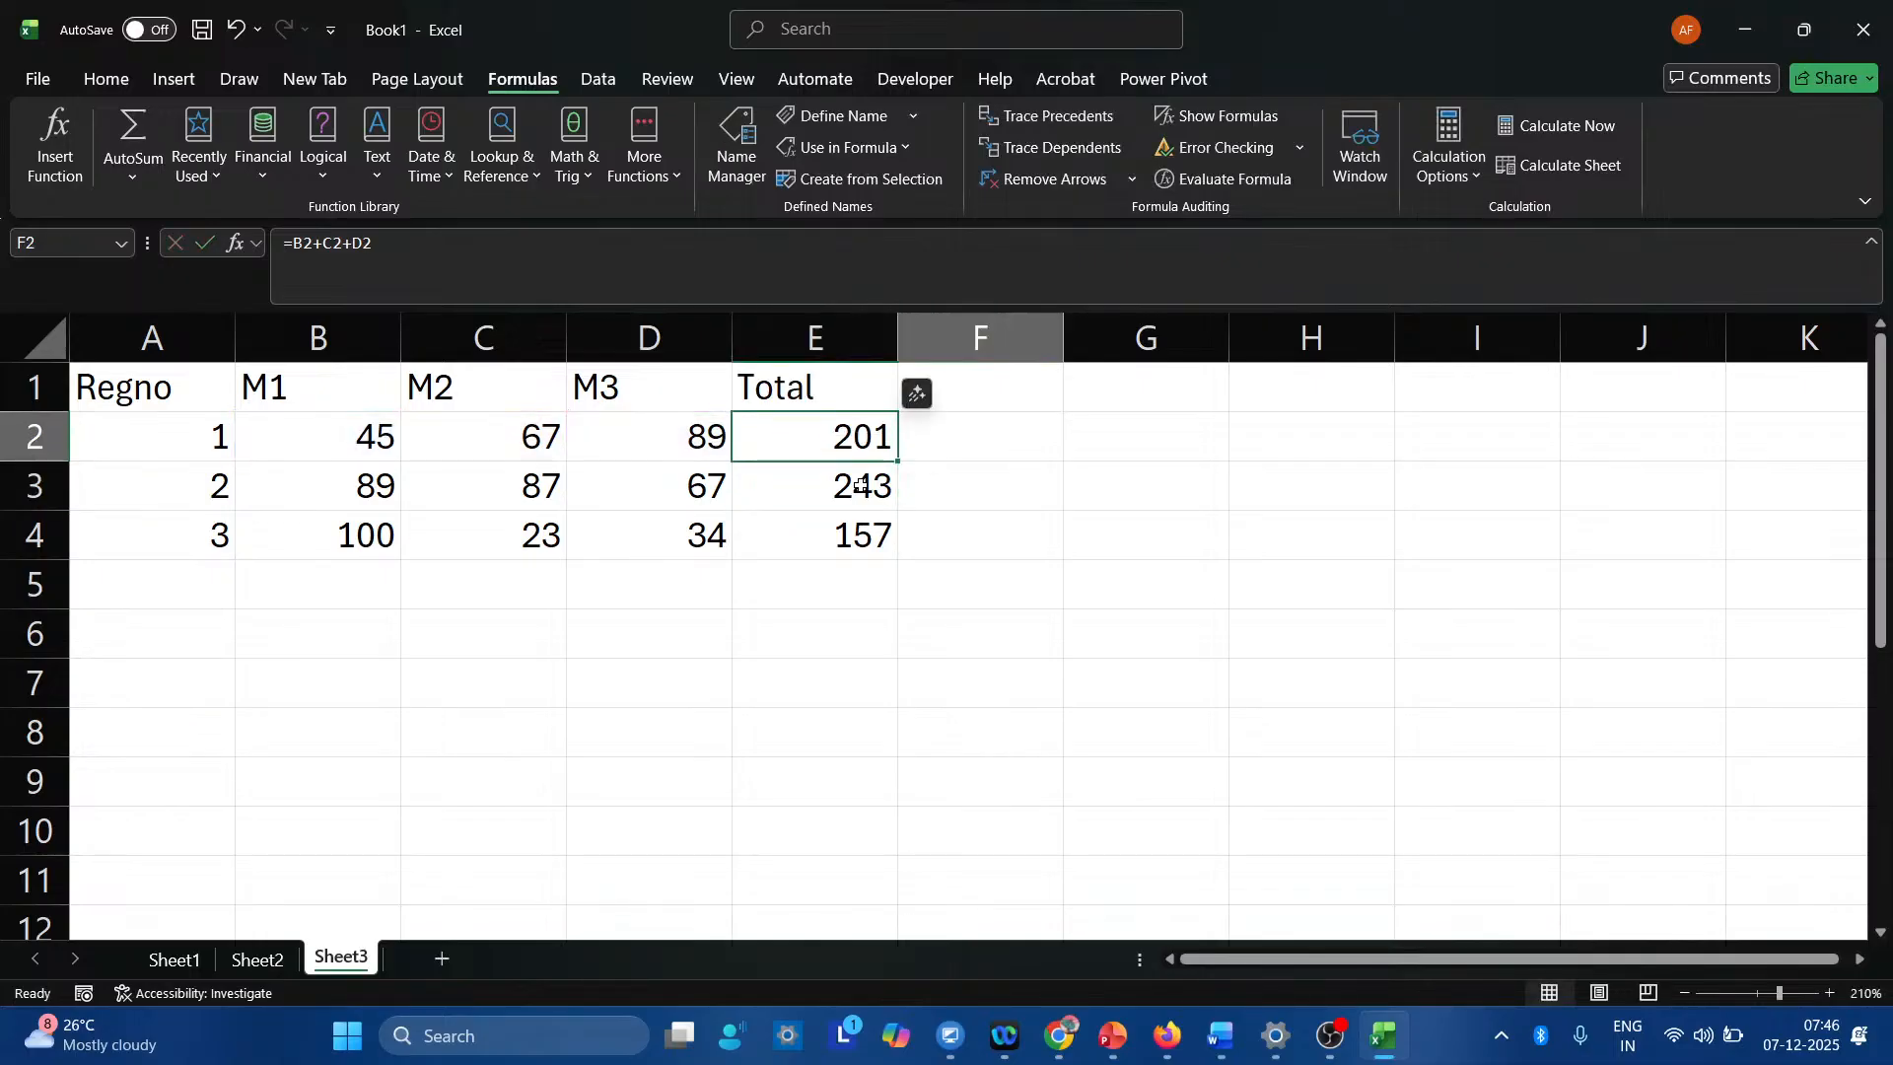
{"action": "type", "text": "="}
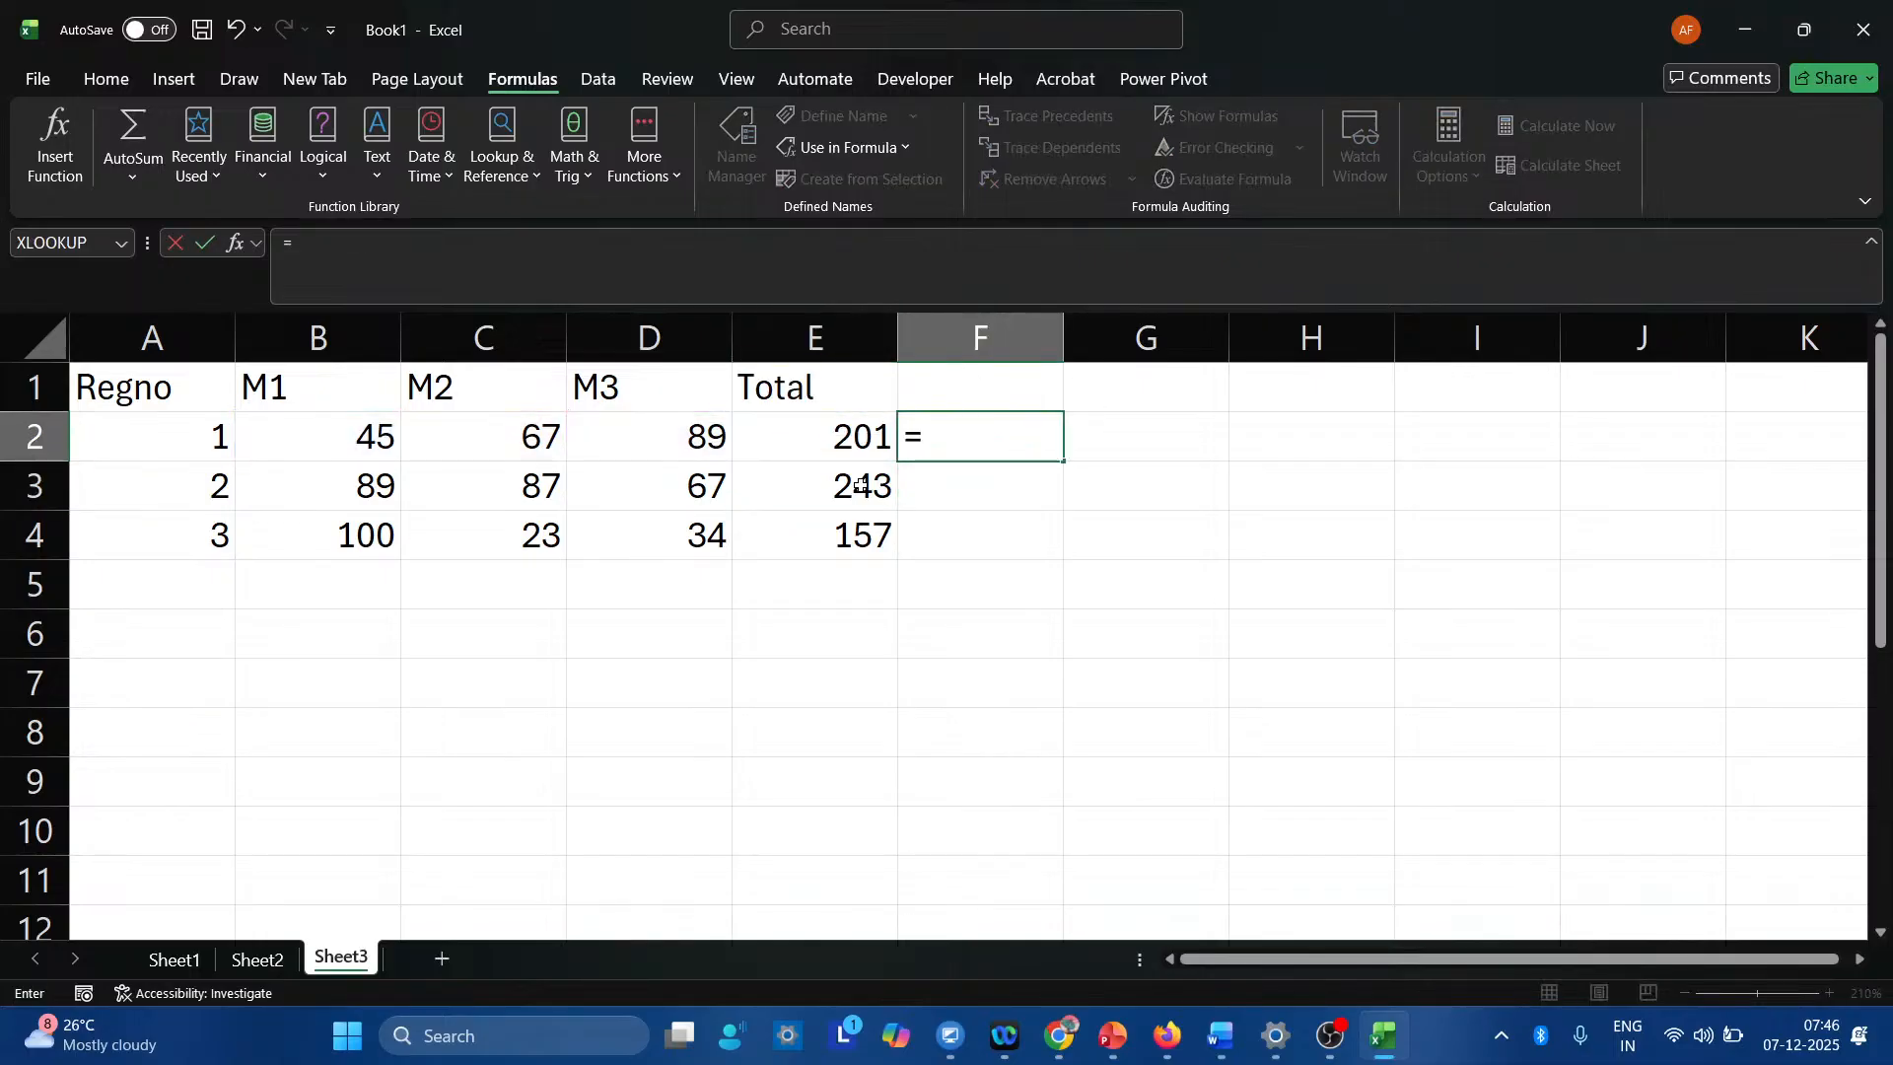
{"action": "type", "text": "su"}
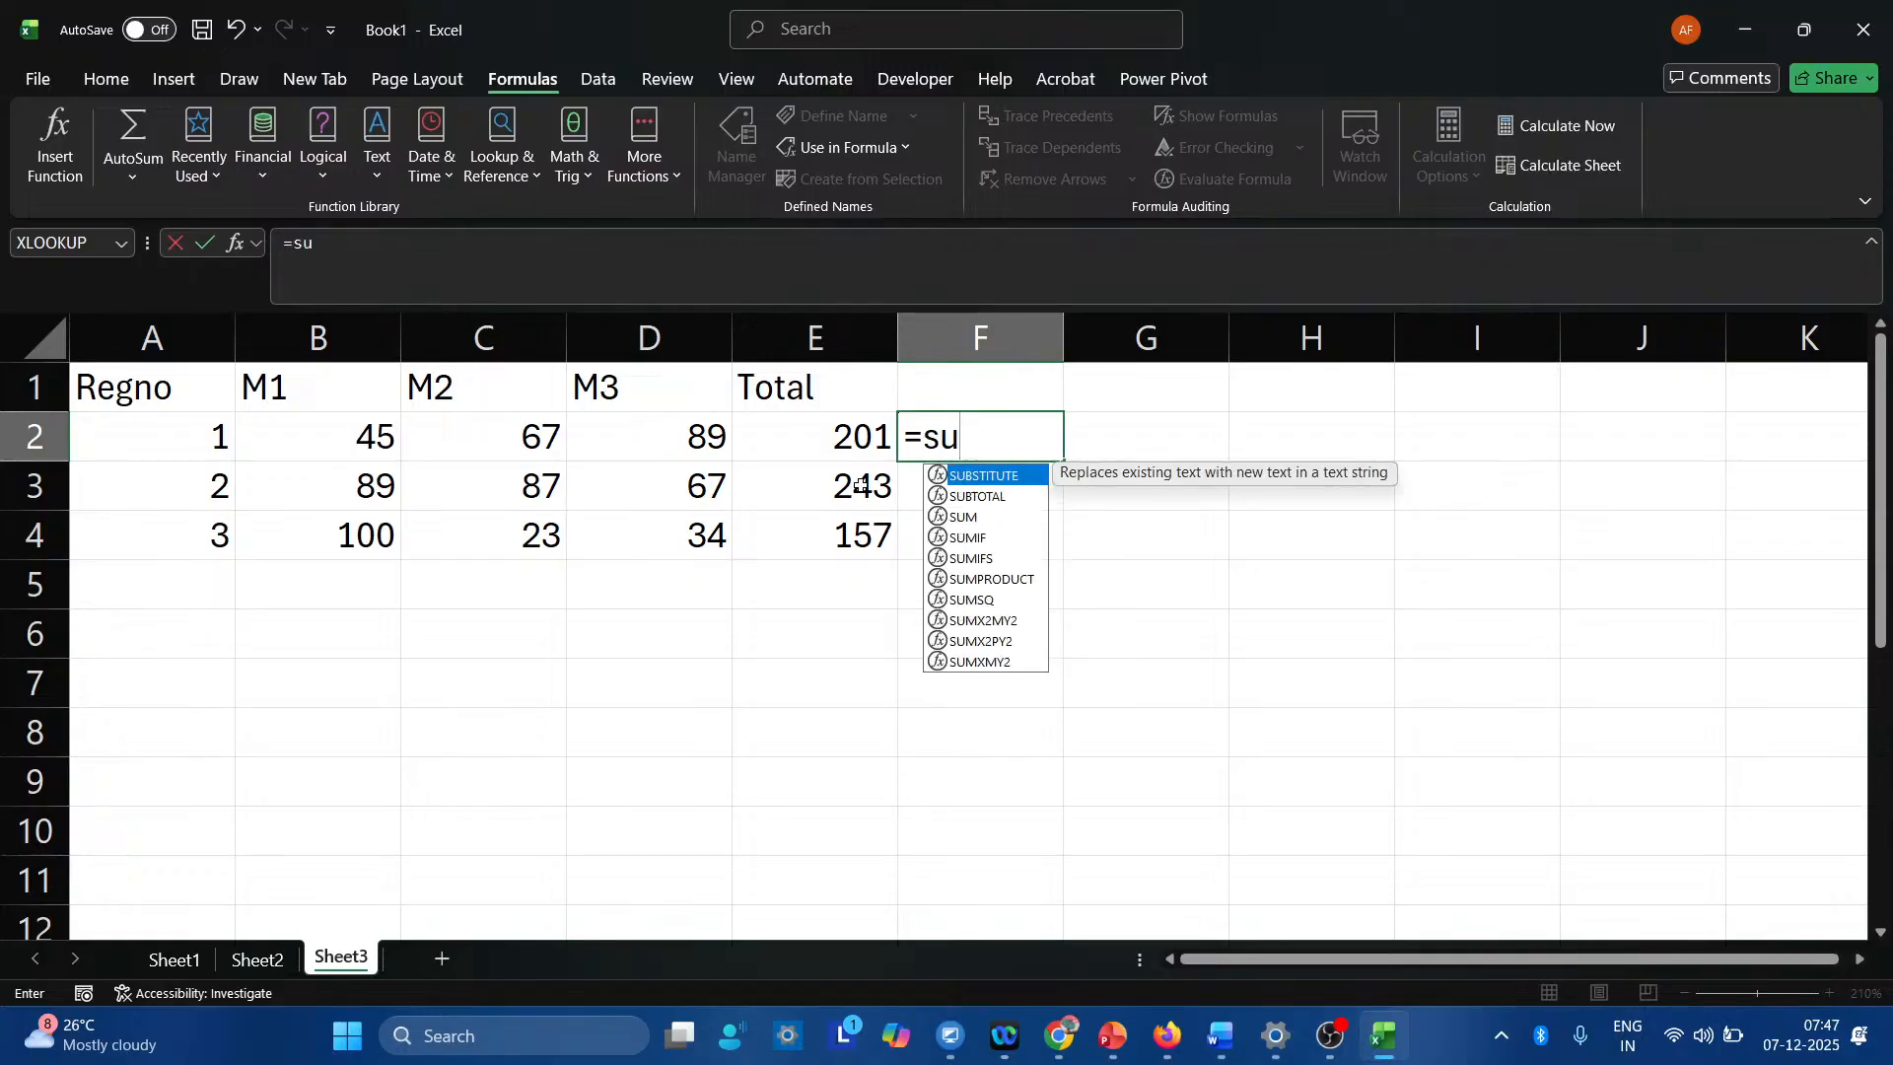
{"action": "type", "text": "m("}
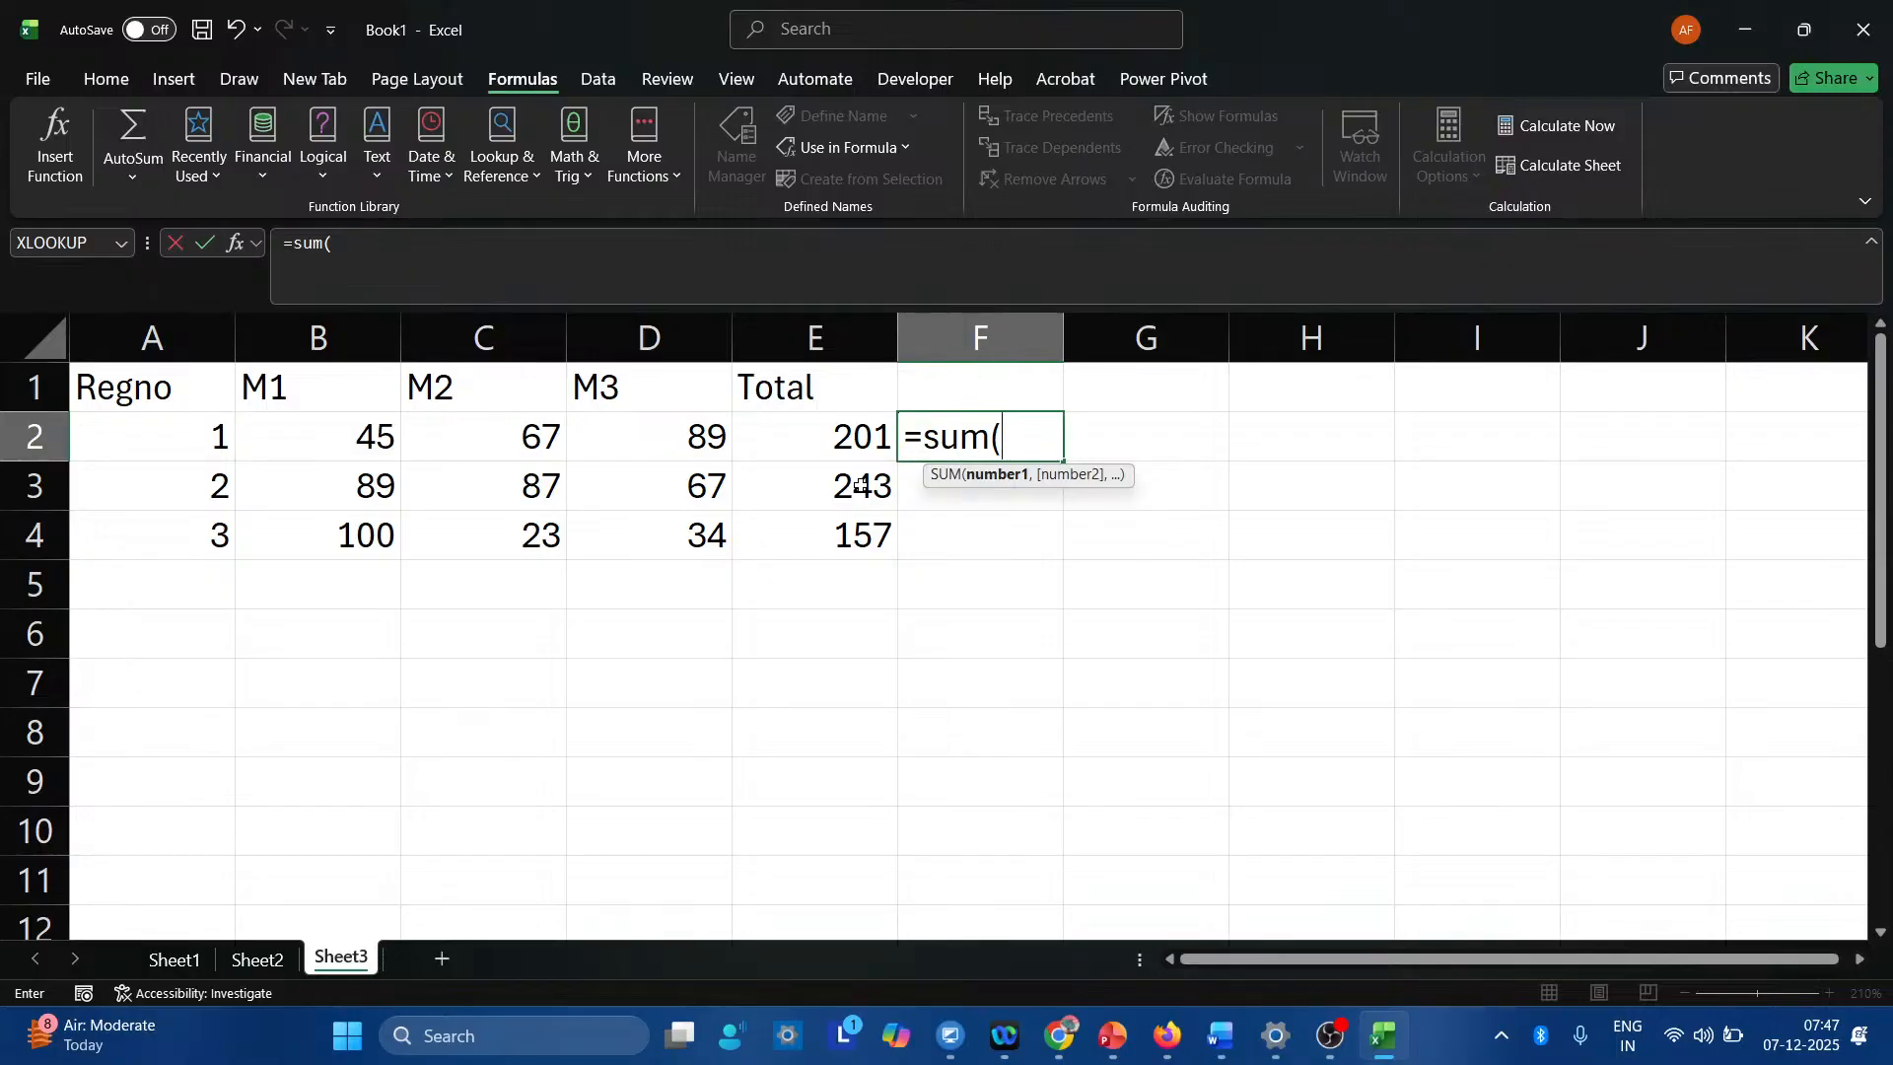
{"action": "type", "text": "b2,c"}
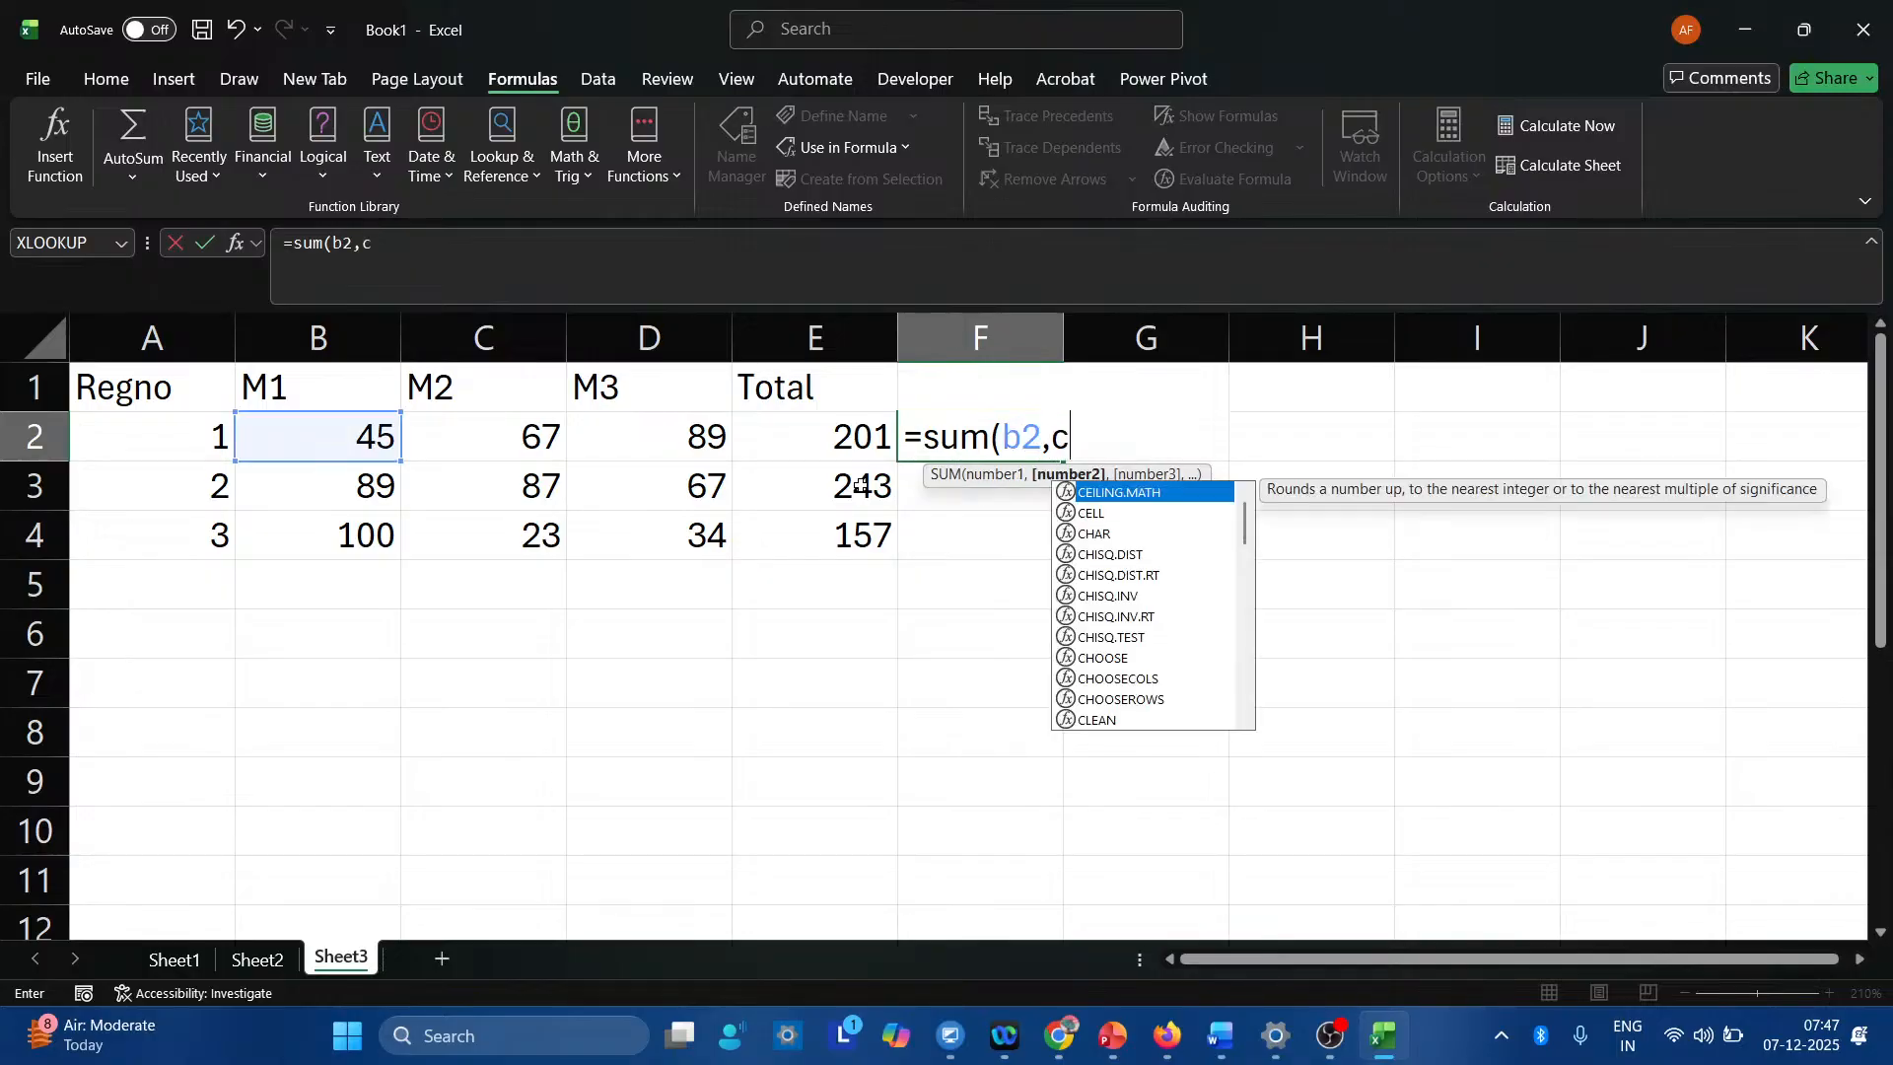
{"action": "type", "text": "2,d2)"}
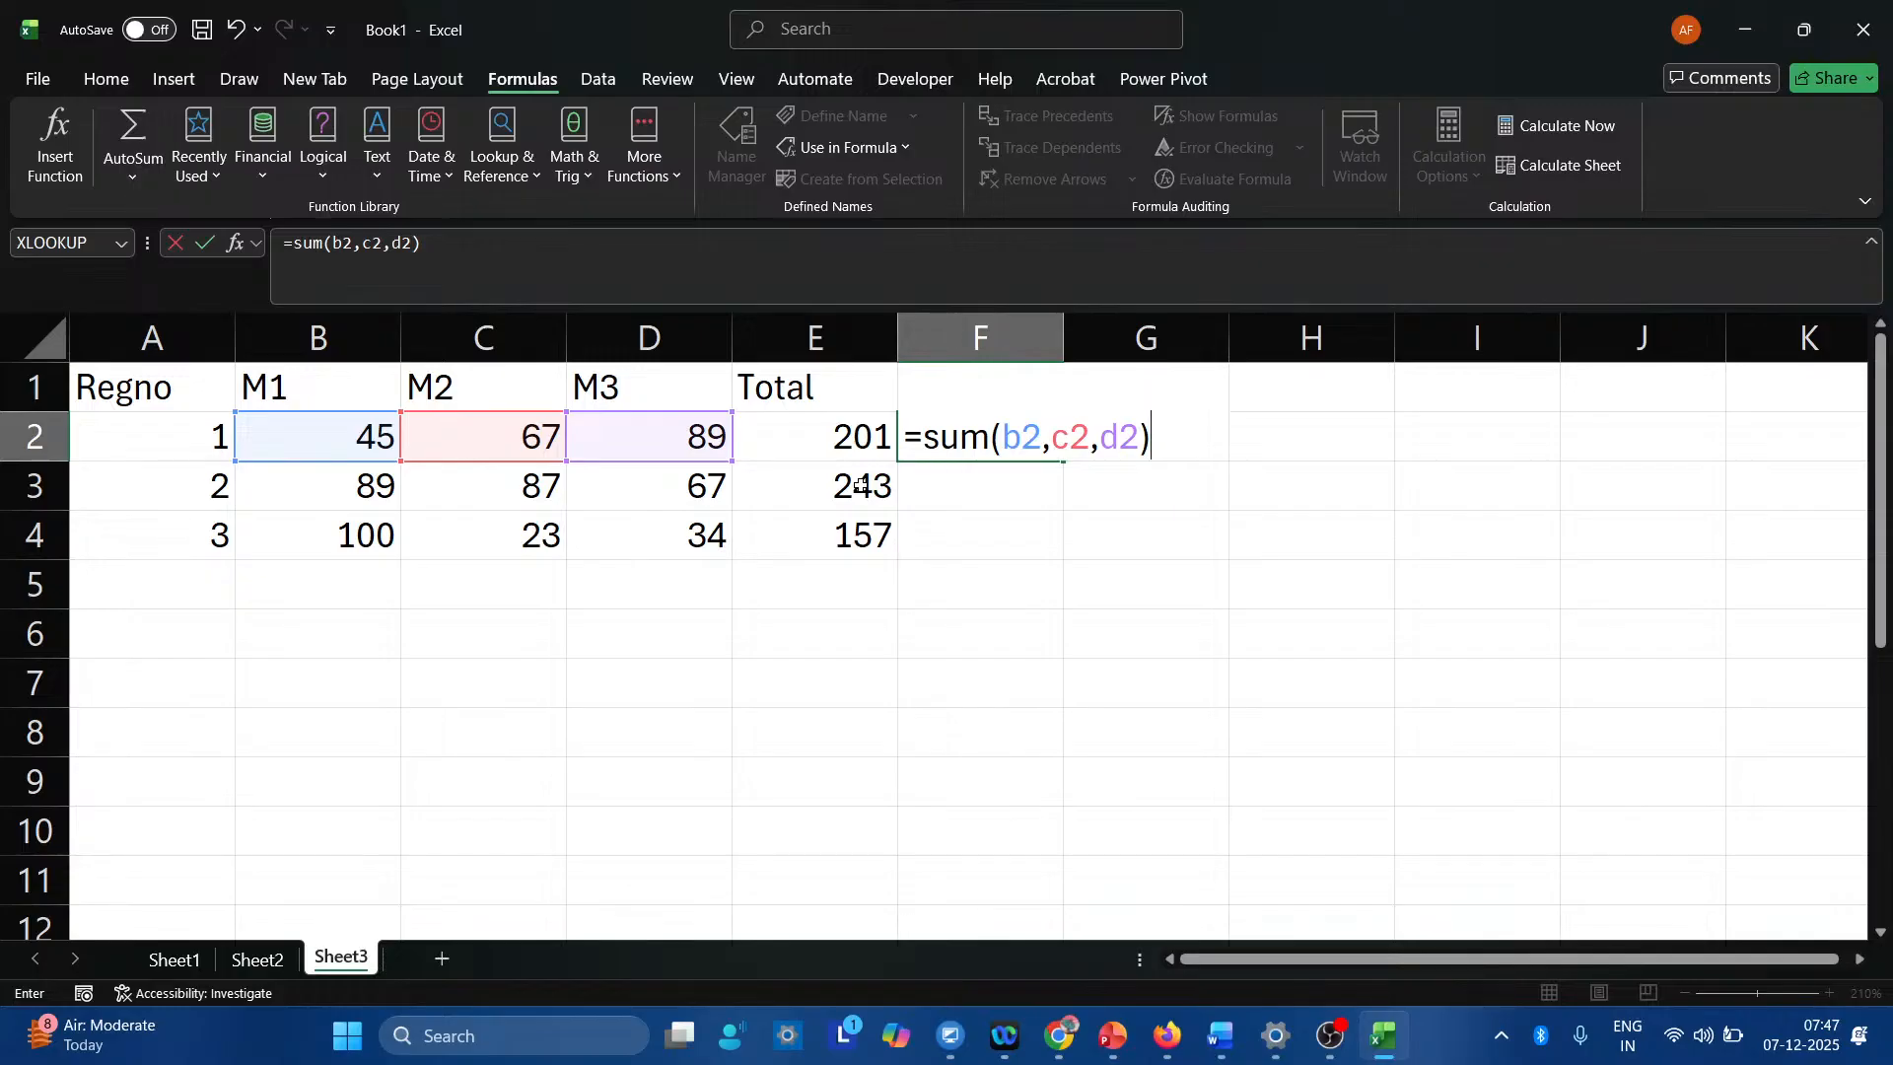
{"action": "key", "text": "Return"}
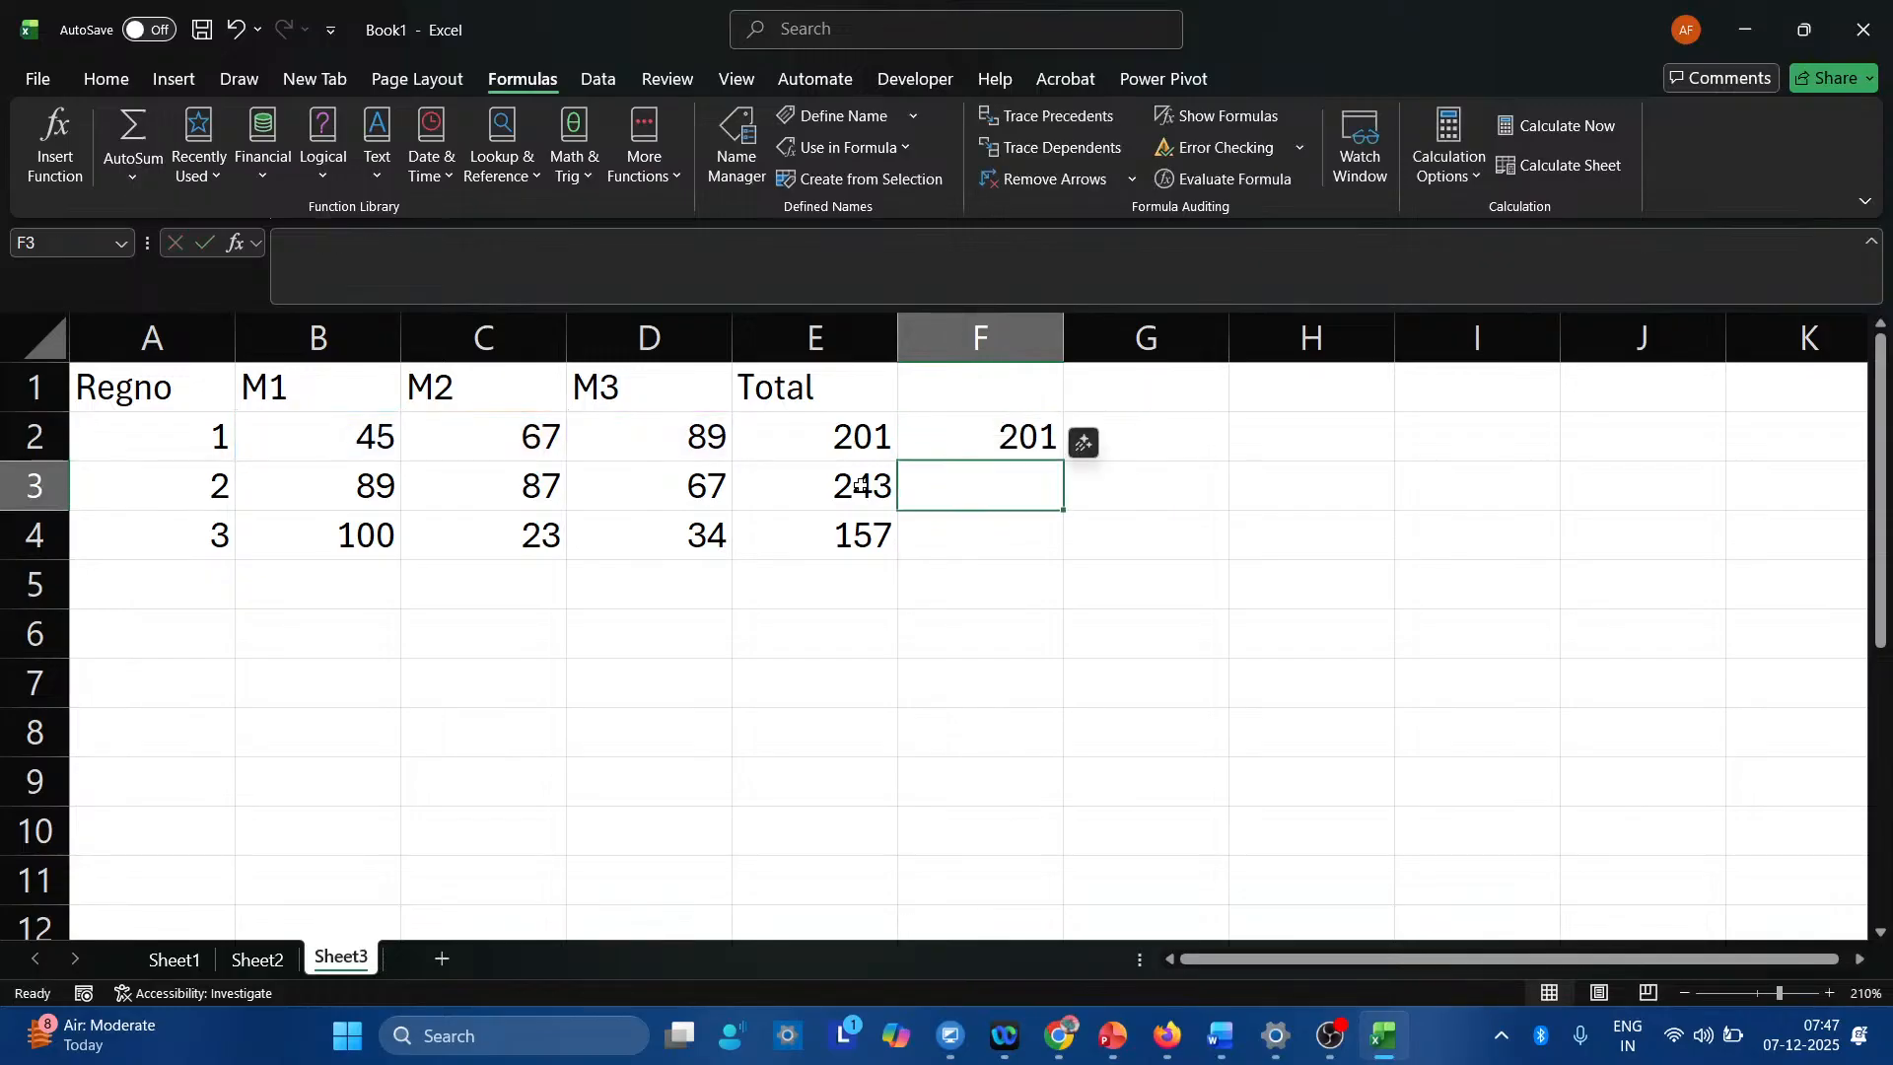
{"action": "key", "text": "Up"}
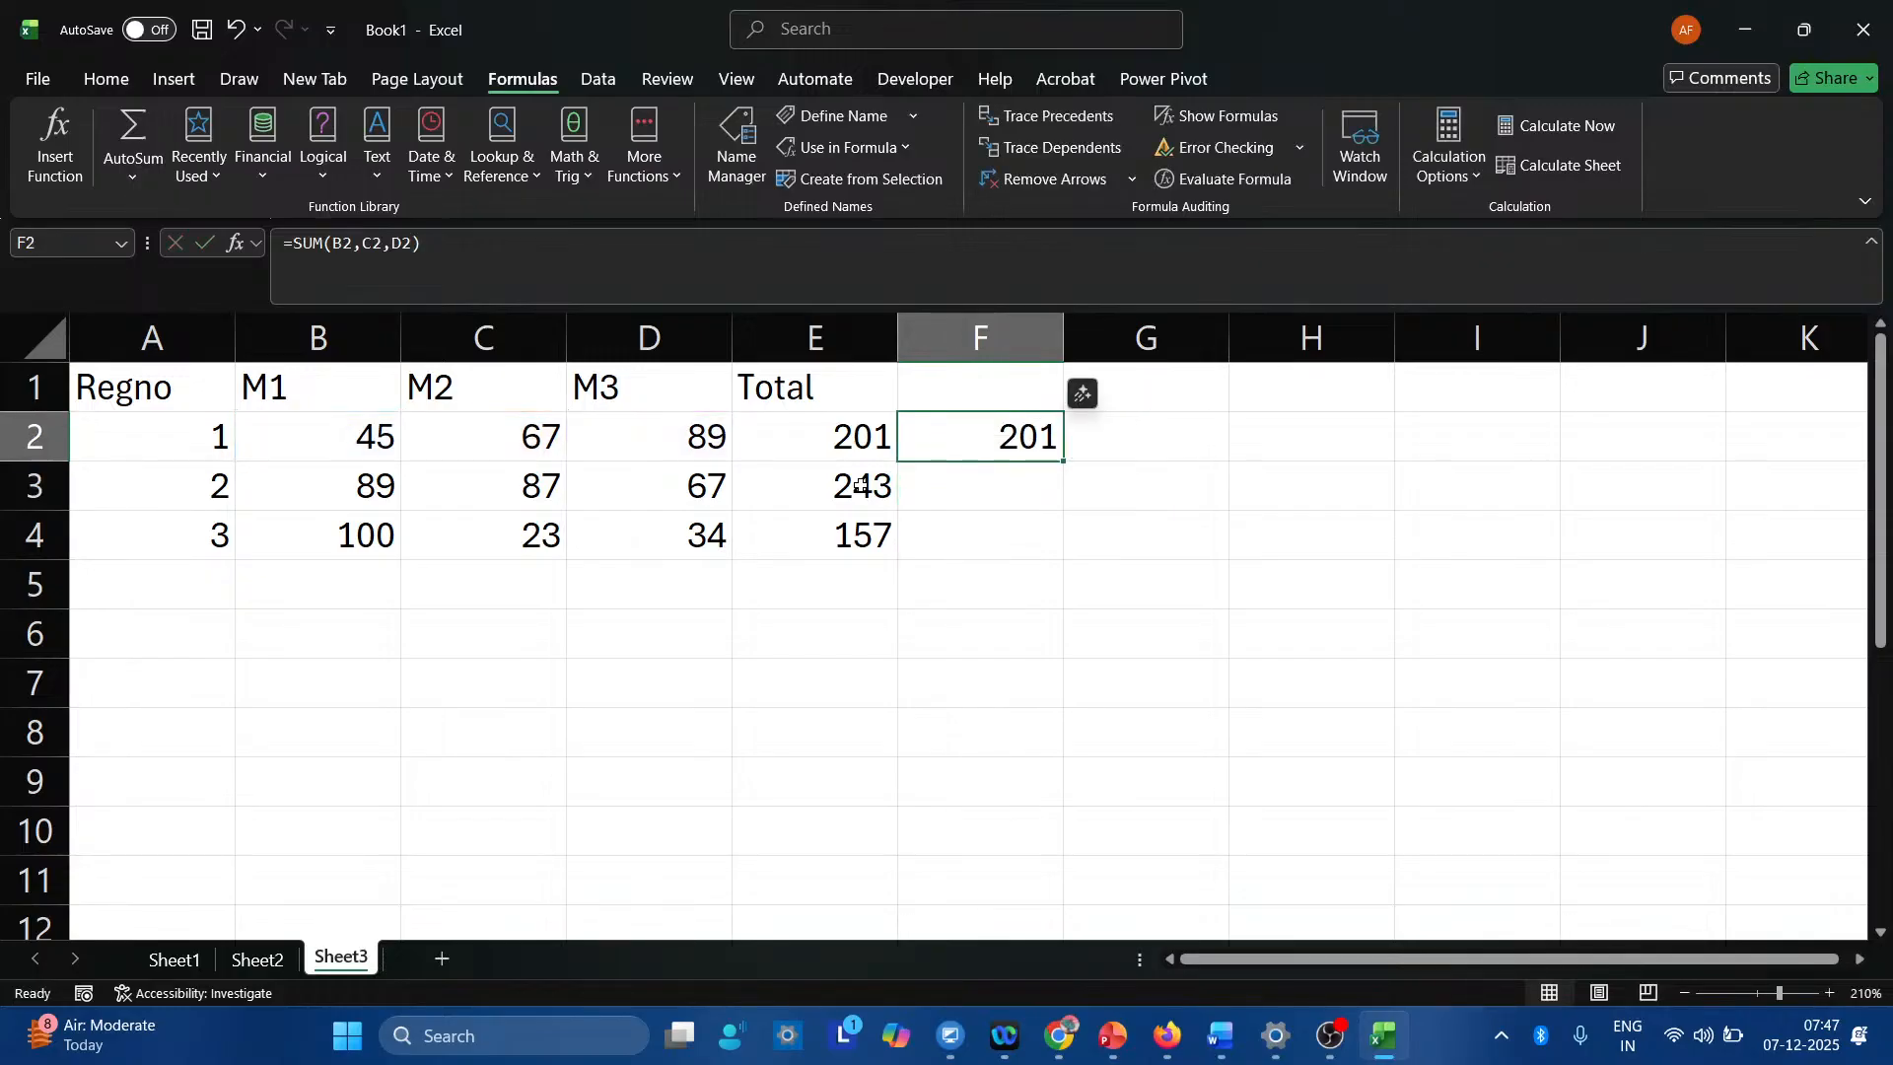
{"action": "left_click_drag", "start_coordinate": [1063, 461], "coordinate": [1062, 562]}
Change the formula in F2 to =SUM(B2:D2) so that it uses a cell range instead of separate arguments.
{"action": "left_click", "coordinate": [1020, 445]}
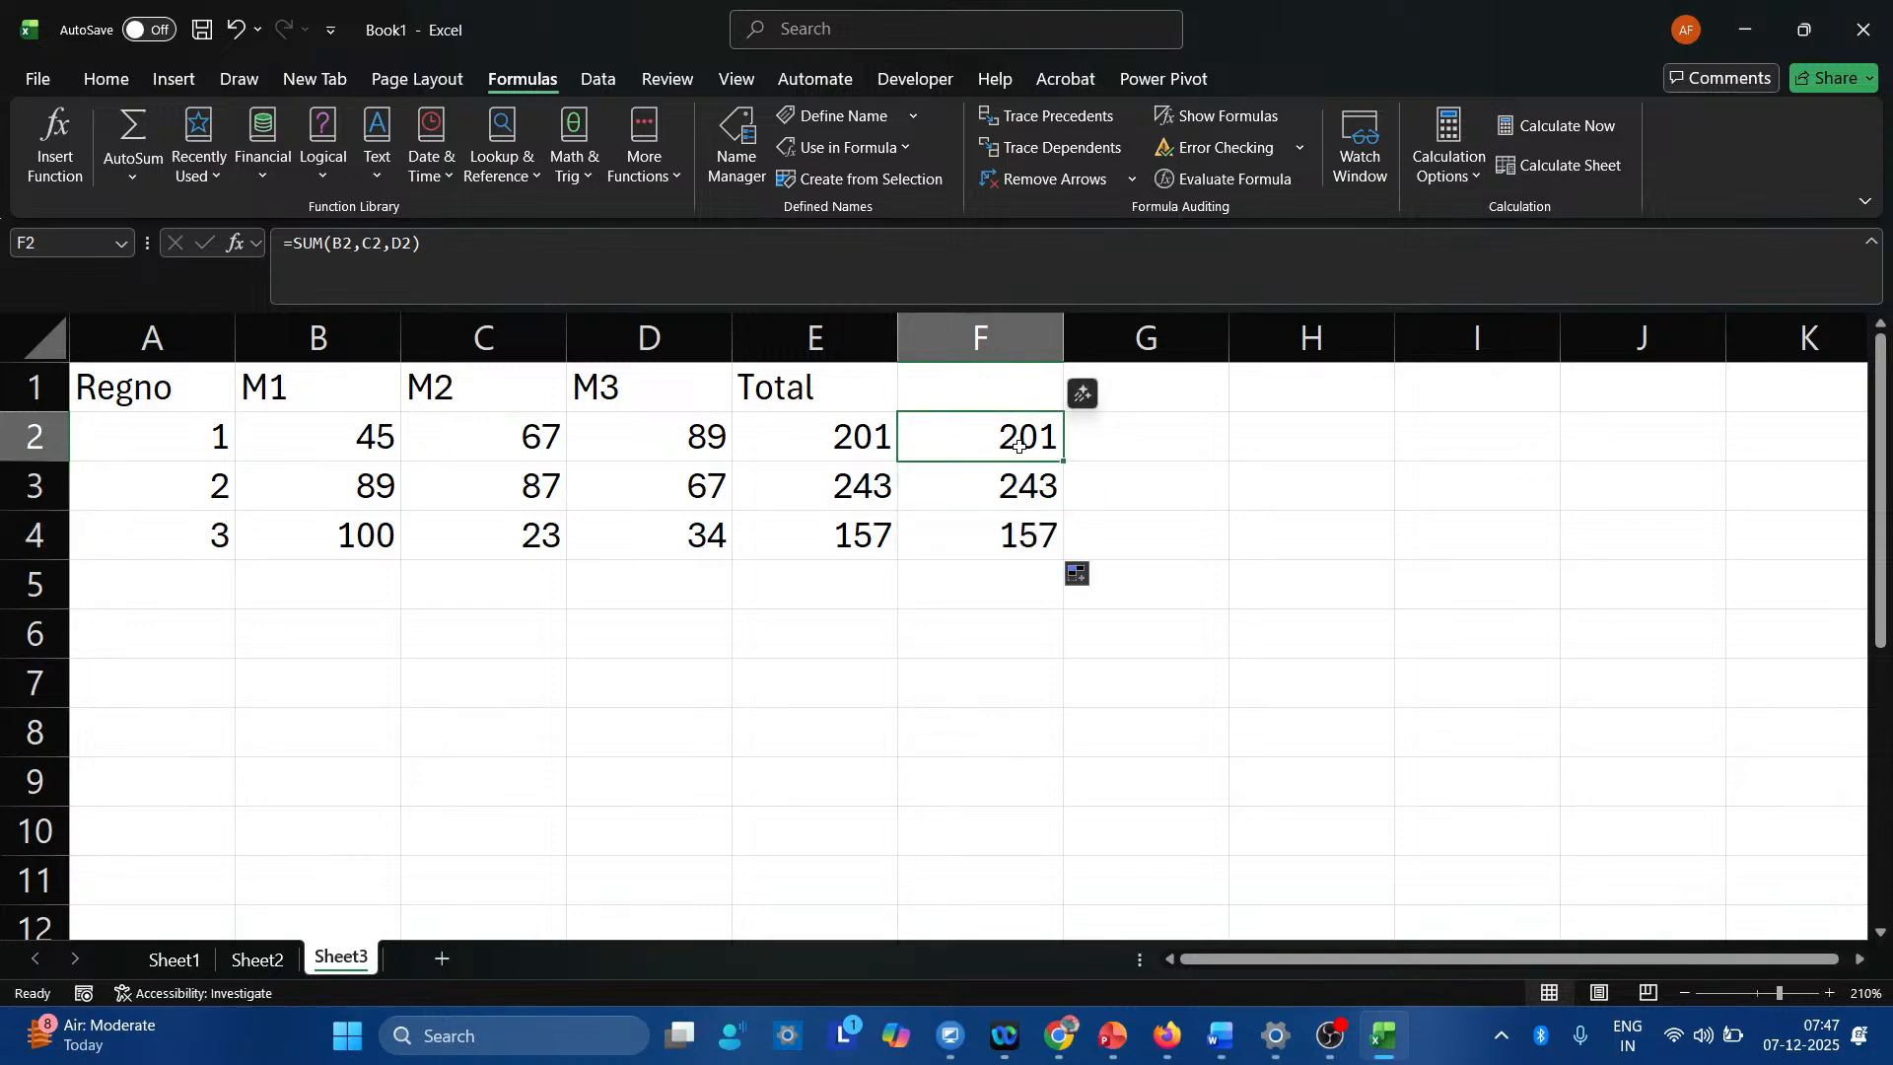
{"action": "key", "text": "F2"}
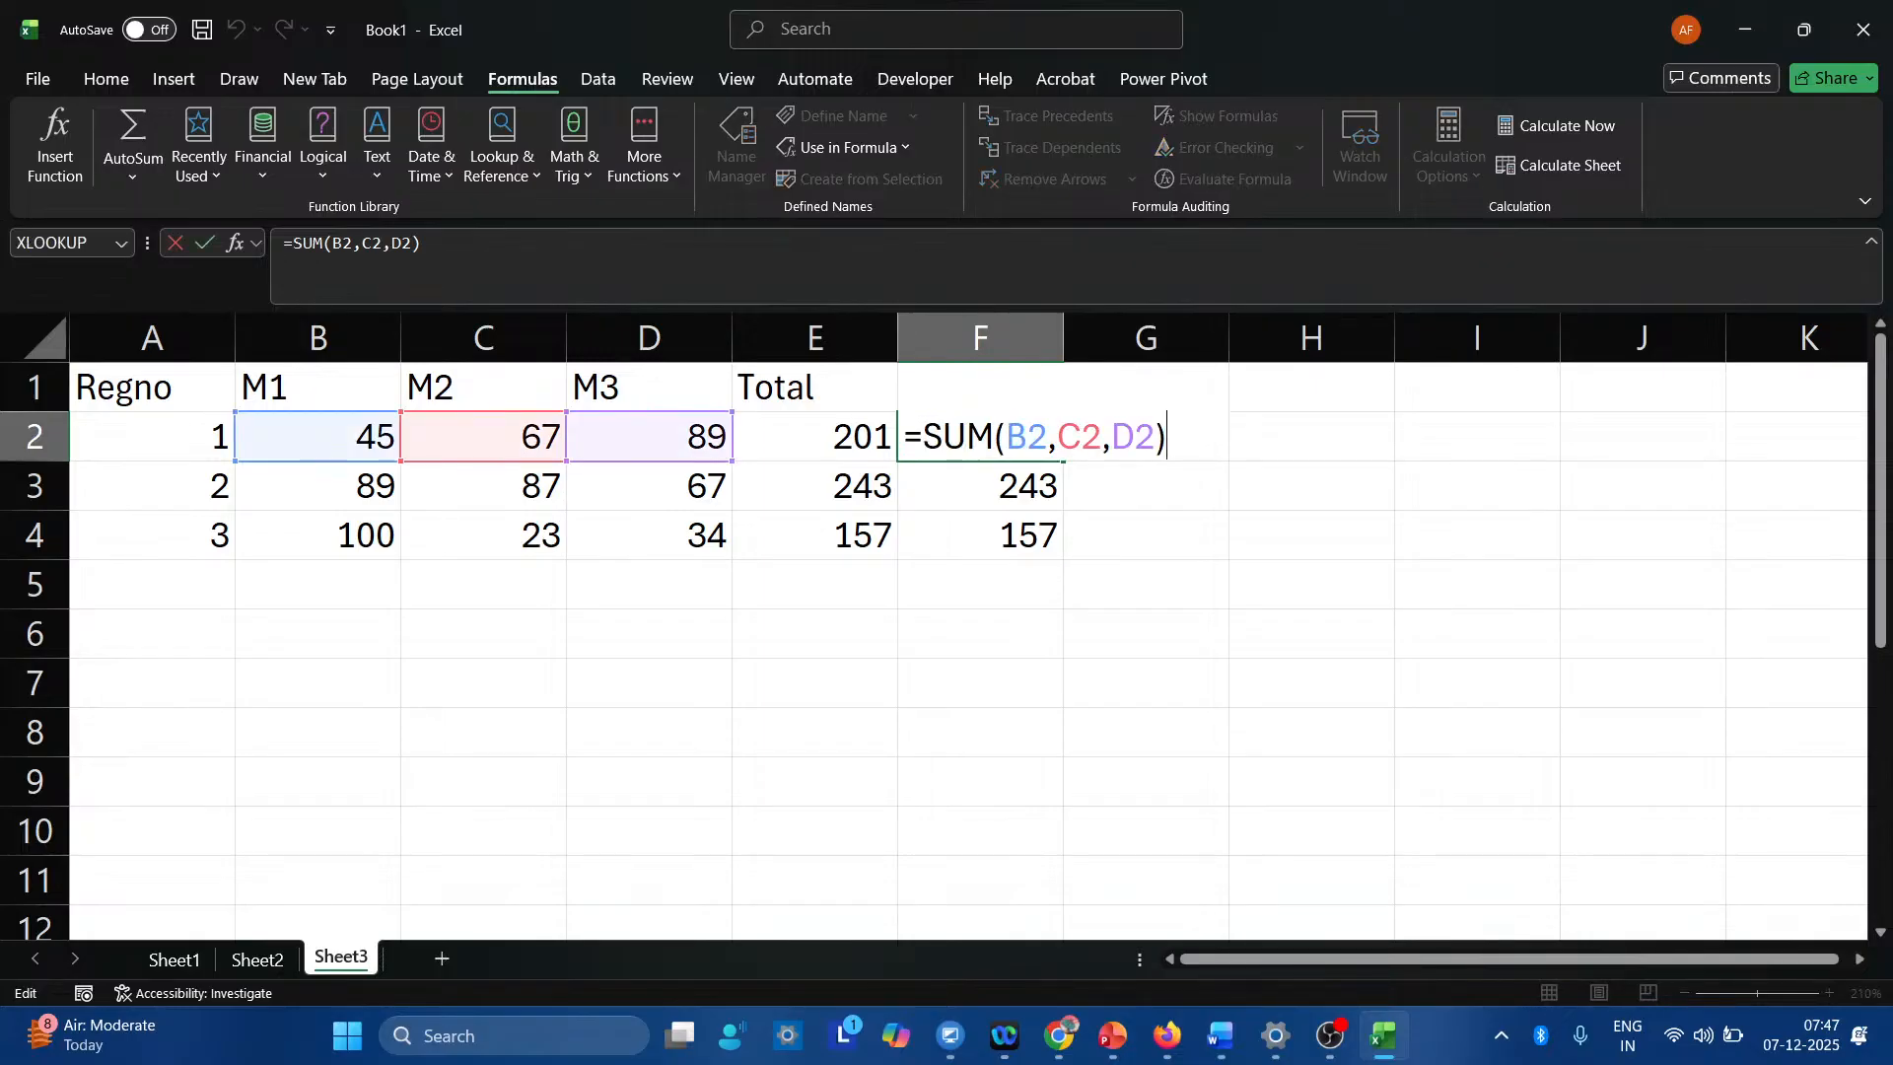
{"action": "key", "text": "BackSpace"}
{"action": "key", "text": "BackSpace"}
{"action": "key", "text": "BackSpace"}
{"action": "key", "text": "BackSpace"}
{"action": "key", "text": "BackSpace"}
{"action": "key", "text": "BackSpace"}
{"action": "key", "text": "BackSpace"}
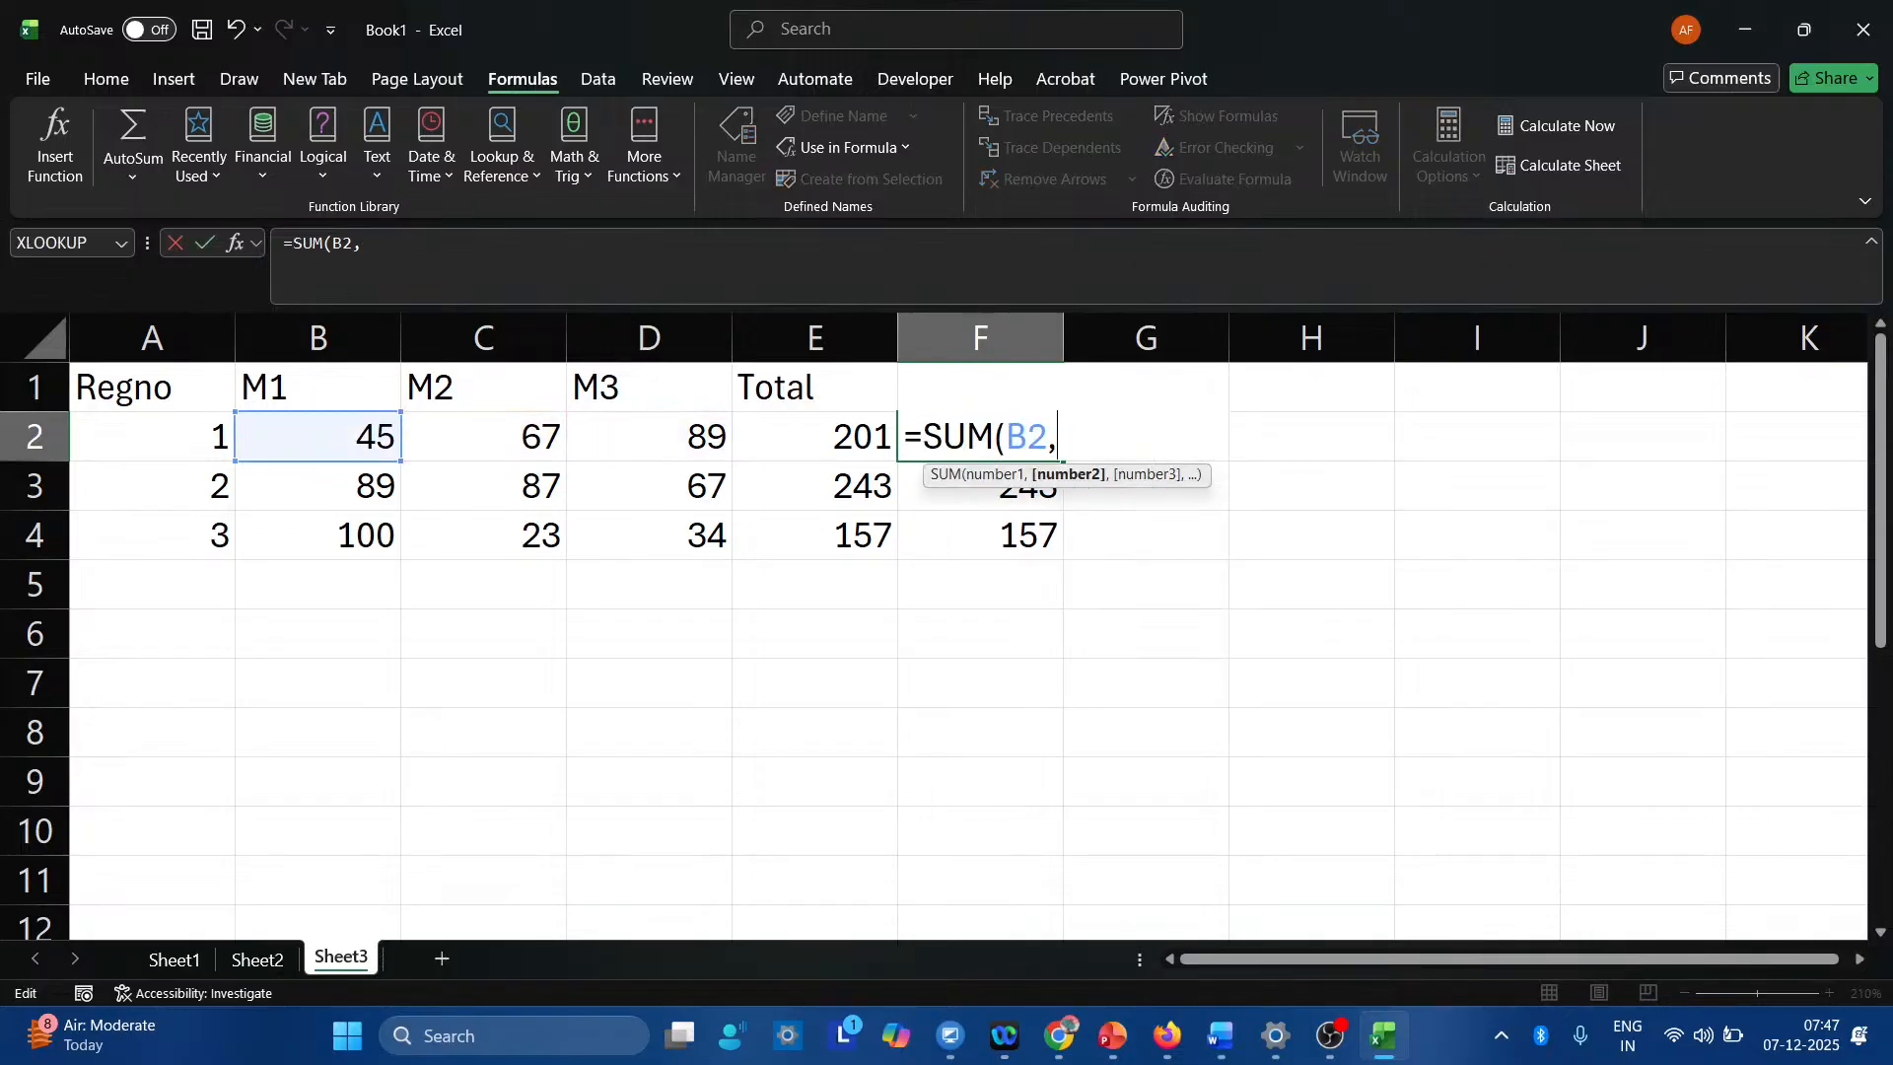
{"action": "type", "text": ":"}
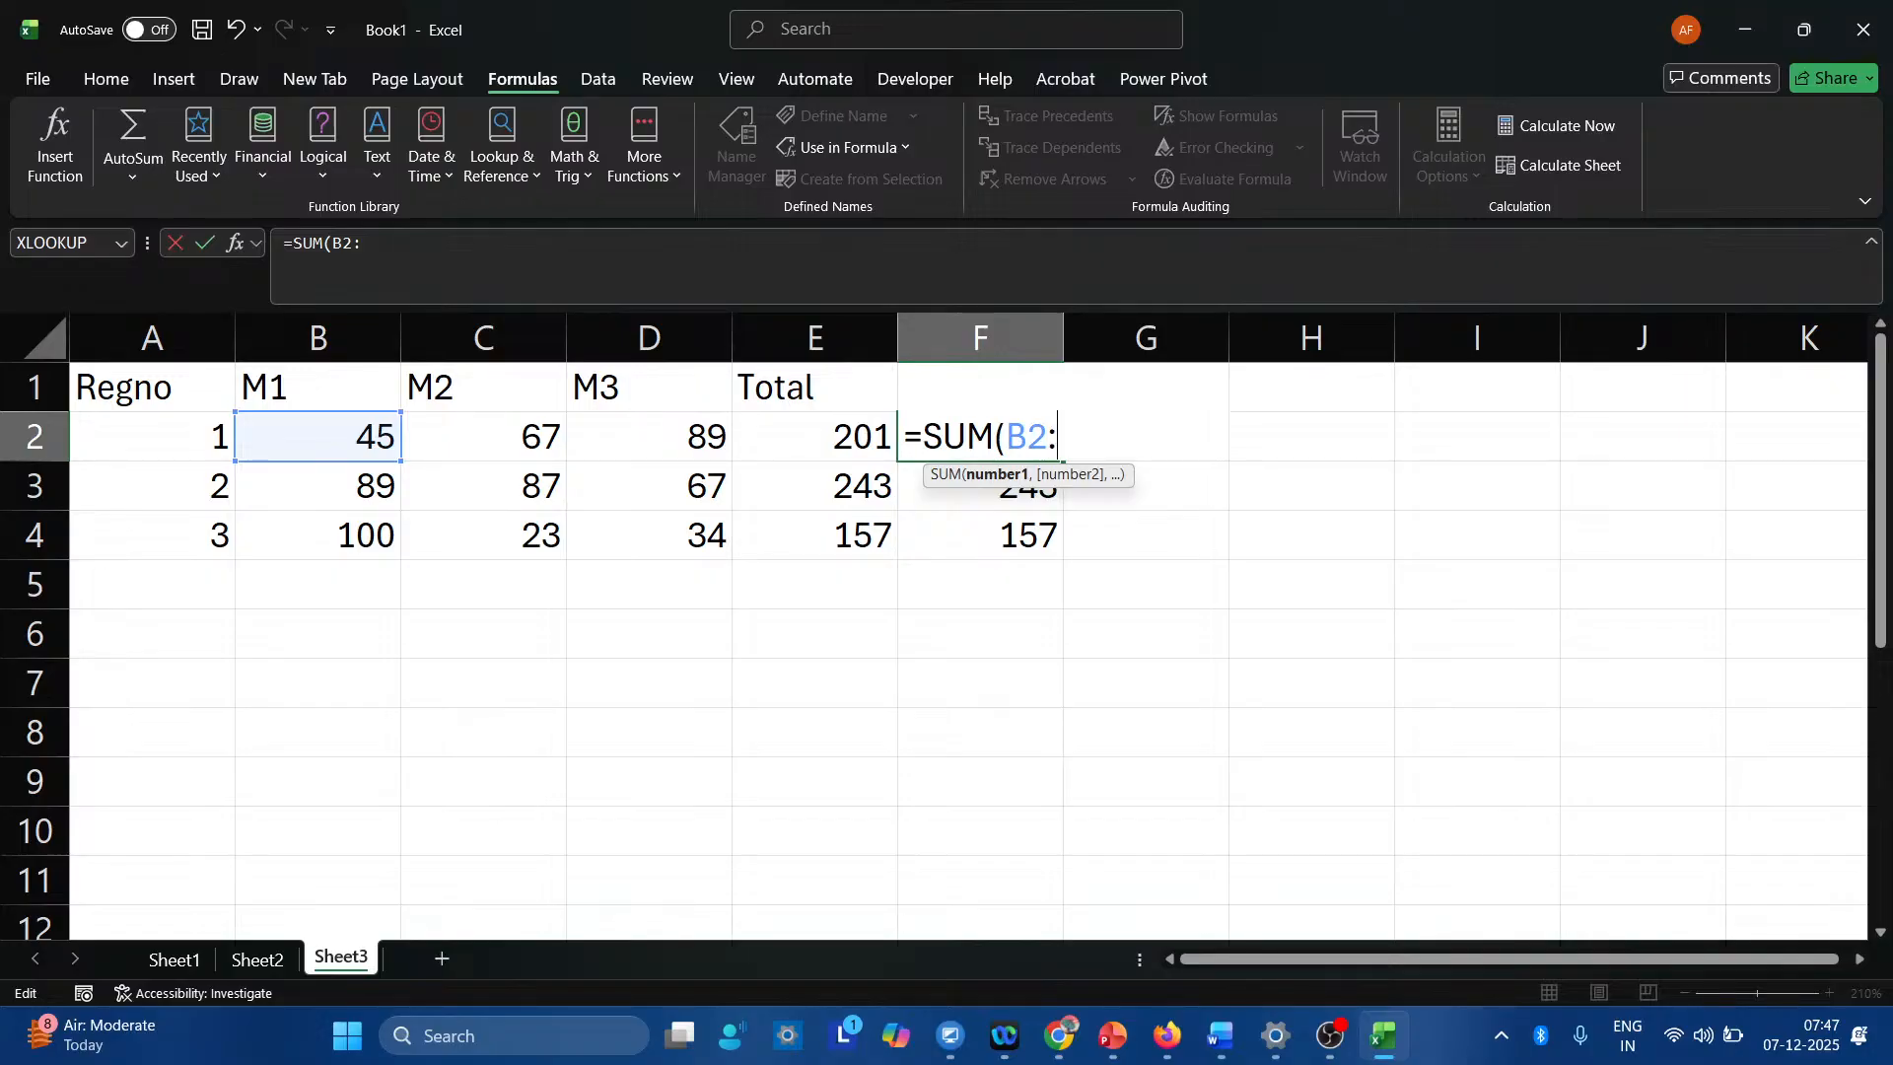
{"action": "type", "text": "d"}
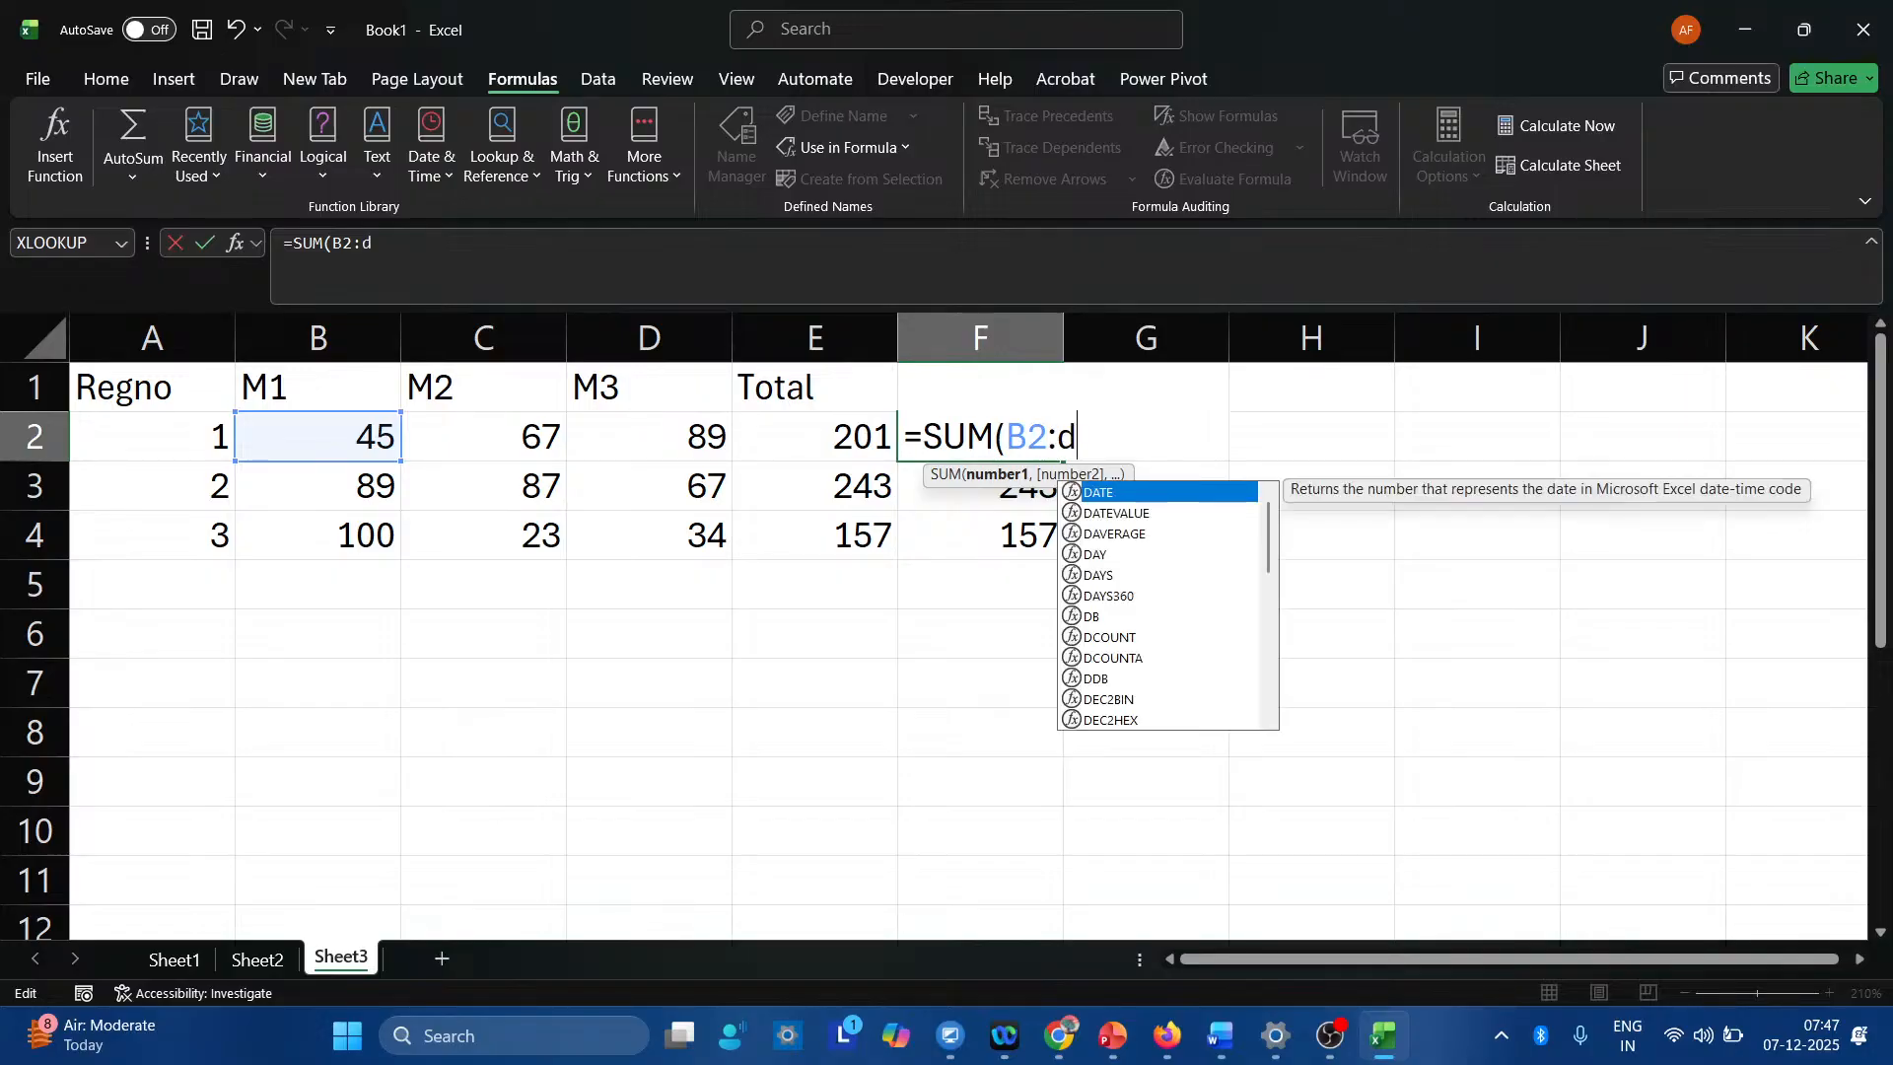
{"action": "type", "text": "2)"}
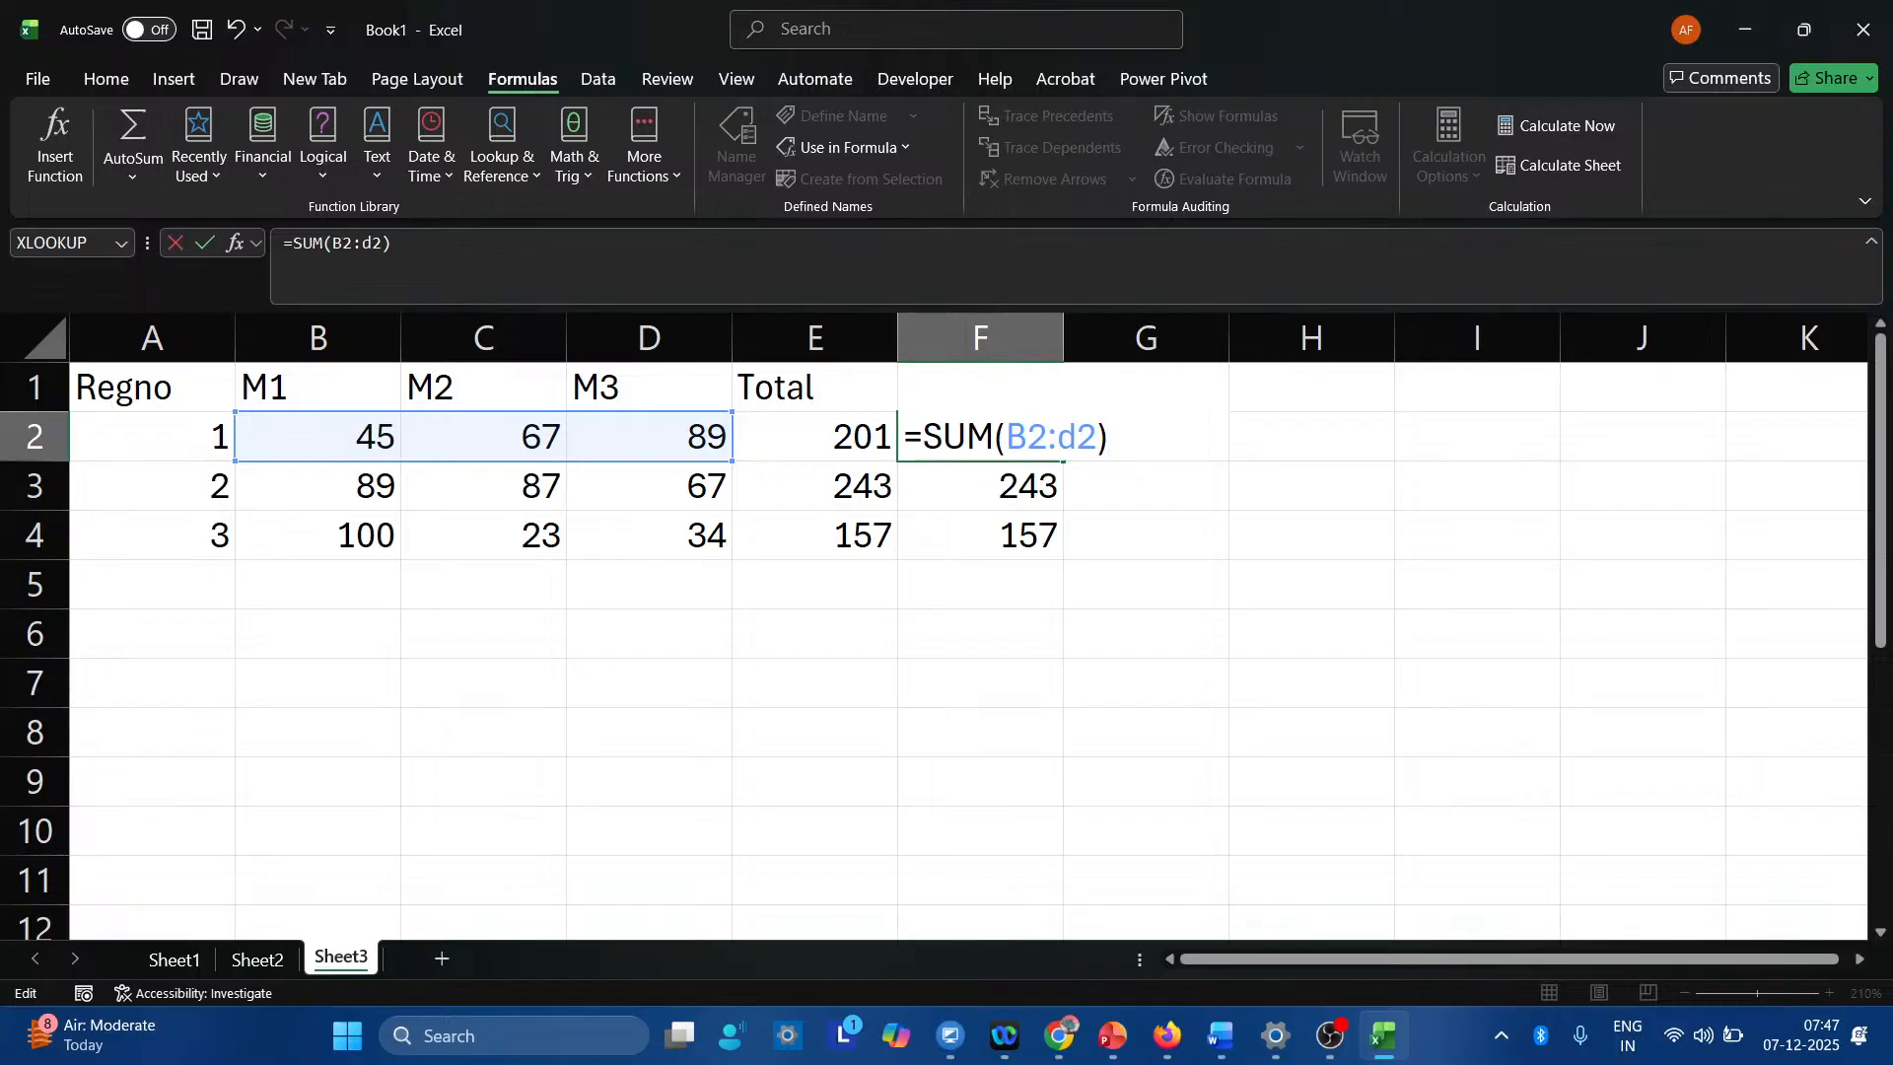
{"action": "key", "text": "Return"}
Fill the range-based SUM formula from F2 down to F4 and inspect the range reference in F2.
{"action": "left_click", "coordinate": [1023, 443]}
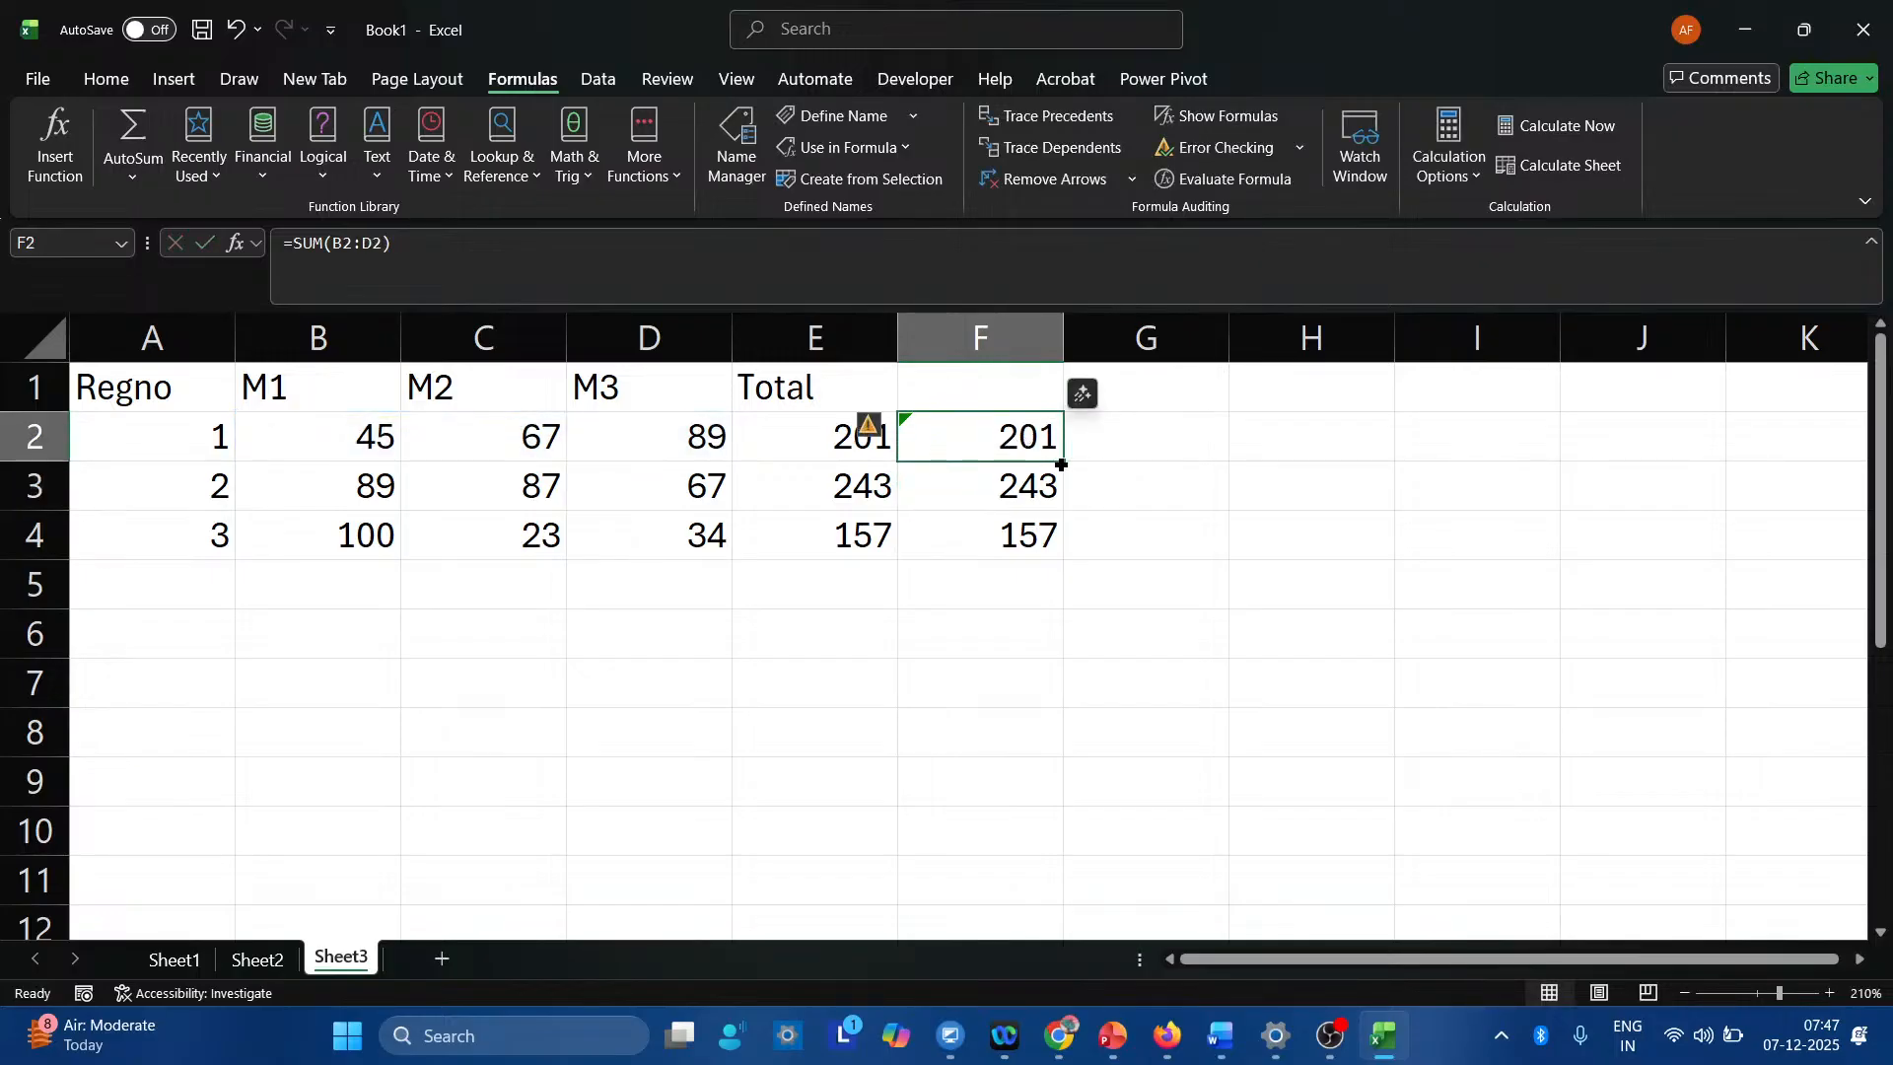
{"action": "left_click_drag", "start_coordinate": [1061, 465], "coordinate": [1061, 560]}
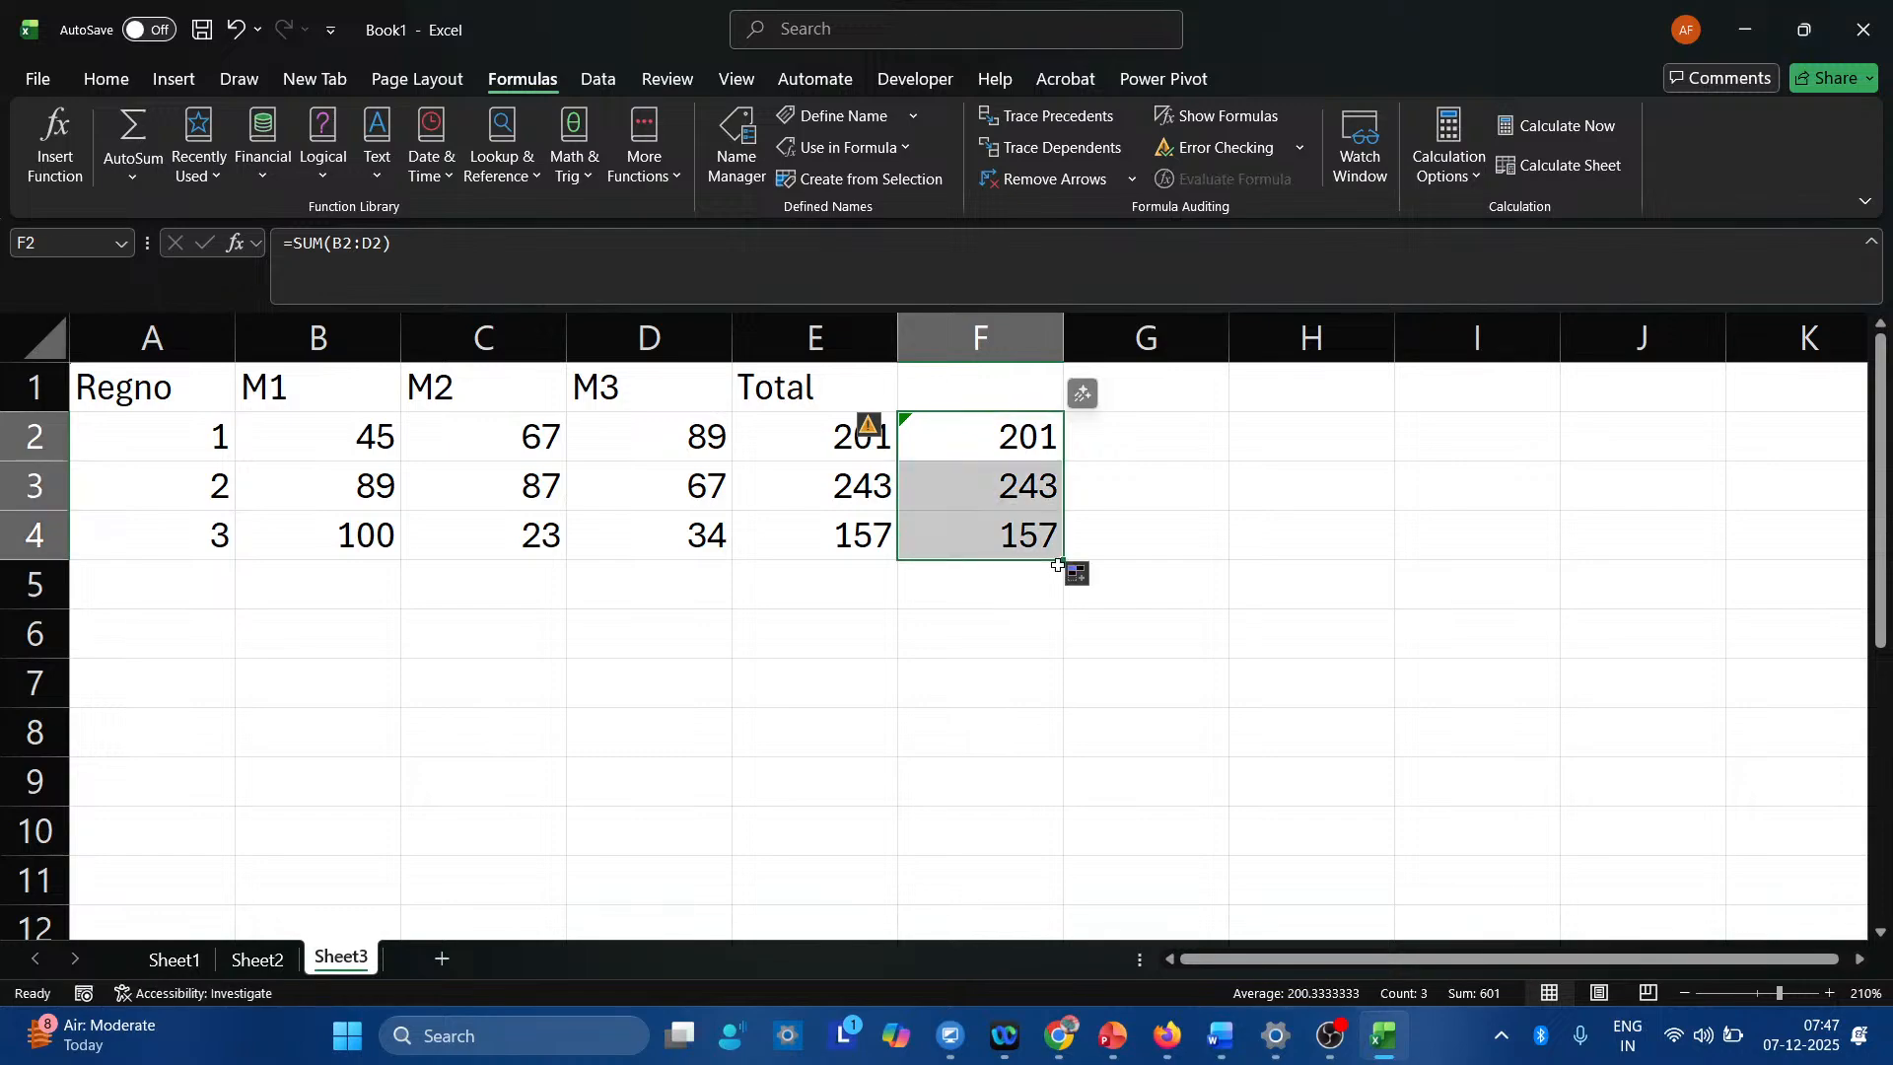
{"action": "left_click", "coordinate": [1019, 427]}
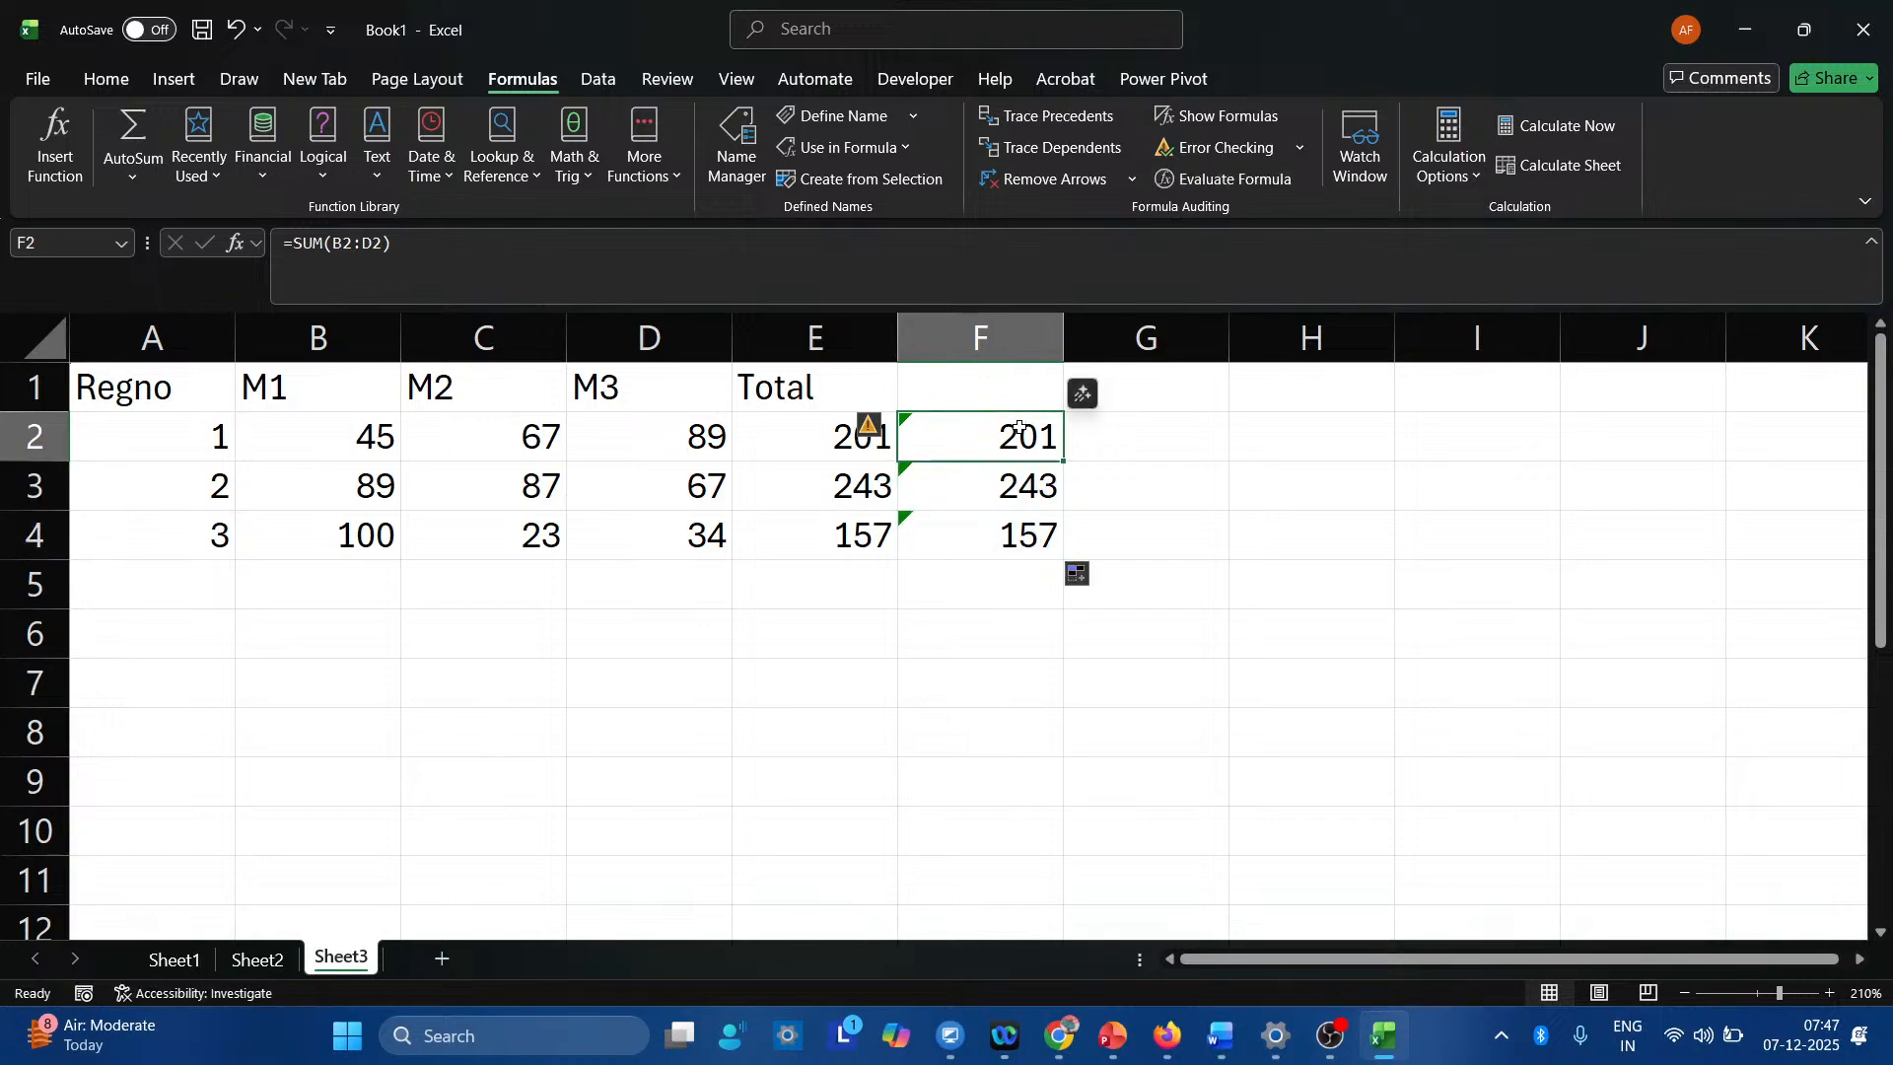
{"action": "key", "text": "F2"}
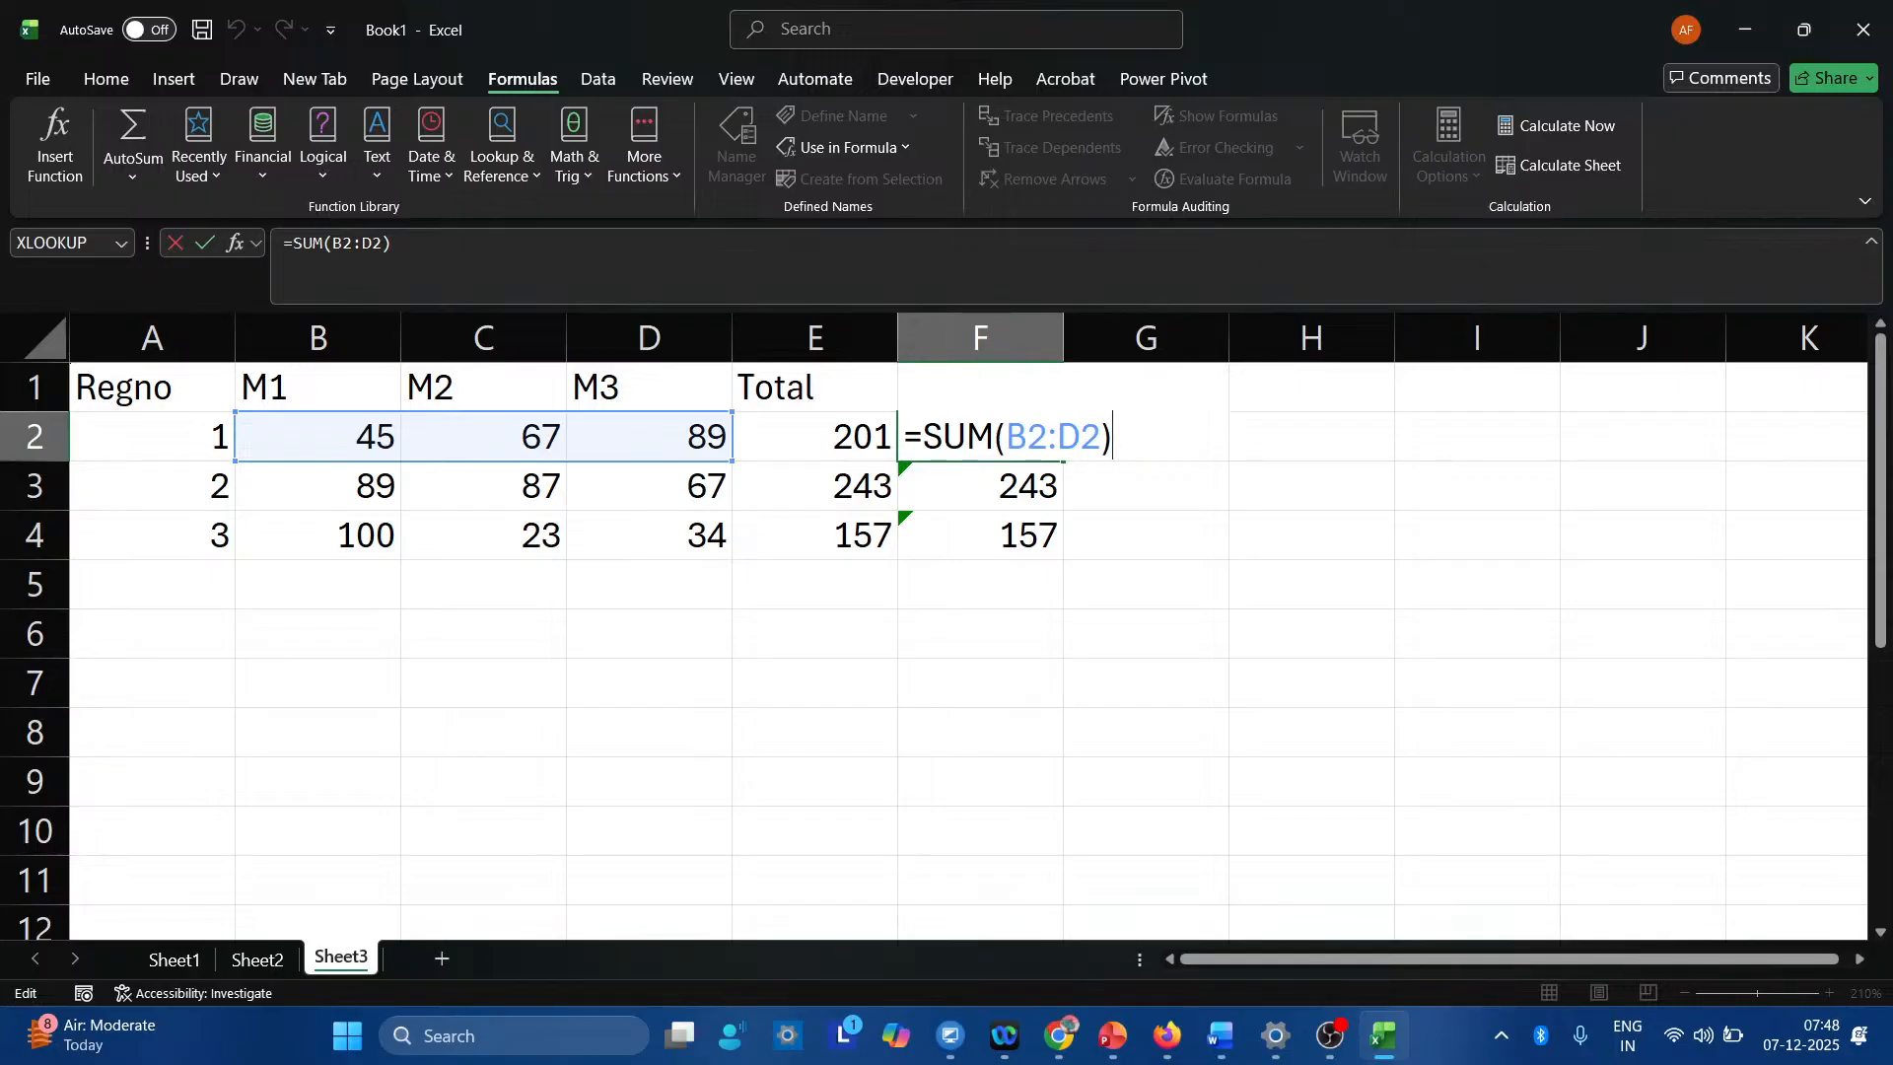
{"action": "key", "text": "Return"}
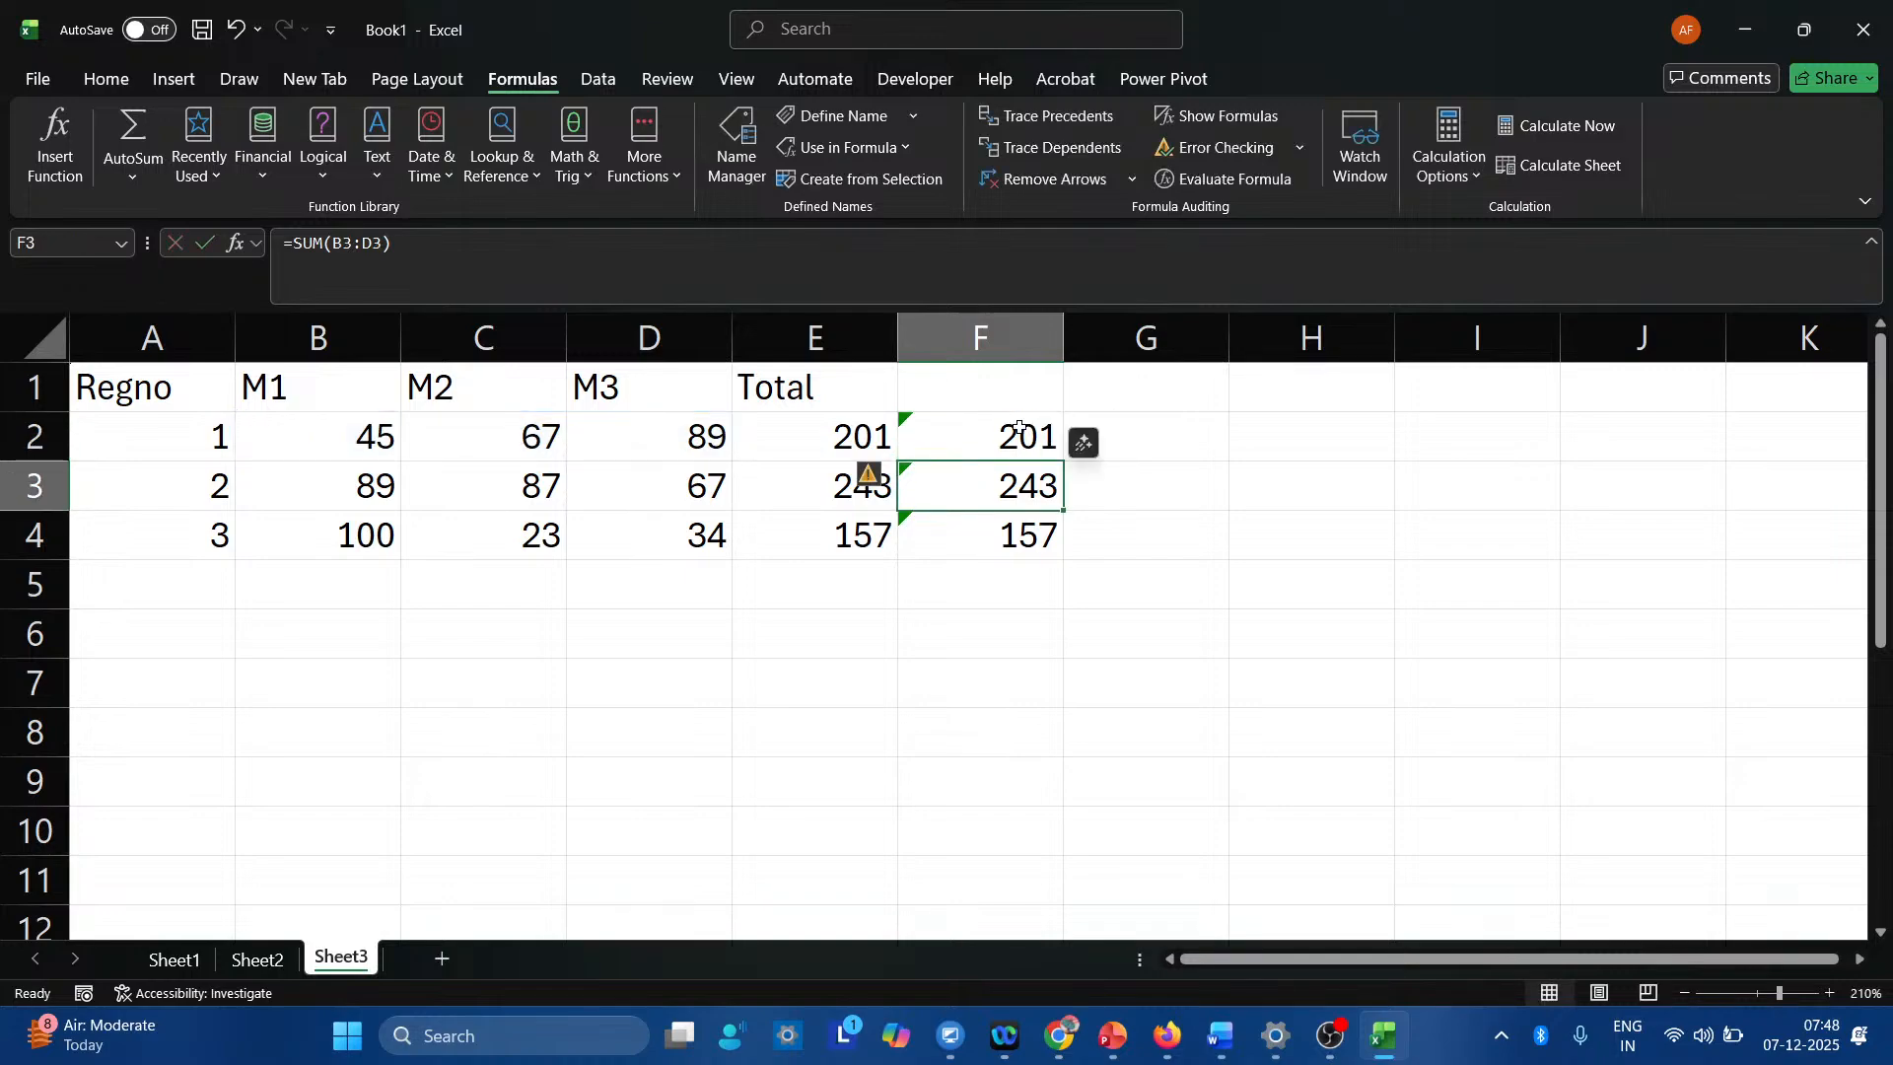
Enter the column heading "average" in cell G1.
{"action": "left_click", "coordinate": [1020, 429]}
{"action": "key", "text": "Right"}
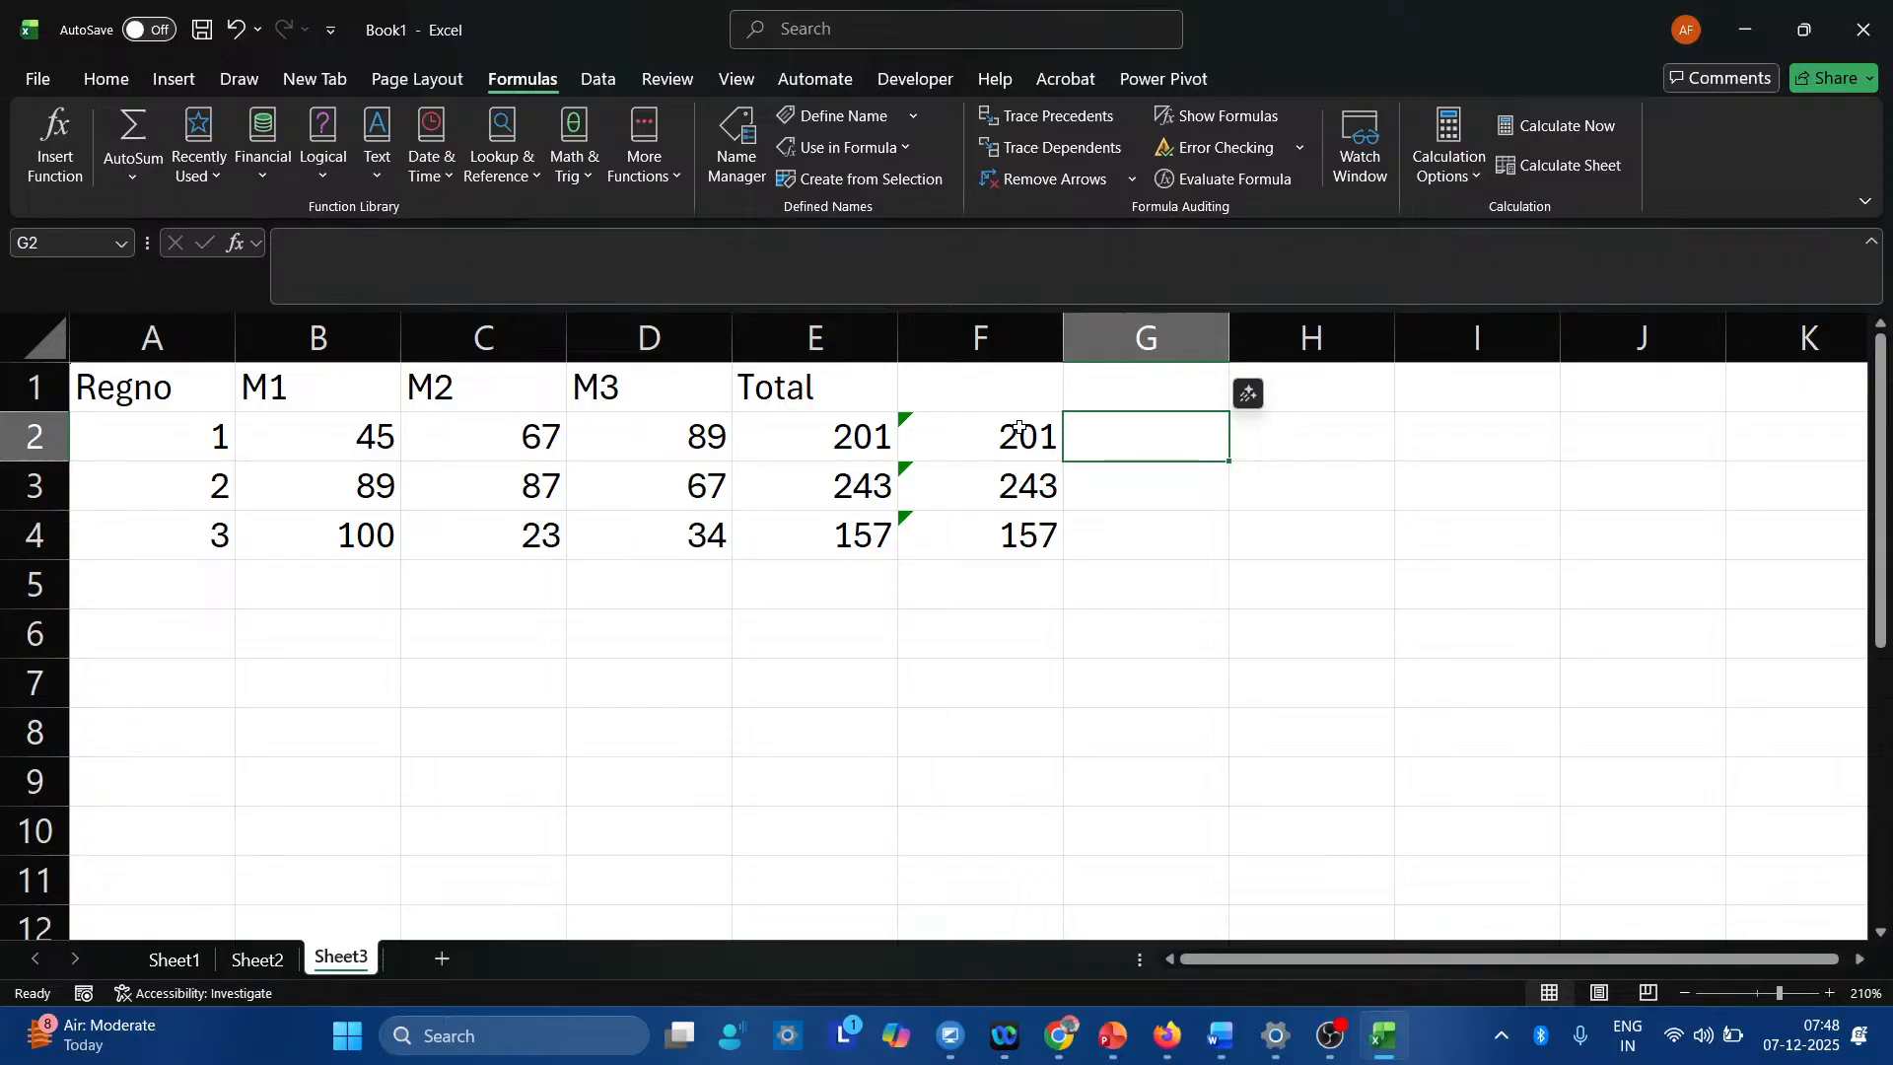
{"action": "key", "text": "Up"}
{"action": "type", "text": "avera"}
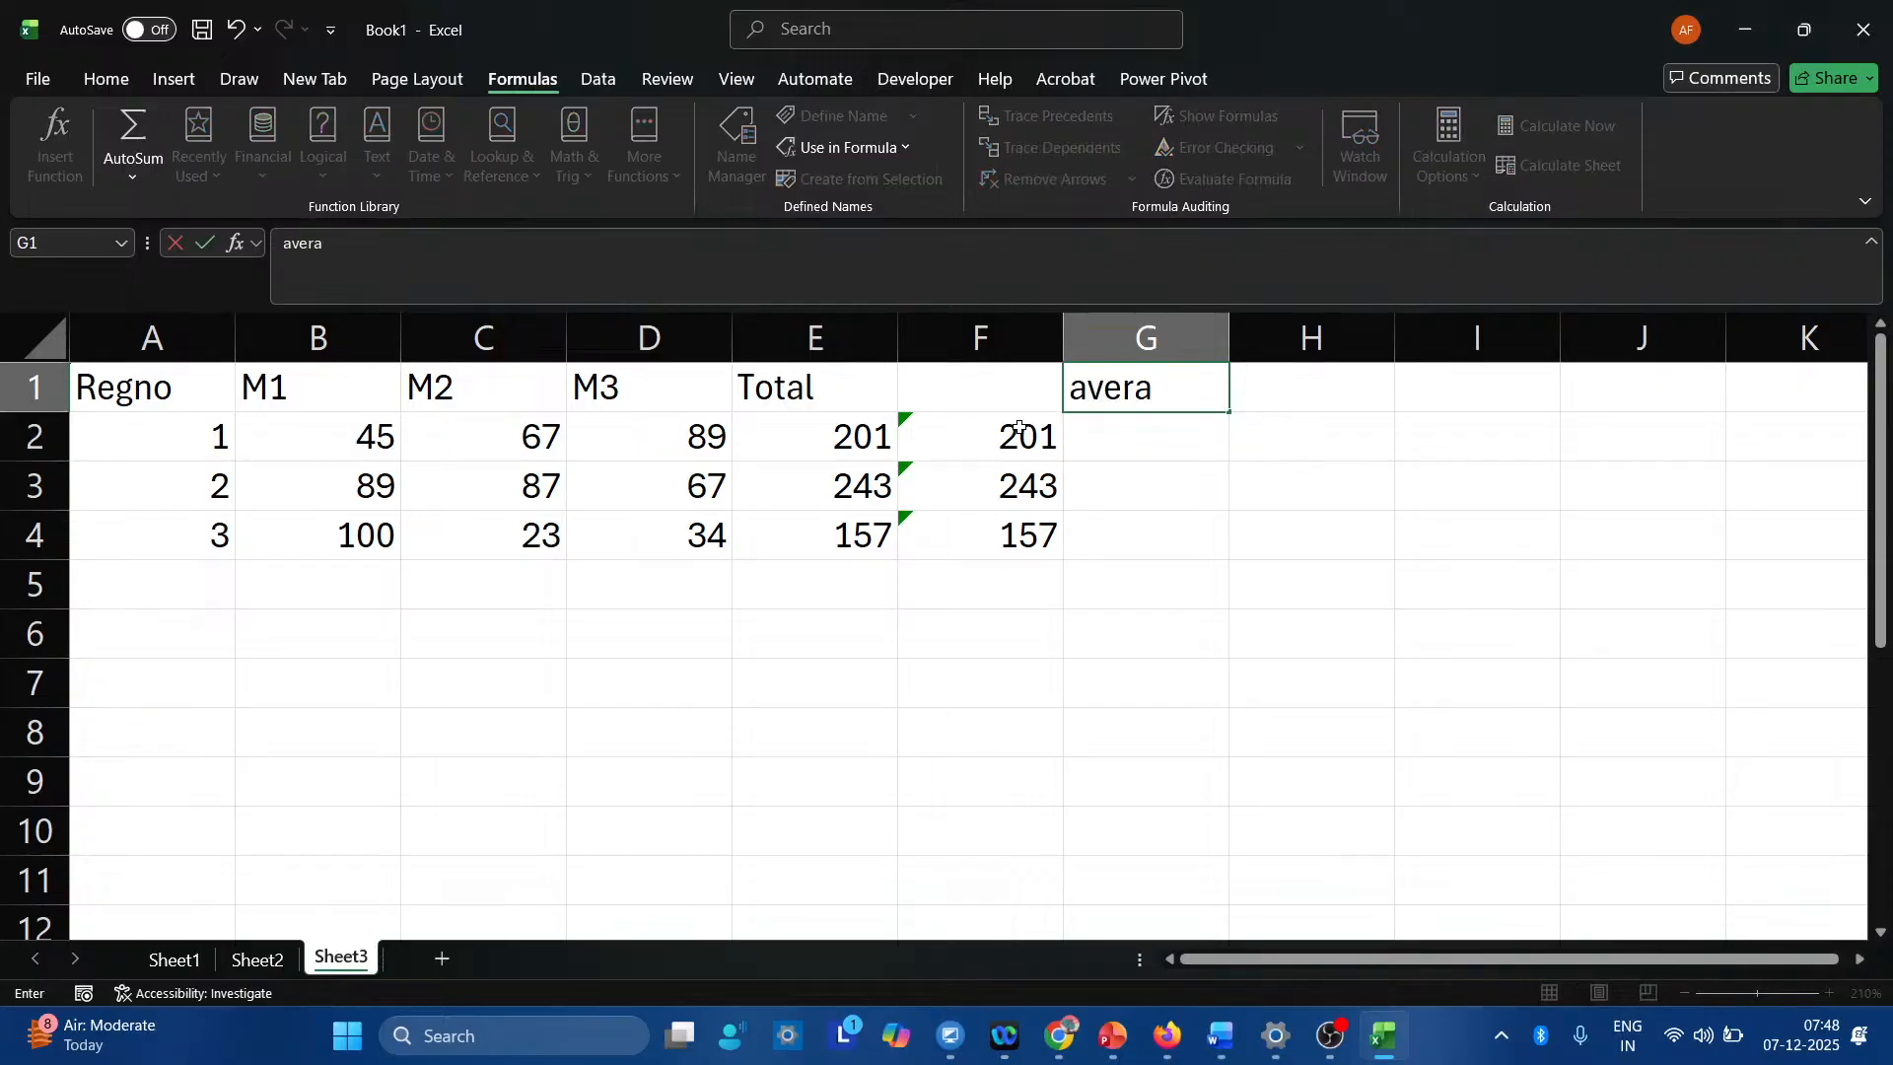
{"action": "type", "text": "ge"}
{"action": "key", "text": "Return"}
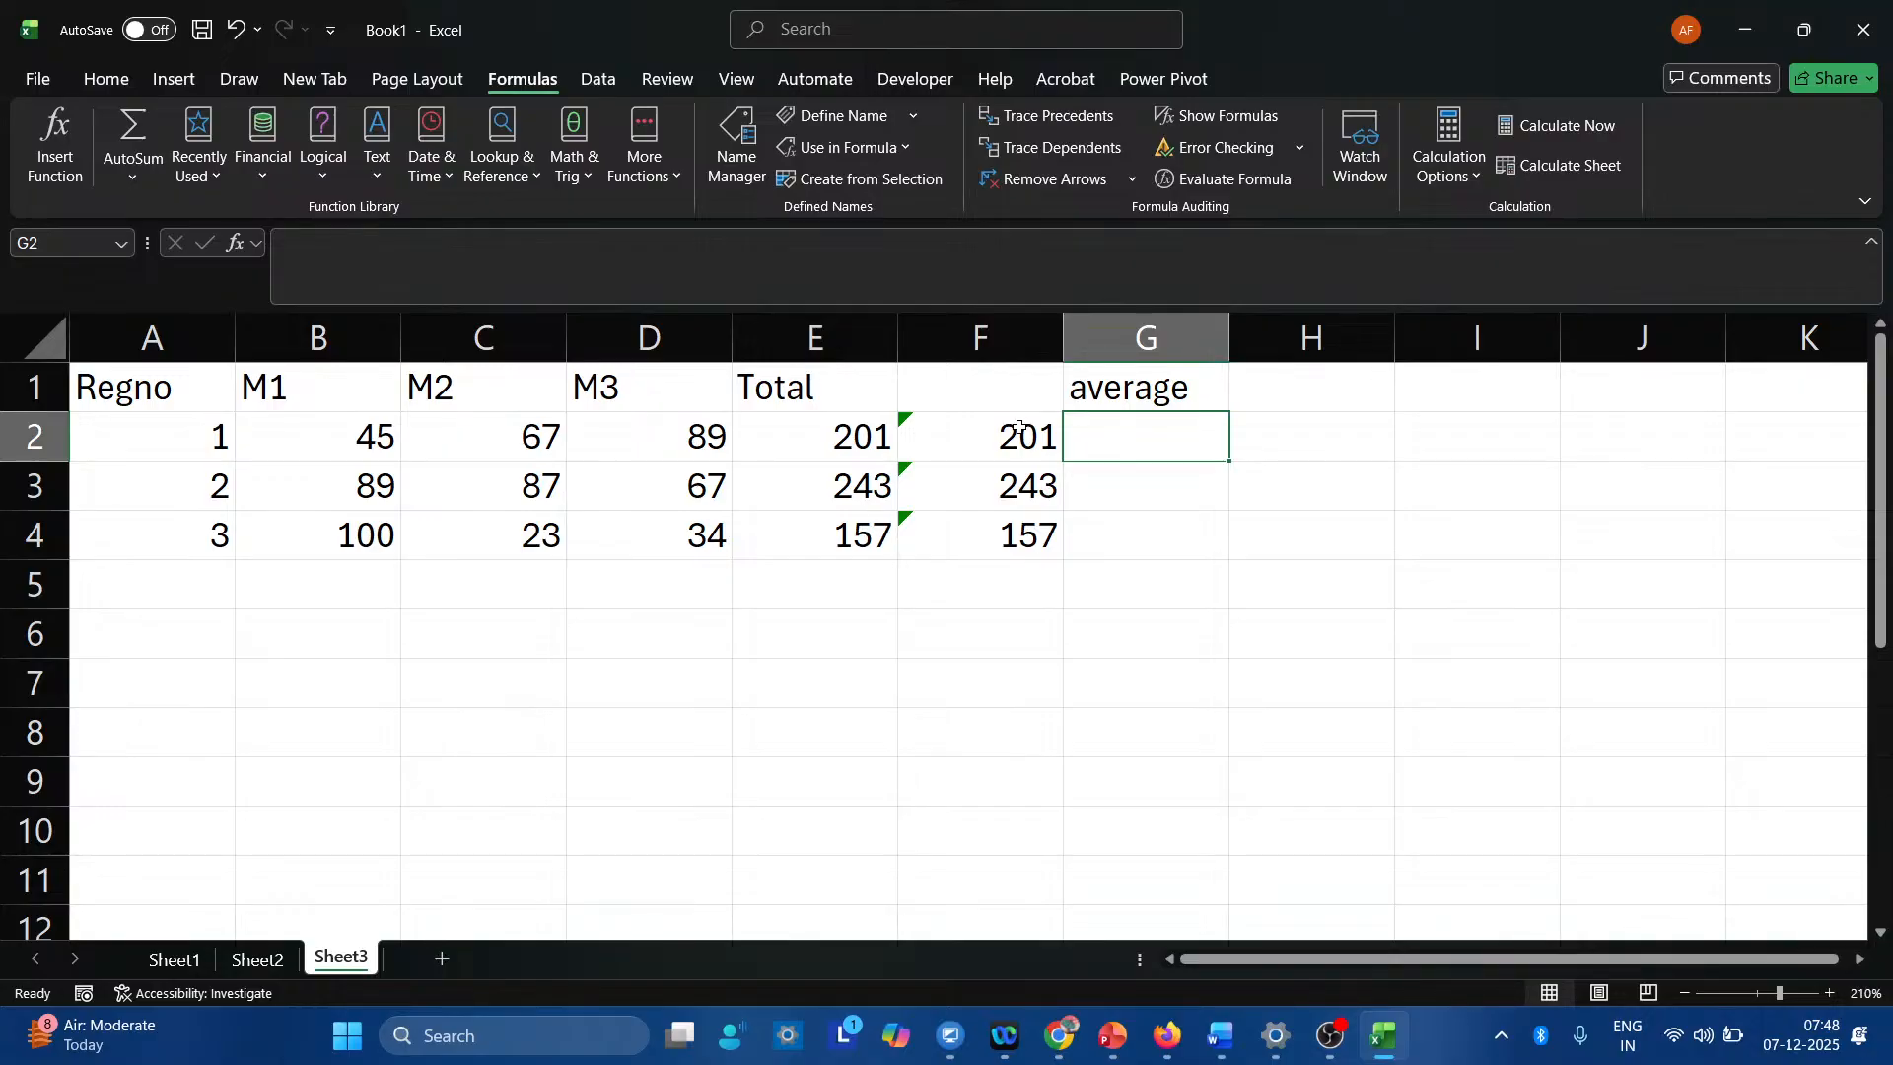
Enter the formula =E2/3 in cell G2 to average the first student's marks from the Total.
{"action": "type", "text": "="}
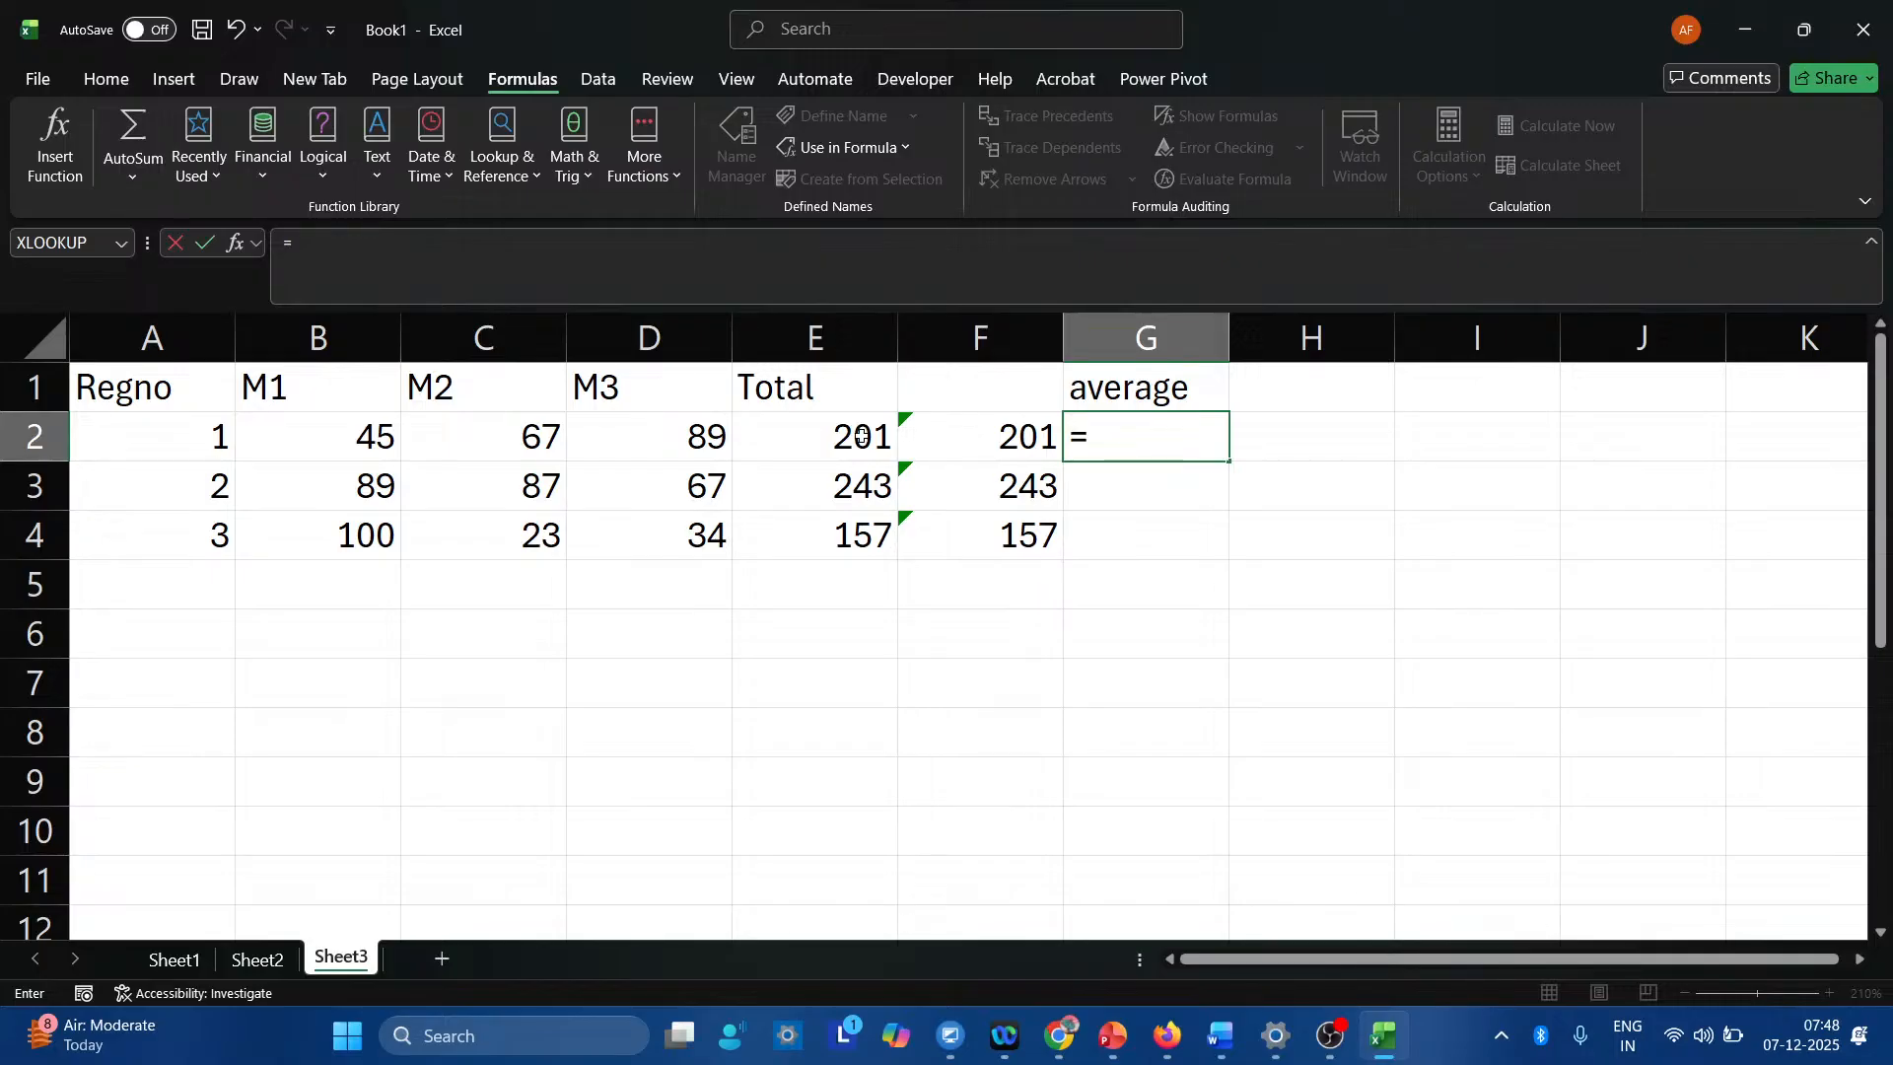
{"action": "left_click", "coordinate": [858, 437]}
{"action": "type", "text": "/"}
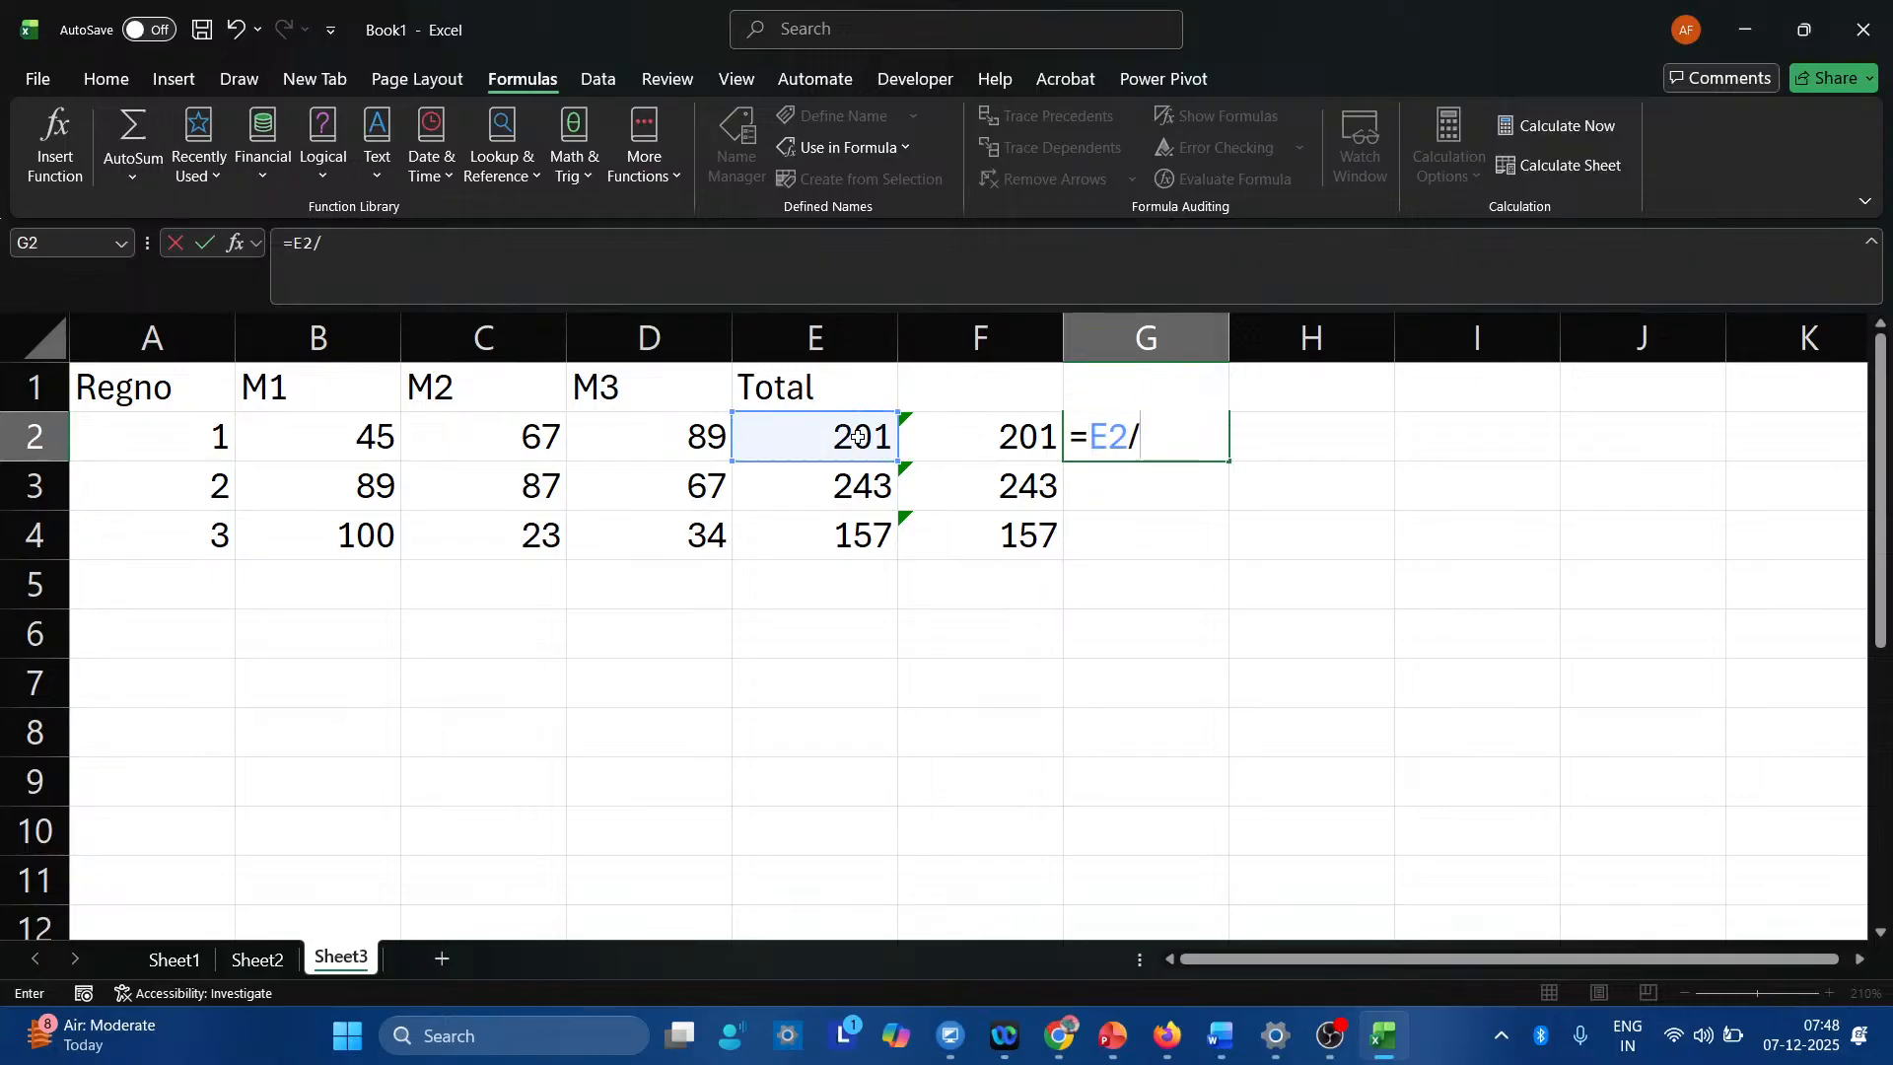
{"action": "type", "text": "3"}
{"action": "key", "text": "Return"}
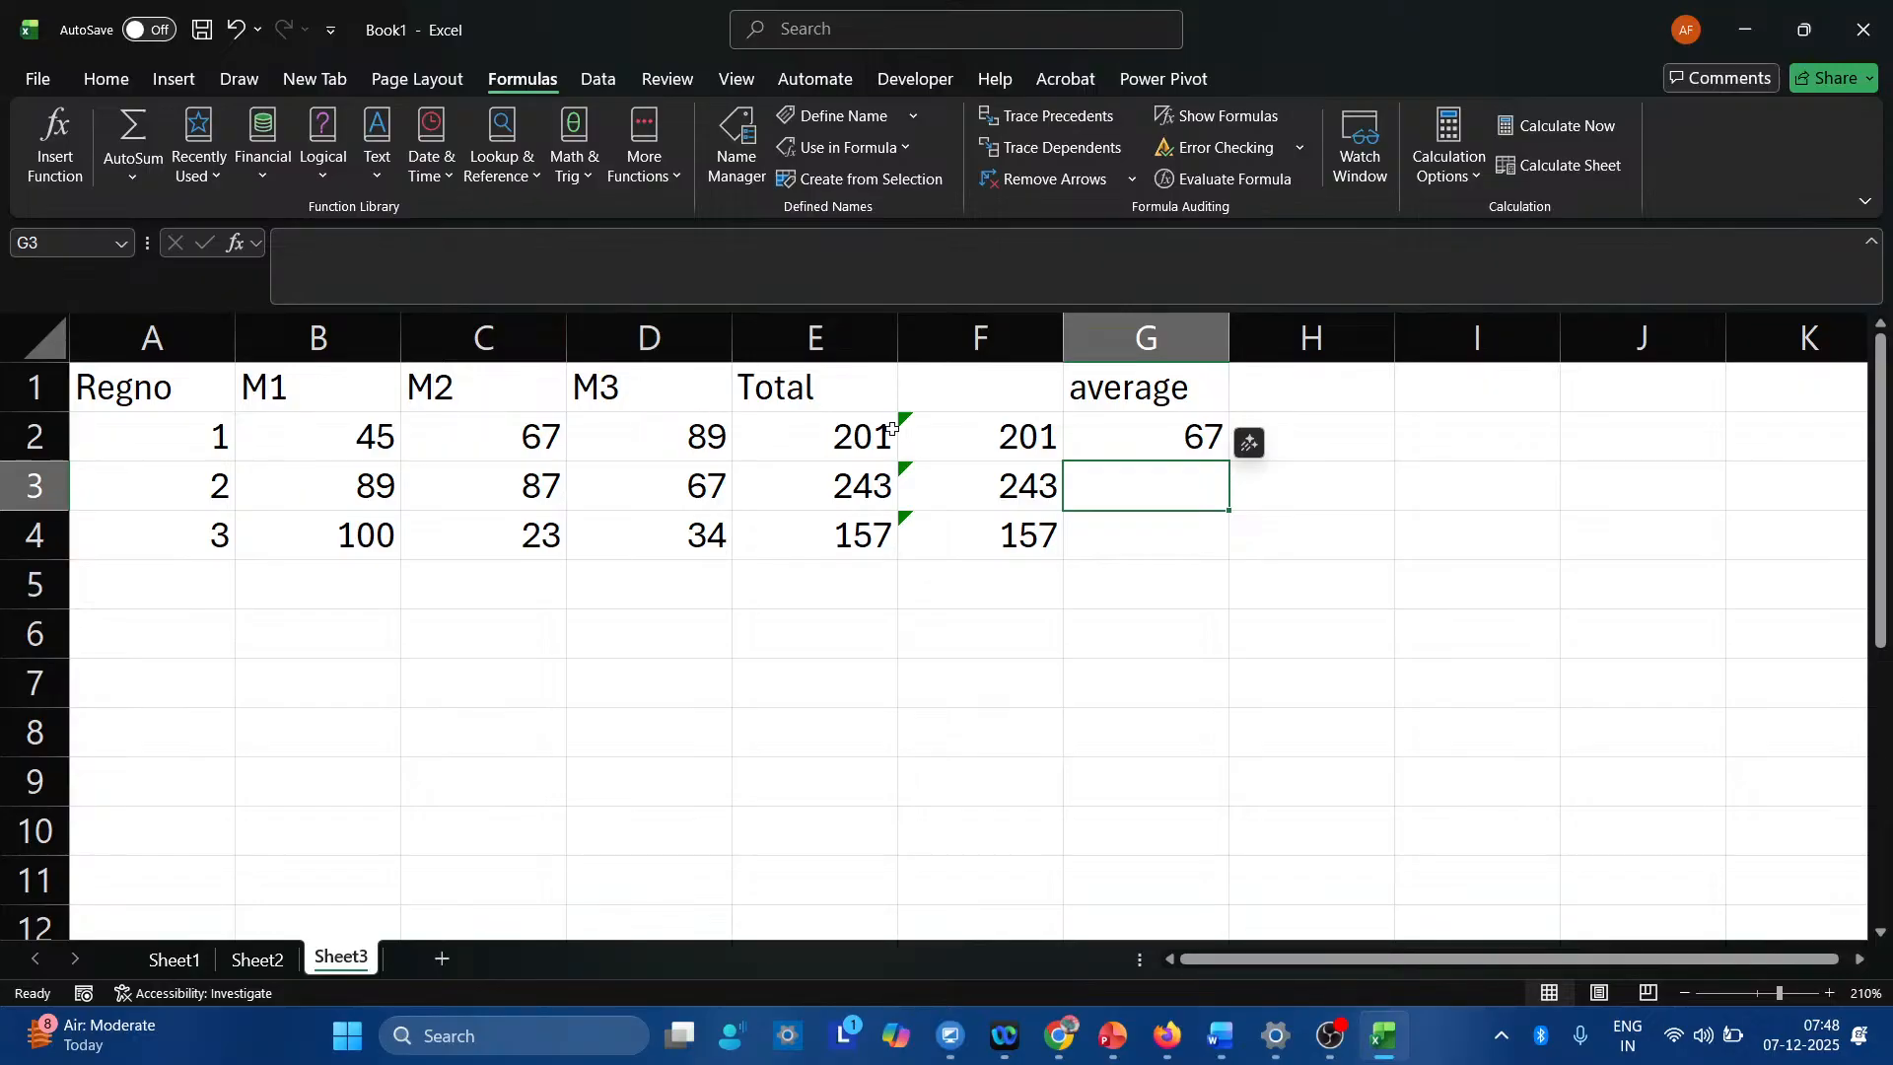
Replace the formula in G2 with =average(b2:d2) to average the first student's three marks.
{"action": "left_click", "coordinate": [1096, 449]}
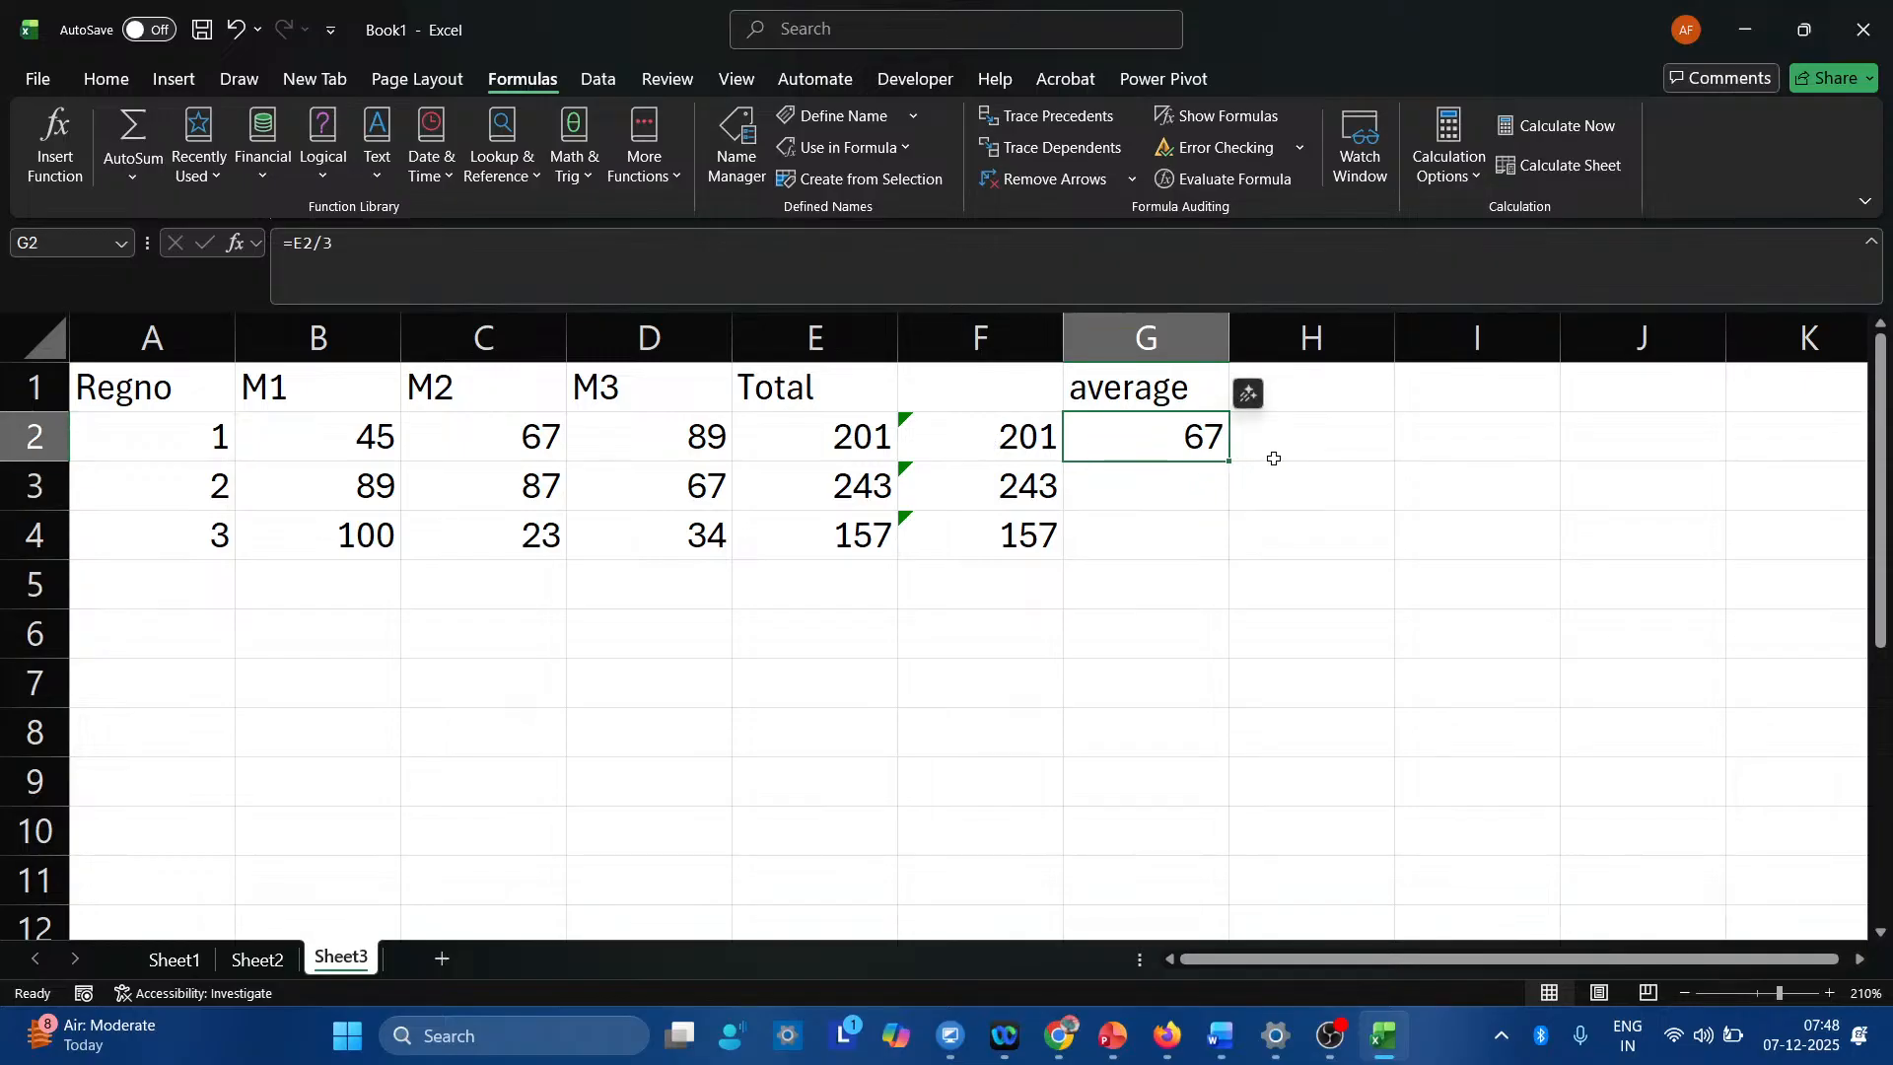
{"action": "key", "text": "Delete"}
{"action": "type", "text": "=avera"}
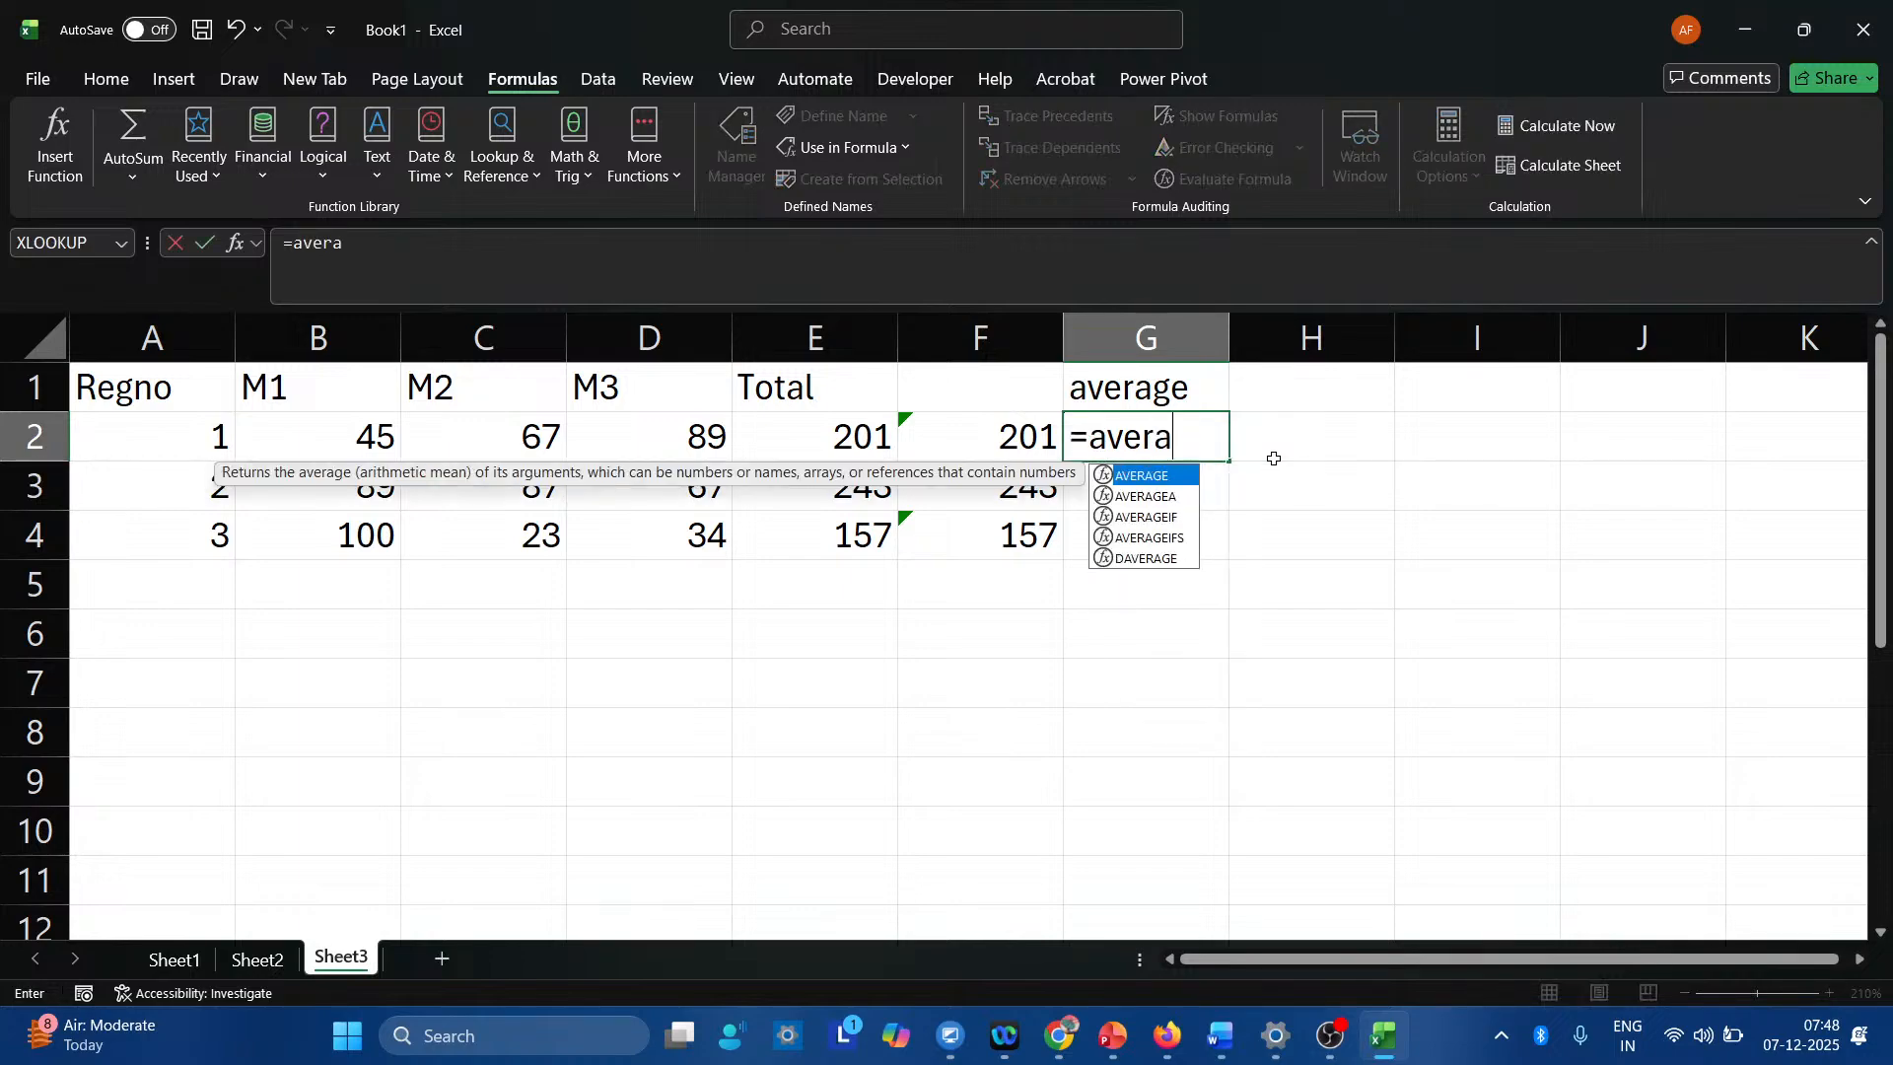
{"action": "type", "text": "ge("}
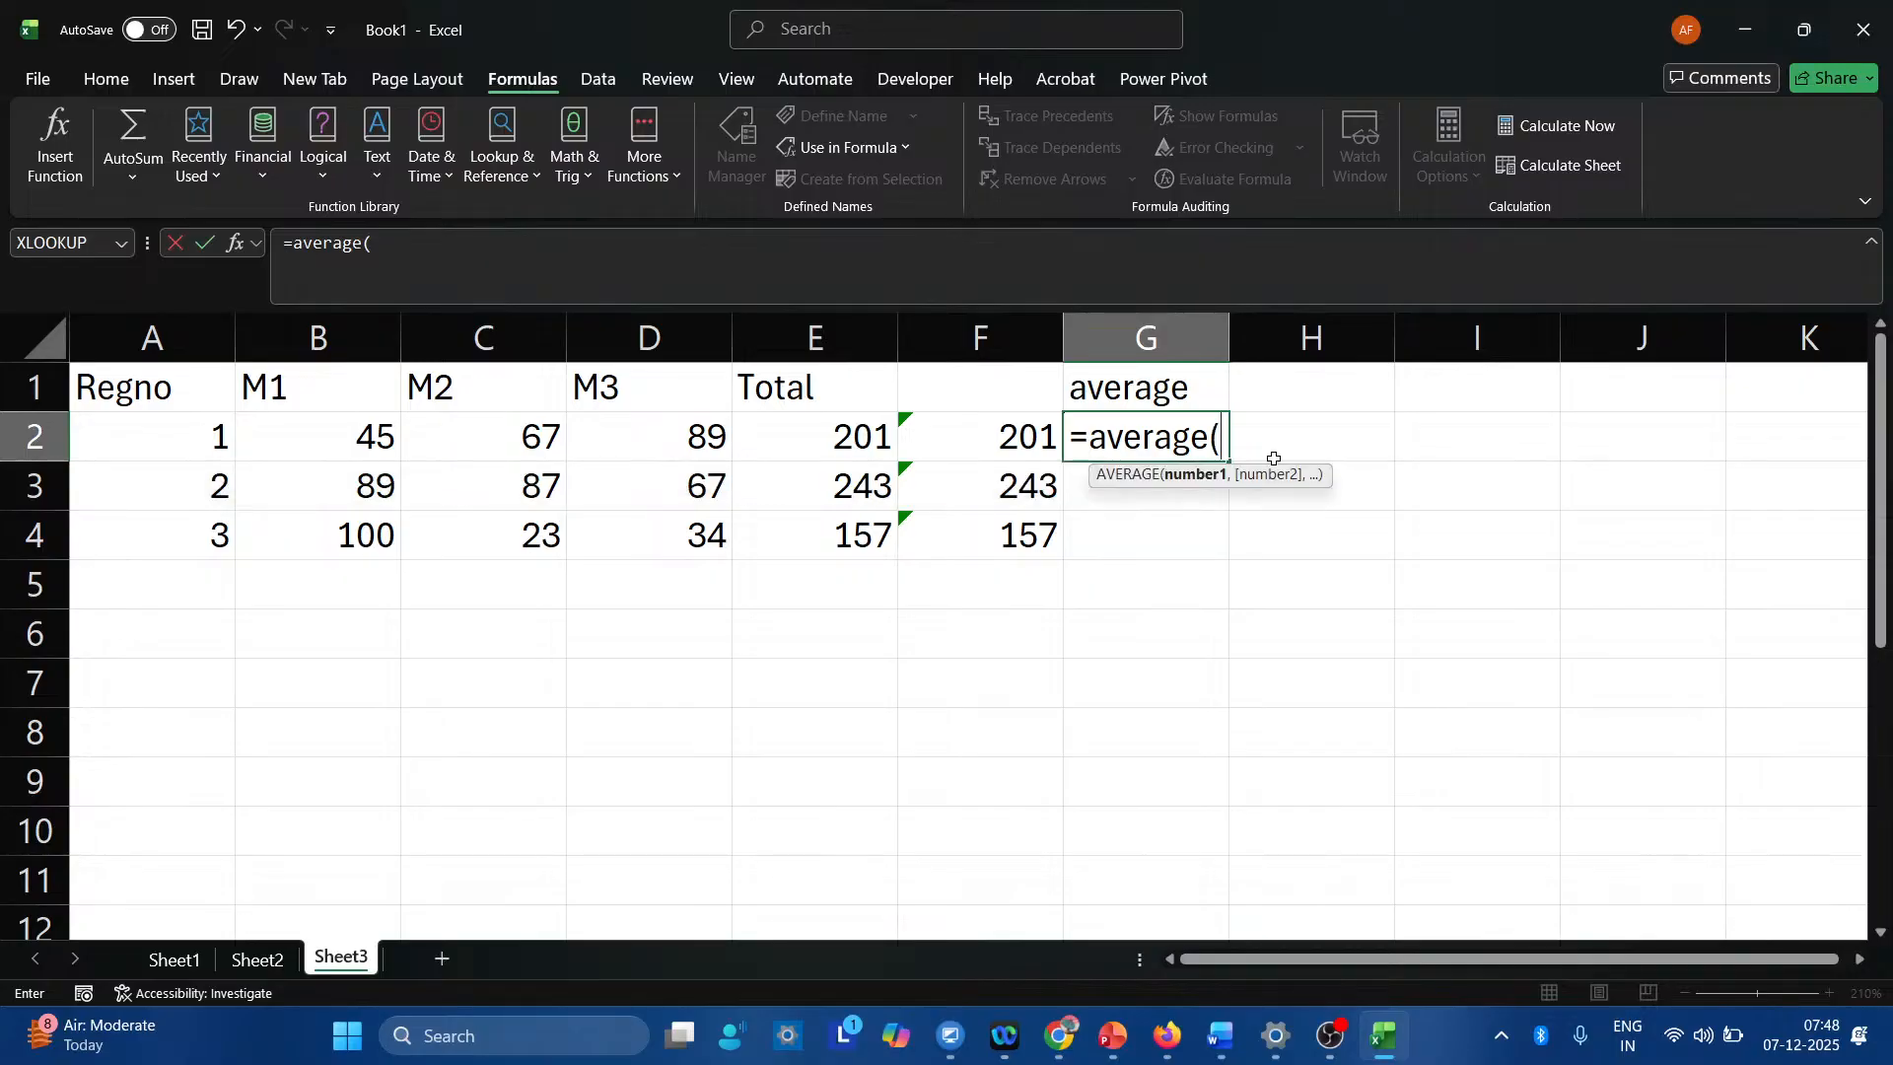
{"action": "type", "text": "b2:"}
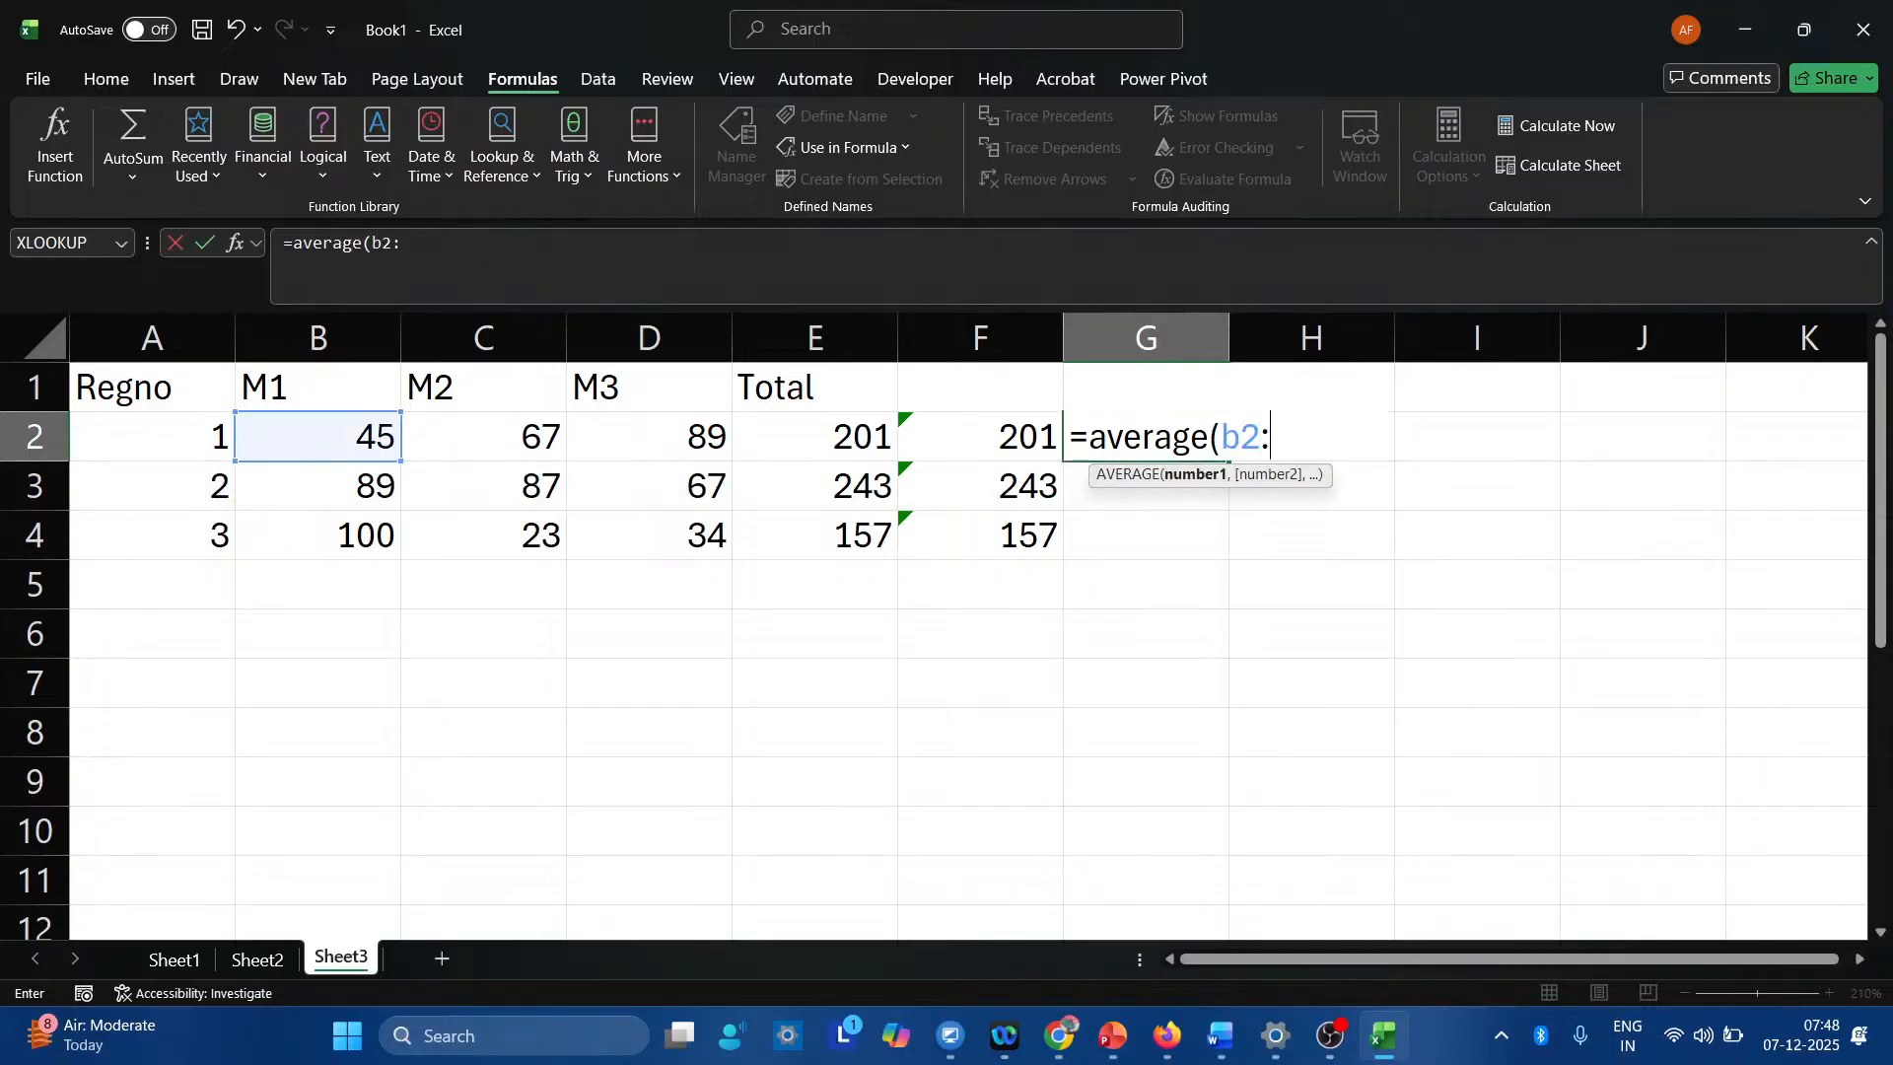
{"action": "type", "text": "d2"}
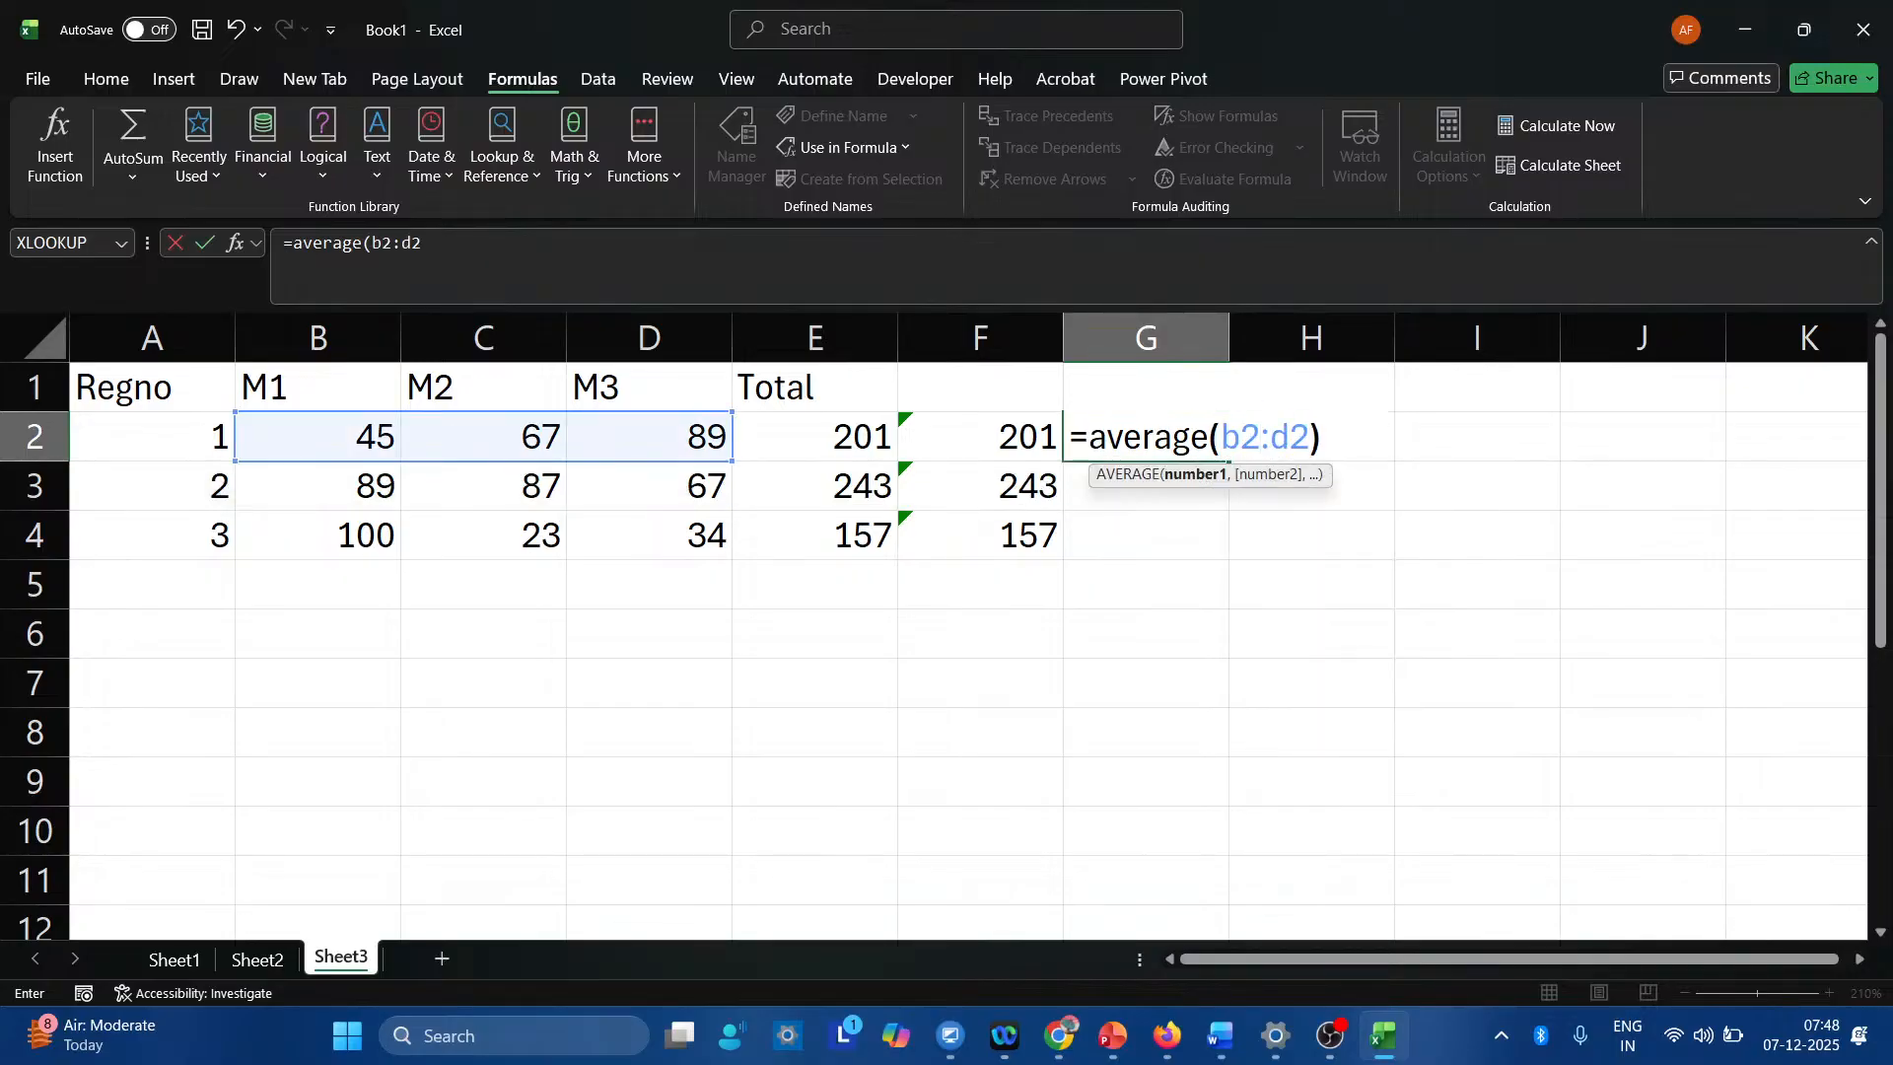
{"action": "key", "text": "Return"}
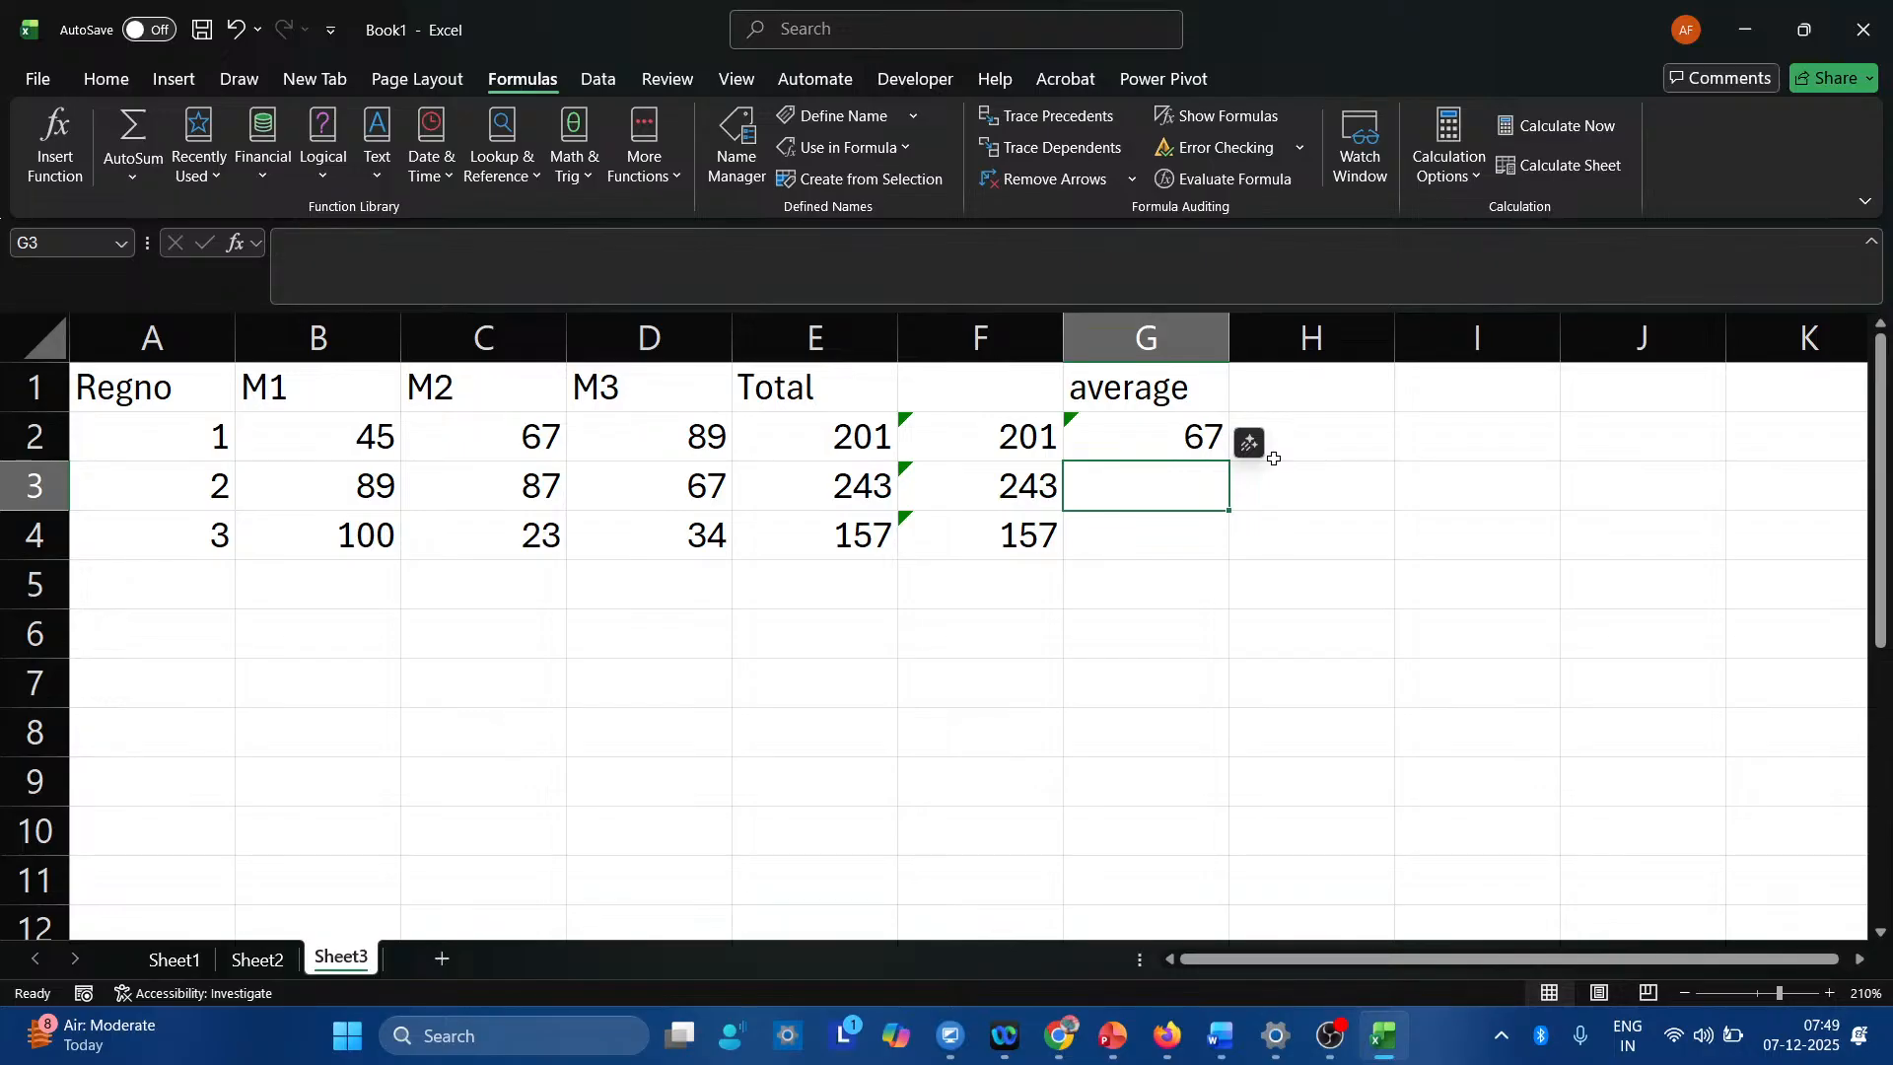
Fill the AVERAGE formula from G2 down to G4 for the remaining students.
{"action": "left_click", "coordinate": [1208, 434]}
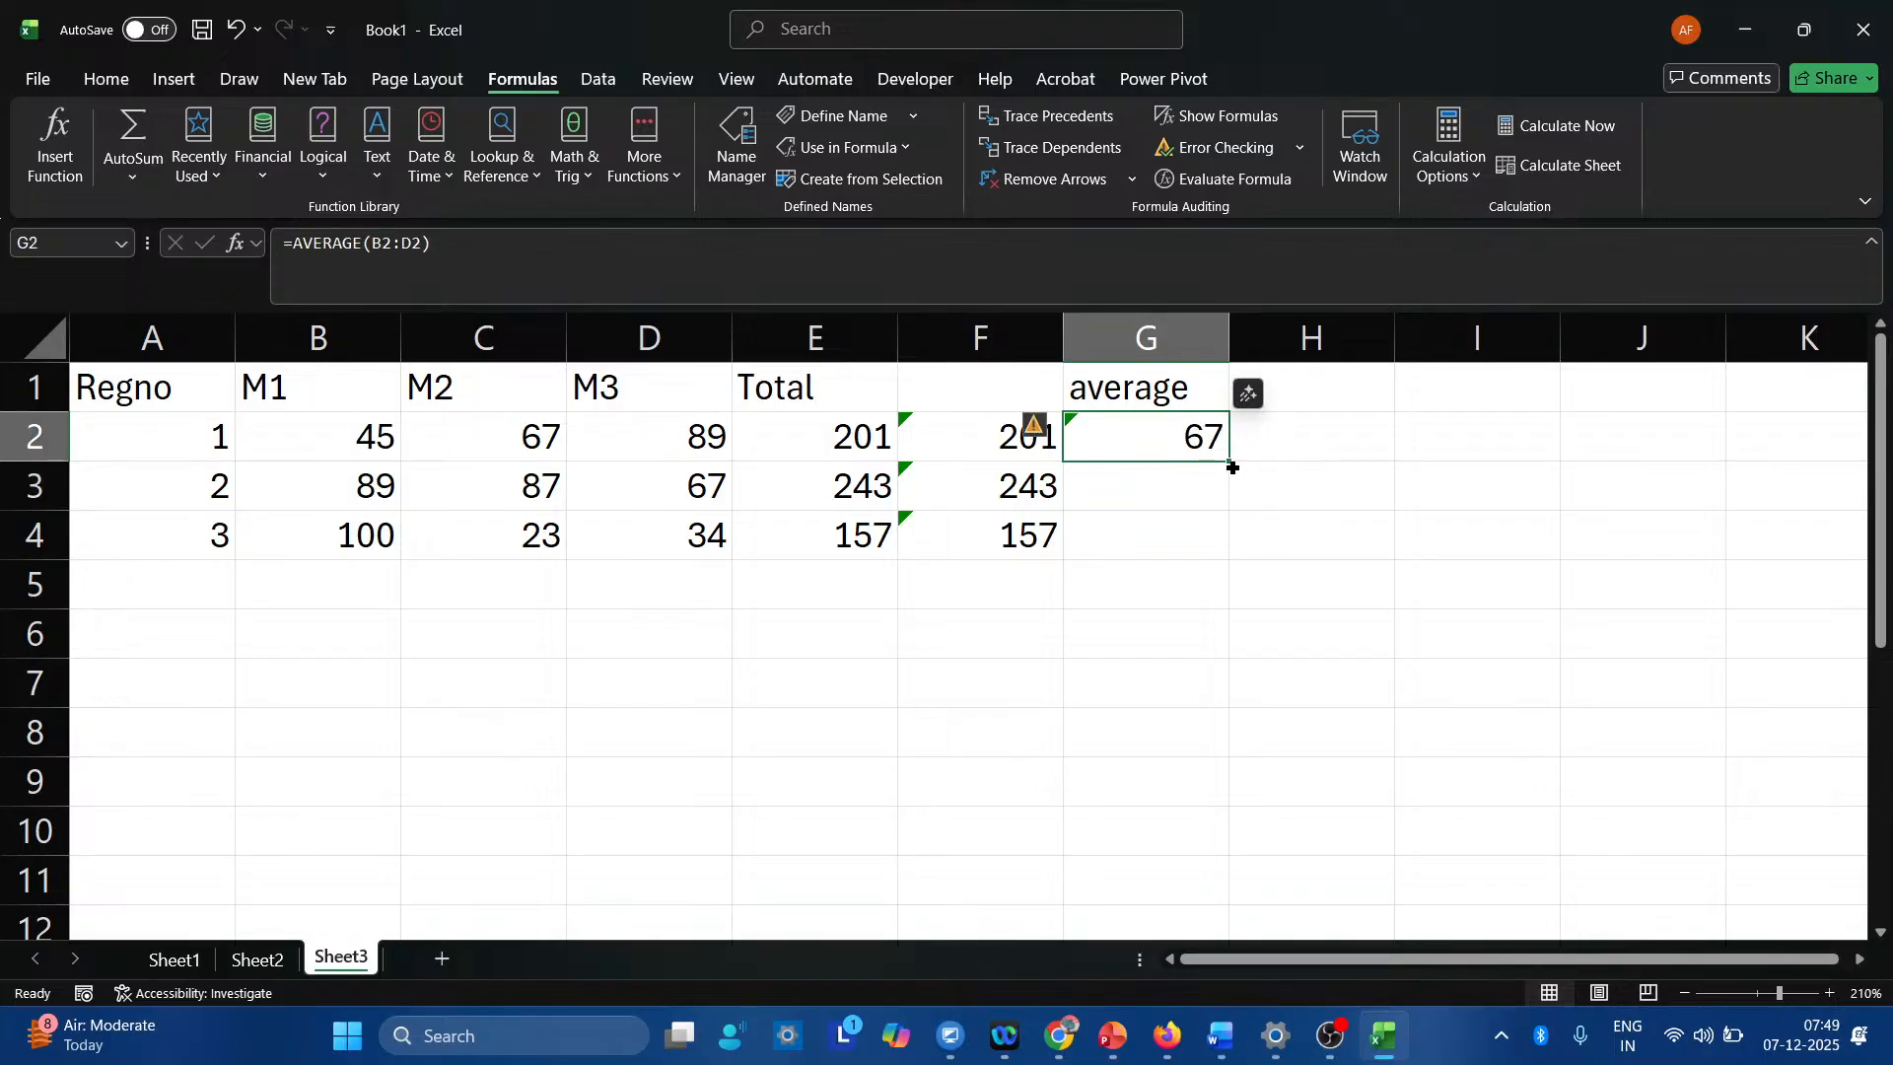
{"action": "left_click_drag", "start_coordinate": [1232, 467], "coordinate": [1240, 572]}
{"action": "left_click", "coordinate": [1400, 518]}
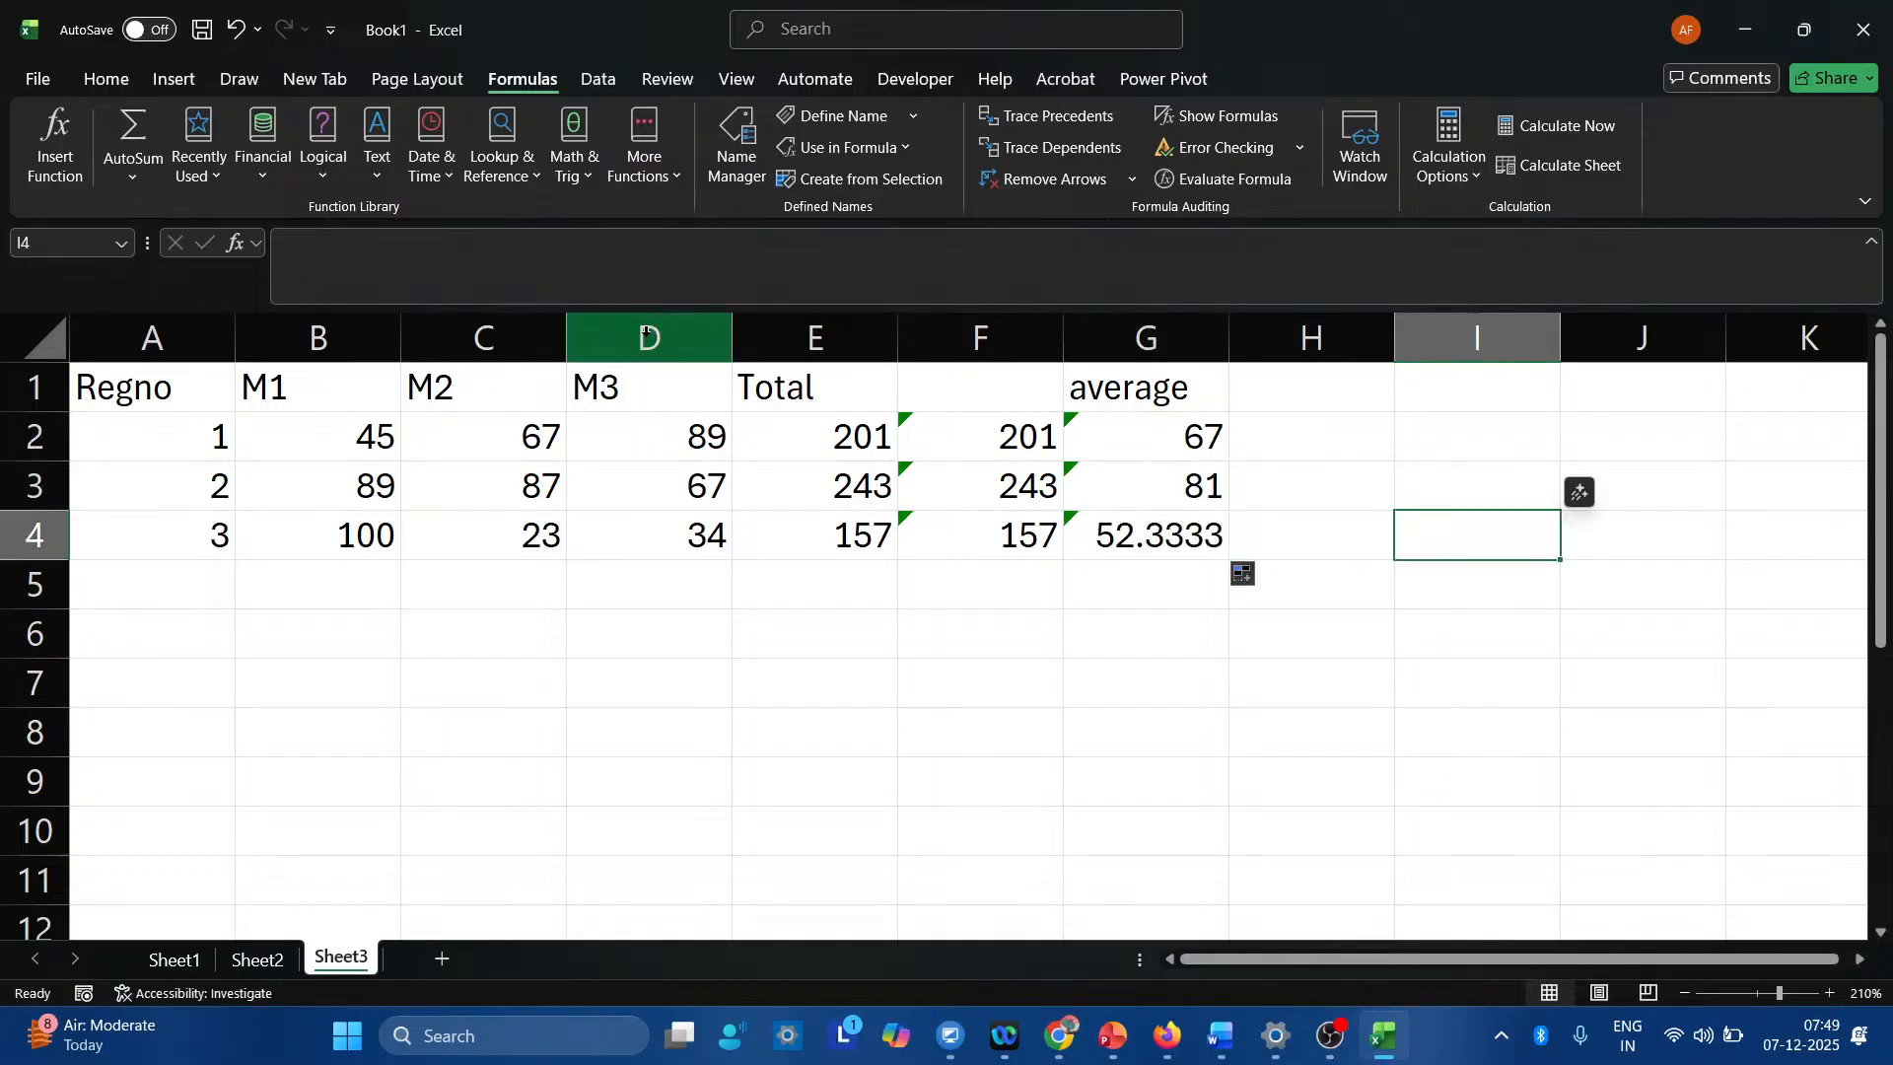
Insert a new column before the M3 column and enter the heading "m4" in cell D1.
{"action": "right_click", "coordinate": [645, 332]}
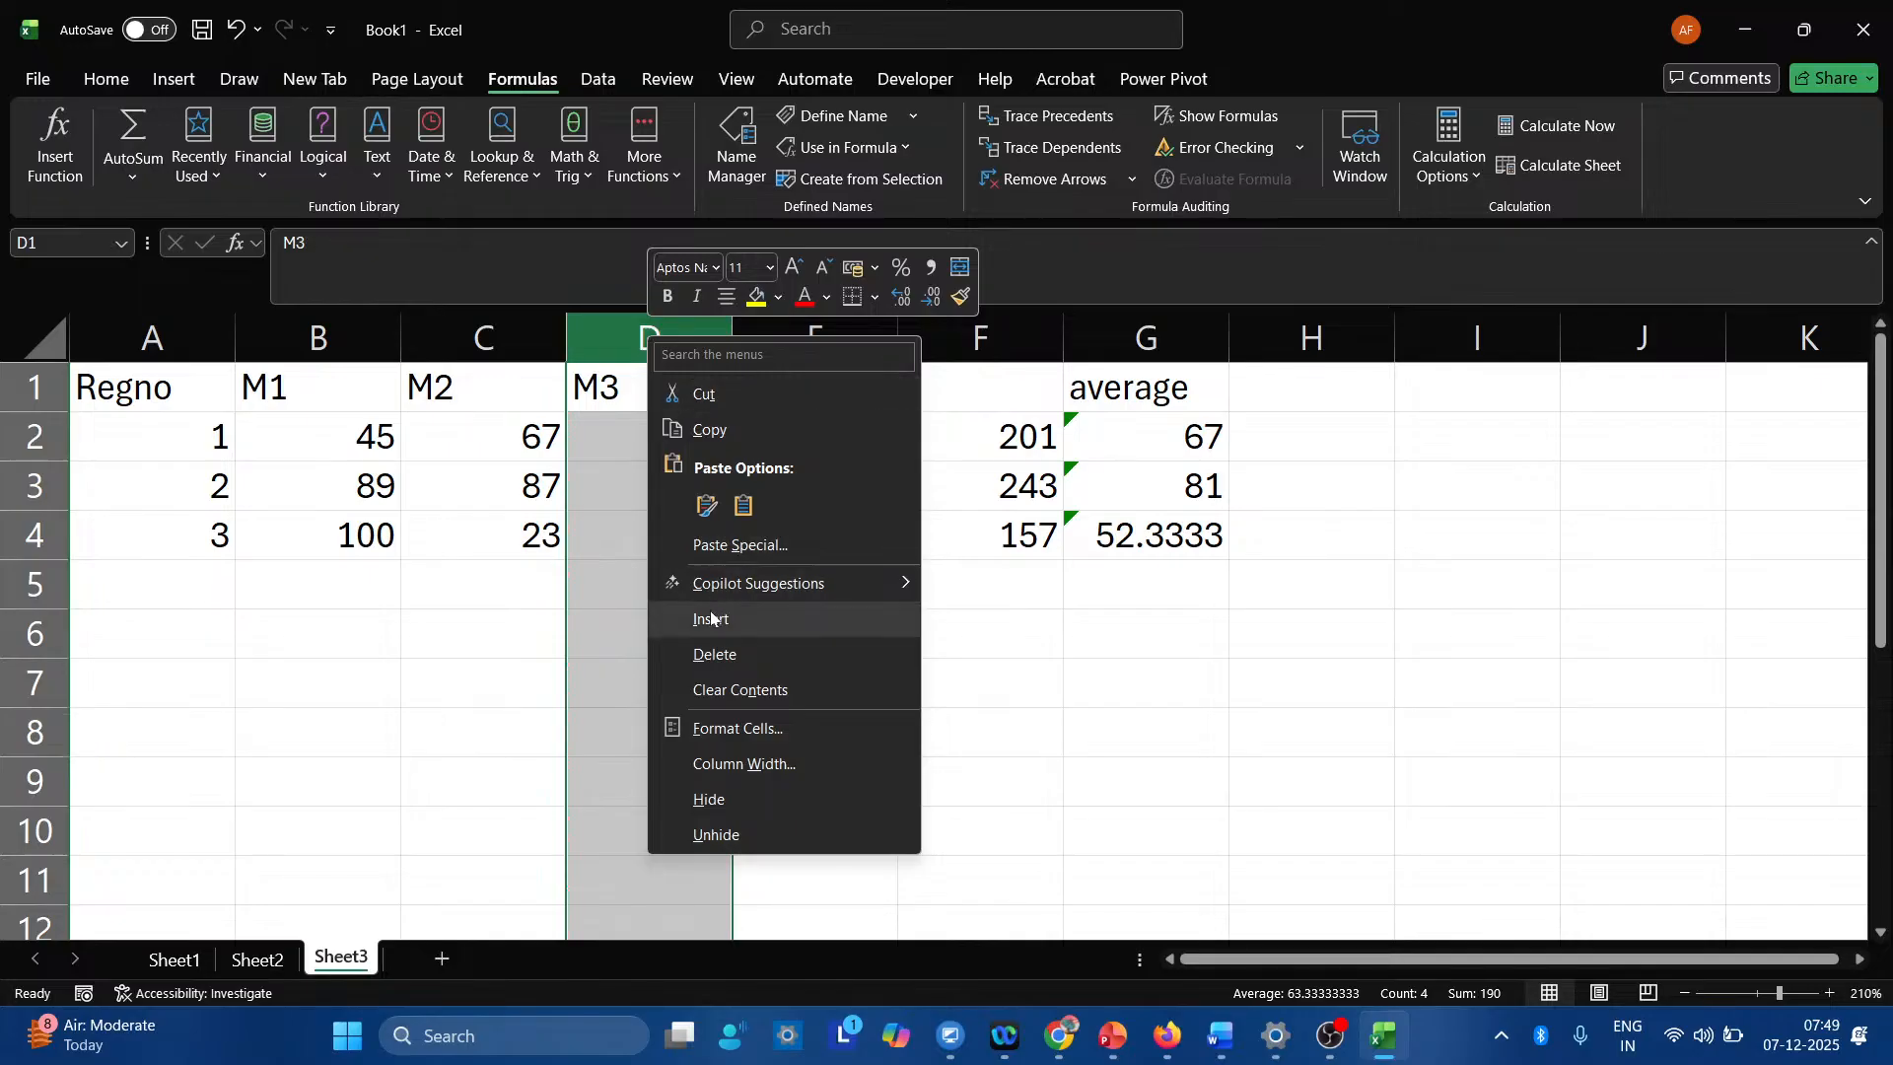
{"action": "left_click", "coordinate": [711, 618]}
{"action": "left_click", "coordinate": [631, 404]}
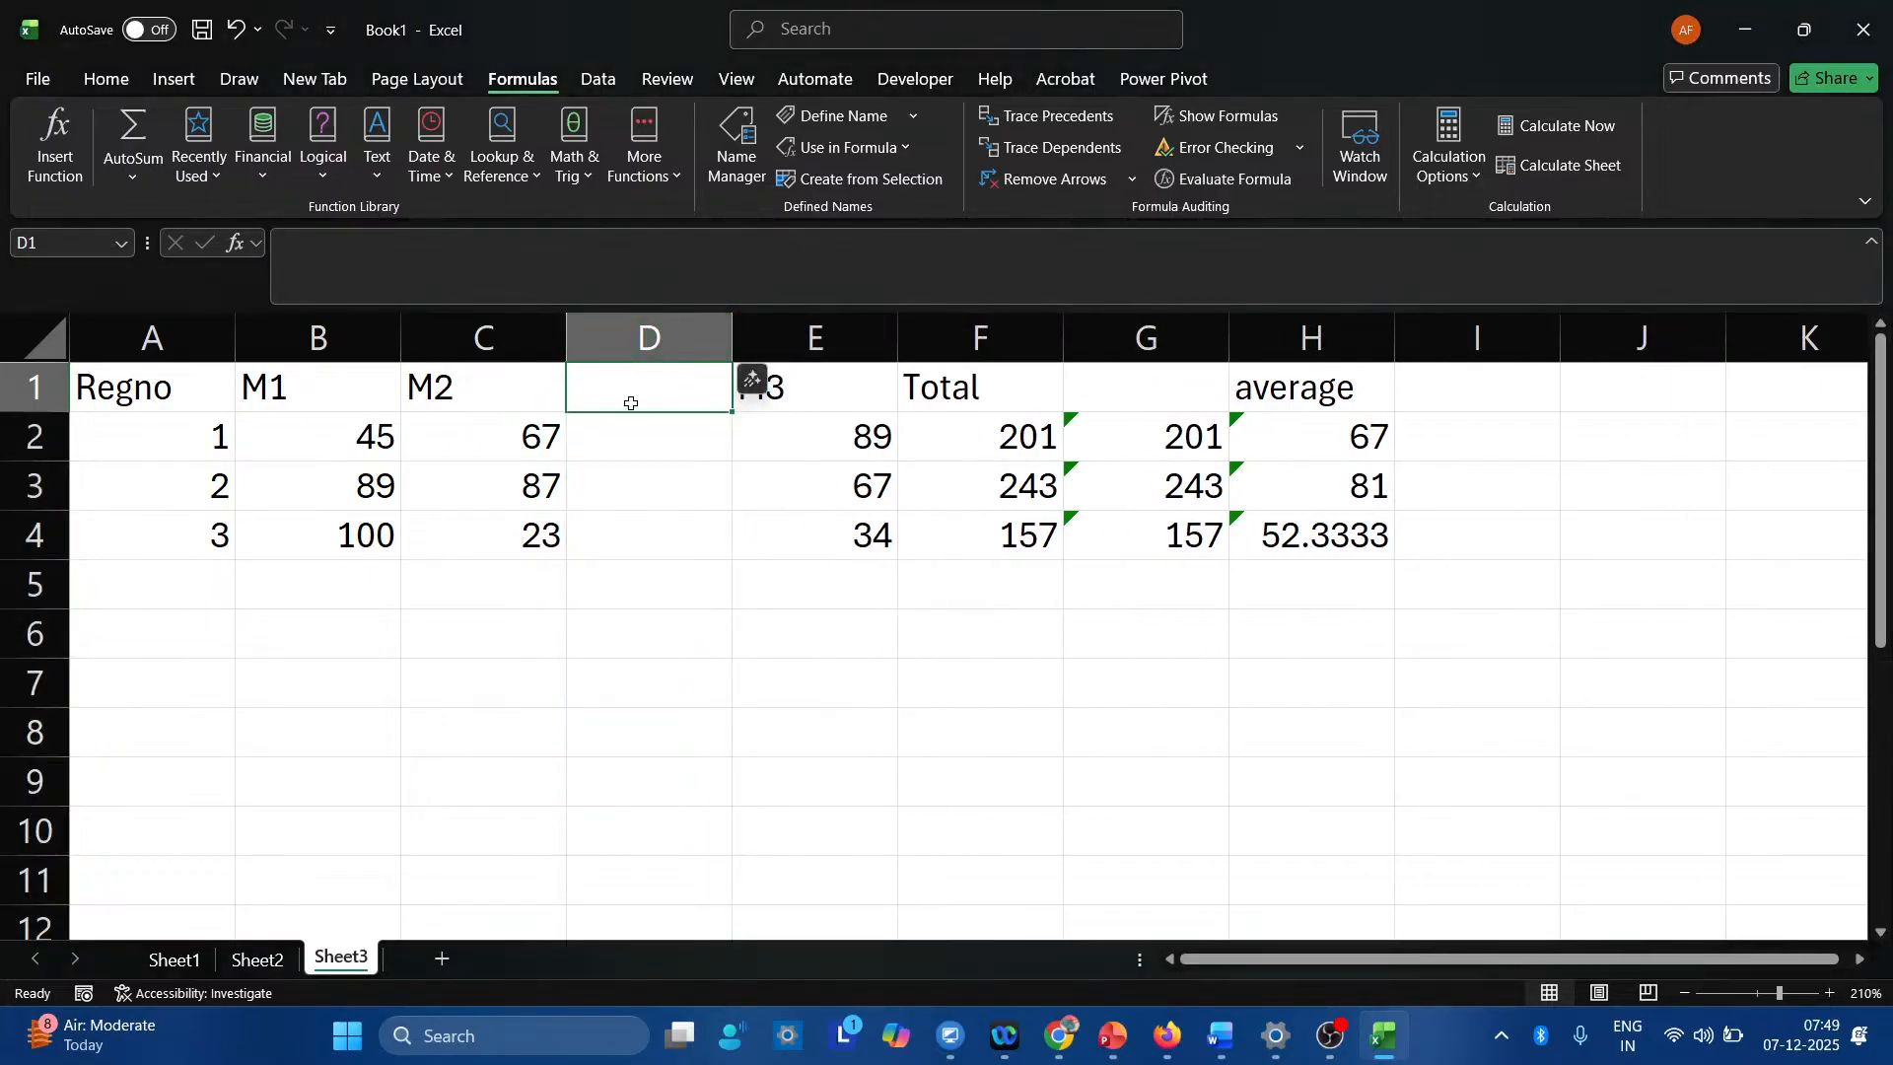
{"action": "type", "text": "m4"}
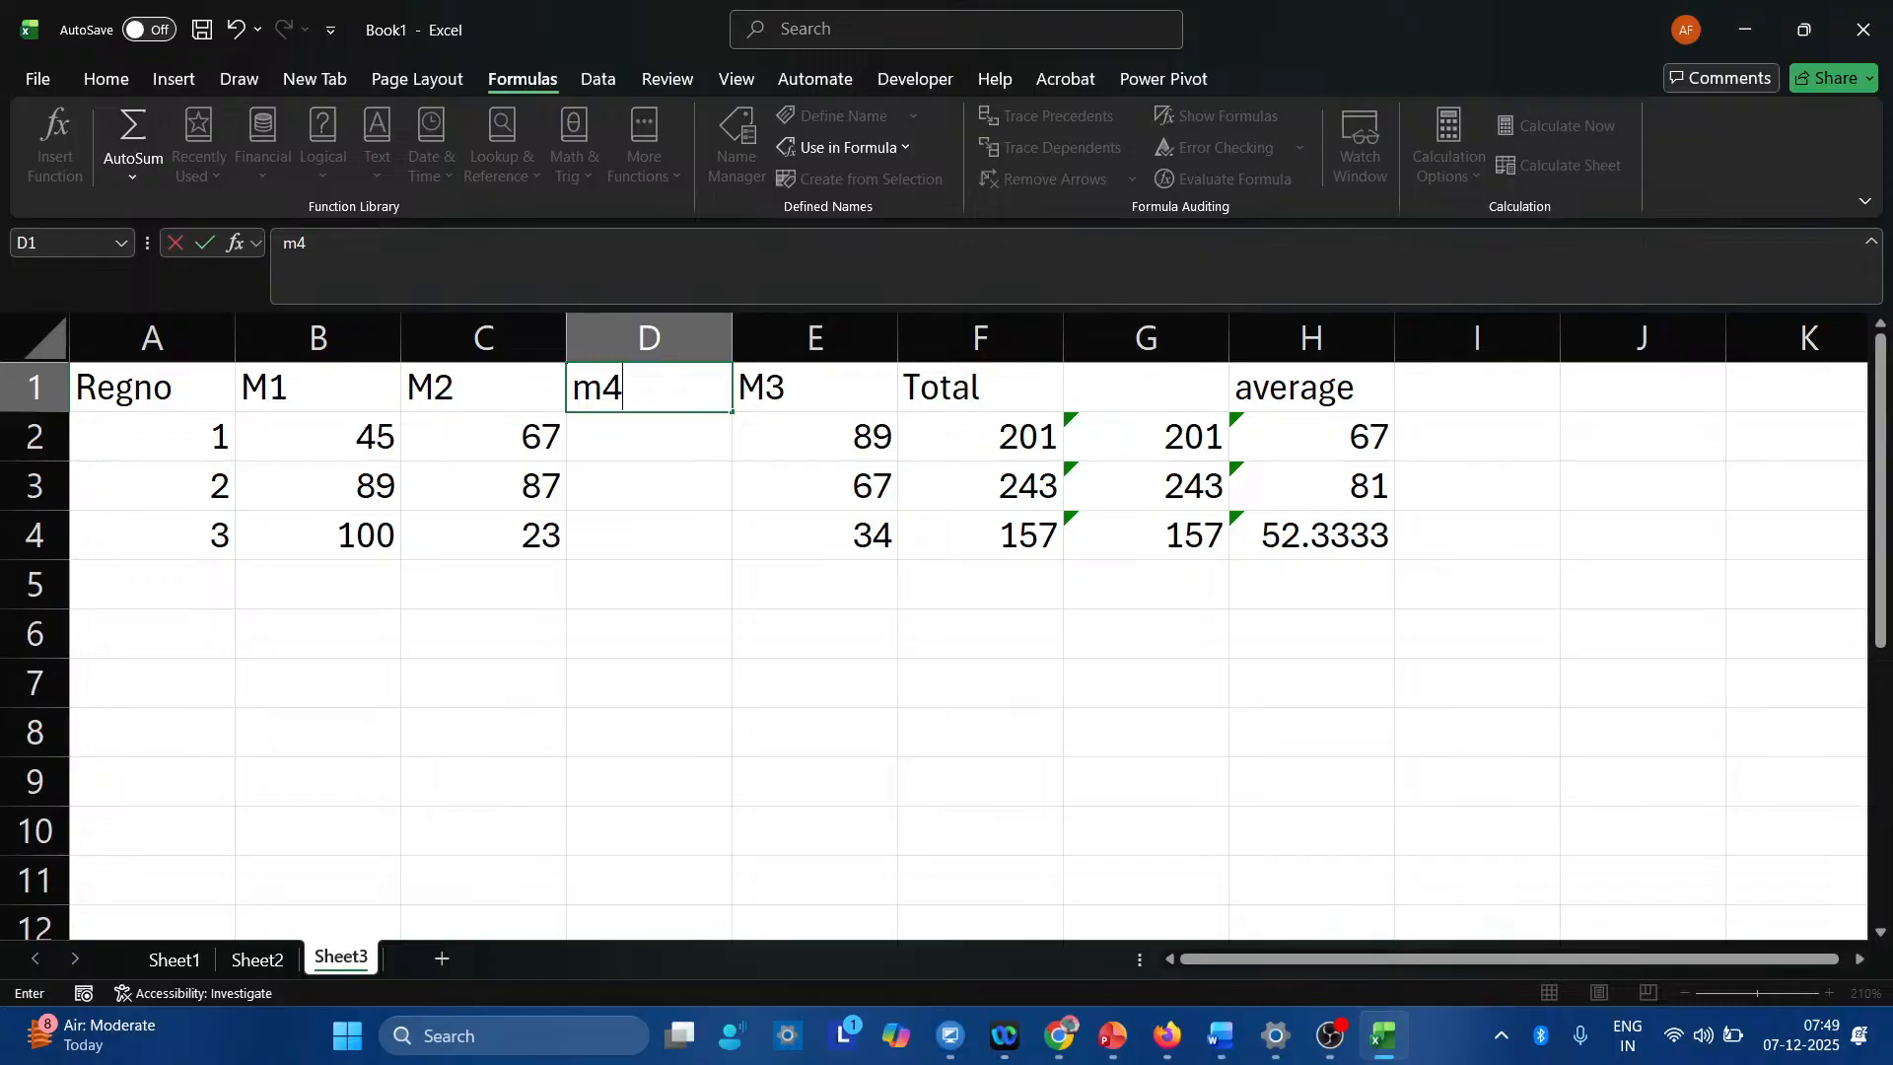
{"action": "key", "text": "Return"}
Enter the m4 marks 45, 23 and 45 for the three students in cells D2 to D4.
{"action": "type", "text": "45"}
{"action": "key", "text": "Return"}
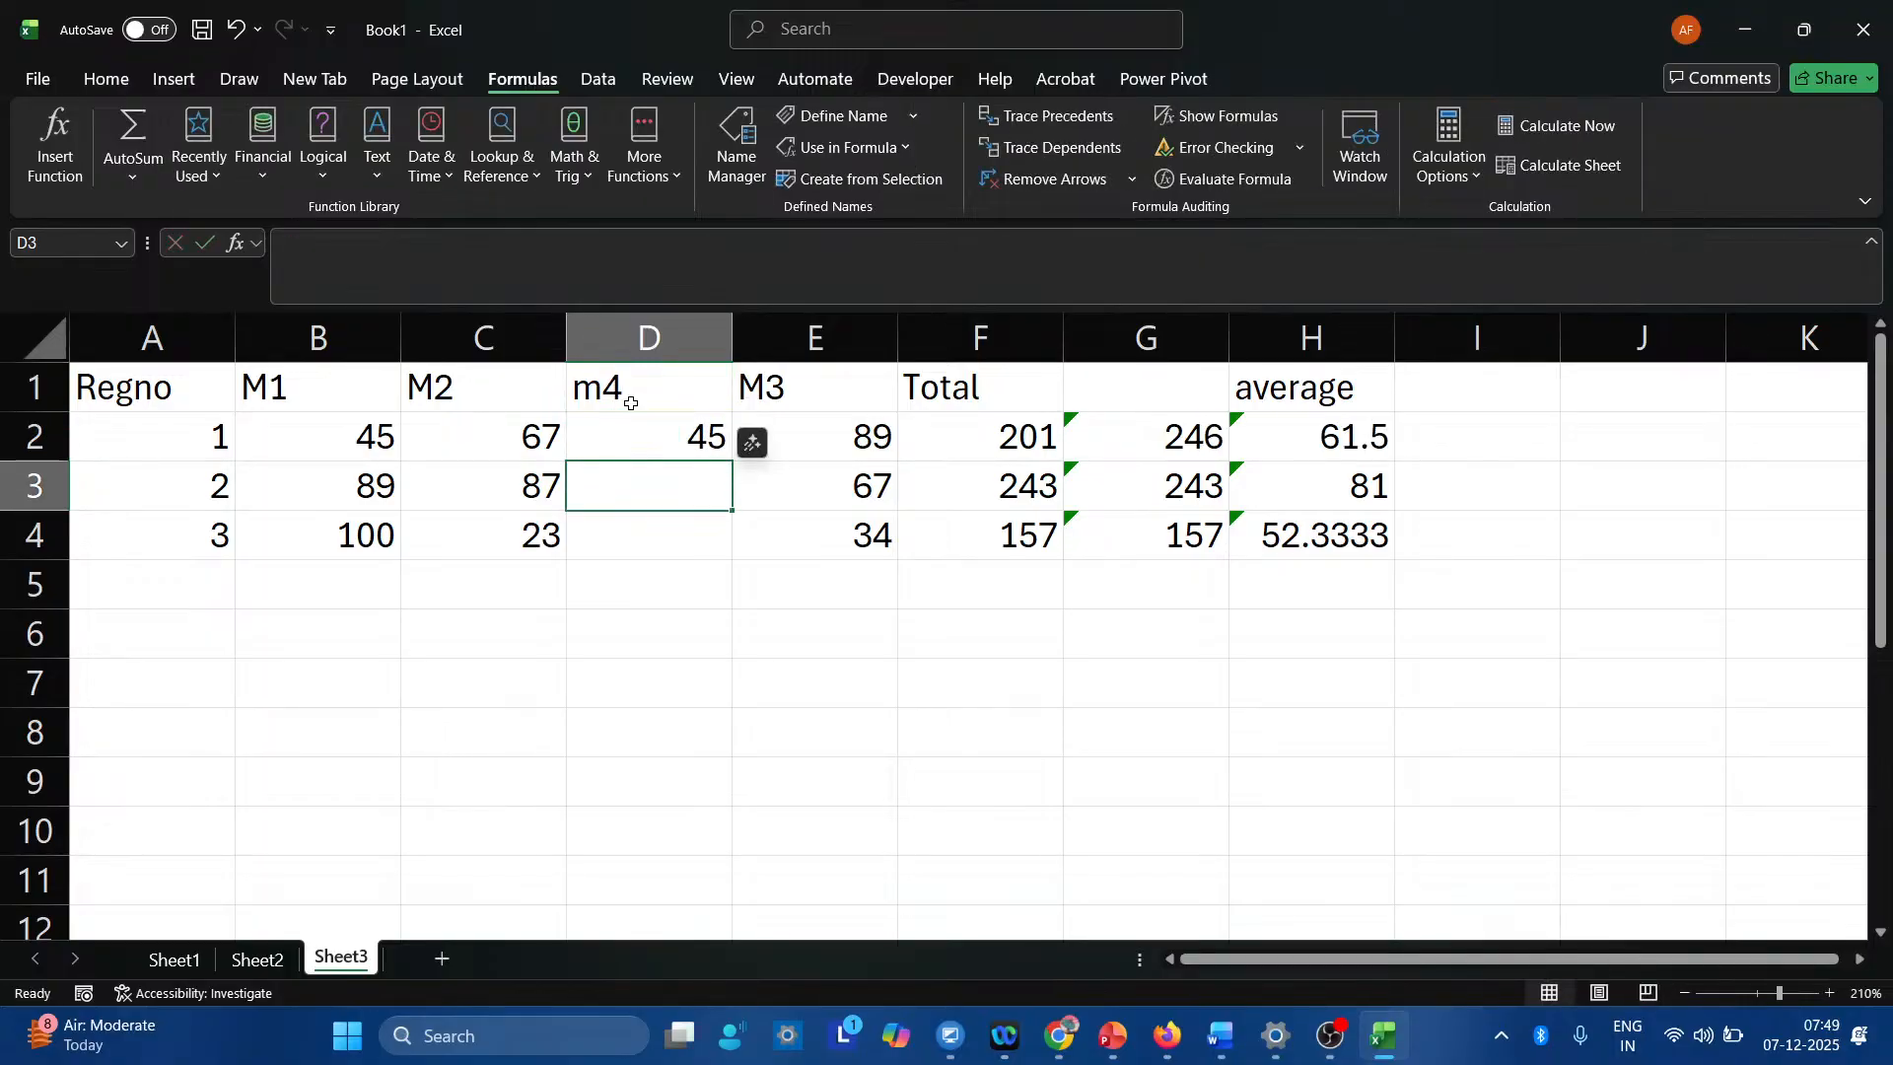
{"action": "type", "text": "23"}
{"action": "key", "text": "Return"}
{"action": "type", "text": "4"}
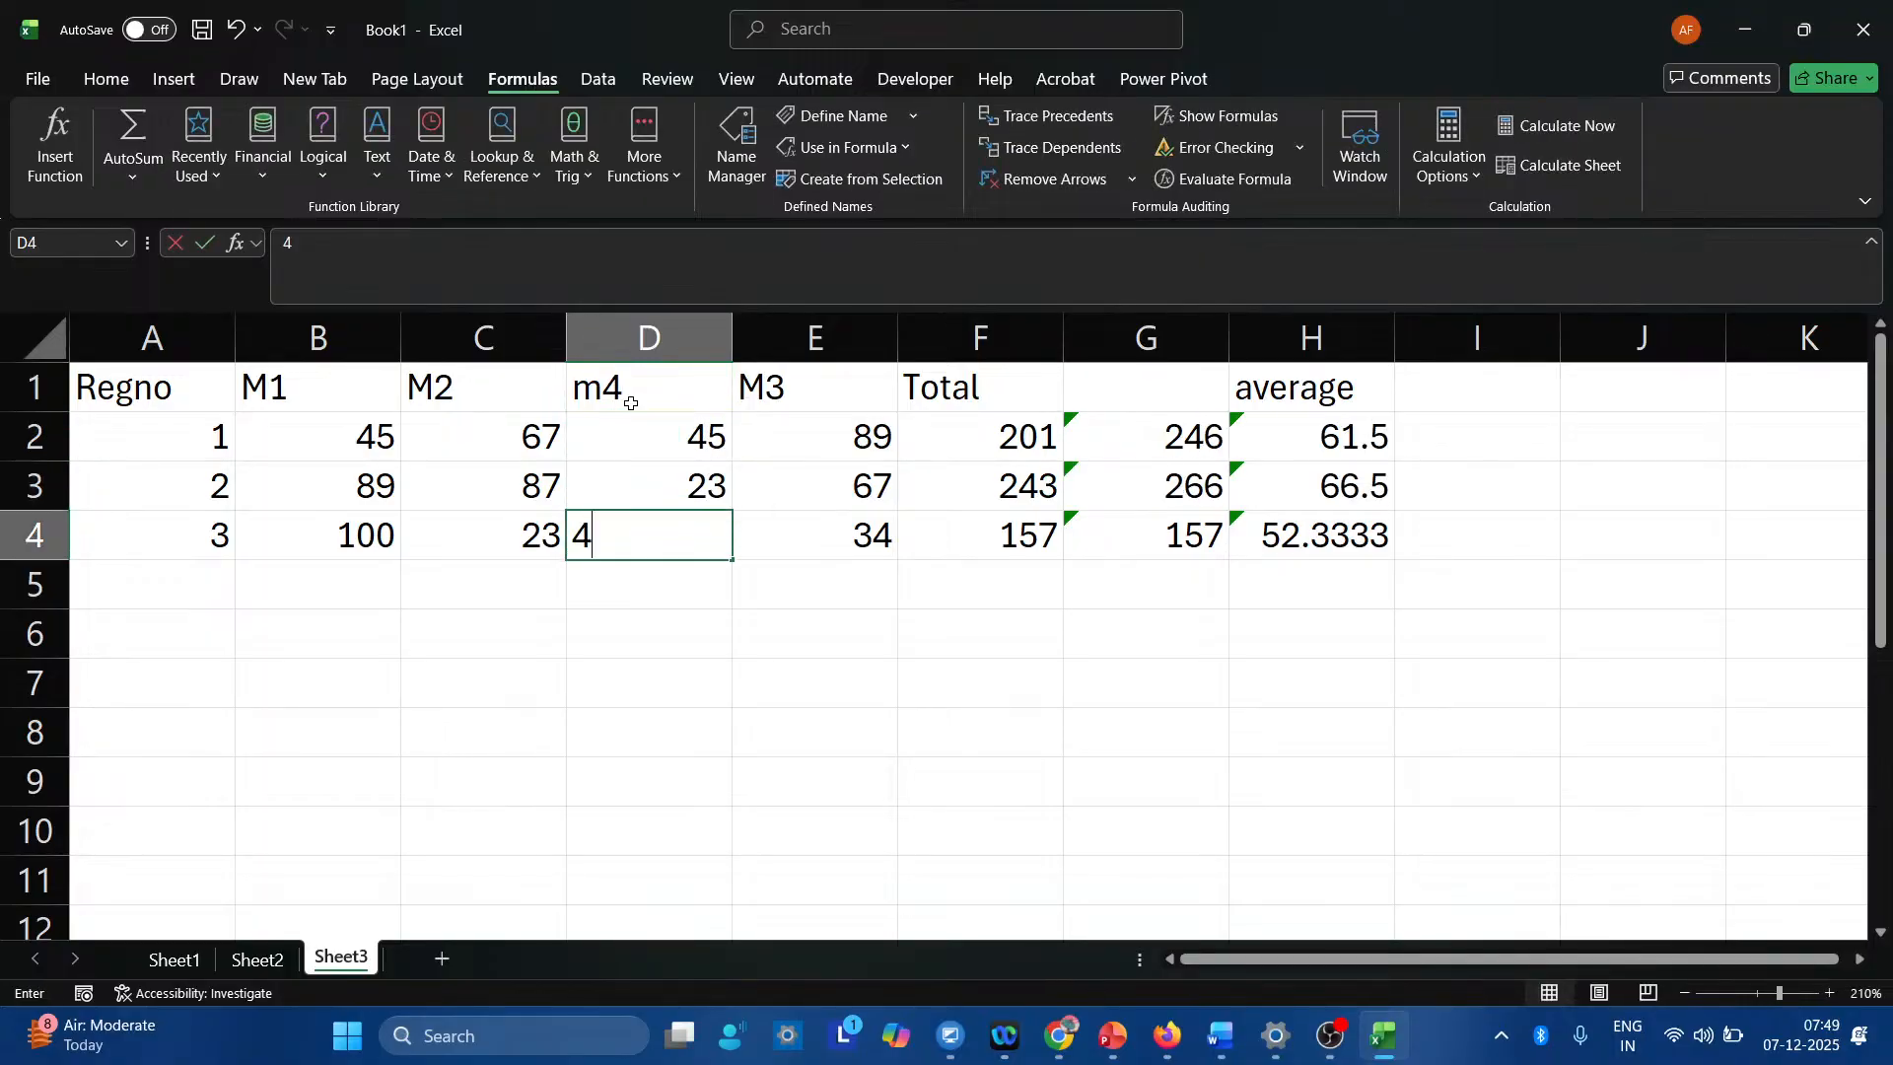
{"action": "type", "text": "5"}
{"action": "key", "text": "Return"}
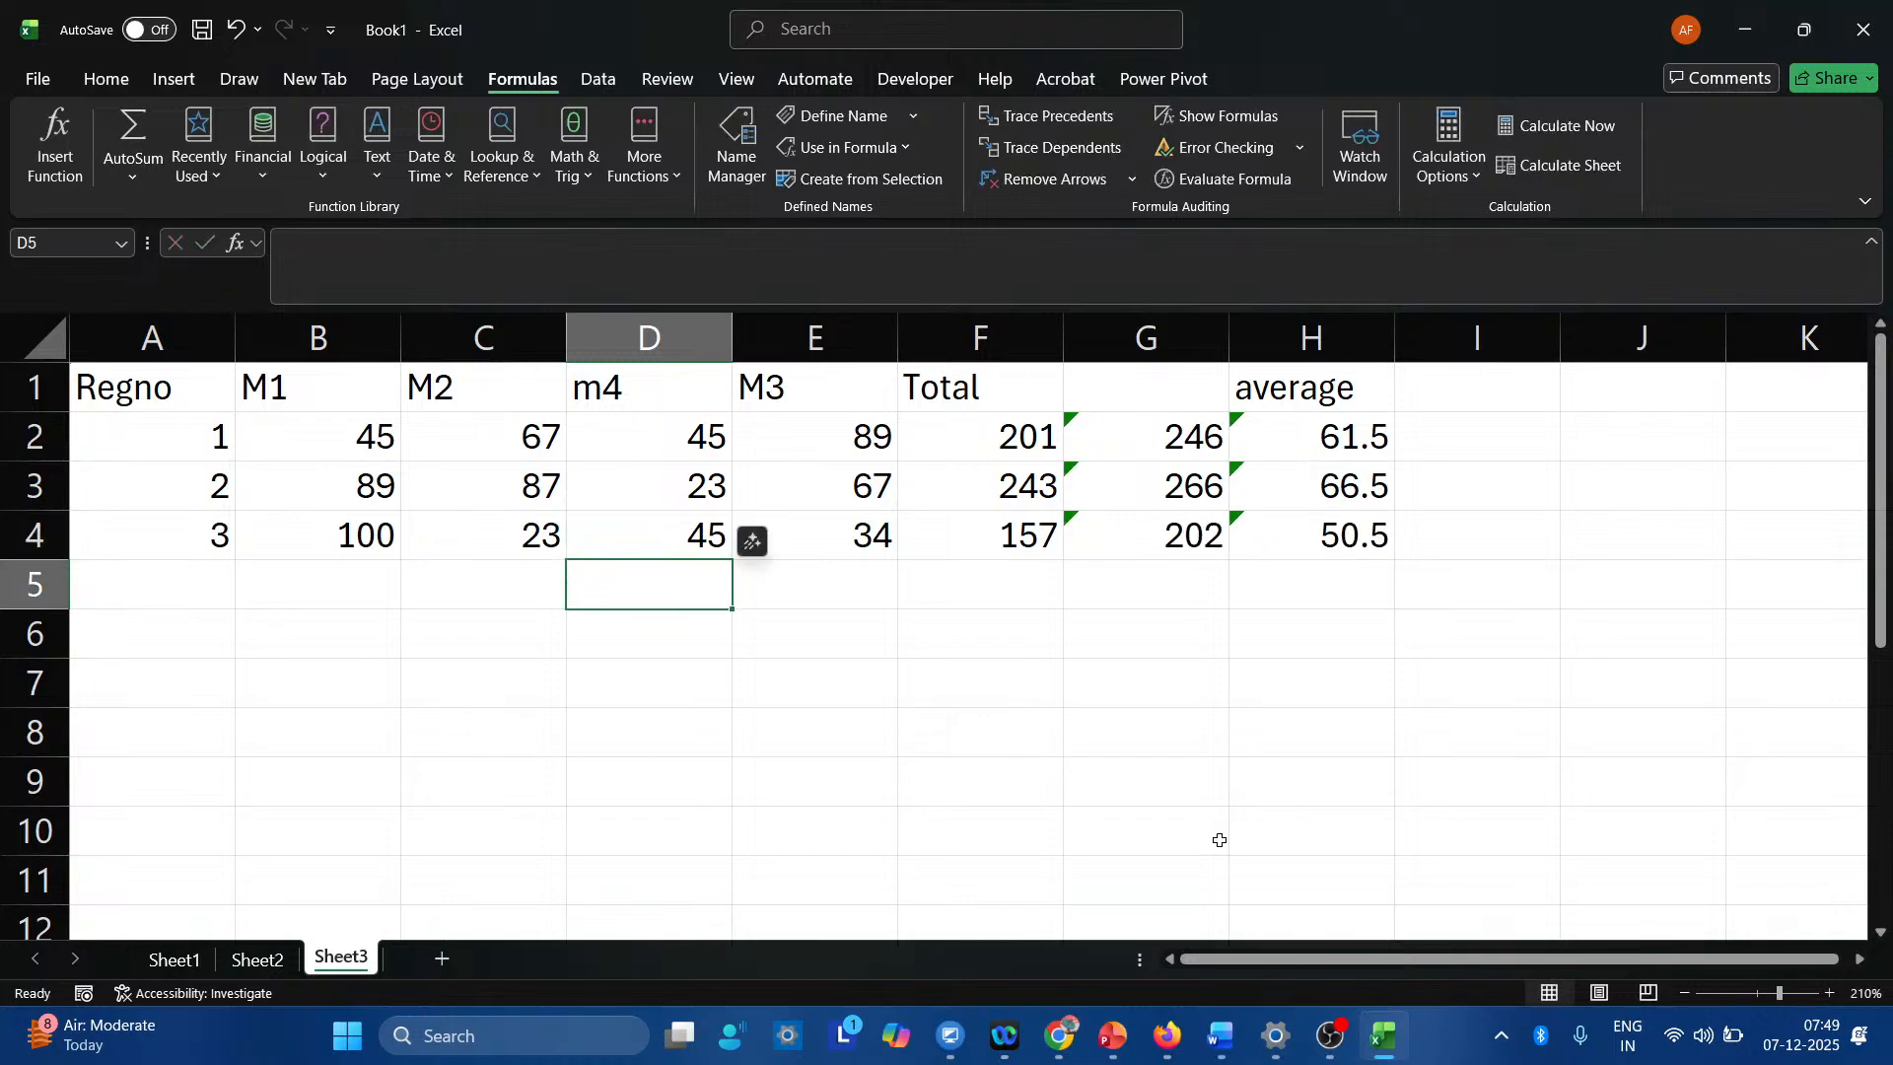
Examine which mark columns the addition formula in F2, the SUM formula in G2 and the AVERAGE formula in H2 cover.
{"action": "left_click", "coordinate": [1012, 439]}
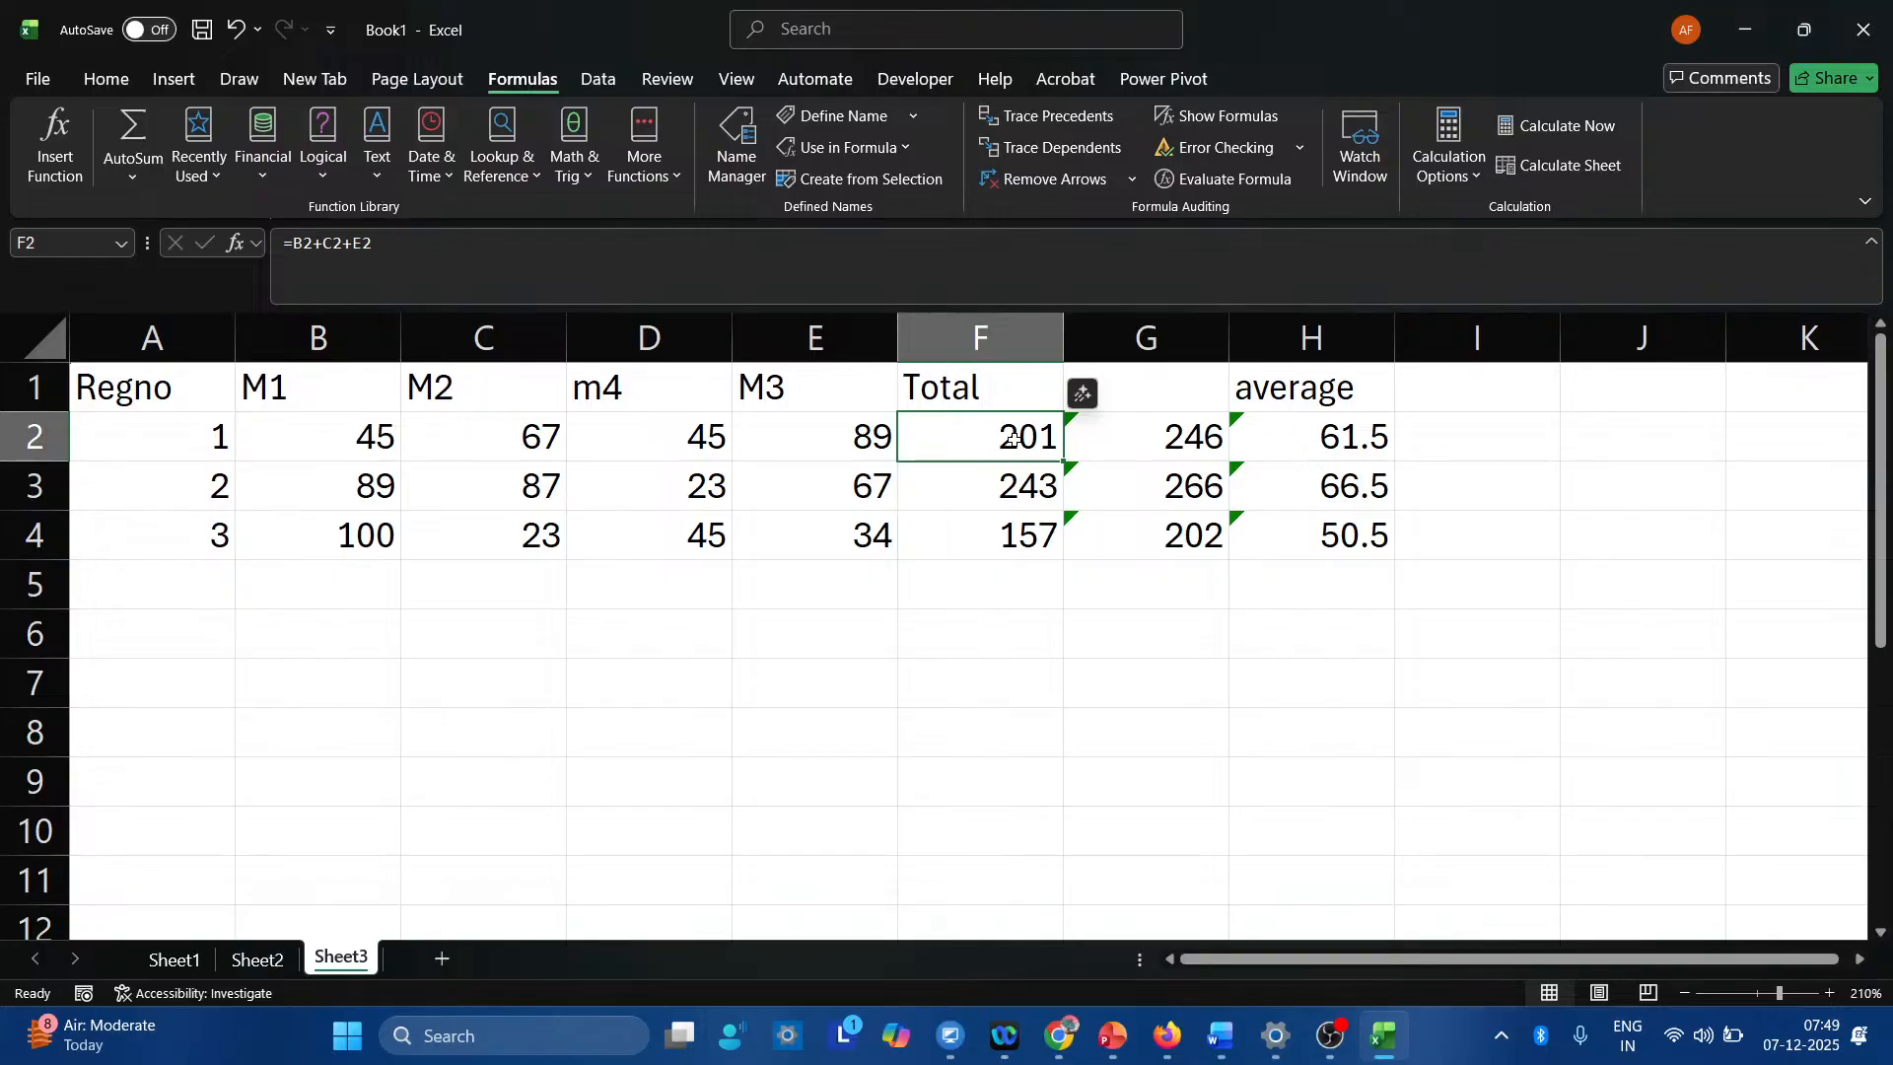
{"action": "key", "text": "F2"}
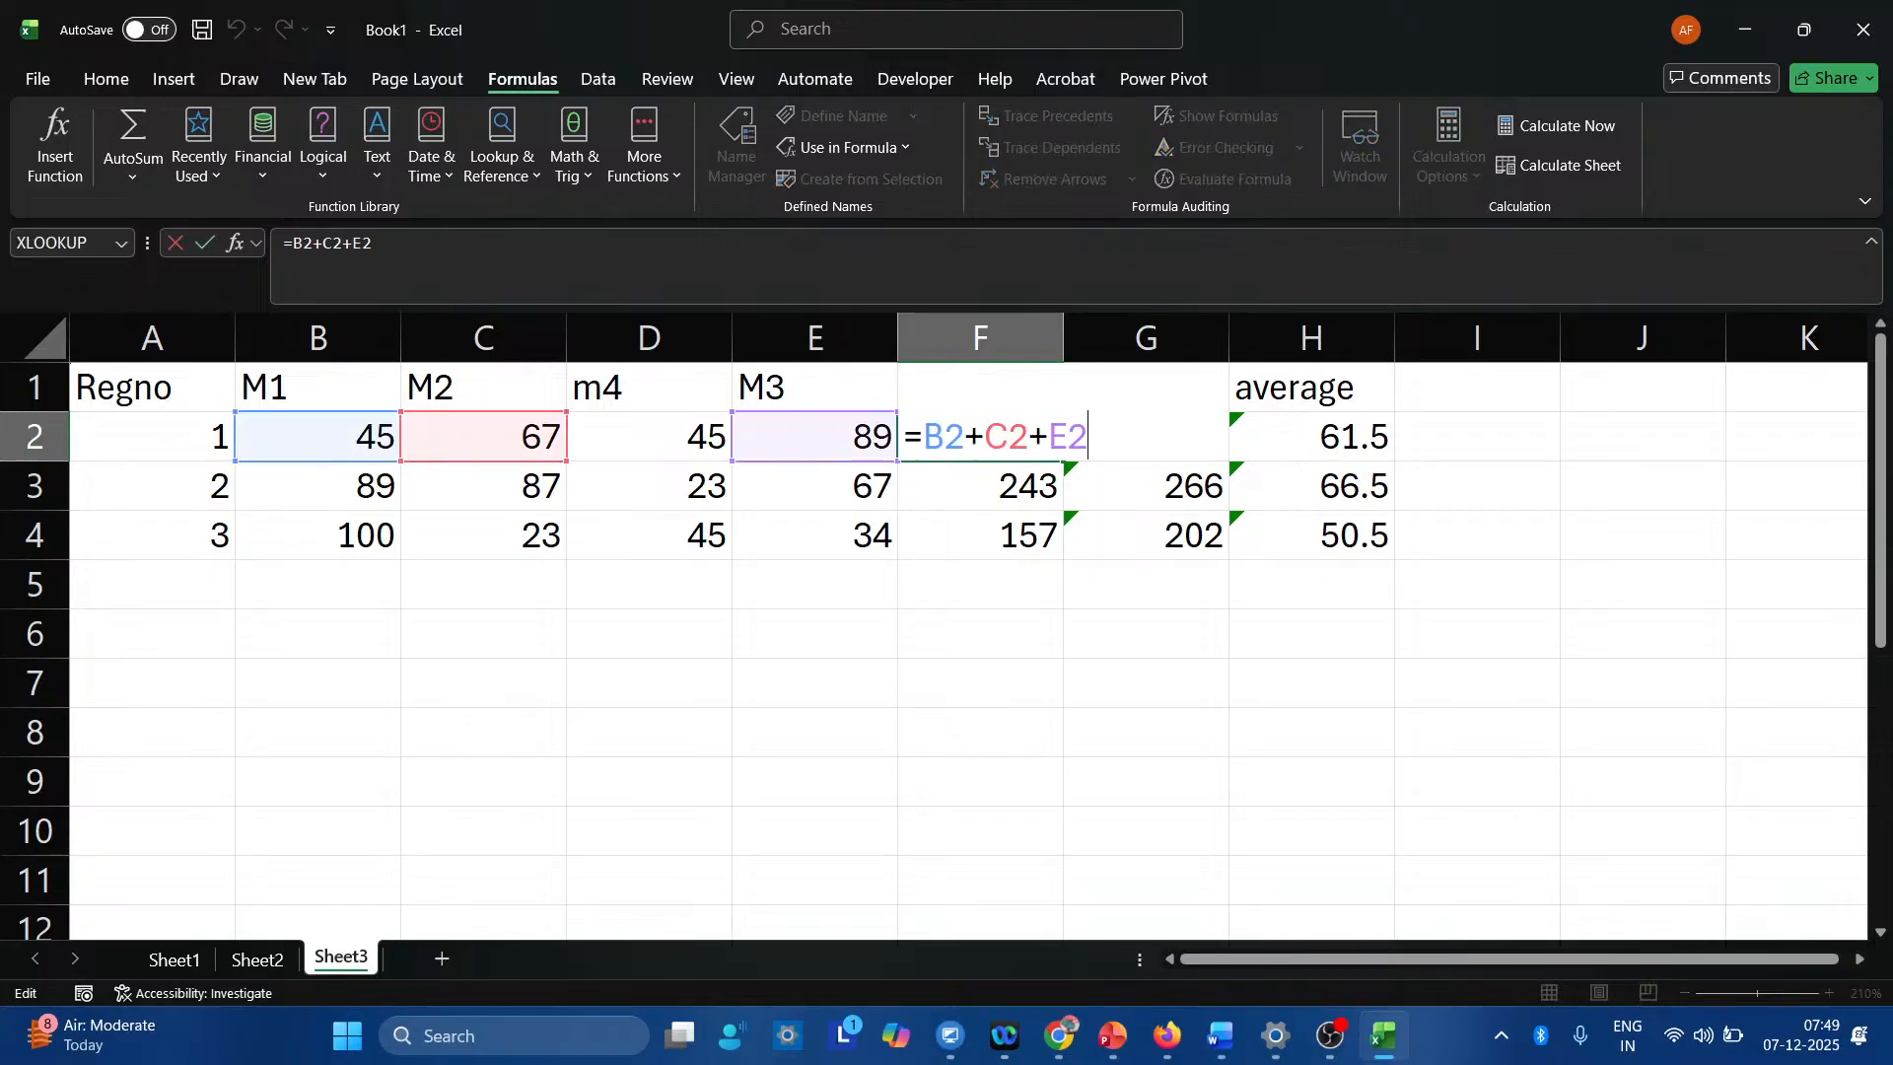
{"action": "key", "text": "Return"}
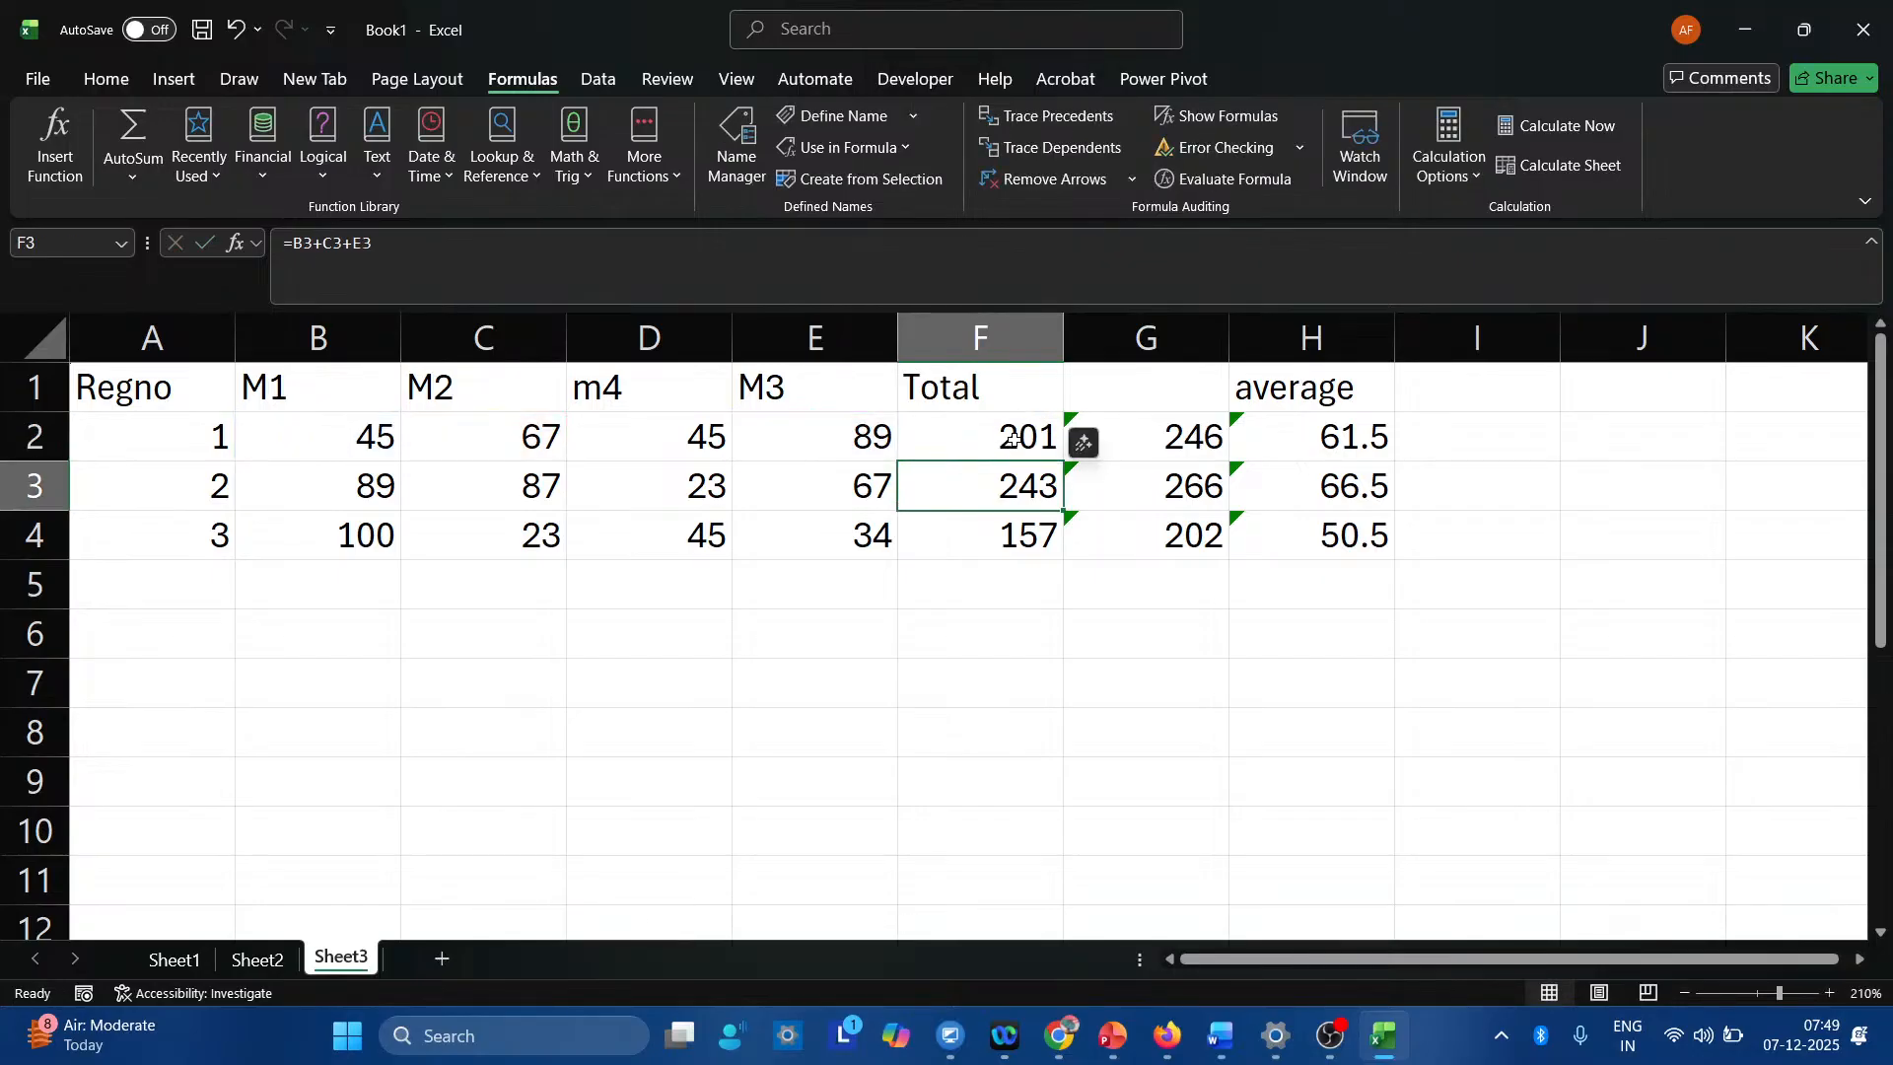
{"action": "key", "text": "Up"}
{"action": "key", "text": "Right"}
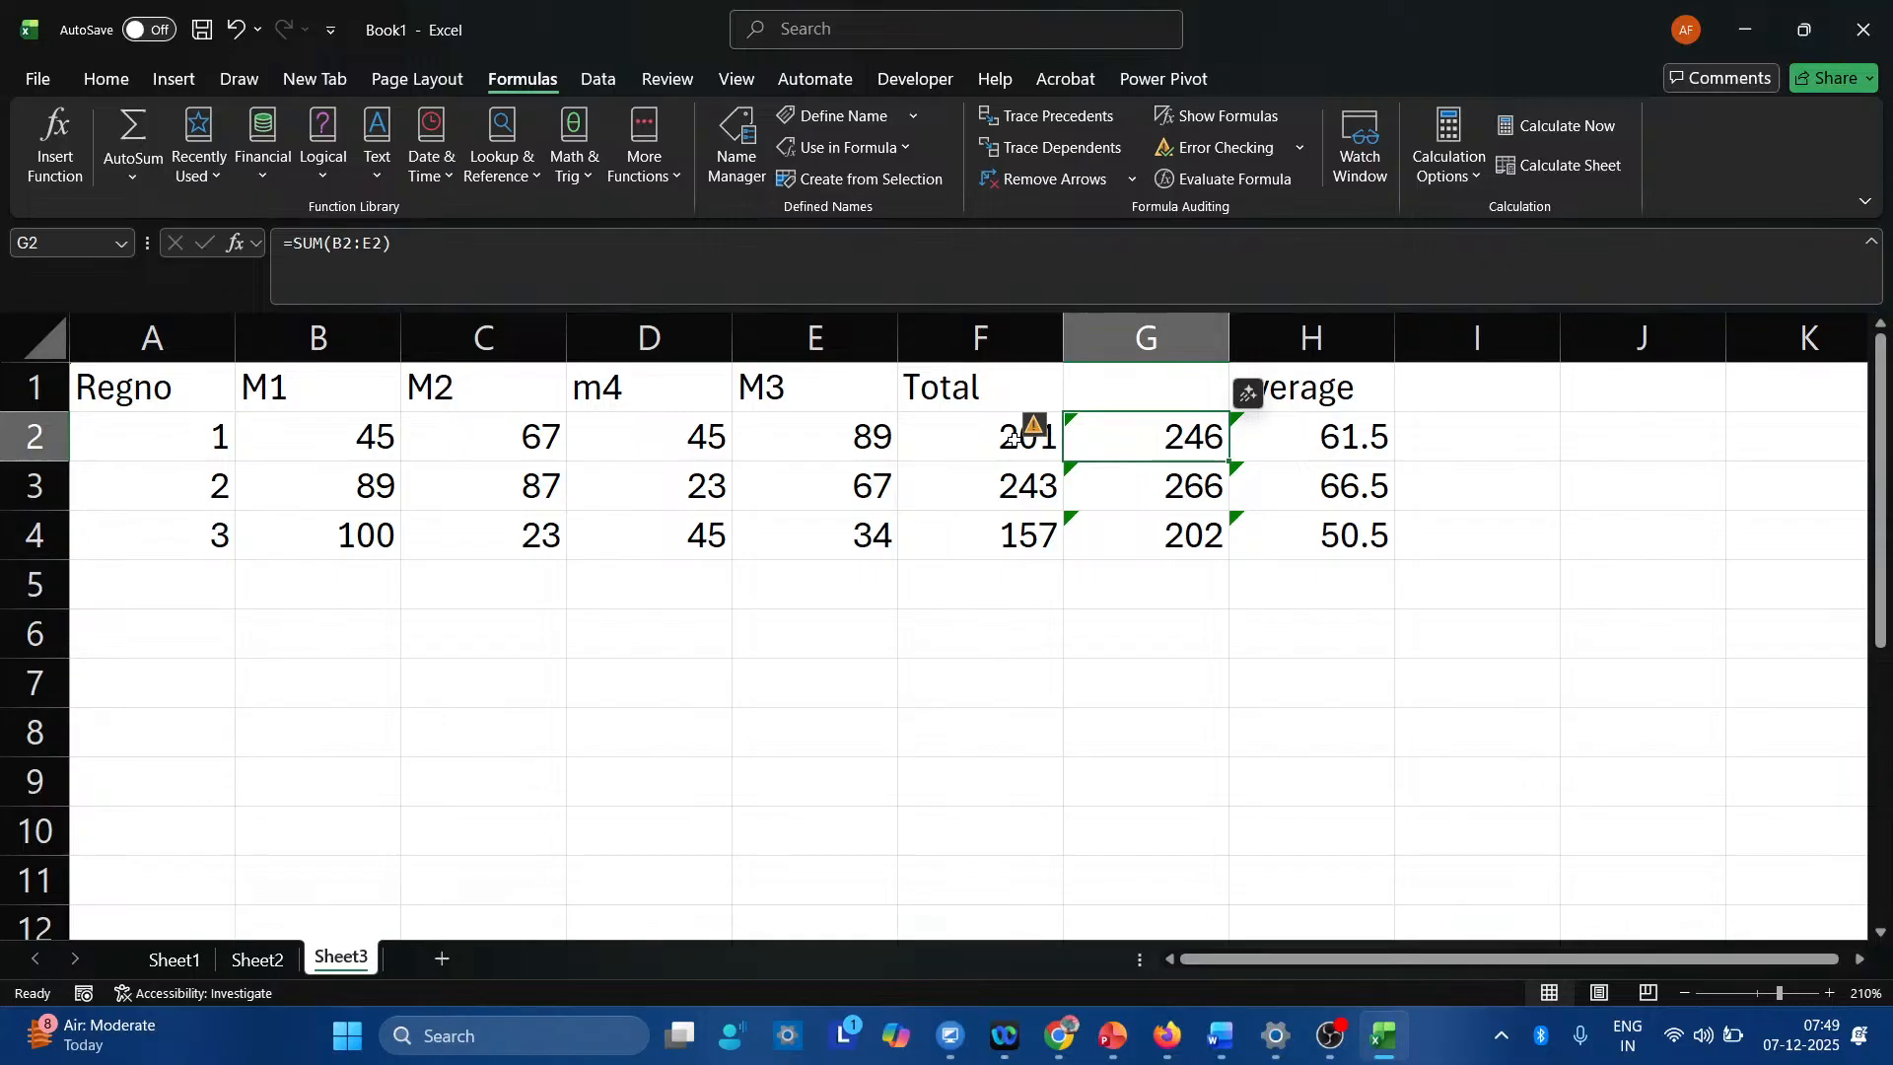
{"action": "key", "text": "F2"}
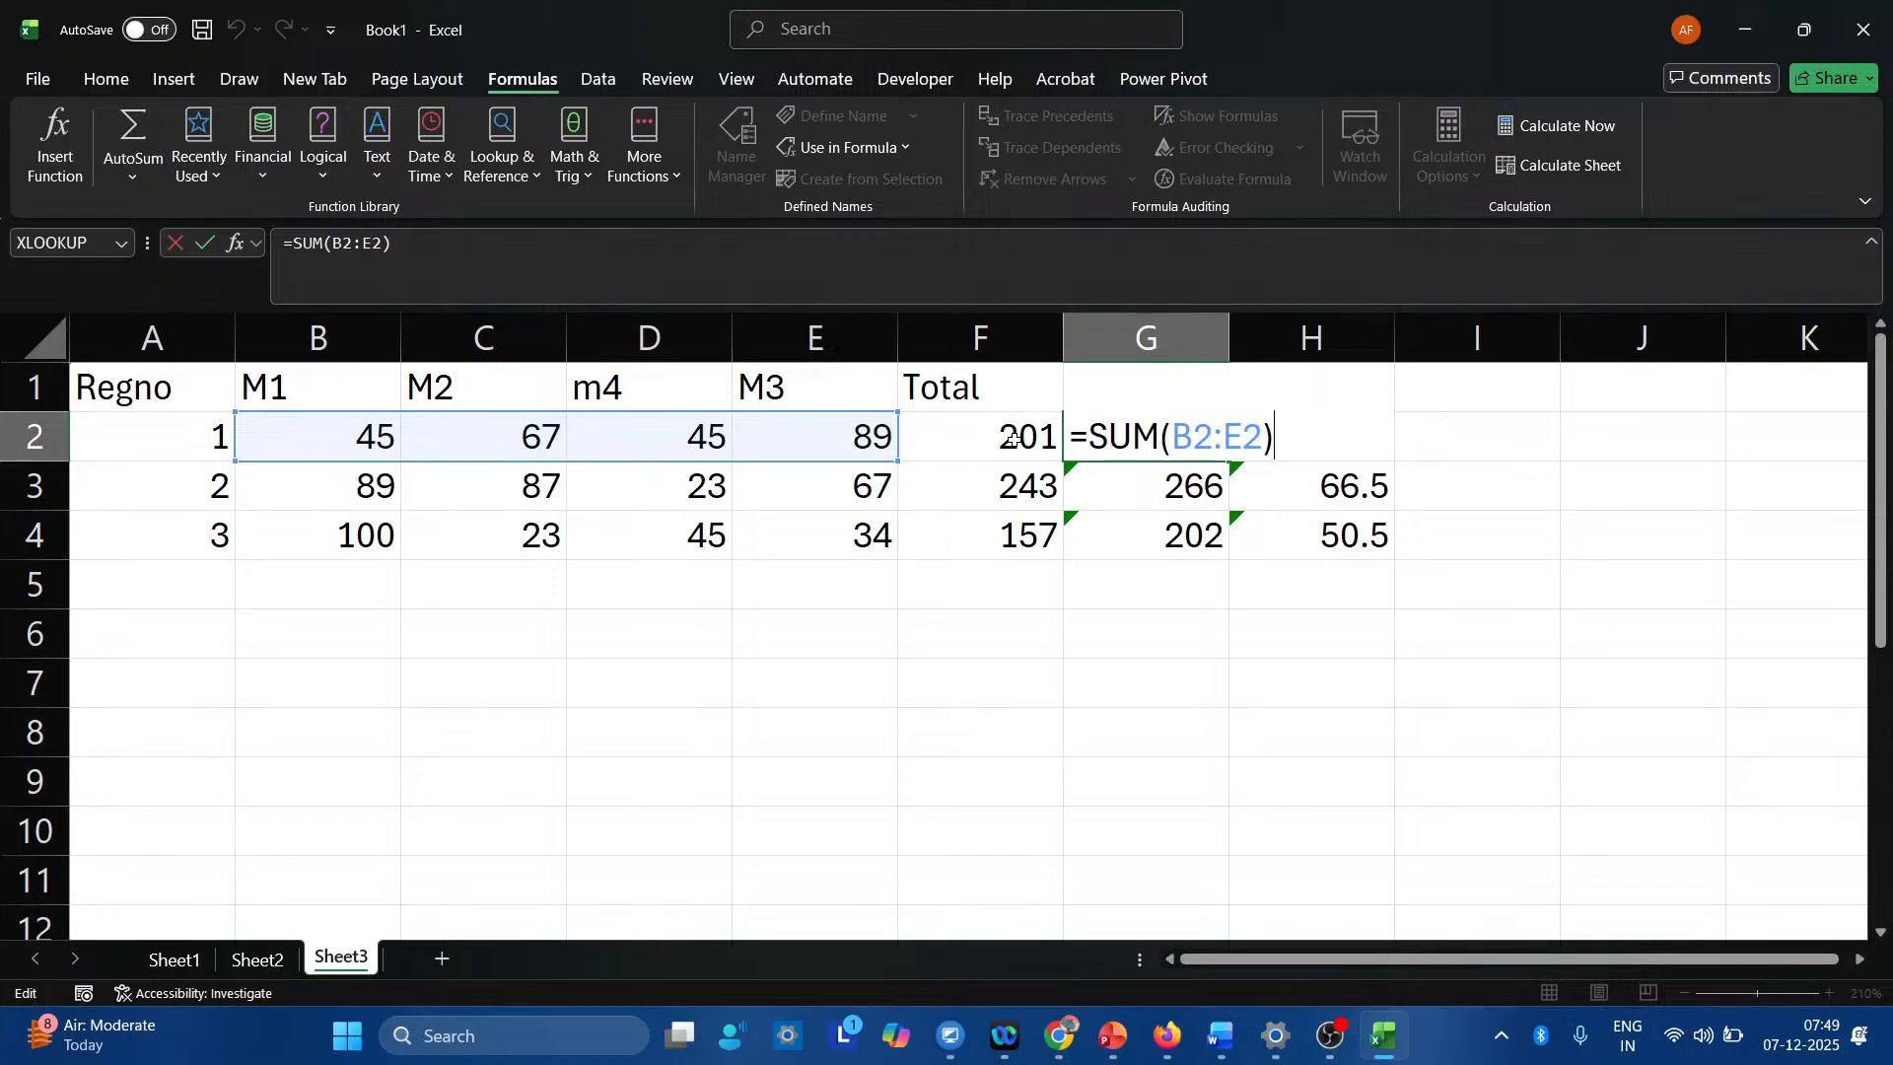
{"action": "key", "text": "Return"}
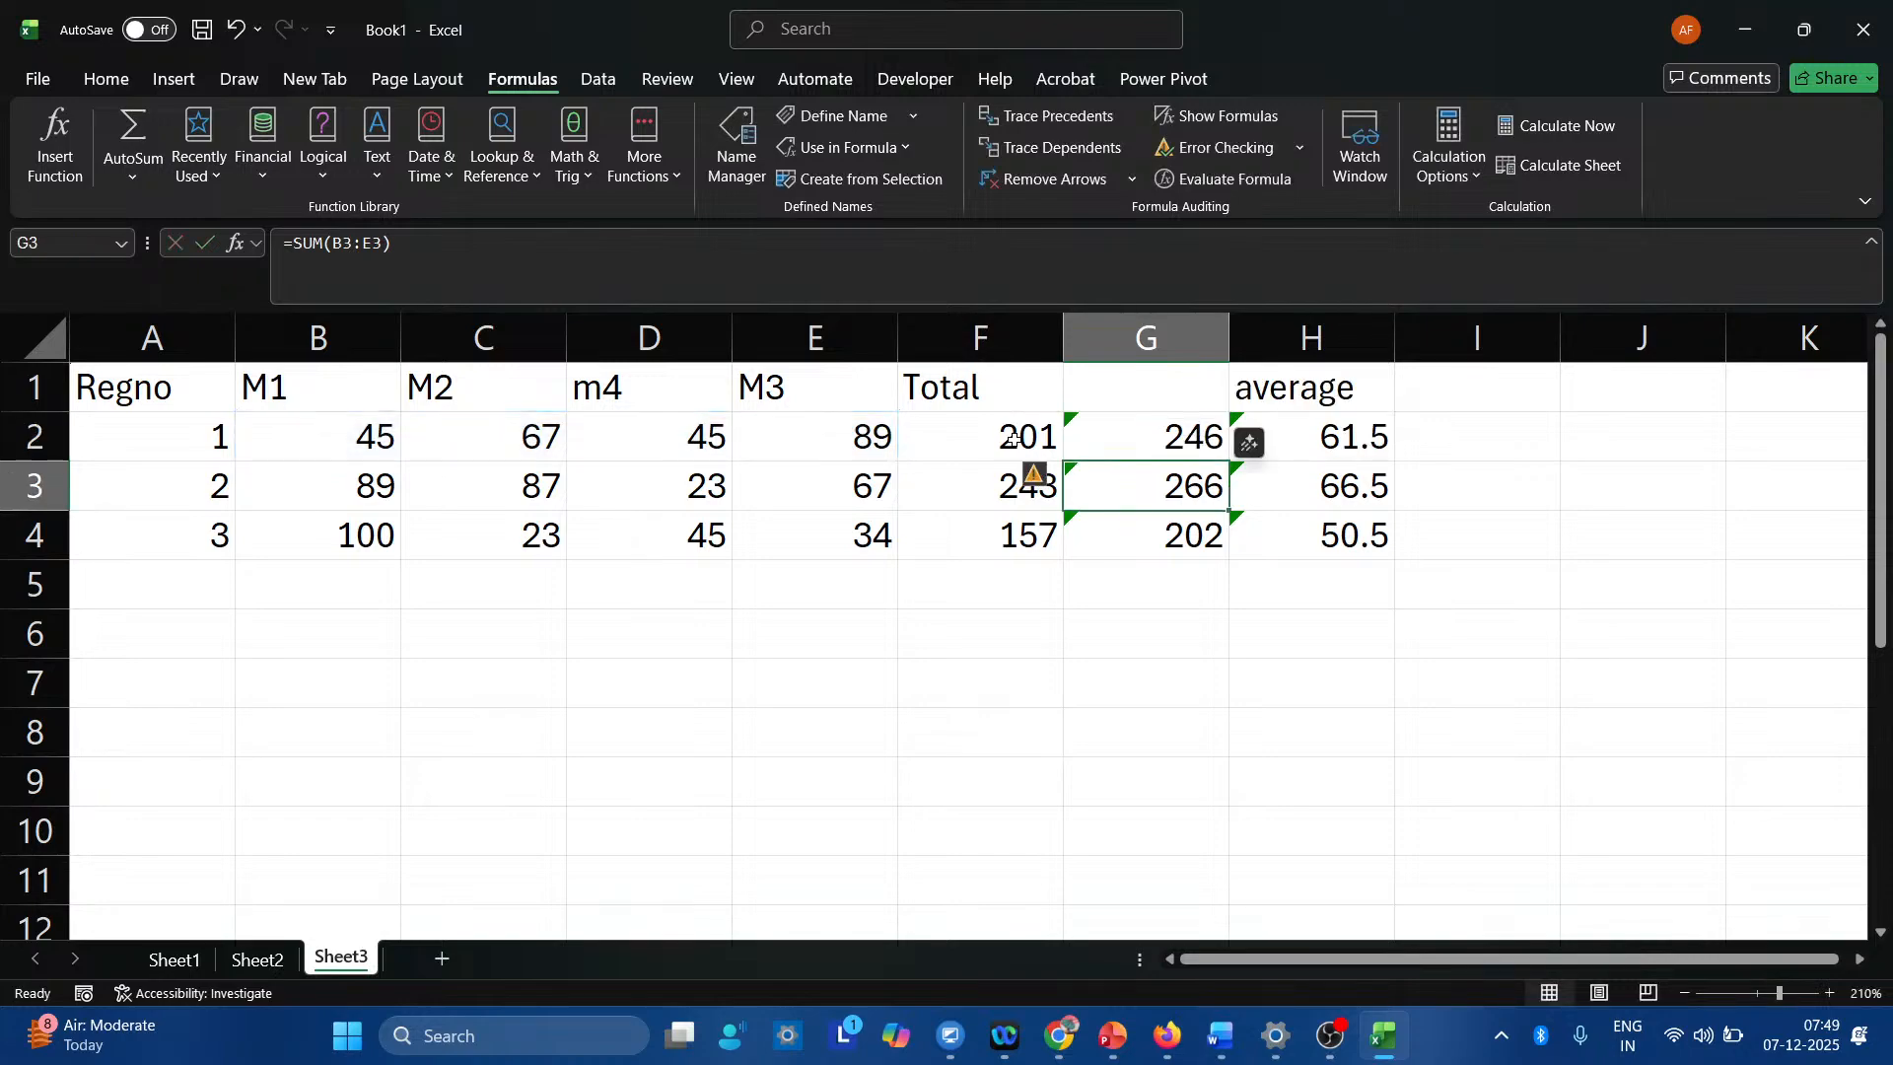
{"action": "key", "text": "Left"}
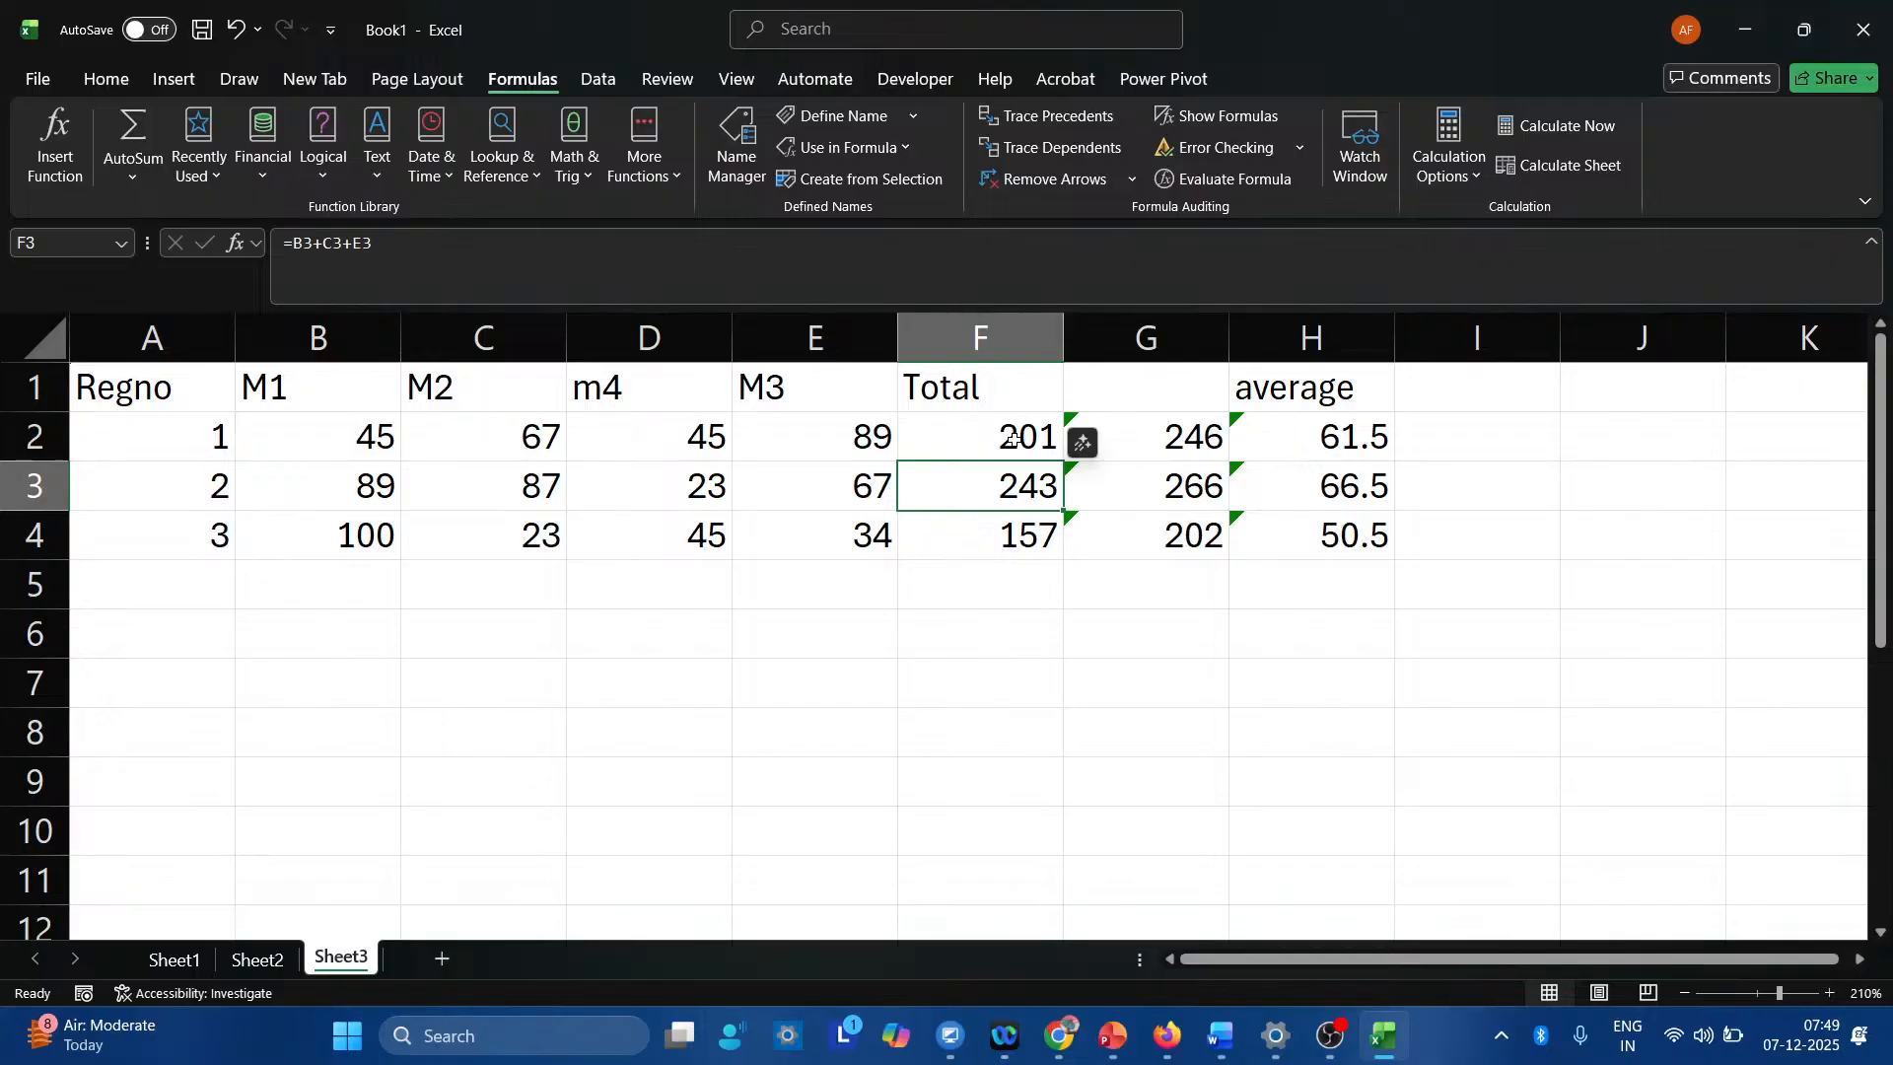
{"action": "key", "text": "Right"}
{"action": "key", "text": "Up"}
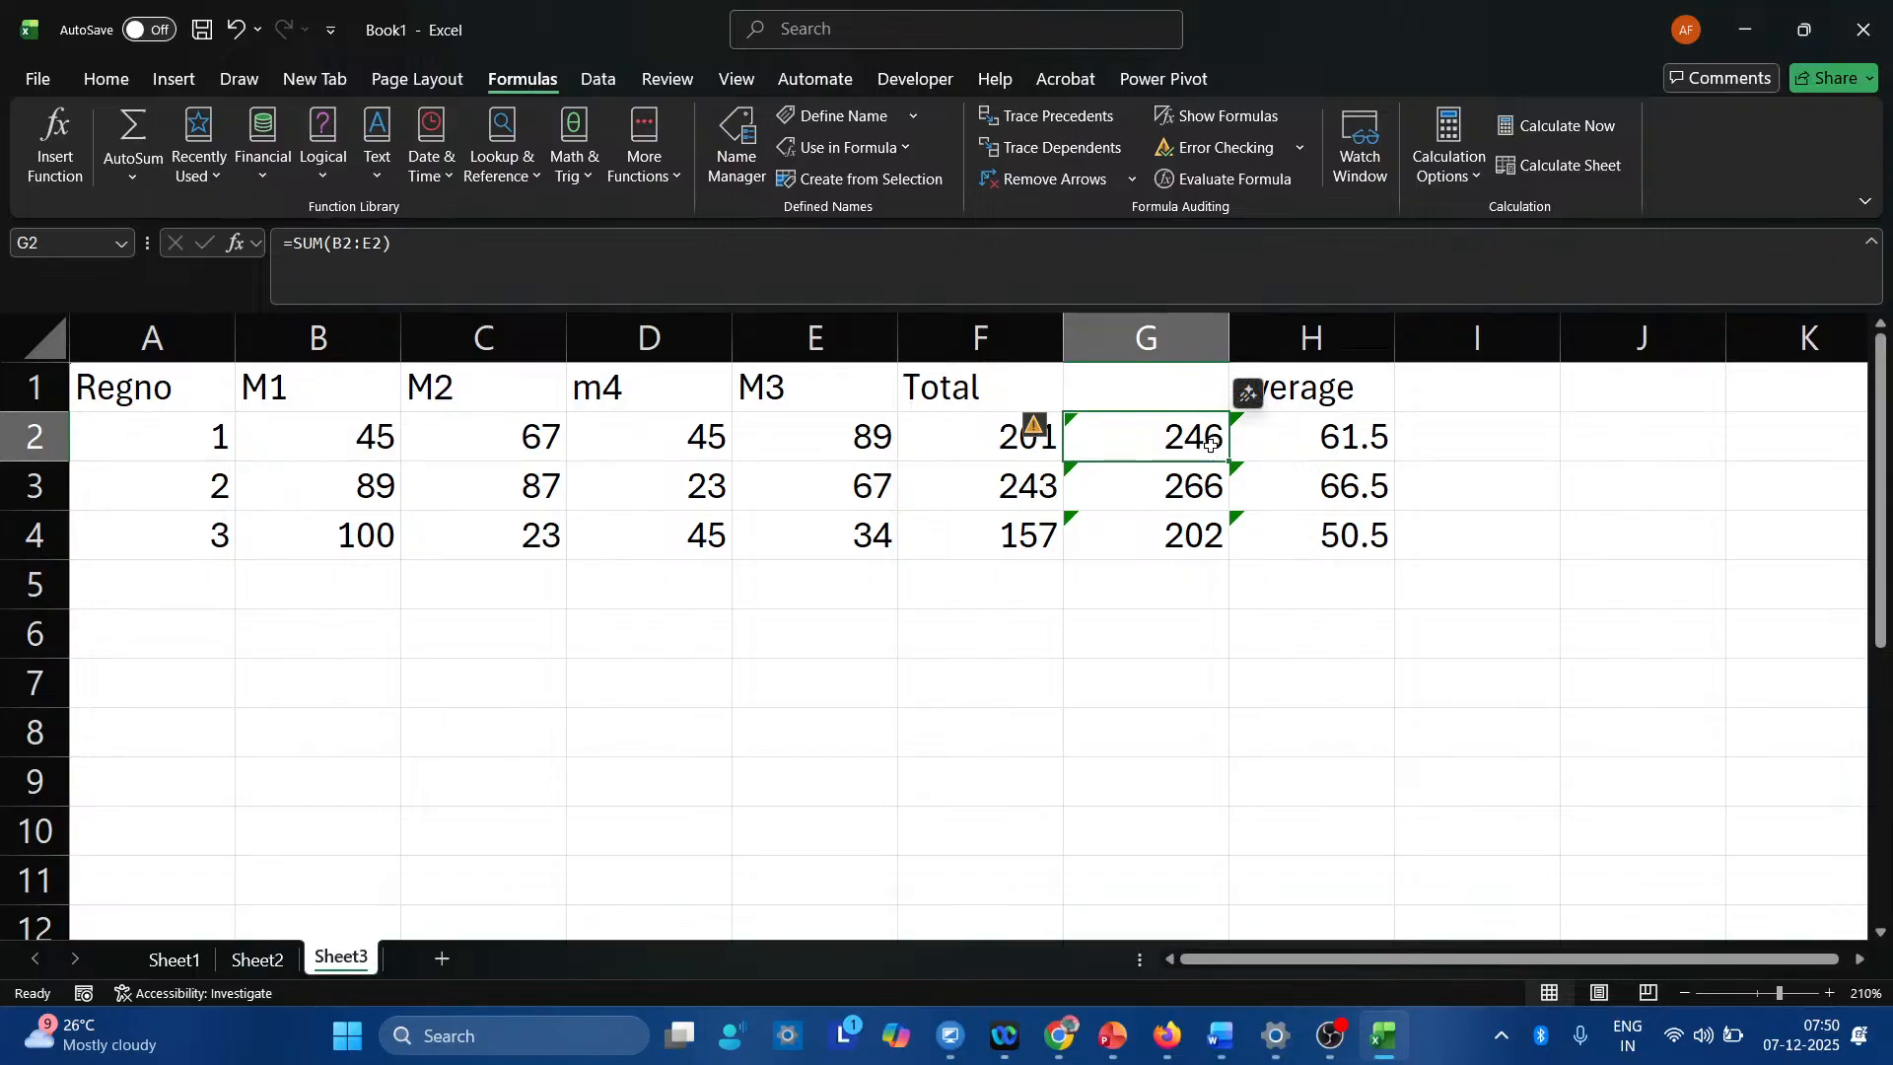
{"action": "left_click", "coordinate": [1346, 437]}
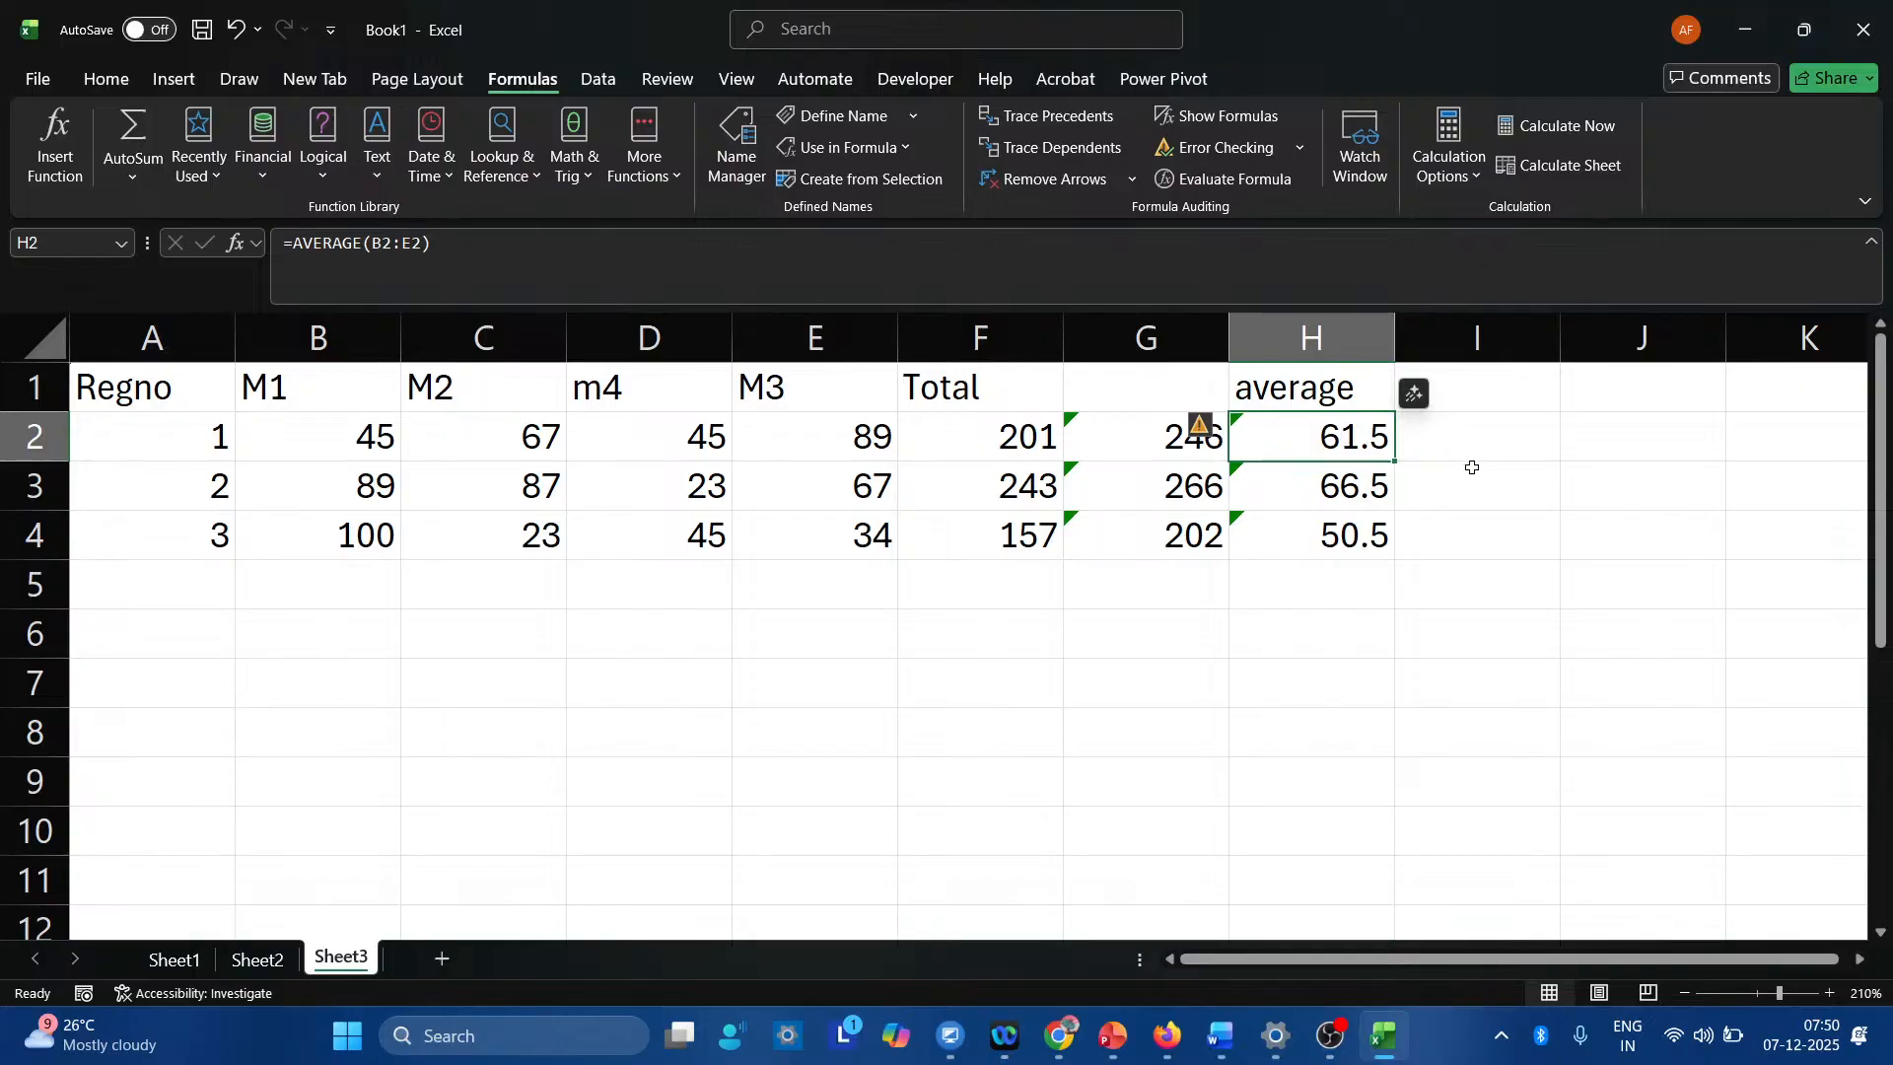
{"action": "left_click", "coordinate": [1479, 437]}
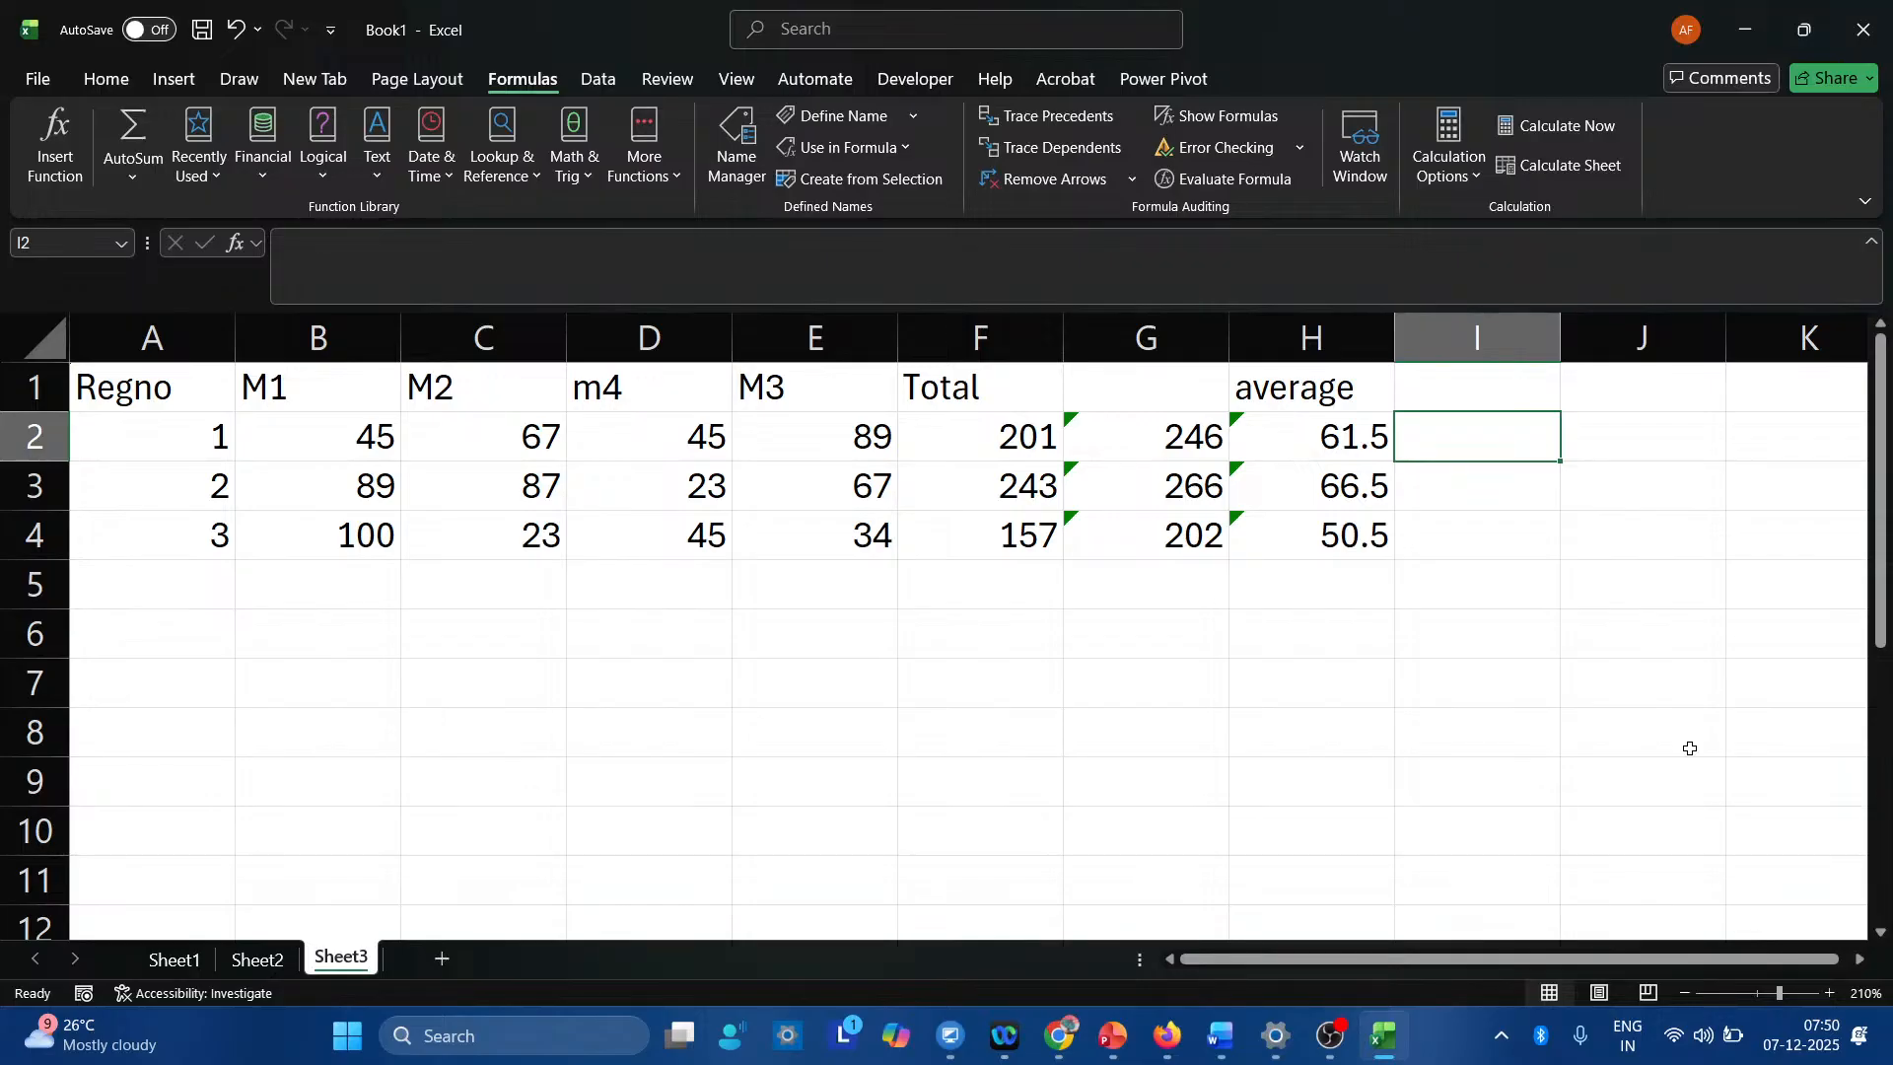
Name the range F2:F4 in the Total column totalmarks.
{"action": "left_click", "coordinate": [984, 431]}
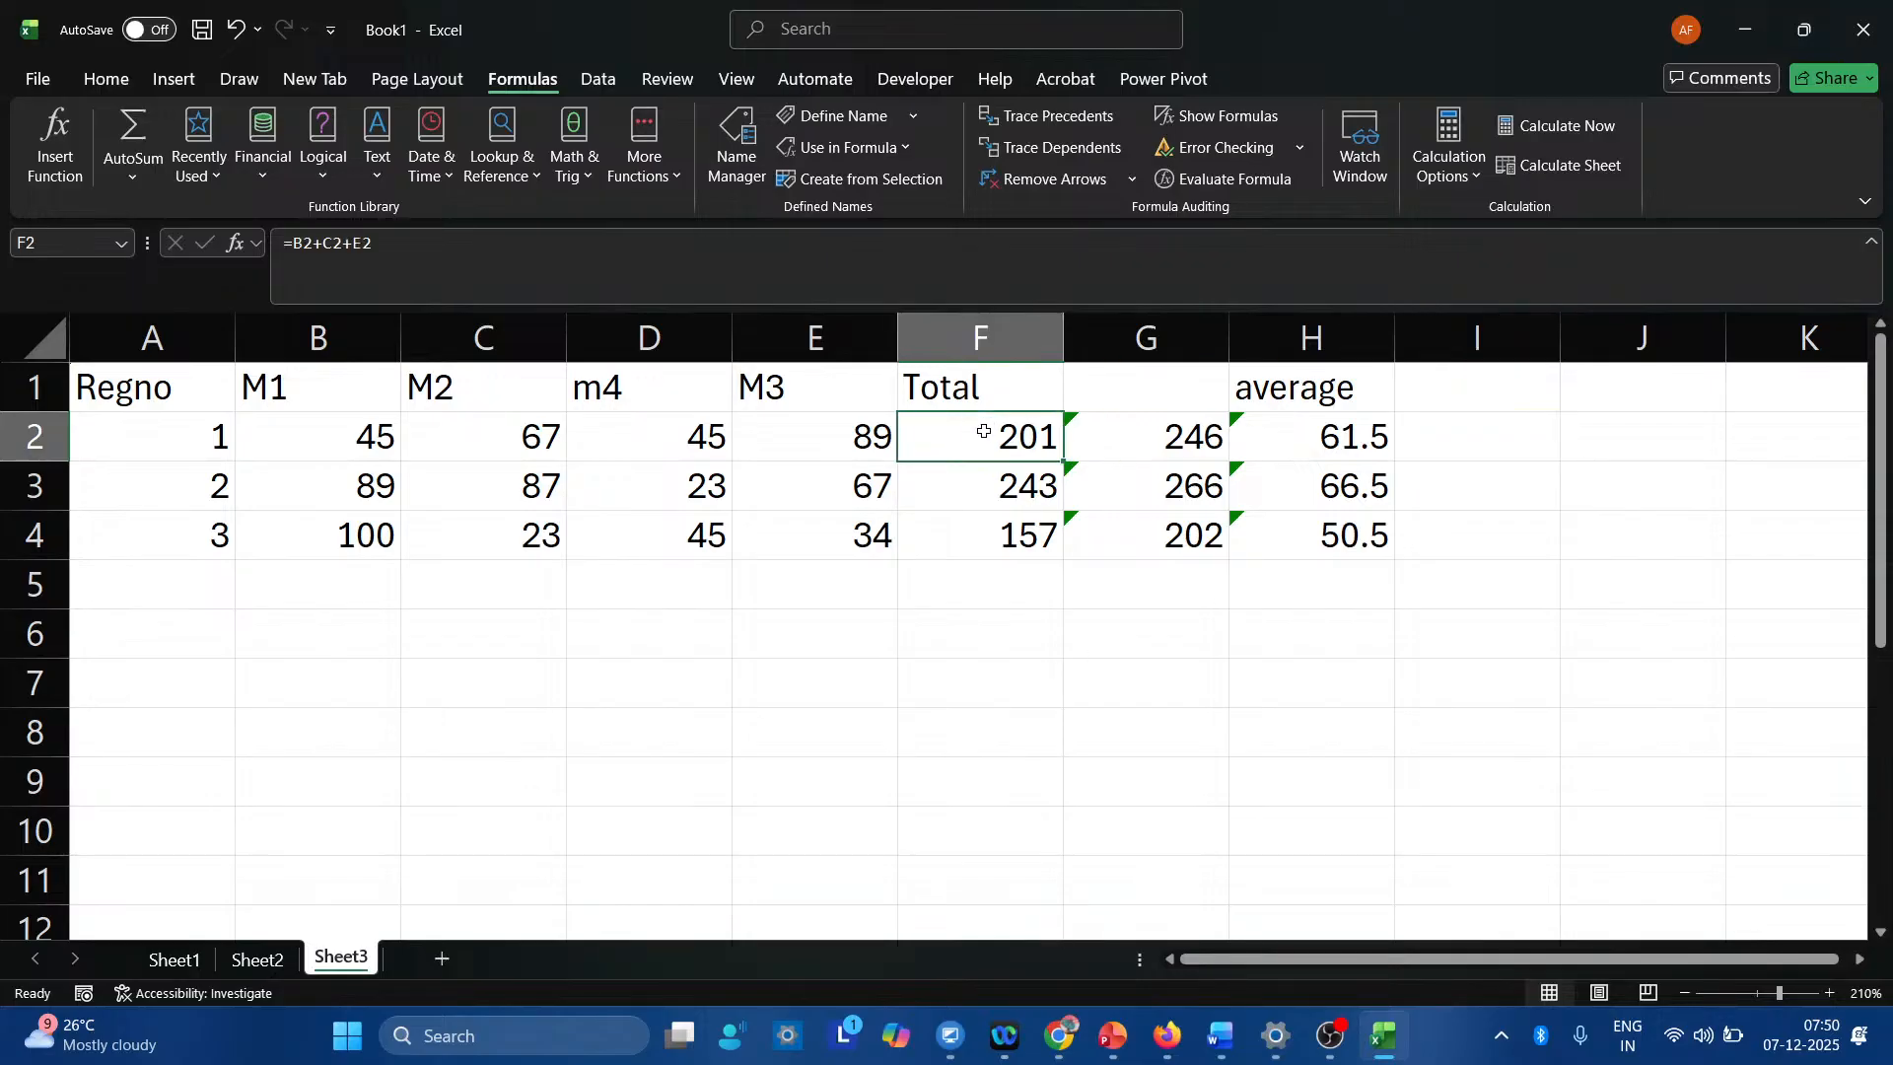
{"action": "left_click_drag", "start_coordinate": [984, 432], "coordinate": [979, 530]}
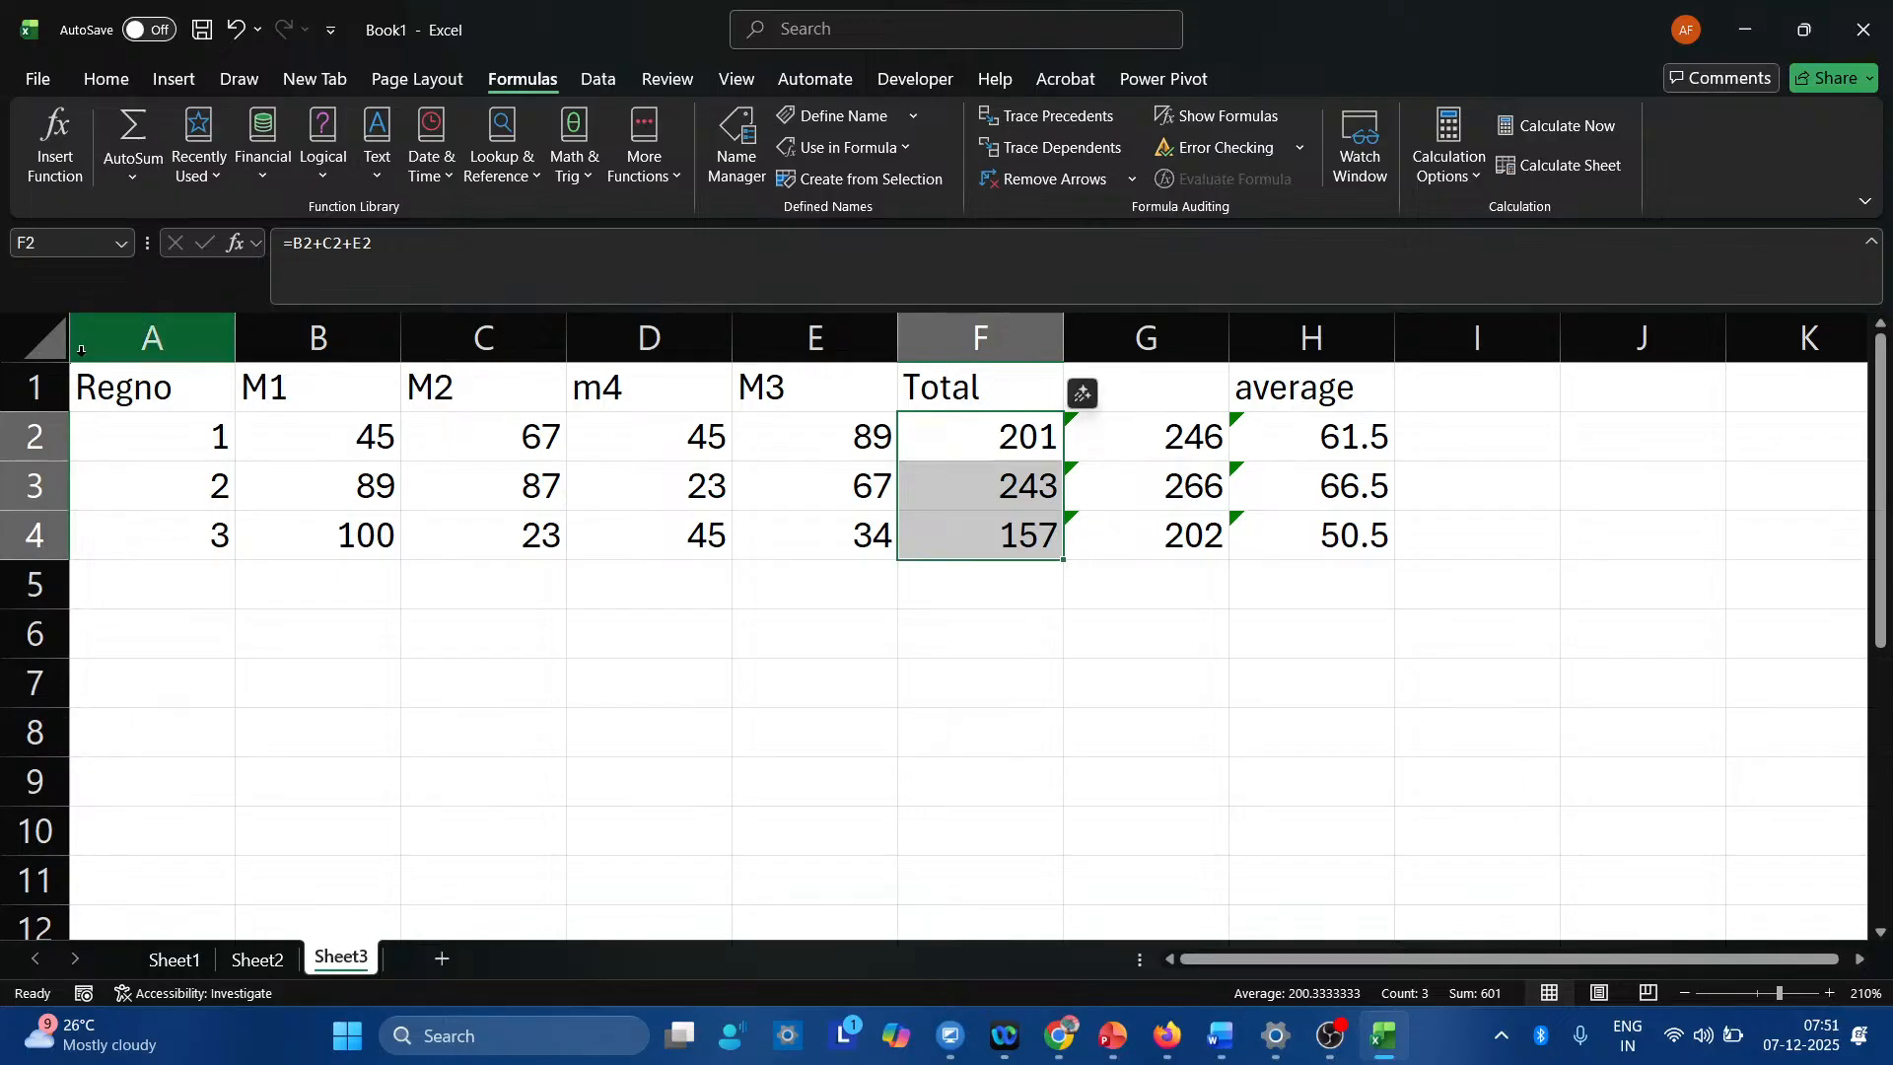
{"action": "left_click", "coordinate": [41, 246]}
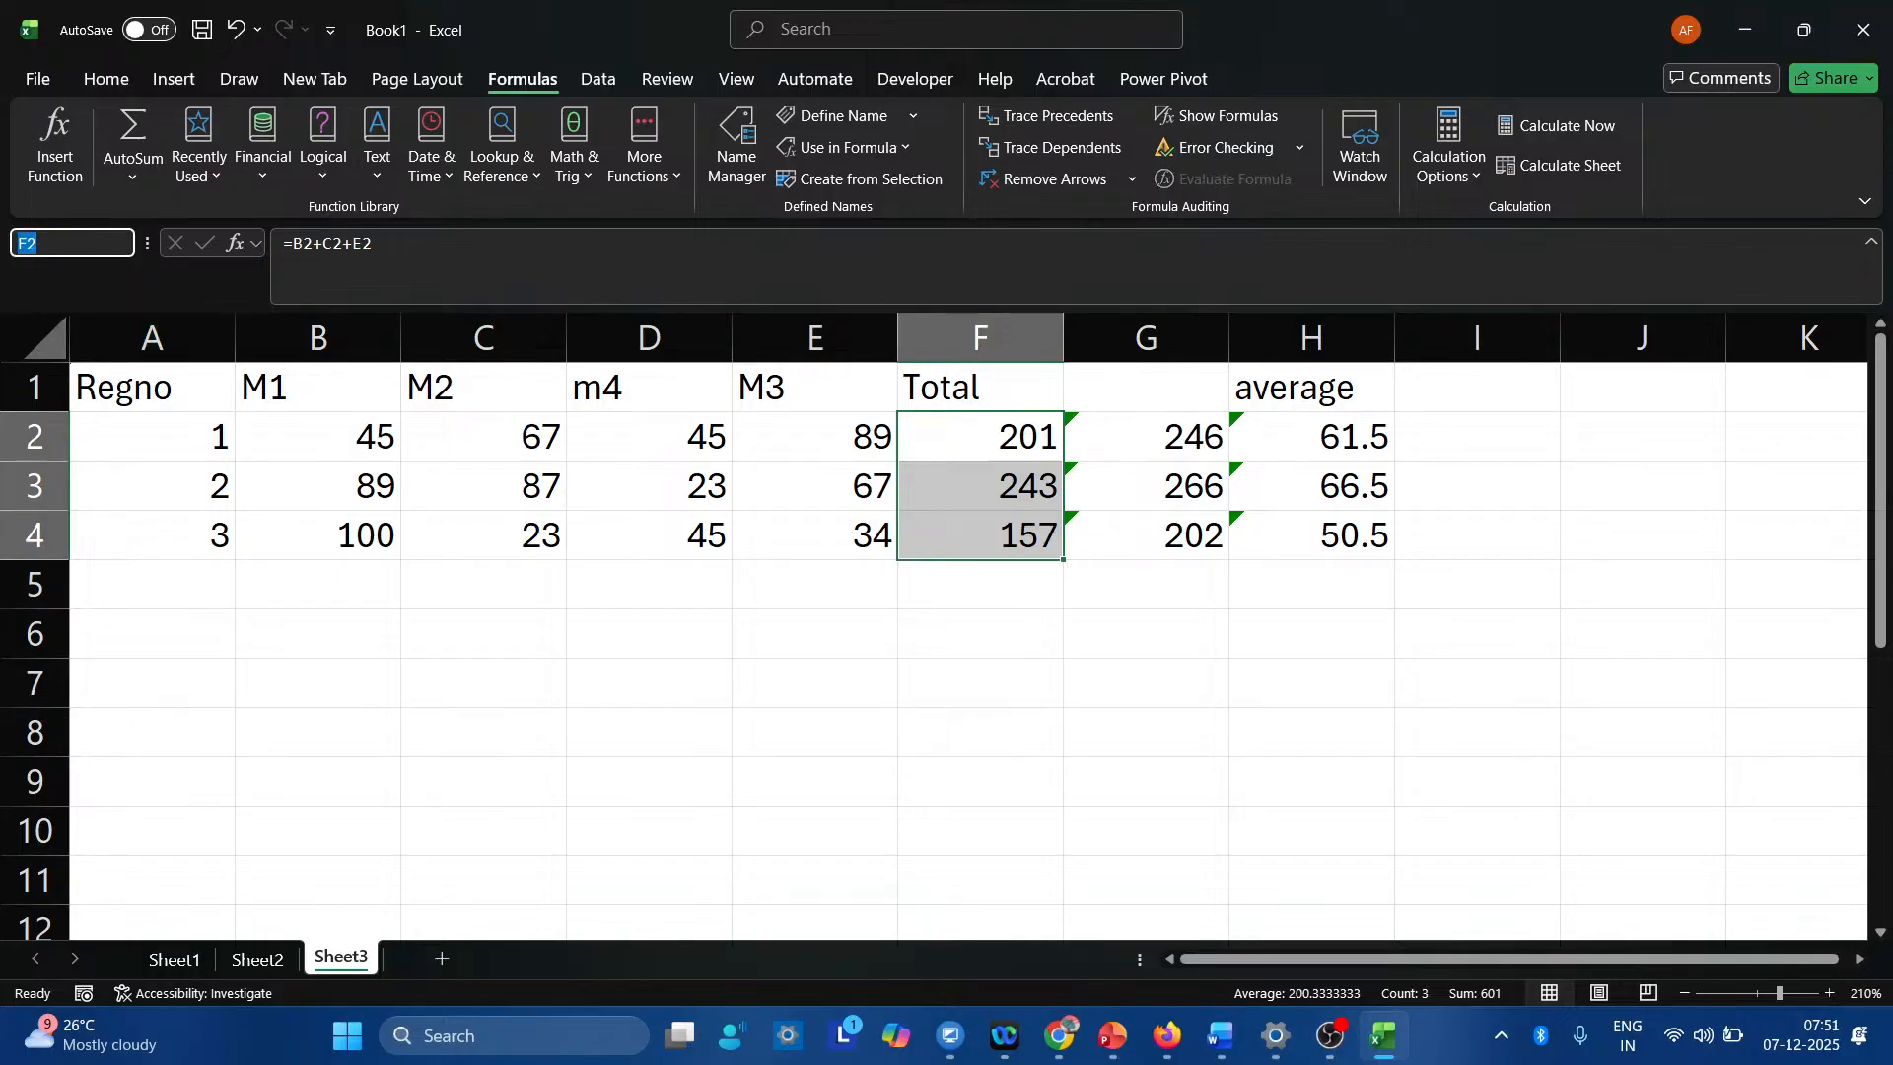
{"action": "type", "text": "totalmarks"}
{"action": "key", "text": "Return"}
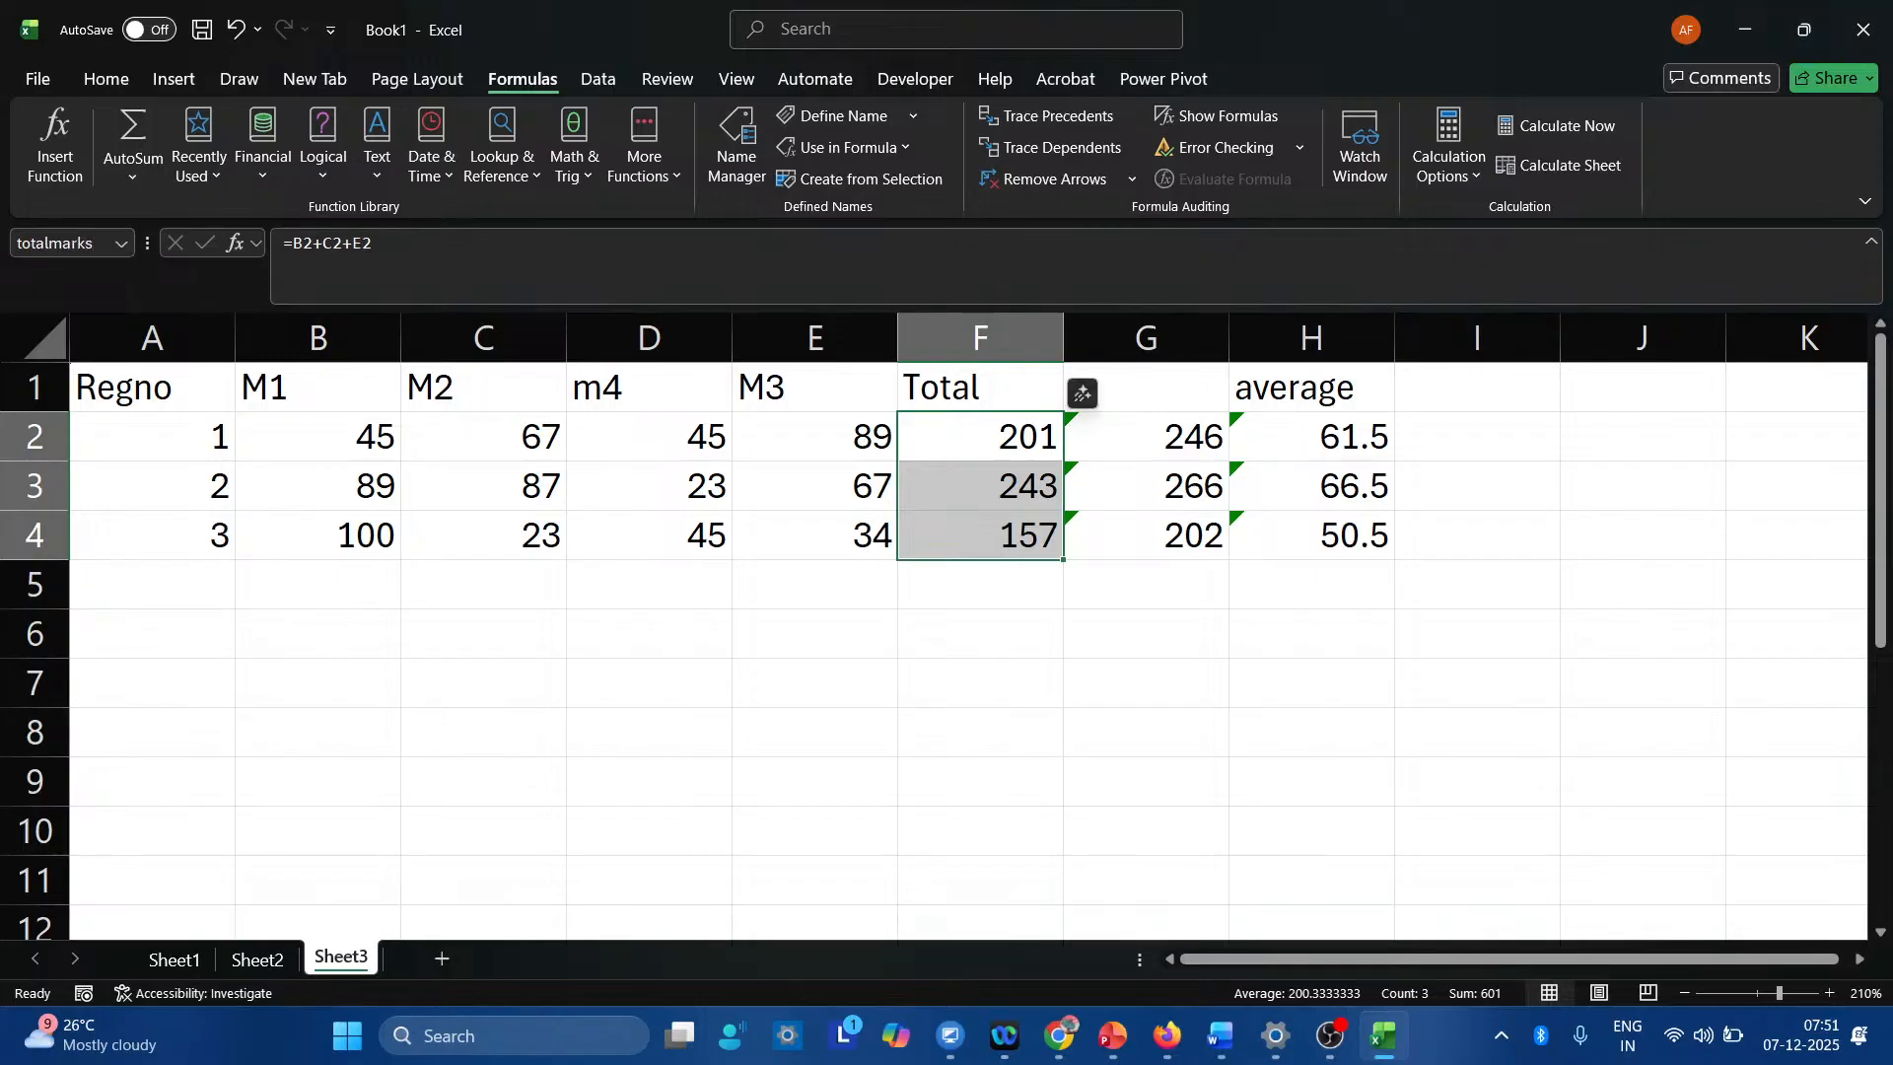
Enter the formula =max(totalmarks) in cell H8 and check which cells its named range covers.
{"action": "left_click", "coordinate": [1297, 714]}
{"action": "type", "text": "="}
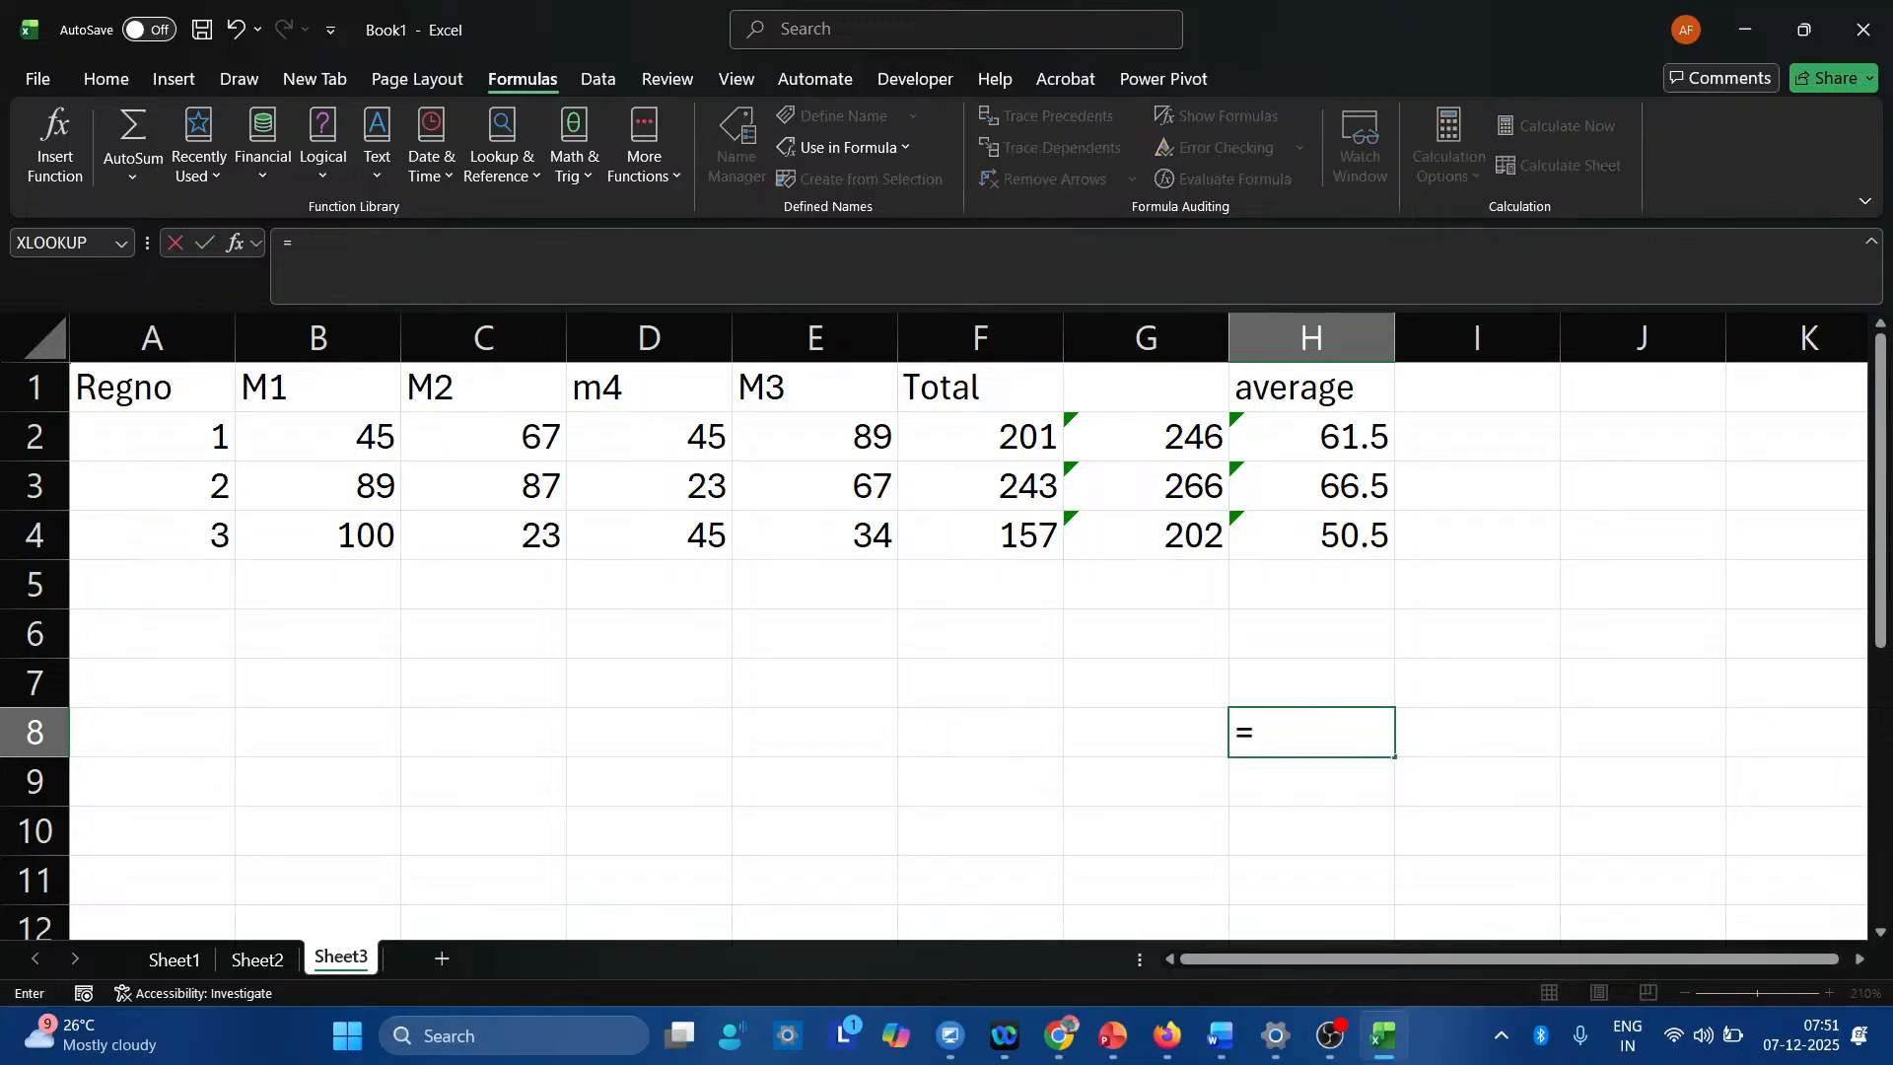
{"action": "type", "text": "max"}
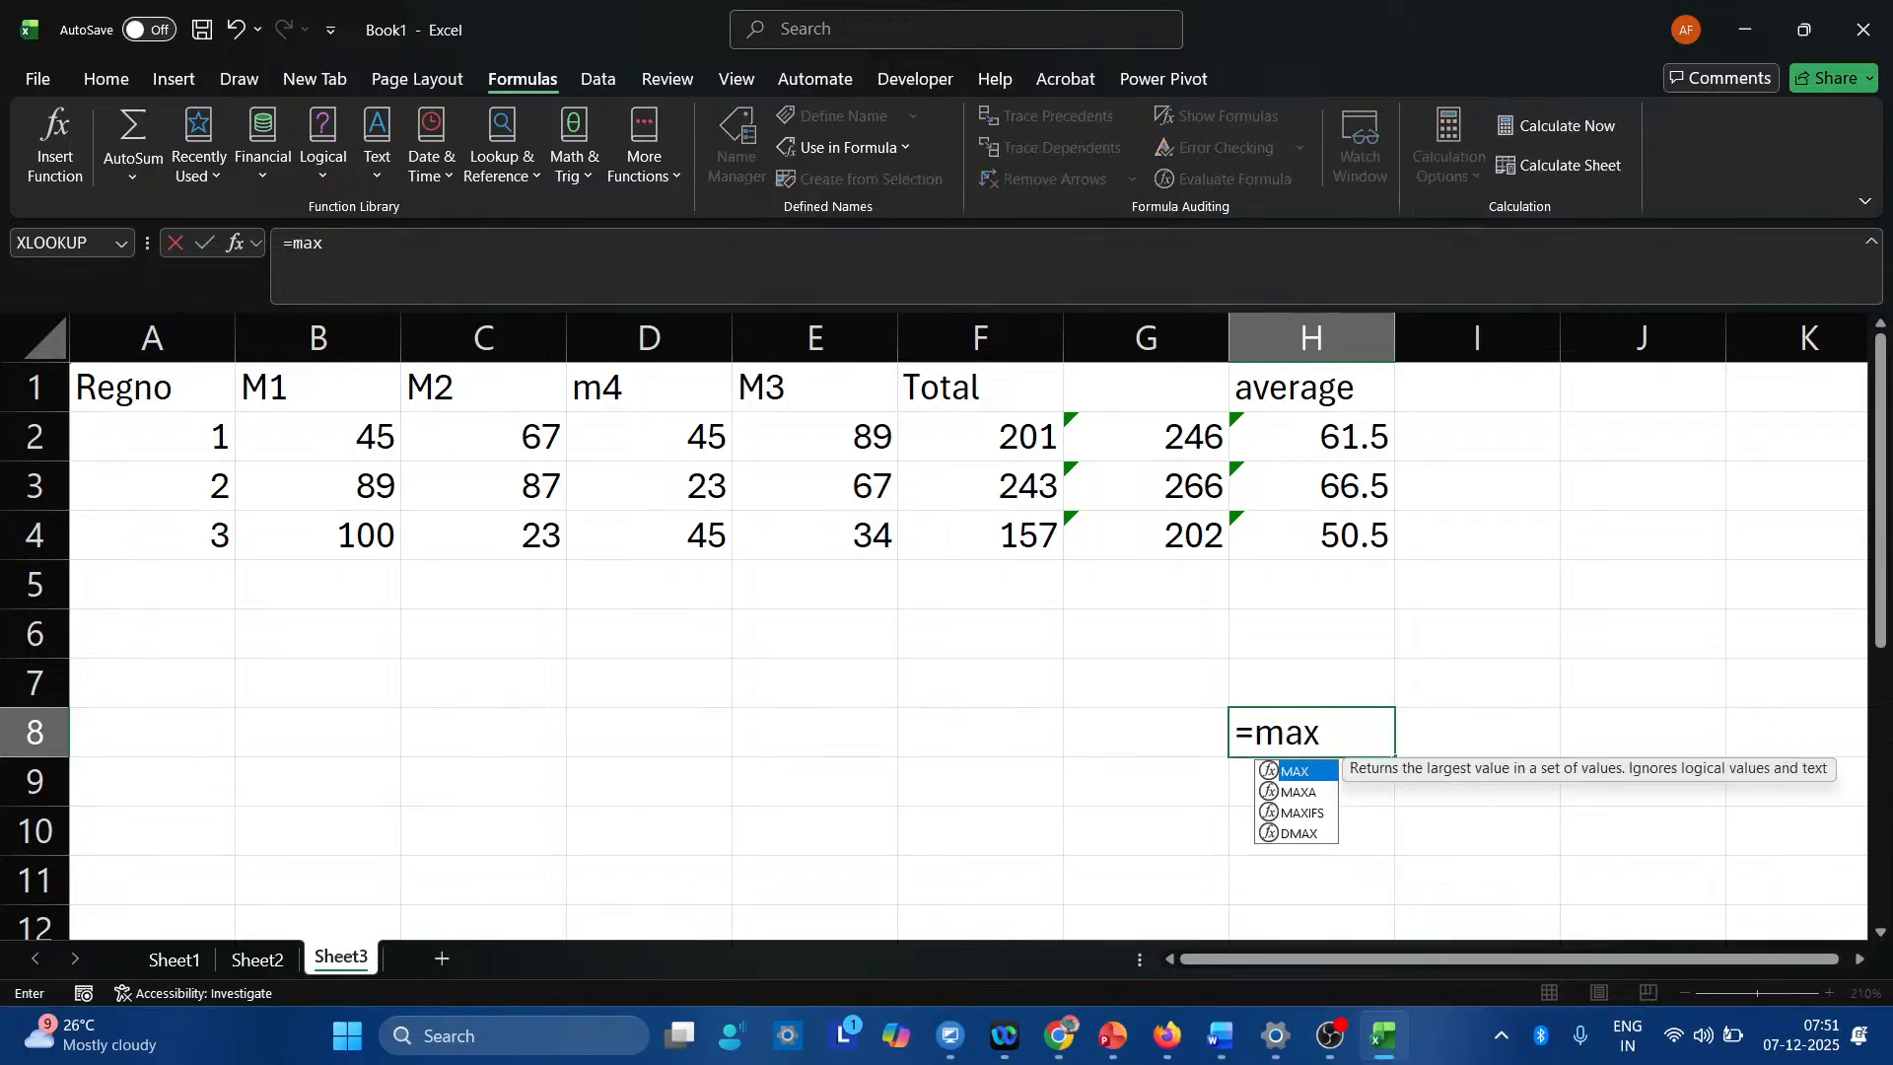
{"action": "type", "text": "(tot"}
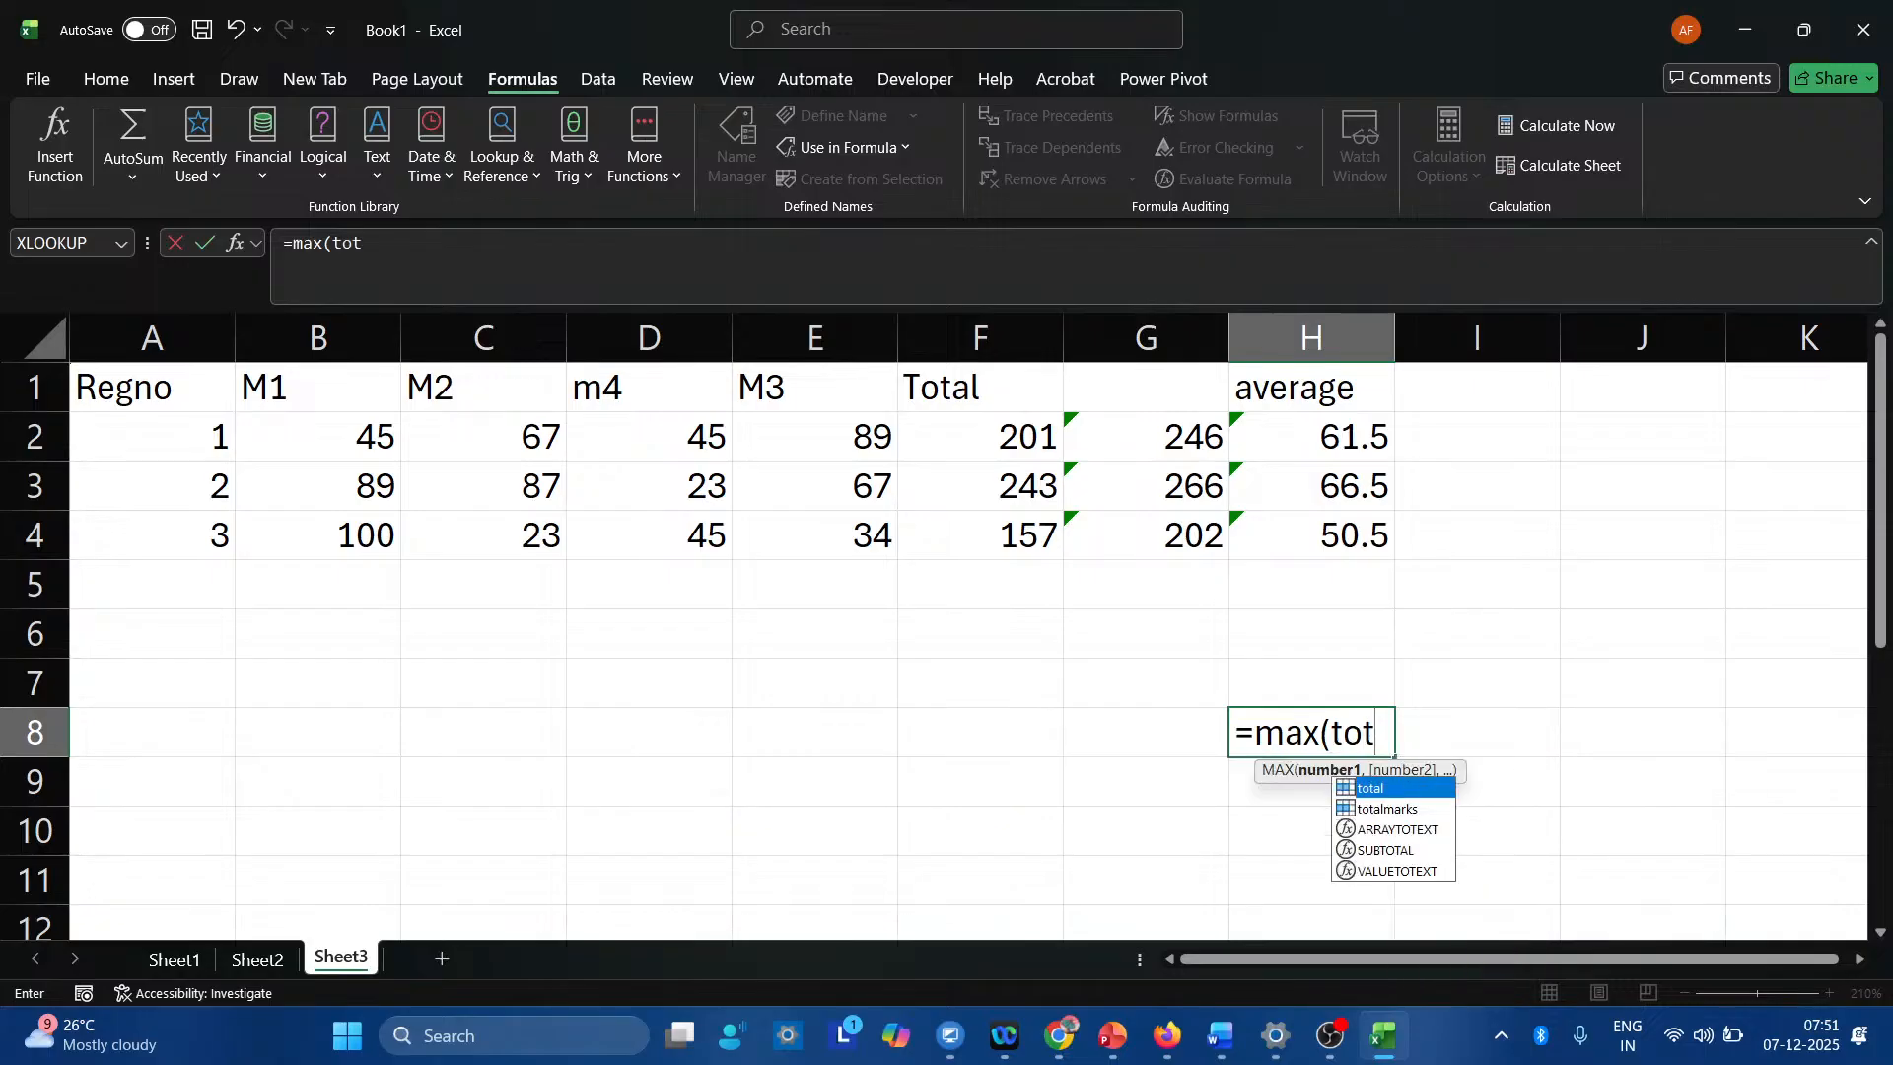
{"action": "type", "text": "almarks)"}
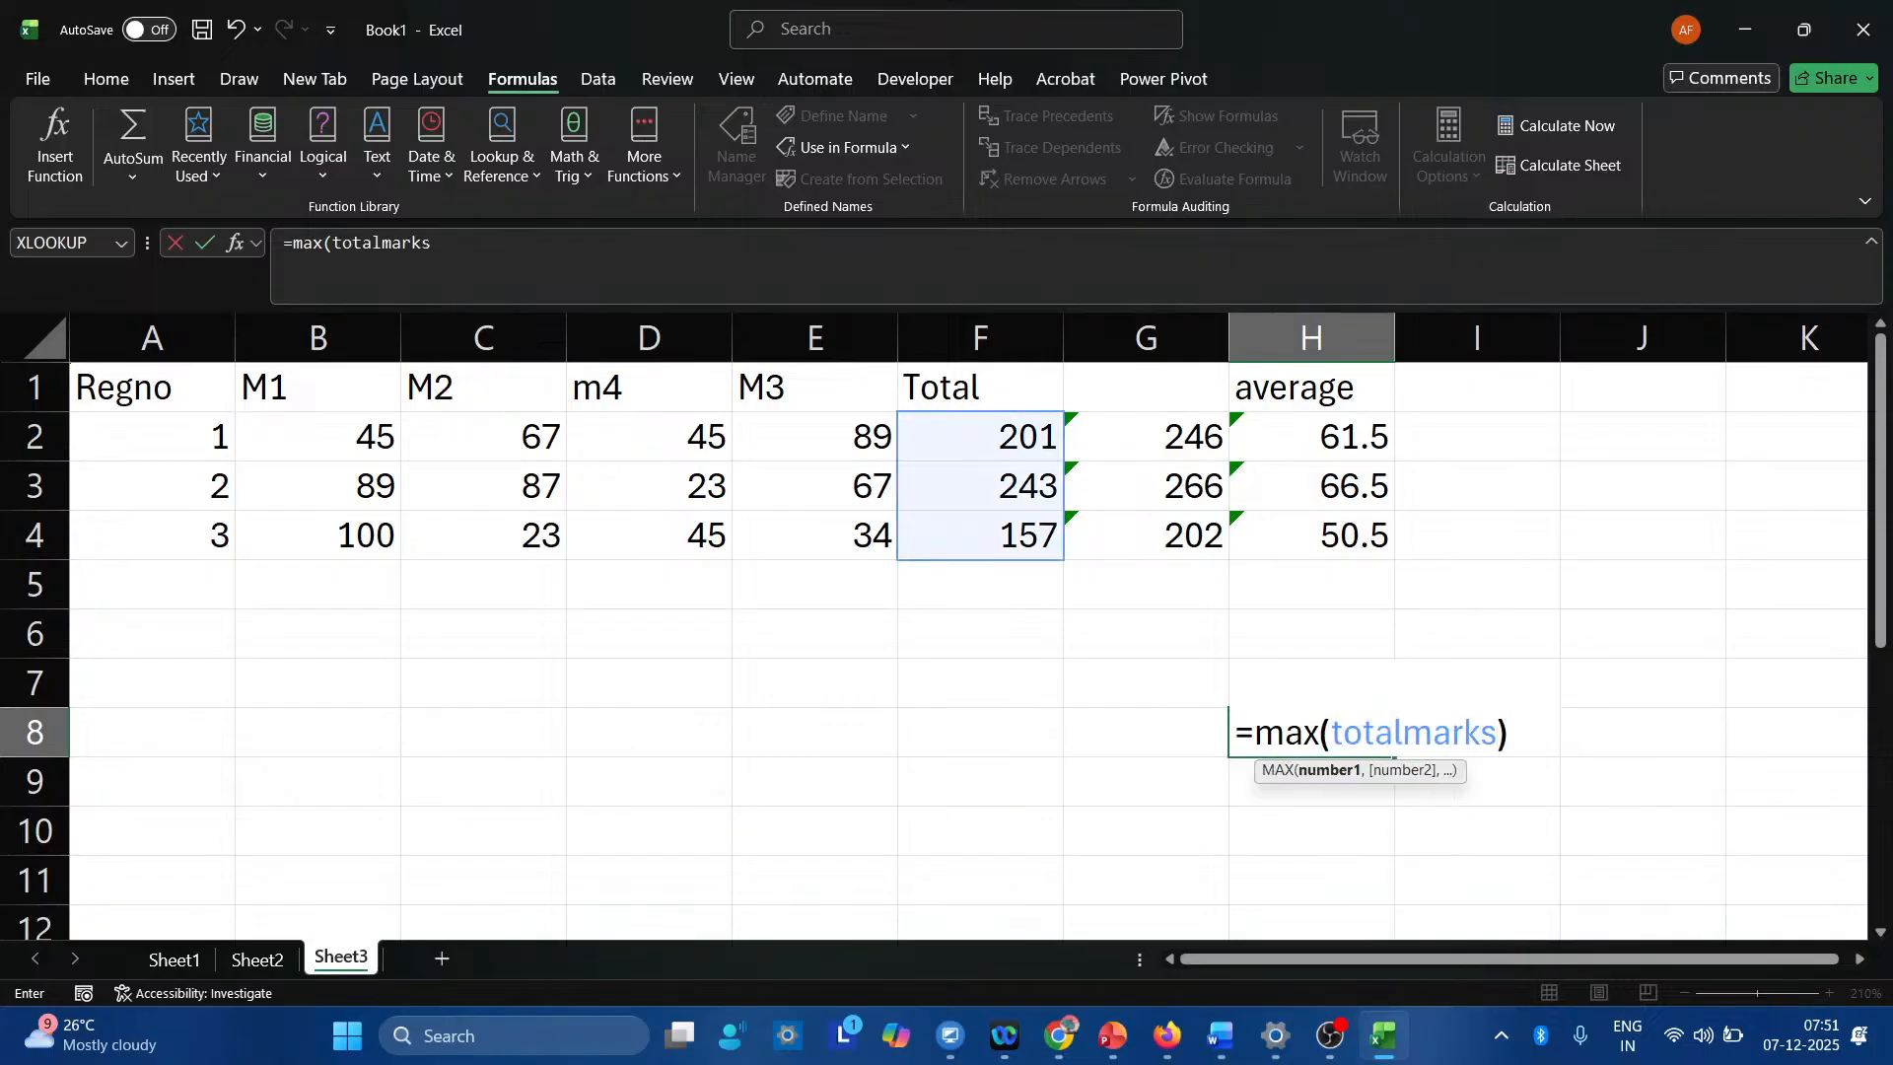
{"action": "key", "text": "Return"}
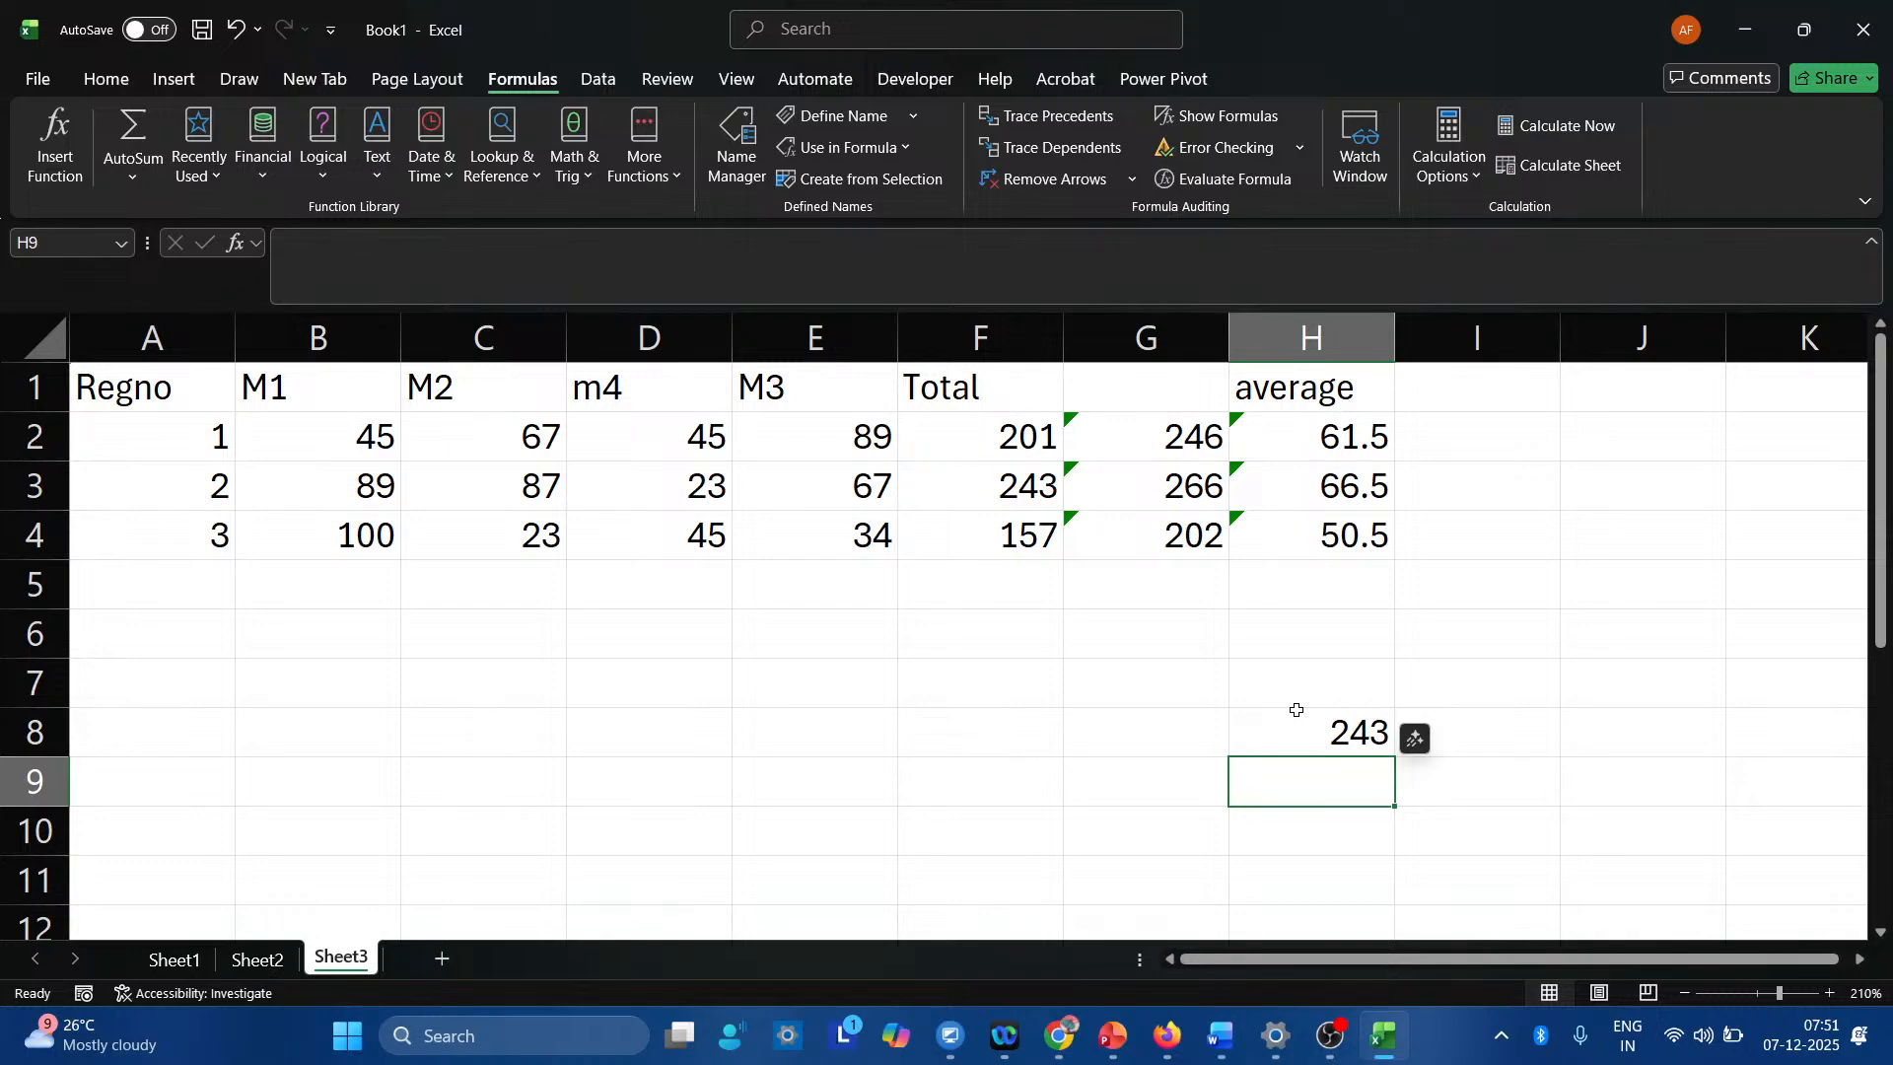
{"action": "left_click", "coordinate": [1297, 711]}
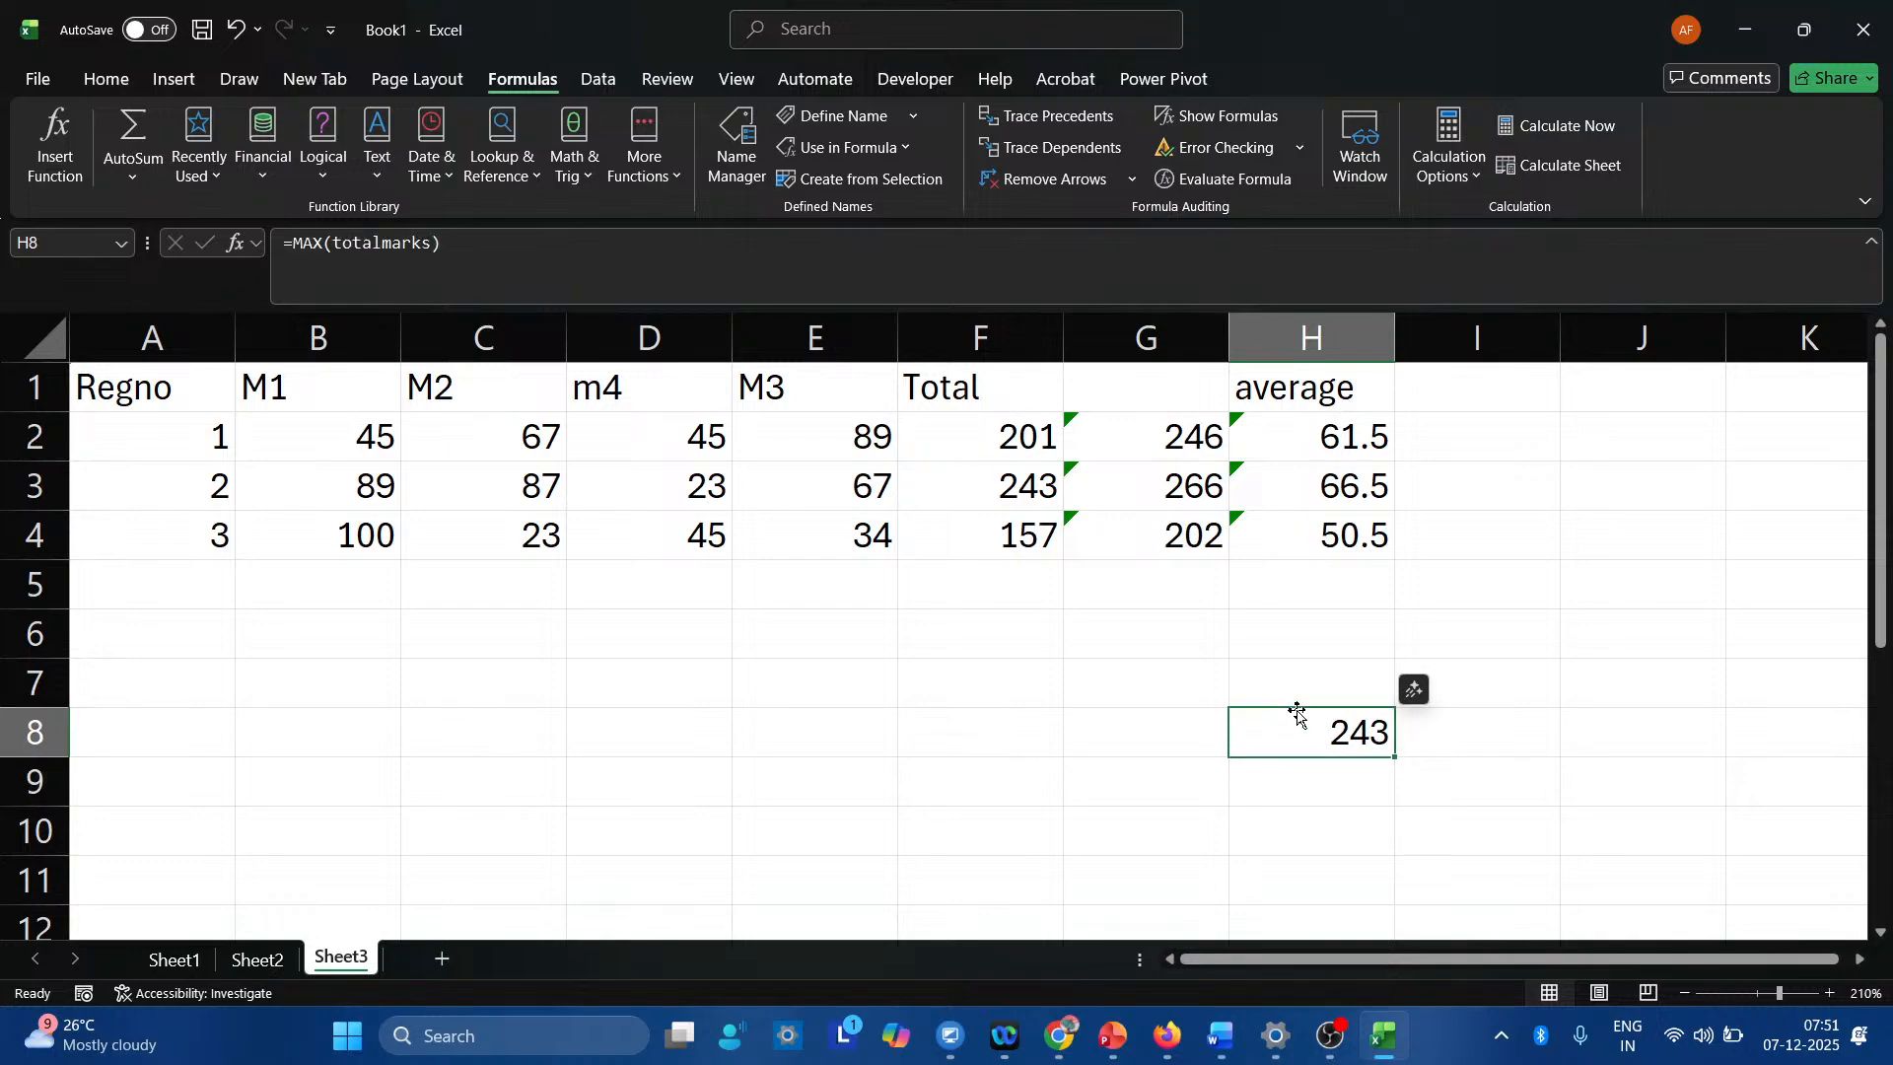
{"action": "key", "text": "F2"}
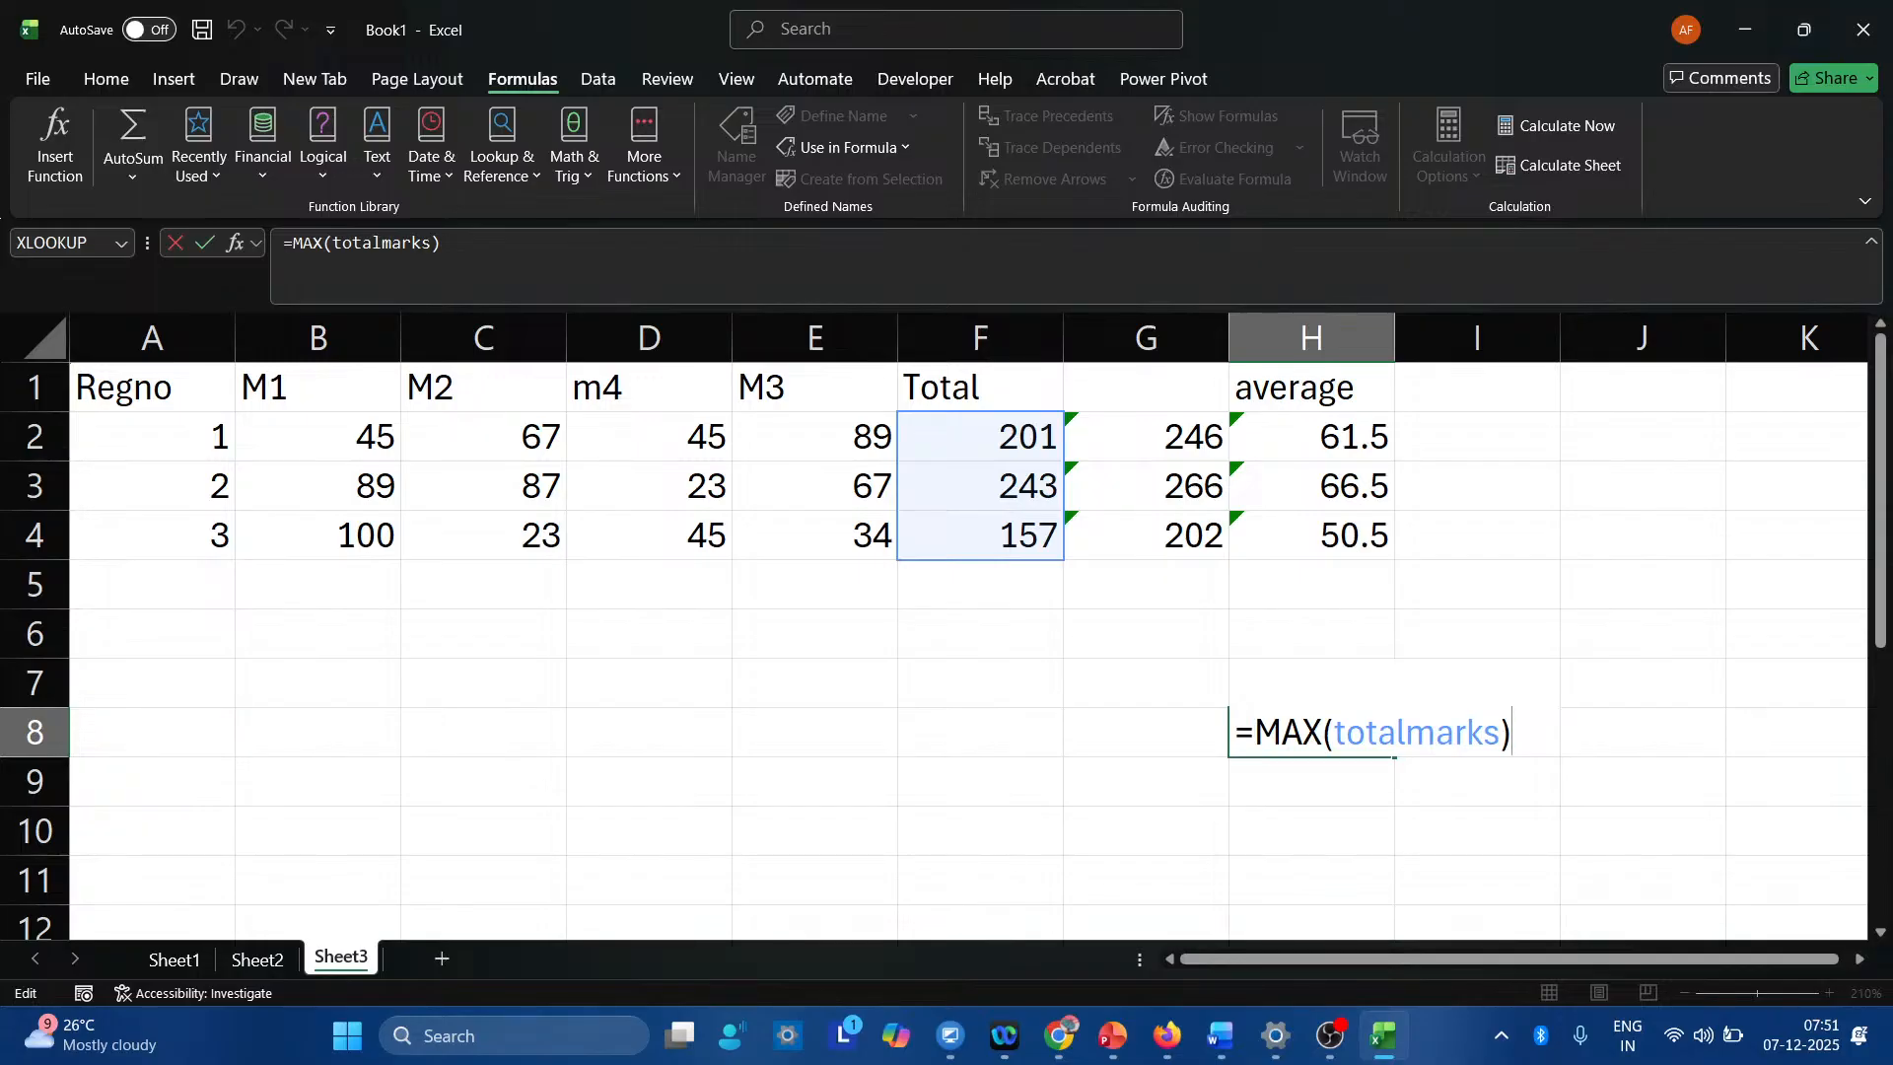
{"action": "key", "text": "Return"}
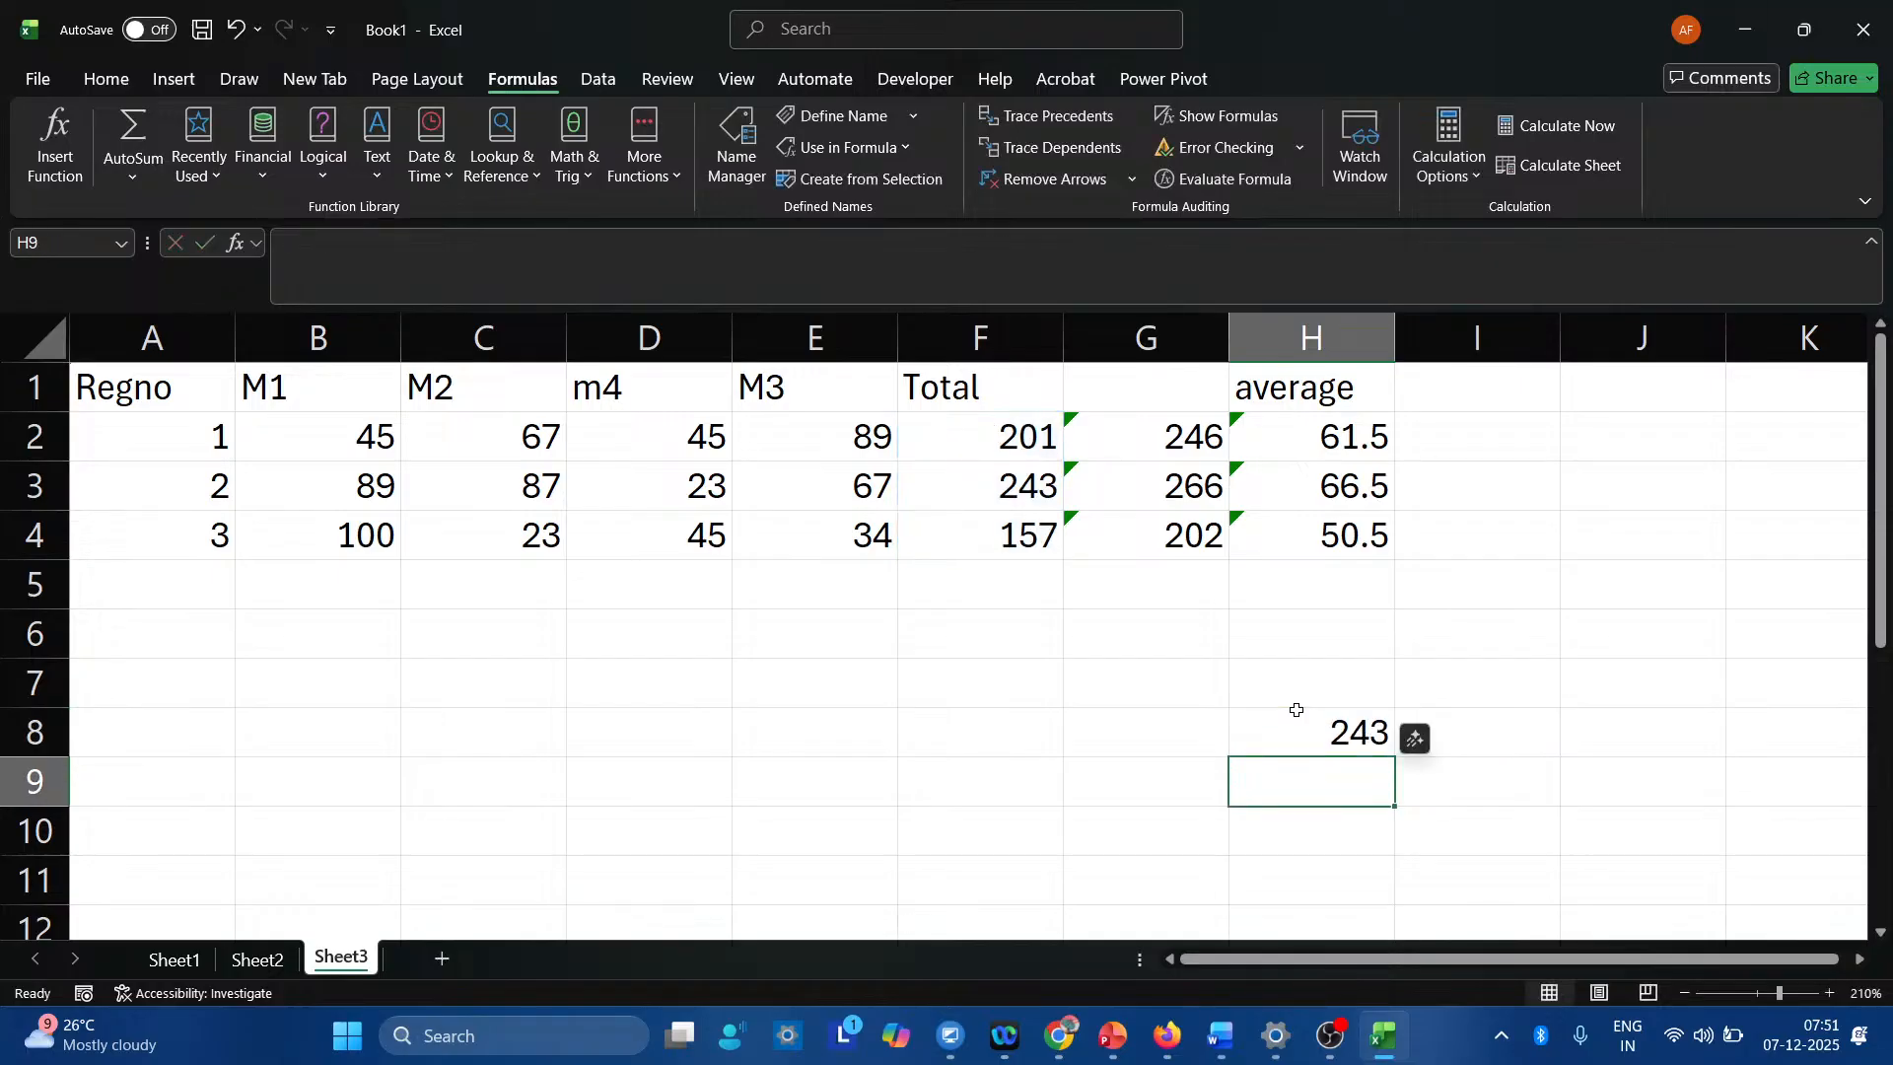
Enter the formula =min(totalmarks) in cell H9 to find the lowest total.
{"action": "type", "text": "=min"}
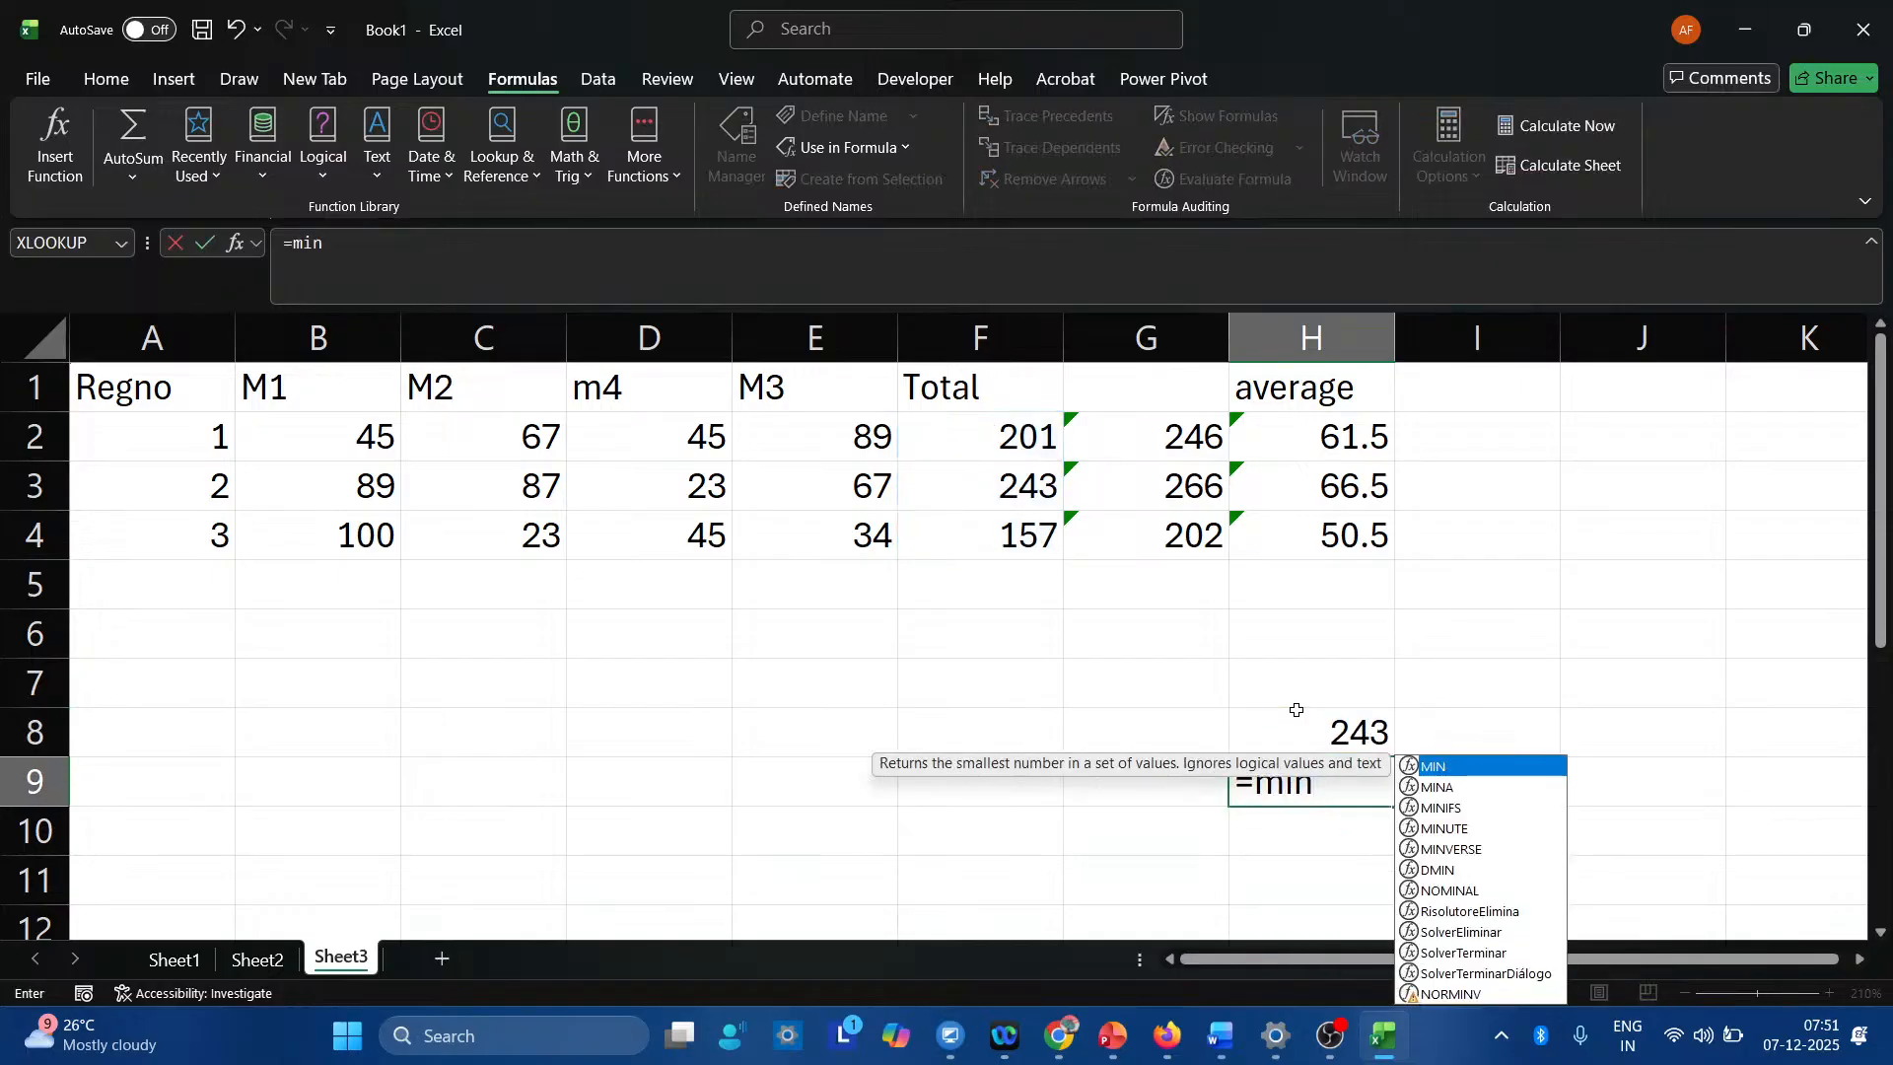
{"action": "type", "text": "(tota"}
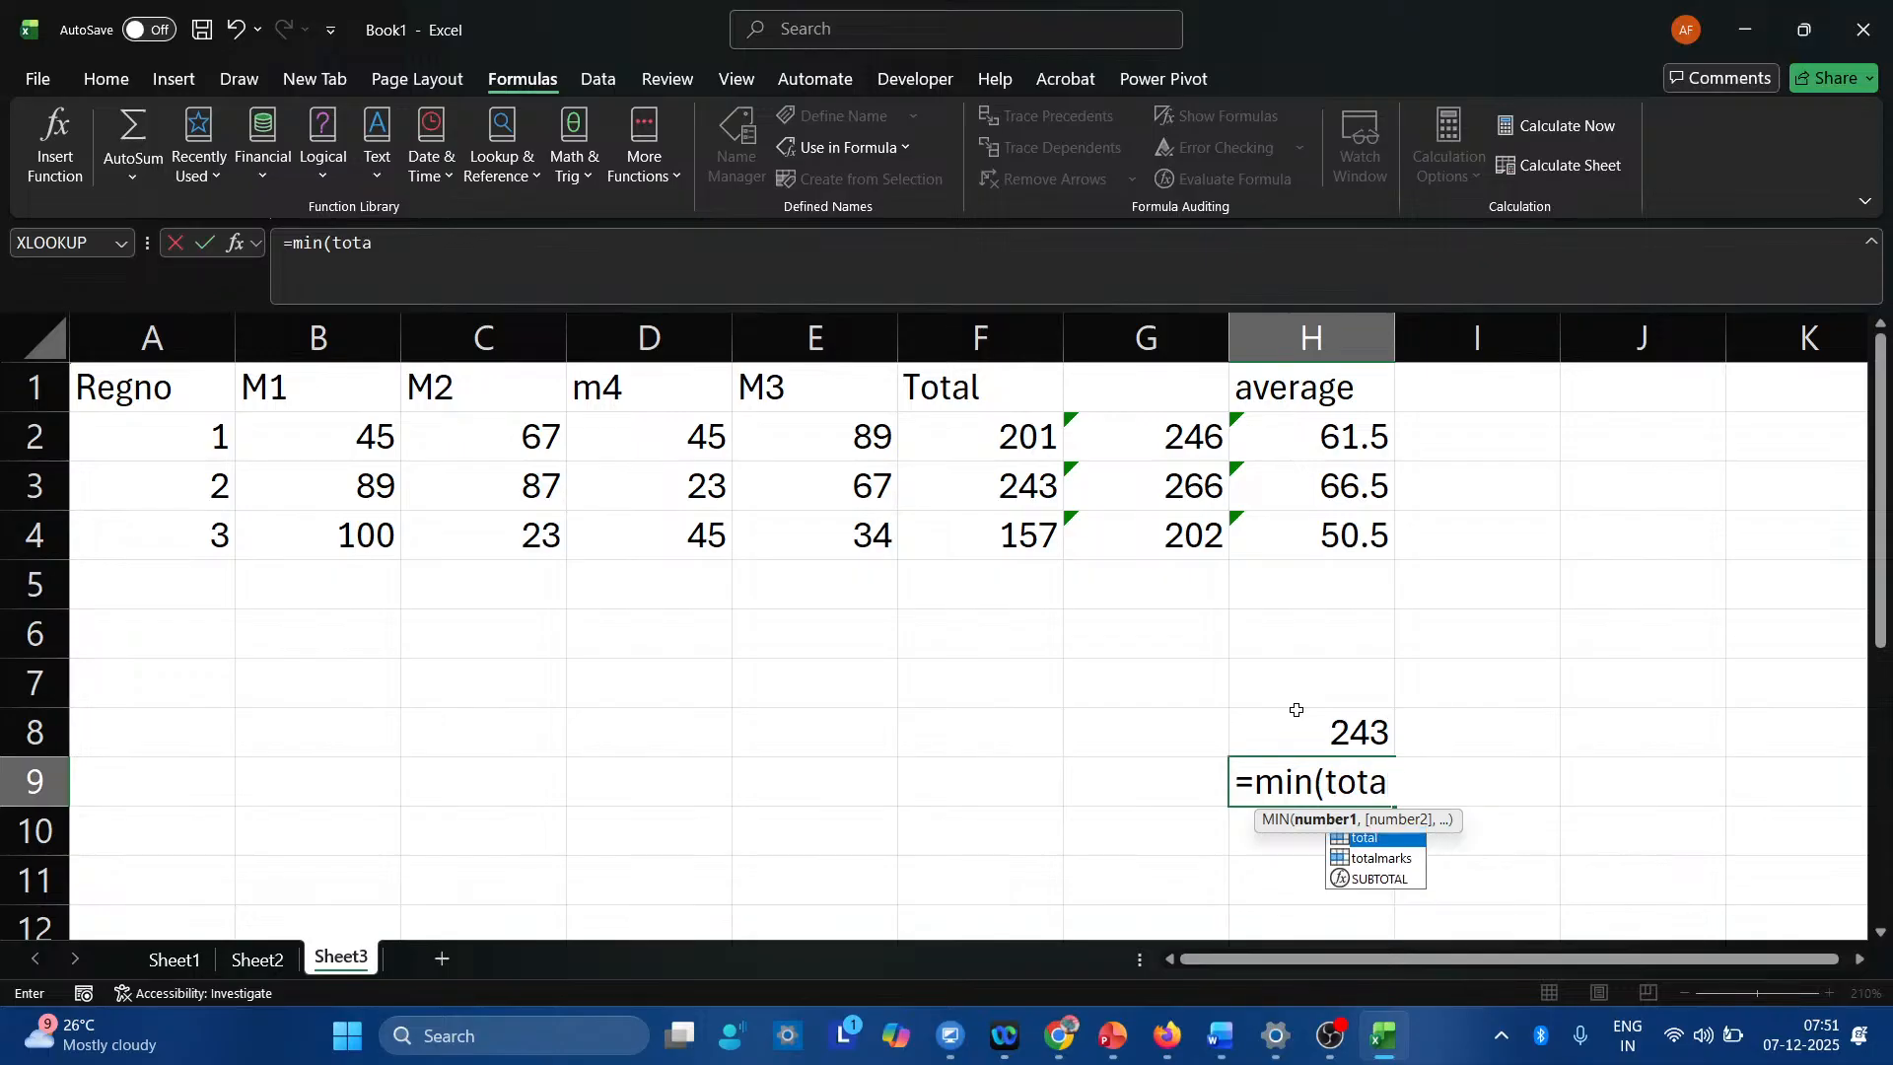
{"action": "type", "text": "lmarks)"}
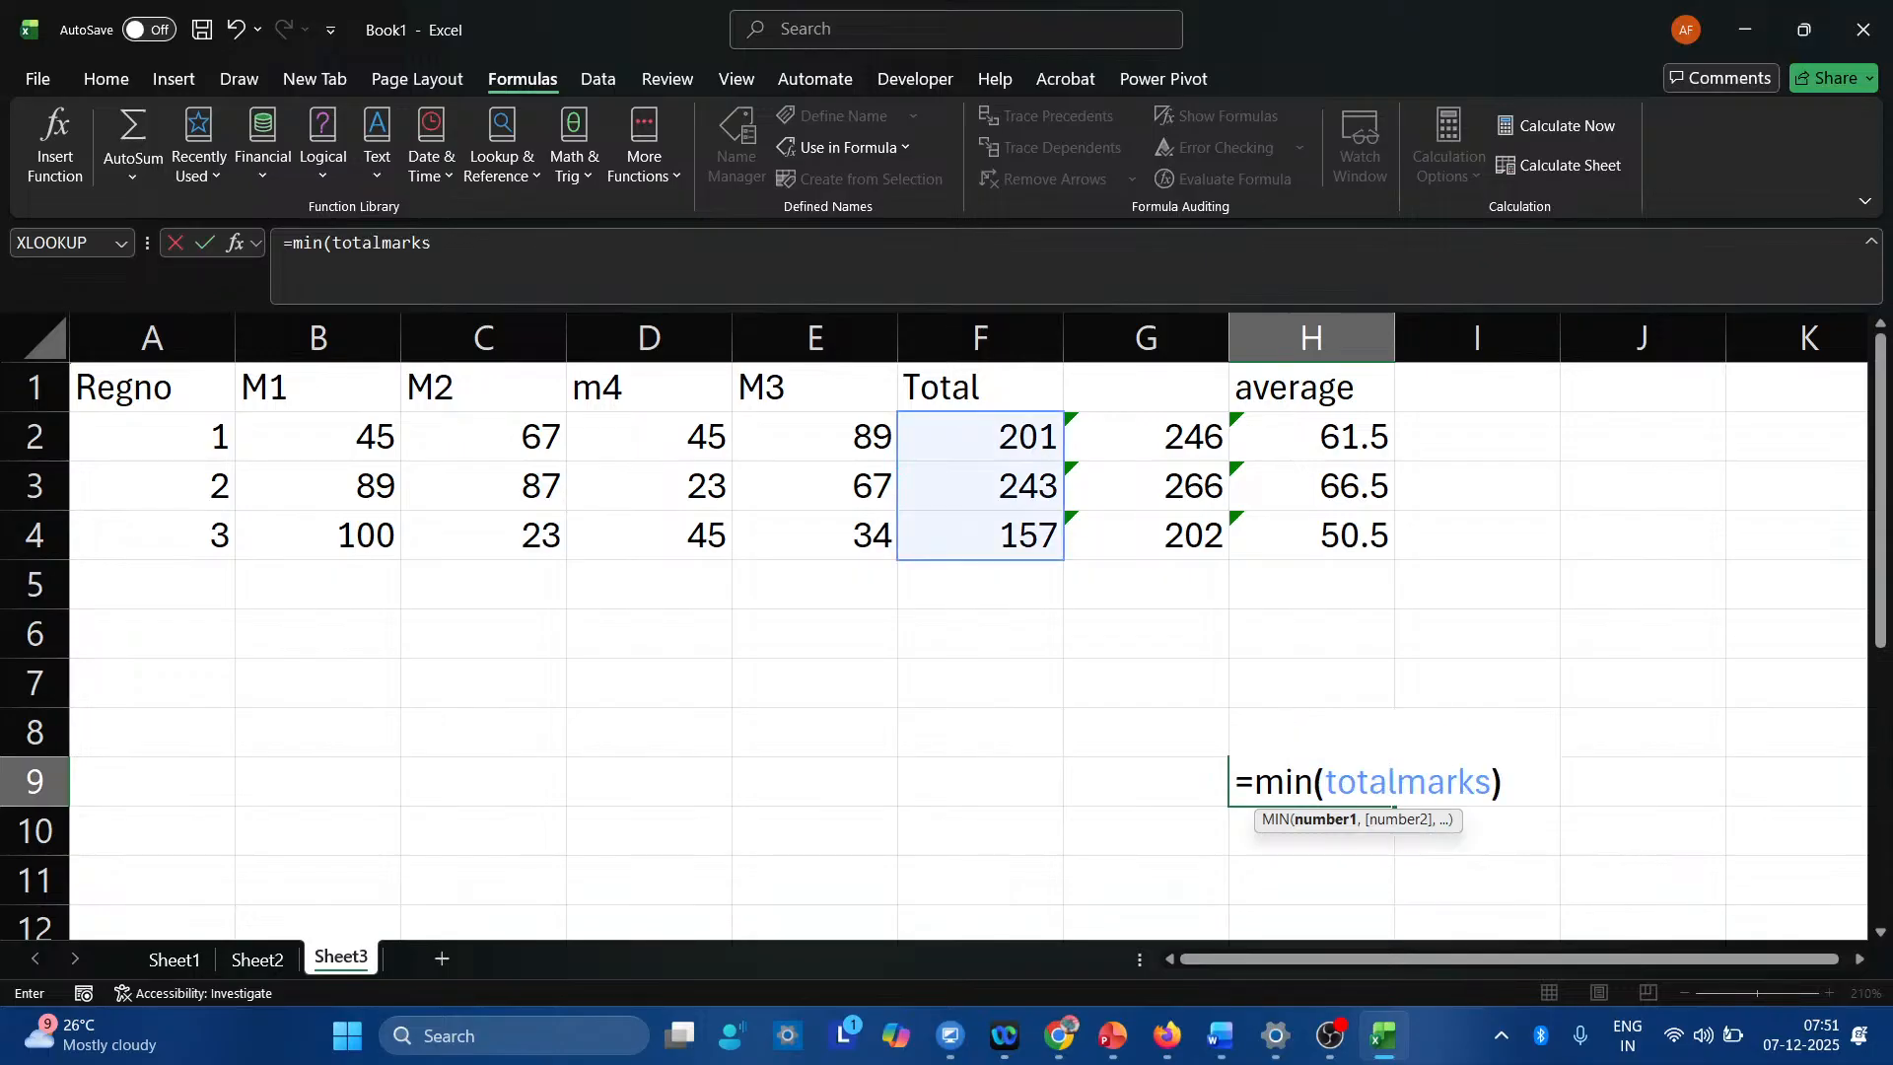
{"action": "key", "text": "Return"}
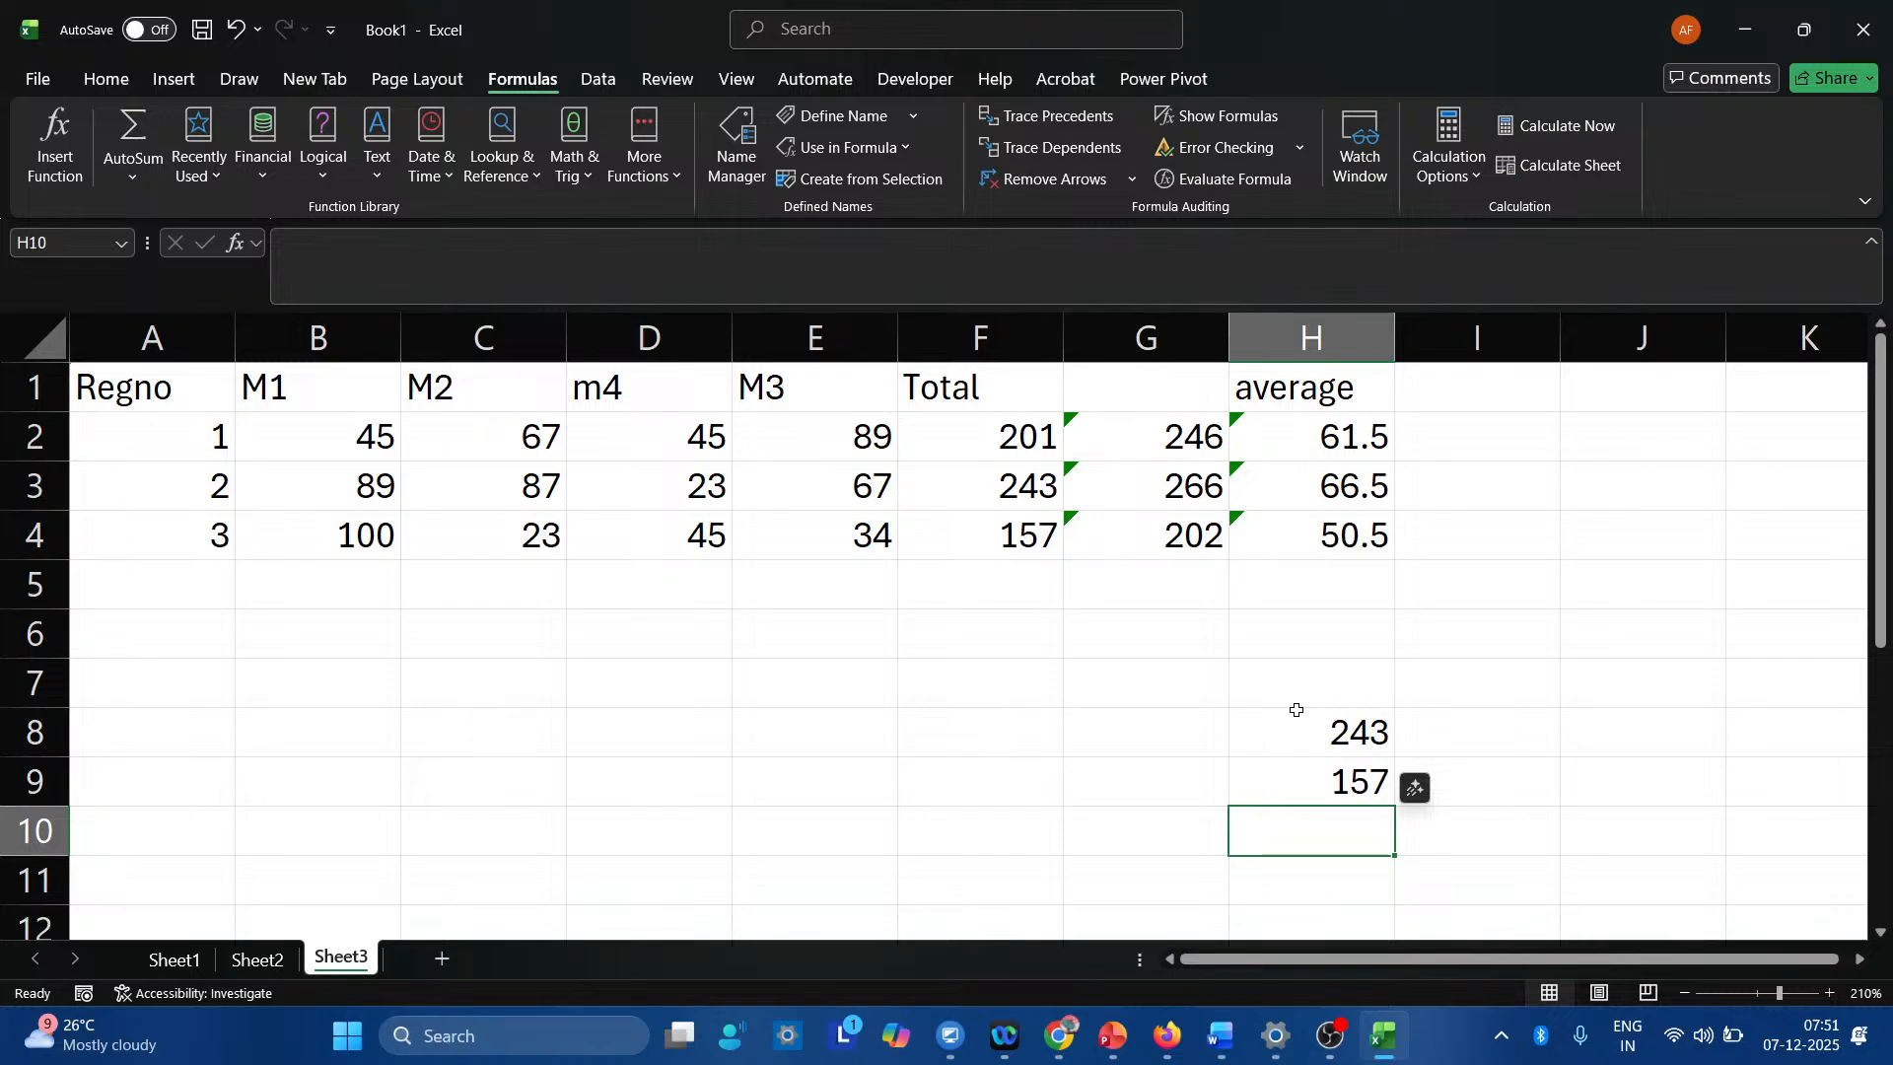
Enter the column heading "Rank" in cell I1, next to the average column.
{"action": "key", "text": "Up"}
{"action": "key", "text": "Up"}
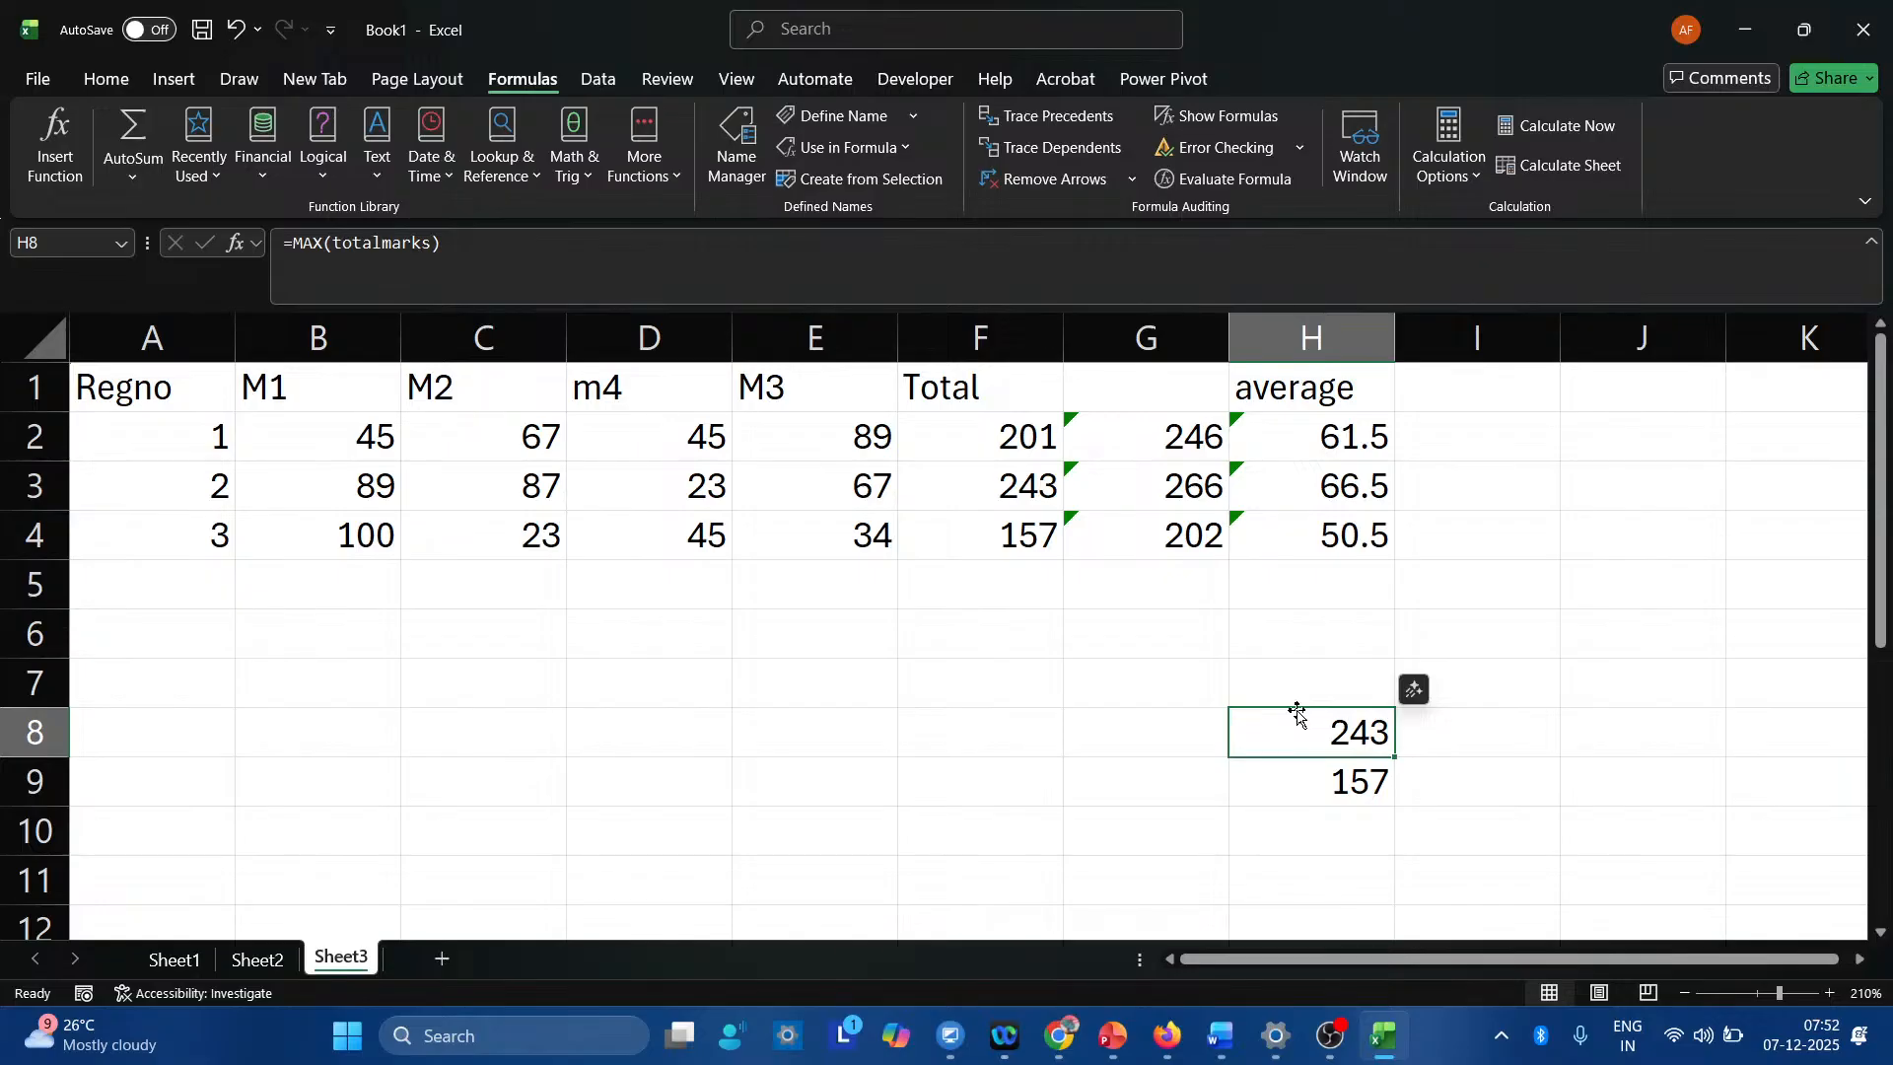
{"action": "key", "text": "Up"}
{"action": "key", "text": "Right"}
{"action": "key", "text": "Up"}
{"action": "key", "text": "Up"}
{"action": "key", "text": "Up"}
{"action": "key", "text": "Up"}
{"action": "key", "text": "Up"}
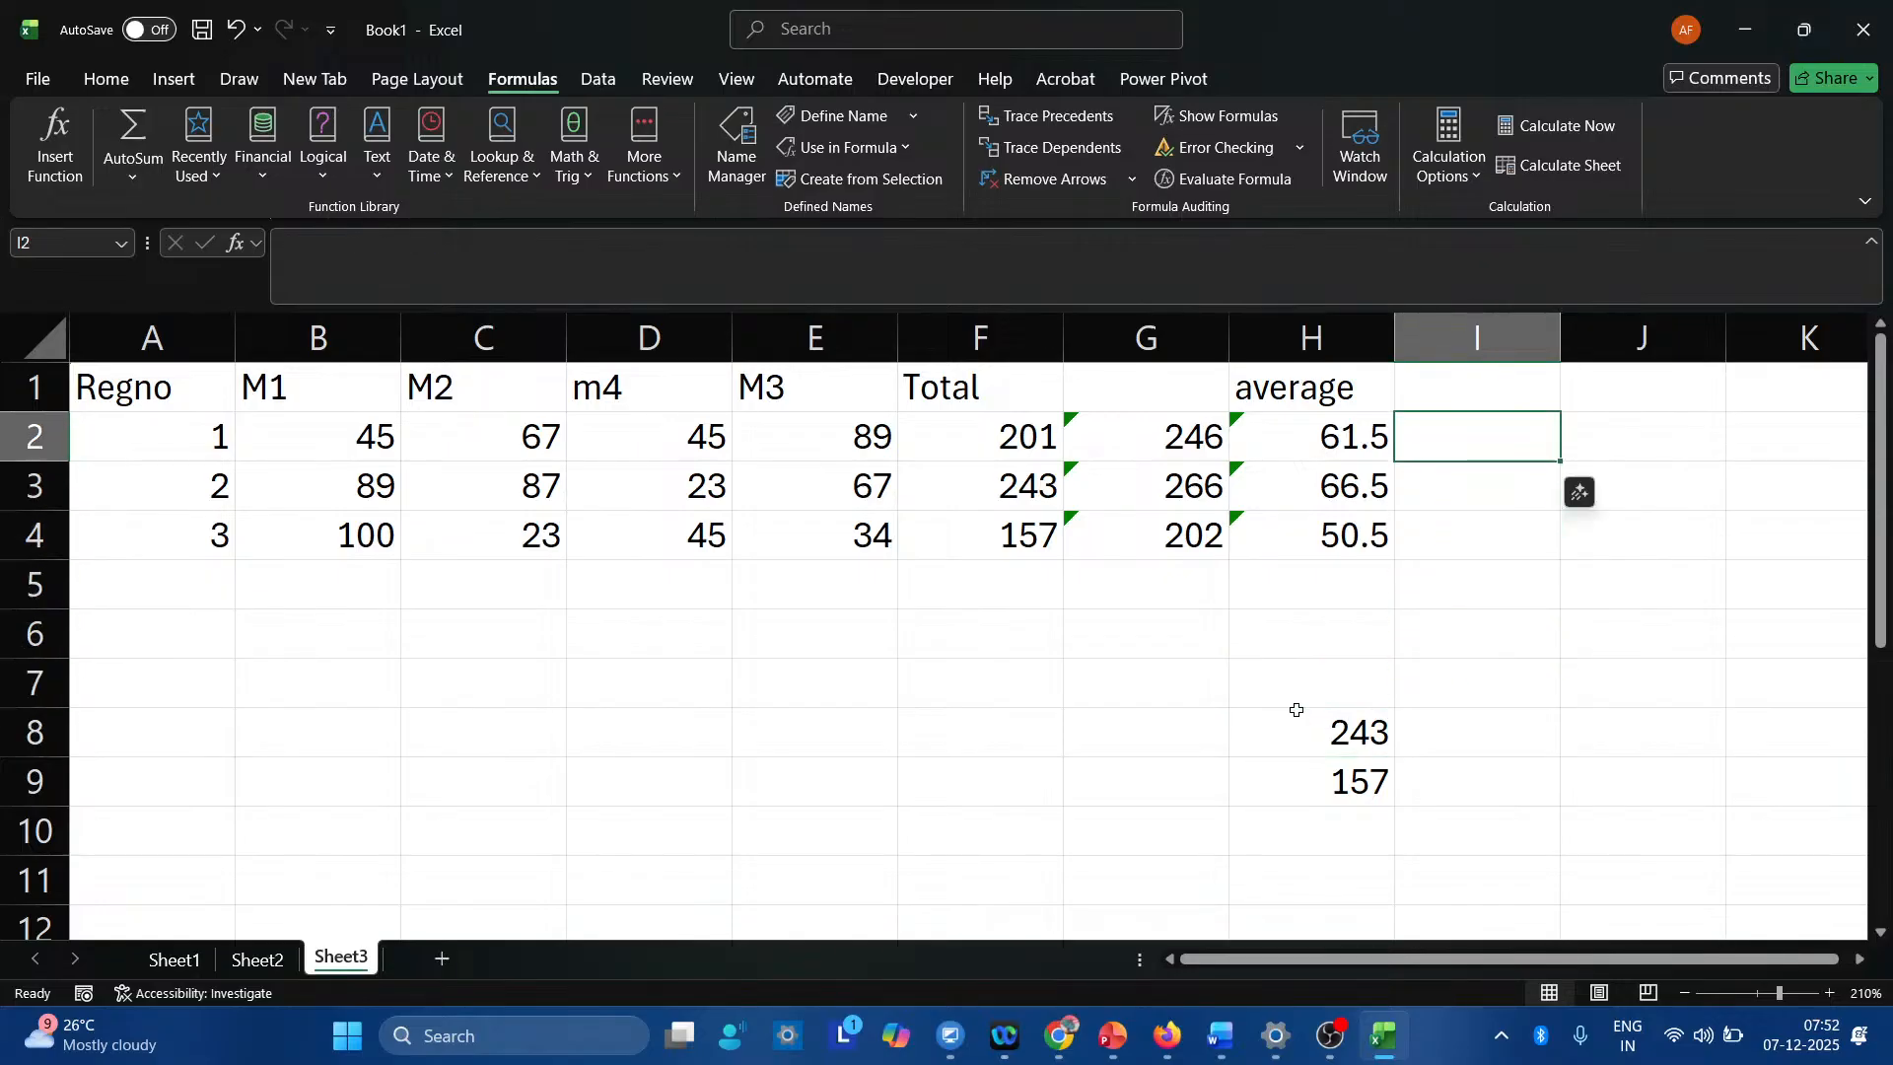
{"action": "key", "text": "Up"}
{"action": "type", "text": "Rank"}
{"action": "key", "text": "Return"}
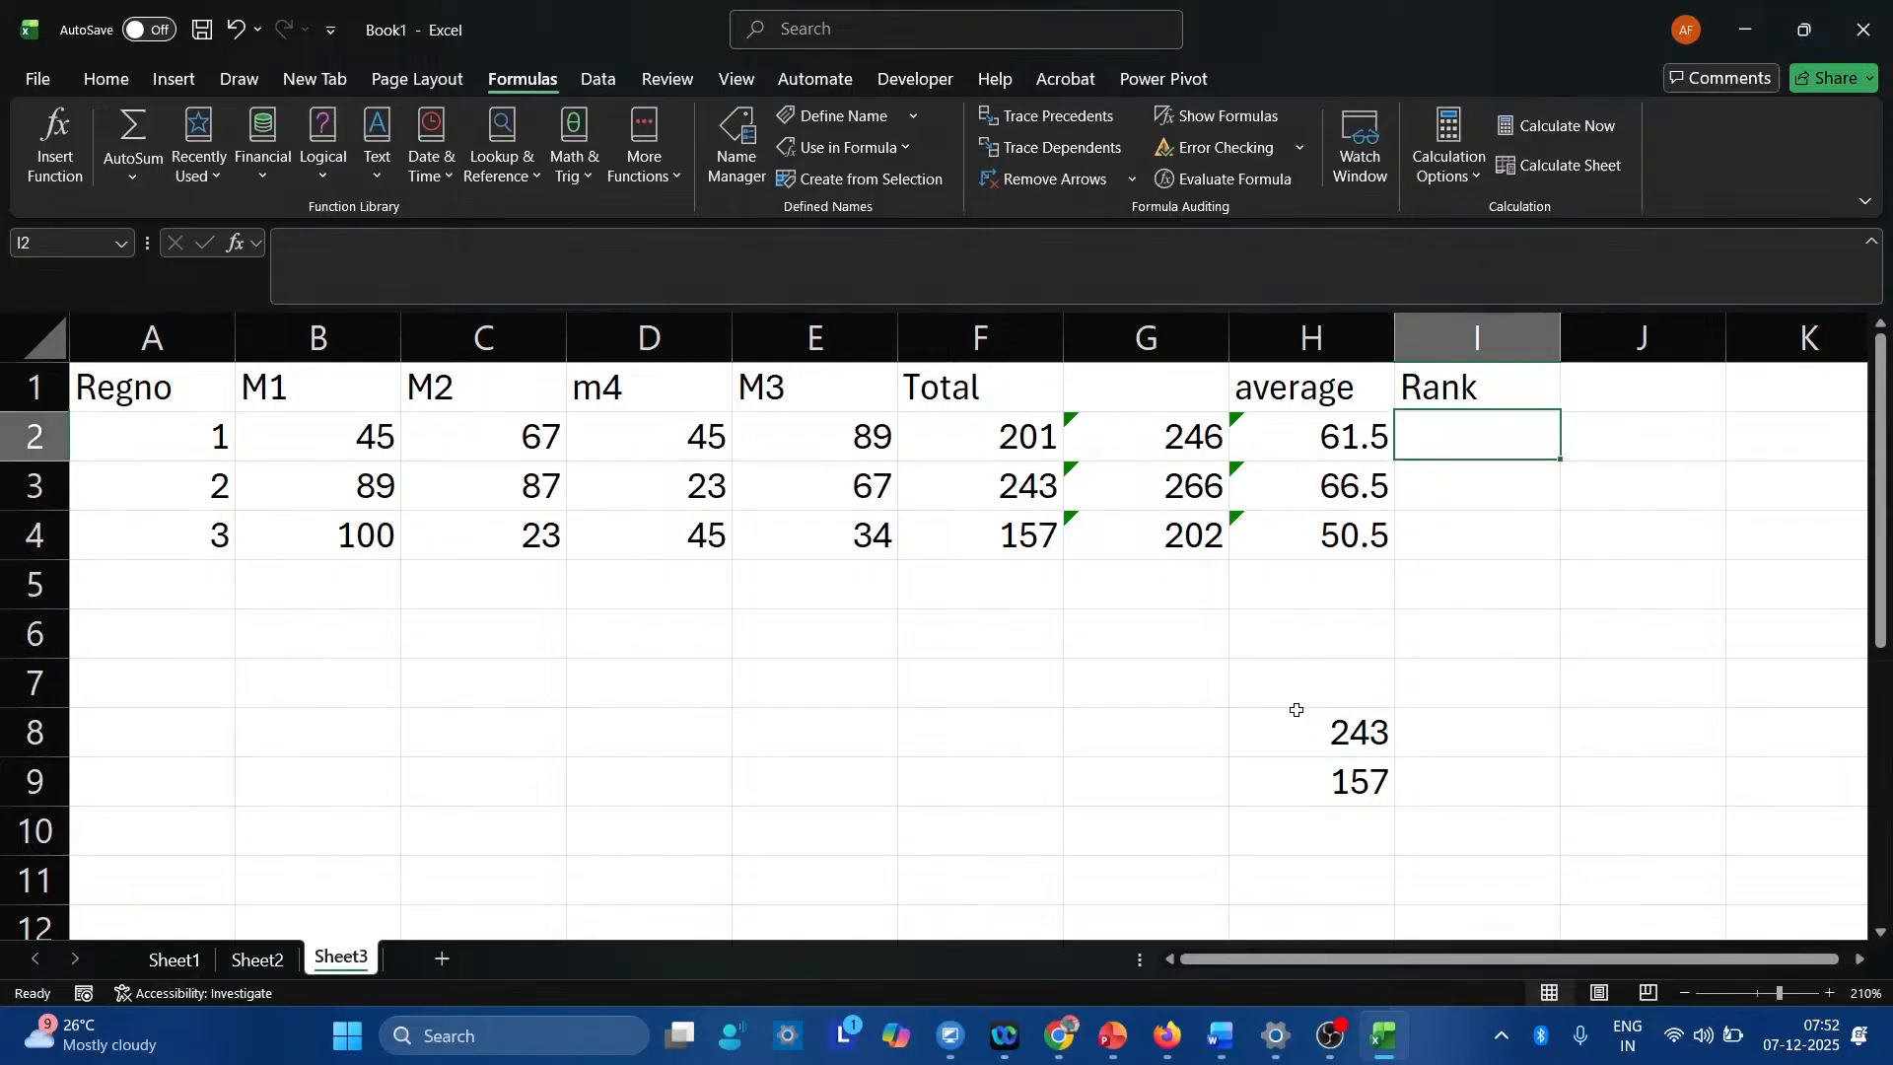
Enter the formula =rank(F2,totalmarks,0) in cell I2 and fill it down to I4.
{"action": "type", "text": "=r"}
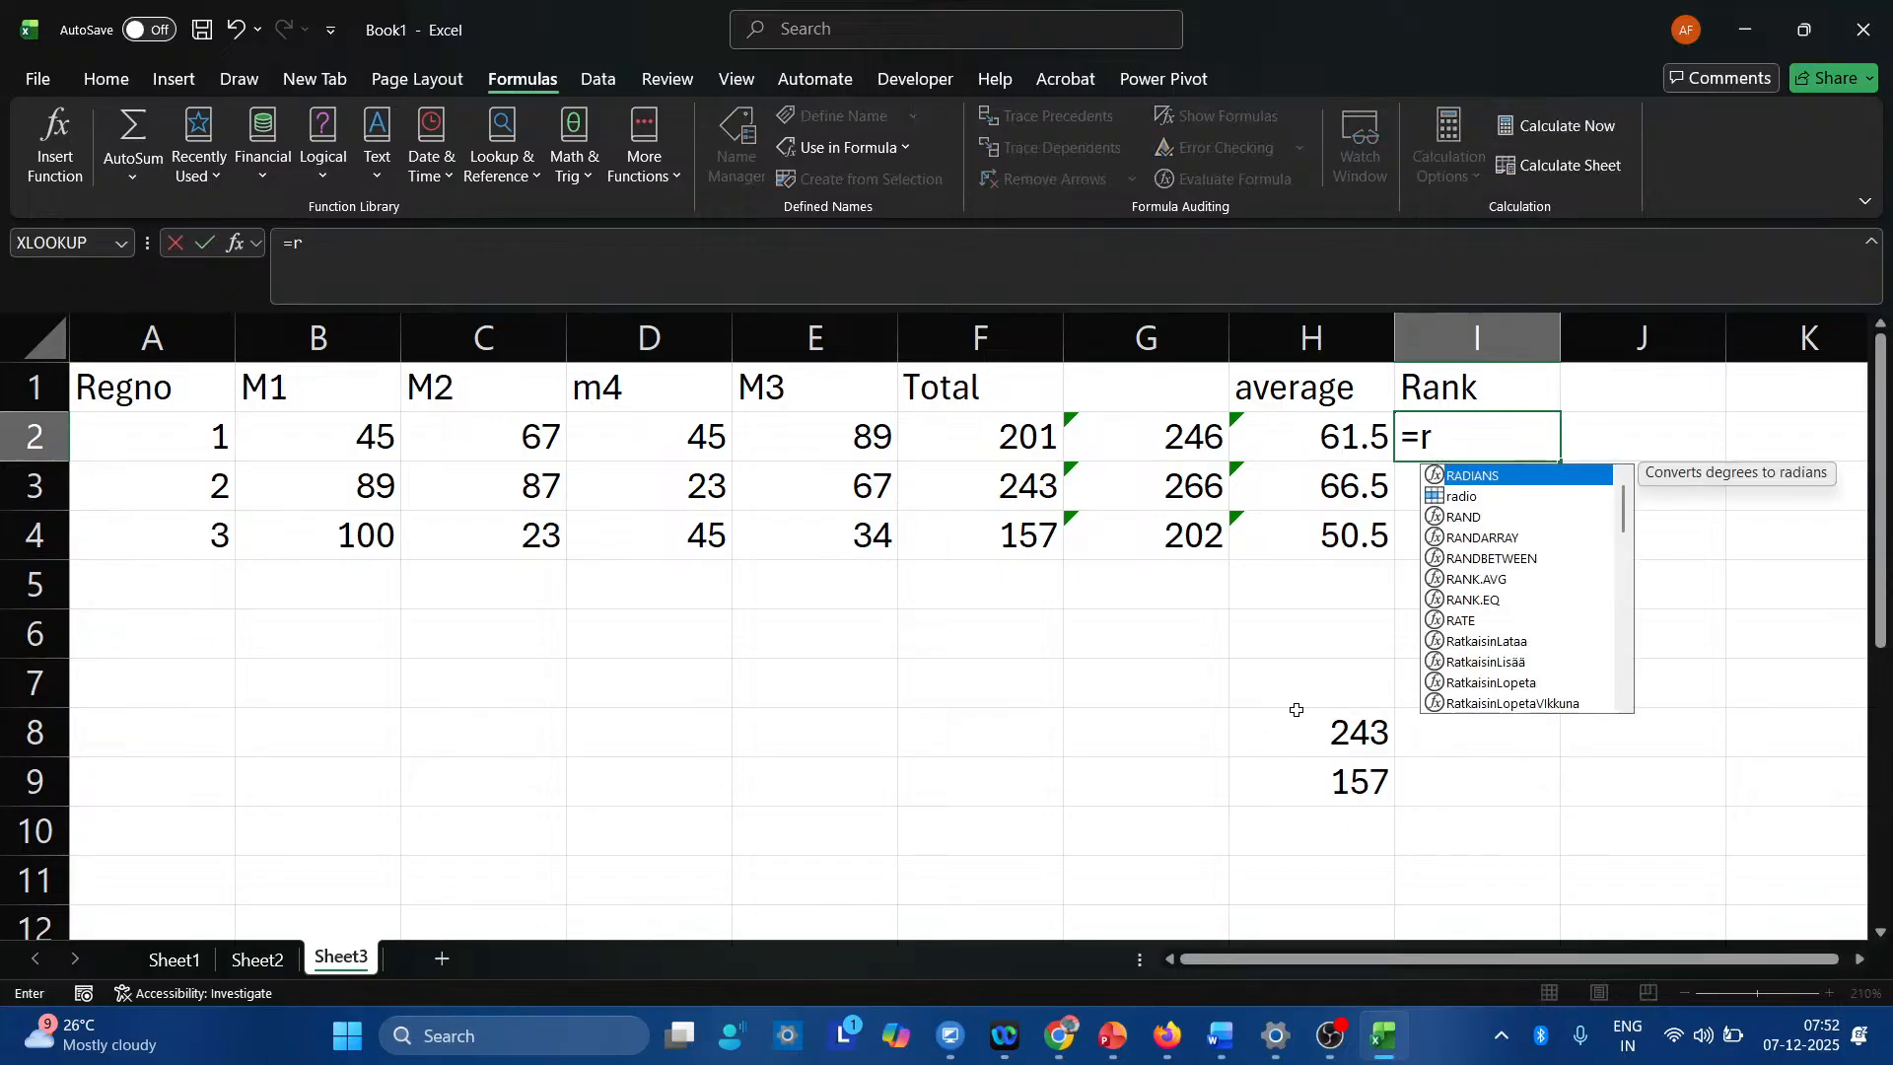
{"action": "type", "text": "ank"}
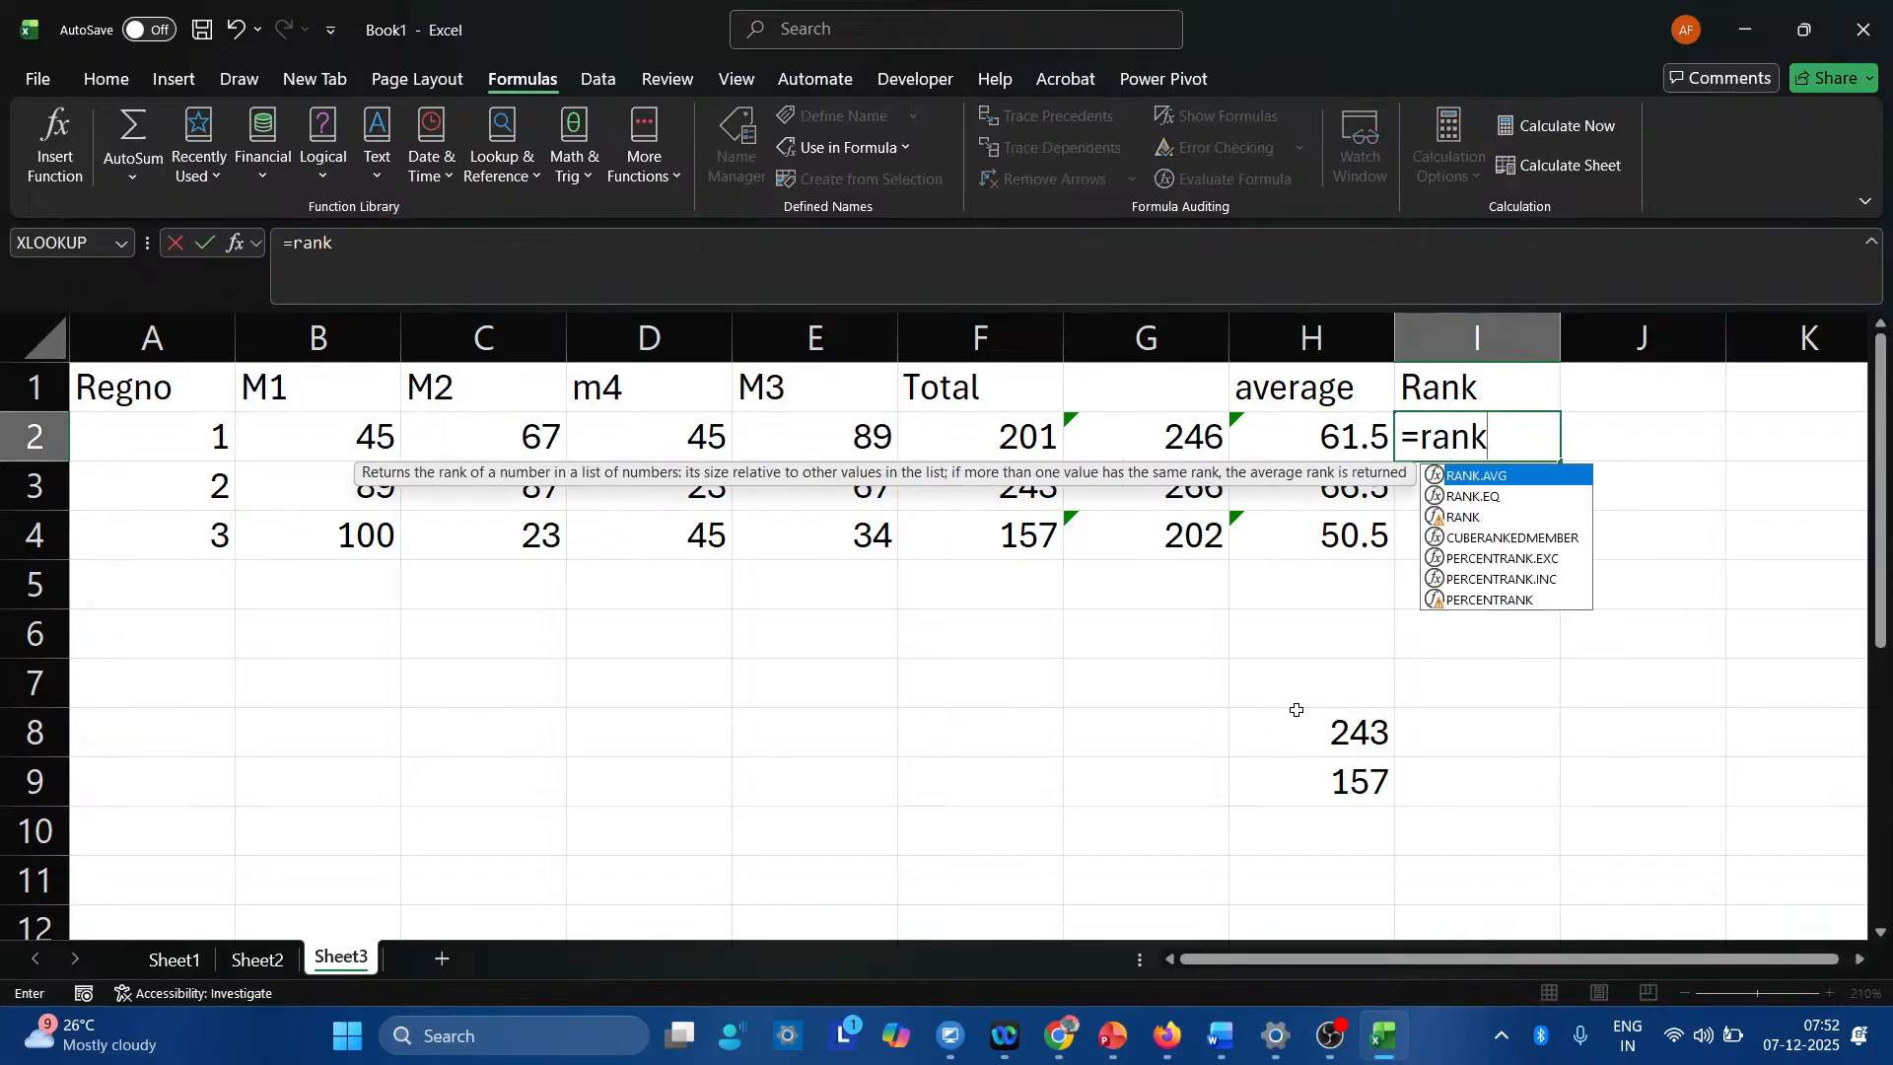
{"action": "type", "text": "("}
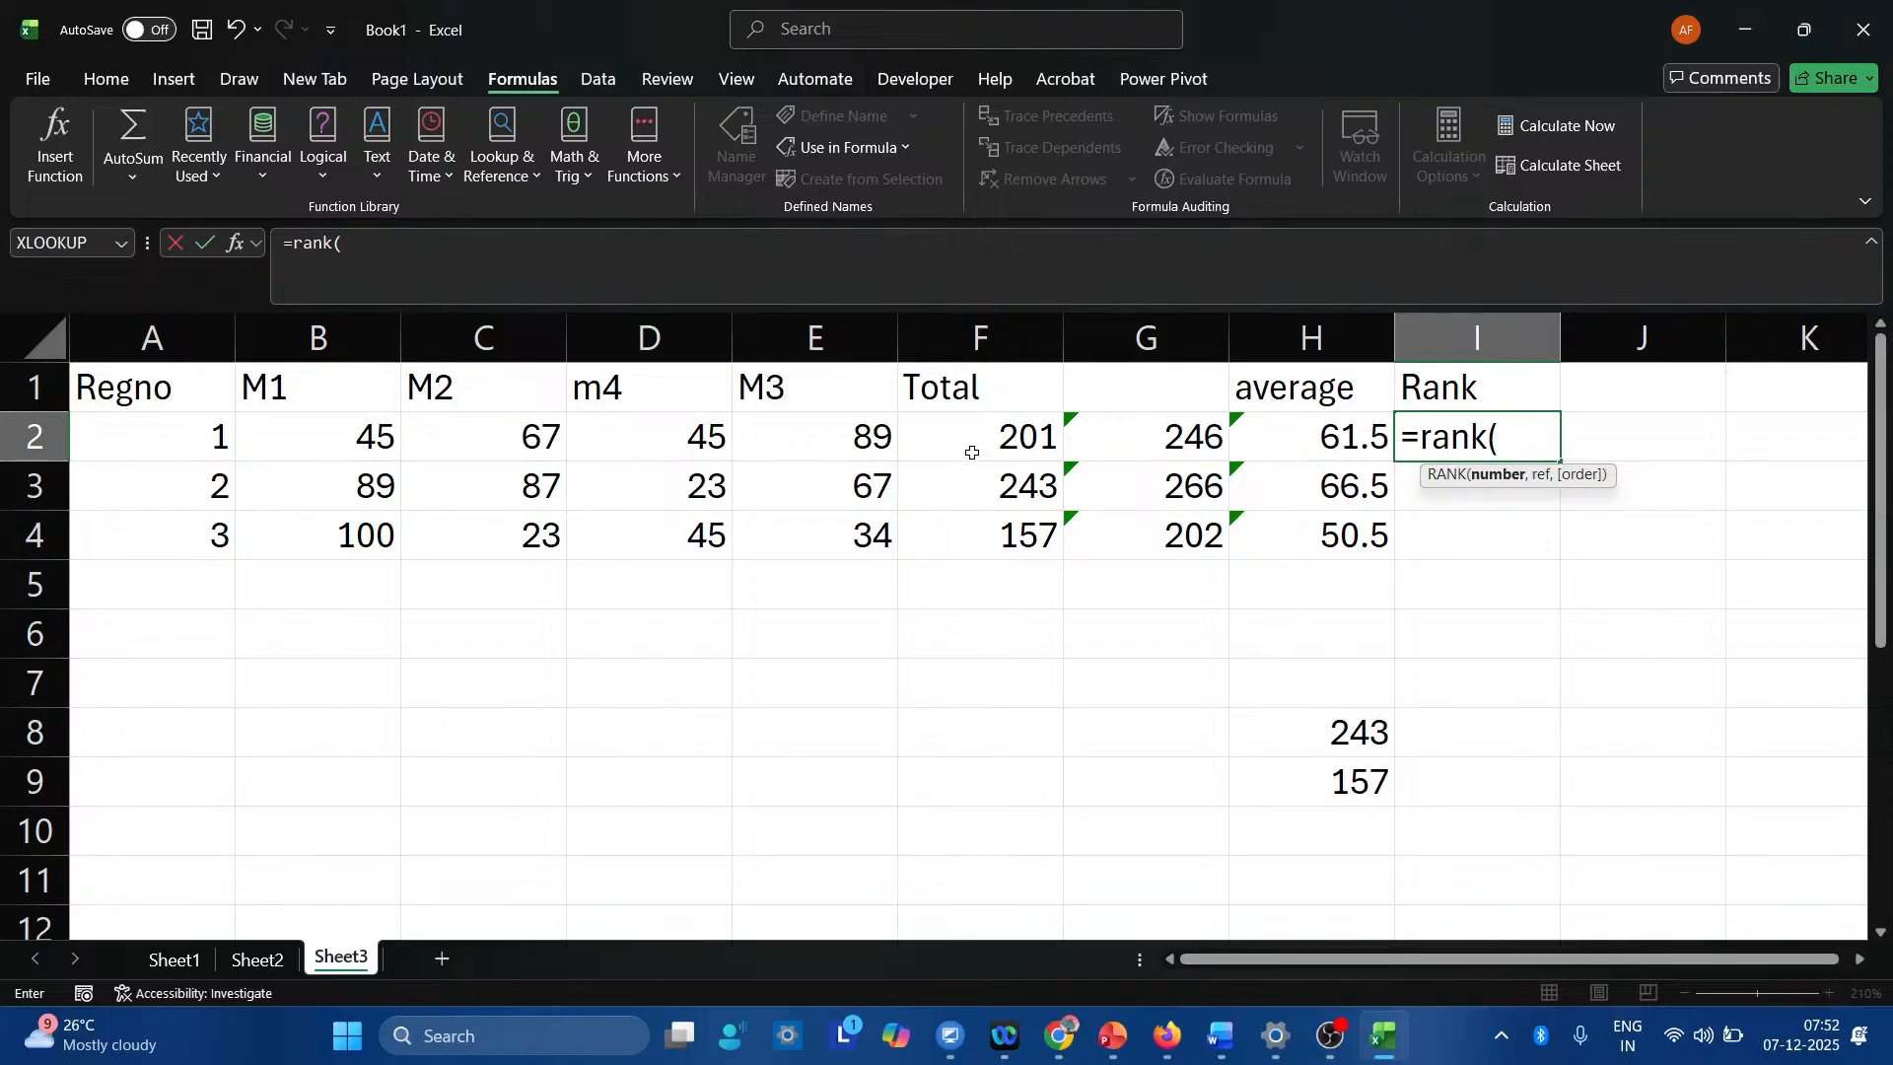
{"action": "left_click", "coordinate": [972, 452]}
{"action": "type", "text": ","}
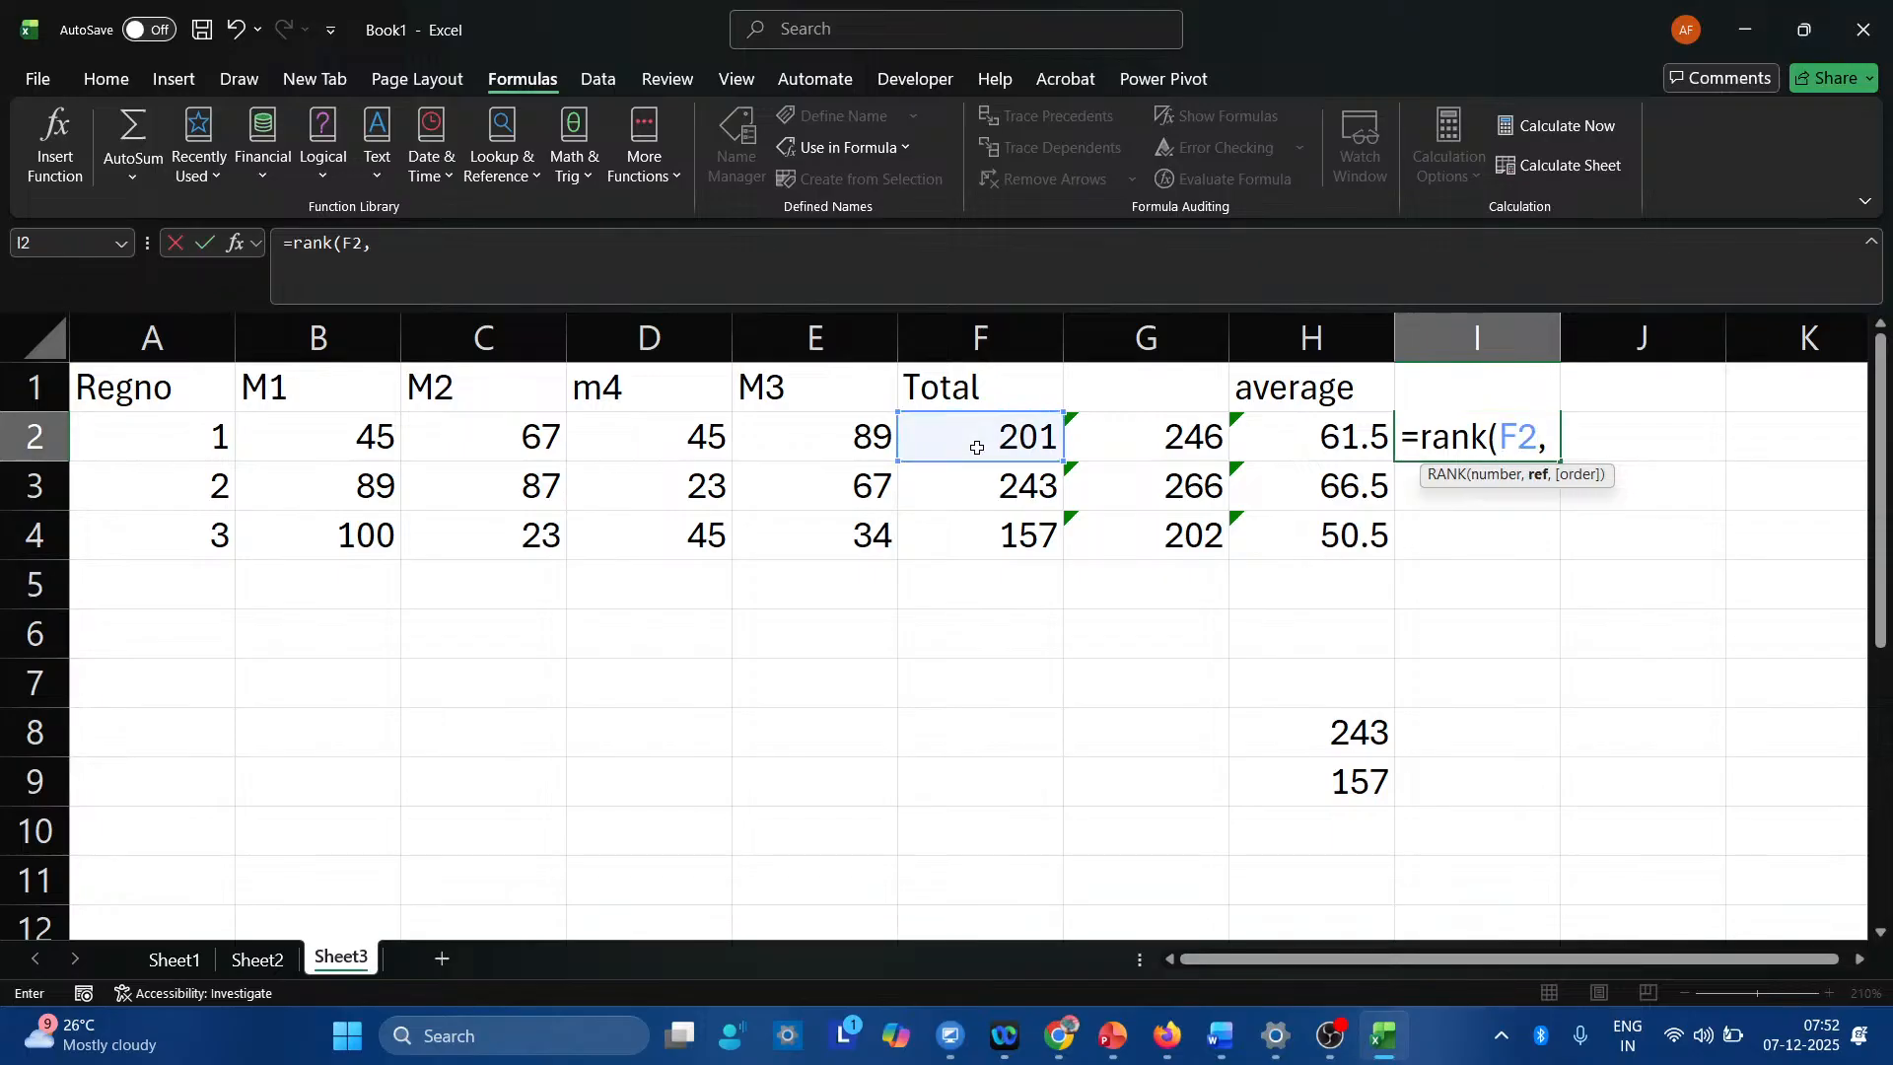
{"action": "type", "text": "tot"}
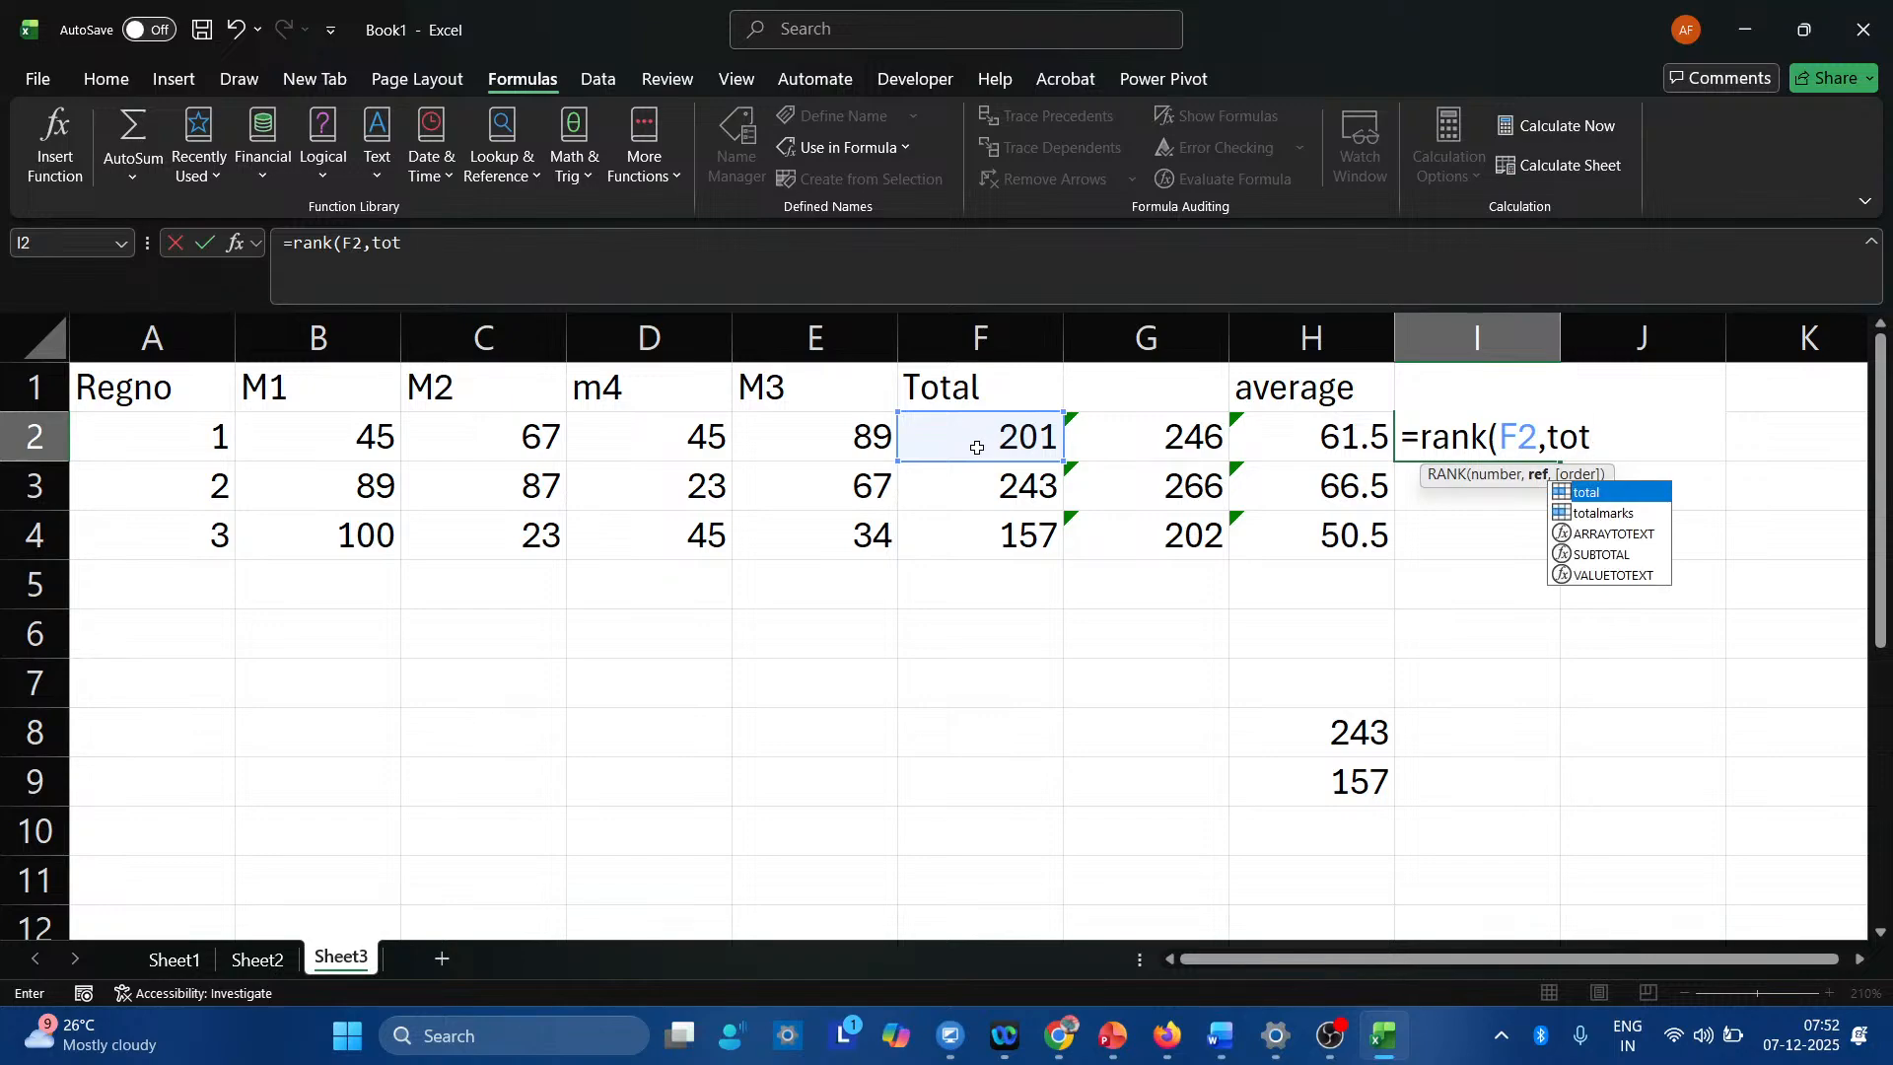
{"action": "type", "text": "almark"}
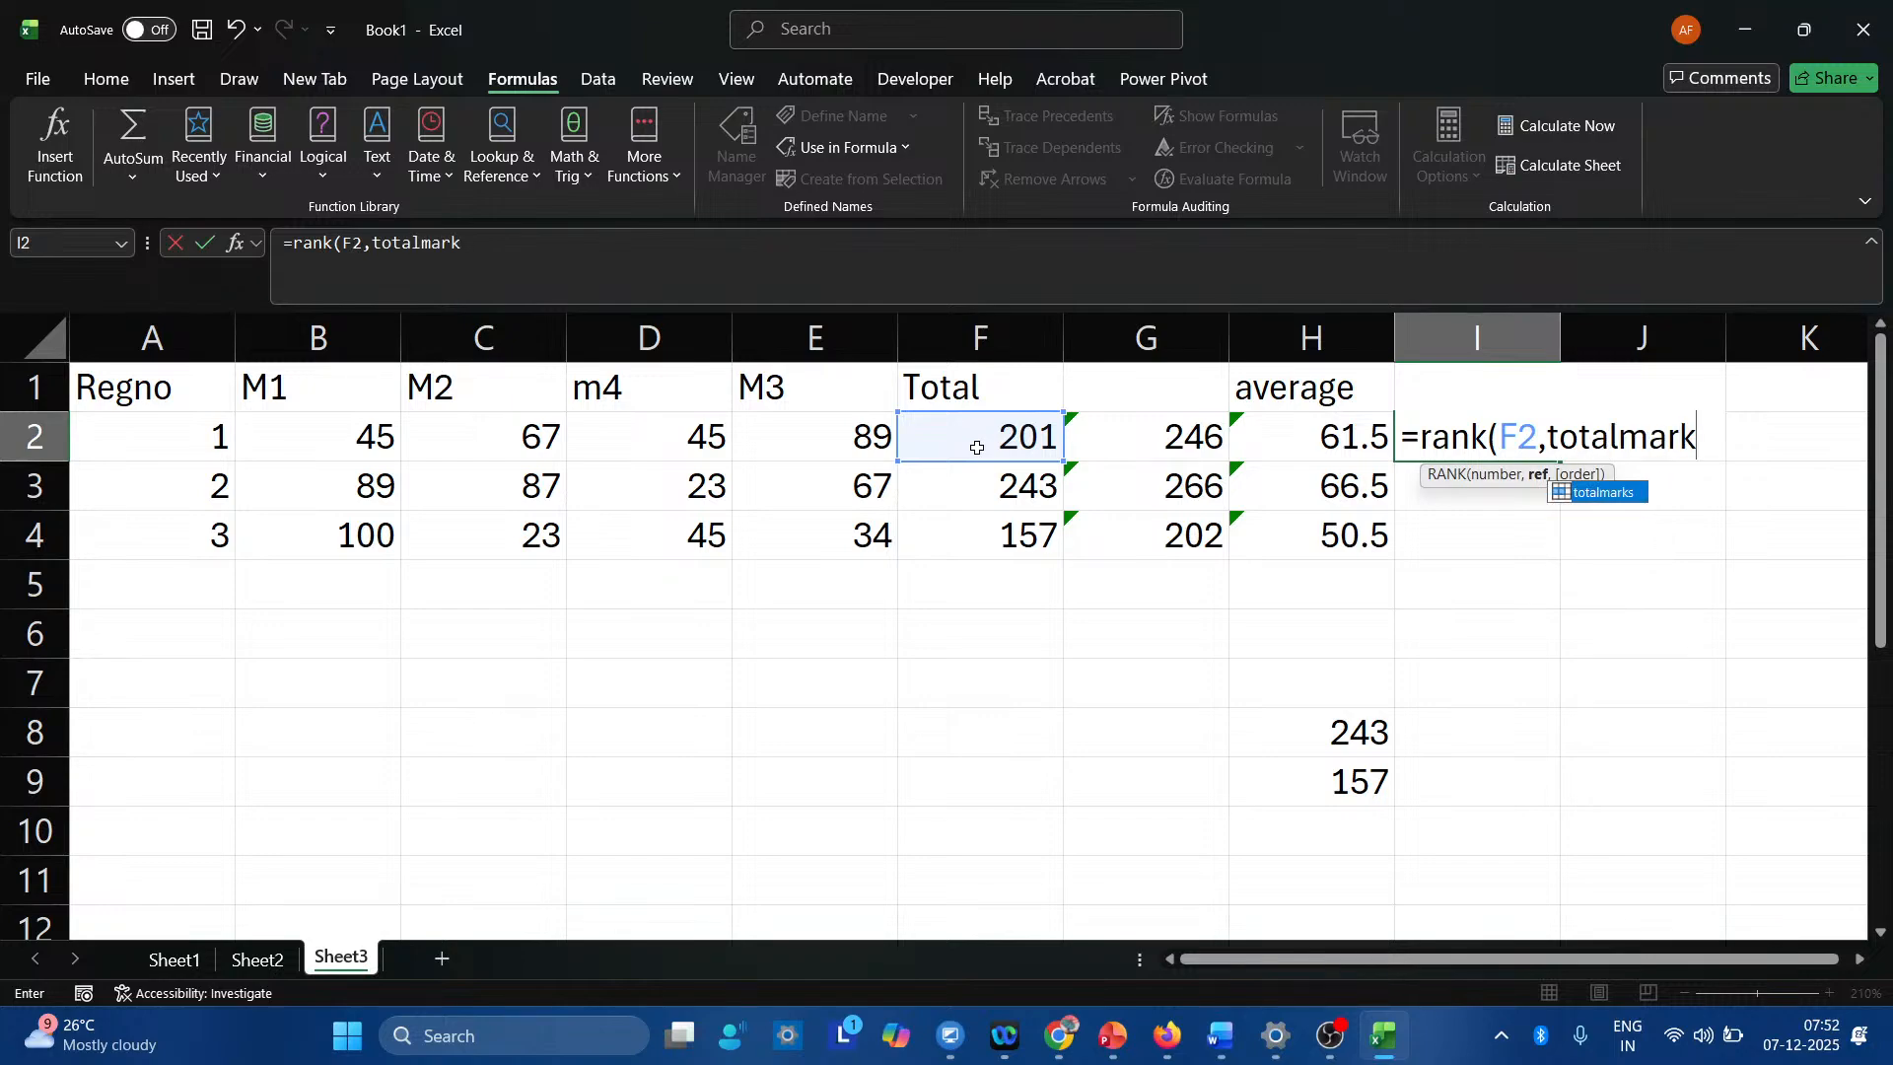
{"action": "type", "text": "s,"}
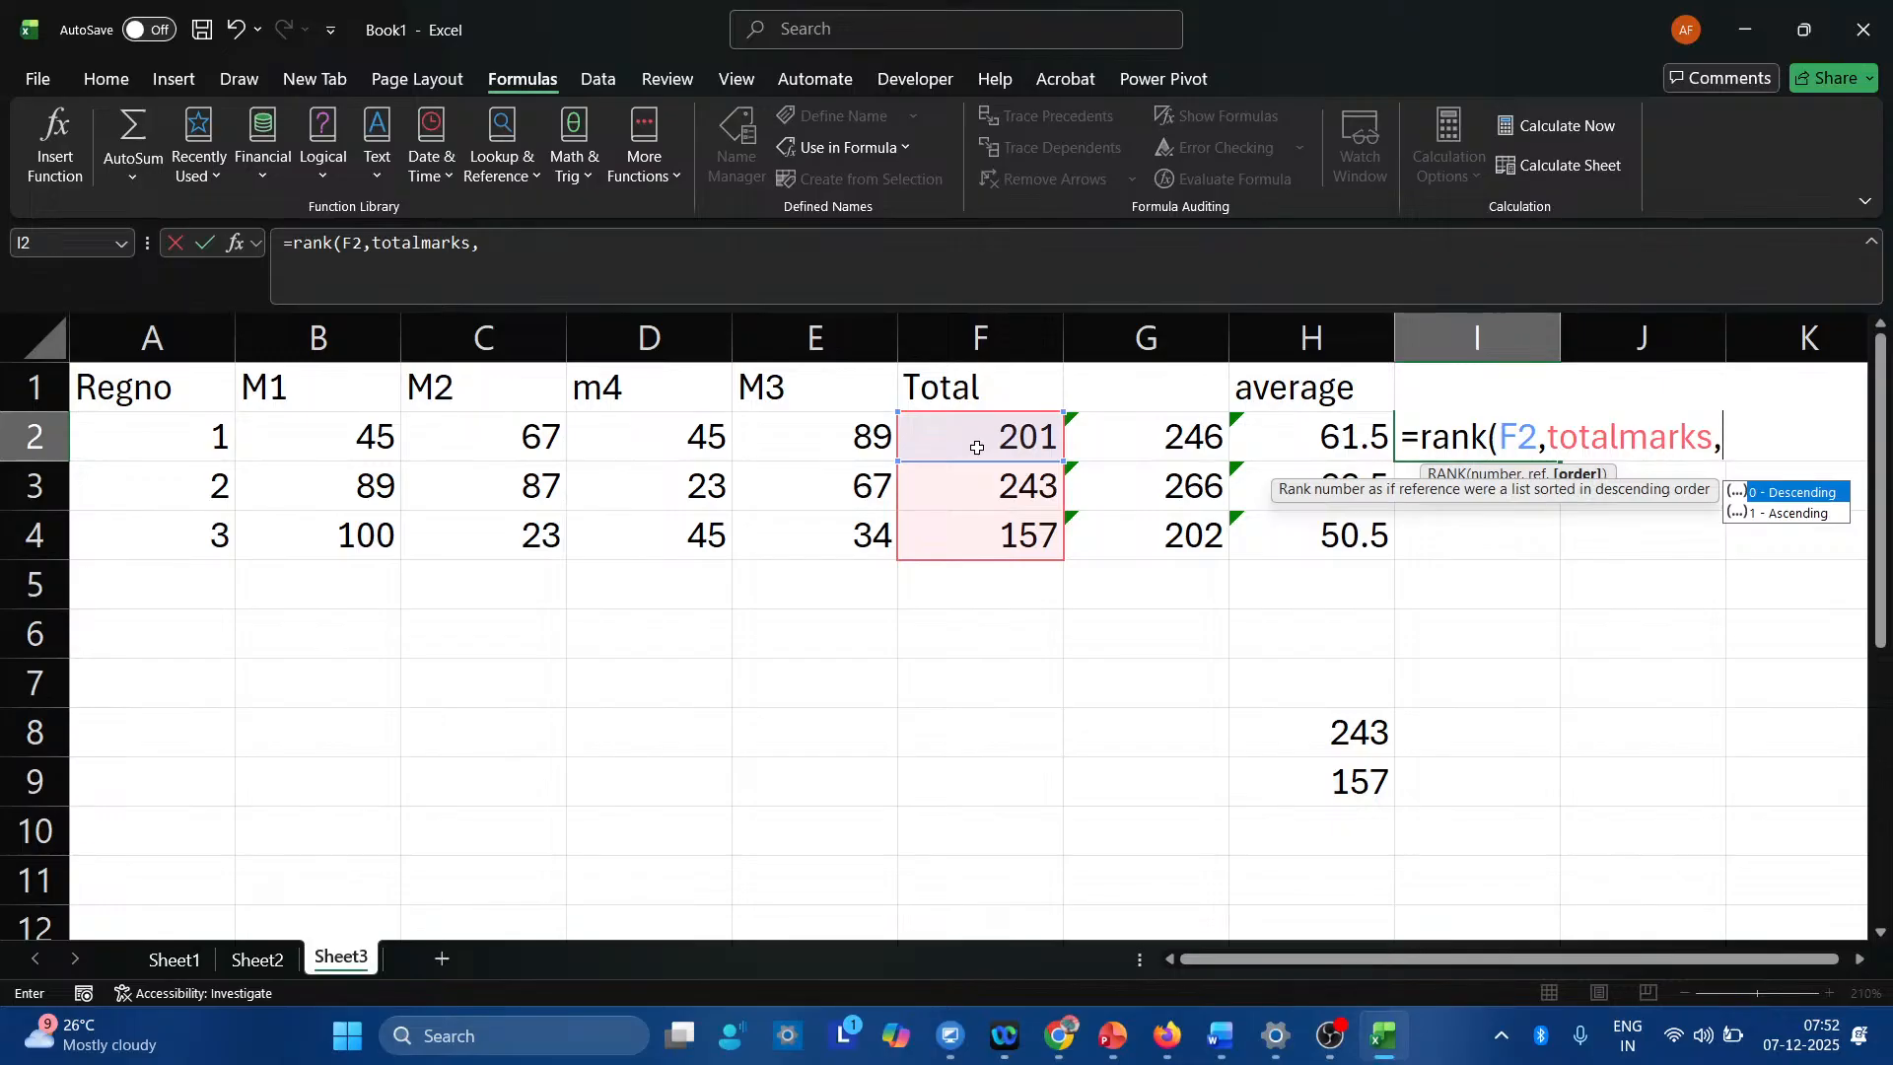
{"action": "type", "text": "0"}
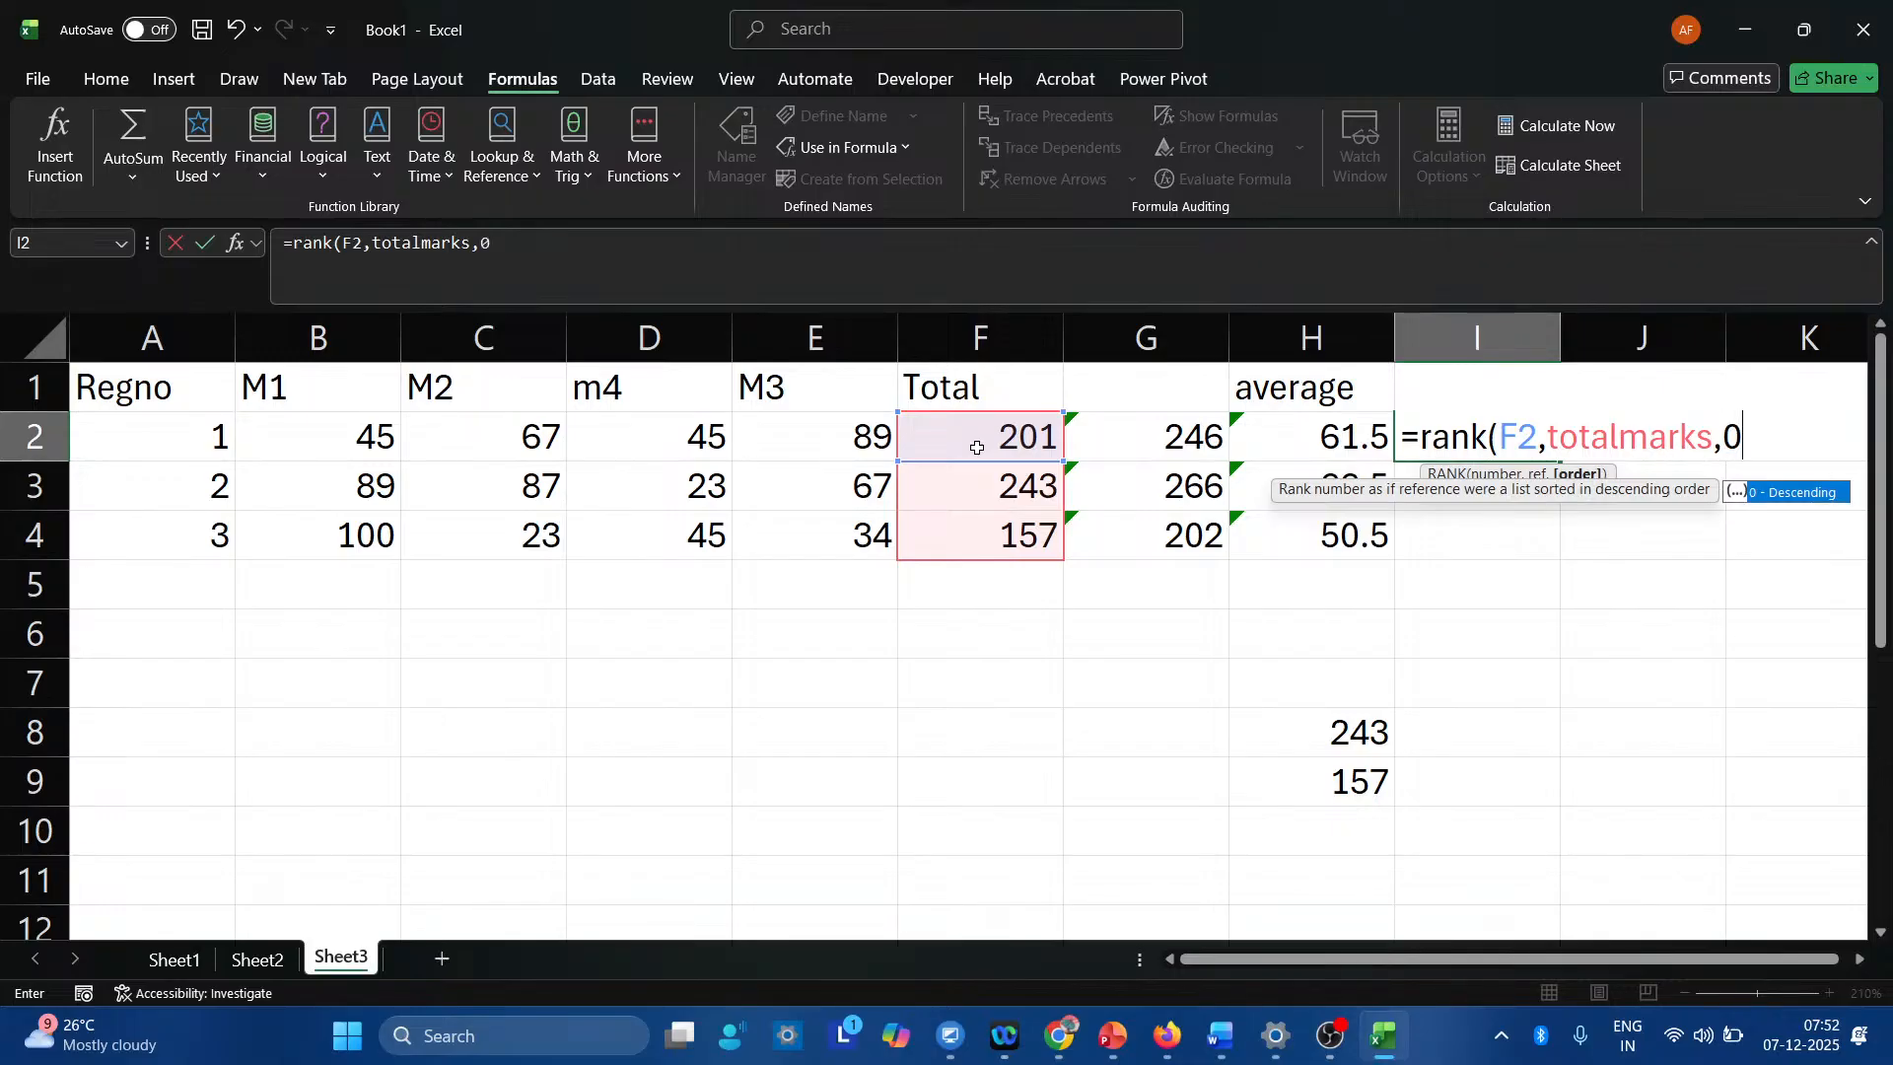
{"action": "type", "text": ")"}
{"action": "key", "text": "Return"}
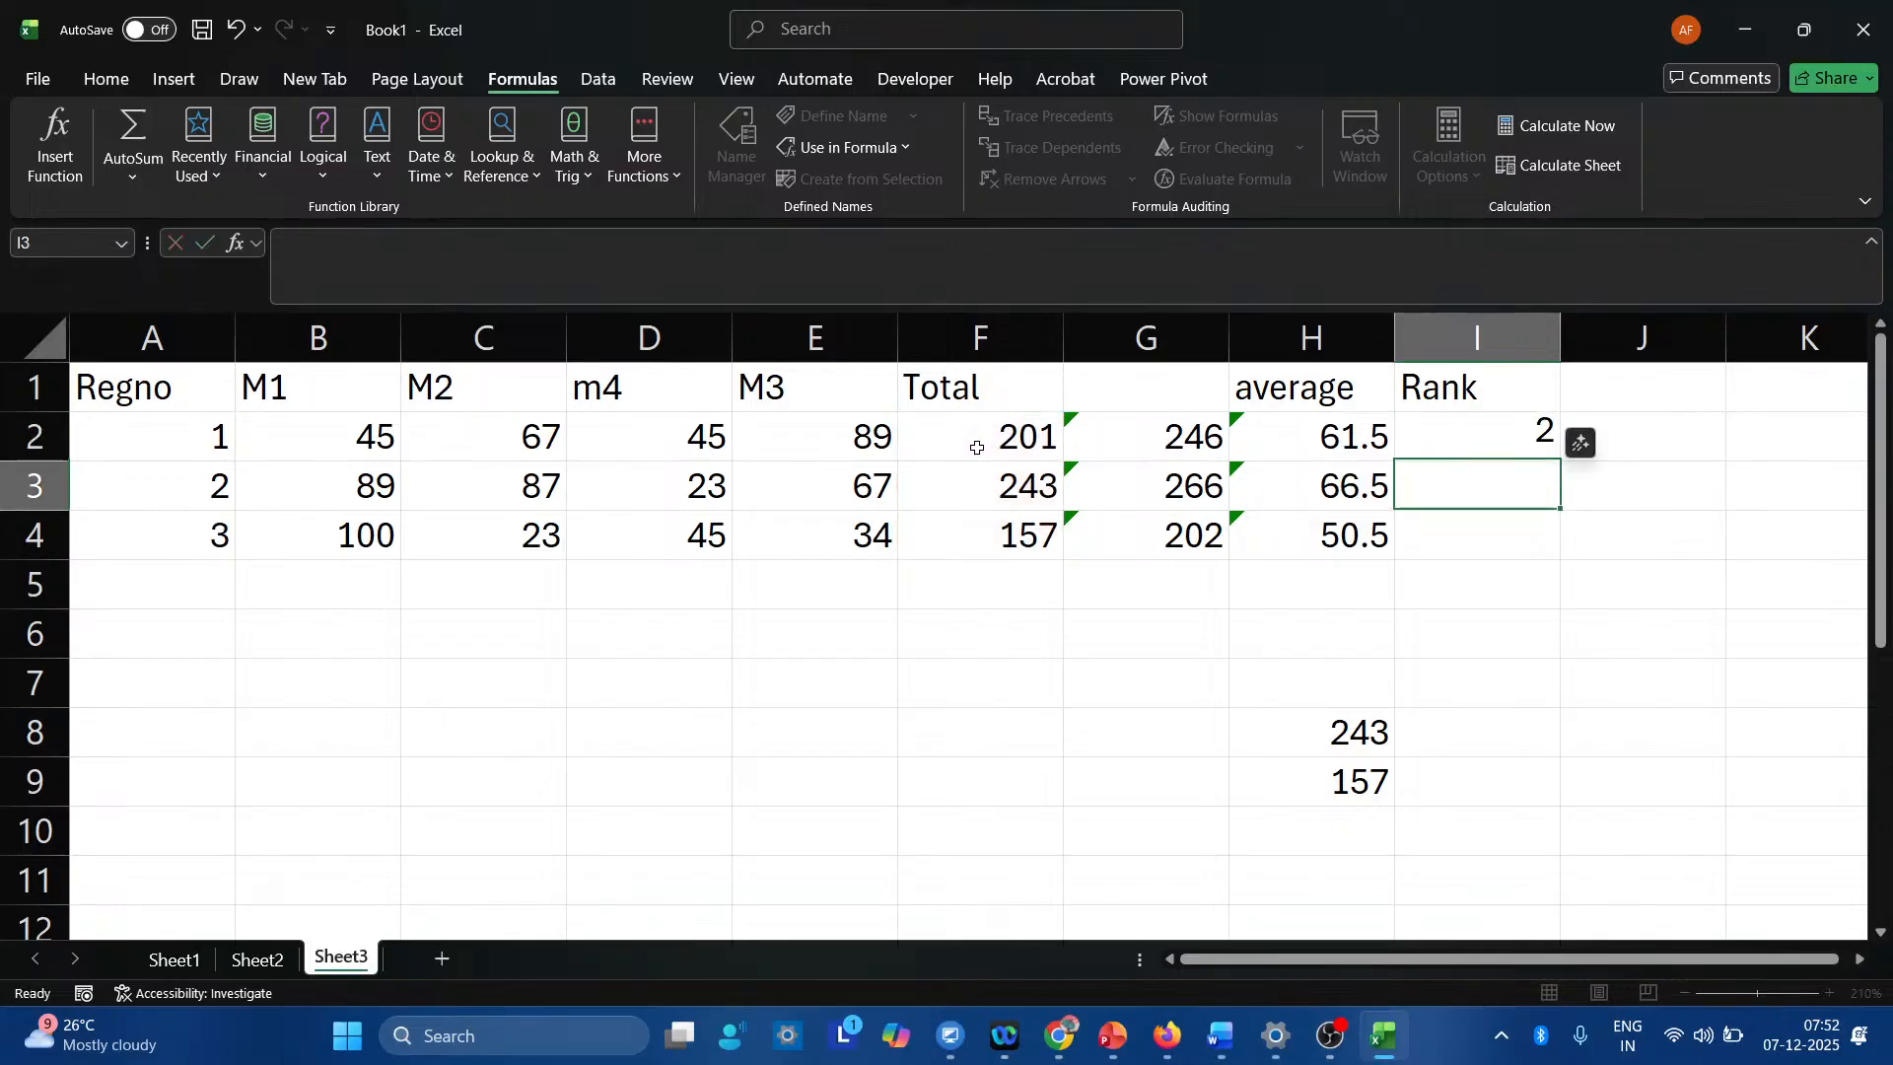
{"action": "left_click", "coordinate": [1540, 439]}
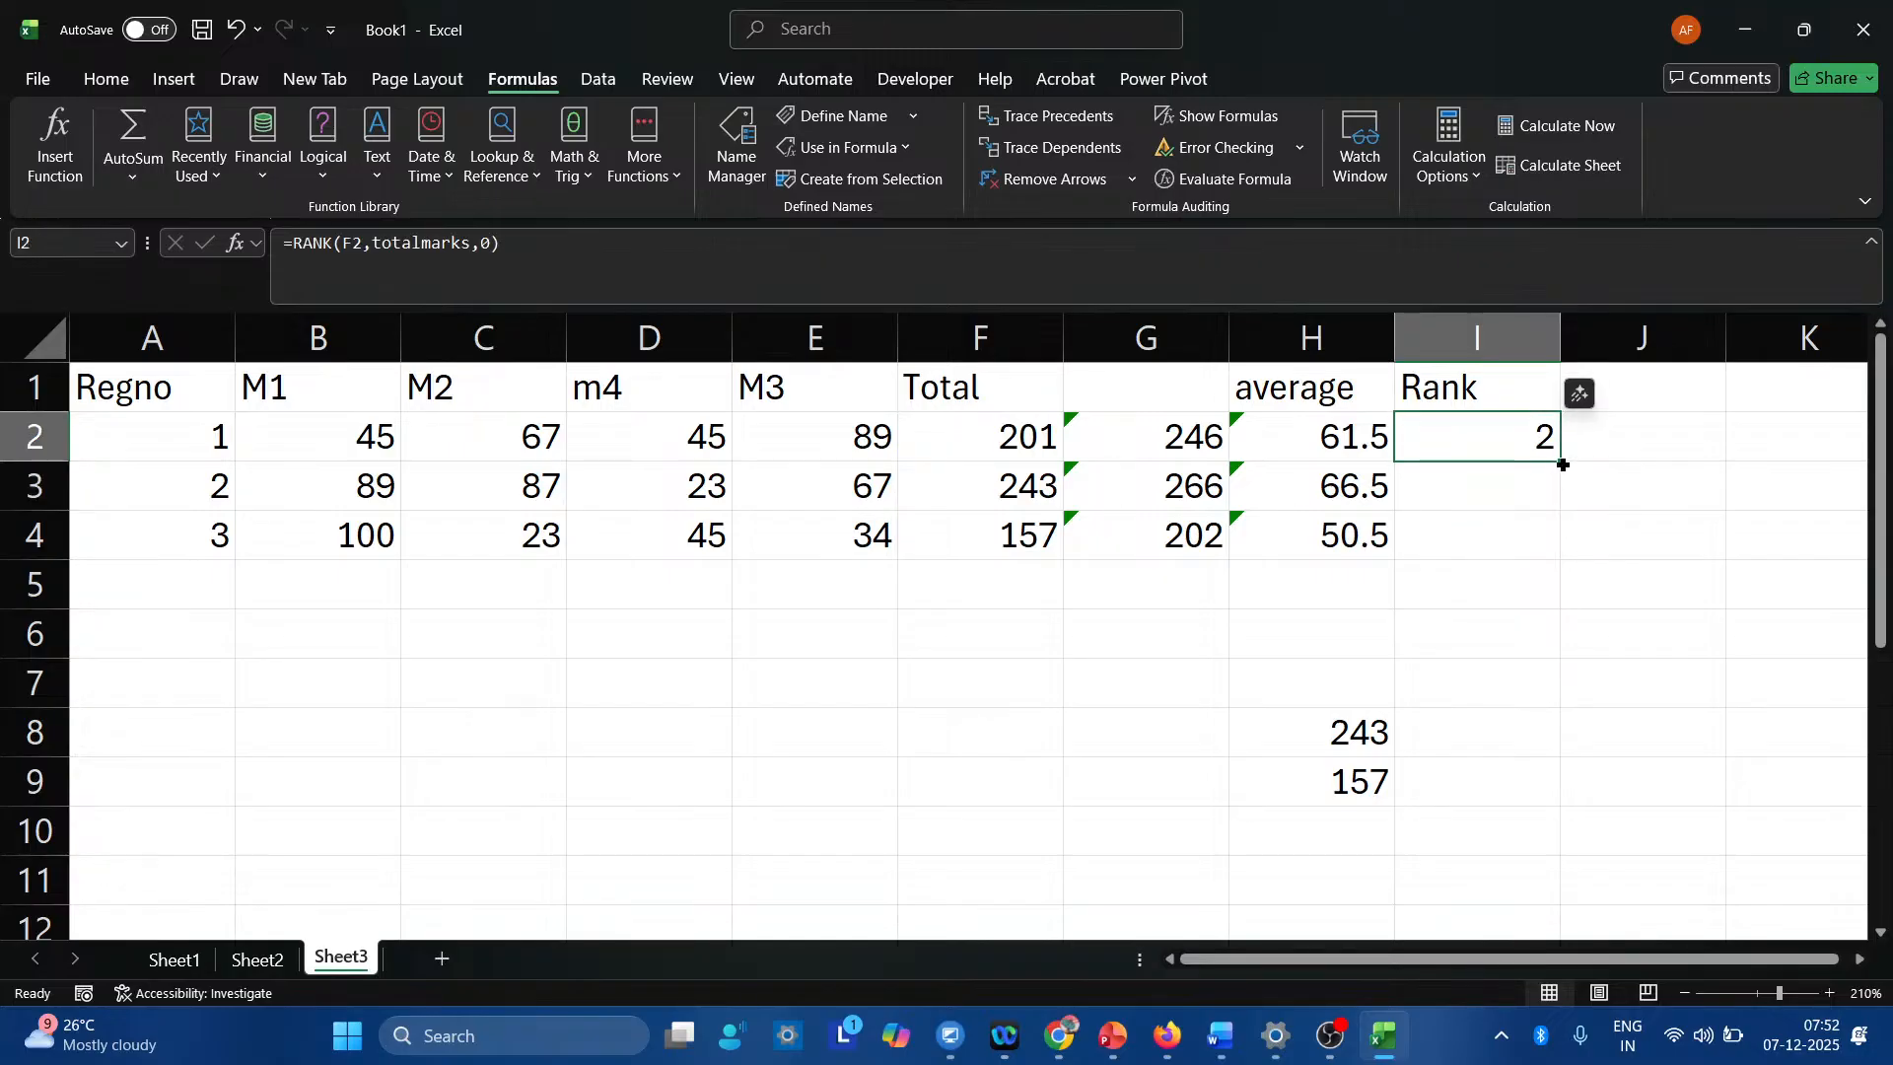
{"action": "left_click_drag", "start_coordinate": [1563, 467], "coordinate": [1558, 537]}
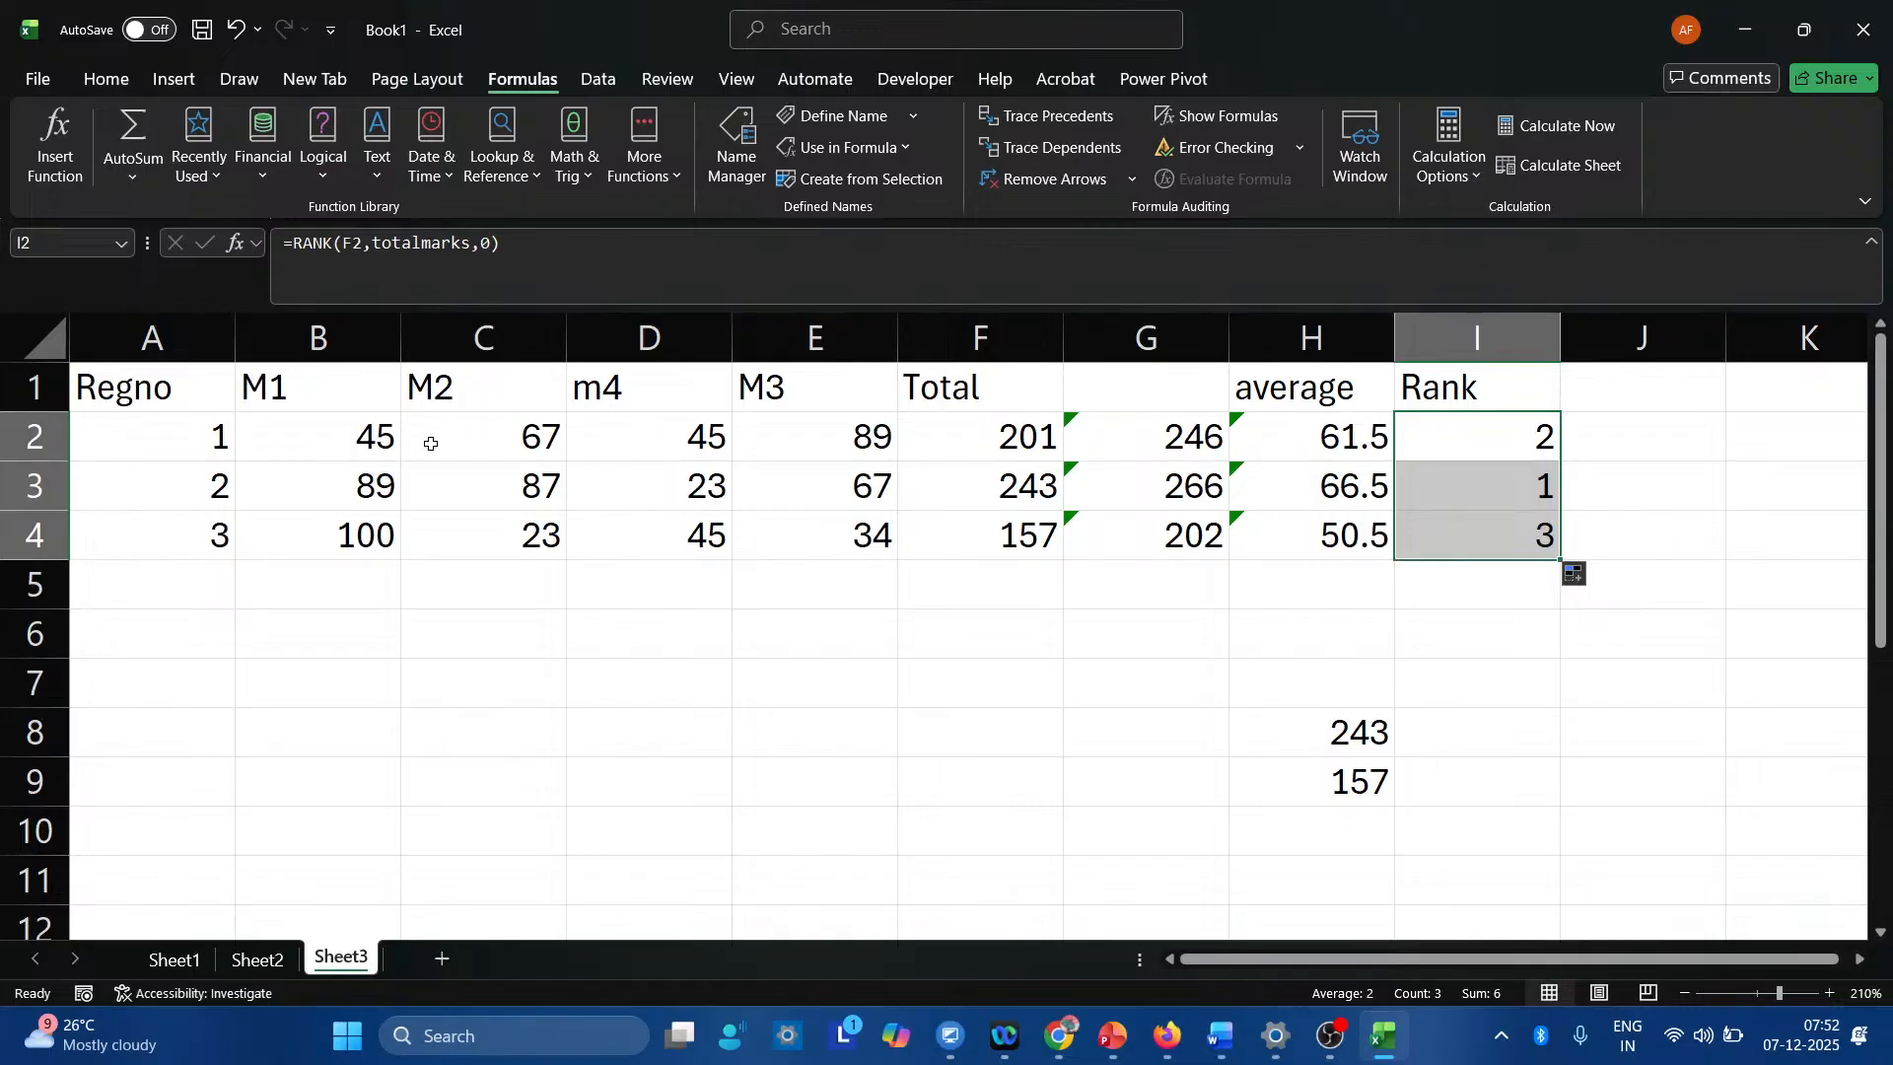
Change the M1 mark of Regno 3 in cell B4 to 89.
{"action": "left_click", "coordinate": [364, 535]}
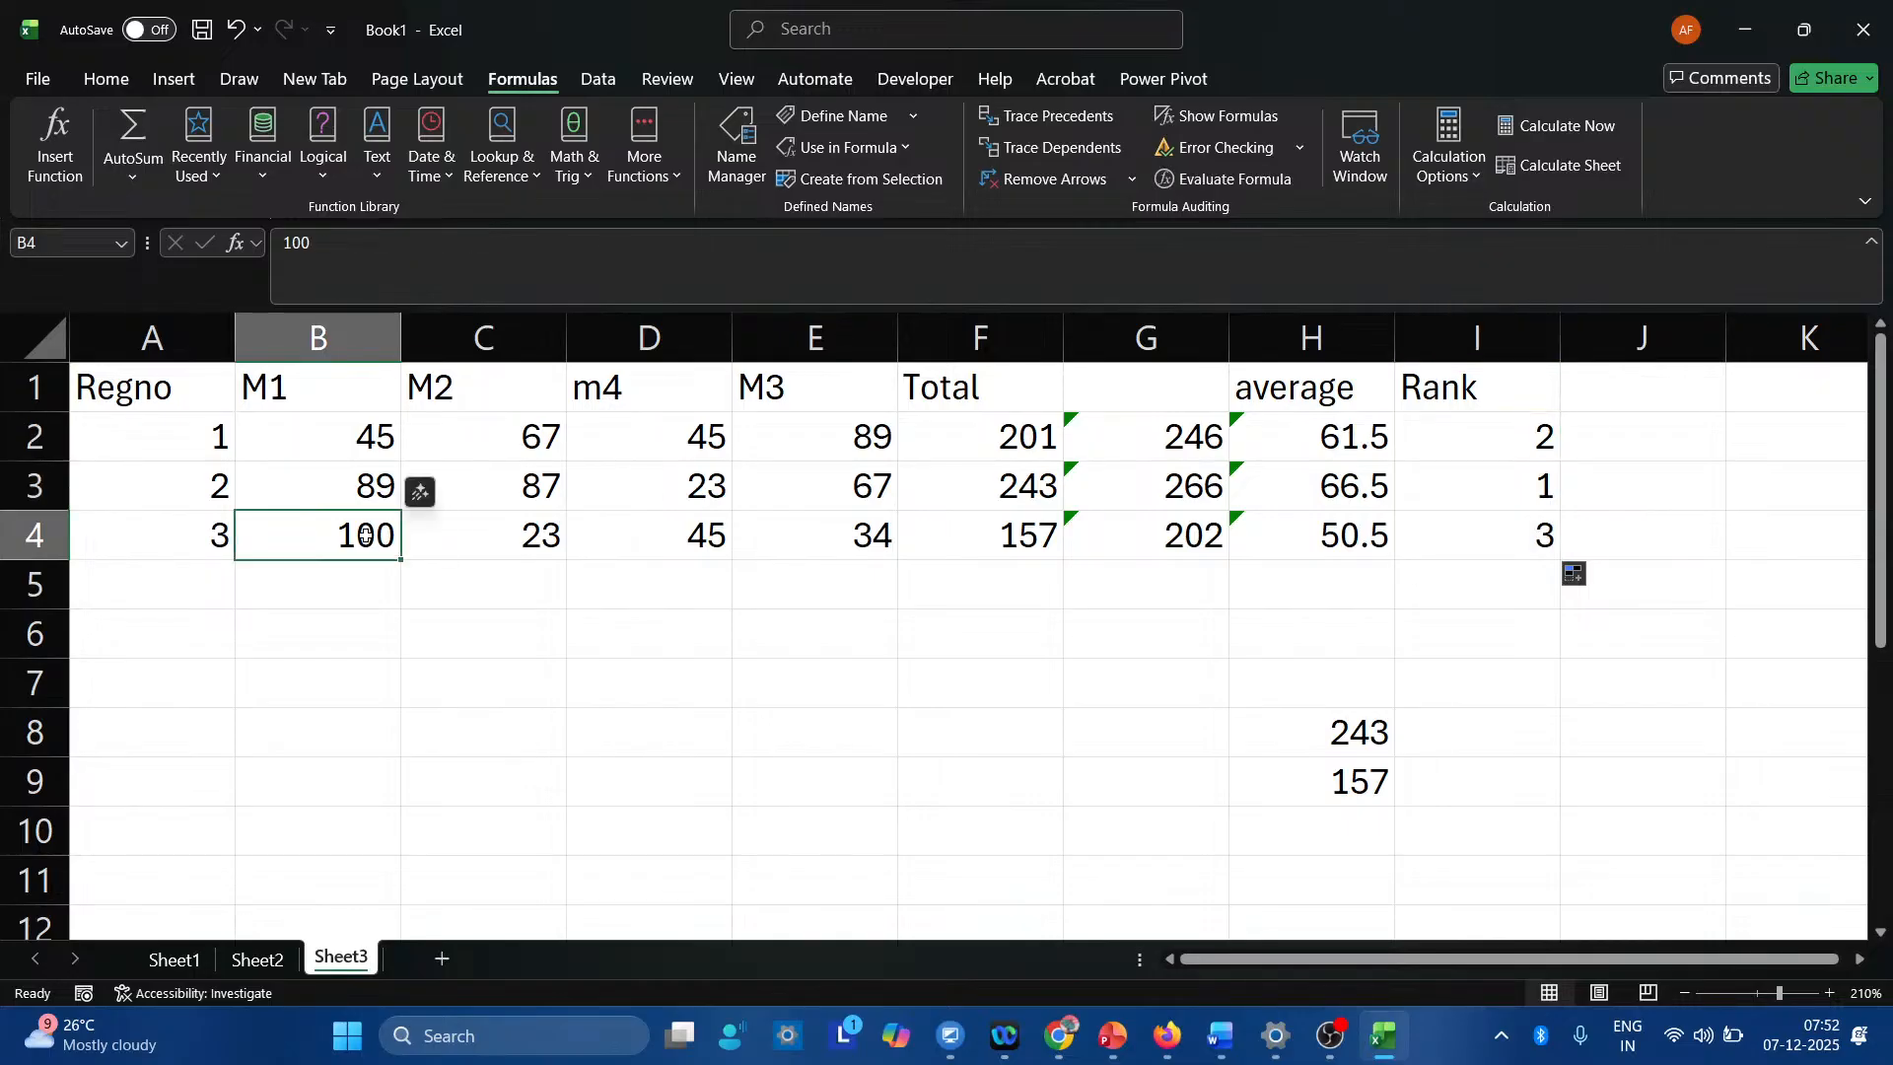
{"action": "type", "text": "89"}
{"action": "key", "text": "Return"}
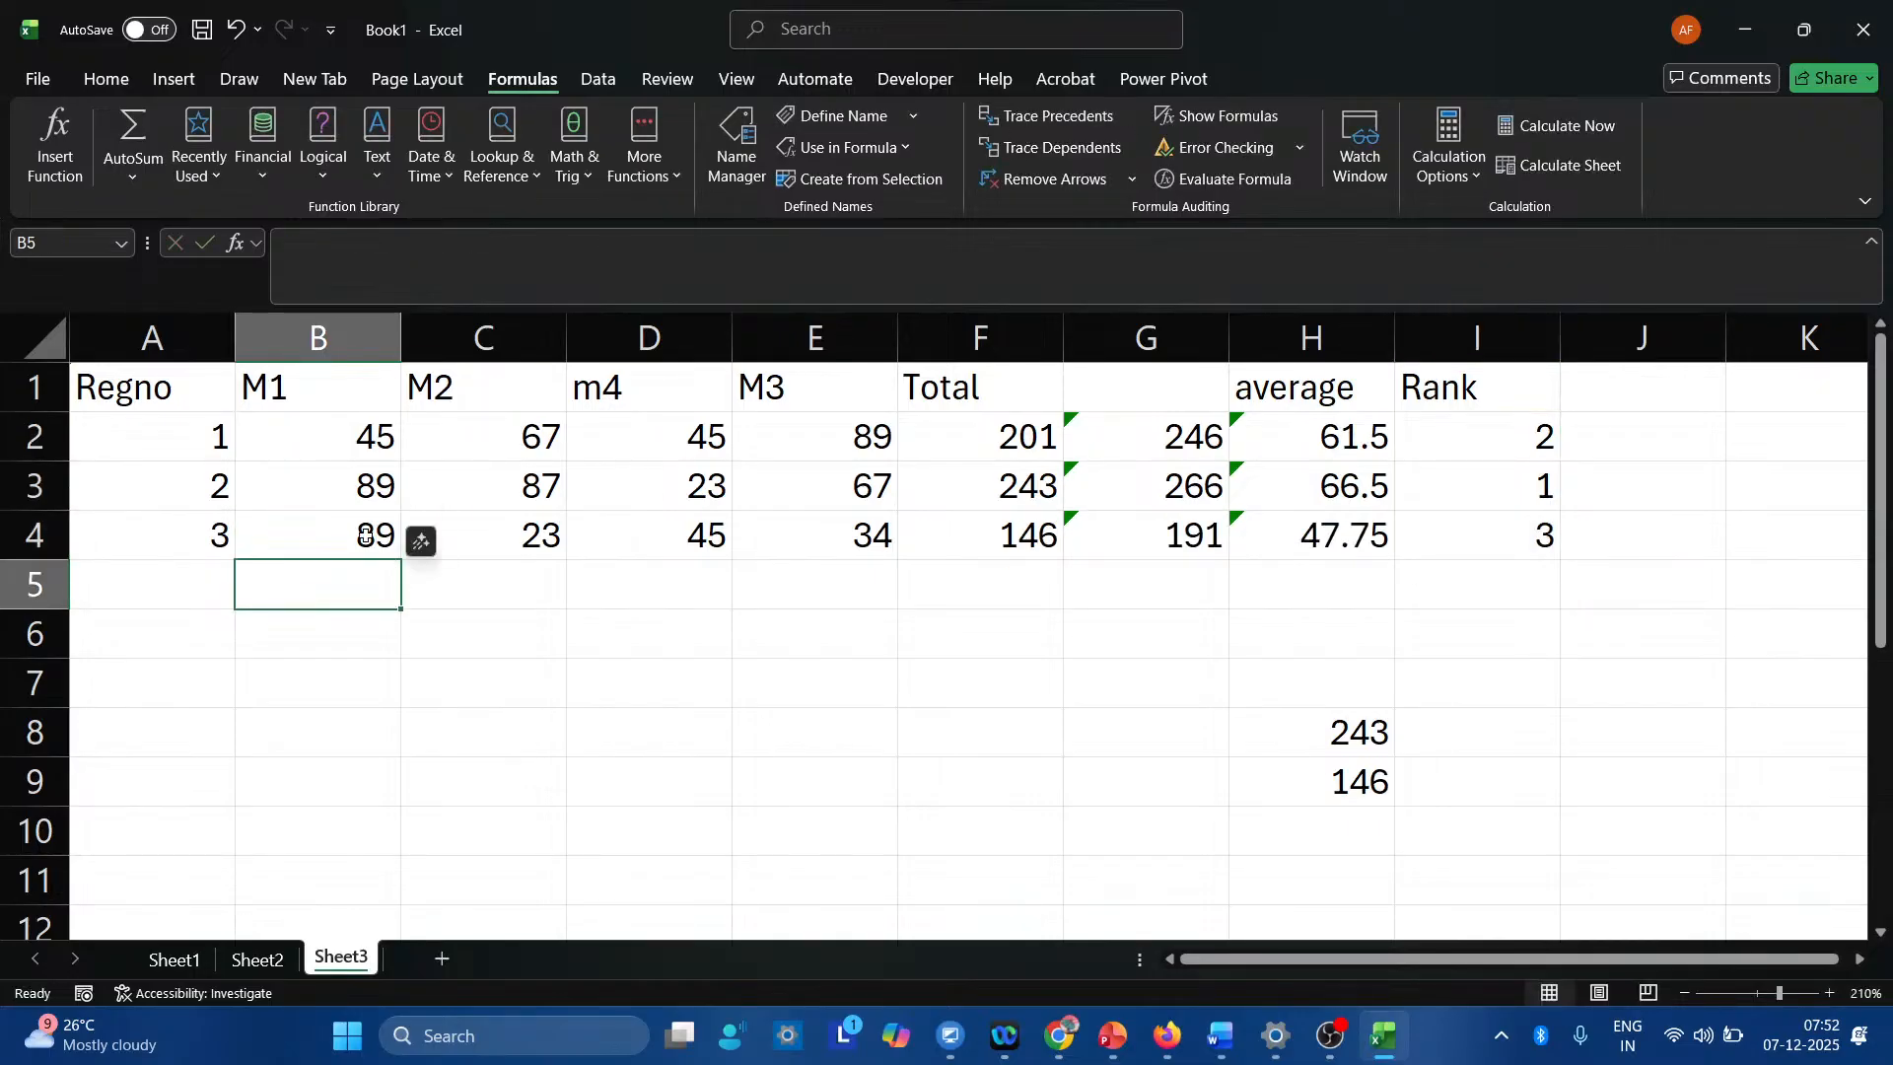
Change the M1 mark of Regno 2 in cell B3 to 45 to test the ranks.
{"action": "key", "text": "Up"}
{"action": "key", "text": "Up"}
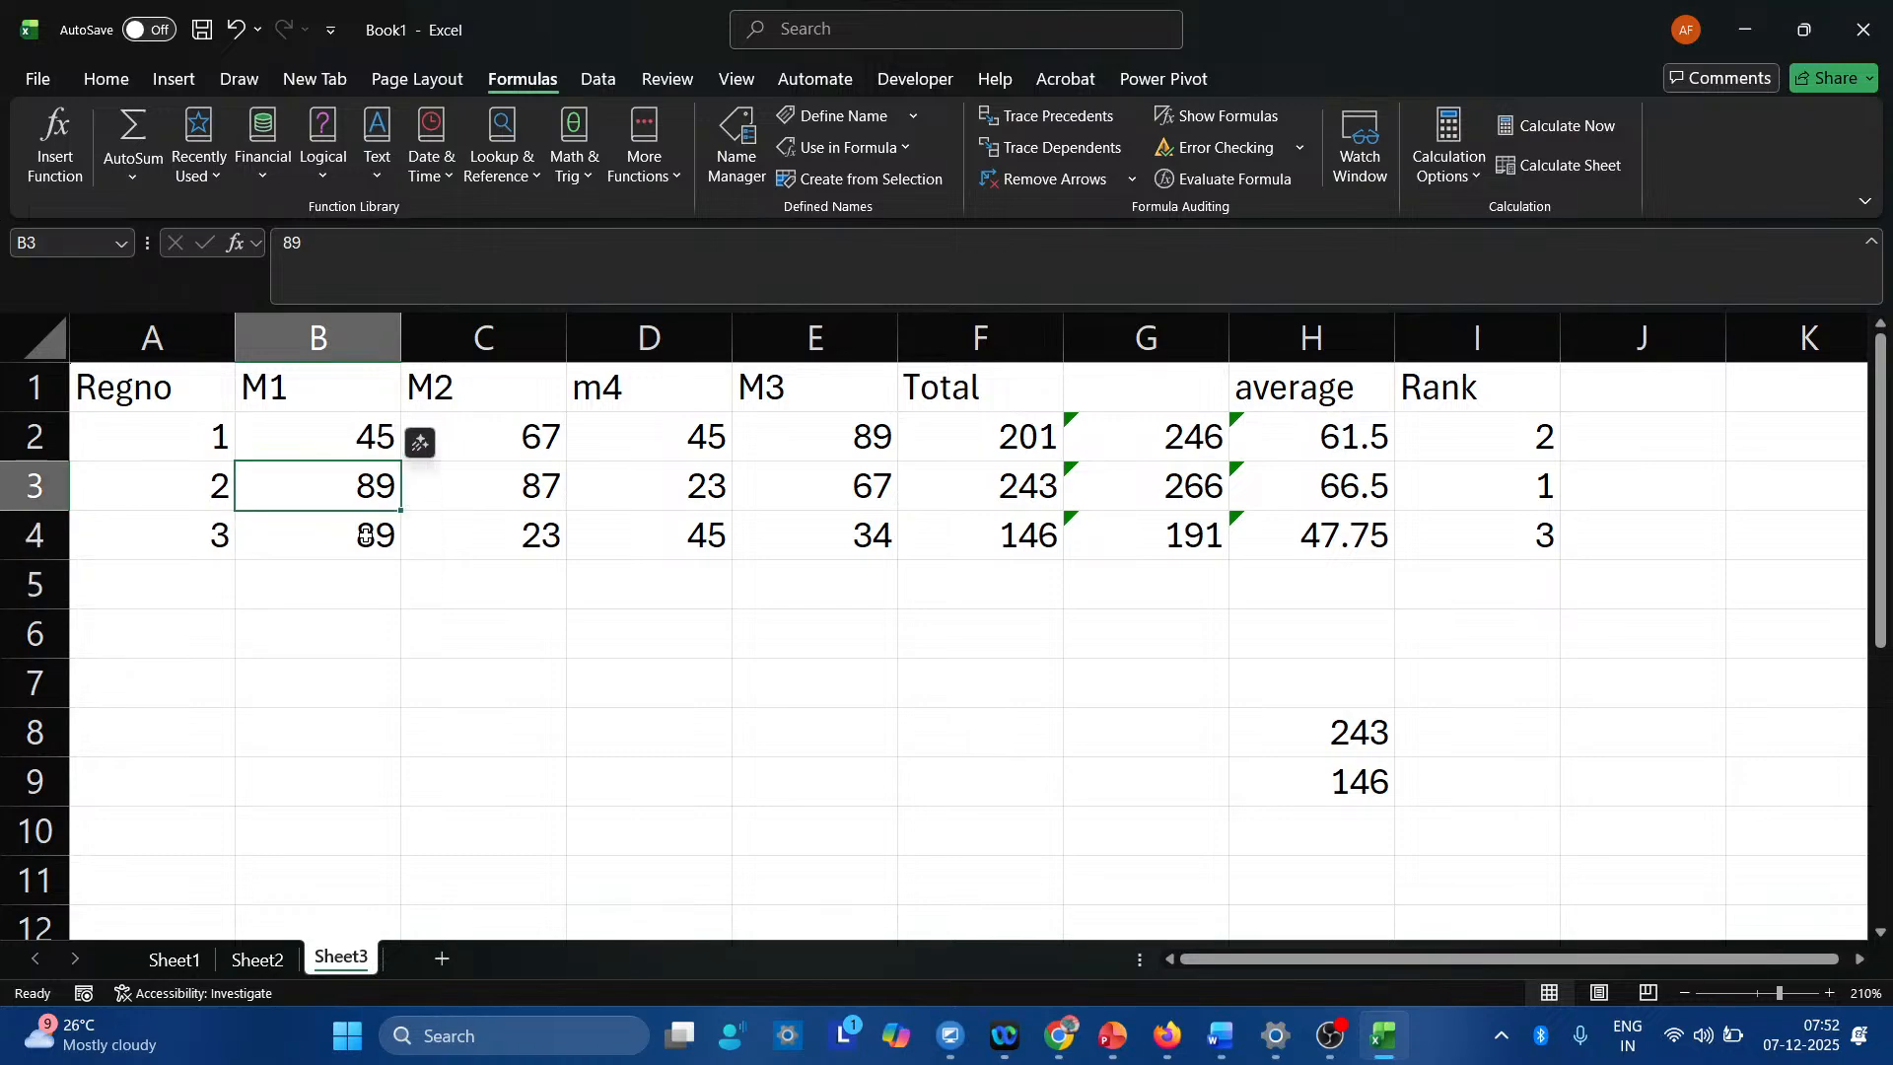
{"action": "type", "text": "45"}
{"action": "key", "text": "Return"}
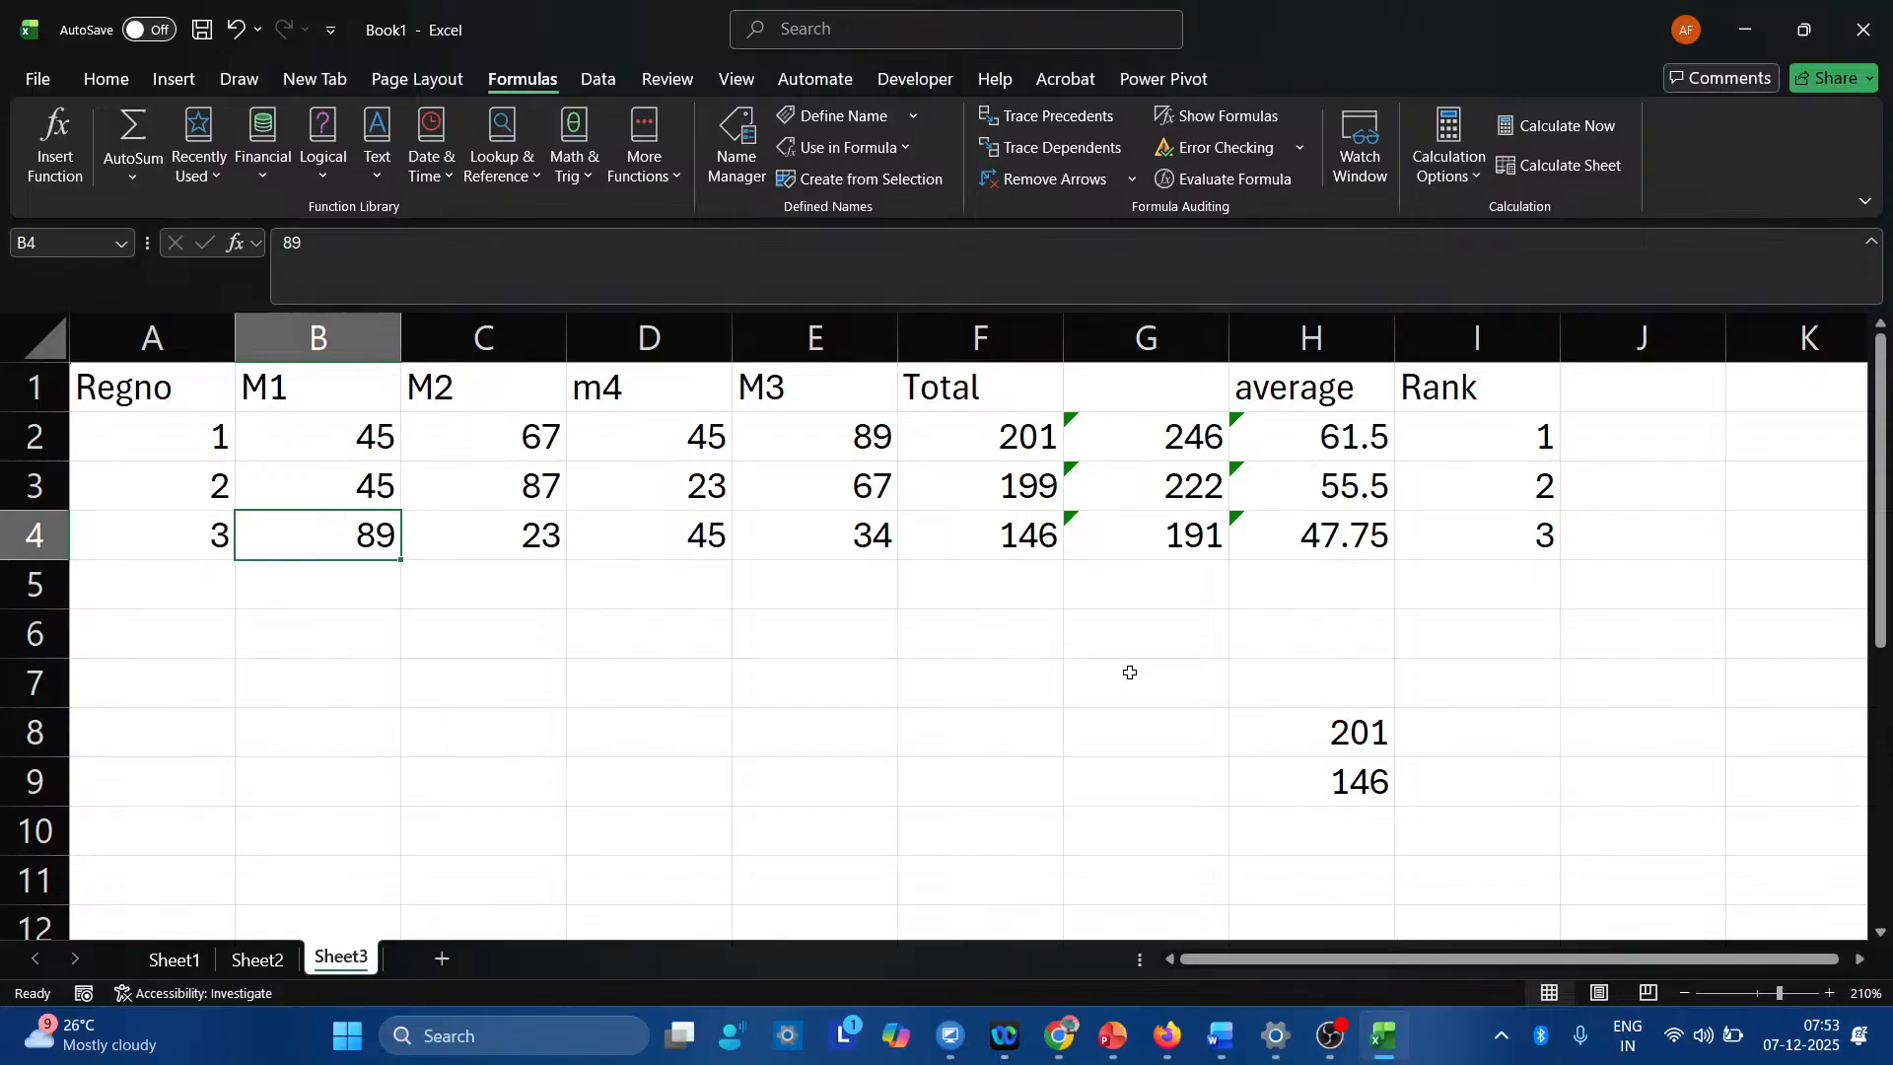
Paste the name totalmarks as a formula into cell B4, and undo it together with the last change to B3.
{"action": "key", "text": "F3"}
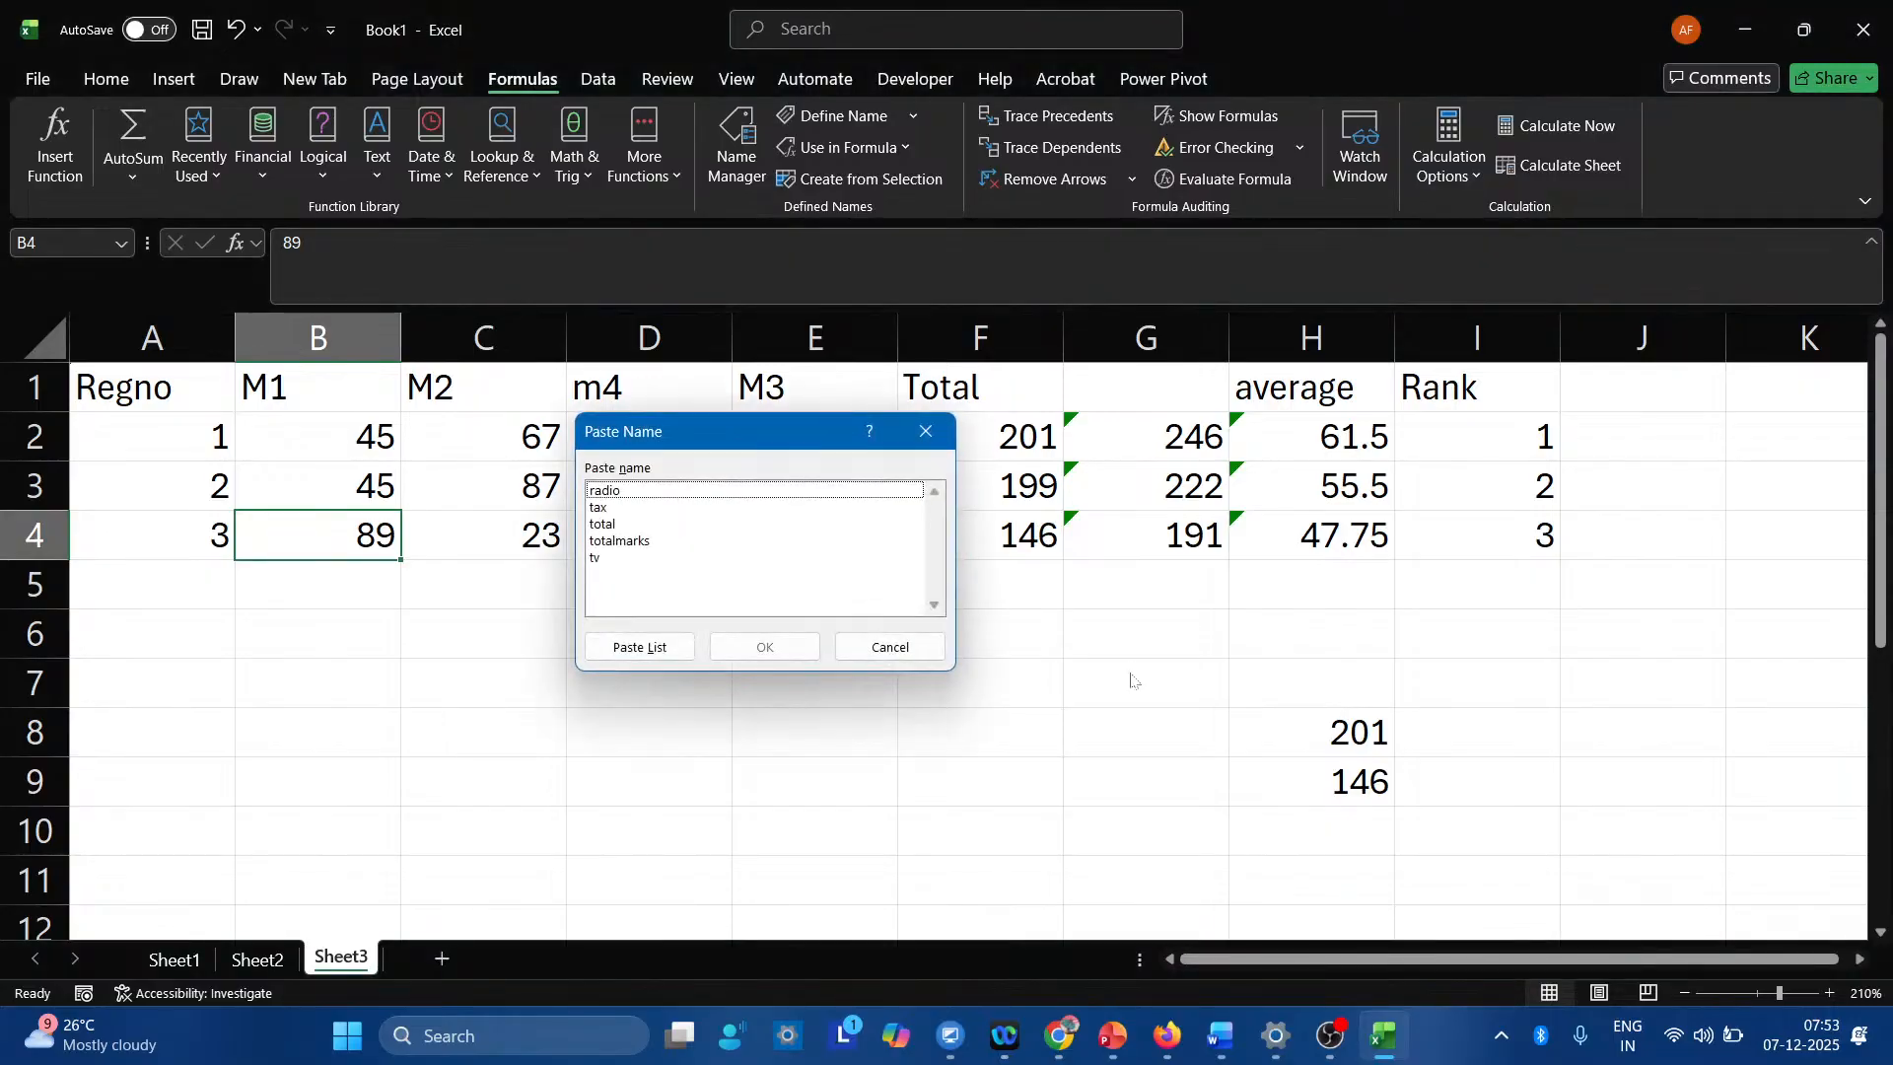
{"action": "left_click", "coordinate": [652, 541]}
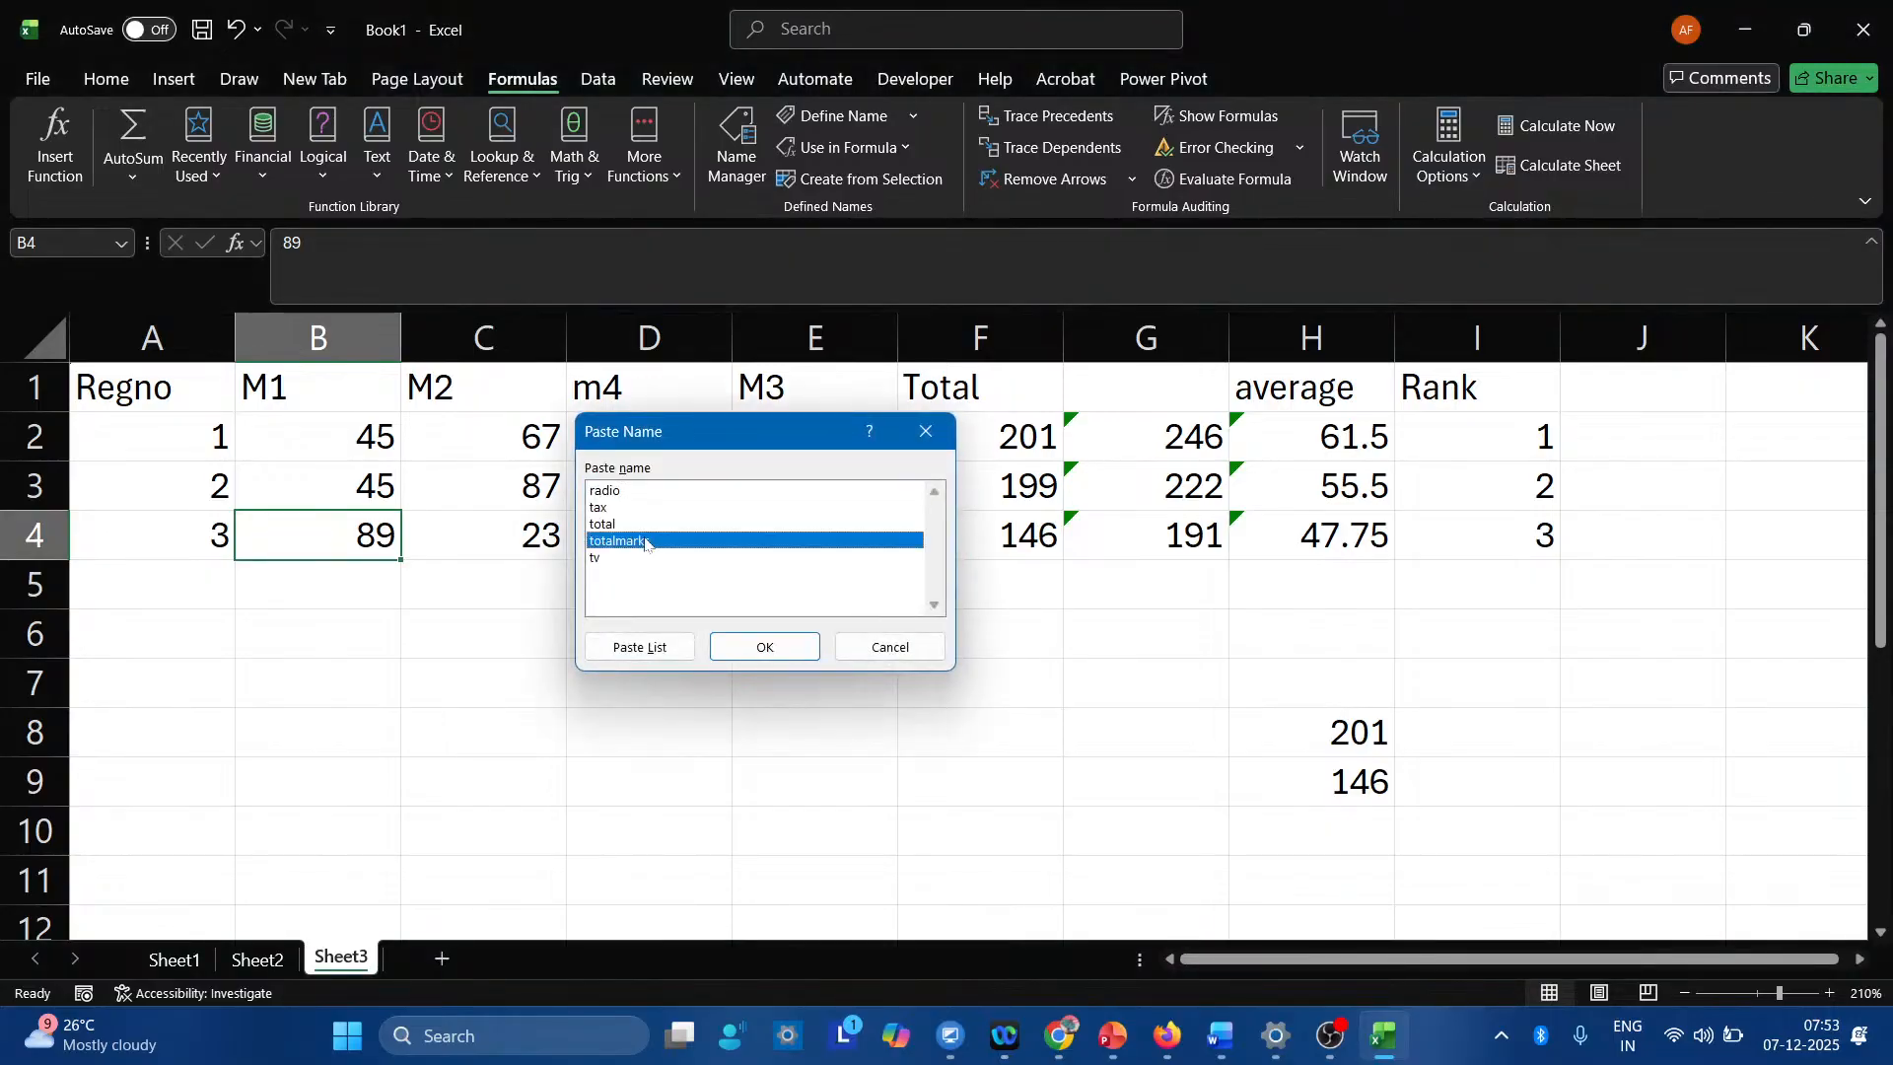
{"action": "left_click", "coordinate": [744, 646]}
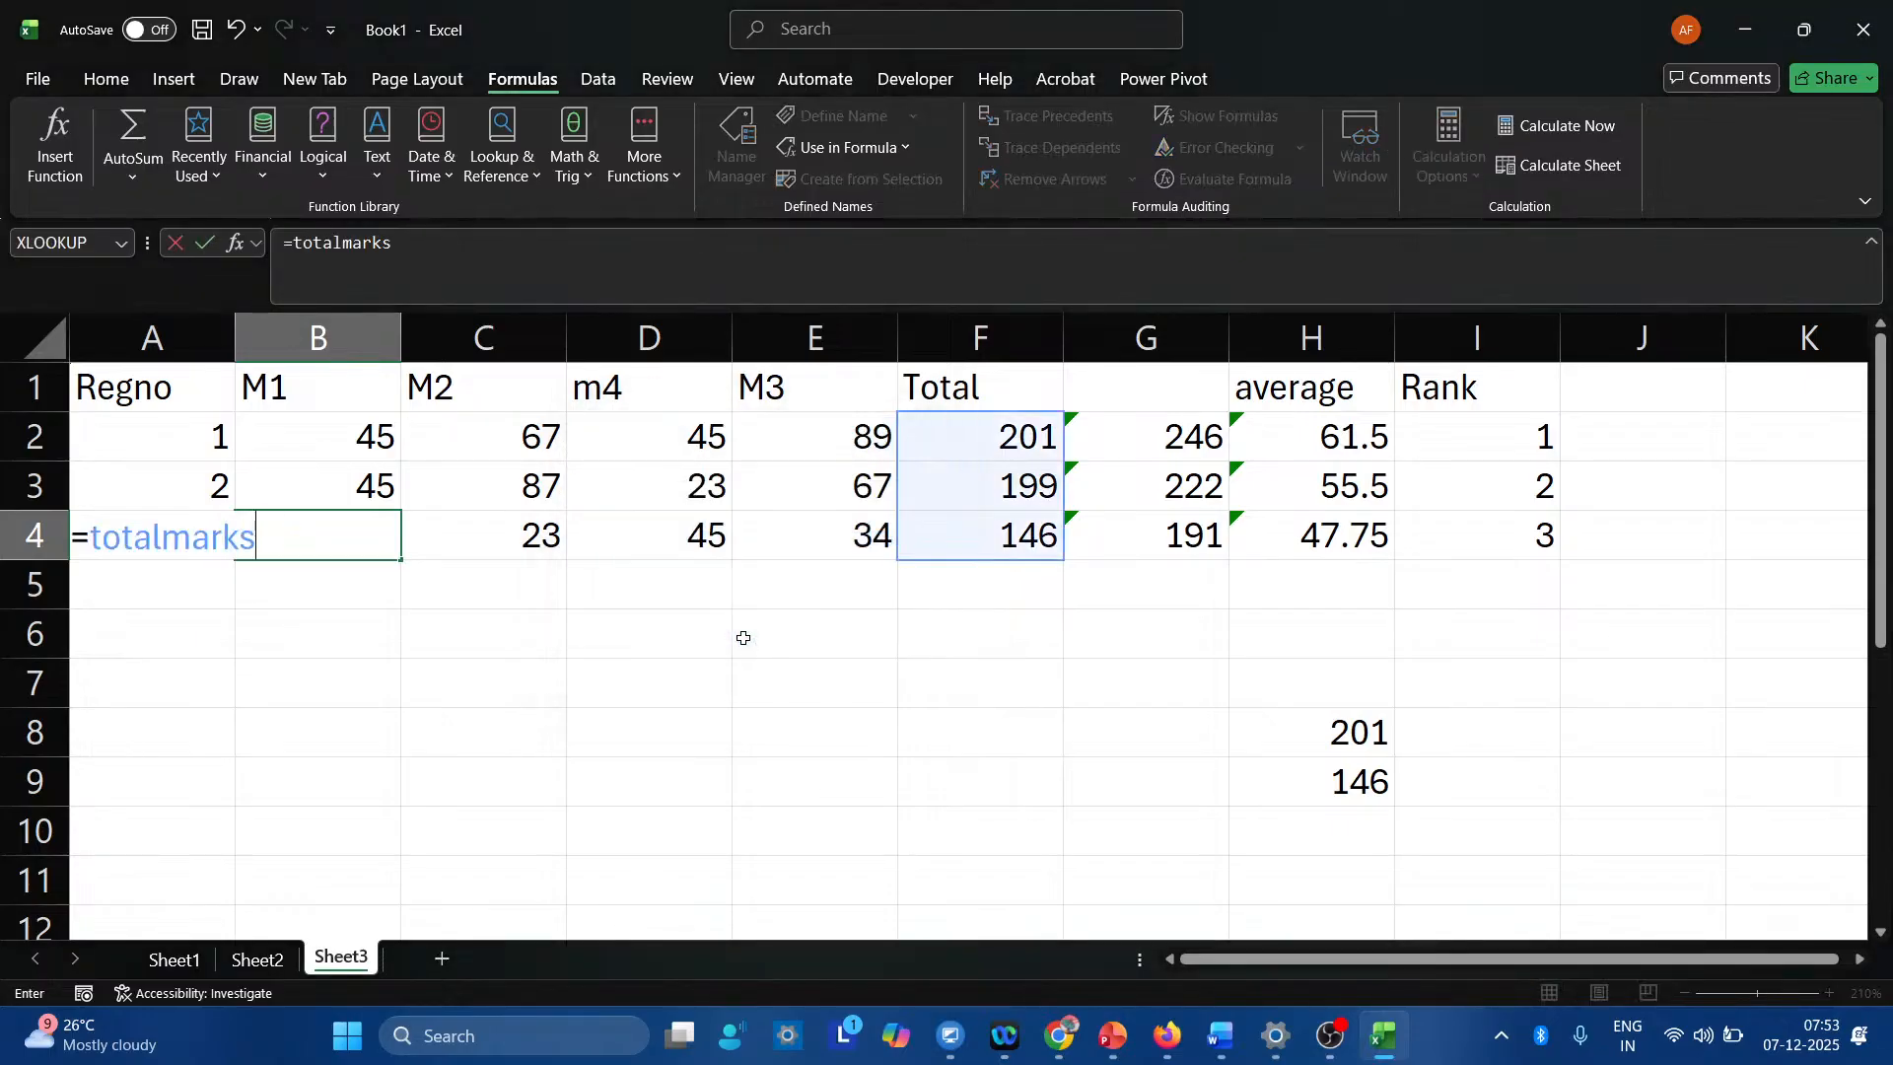
{"action": "key", "text": "Return"}
{"action": "left_click", "coordinate": [909, 591]}
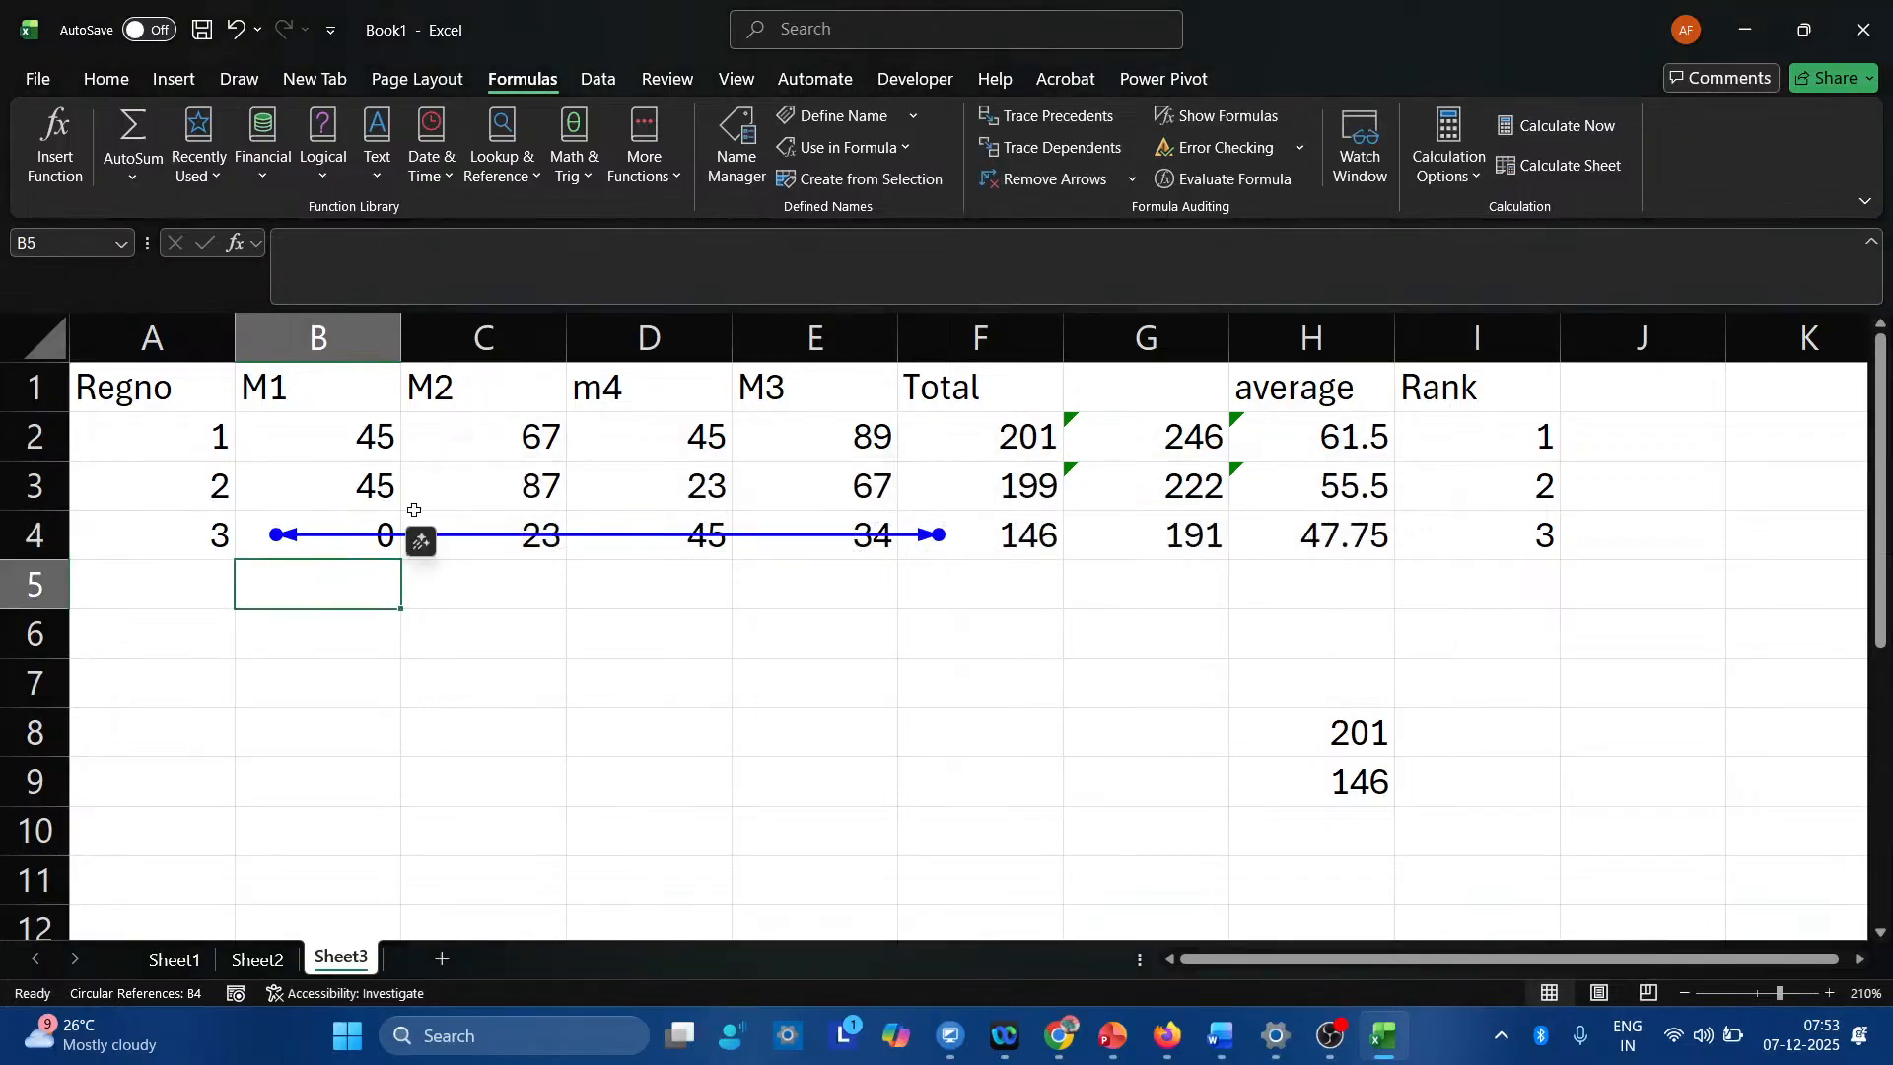
{"action": "key", "text": "ctrl+z"}
{"action": "key", "text": "ctrl+z"}
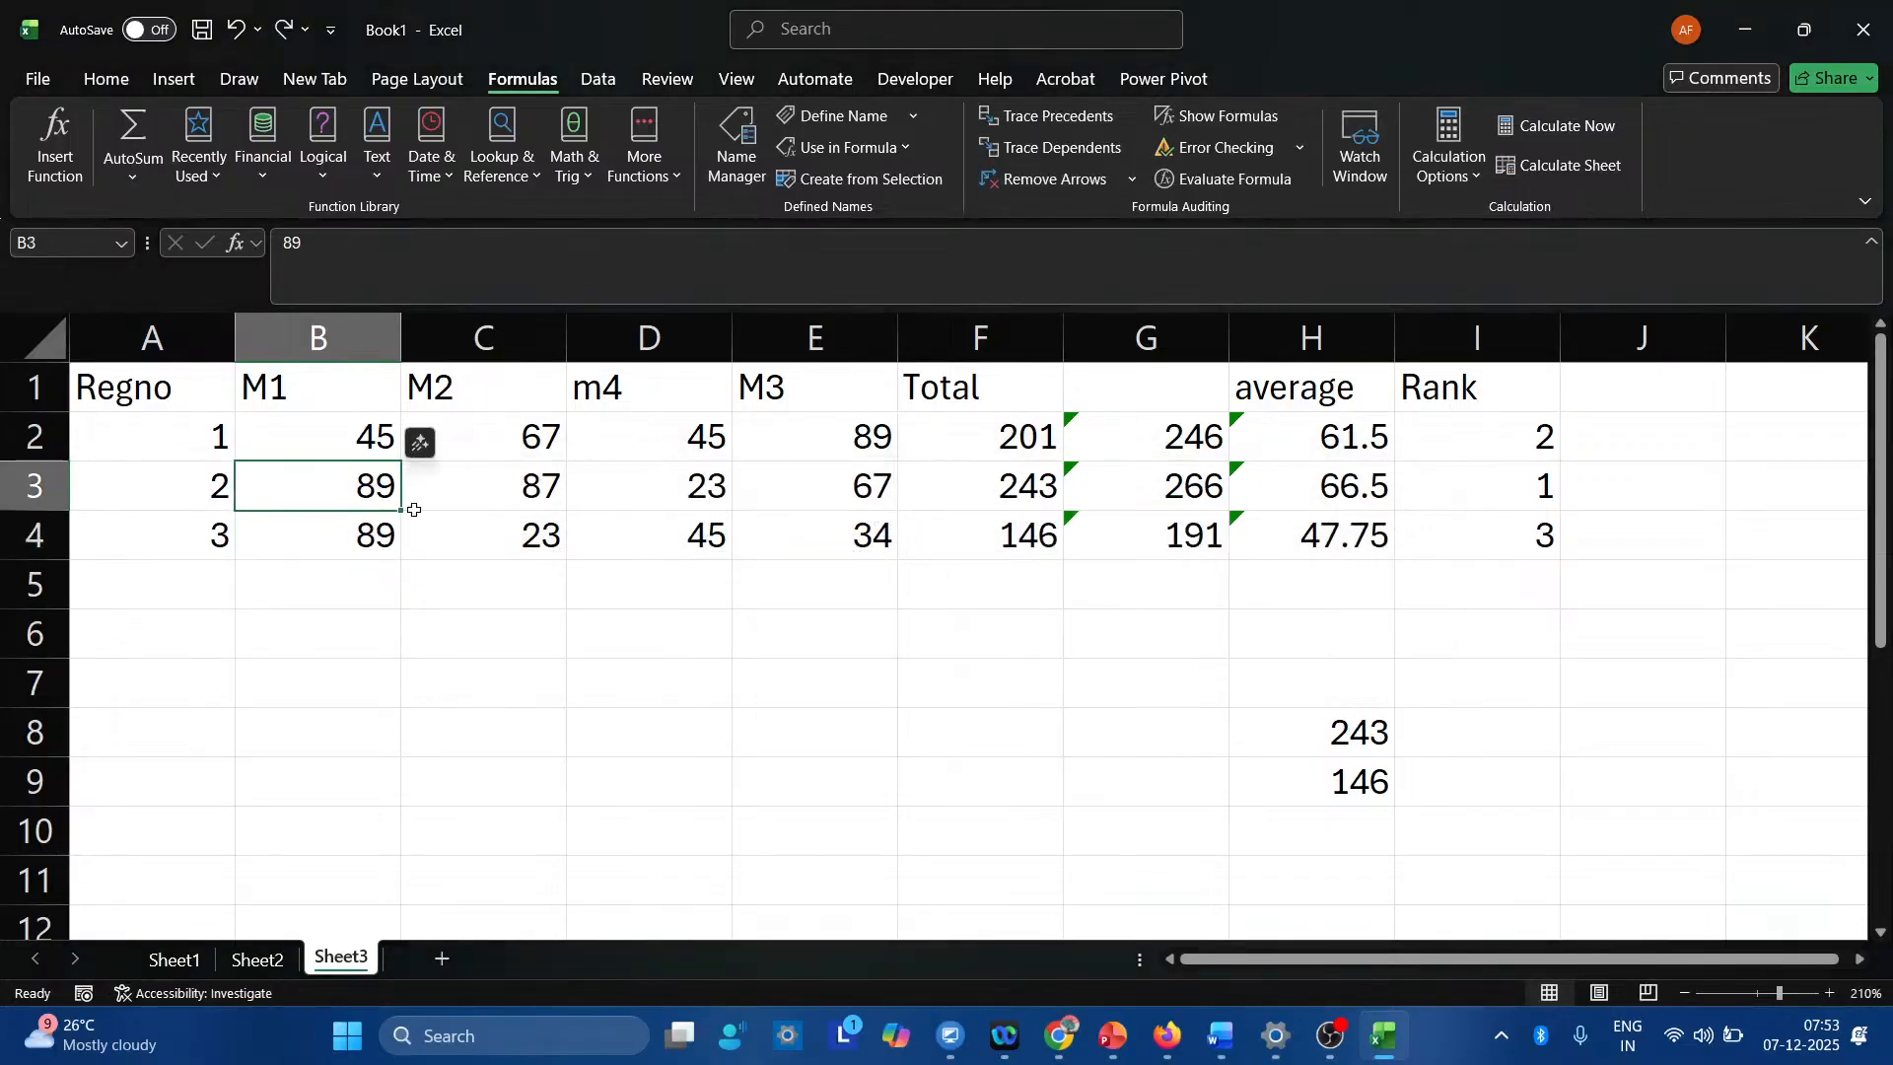
Redefine the name totalmarks in the Name Manager so that it refers to =Sheet3!$G$2:$G$4.
{"action": "left_click", "coordinate": [475, 722]}
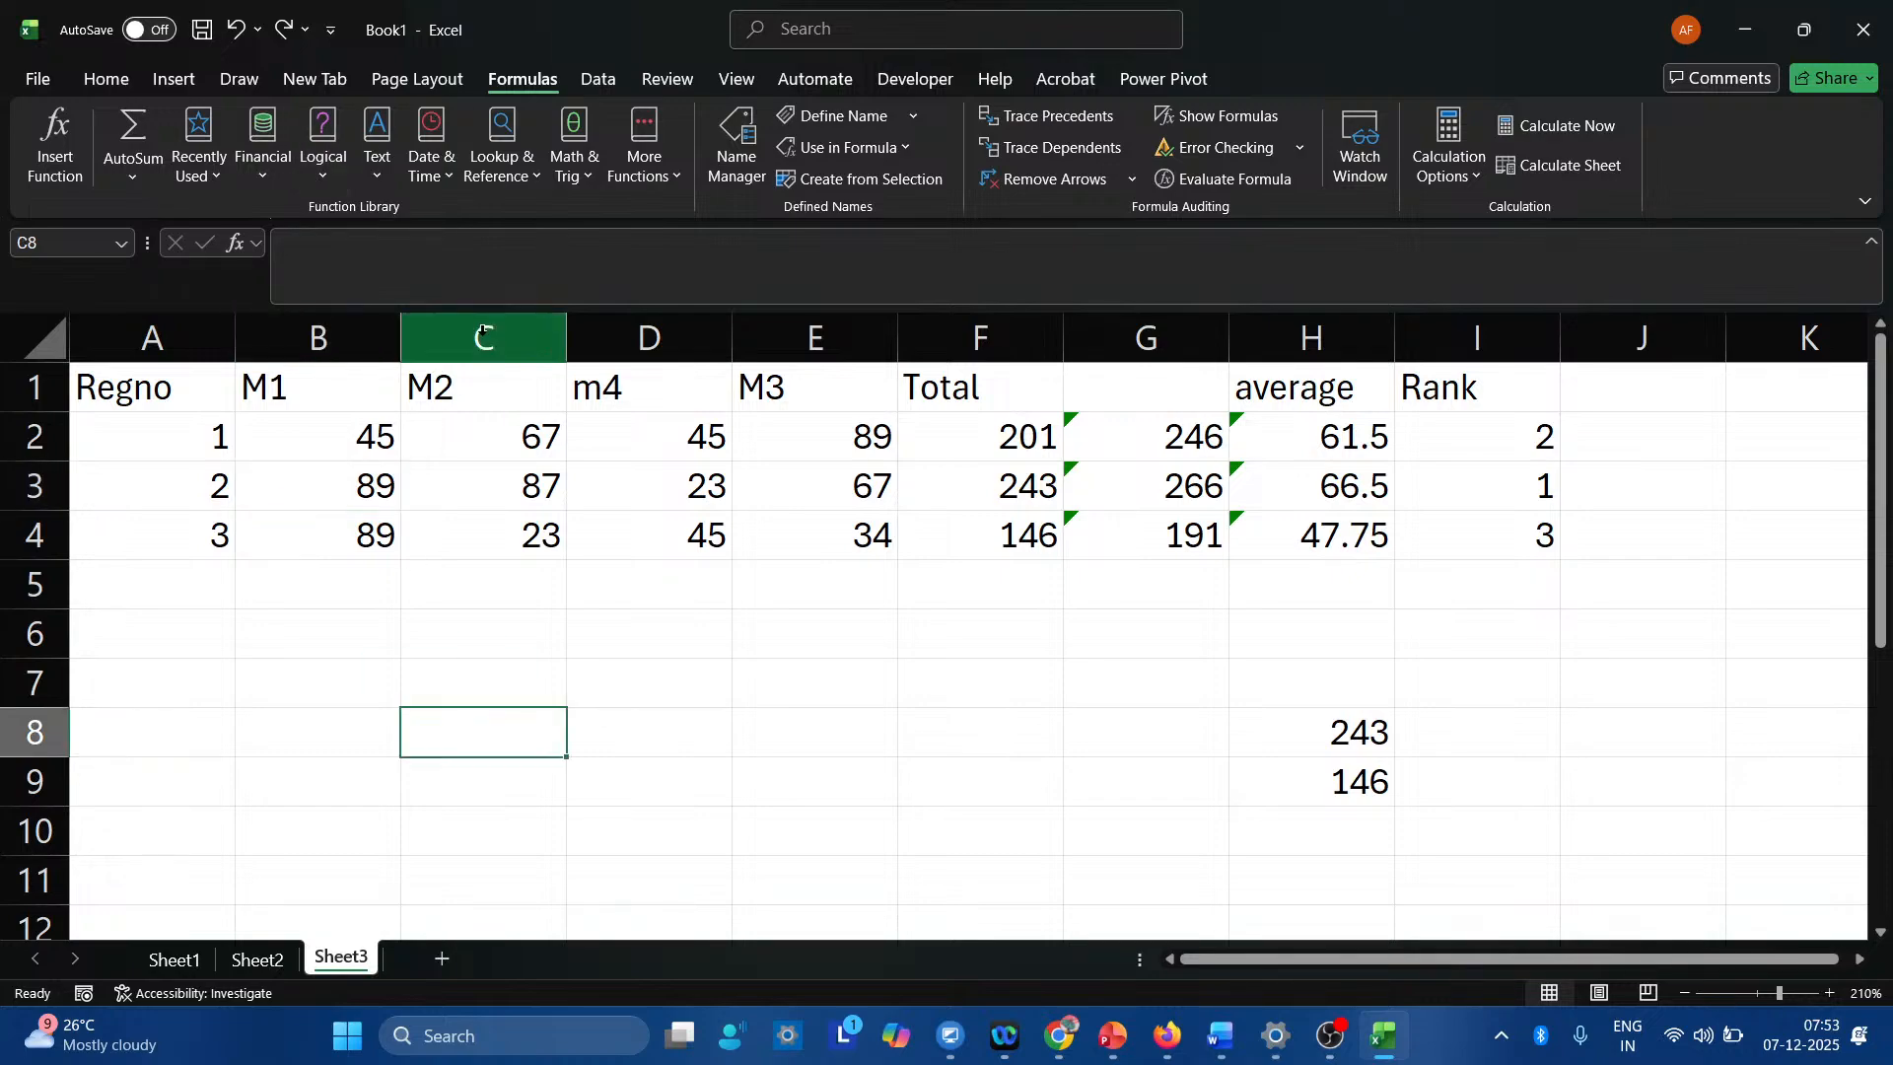
{"action": "key", "text": "ctrl+F3"}
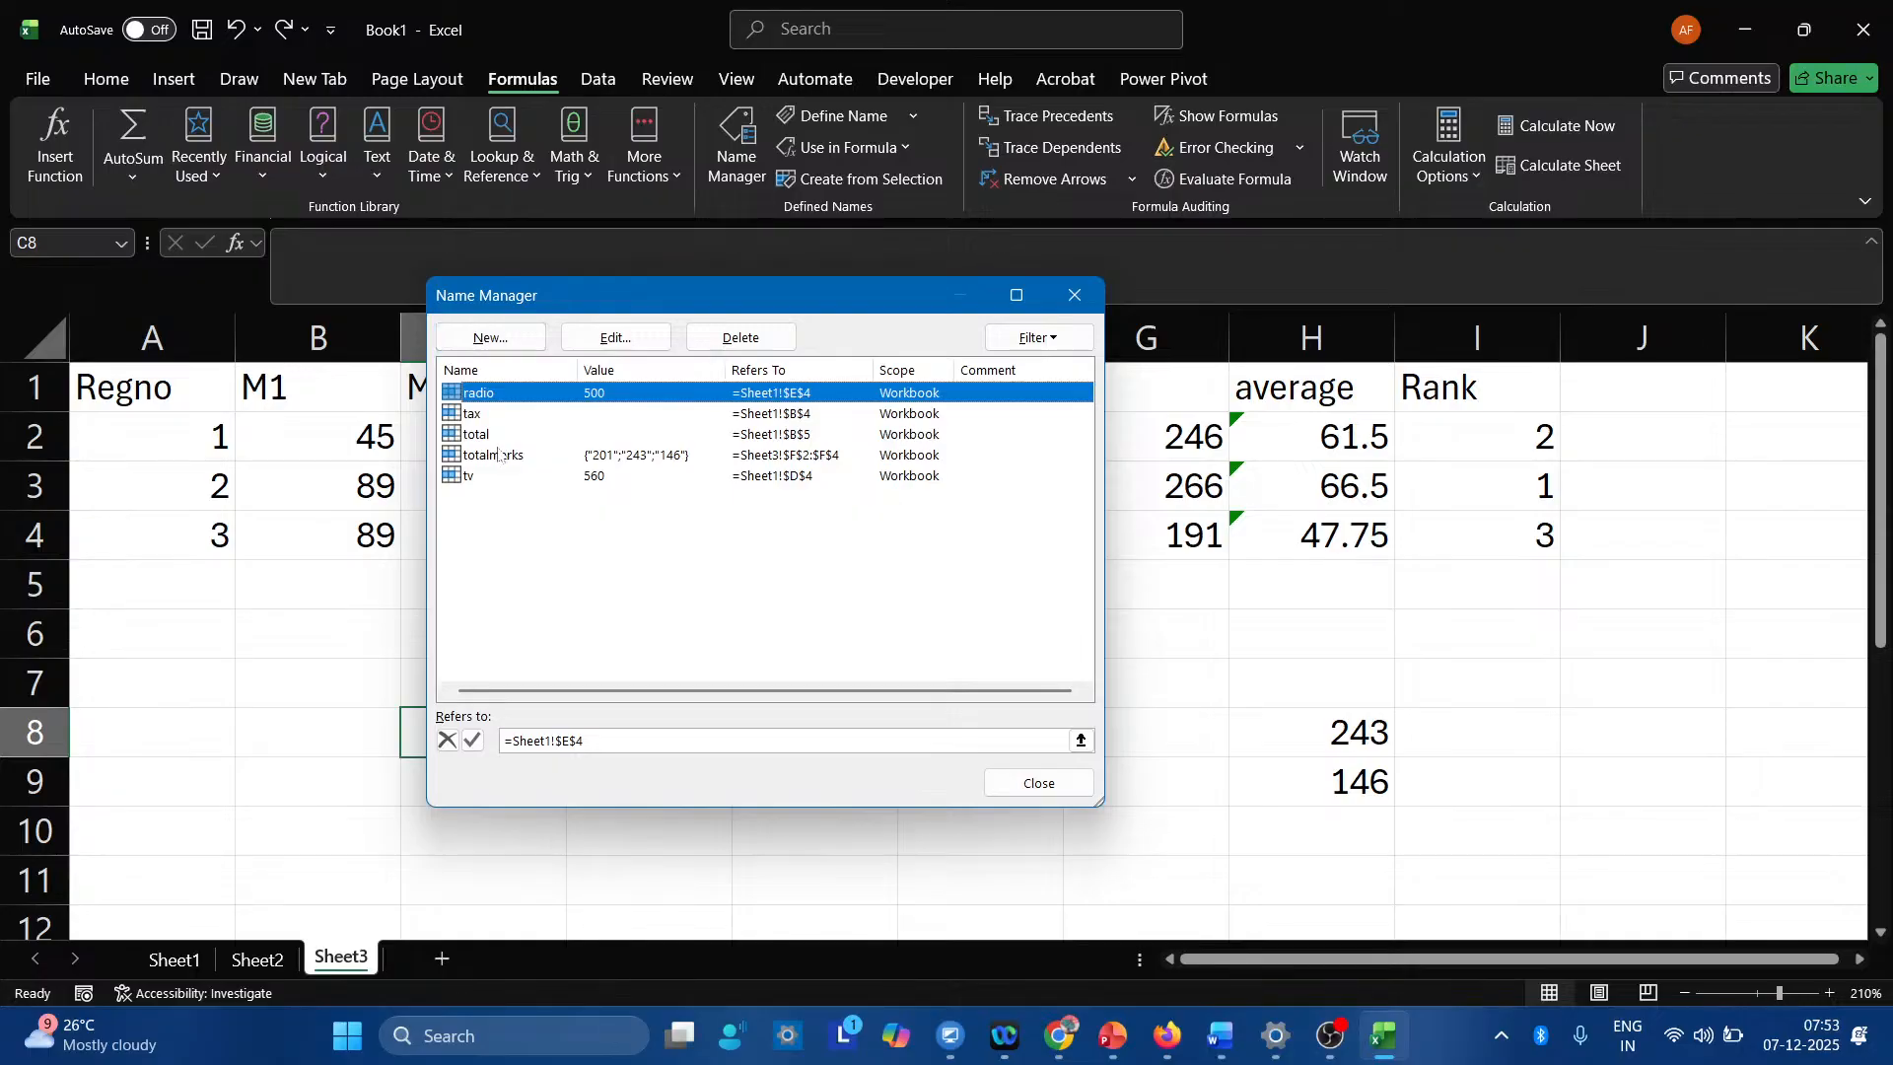
{"action": "left_click", "coordinate": [497, 455]}
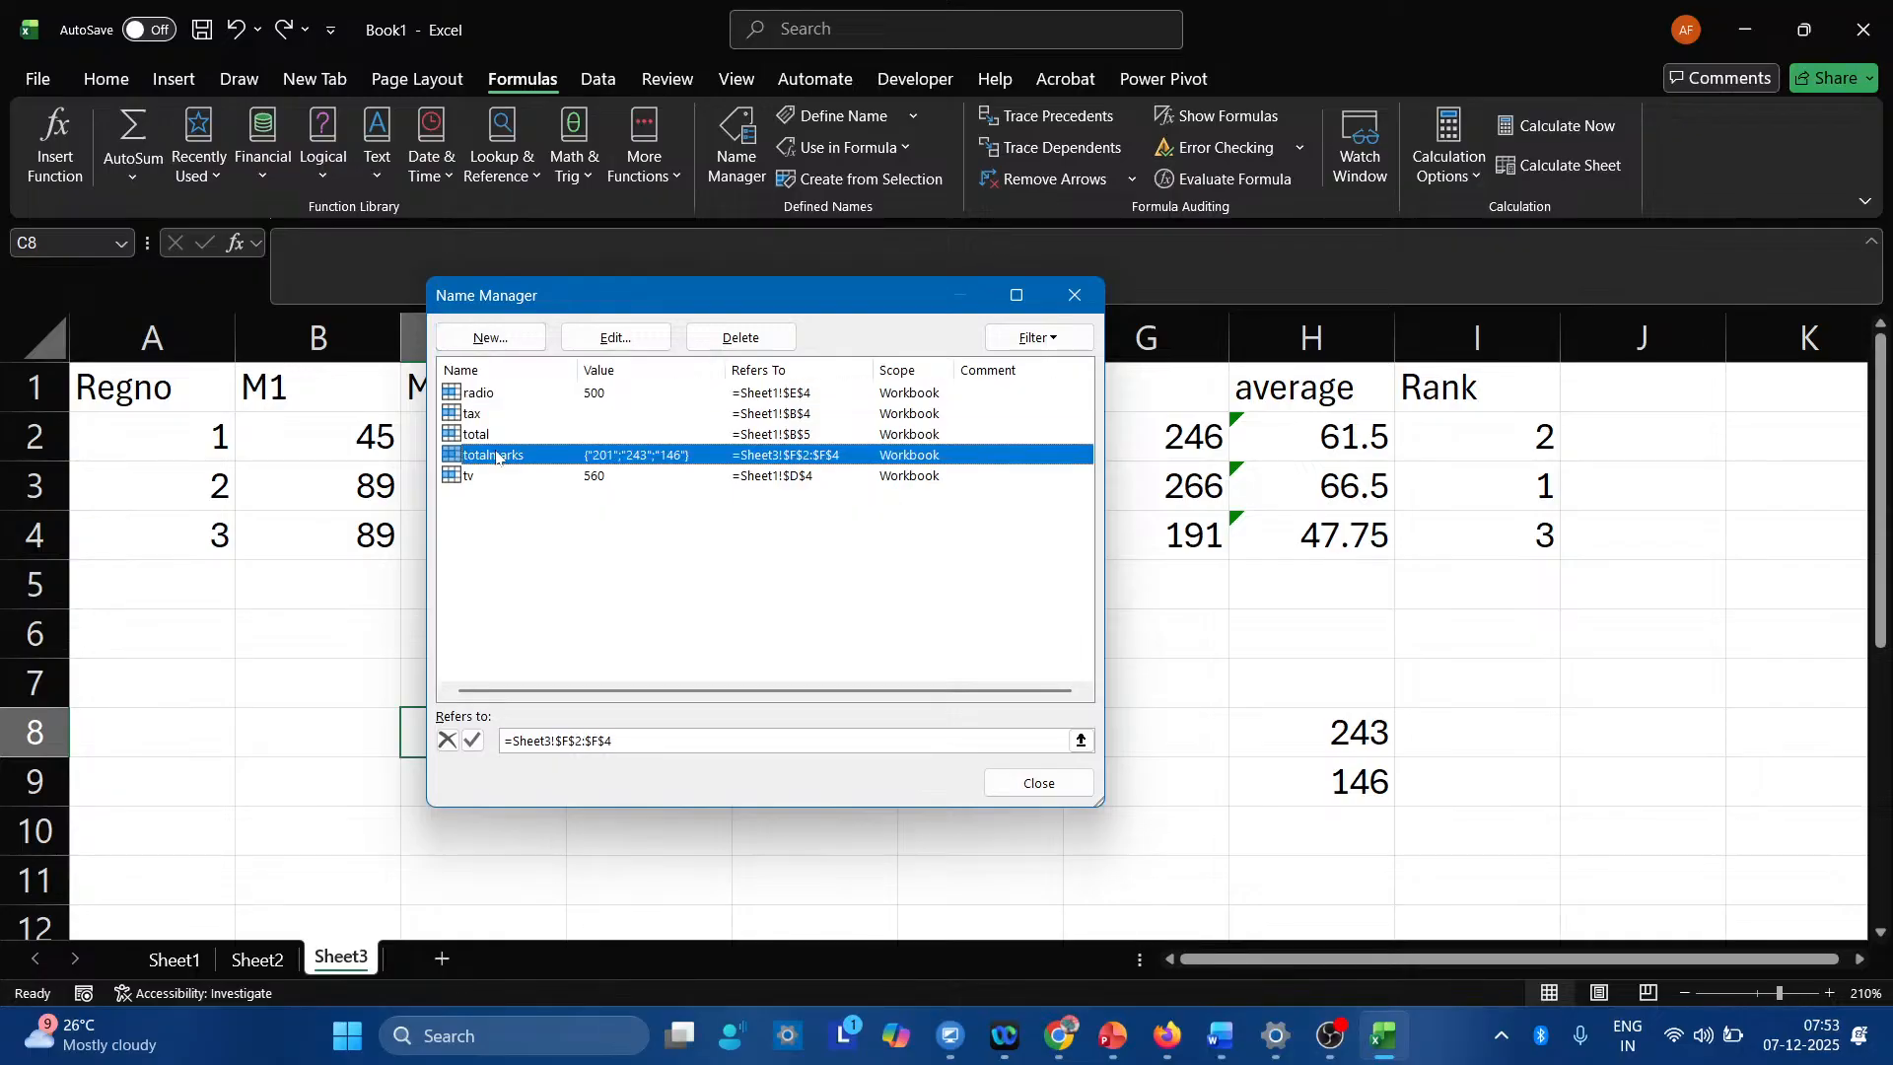
{"action": "left_click", "coordinate": [1081, 741]}
{"action": "left_click_drag", "start_coordinate": [1198, 441], "coordinate": [1195, 537]}
{"action": "left_click", "coordinate": [1082, 336]}
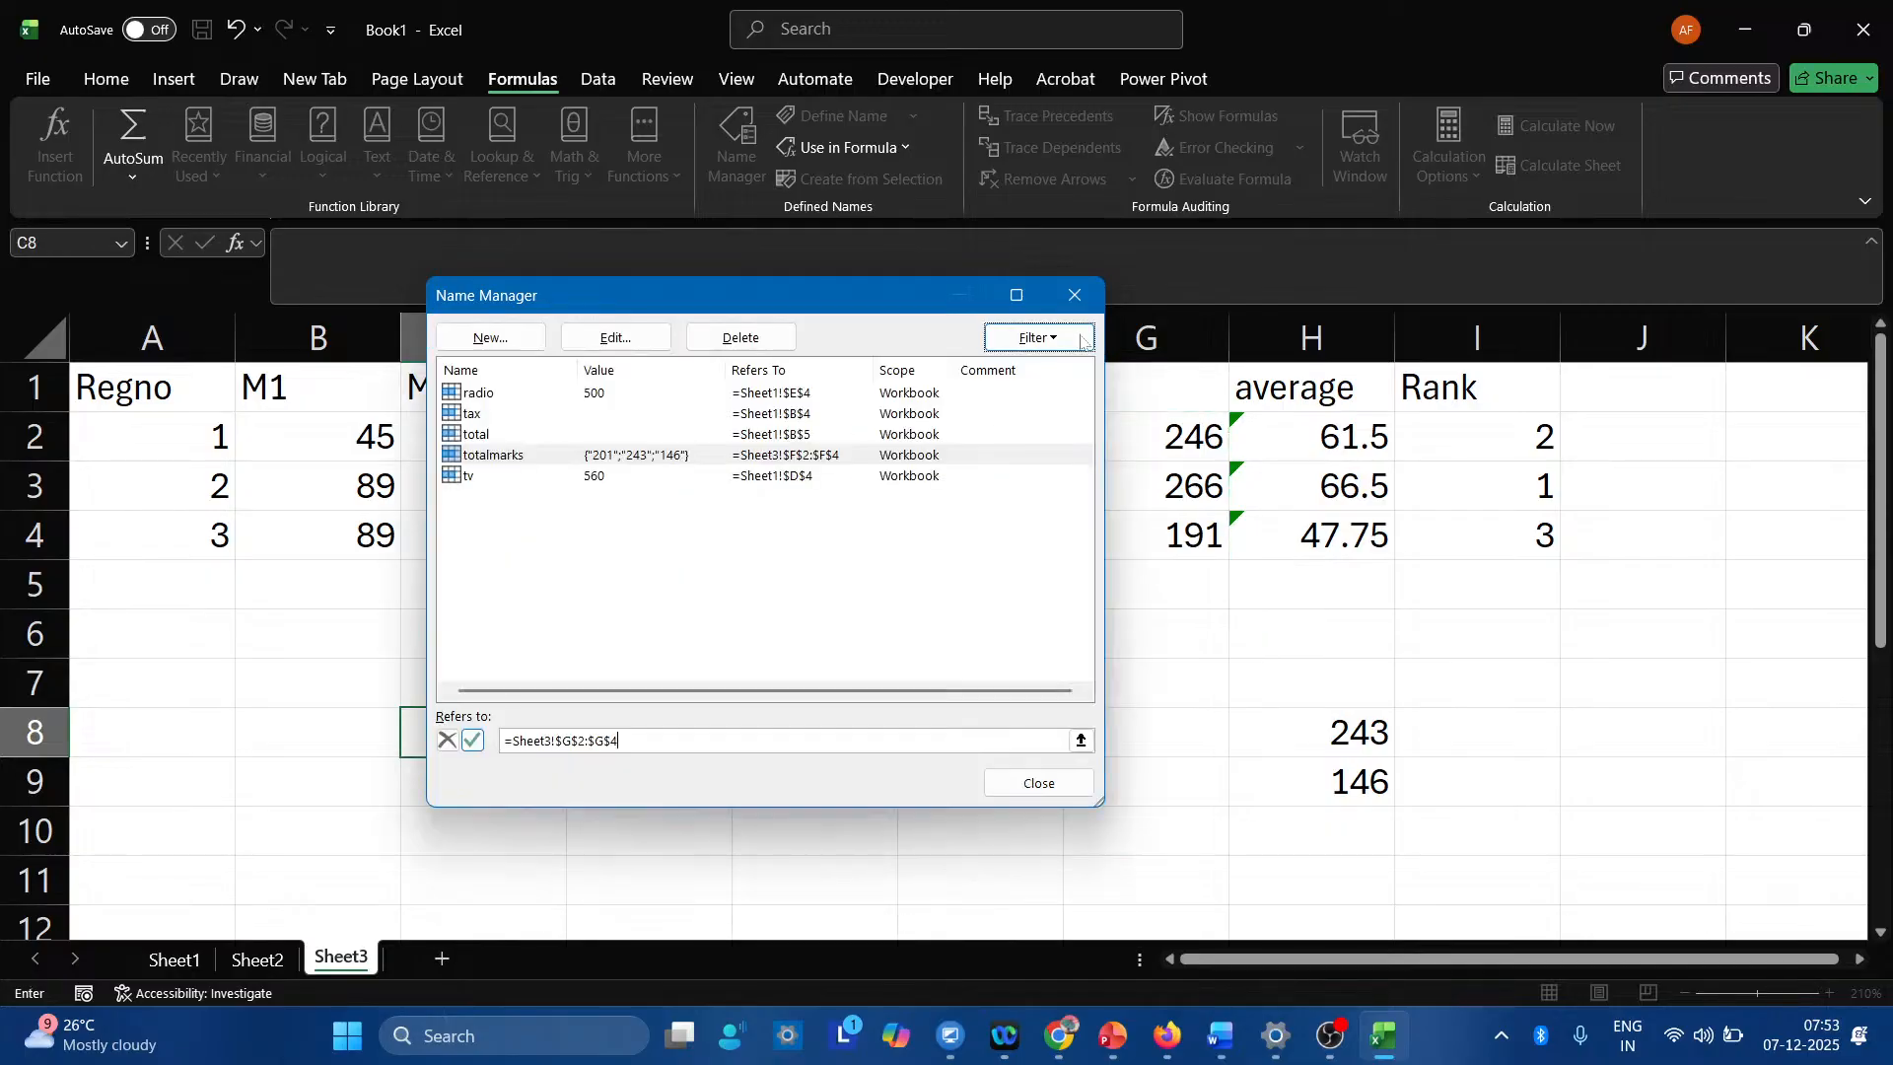
{"action": "left_click", "coordinate": [473, 740]}
{"action": "left_click", "coordinate": [1035, 784]}
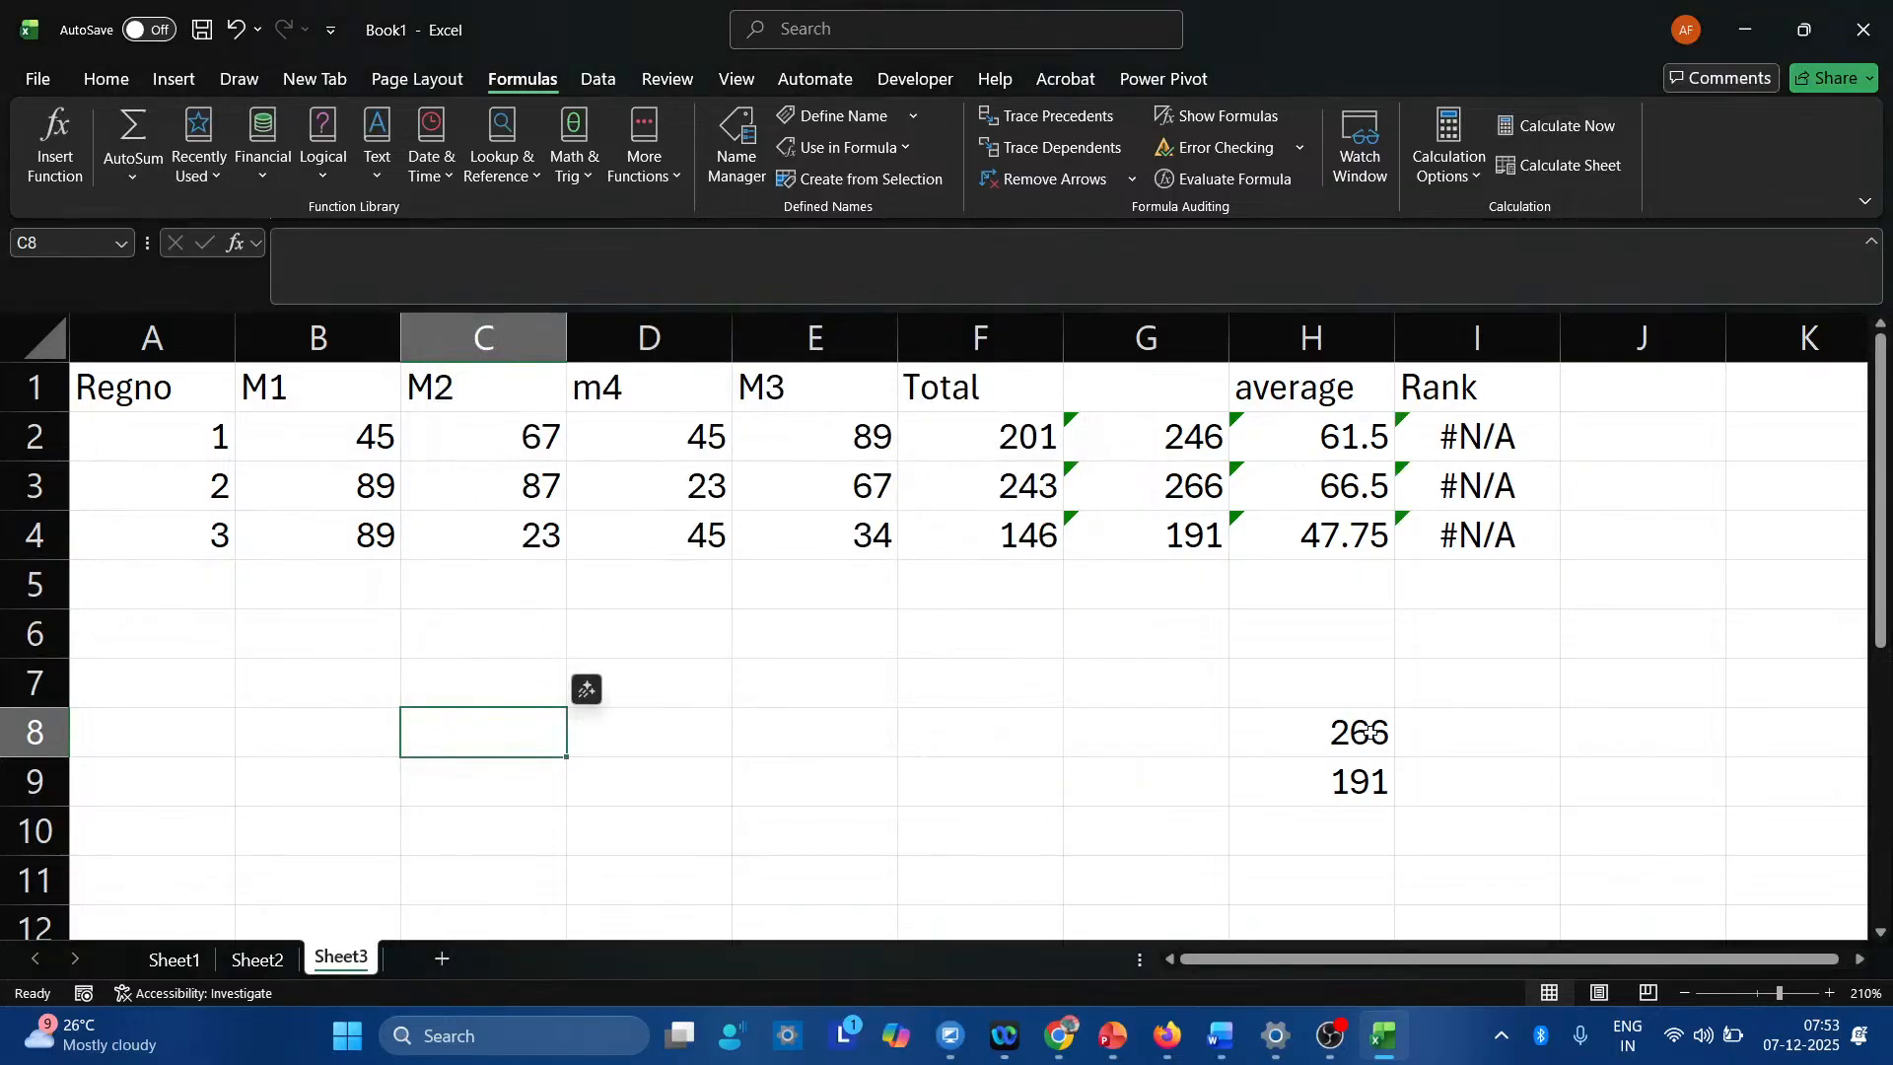
{"action": "right_click", "coordinate": [1521, 438]}
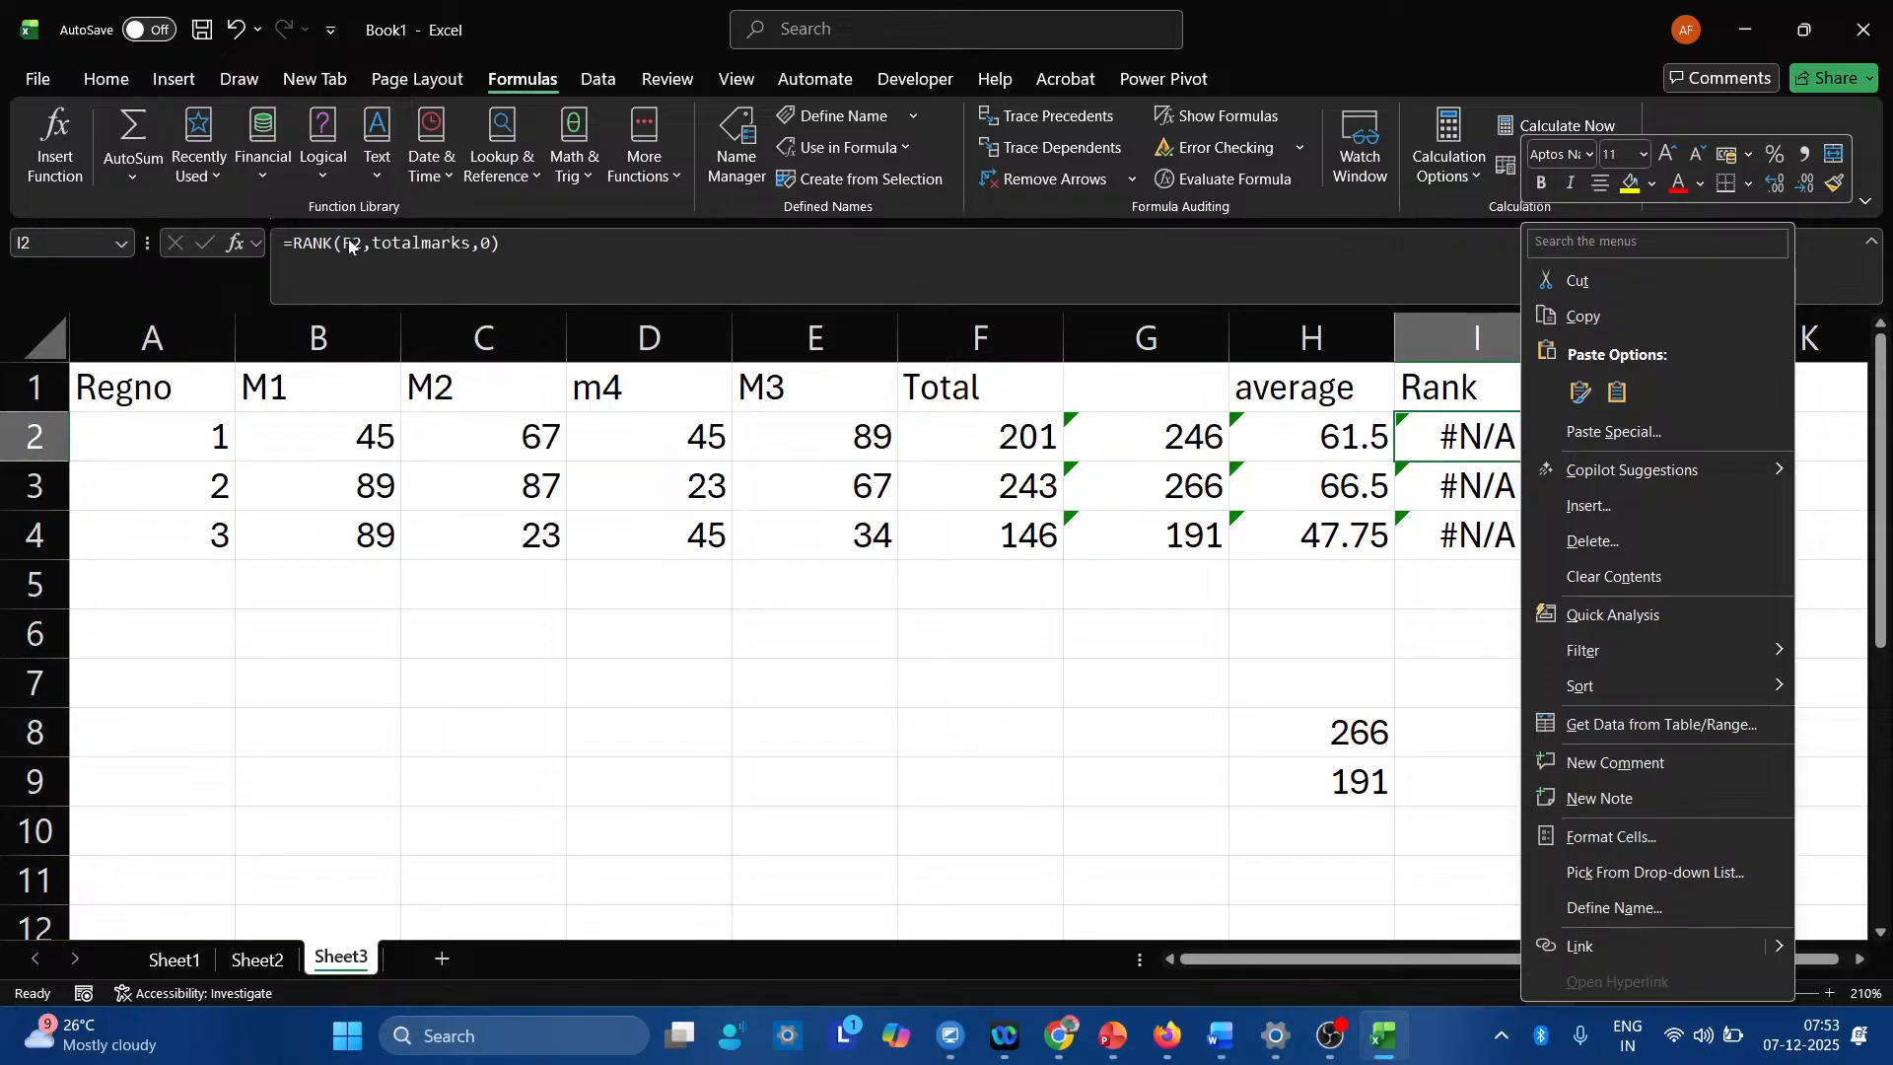
{"action": "key", "text": "Escape"}
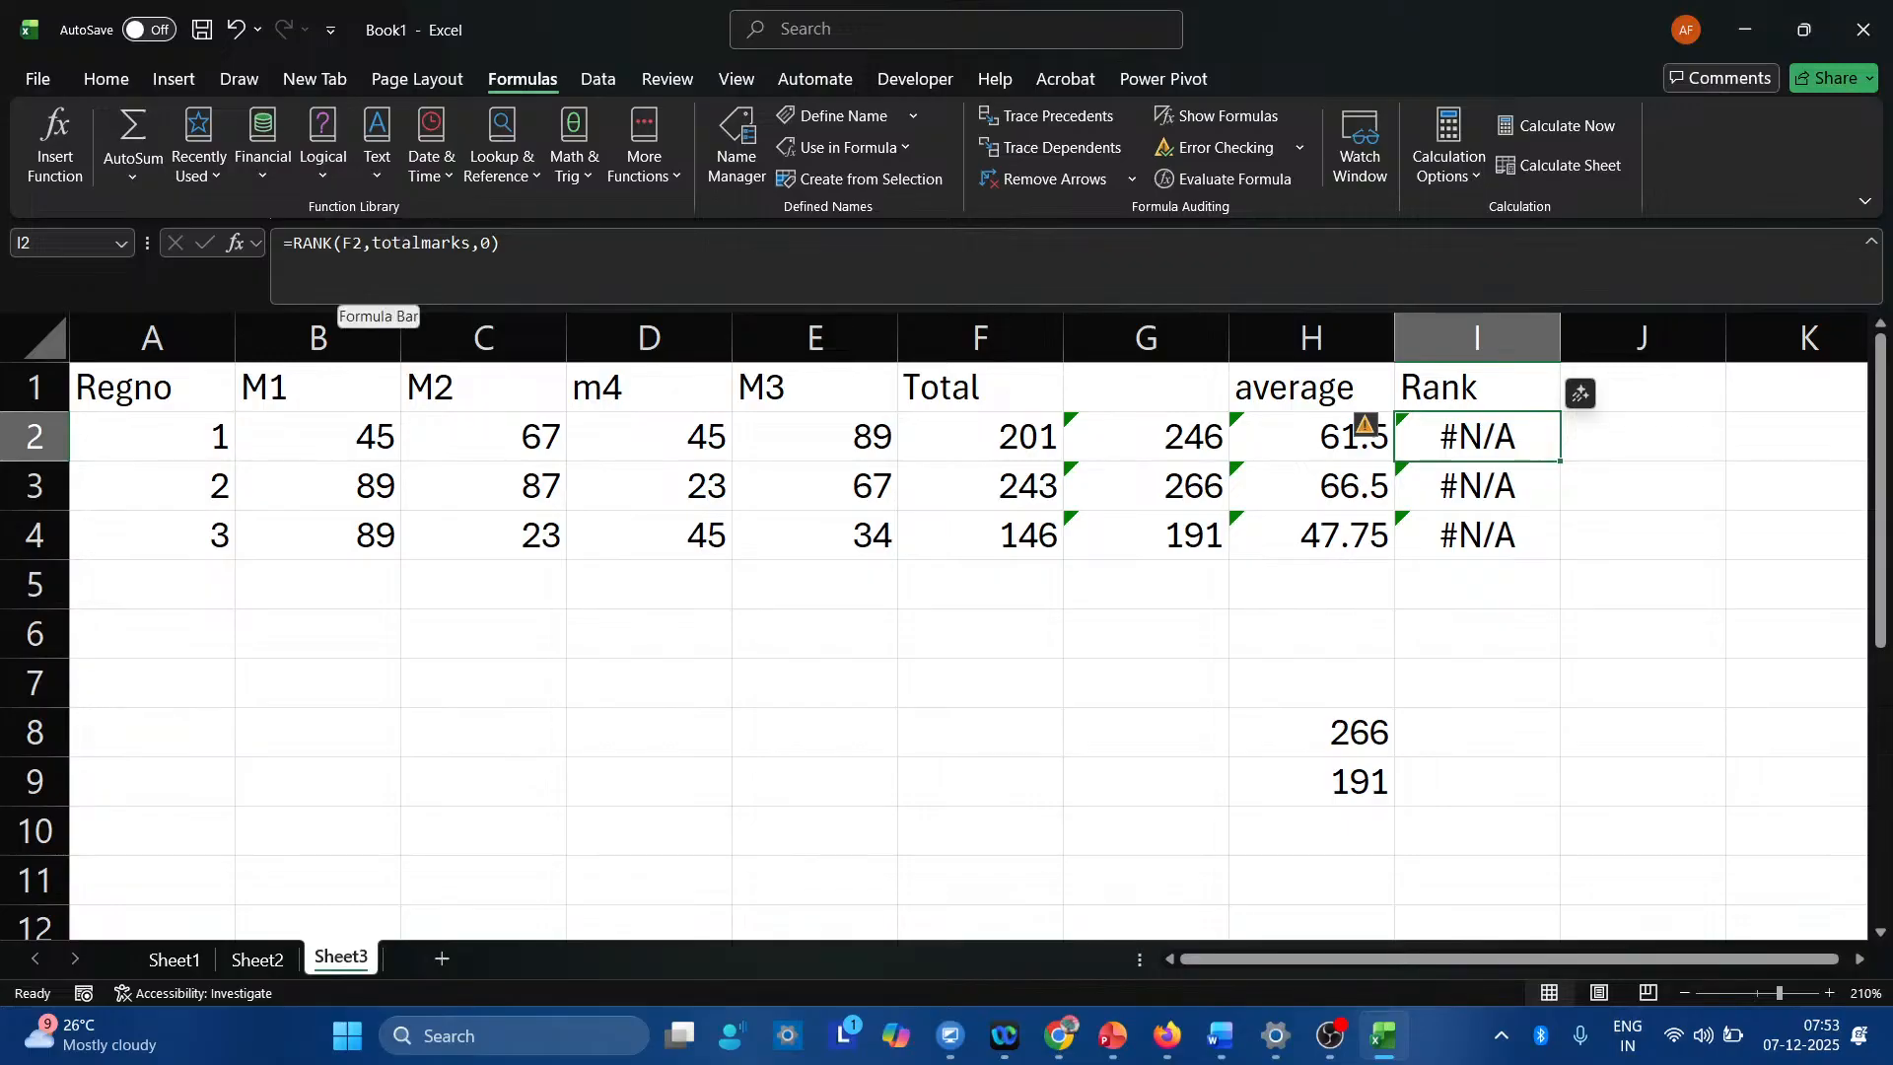
{"action": "key", "text": "BackSpace"}
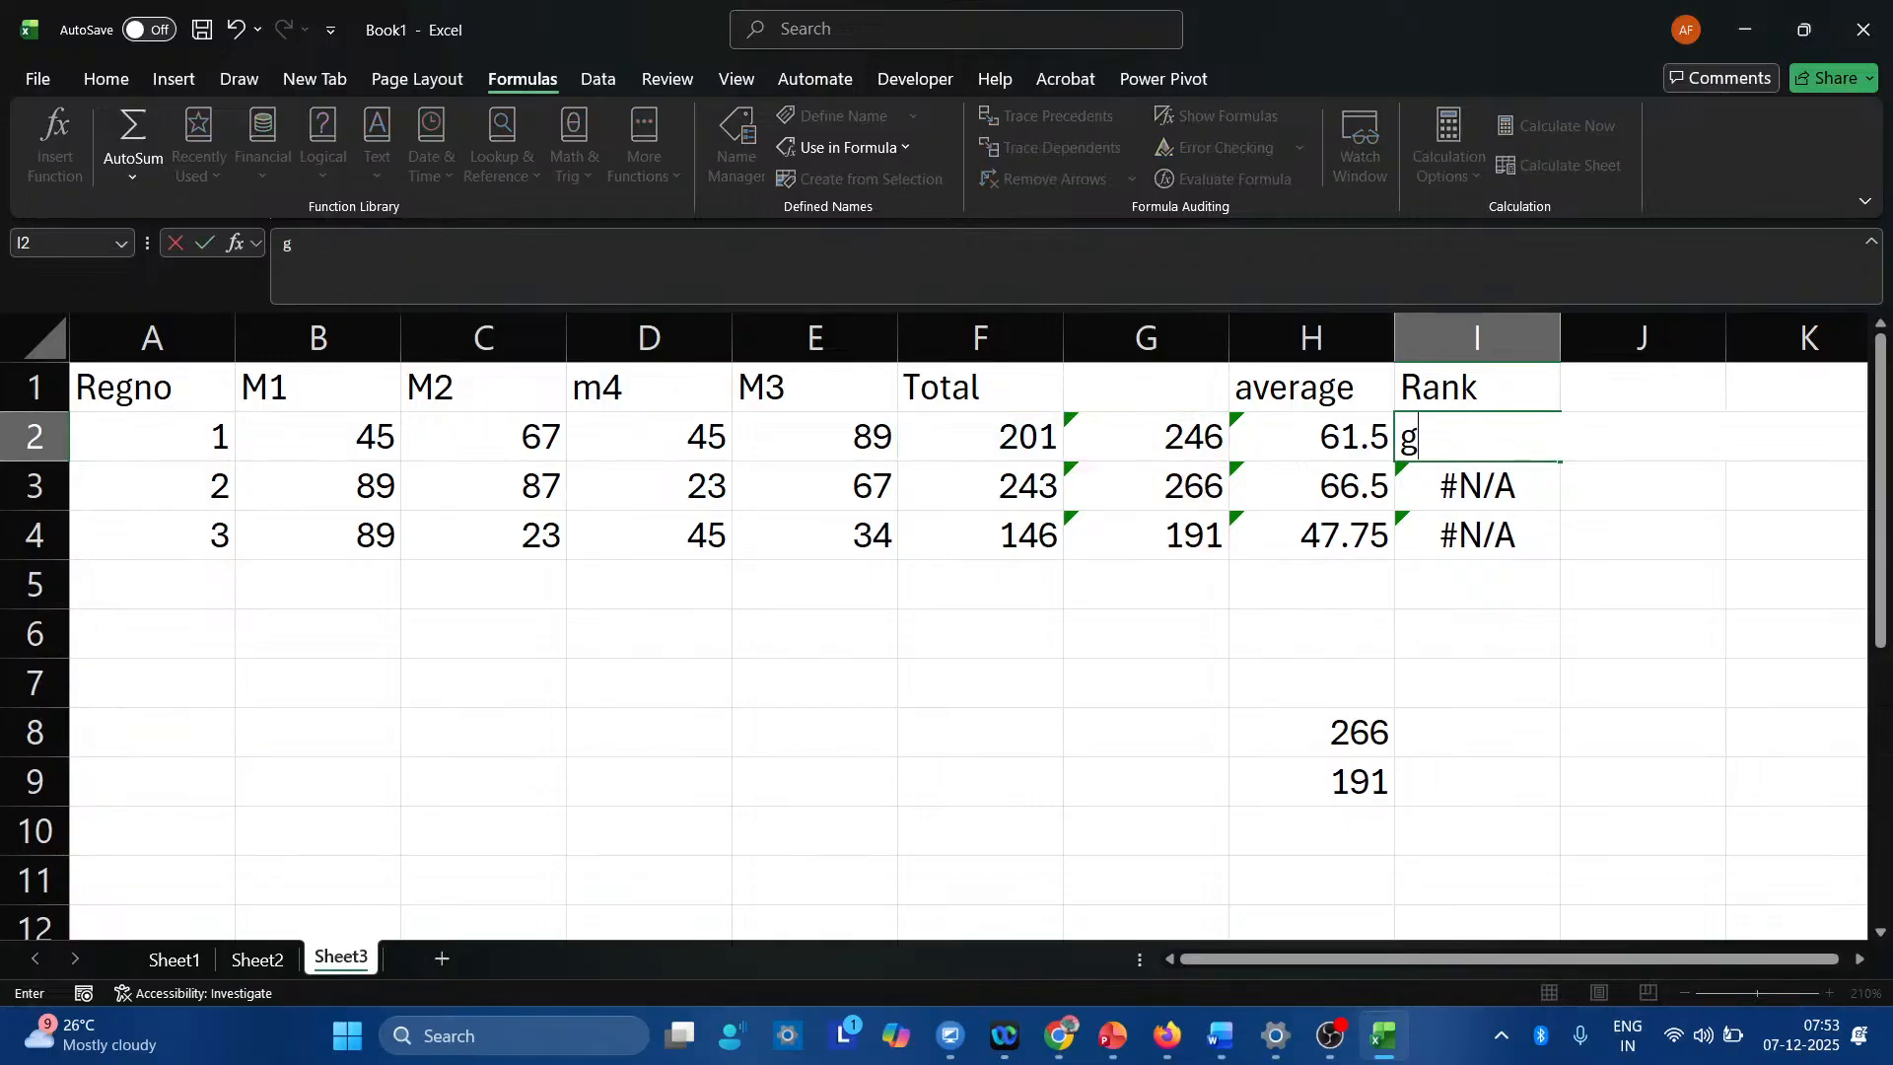
{"action": "key", "text": "ctrl+z"}
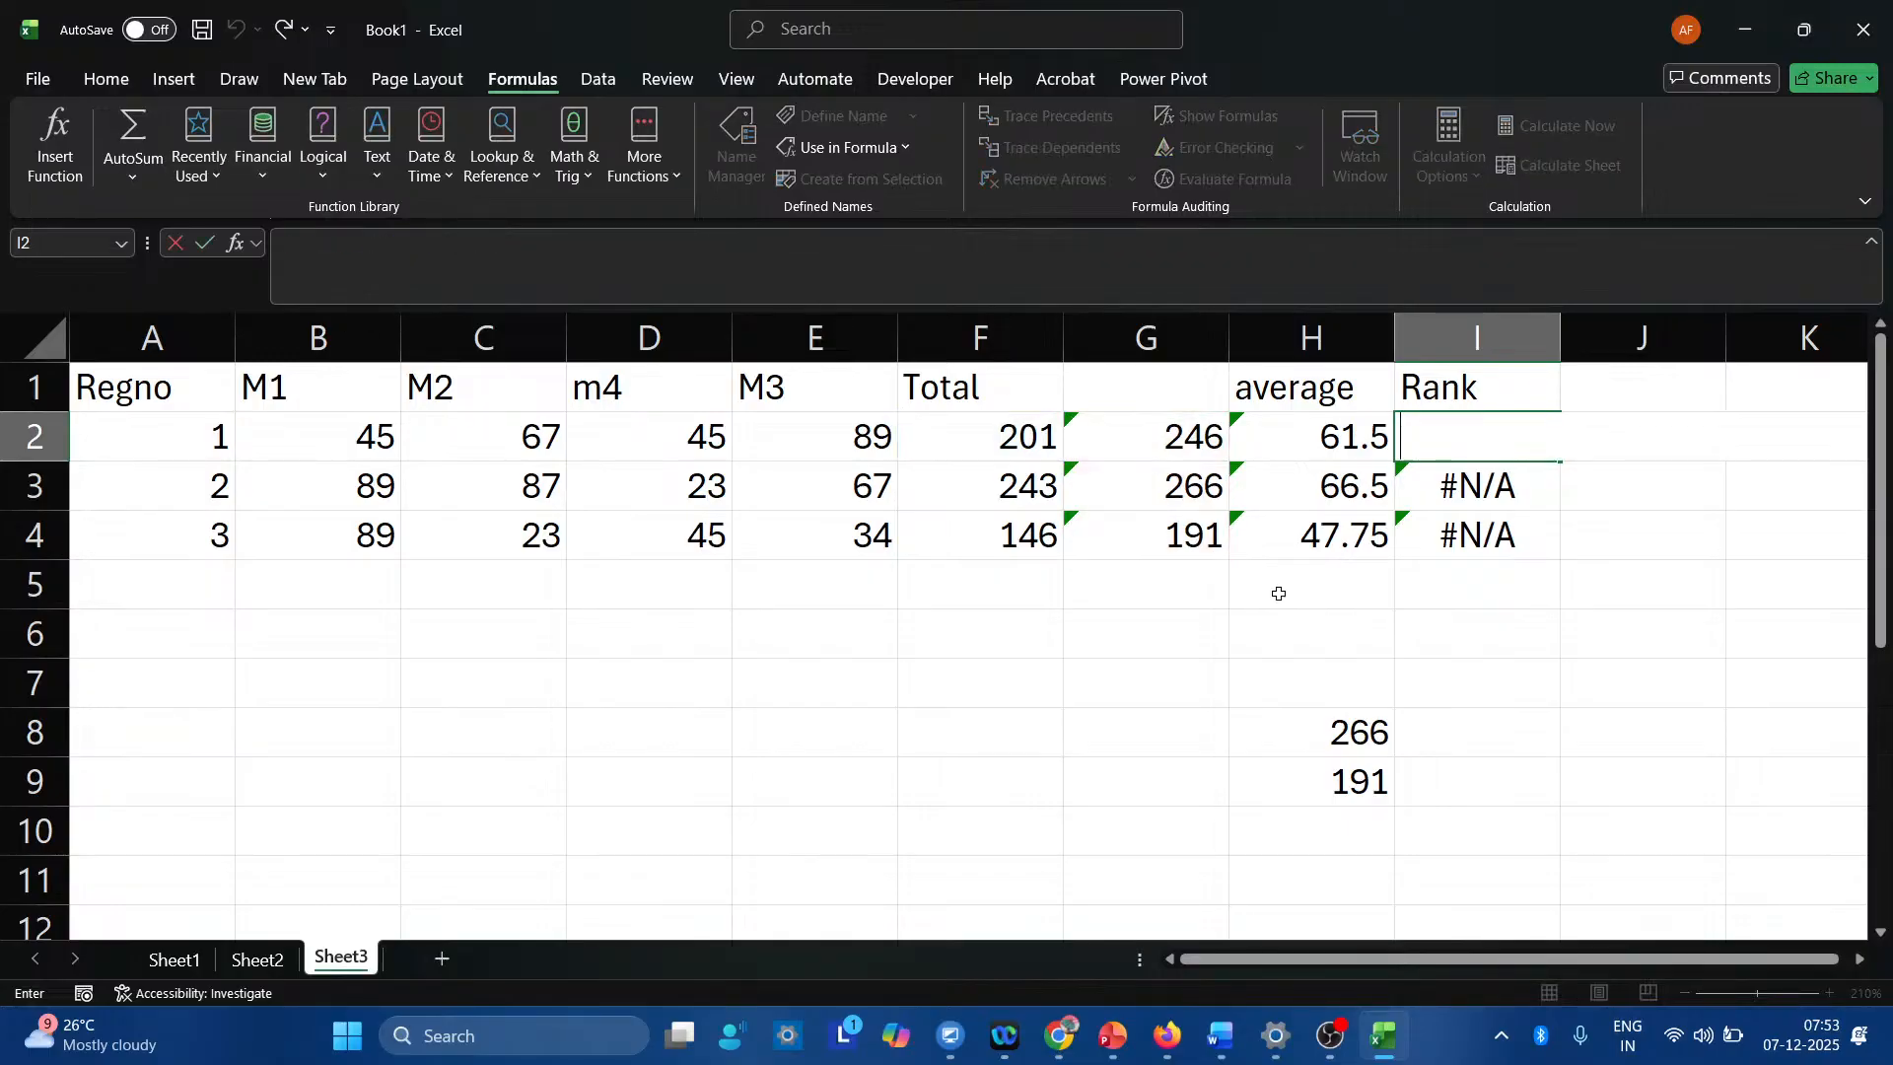
{"action": "key", "text": "Return"}
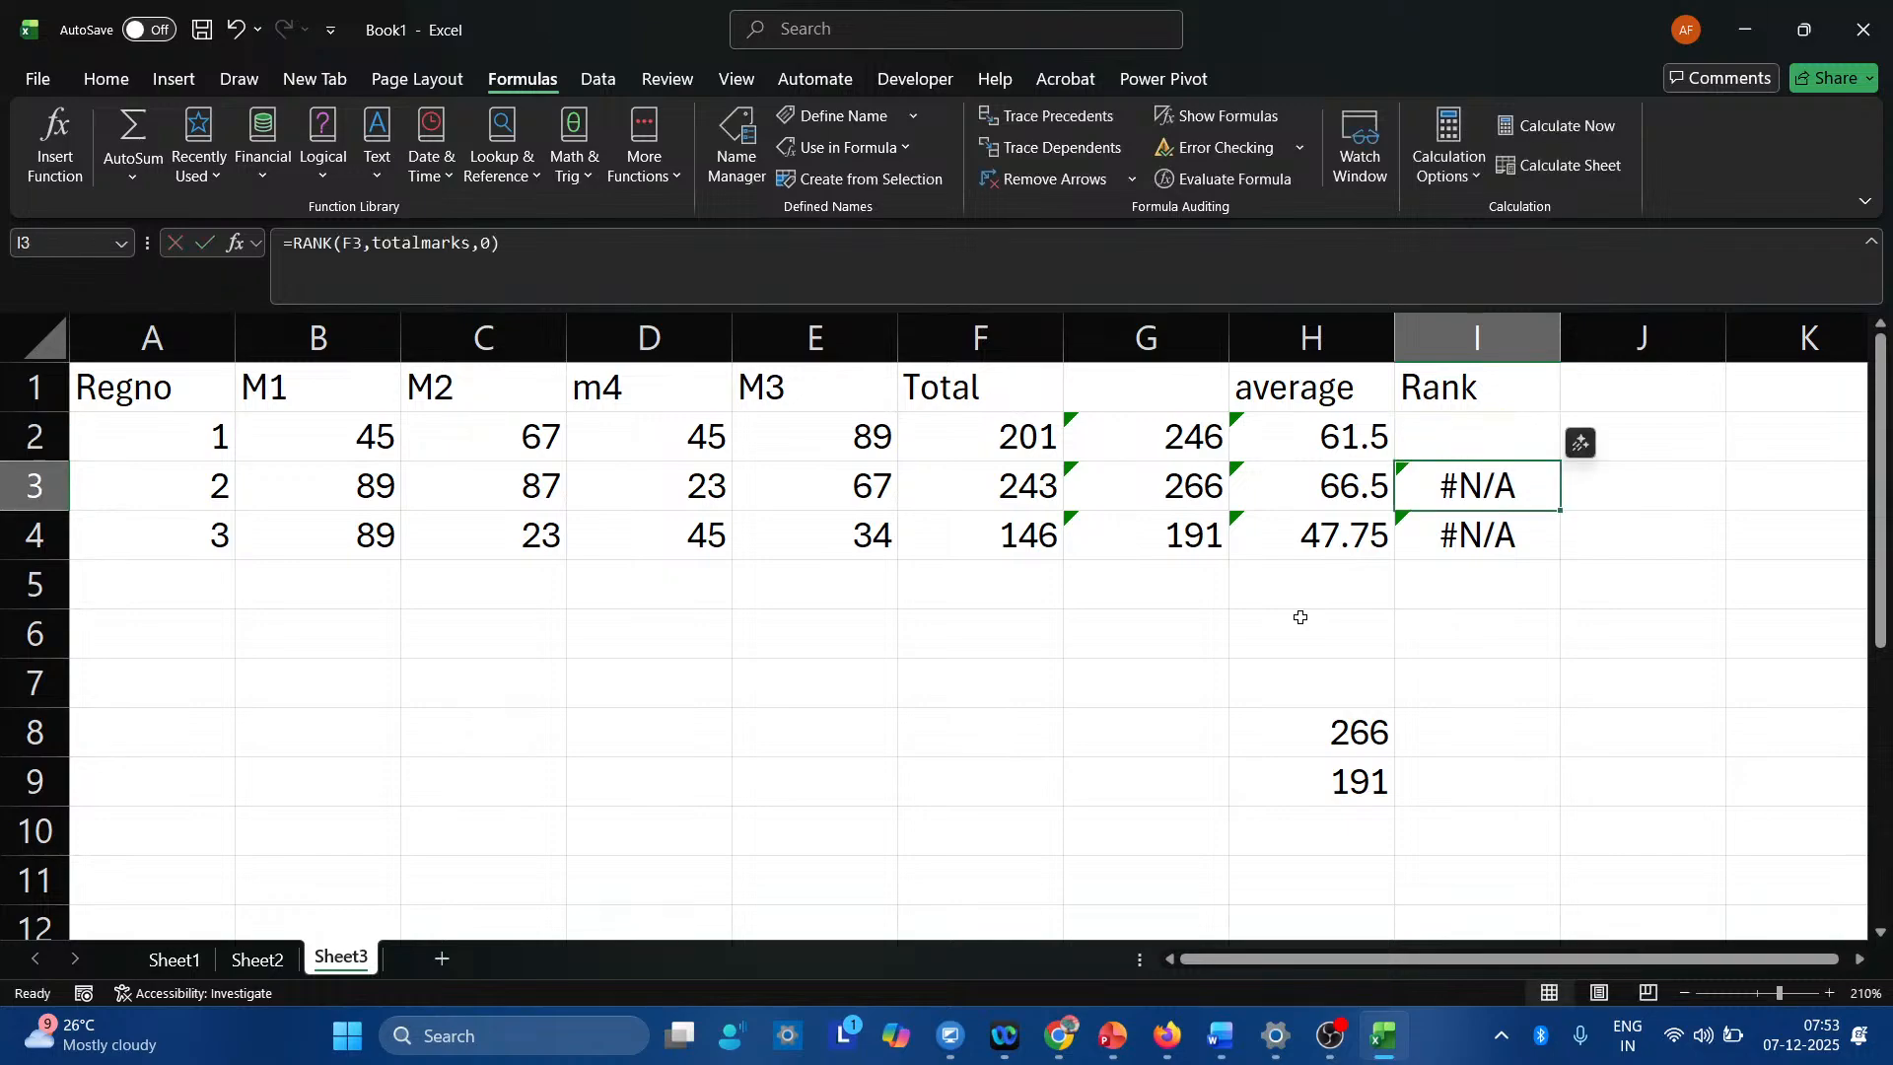
{"action": "left_click", "coordinate": [1491, 419]}
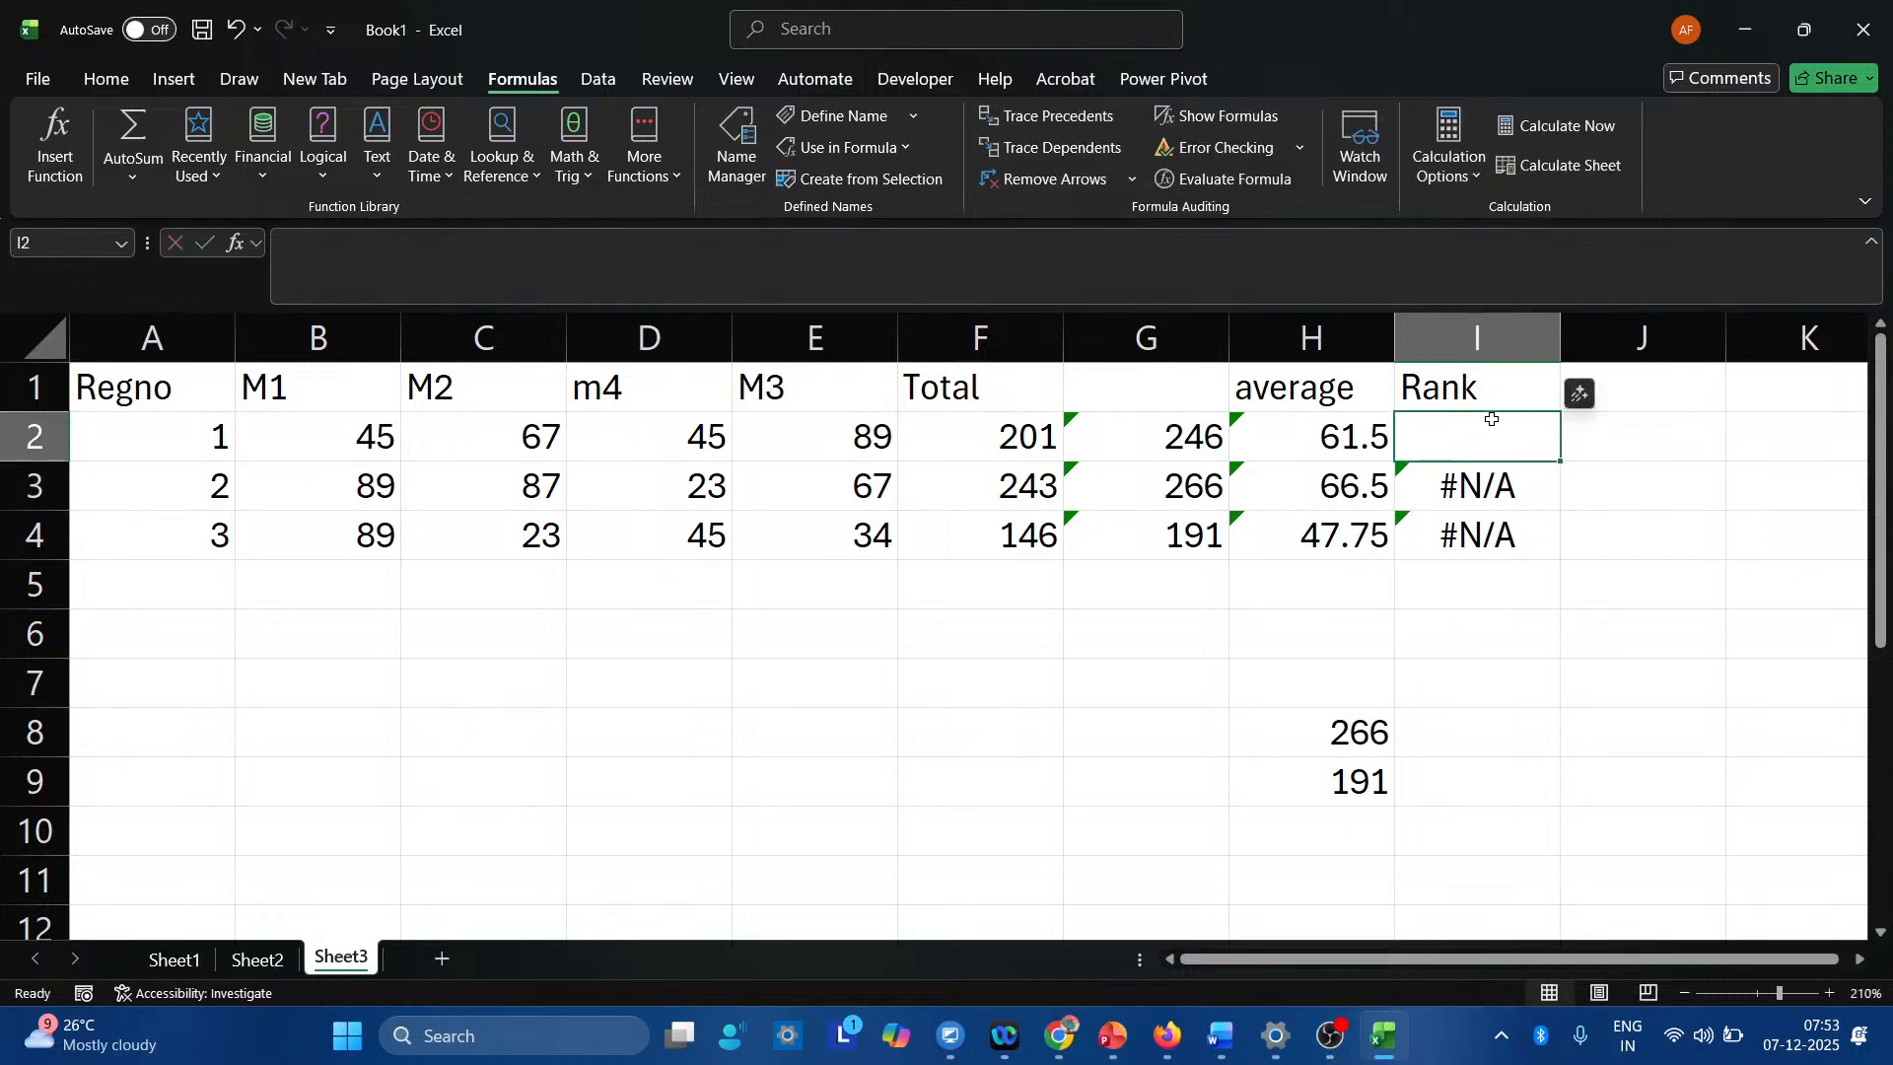
{"action": "key", "text": "ctrl+z"}
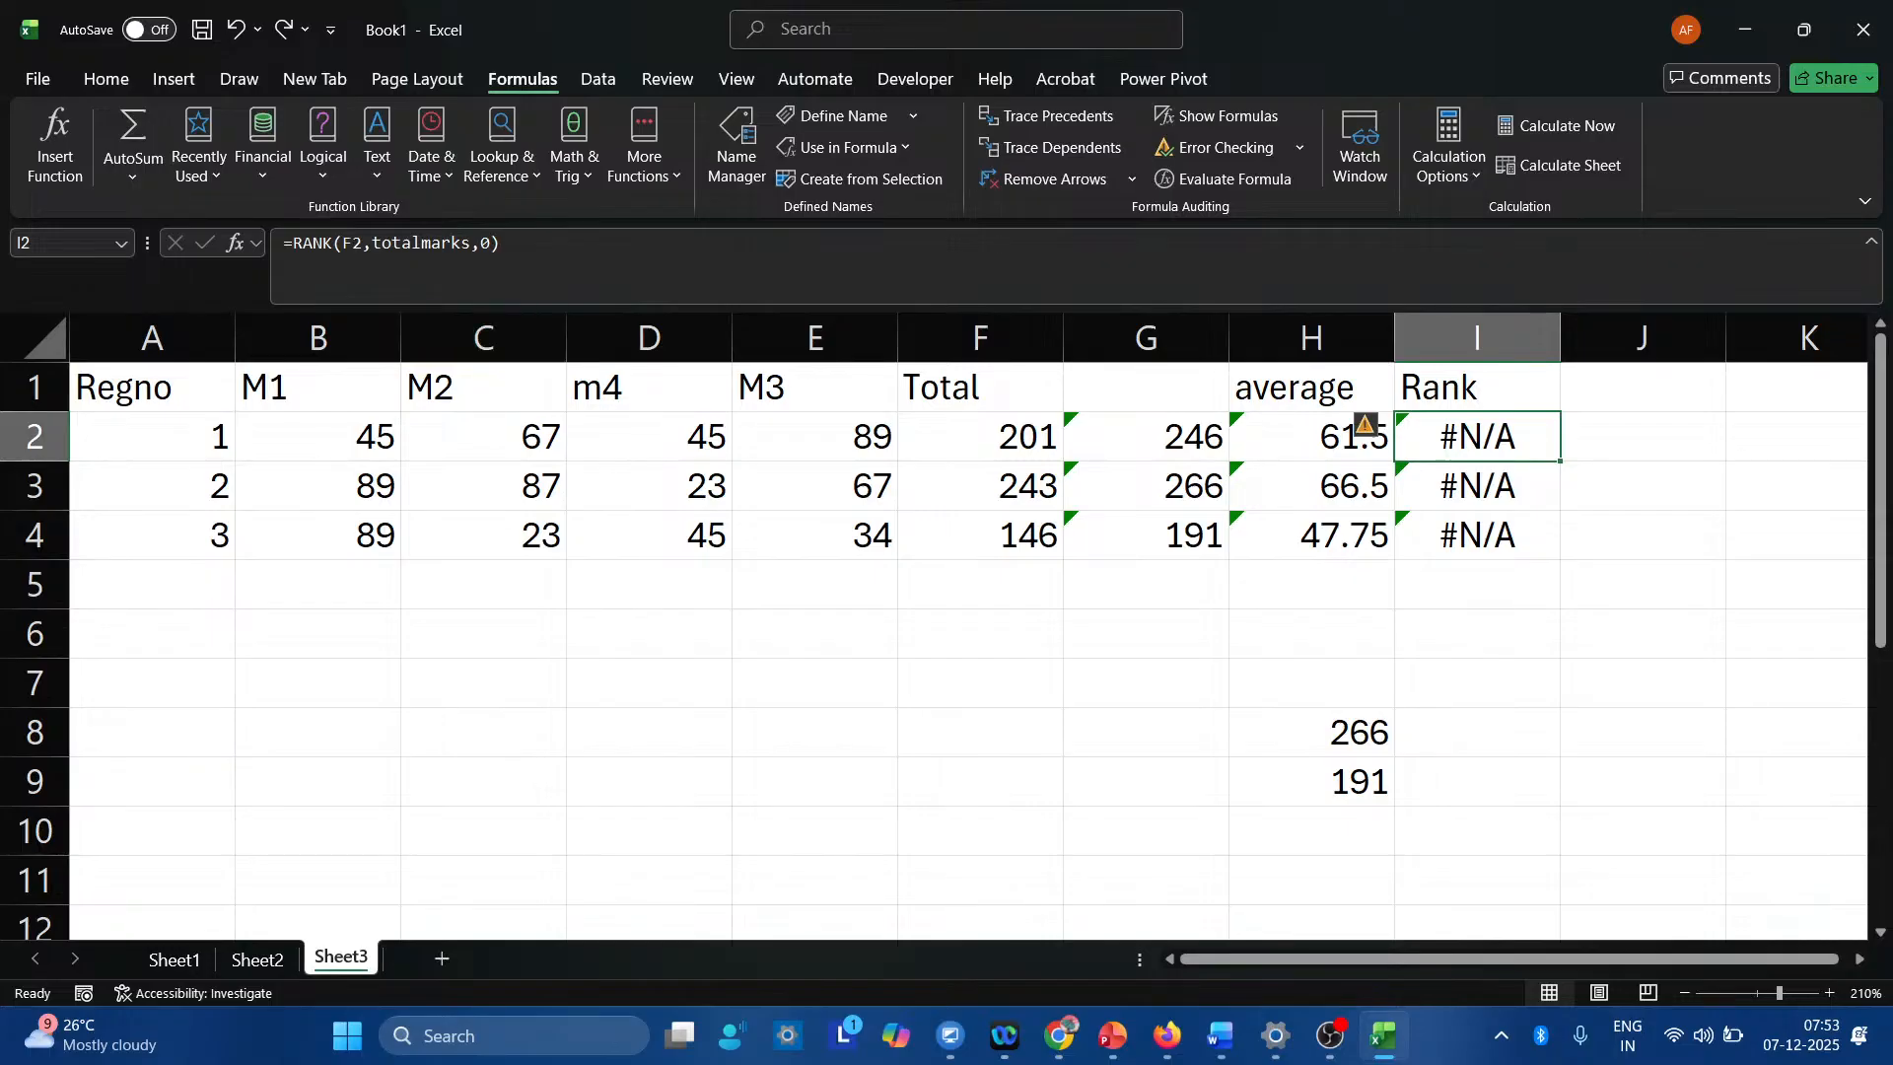
Edit the rank formula in I2 to =RANK(G2,totalmarks,0) and fill it down to I4.
{"action": "left_click", "coordinate": [352, 244]}
{"action": "key", "text": "BackSpace"}
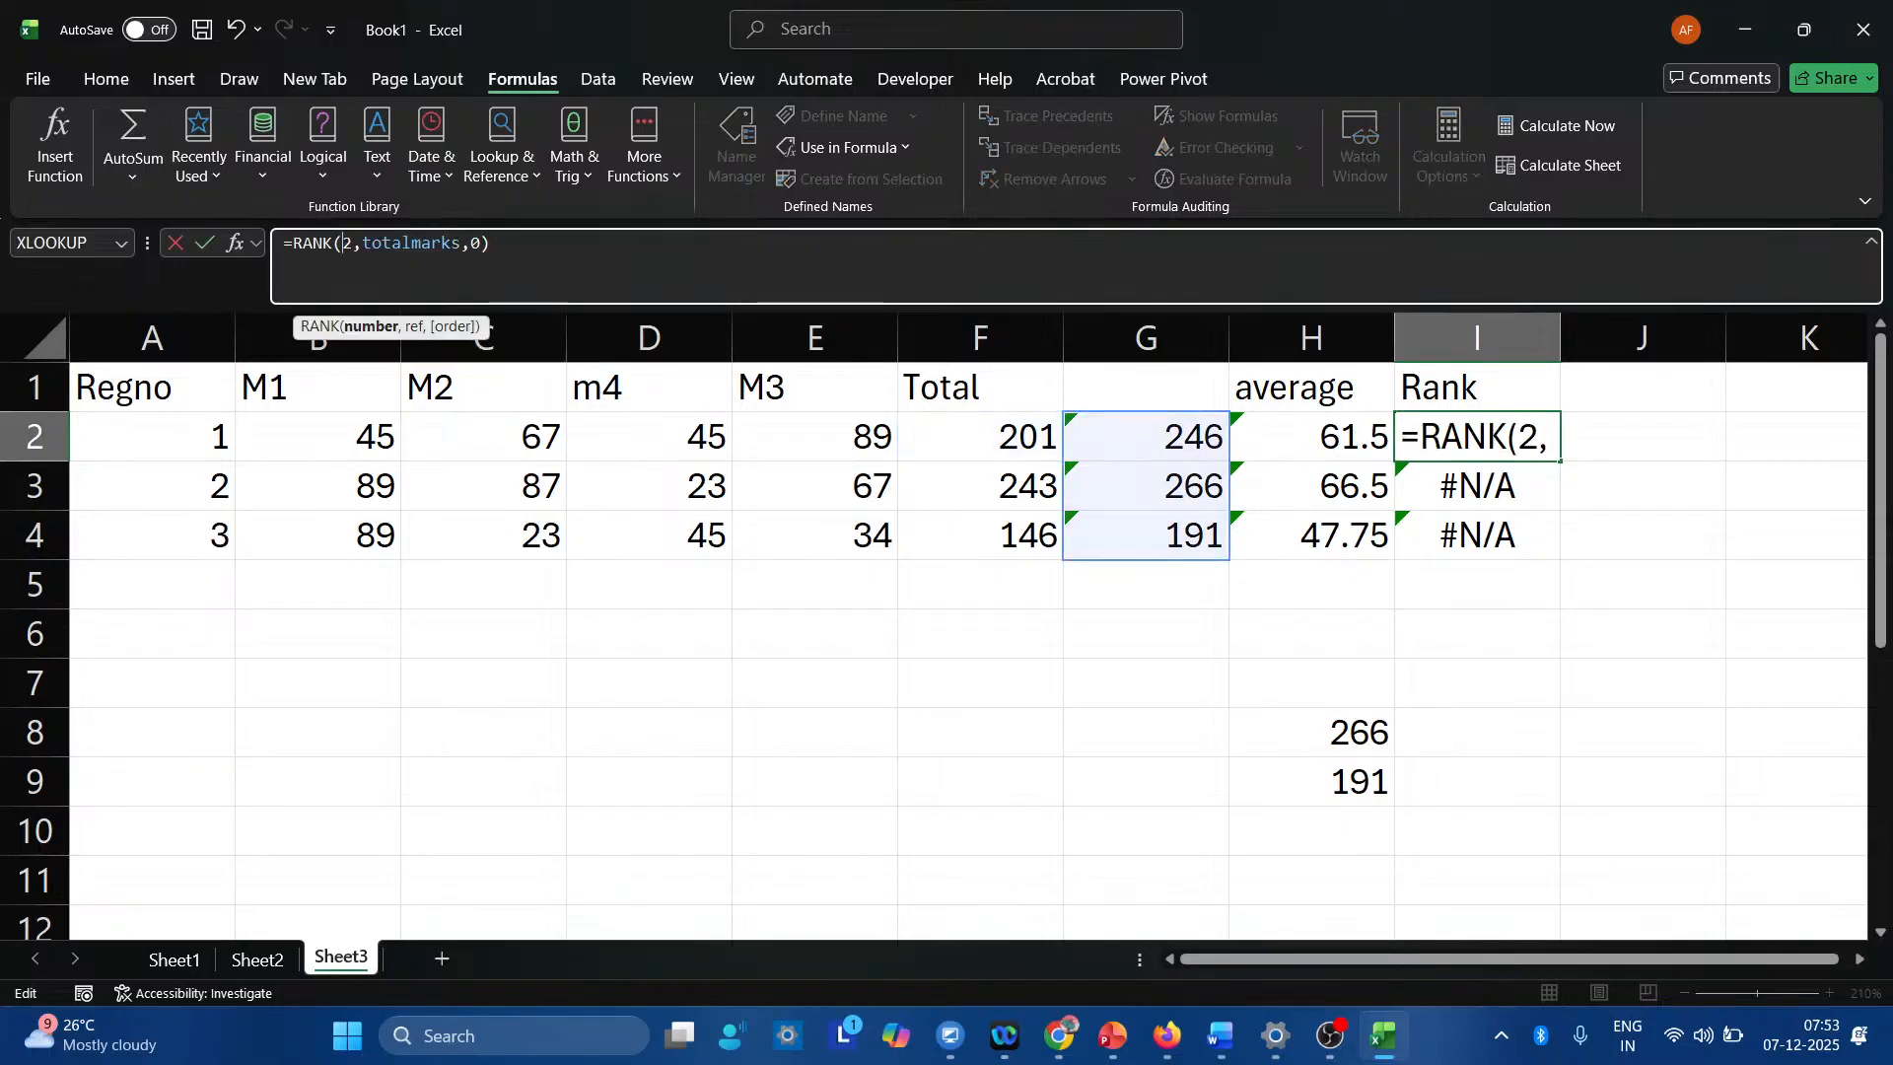
{"action": "type", "text": "g"}
{"action": "key", "text": "ctrl+Return"}
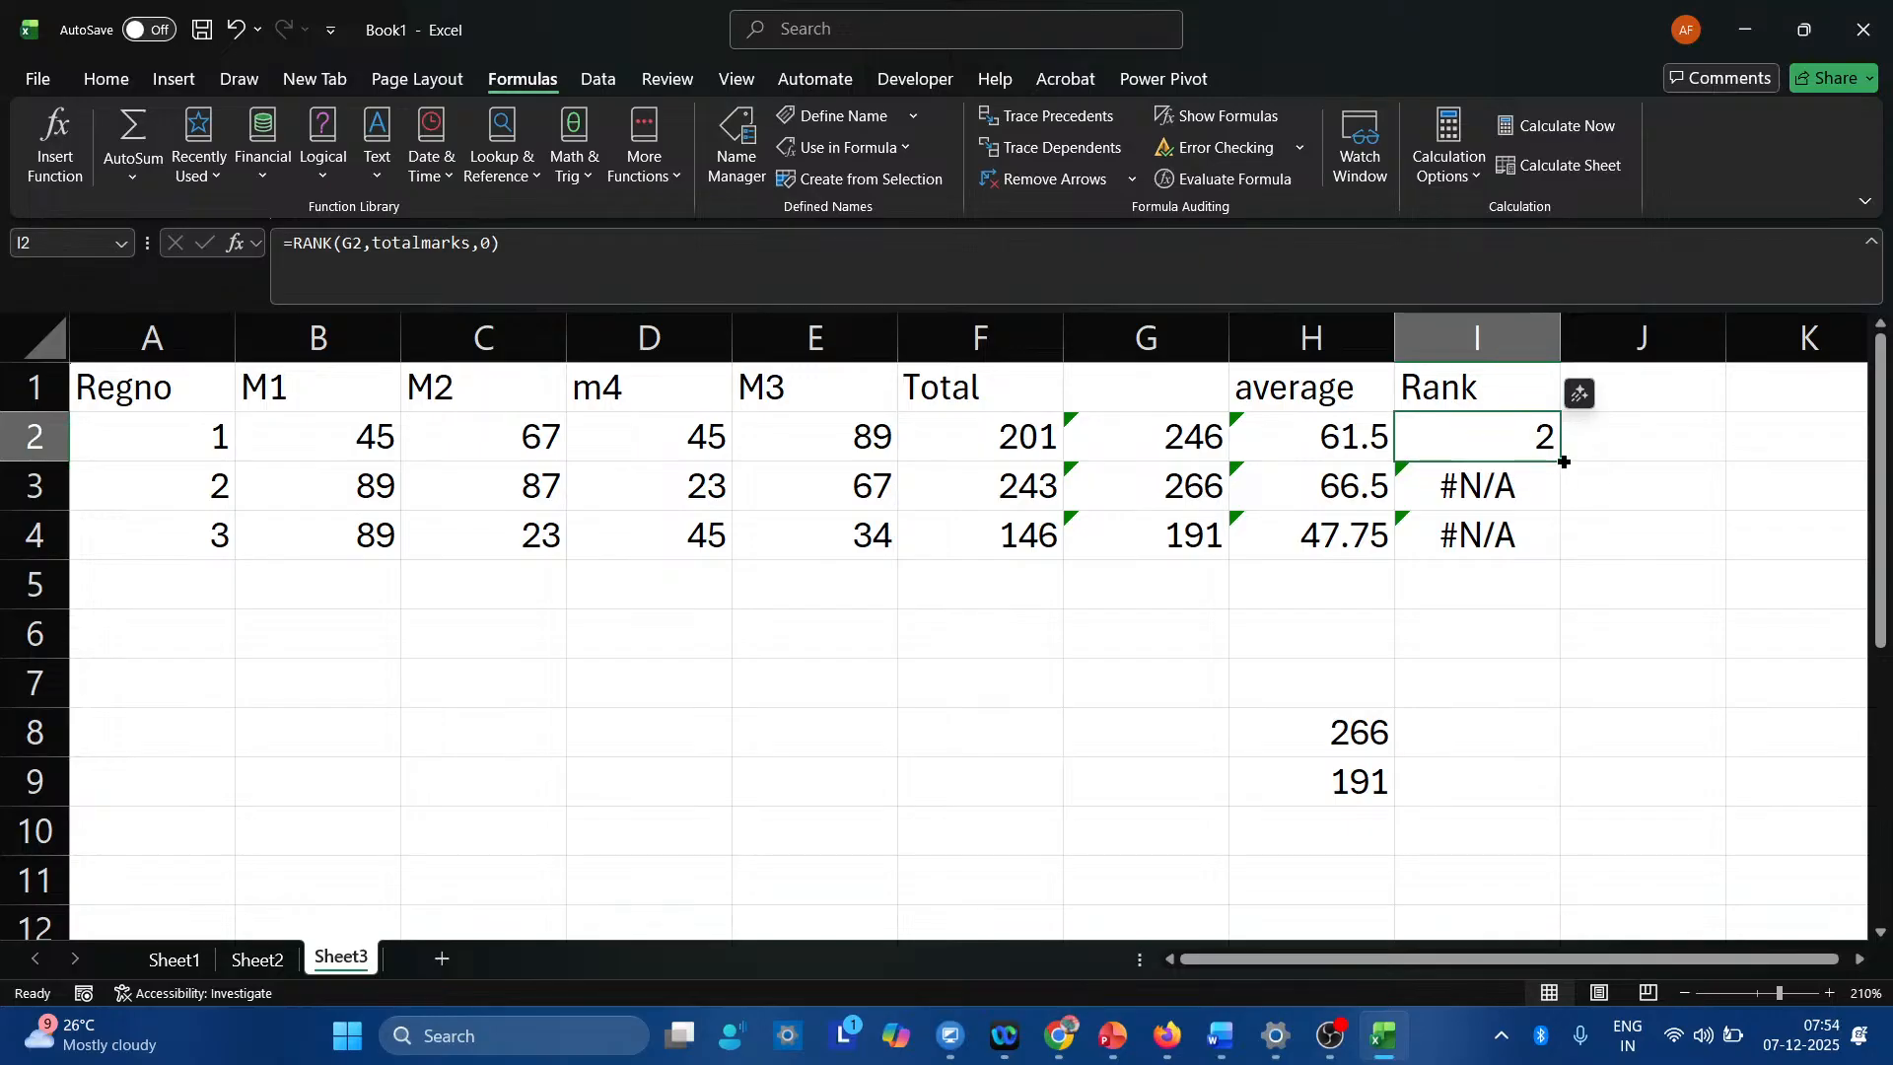
{"action": "left_click_drag", "start_coordinate": [1560, 463], "coordinate": [1563, 552]}
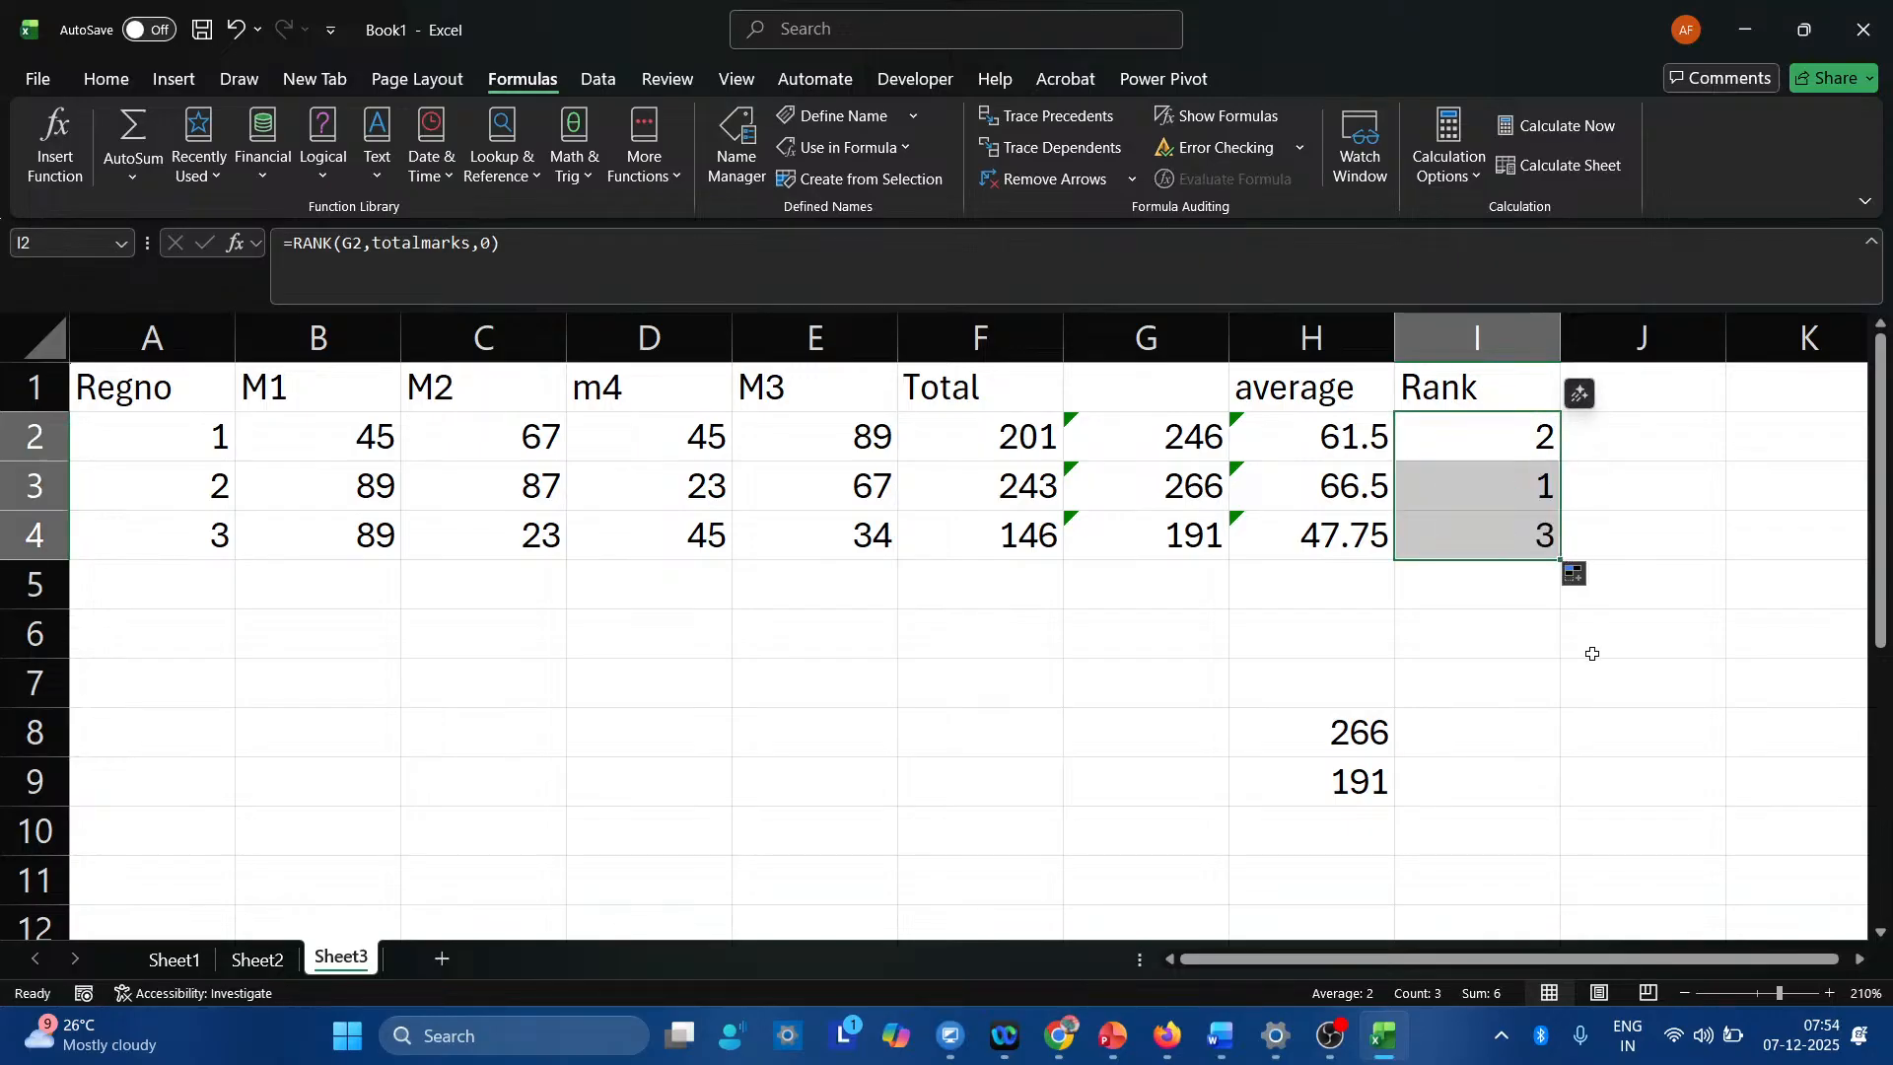
Set the M2 mark of Regno 1 in cell C2 to 100 to test the ranks.
{"action": "left_click", "coordinate": [559, 439]}
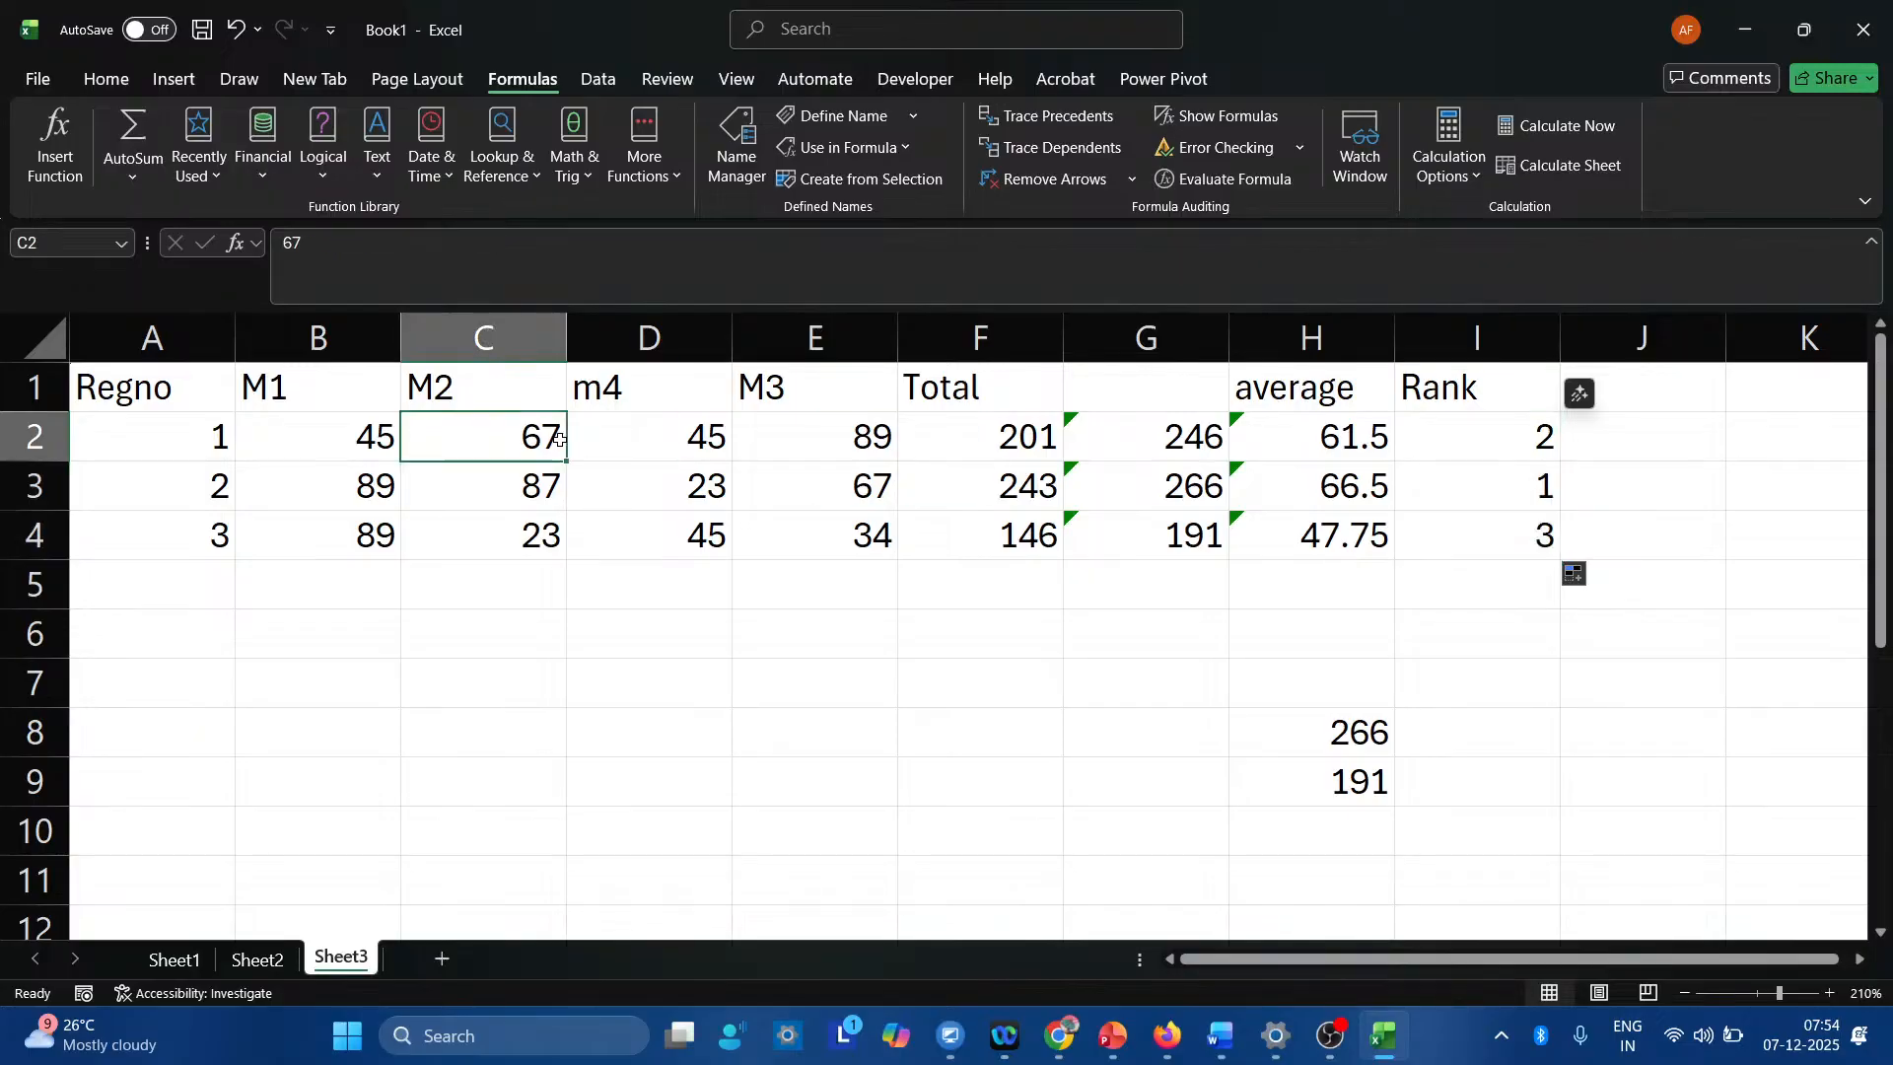
{"action": "type", "text": "100"}
{"action": "key", "text": "Return"}
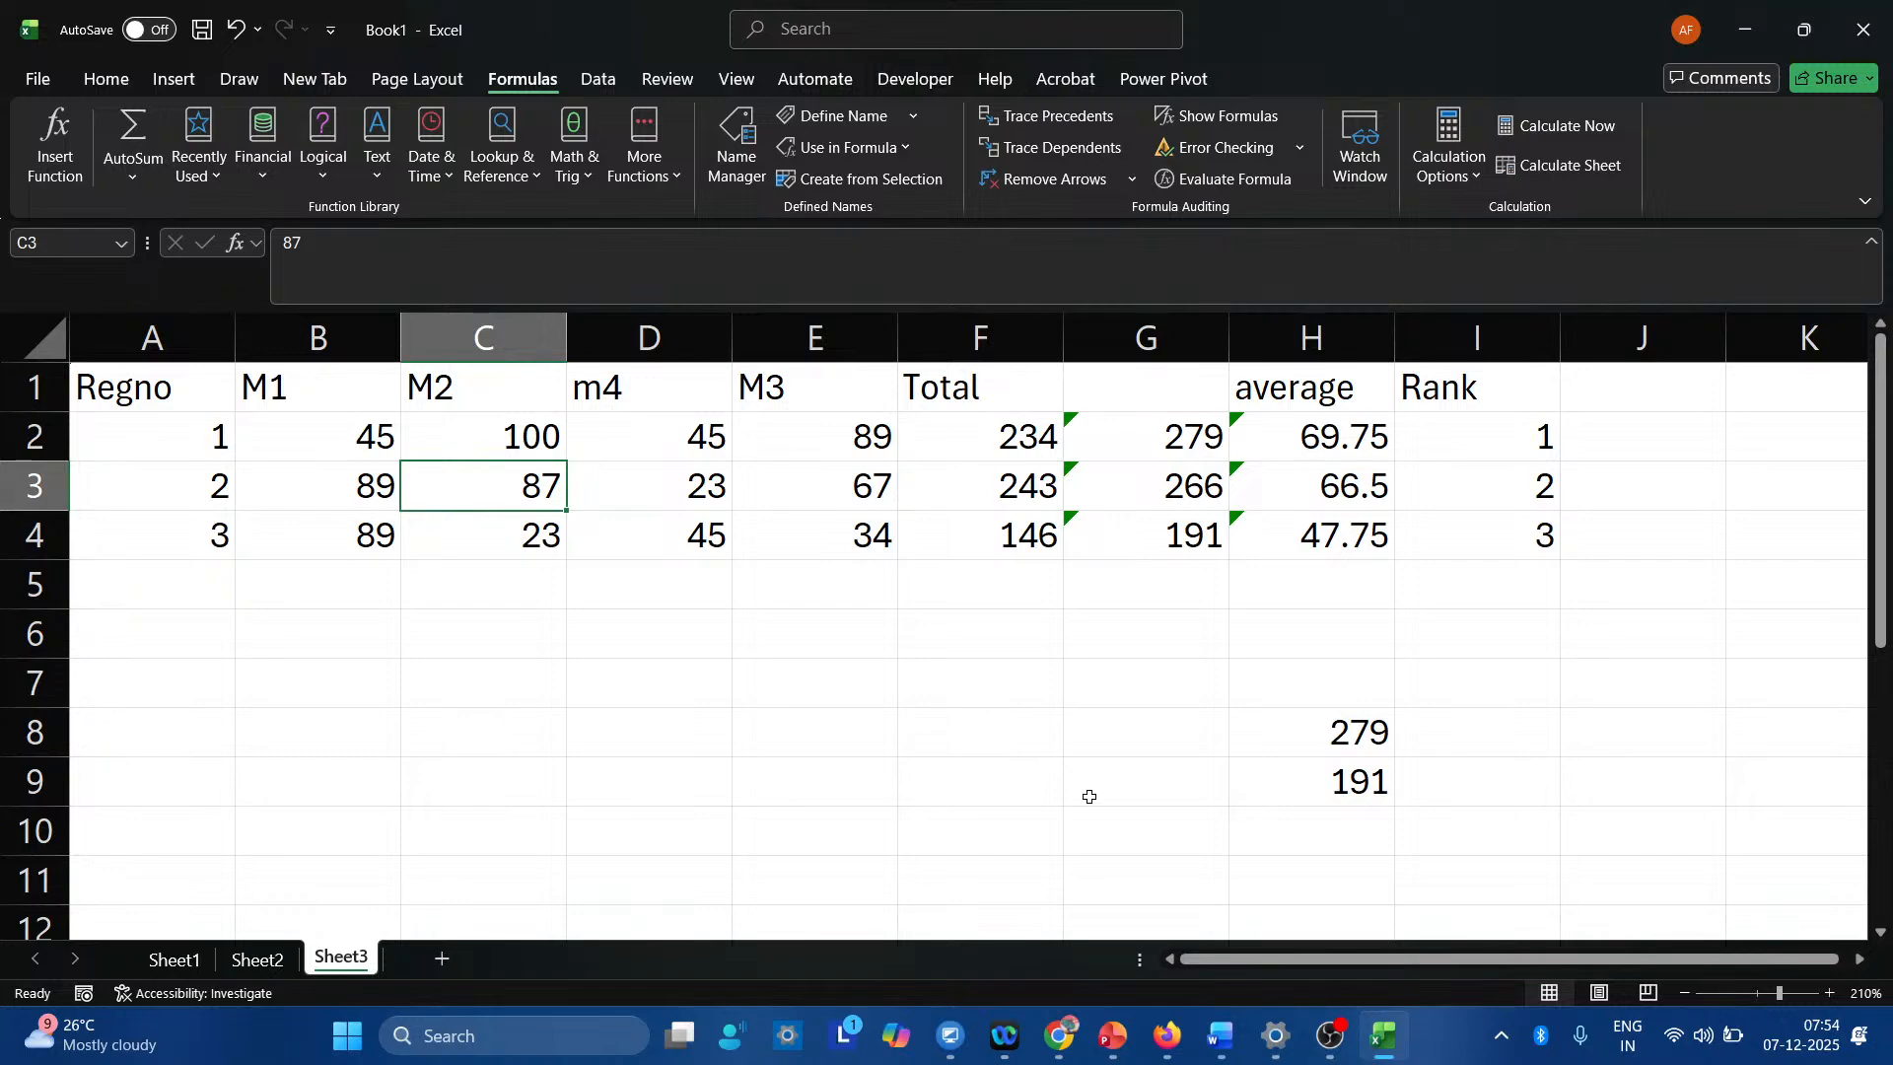
Check the range that the name totalmarks refers to in the Name Manager.
{"action": "key", "text": "ctrl+F3"}
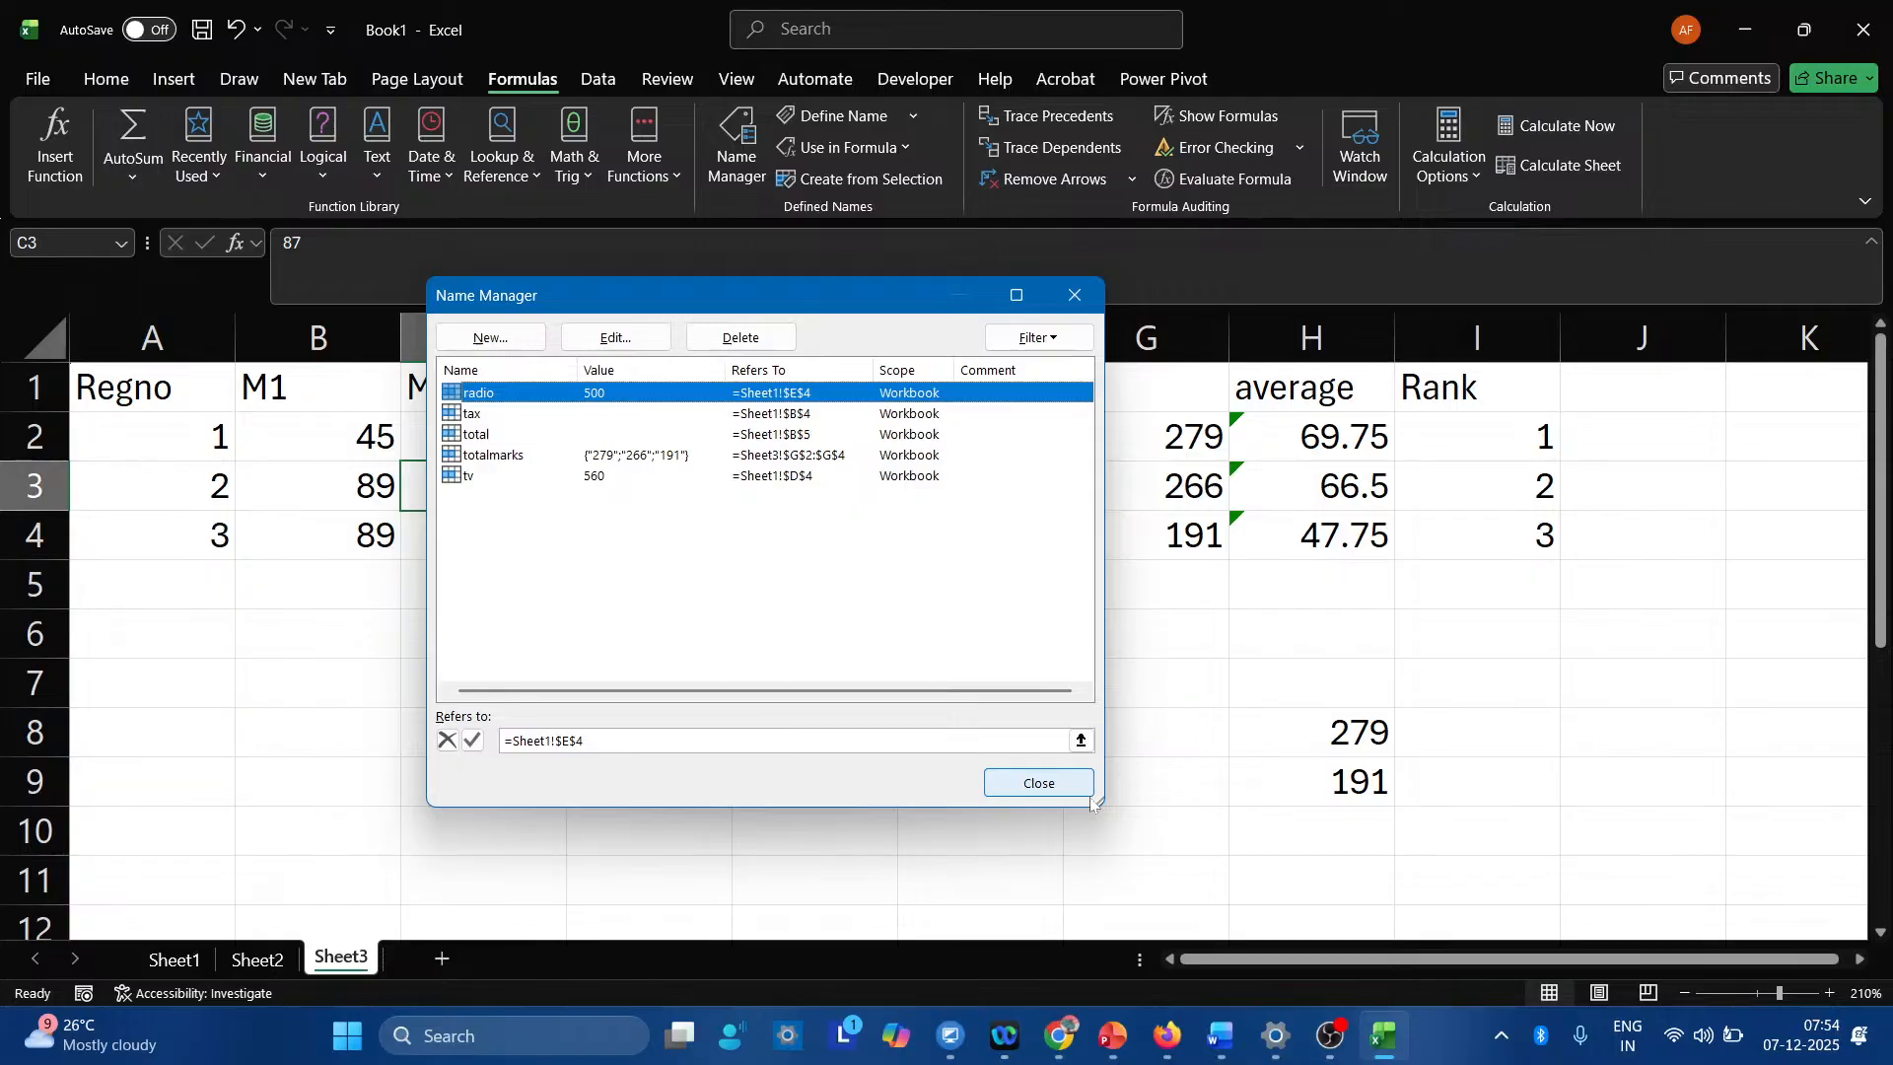
{"action": "left_click", "coordinate": [502, 457]}
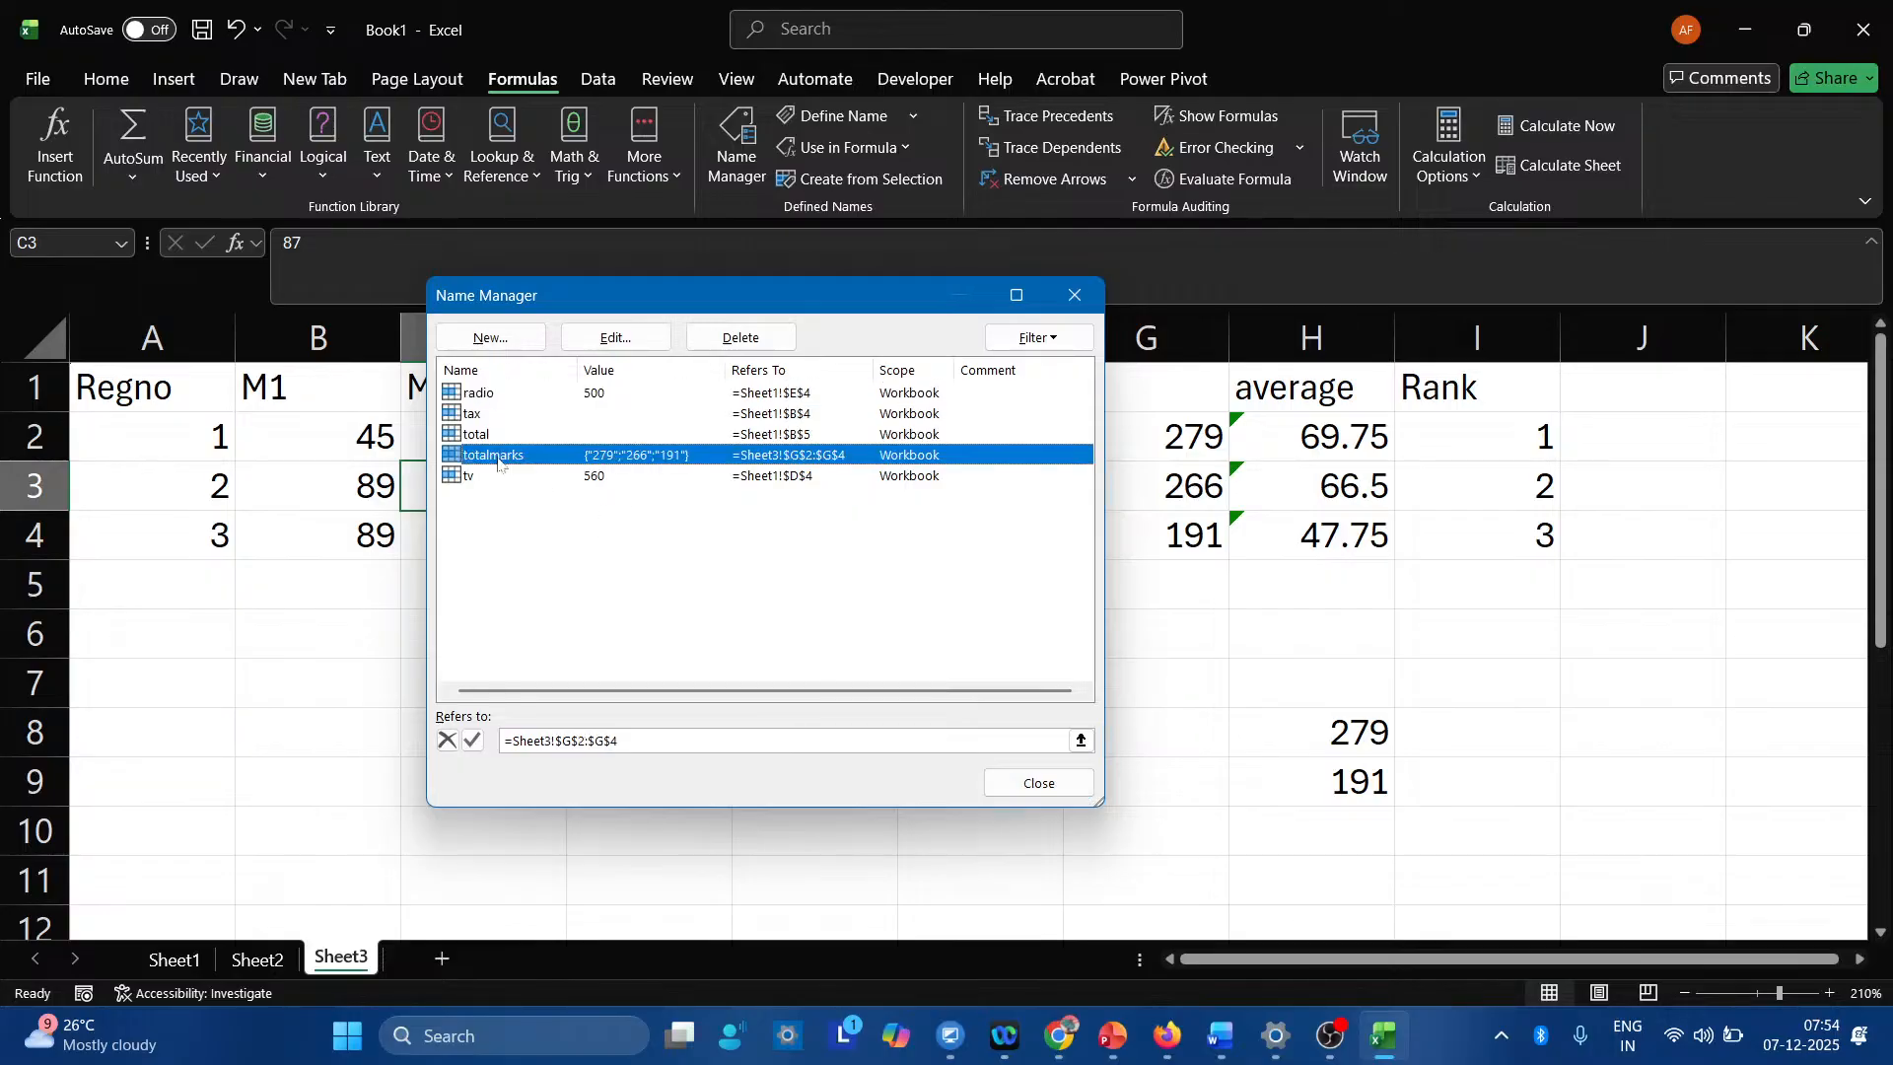
{"action": "left_click", "coordinate": [1043, 781]}
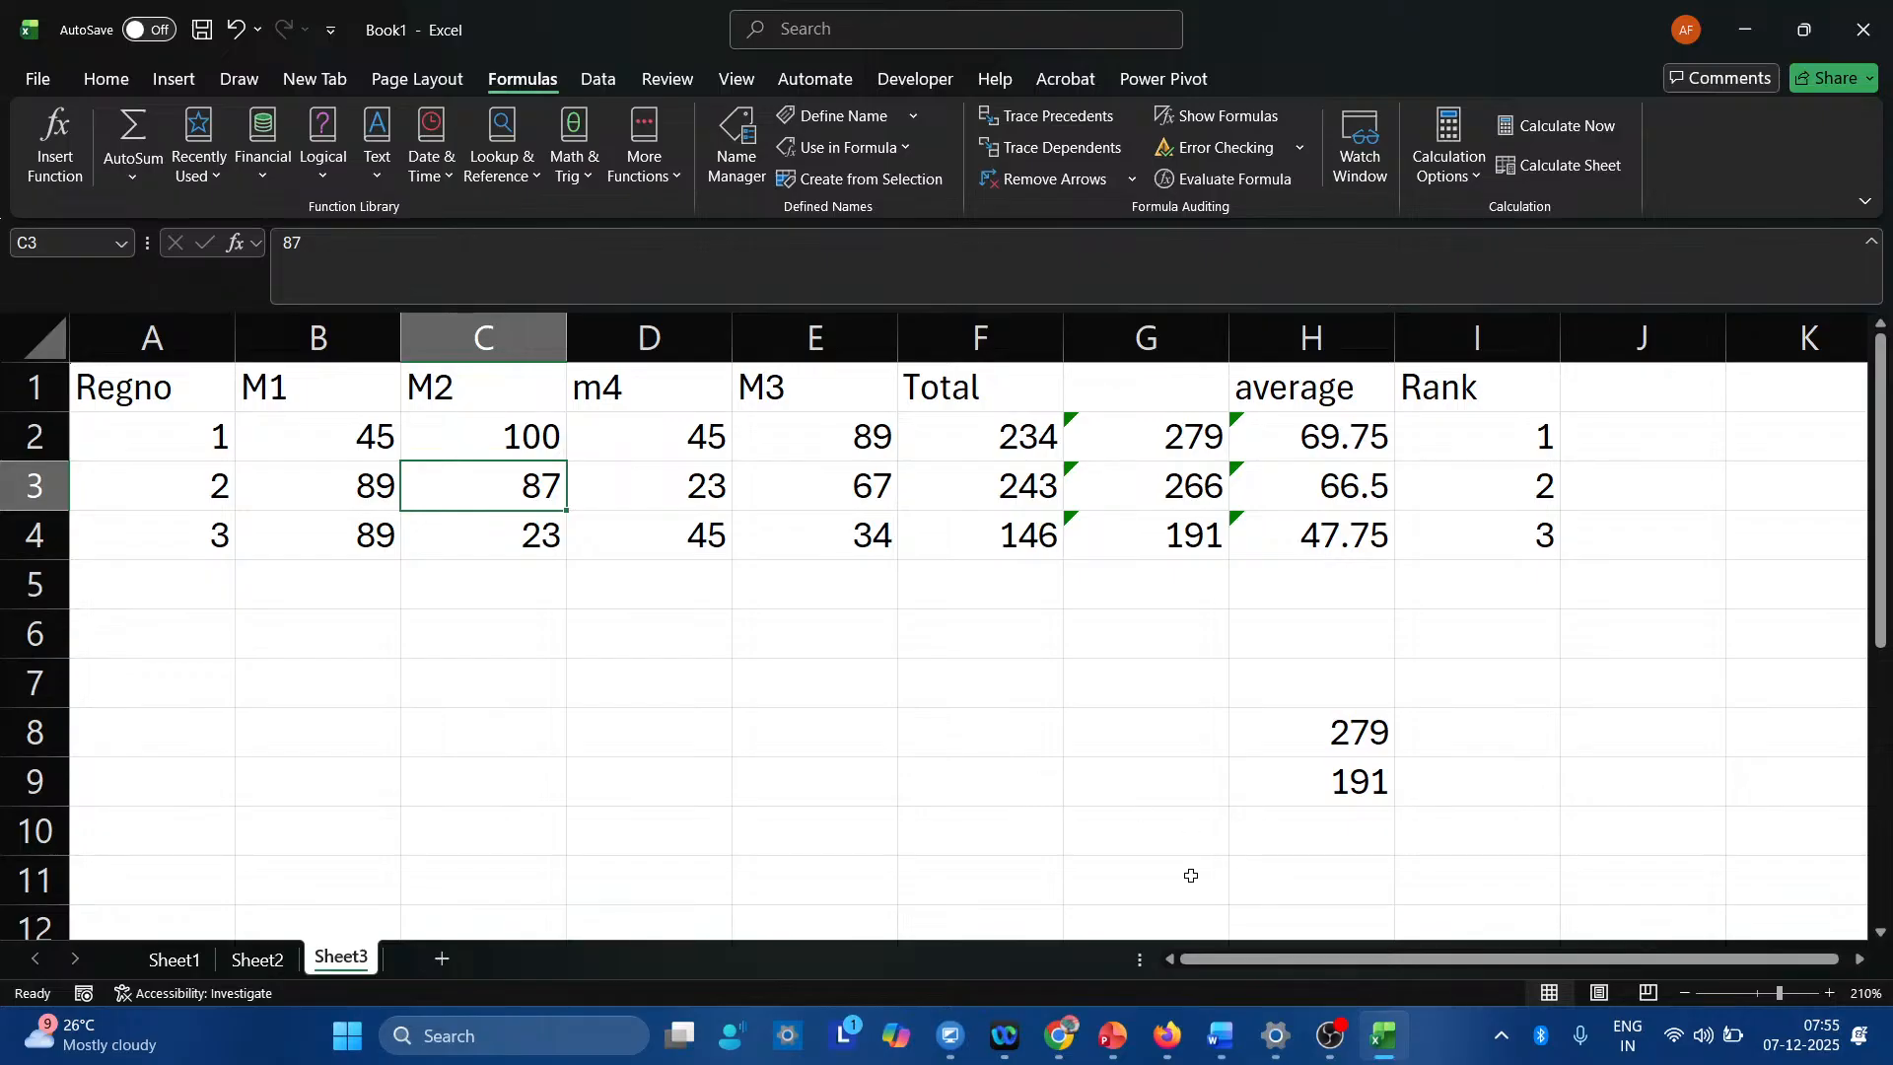
Select the marks range B1:E4, insert a macro sheet into the workbook, and return to Sheet3.
{"action": "left_click", "coordinate": [977, 778]}
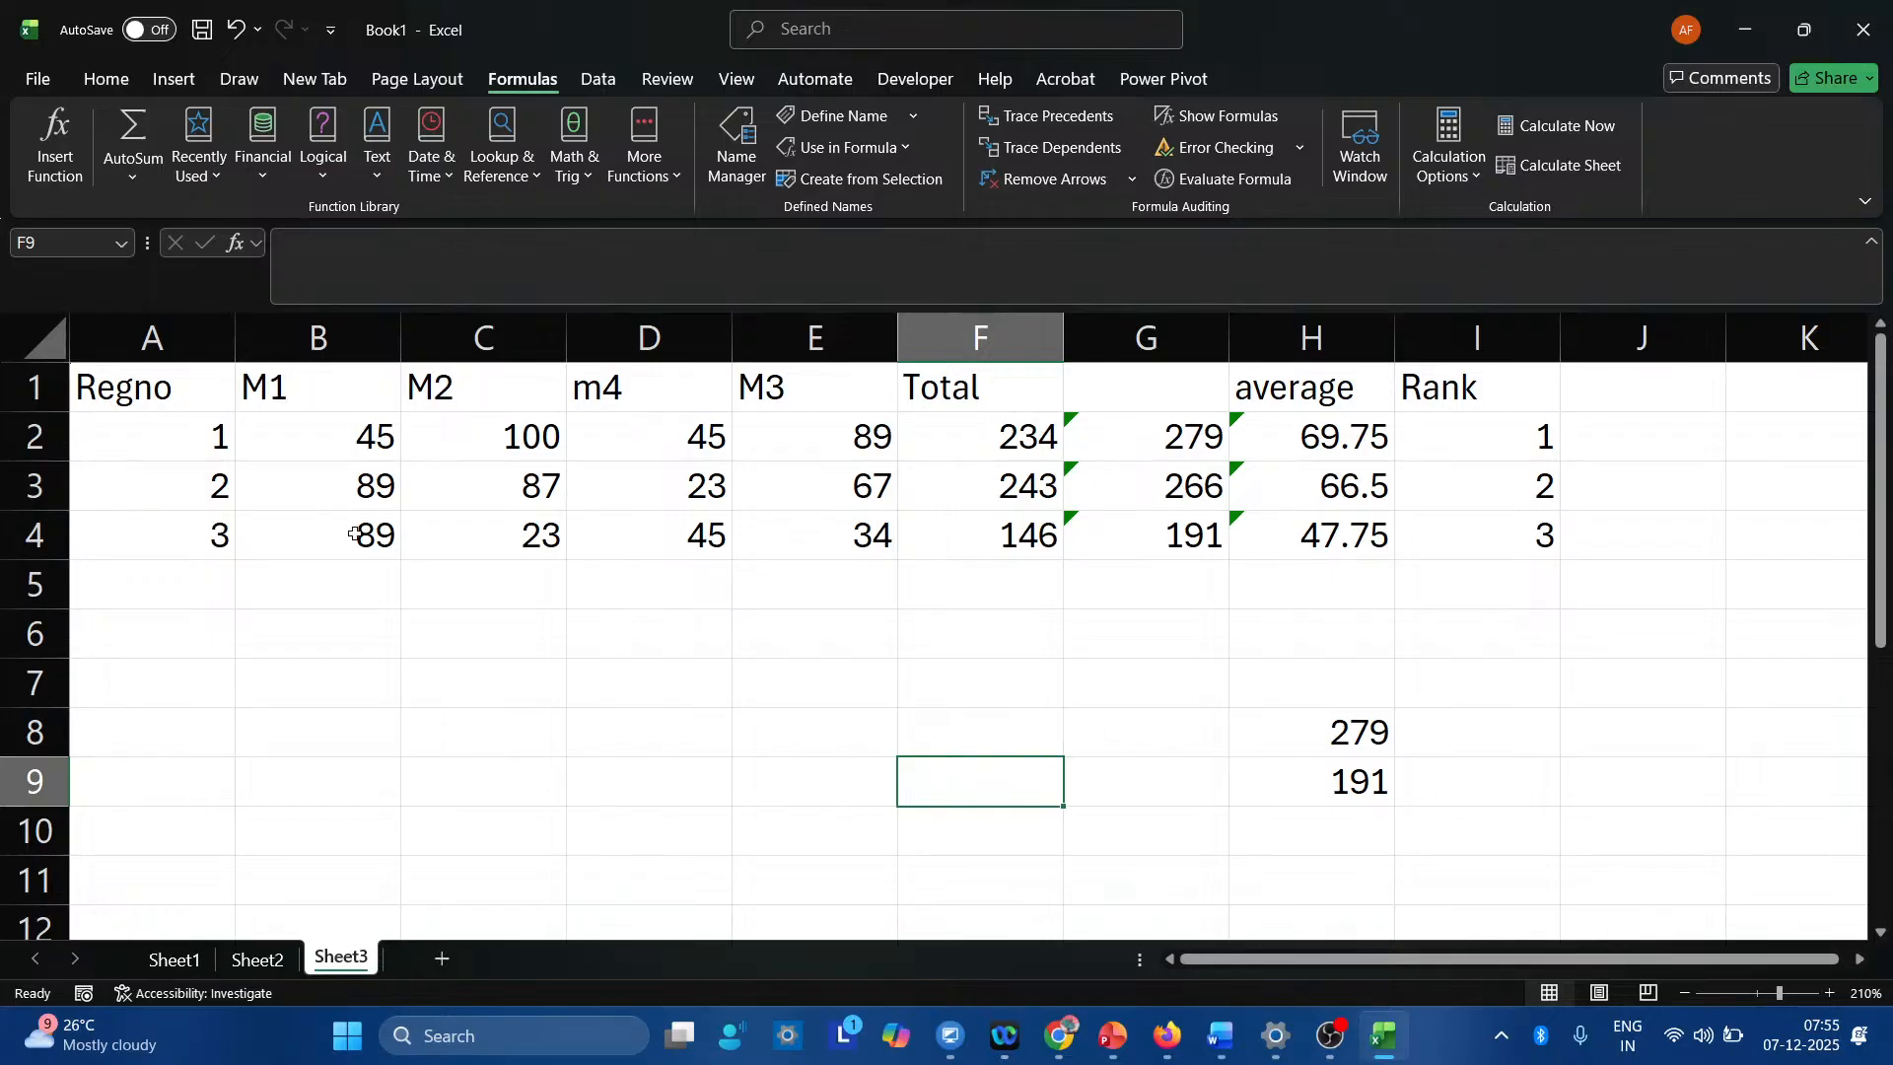
{"action": "left_click", "coordinate": [399, 394]}
{"action": "left_click_drag", "start_coordinate": [402, 394], "coordinate": [766, 531]}
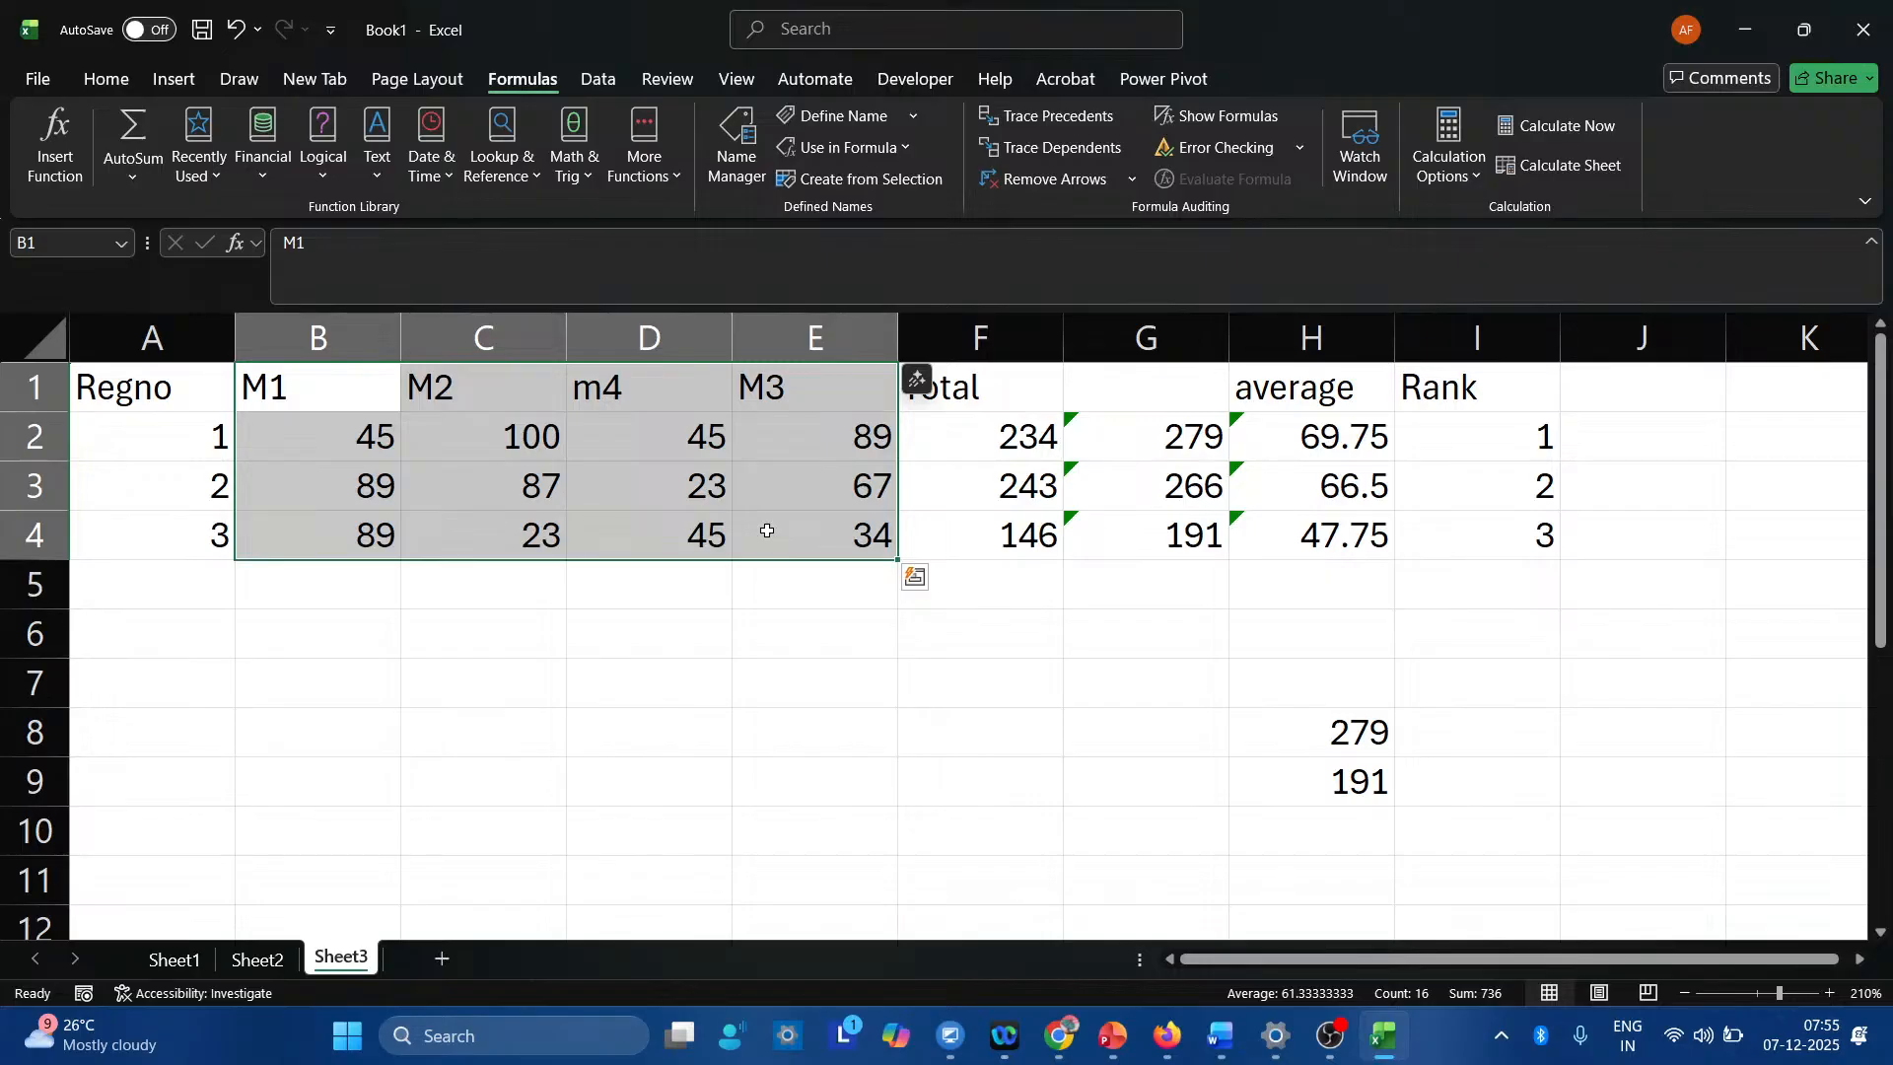
{"action": "key", "text": "ctrl+F11"}
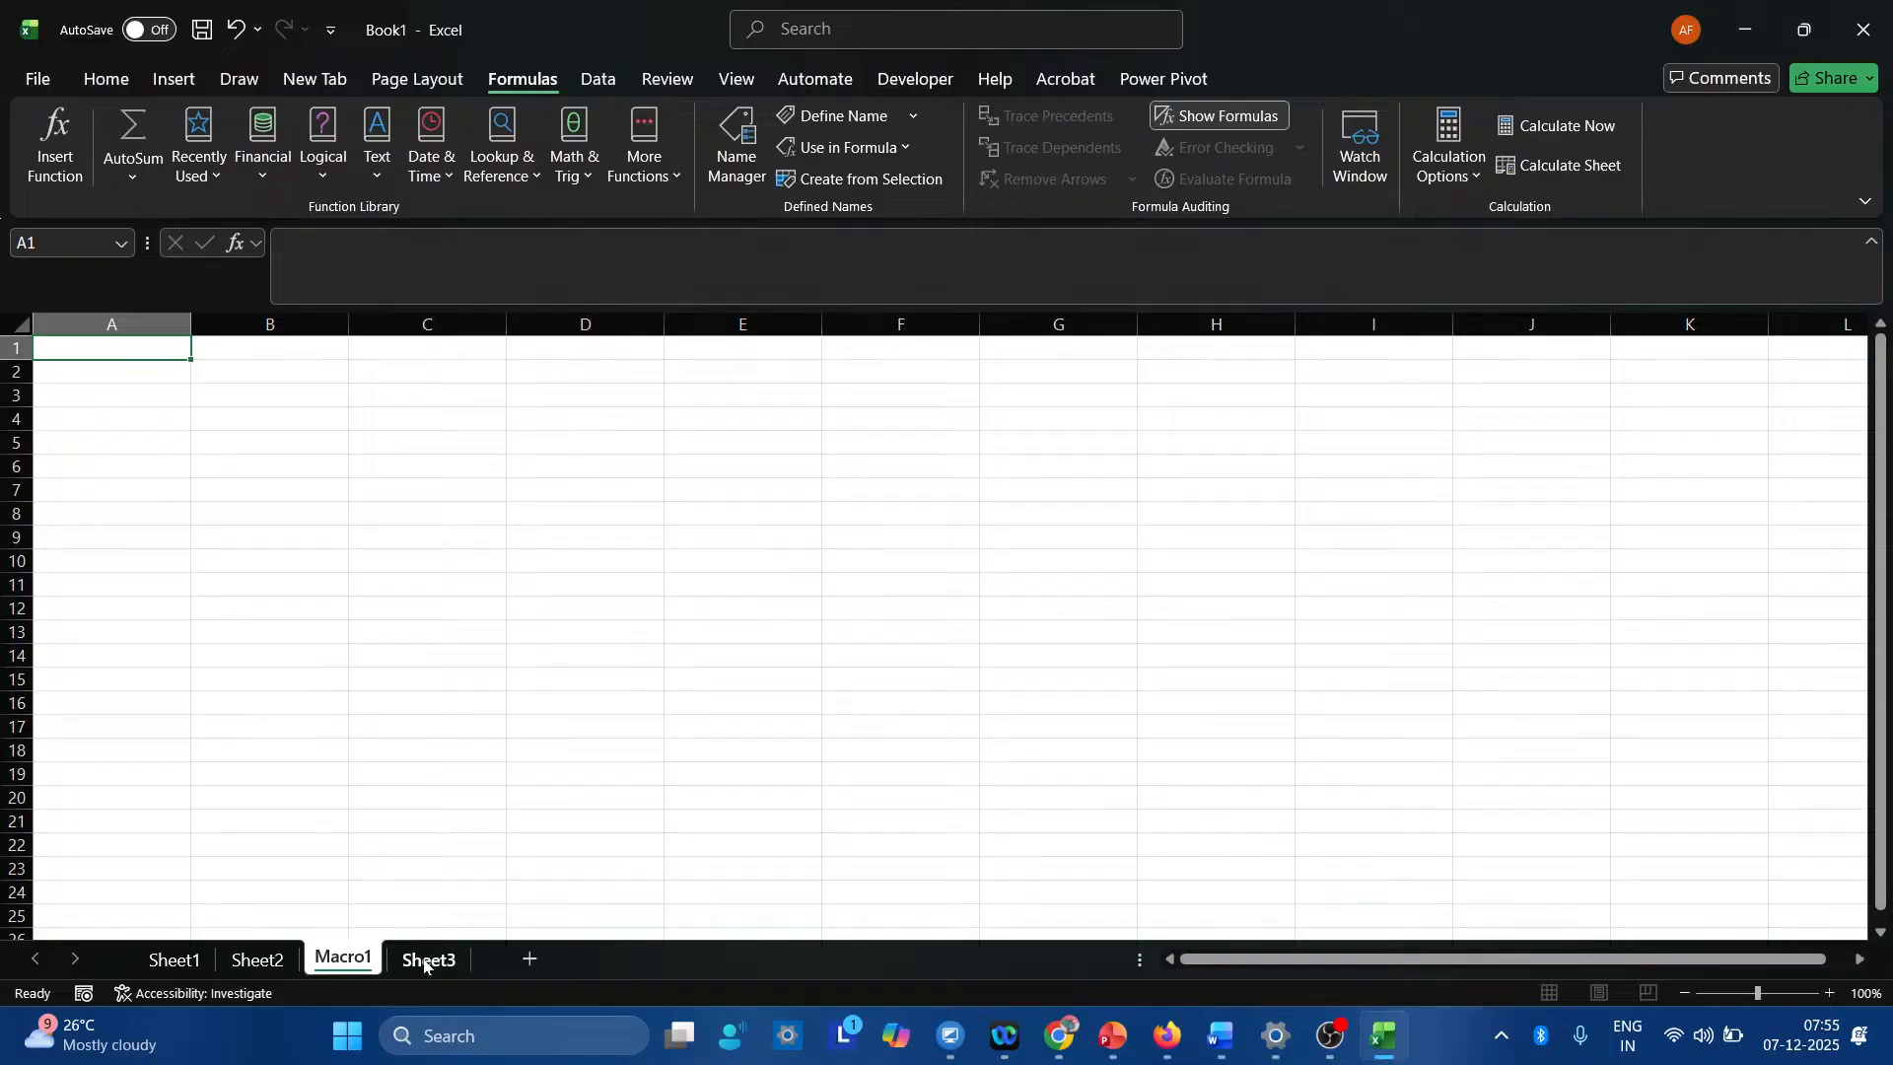
{"action": "key", "text": "ctrl+Page_Up"}
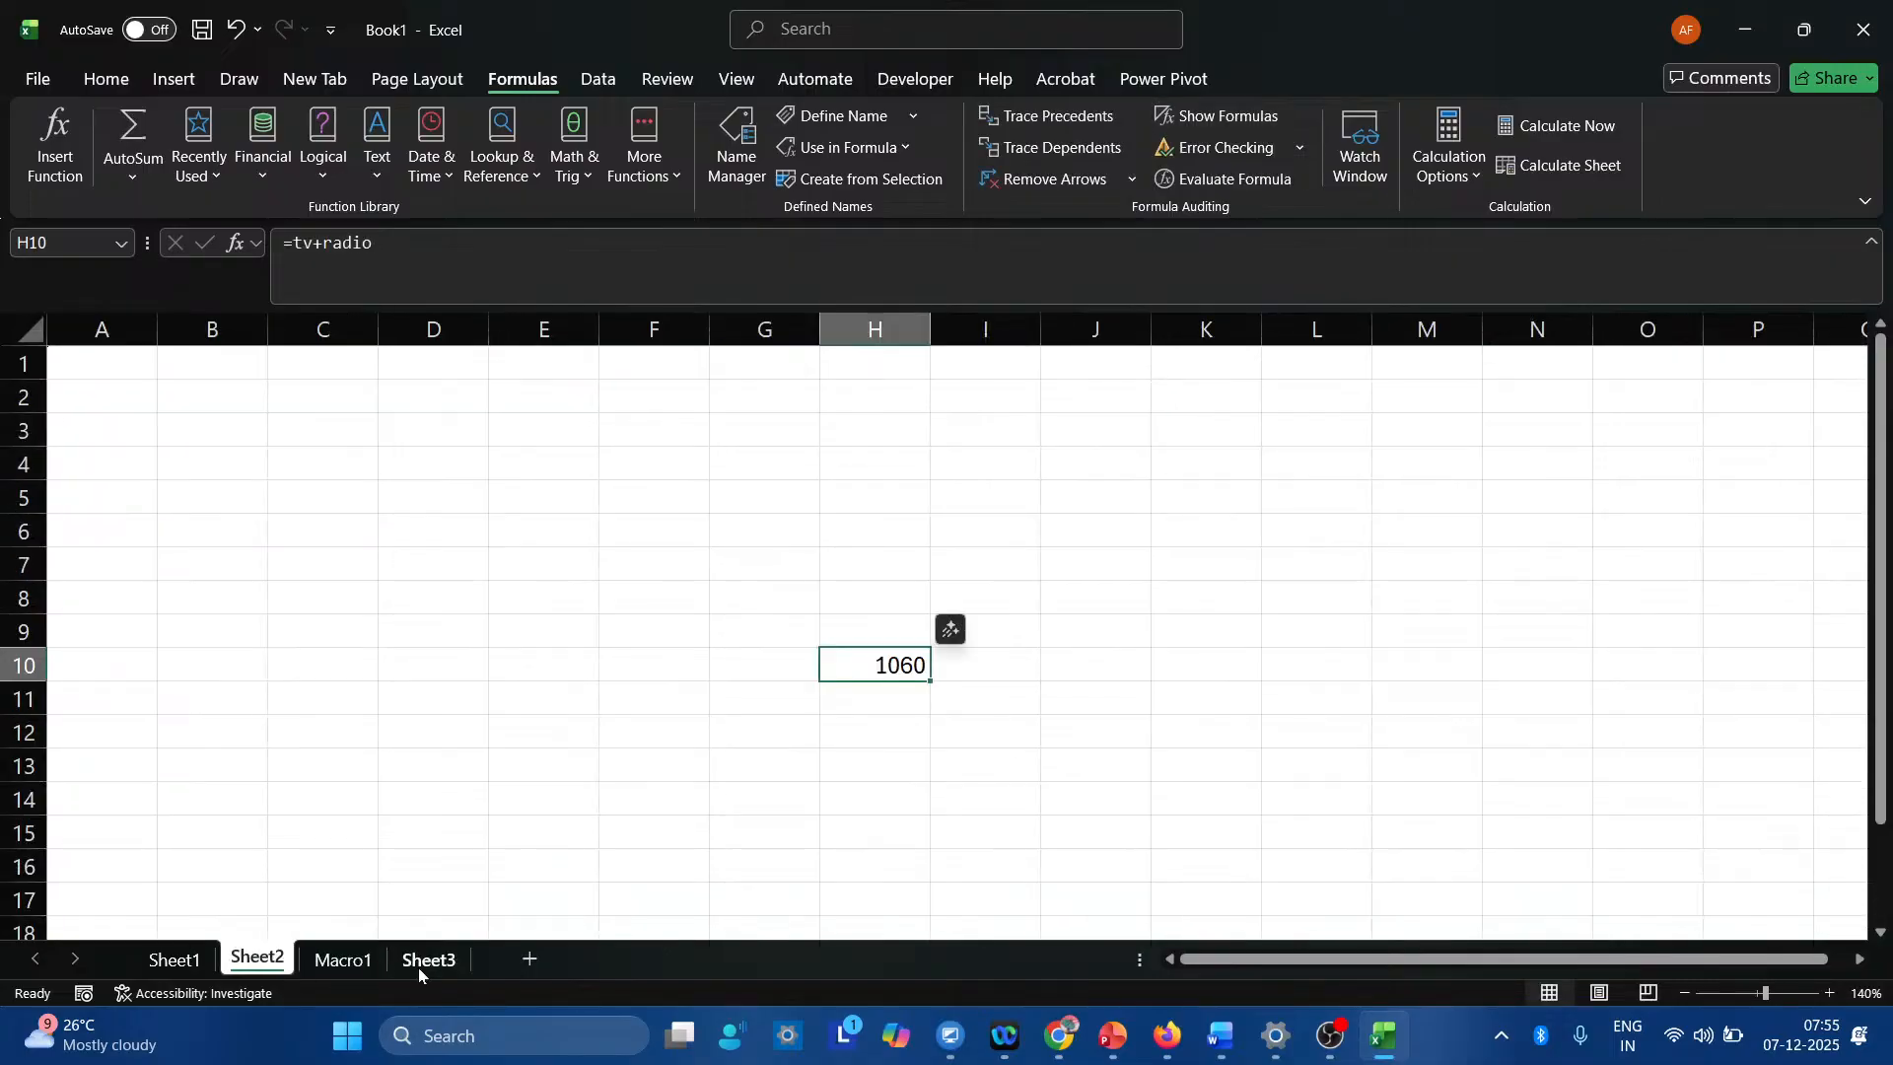
{"action": "left_click", "coordinate": [418, 967]}
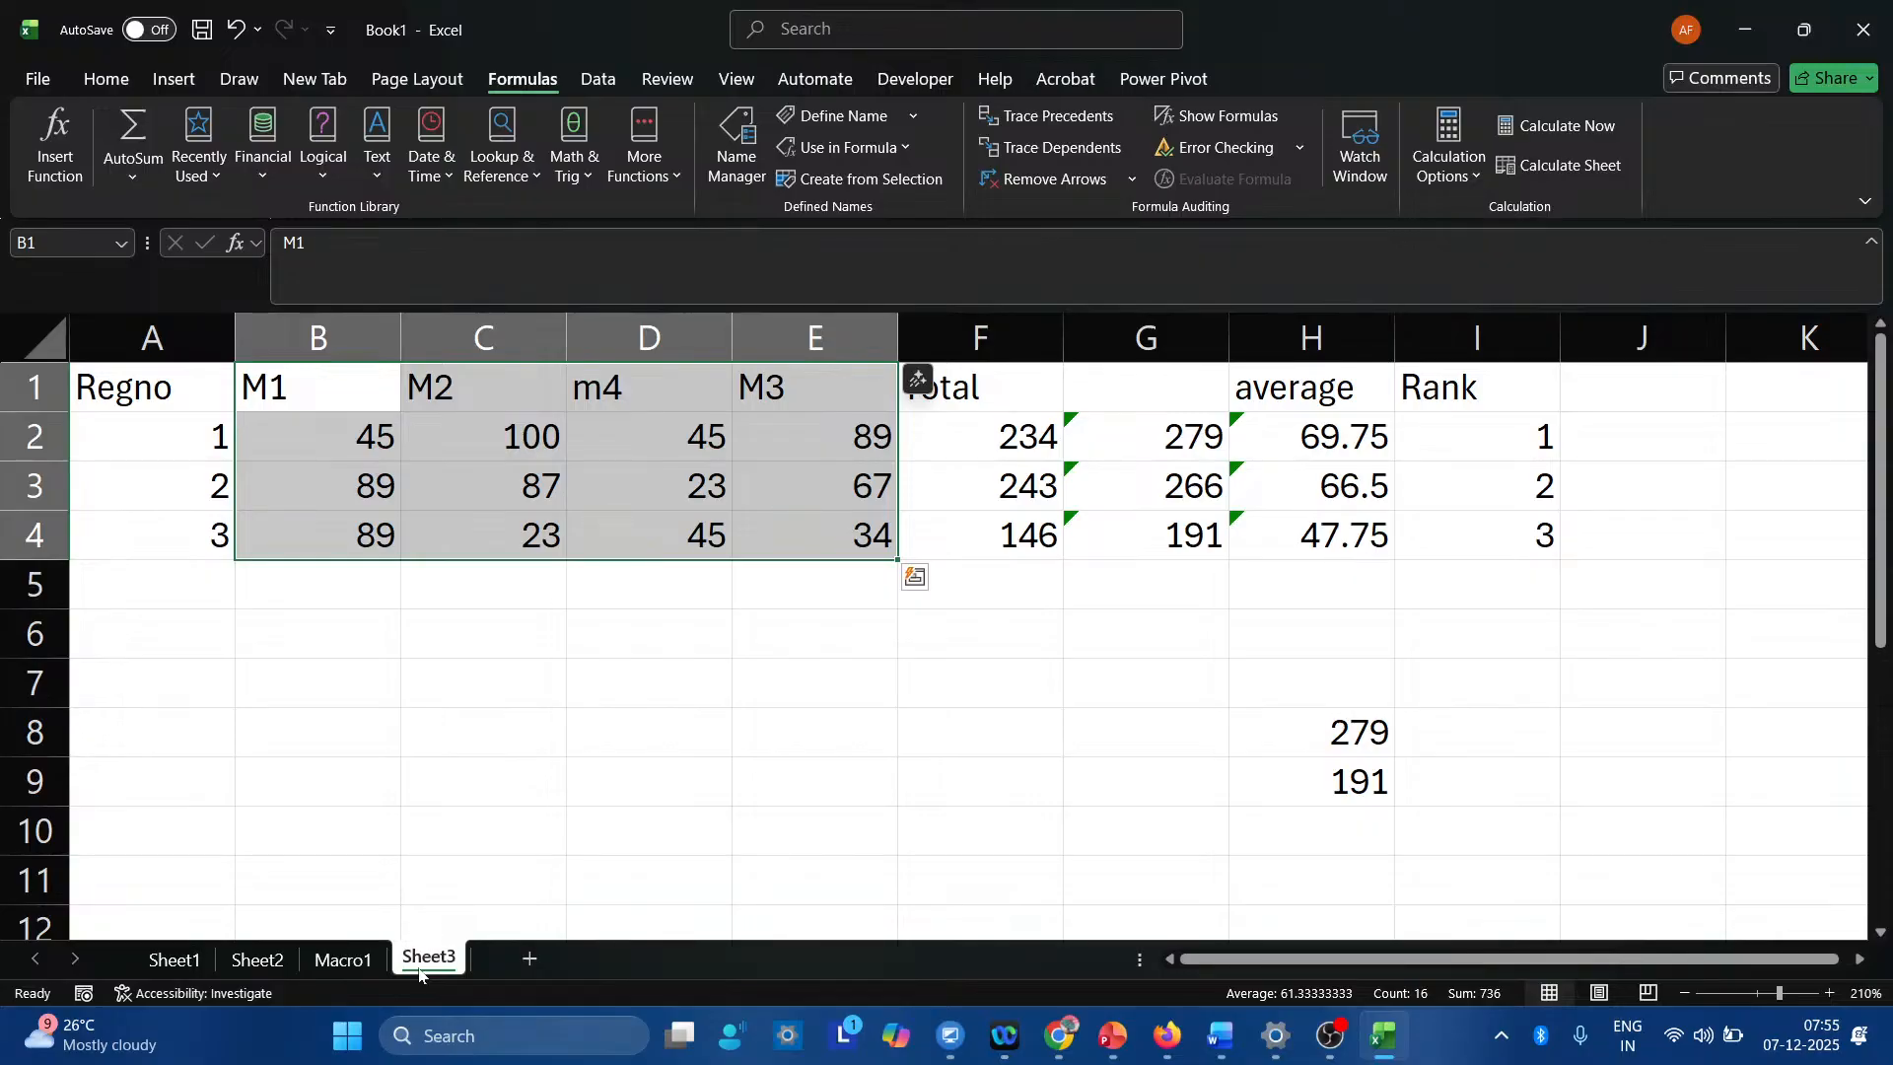
Insert a Clustered Column chart of the selected marks using Quick Analysis and its further recommended charts.
{"action": "key", "text": "ctrl+q"}
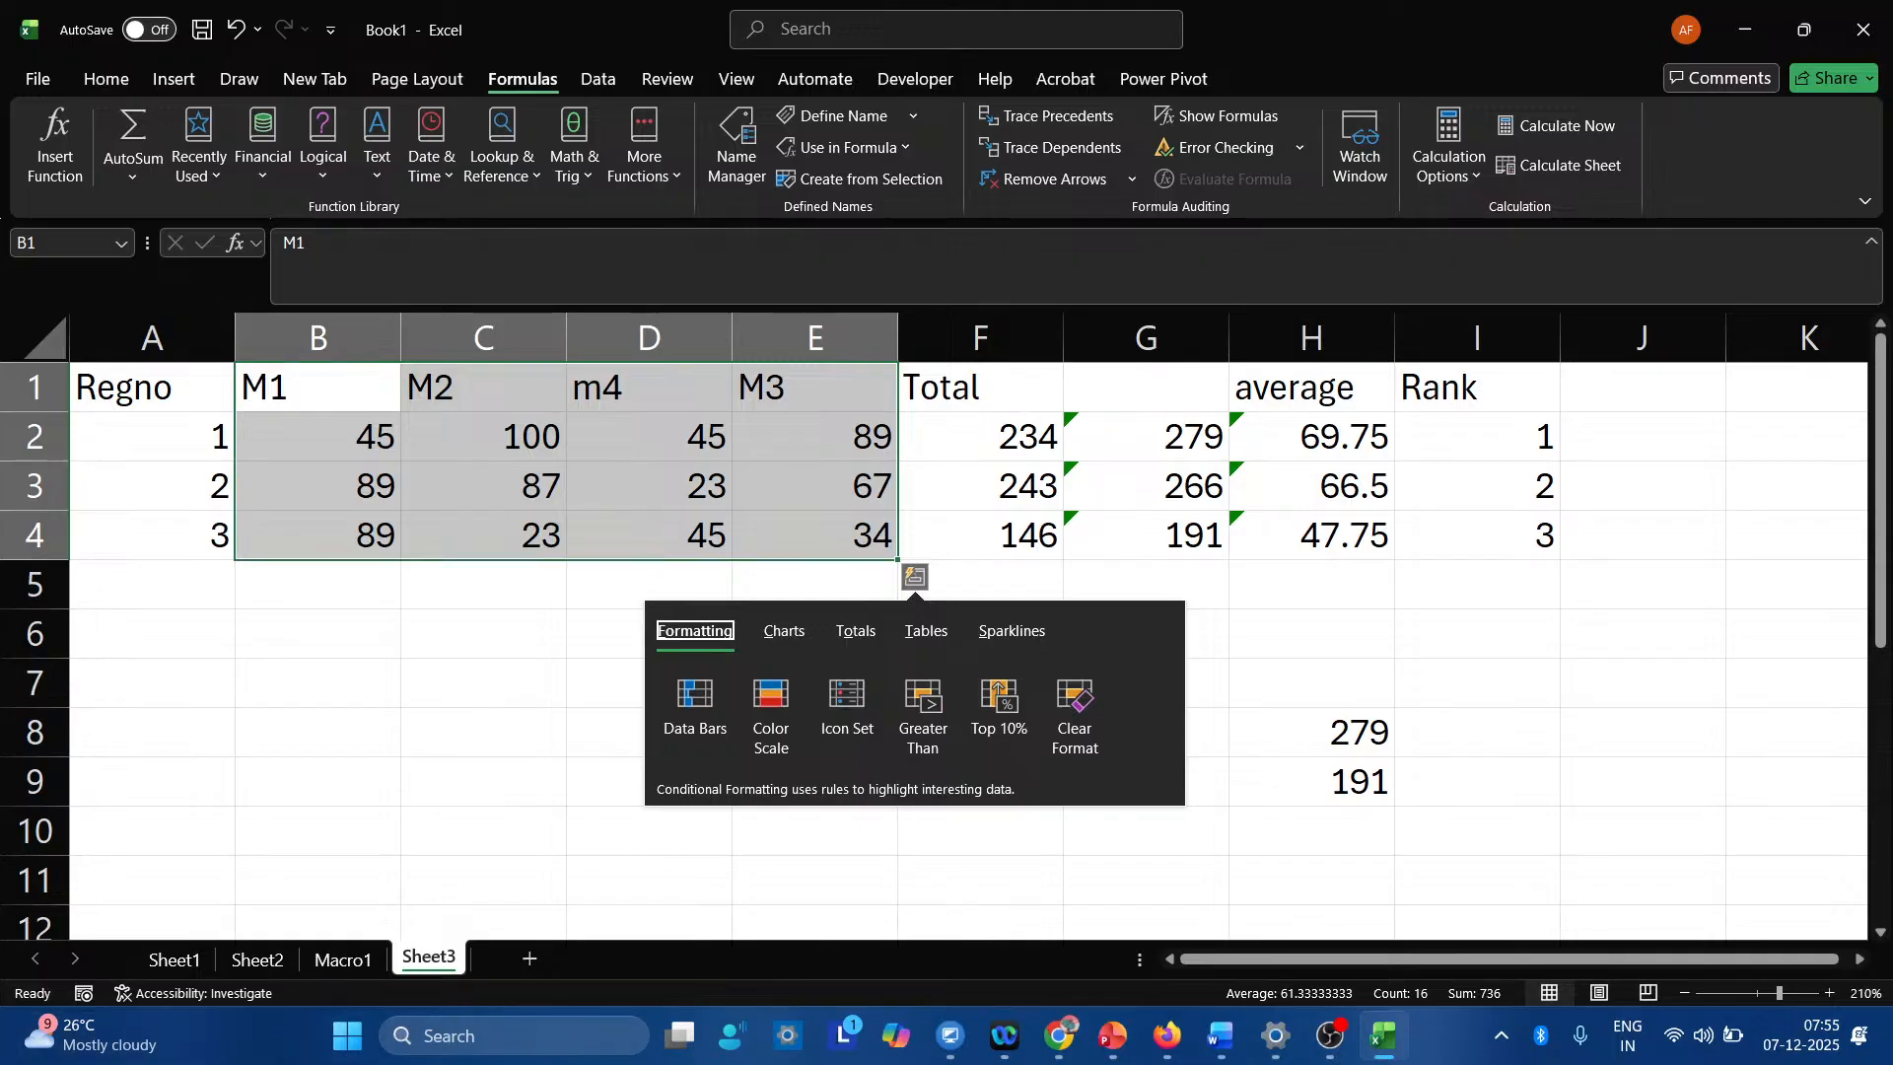
{"action": "left_click", "coordinate": [778, 637]}
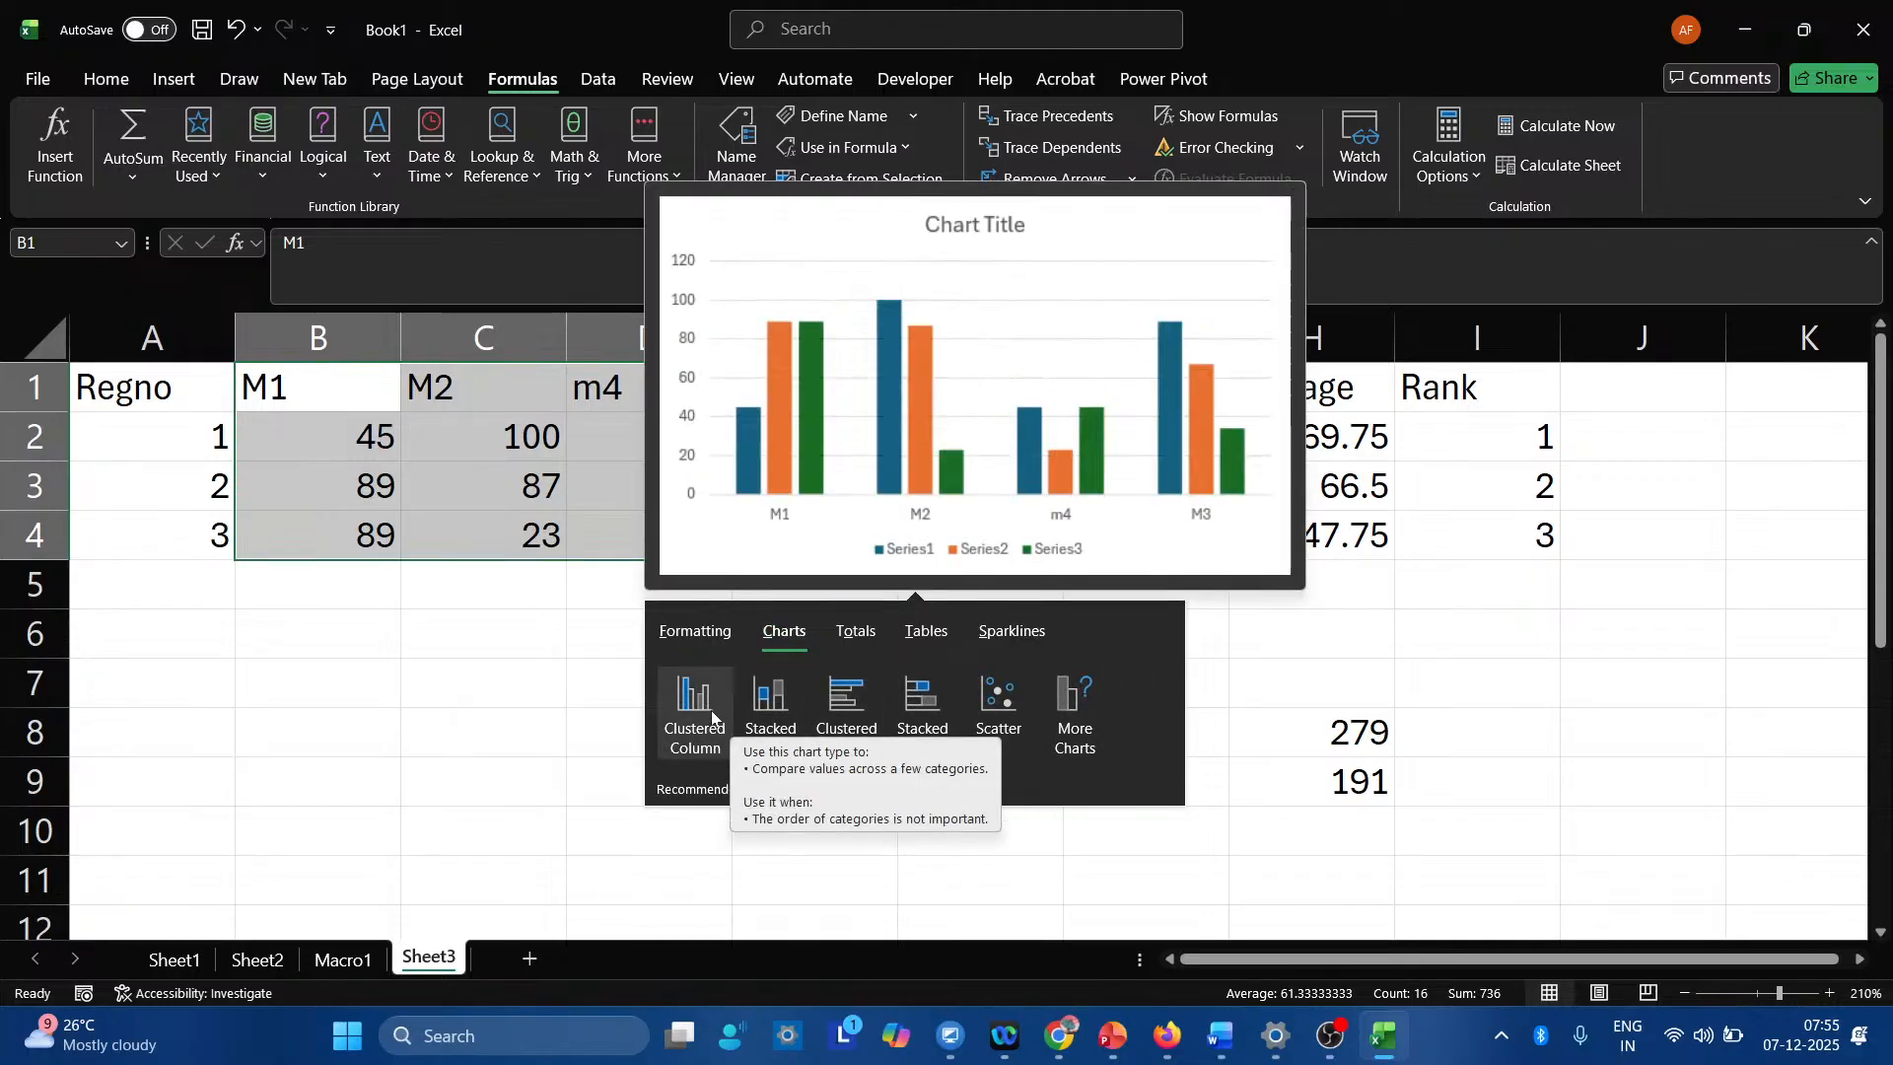
{"action": "left_click", "coordinate": [1091, 702]}
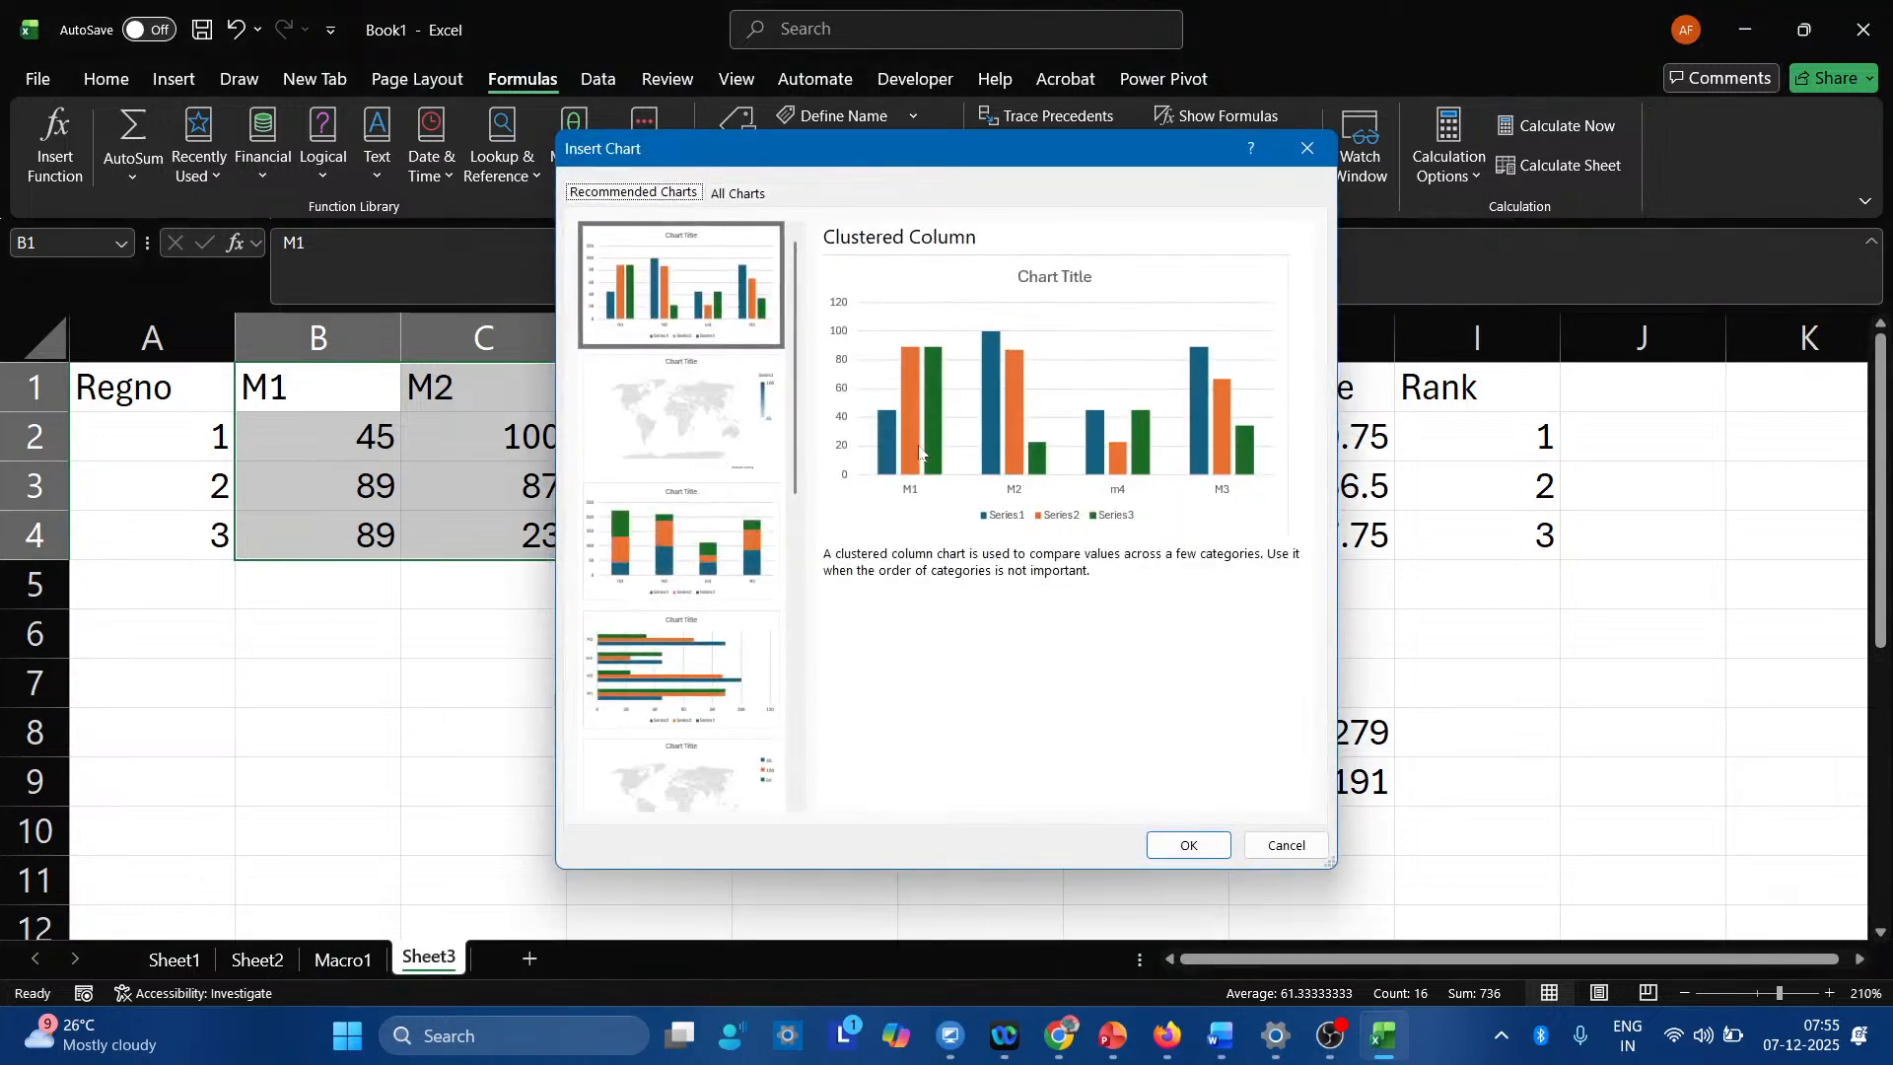
{"action": "left_click", "coordinate": [1188, 845]}
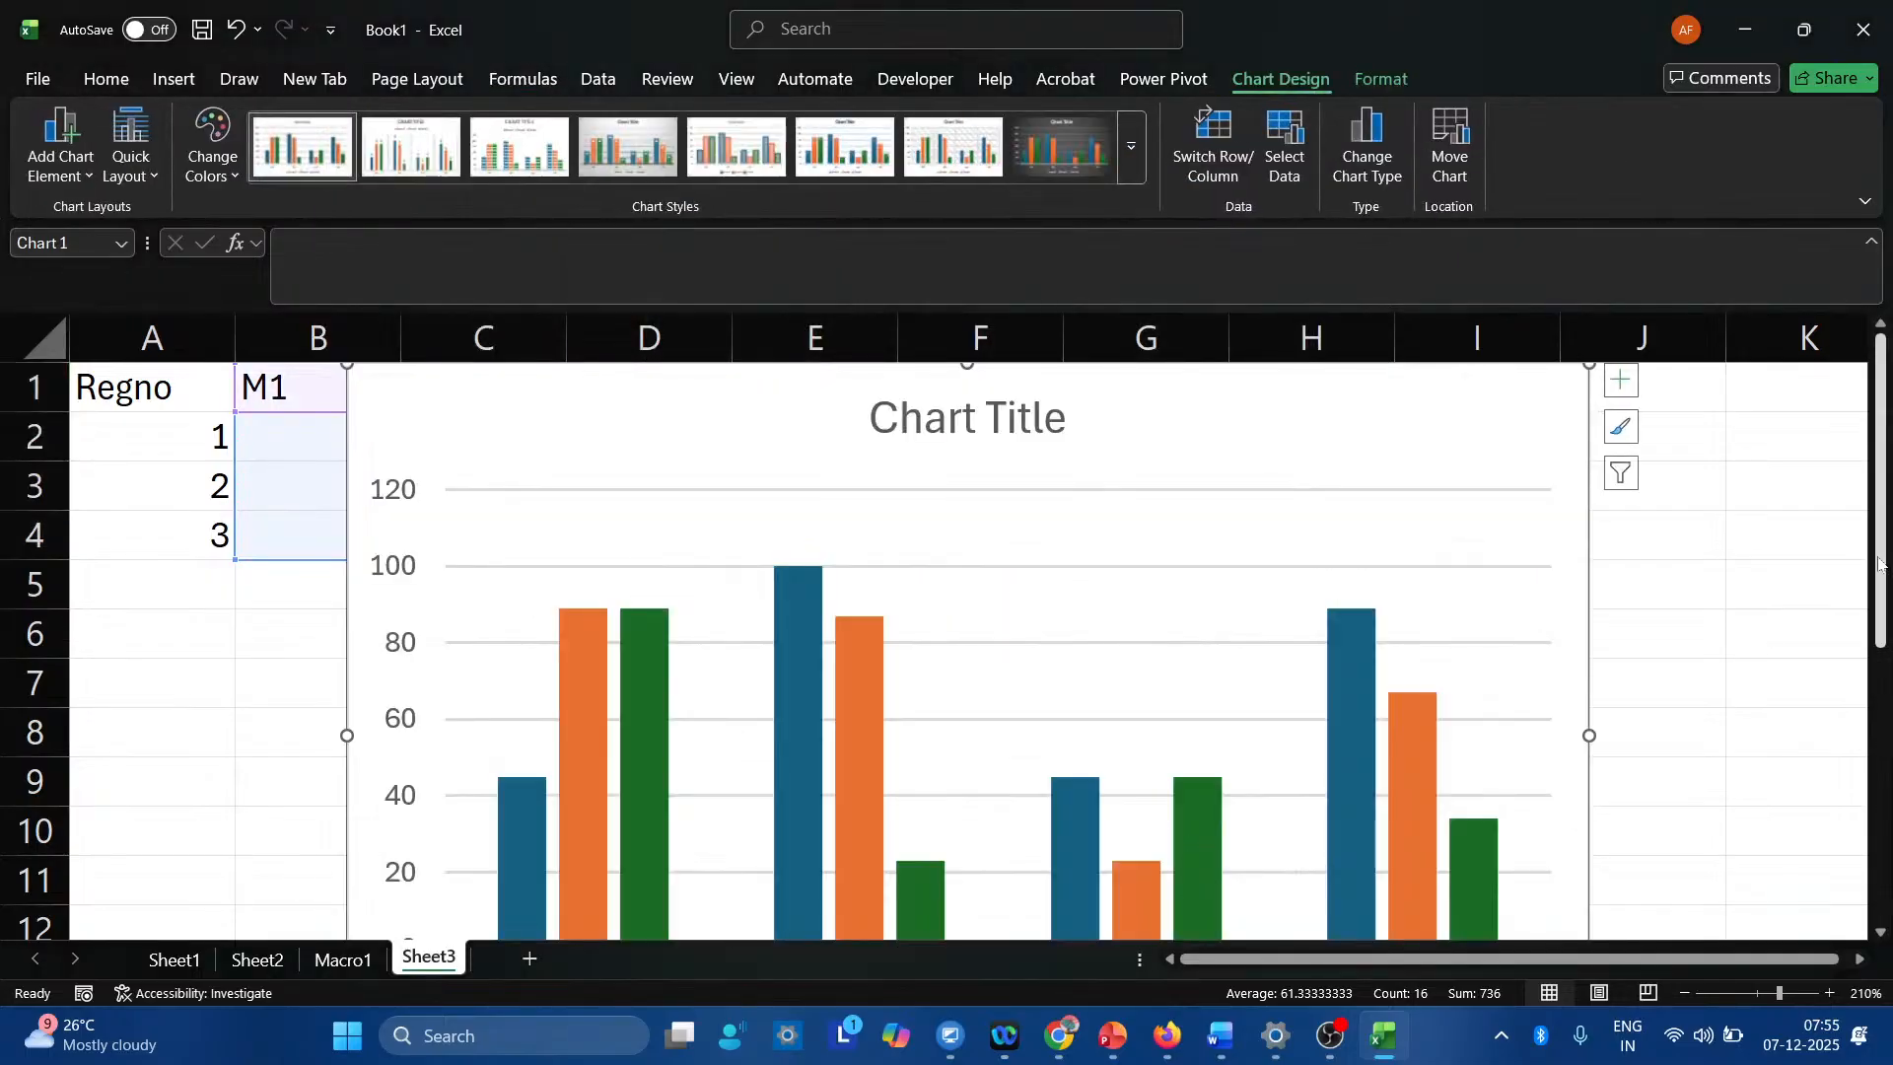
Move the column chart to a new sheet named Chart1, and compare it with the data on Sheet3.
{"action": "left_click_drag", "start_coordinate": [1880, 562], "coordinate": [1880, 566]}
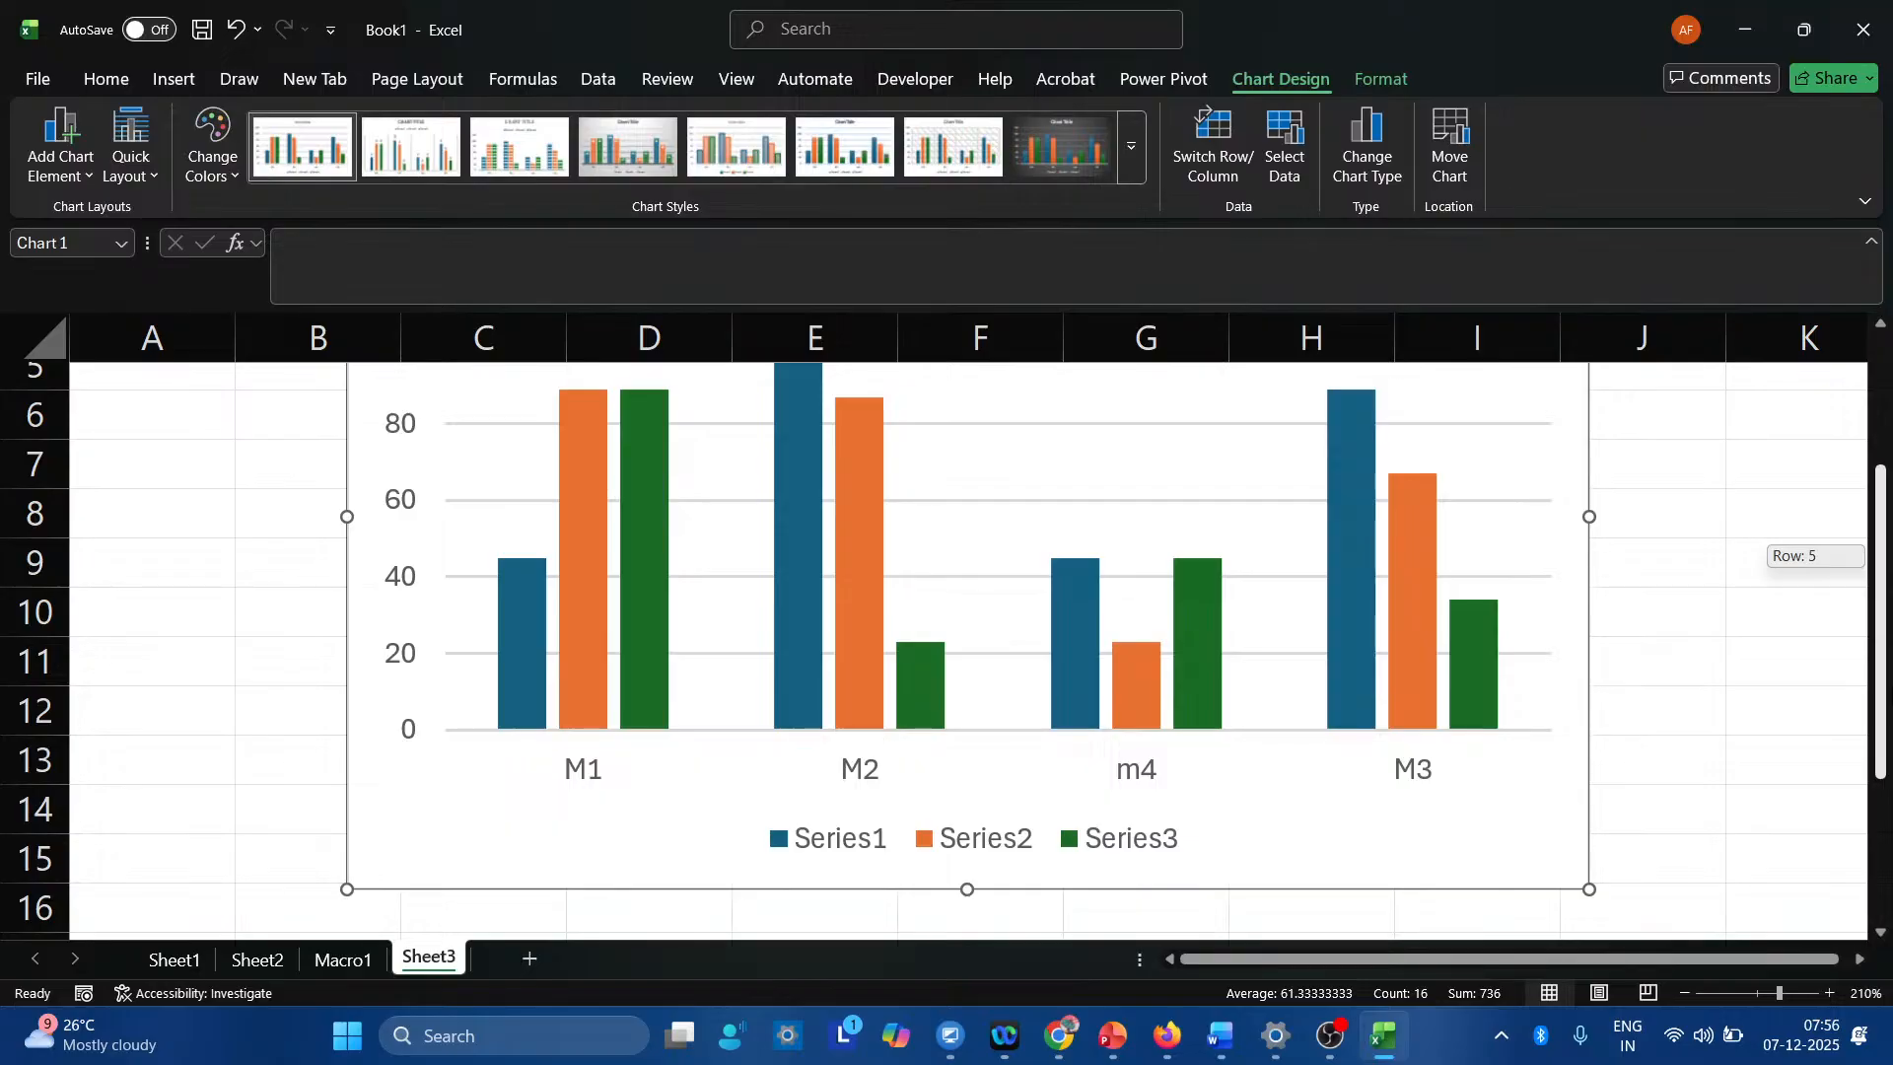
{"action": "mouse_move", "coordinate": [1880, 566]}
{"action": "left_mouse_down"}
{"action": "mouse_move", "coordinate": [1868, 538]}
{"action": "mouse_move", "coordinate": [1857, 567]}
{"action": "left_mouse_up"}
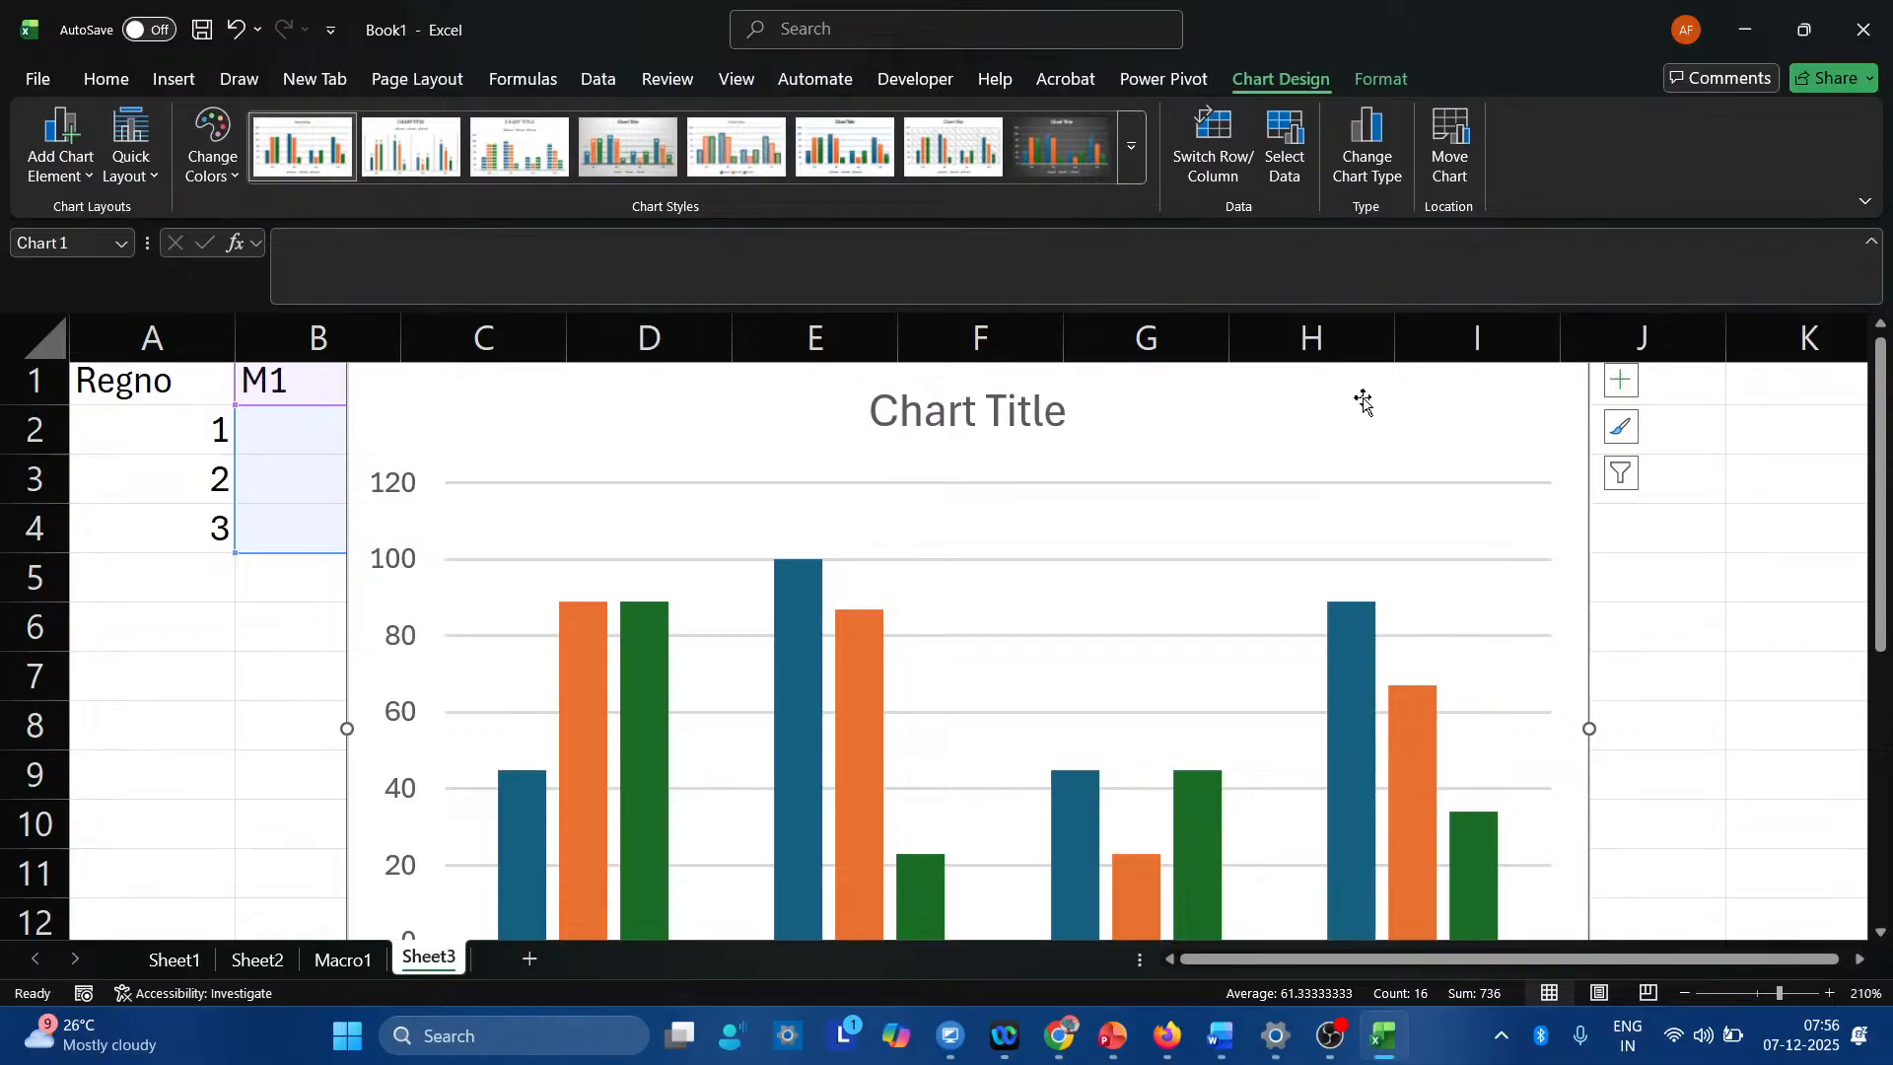
{"action": "left_click", "coordinate": [1449, 166]}
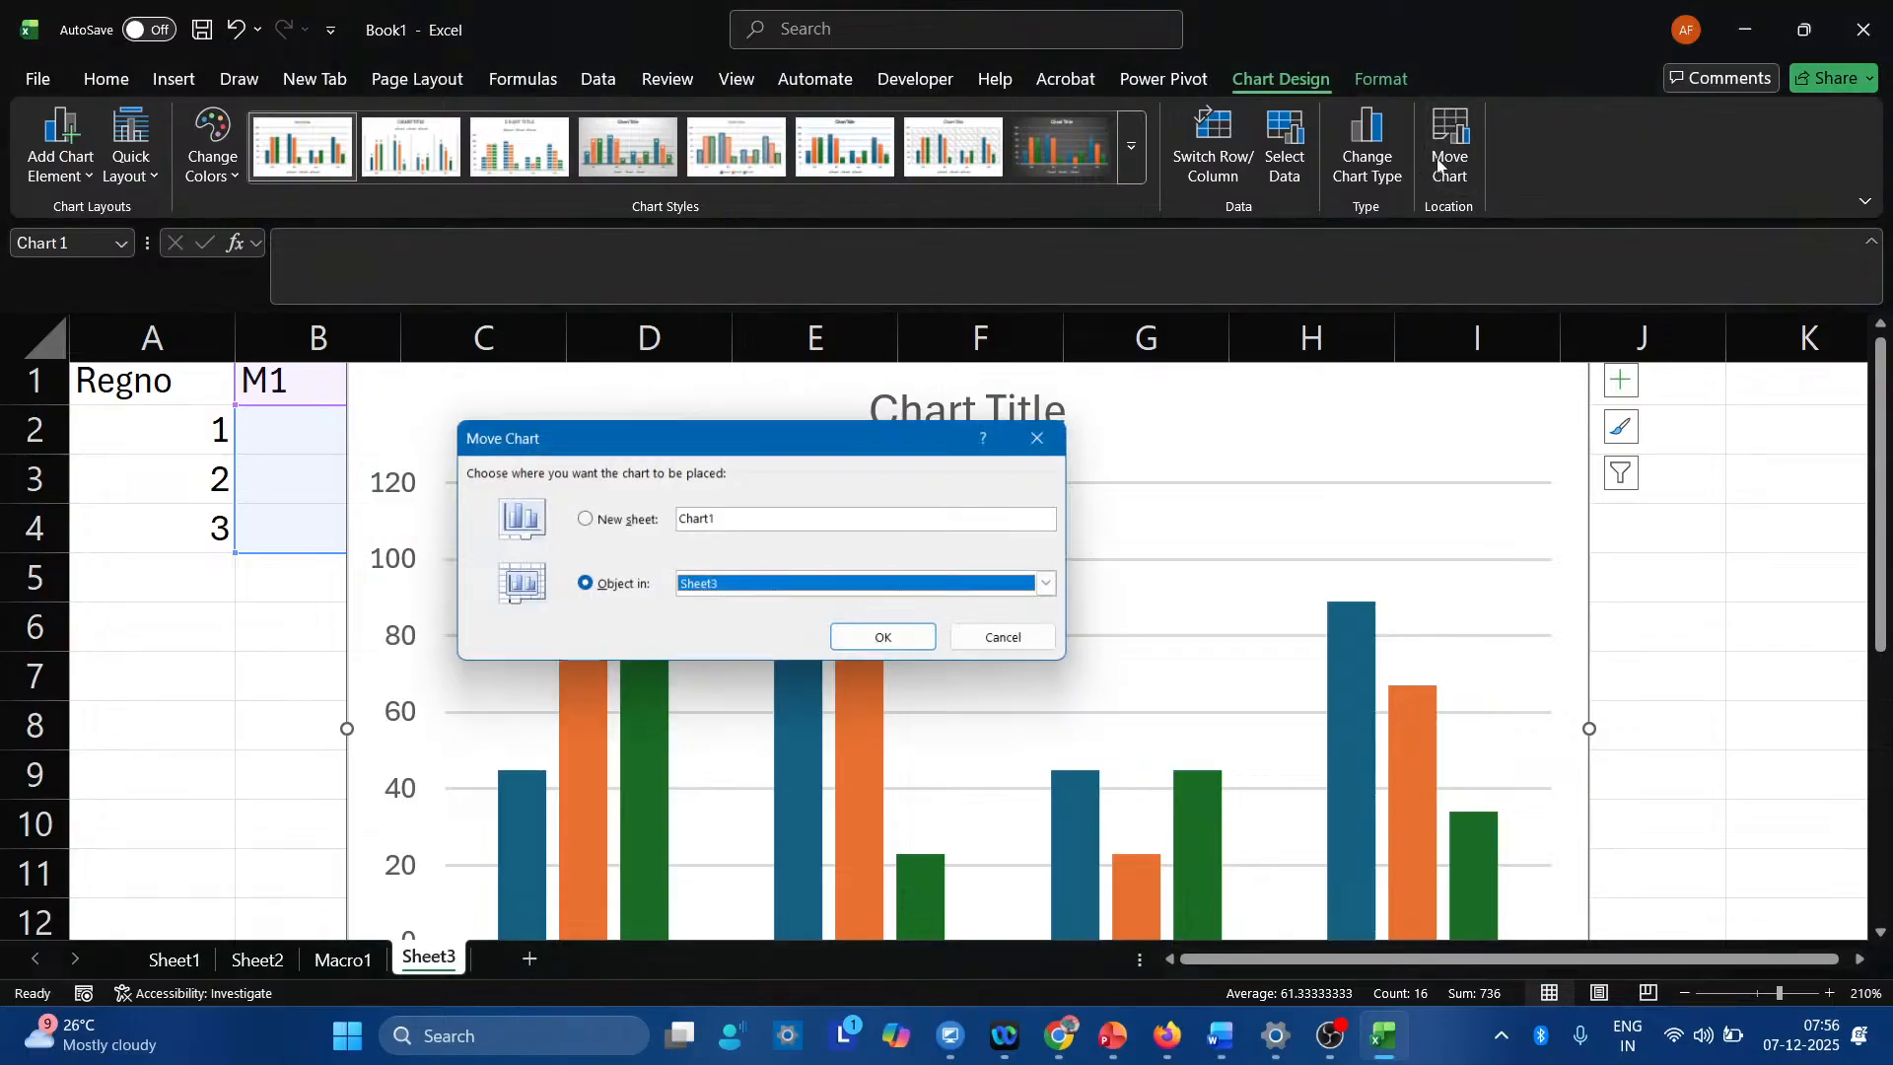
{"action": "left_click", "coordinate": [634, 519]}
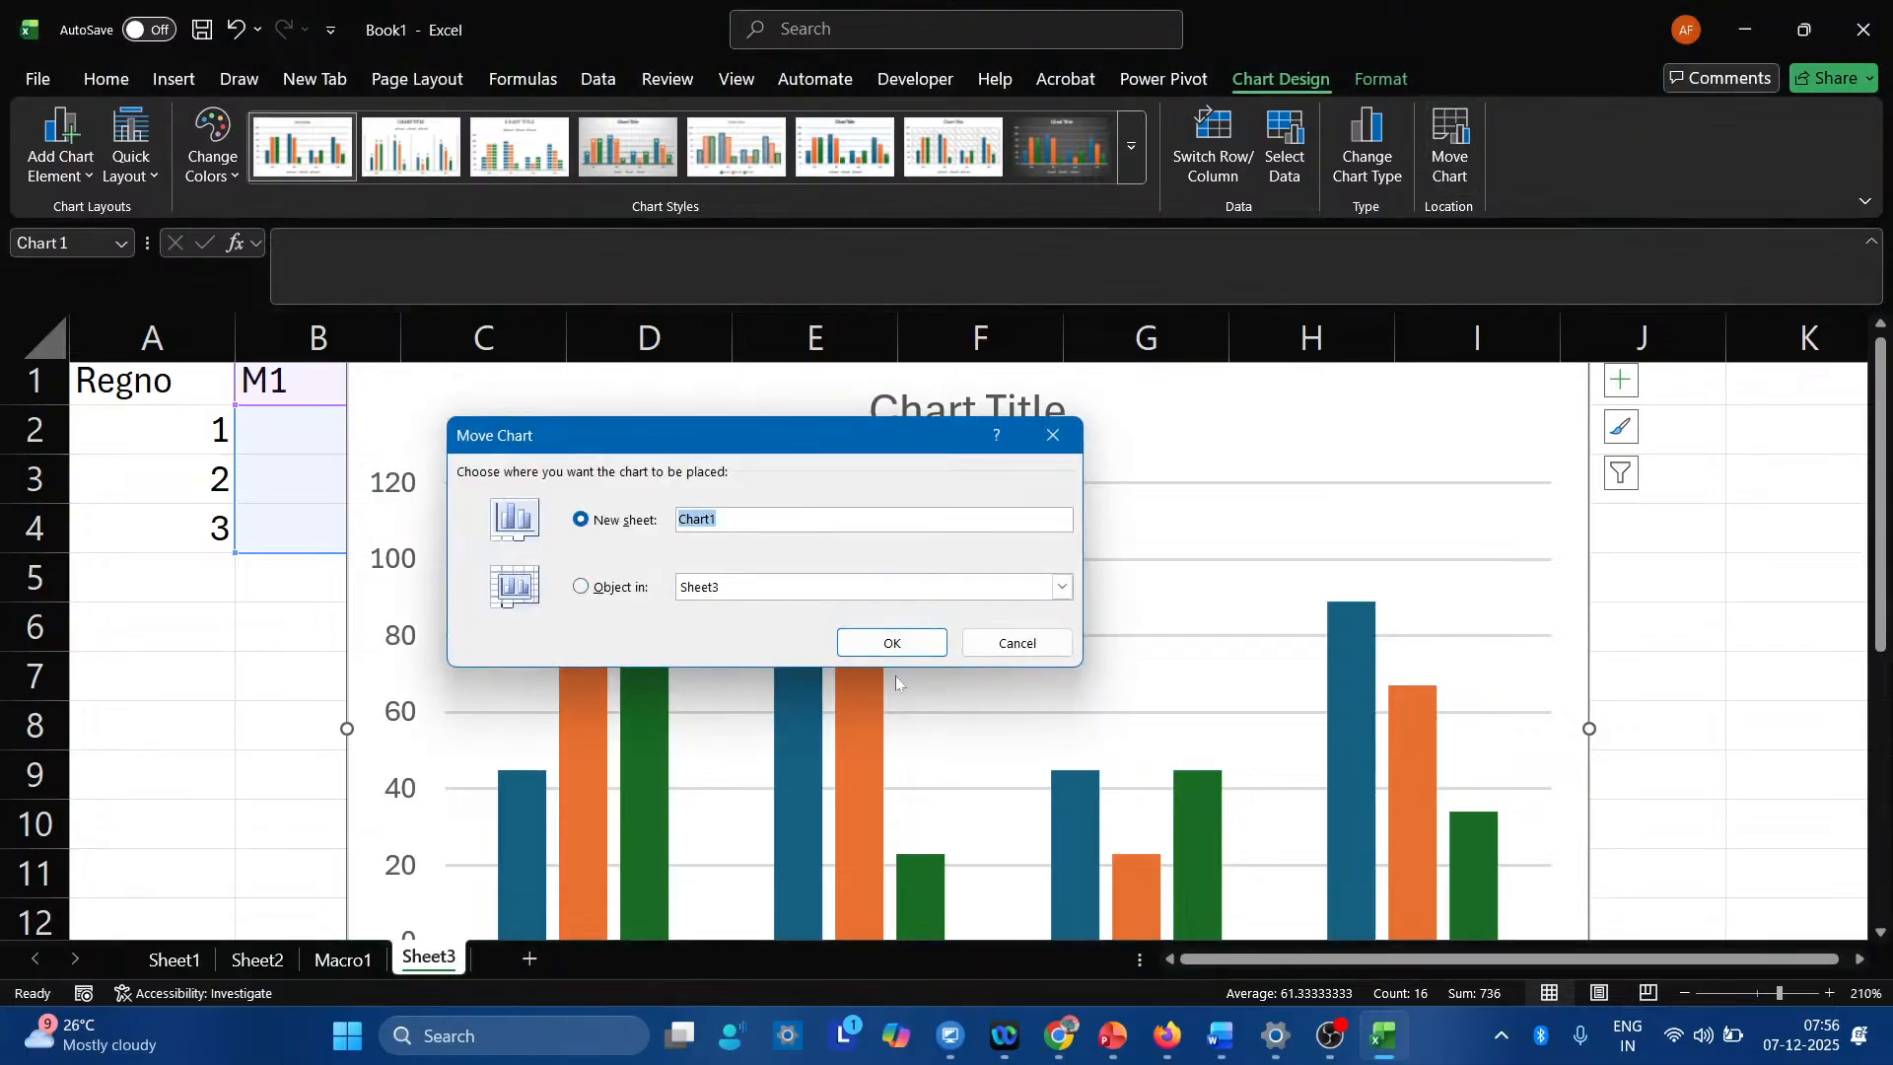
{"action": "left_click", "coordinate": [895, 643]}
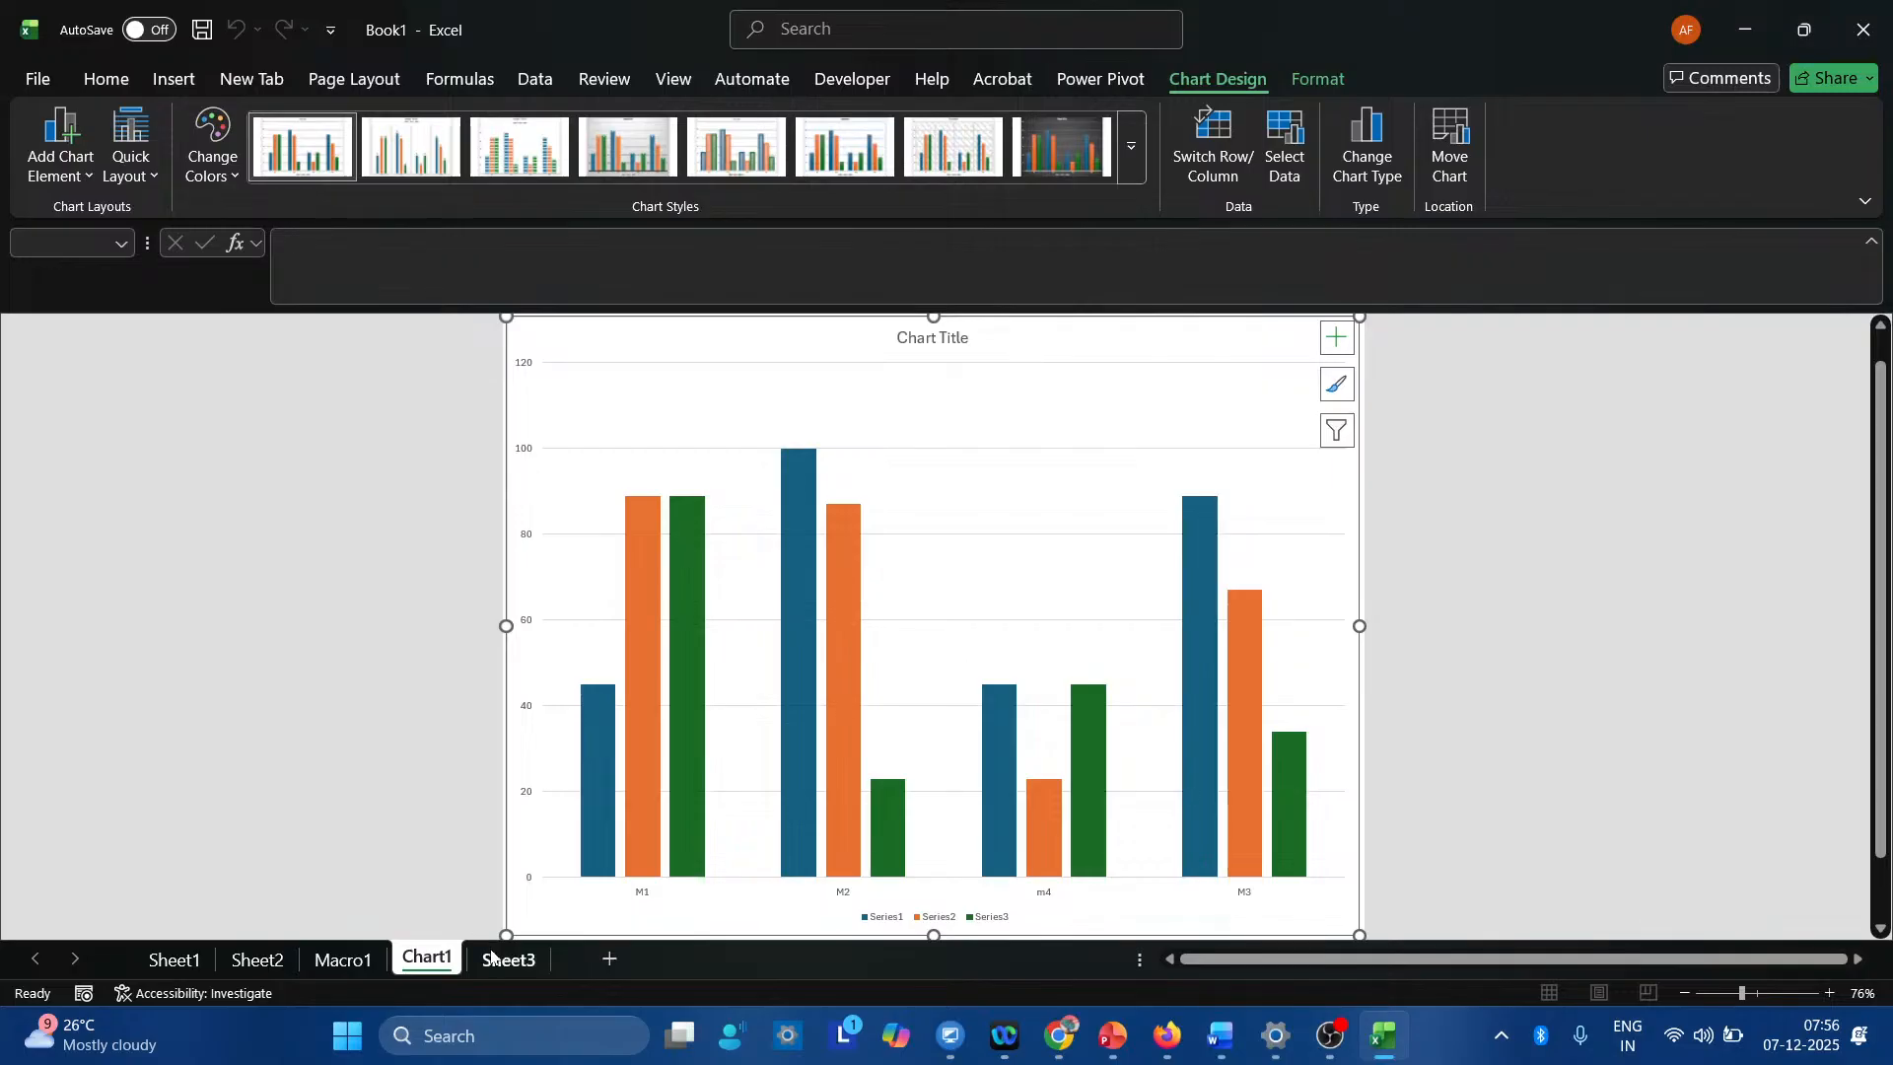
{"action": "left_click", "coordinate": [493, 956]}
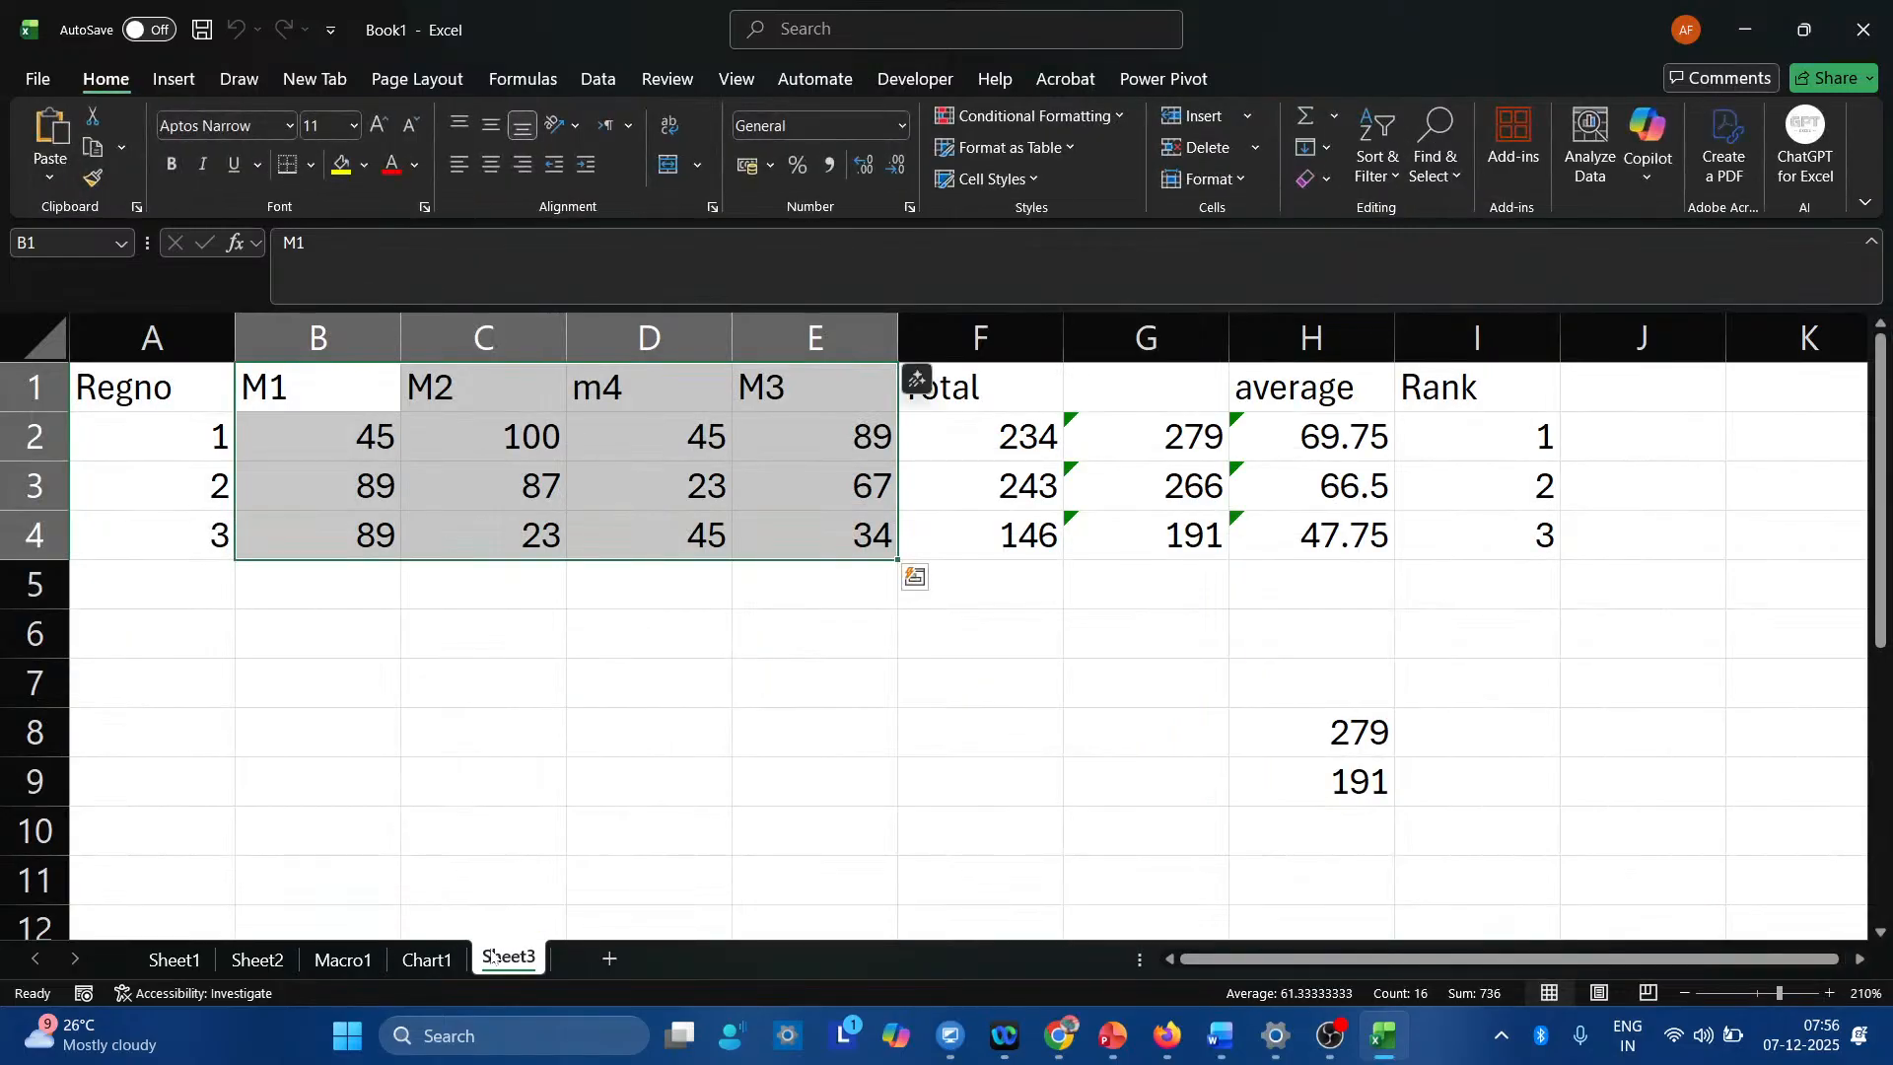
{"action": "left_click", "coordinate": [427, 961]}
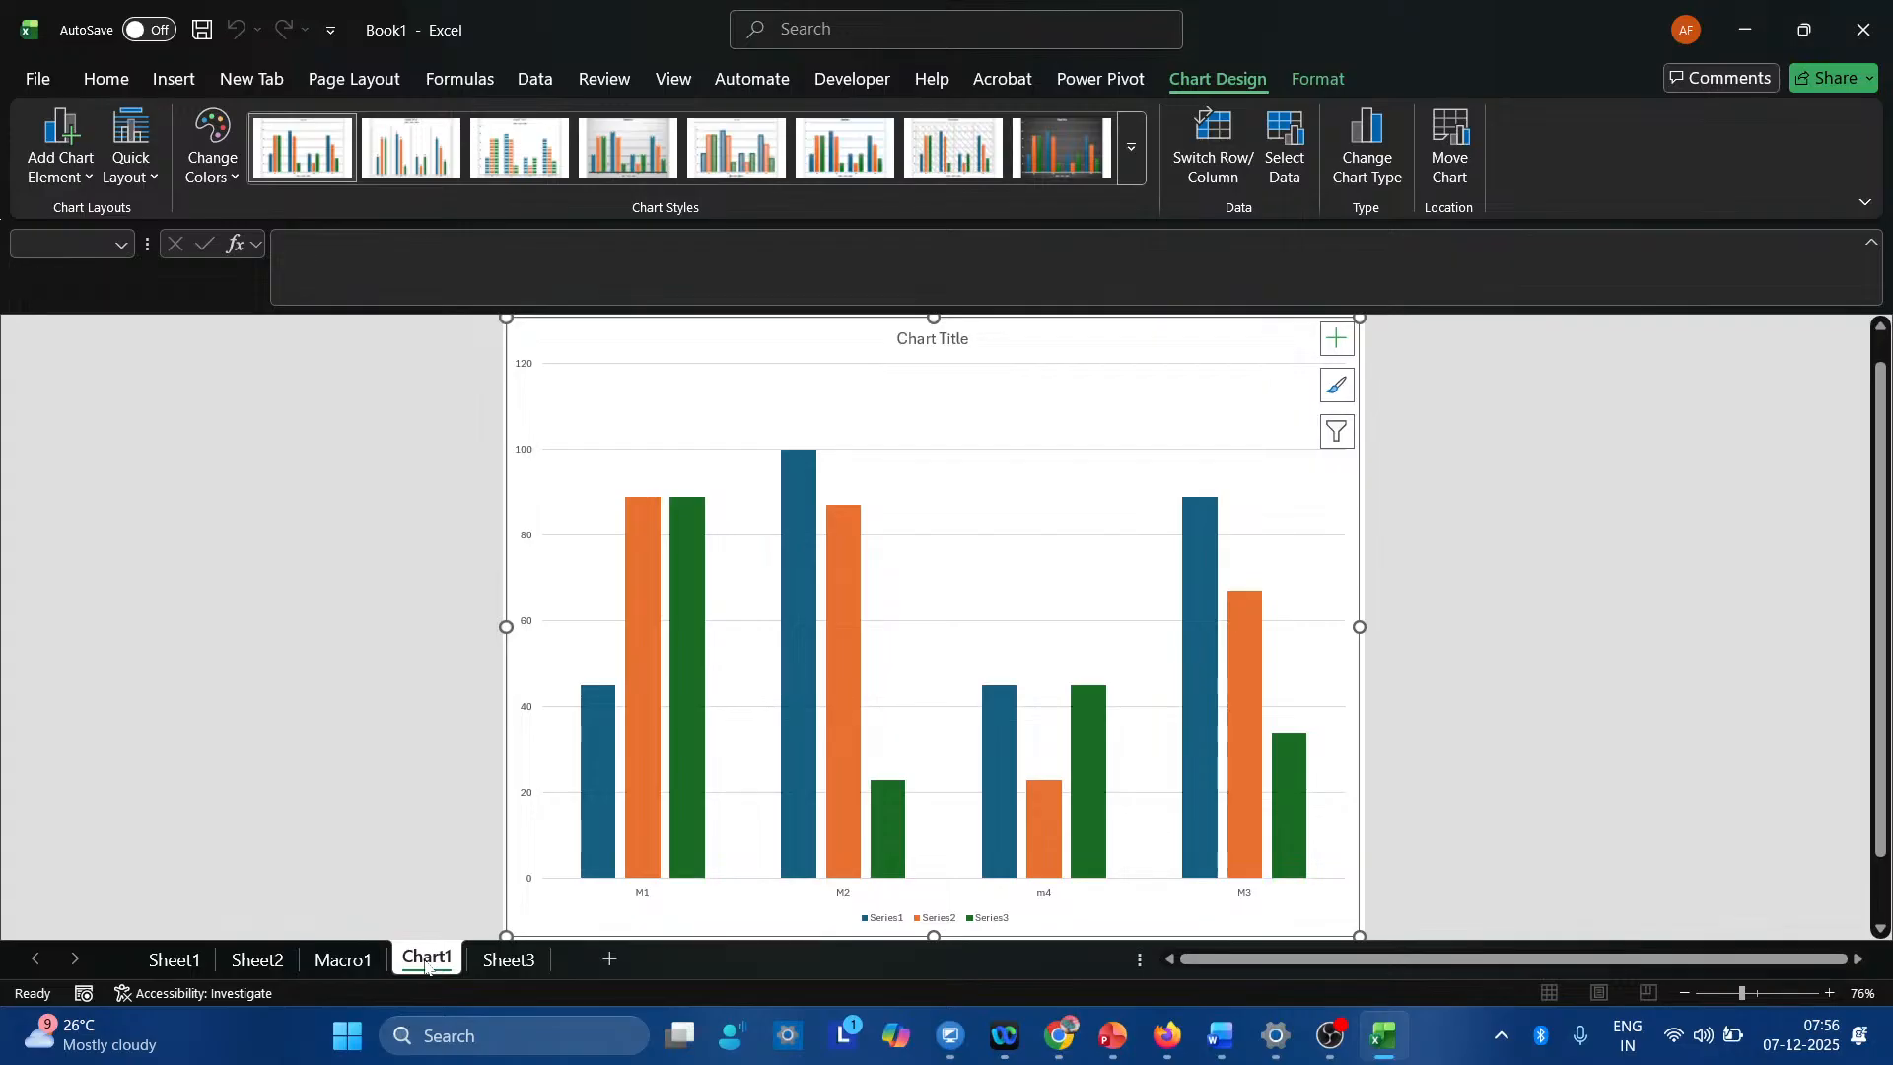
{"action": "left_click", "coordinate": [512, 961]}
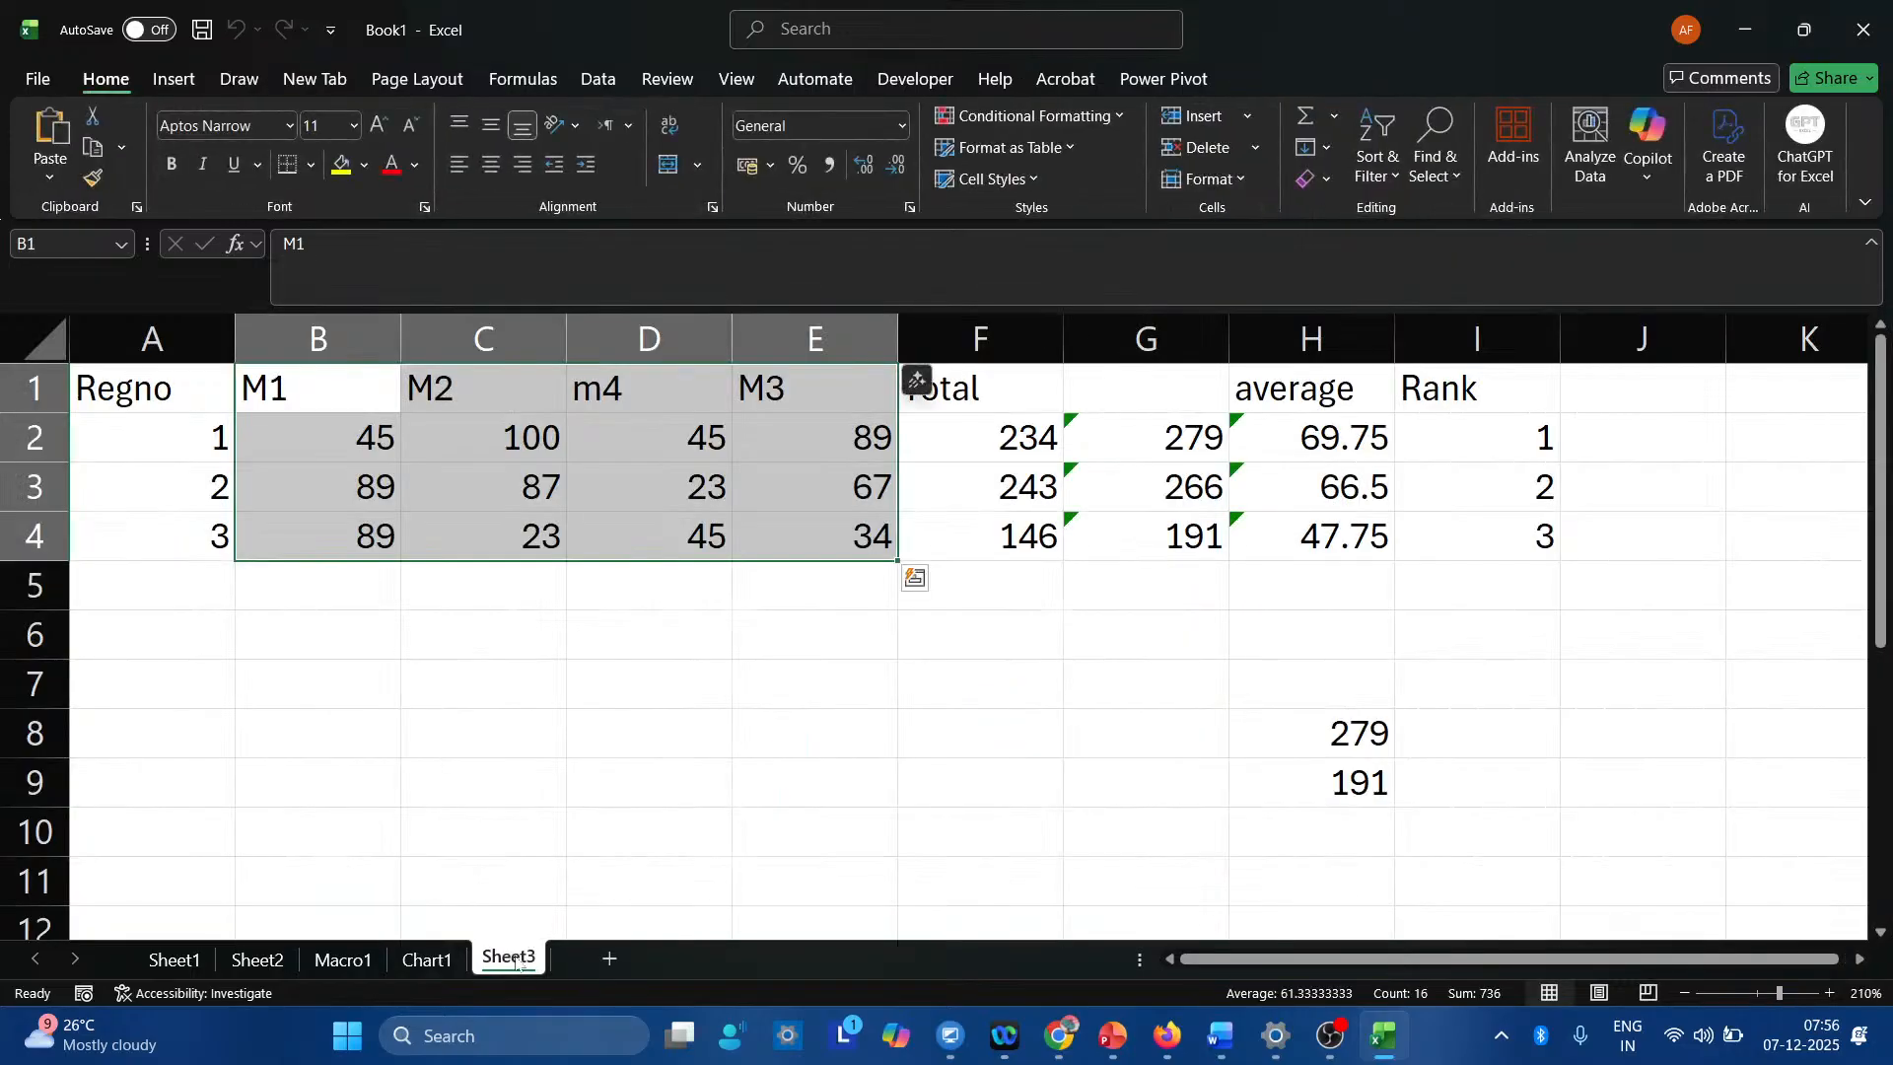
Create a column chart of the totals in F2:F4 on its own chart sheet.
{"action": "left_click", "coordinate": [1122, 678]}
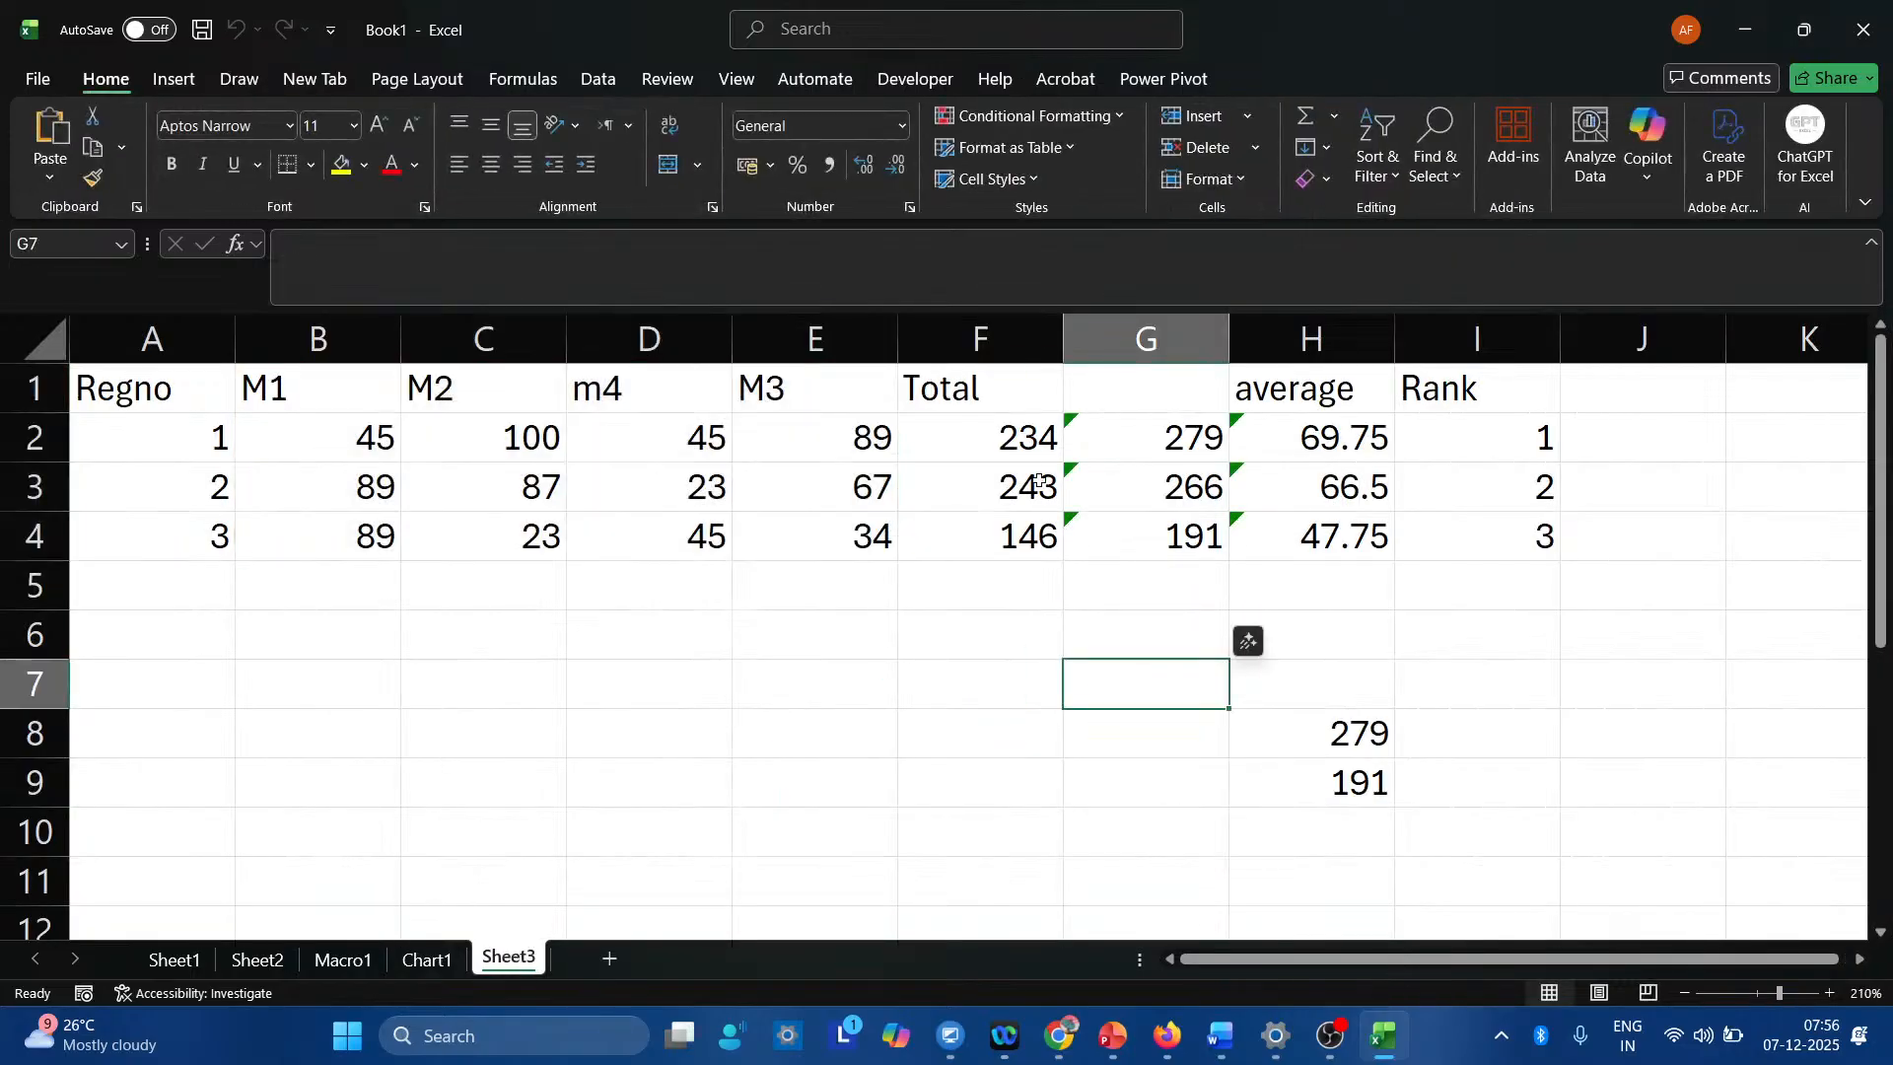
{"action": "left_click_drag", "start_coordinate": [1020, 435], "coordinate": [1018, 519]}
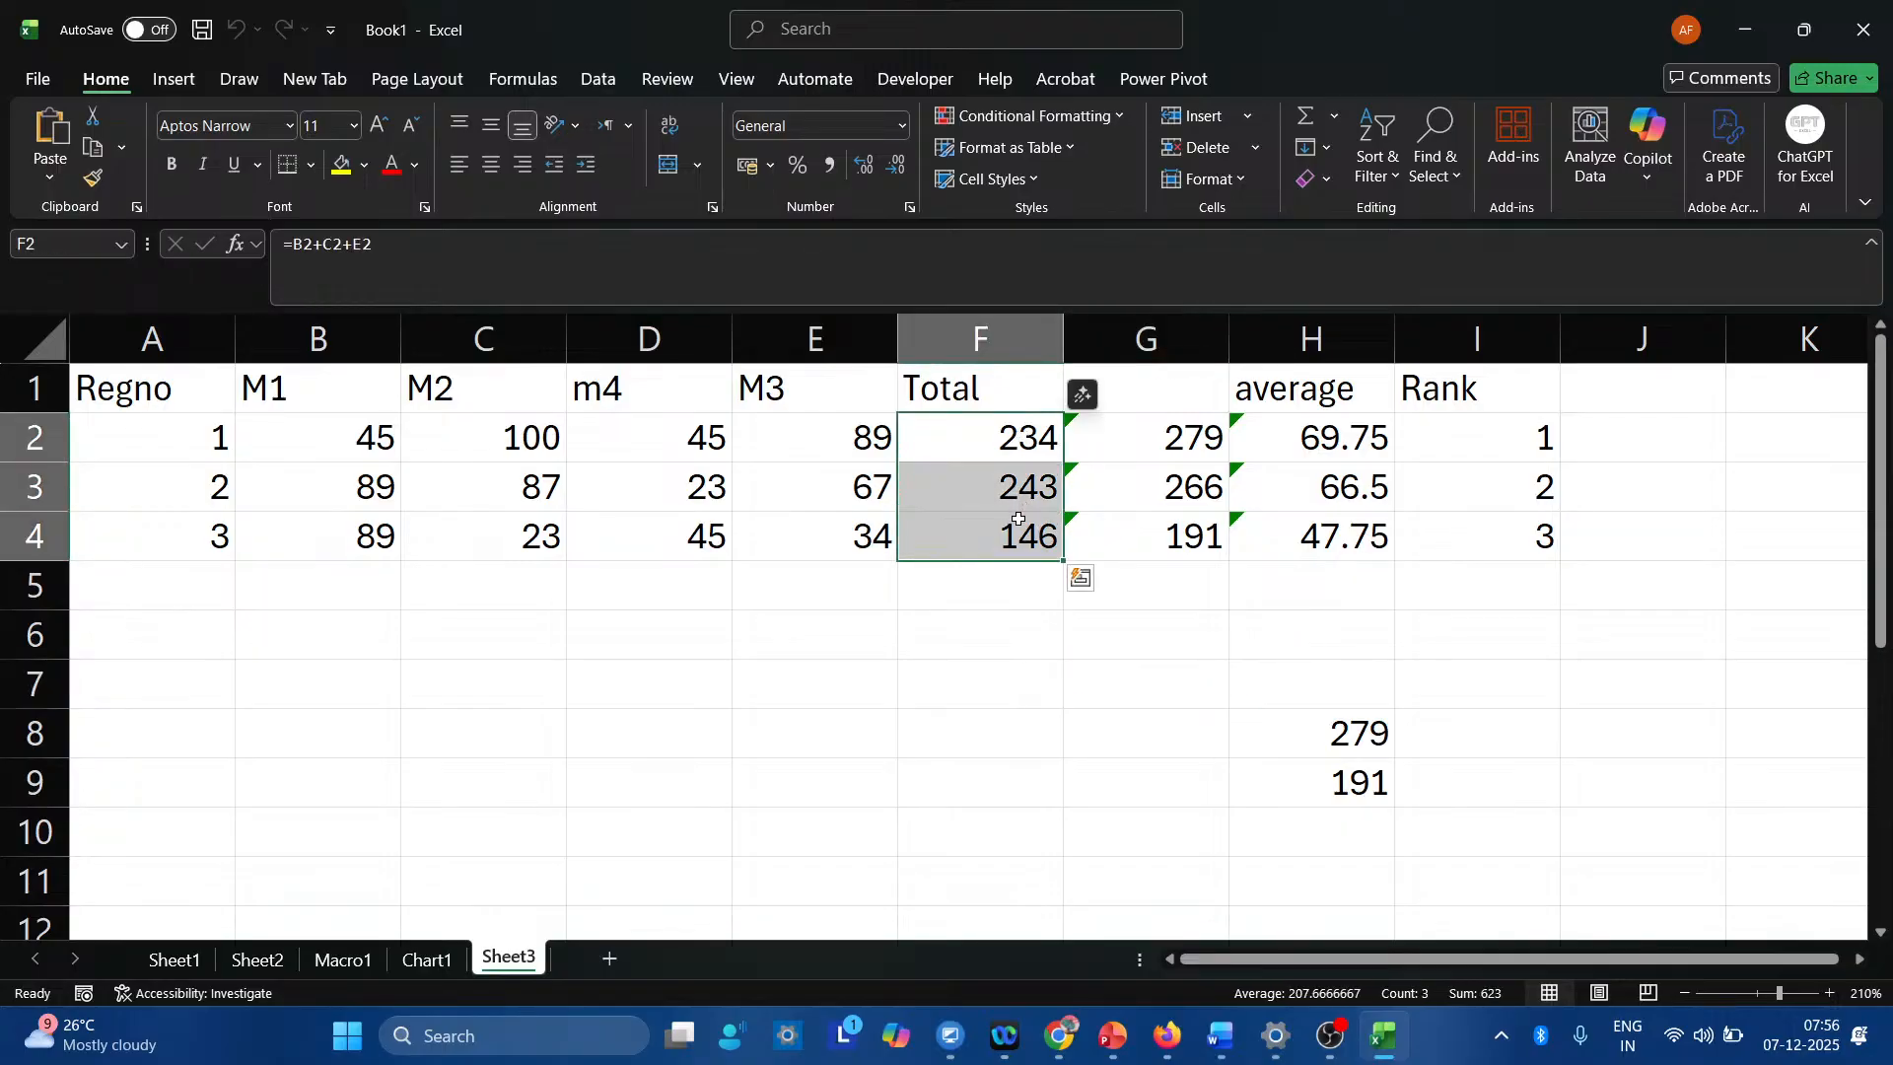
{"action": "key", "text": "F11"}
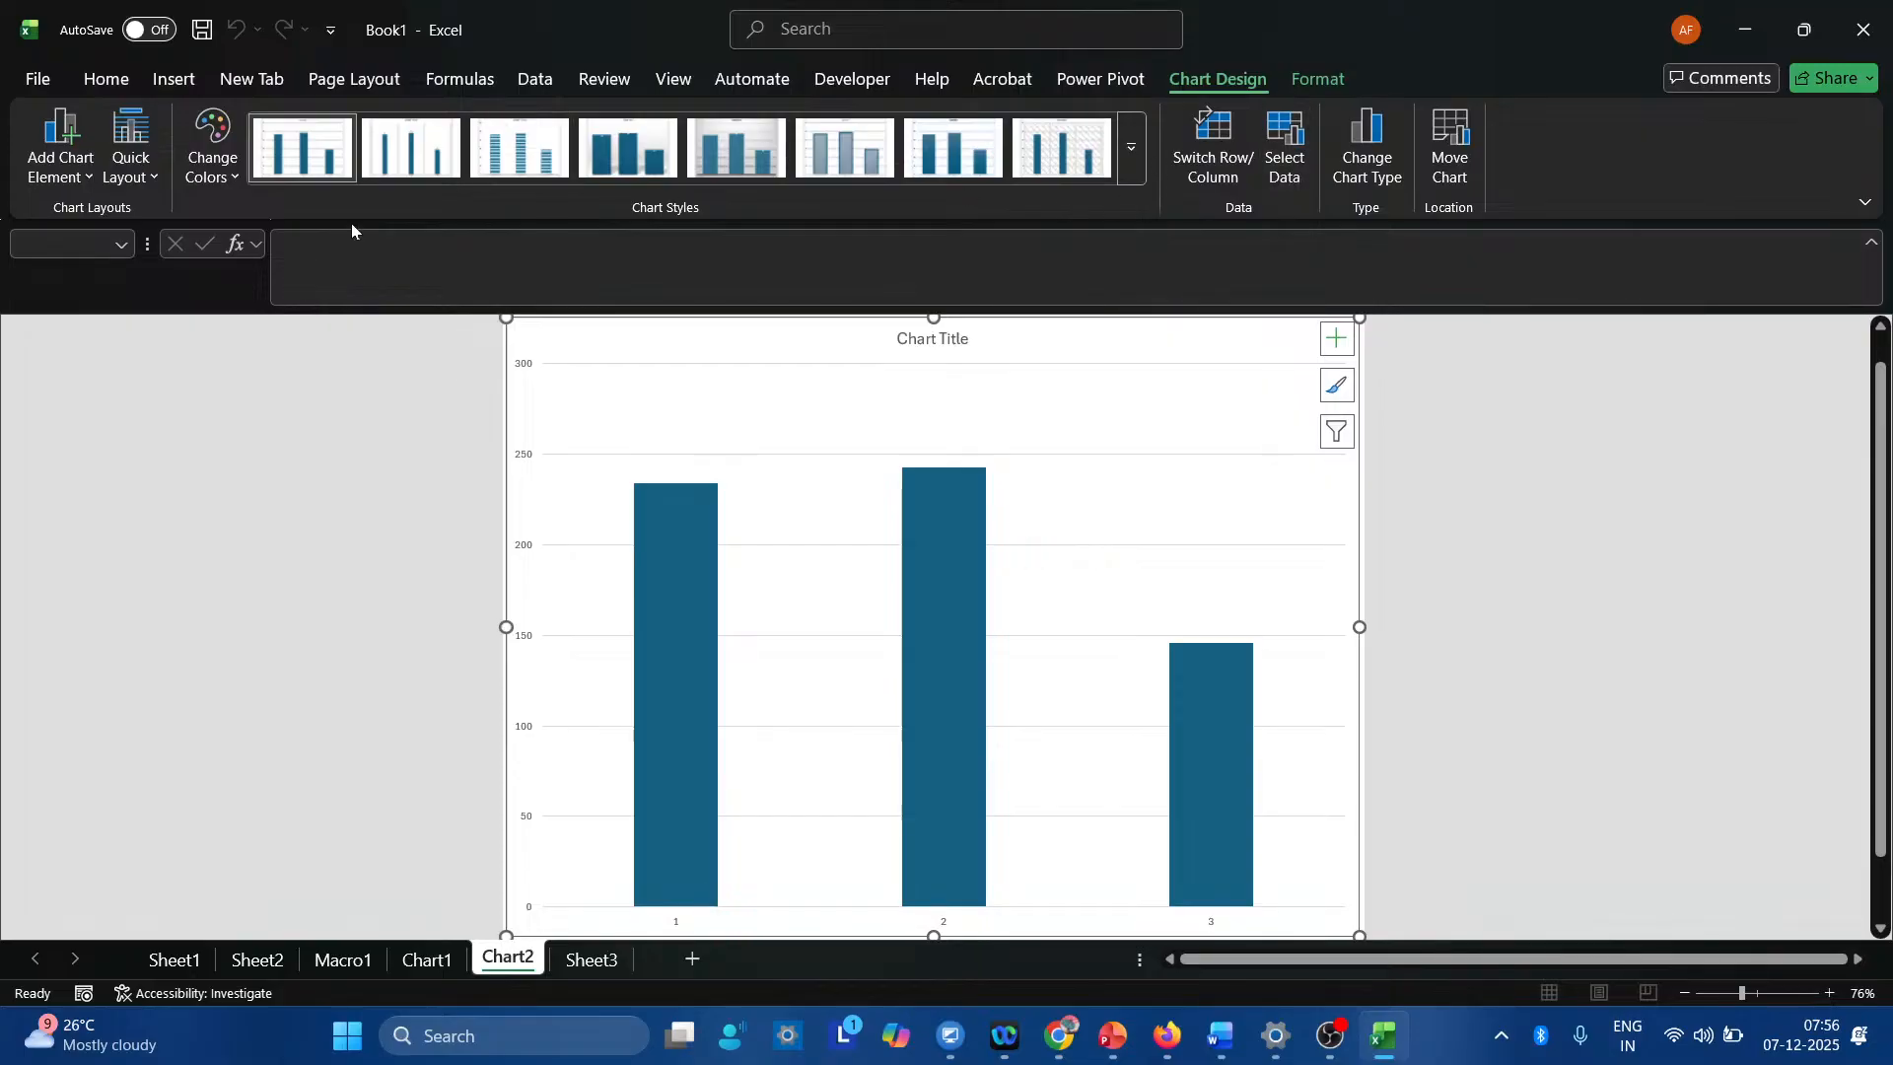
Change the totals chart to the Pie type and return to Sheet3.
{"action": "left_click", "coordinate": [1370, 147]}
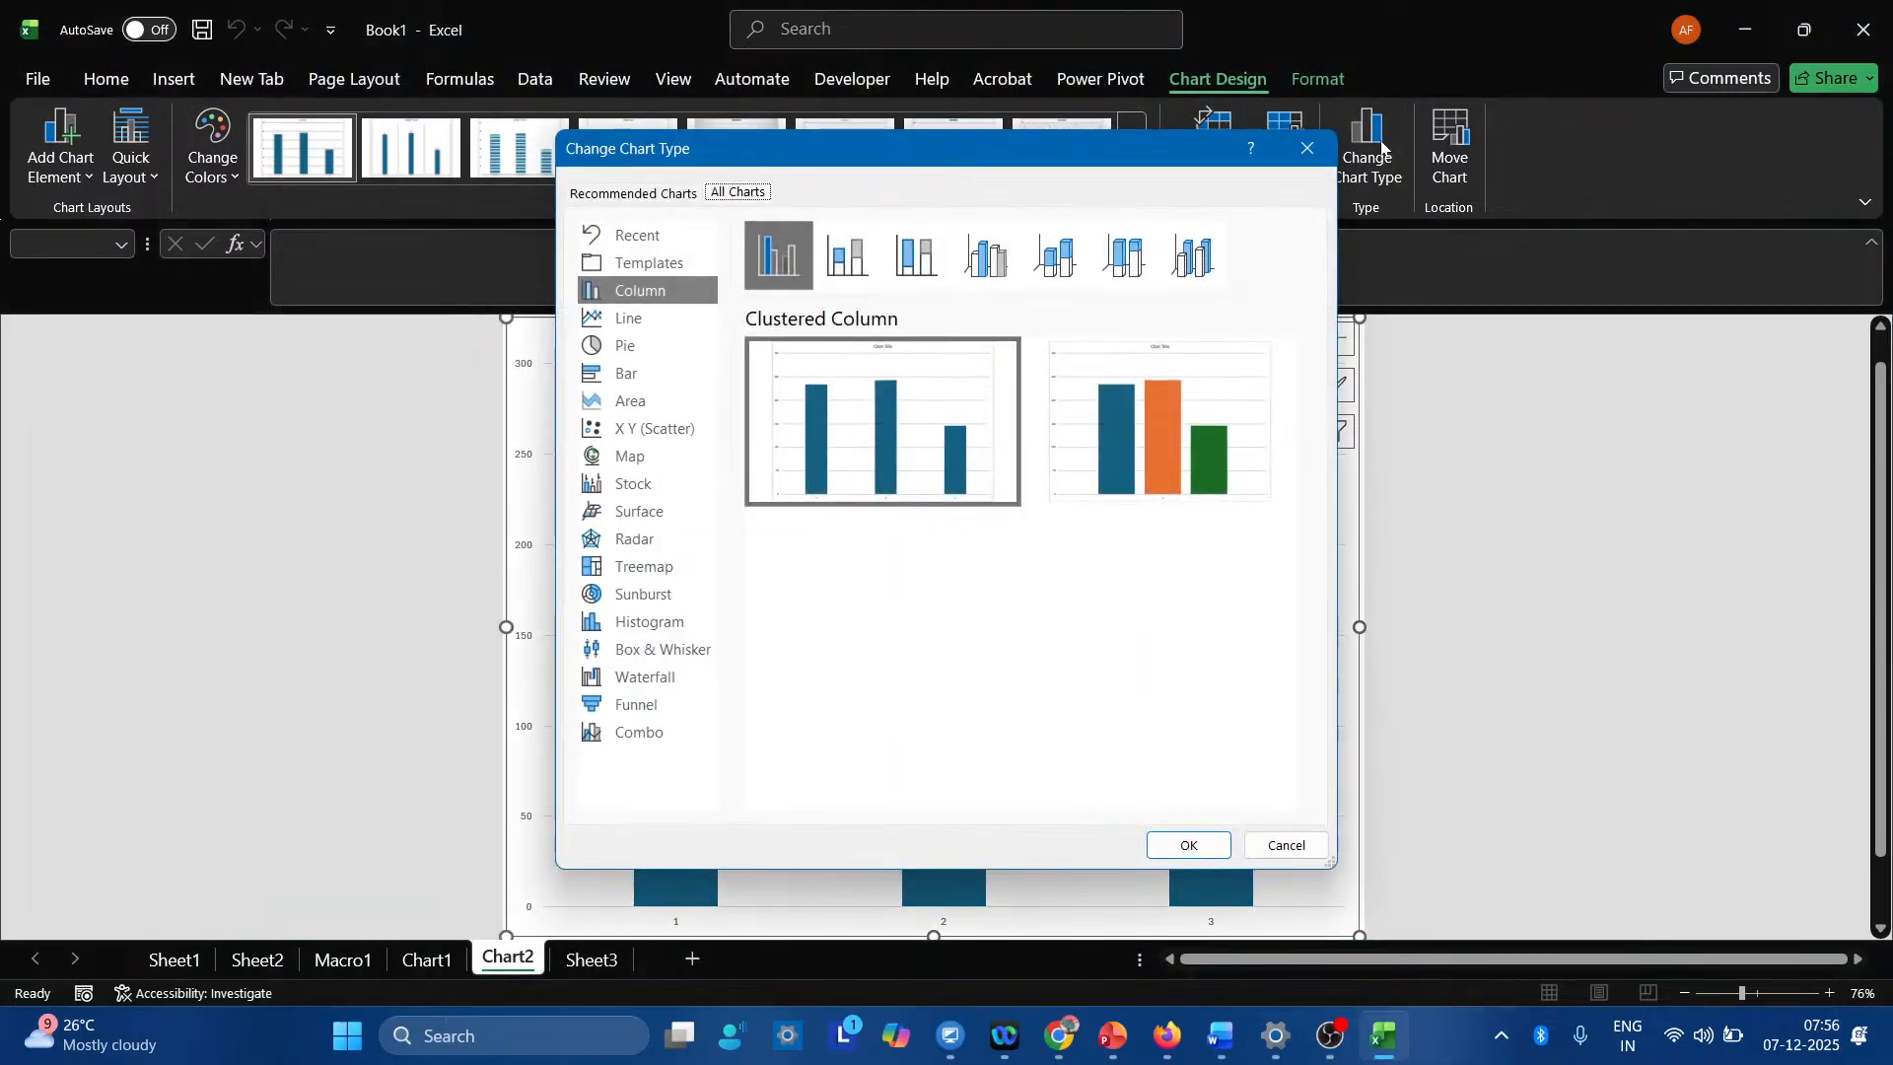
{"action": "left_click", "coordinate": [608, 347]}
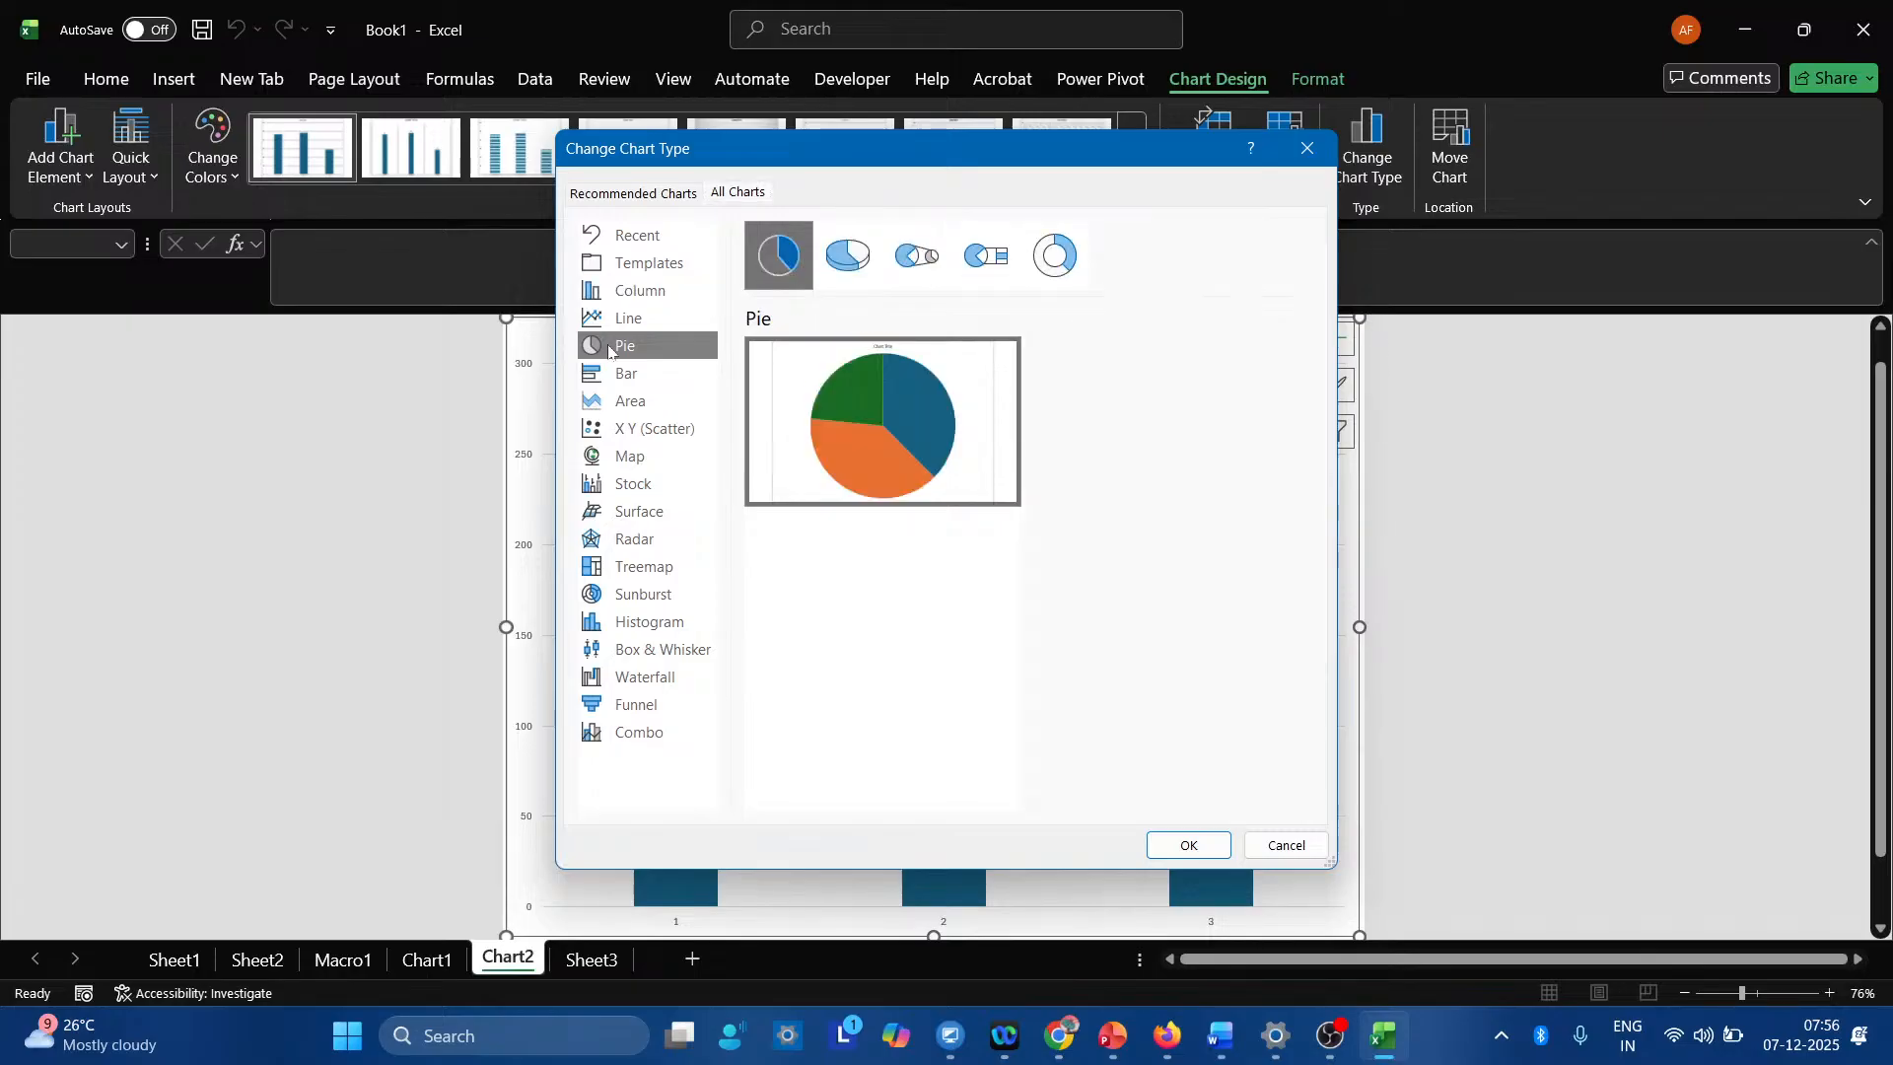
{"action": "left_click", "coordinate": [1182, 845]}
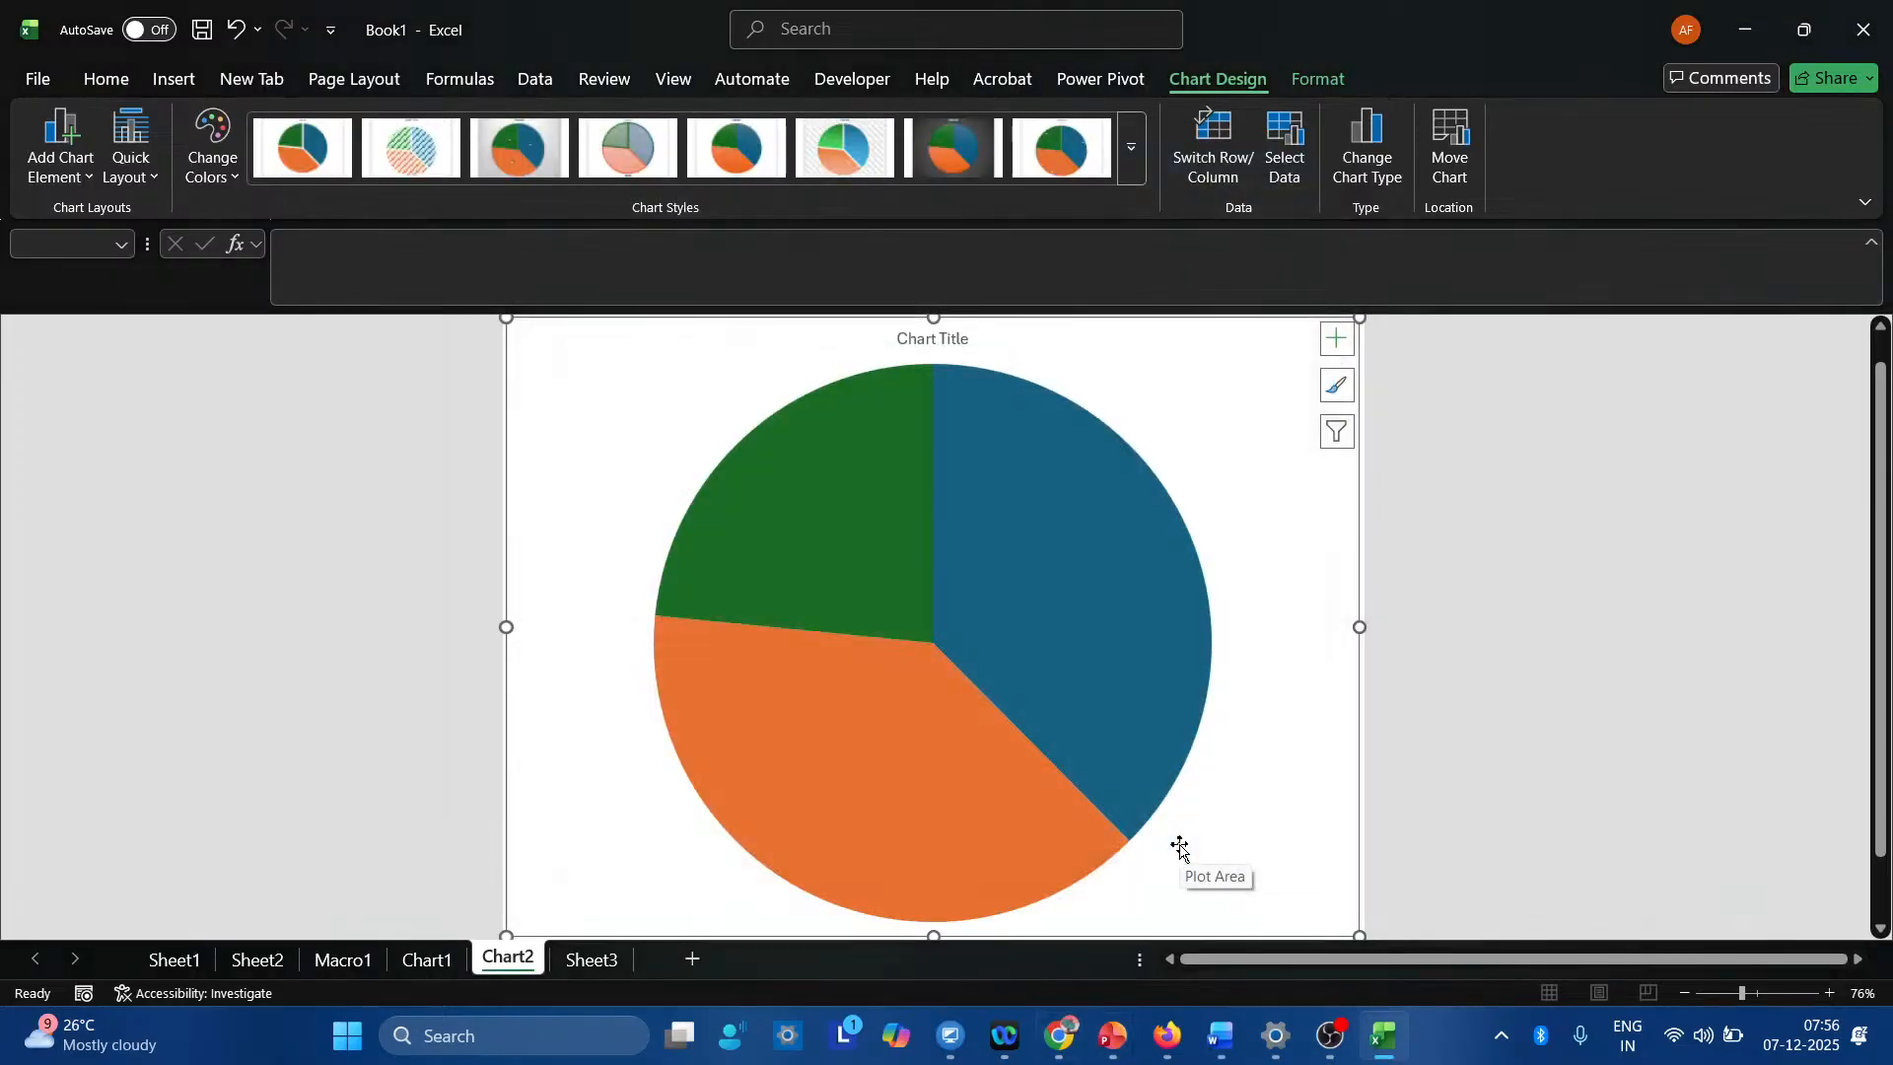
{"action": "left_click", "coordinate": [591, 960]}
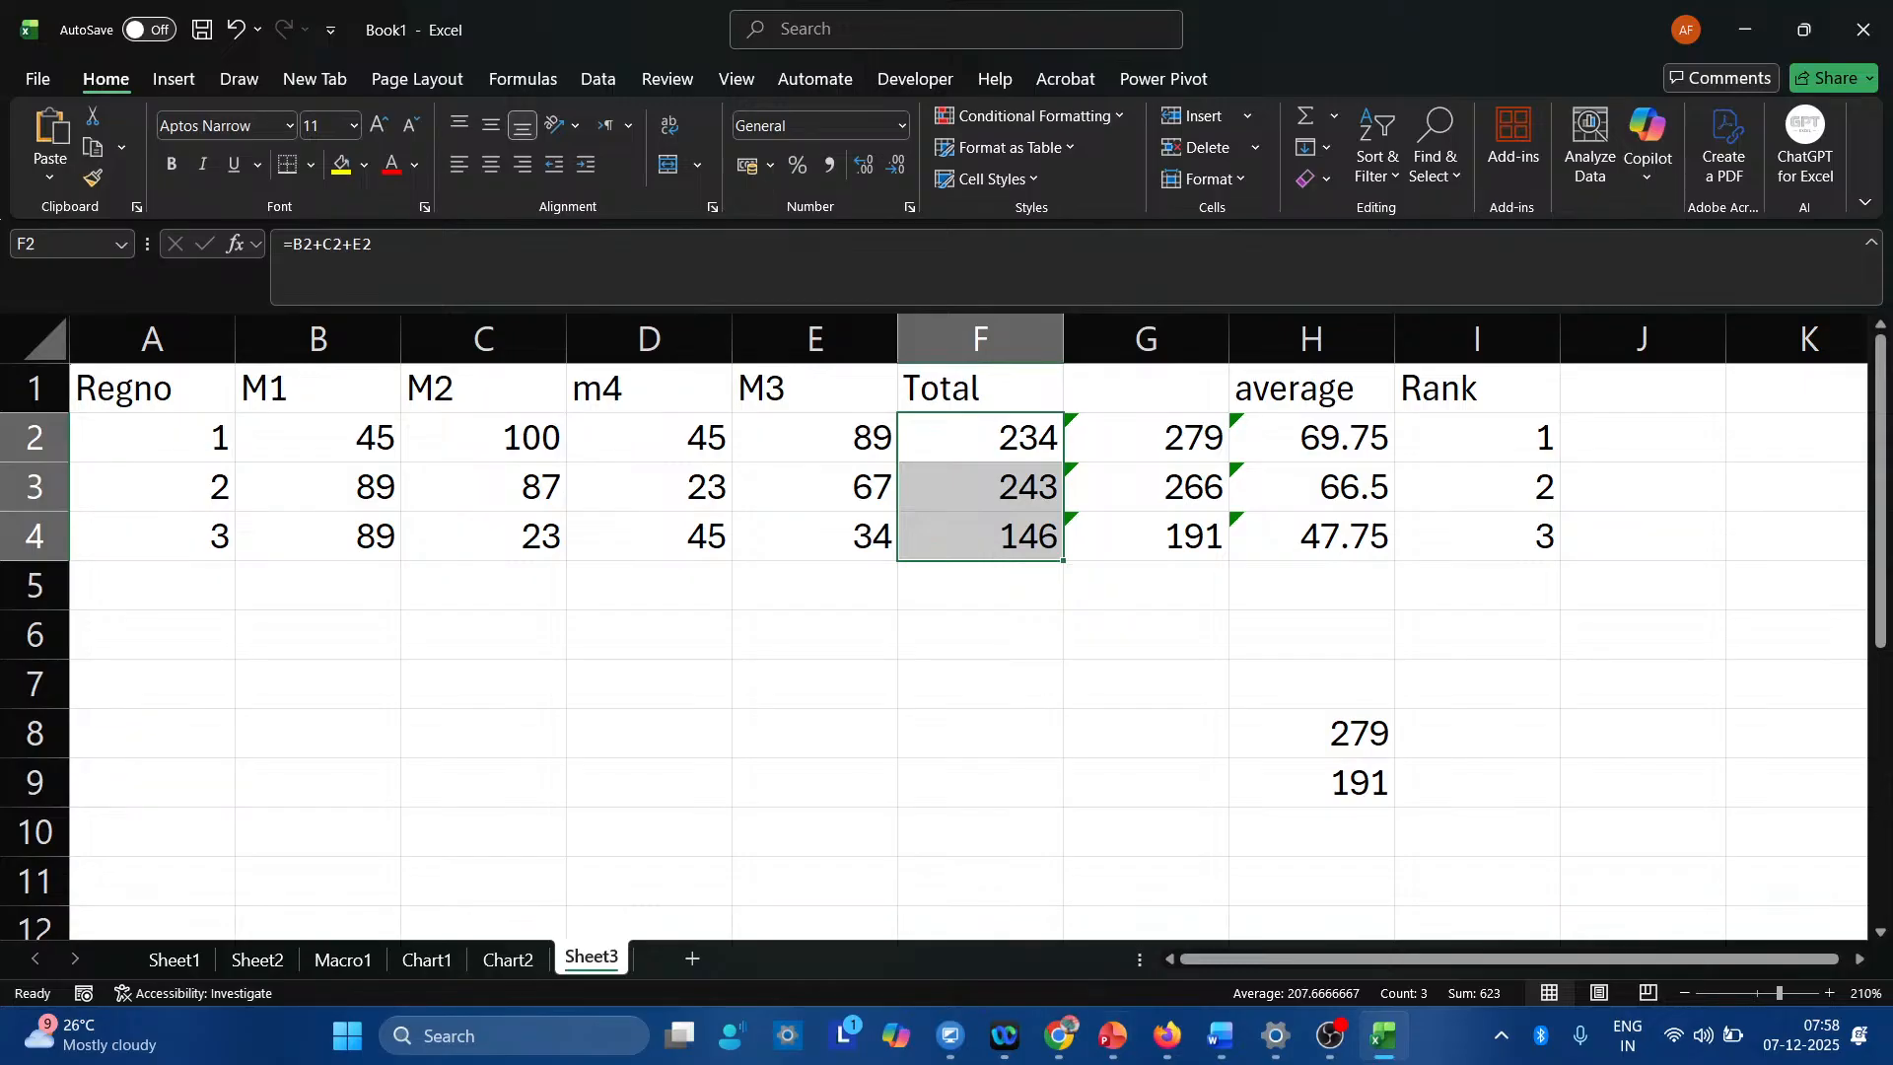
Switch to the YouTube Studio live streaming page in Chrome and end the MS Excel Live Class -01 stream.
{"action": "mouse_move", "coordinate": [1056, 1035]}
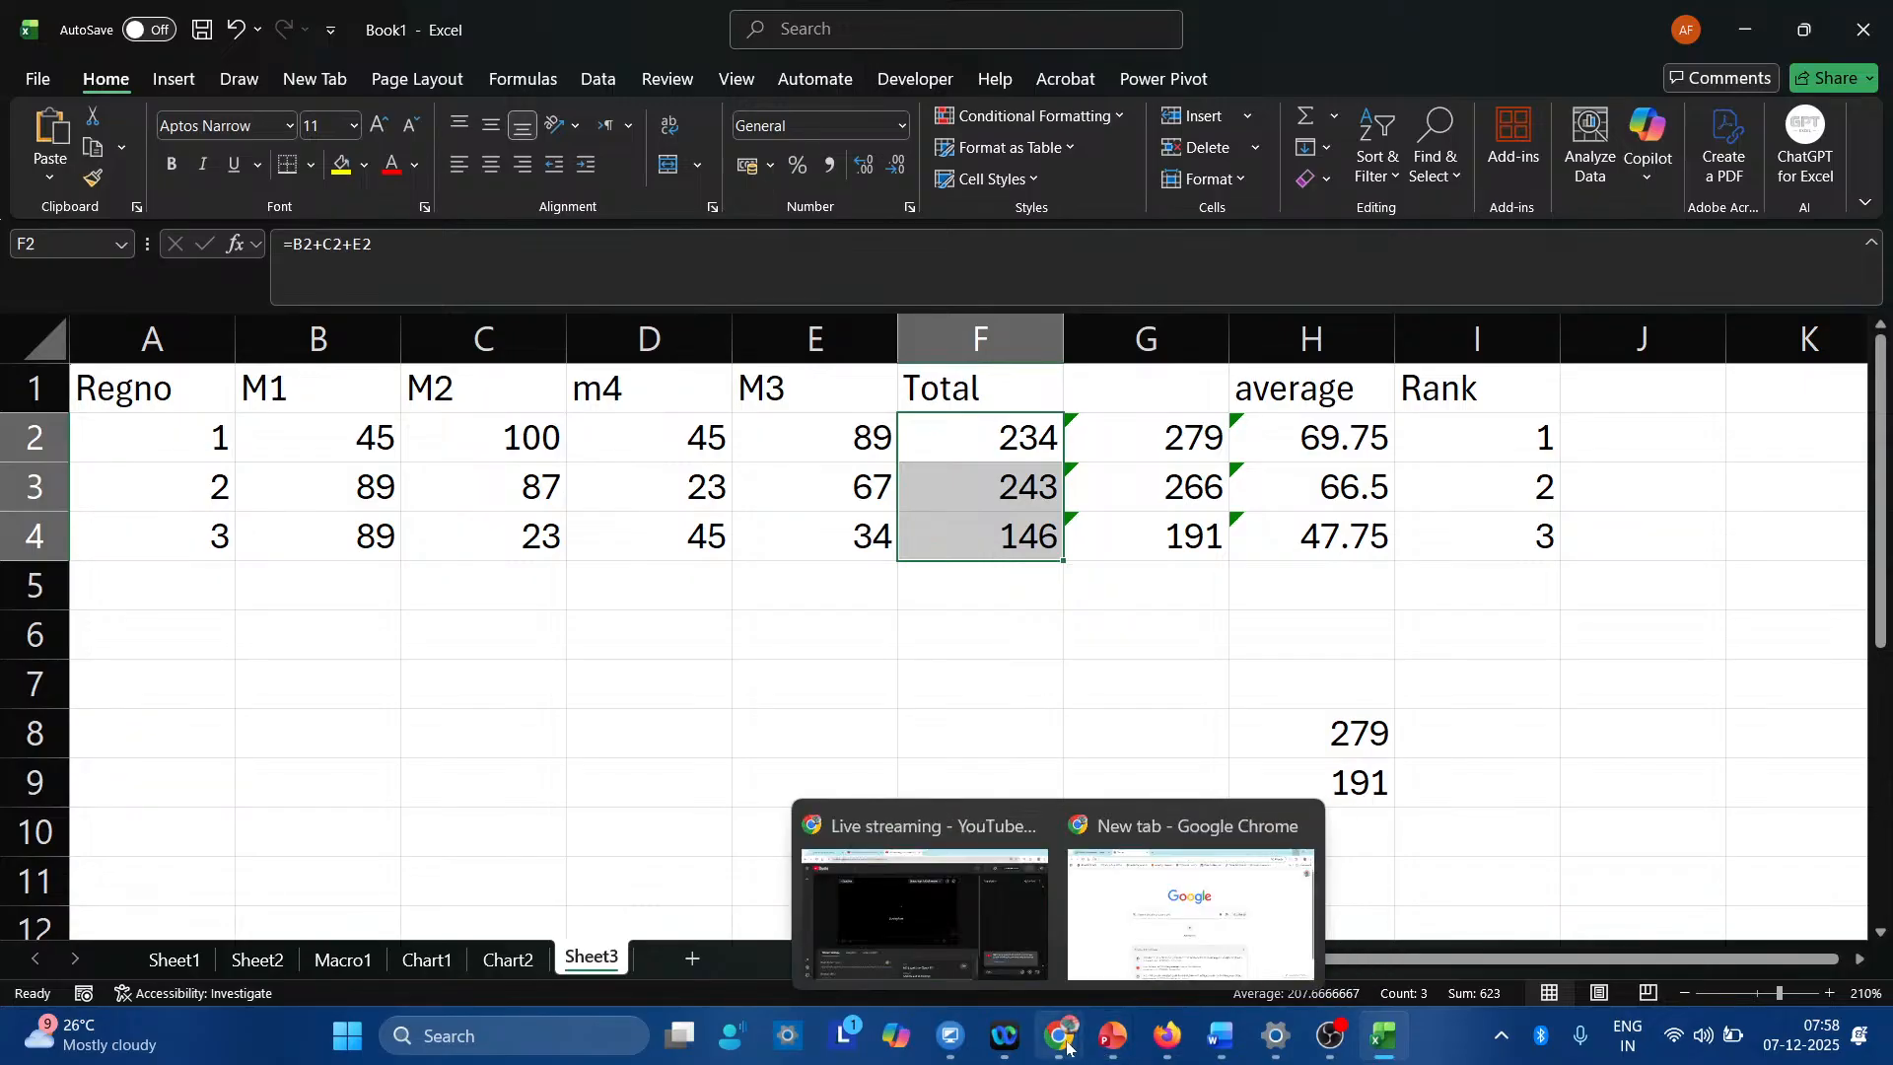
{"action": "left_click", "coordinate": [951, 937]}
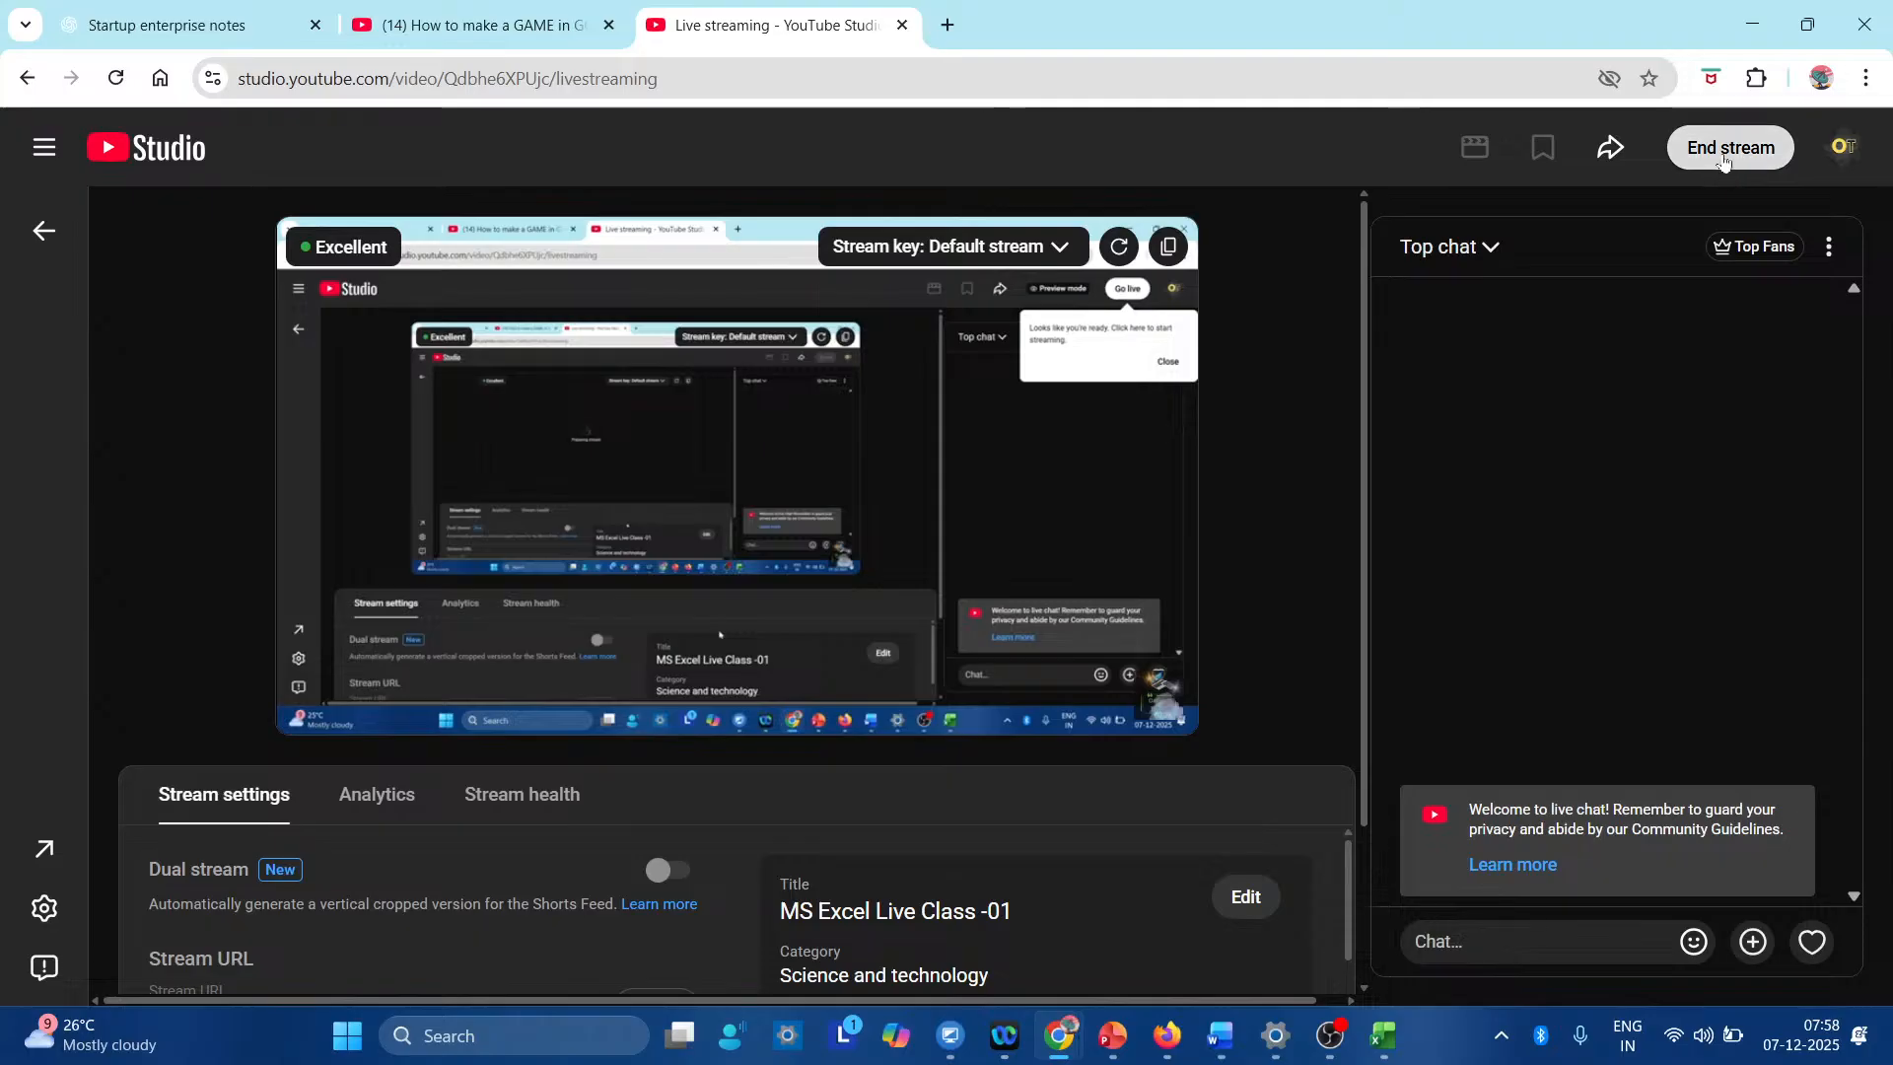
{"action": "left_click", "coordinate": [1723, 152]}
{"action": "left_click", "coordinate": [1163, 651]}
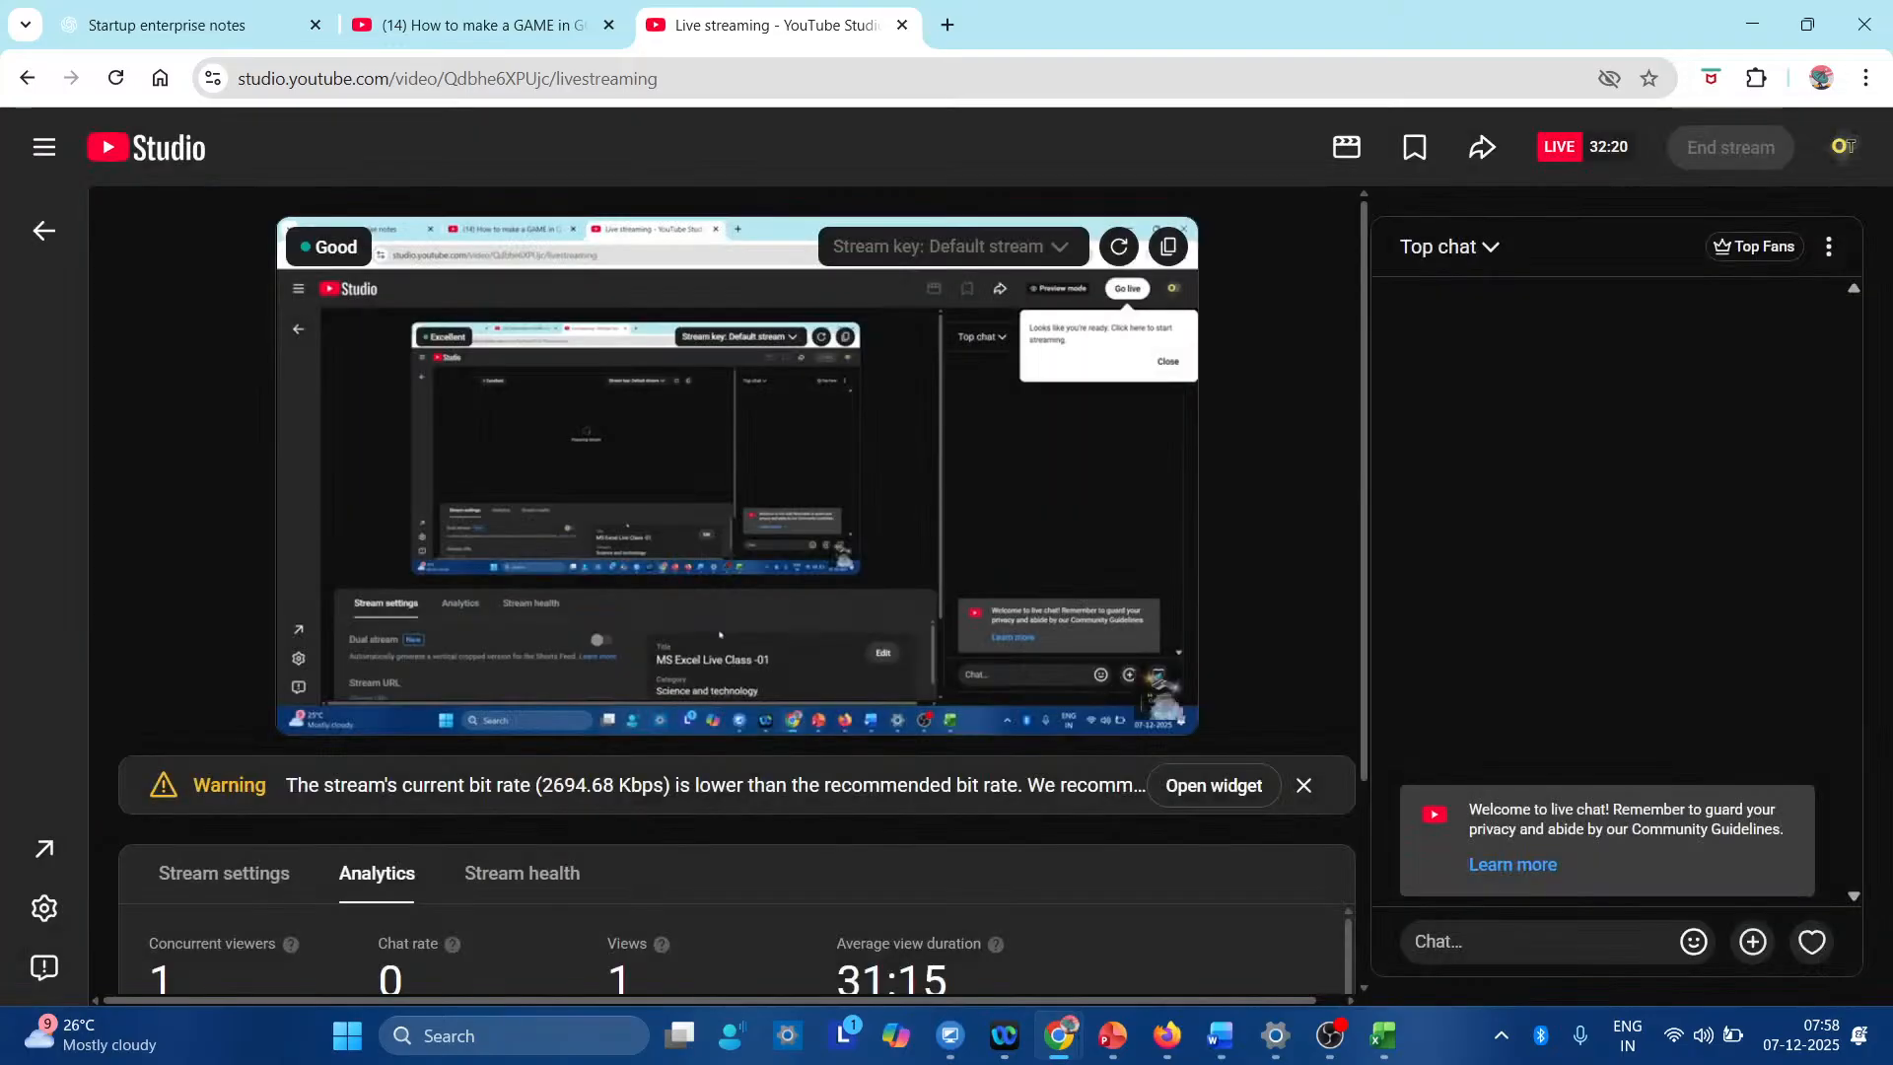